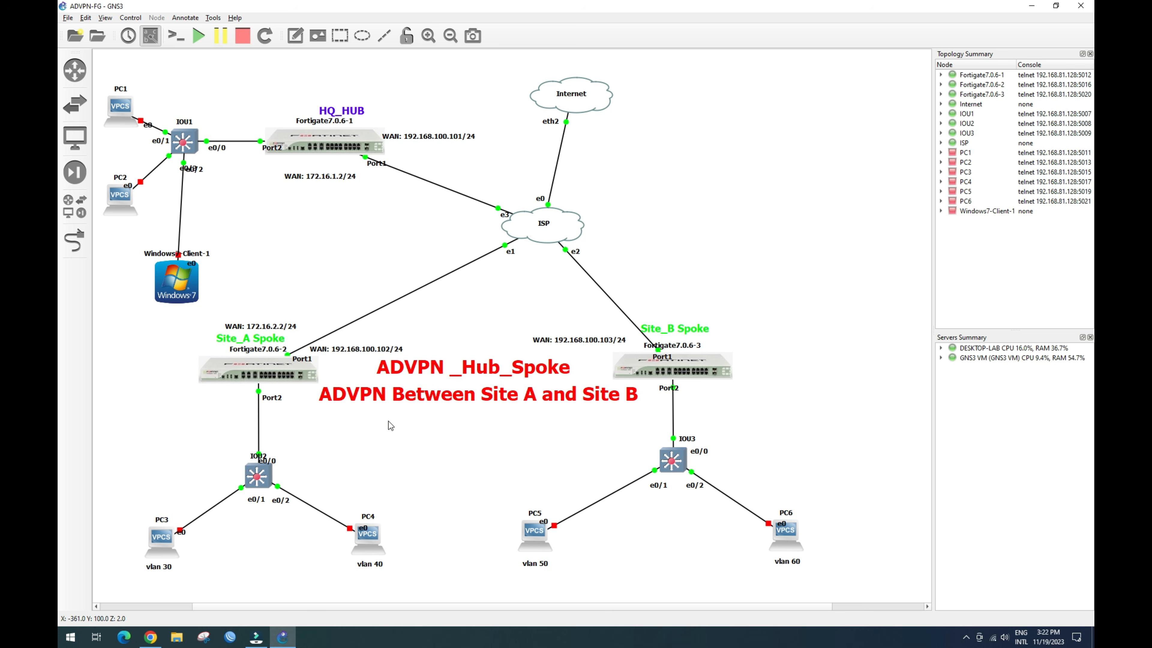
Step: Bring the browser with the Site_B_Spoke FortiGate dashboard to the front
left_click(150, 637)
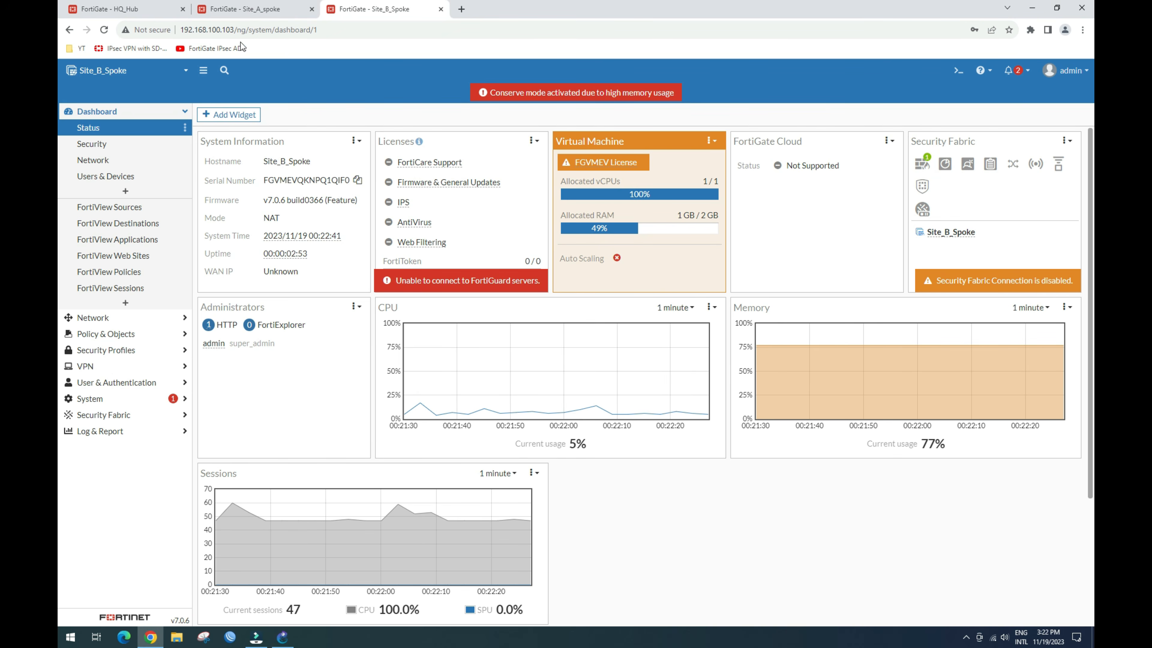
Step: Show HQ_Hub's full 12-route table with OSPF spoke subnets via advpn-hub, then move to Site_A_spoke
left_click(247, 9)
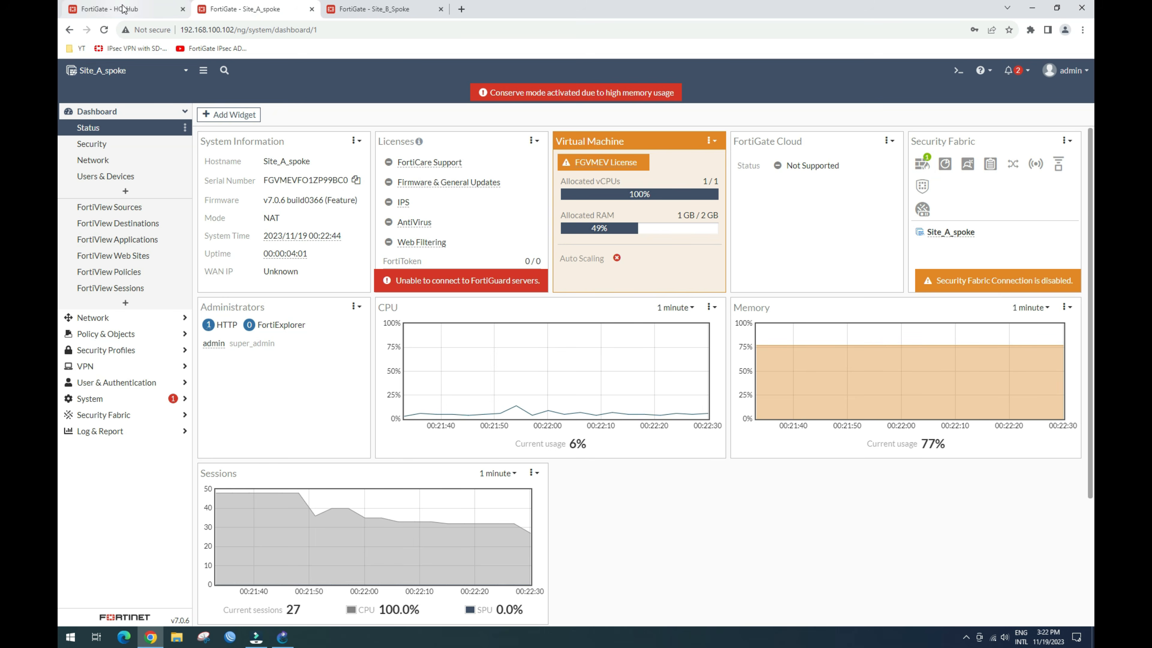
left_click(116, 8)
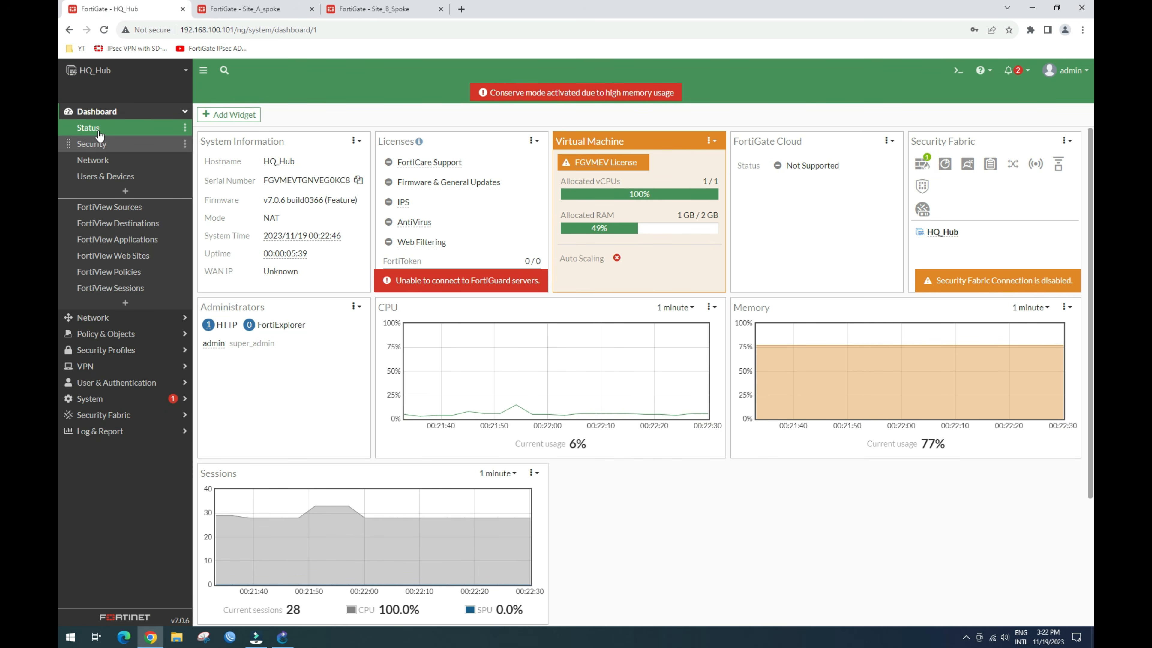
left_click(93, 160)
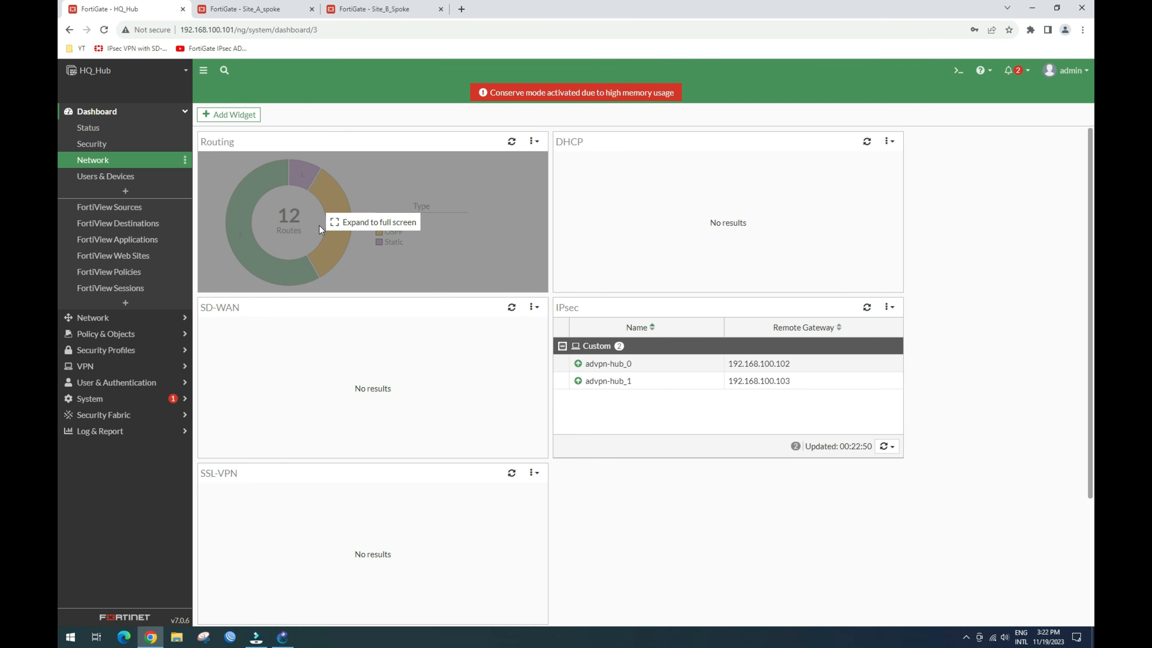
left_click(318, 225)
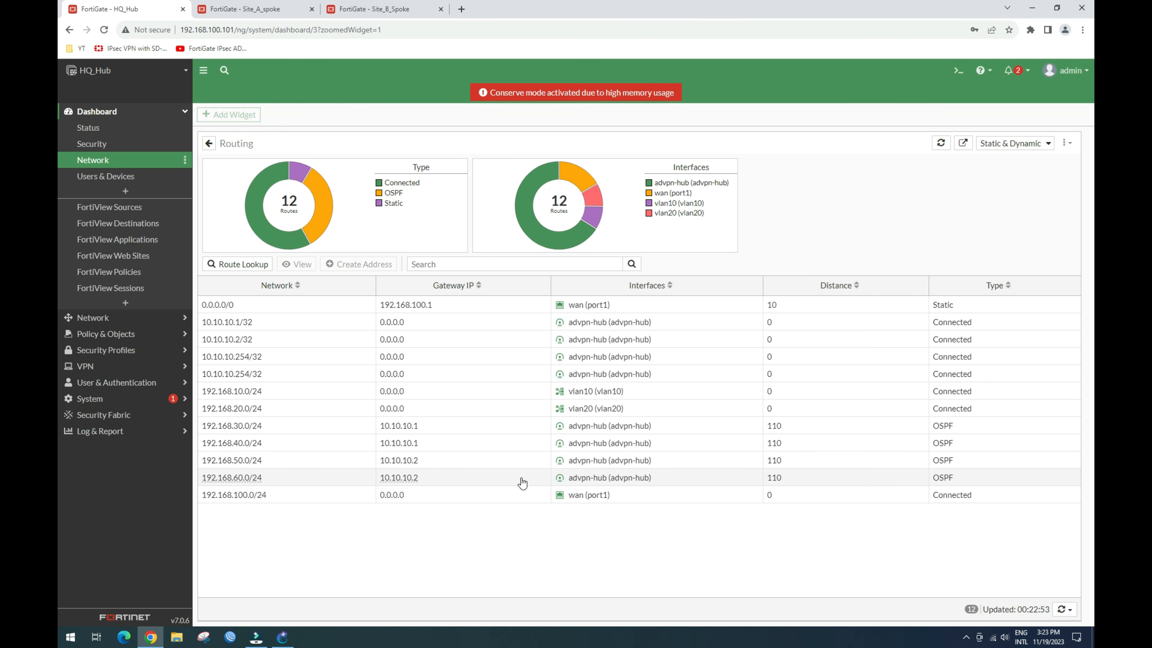
left_click(265, 9)
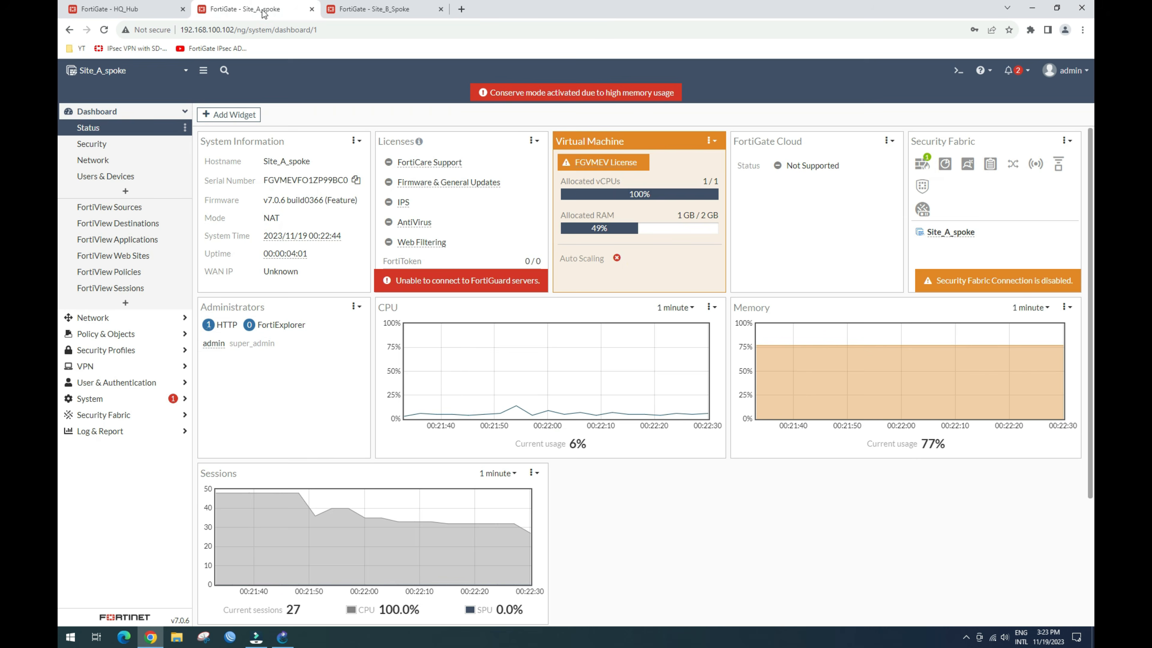
Step: Expand Site_A_spoke's full routing table learned over spoke_A, then move to Site_B_Spoke
left_click(95, 161)
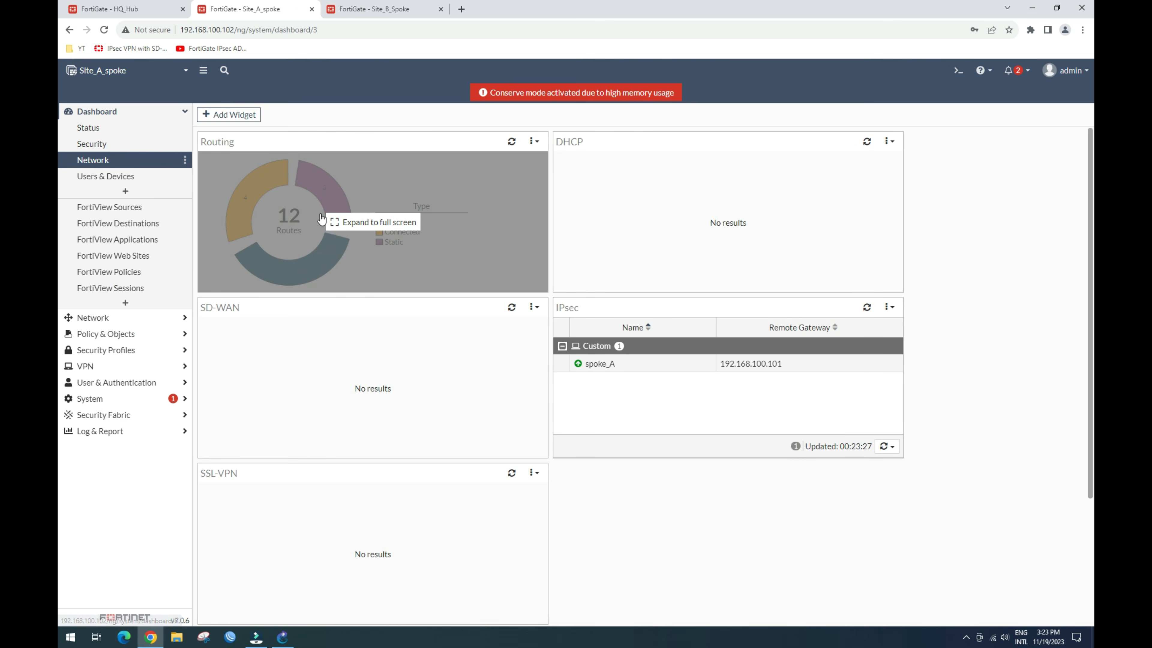
left_click(295, 218)
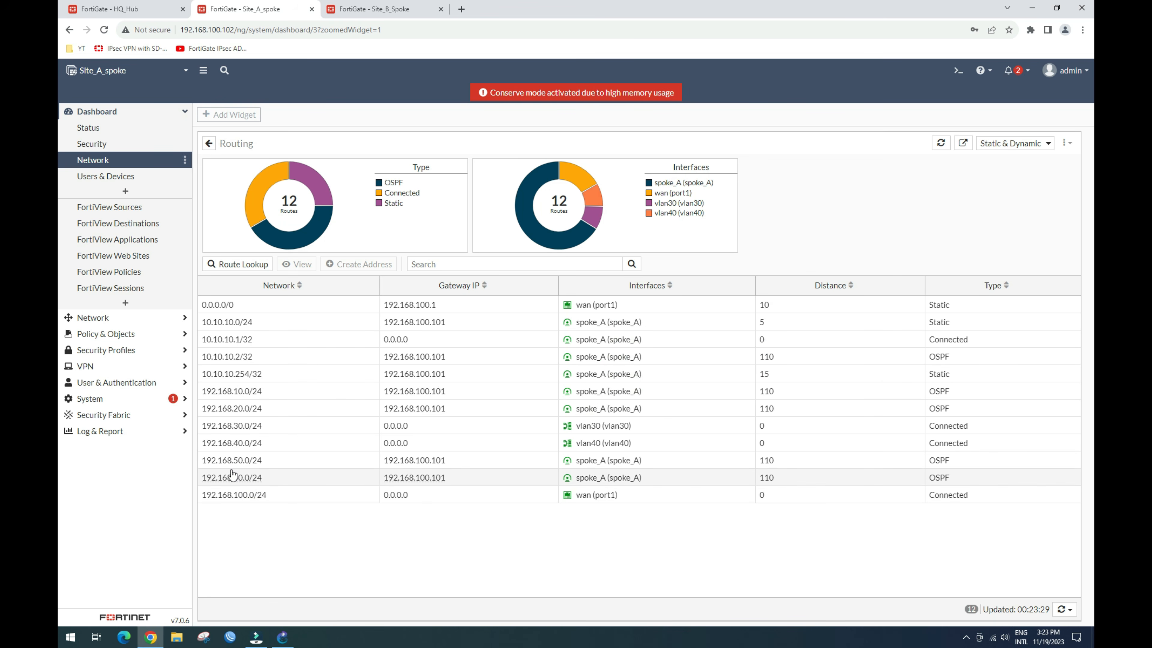
mouse_move(236, 463)
left_click(388, 11)
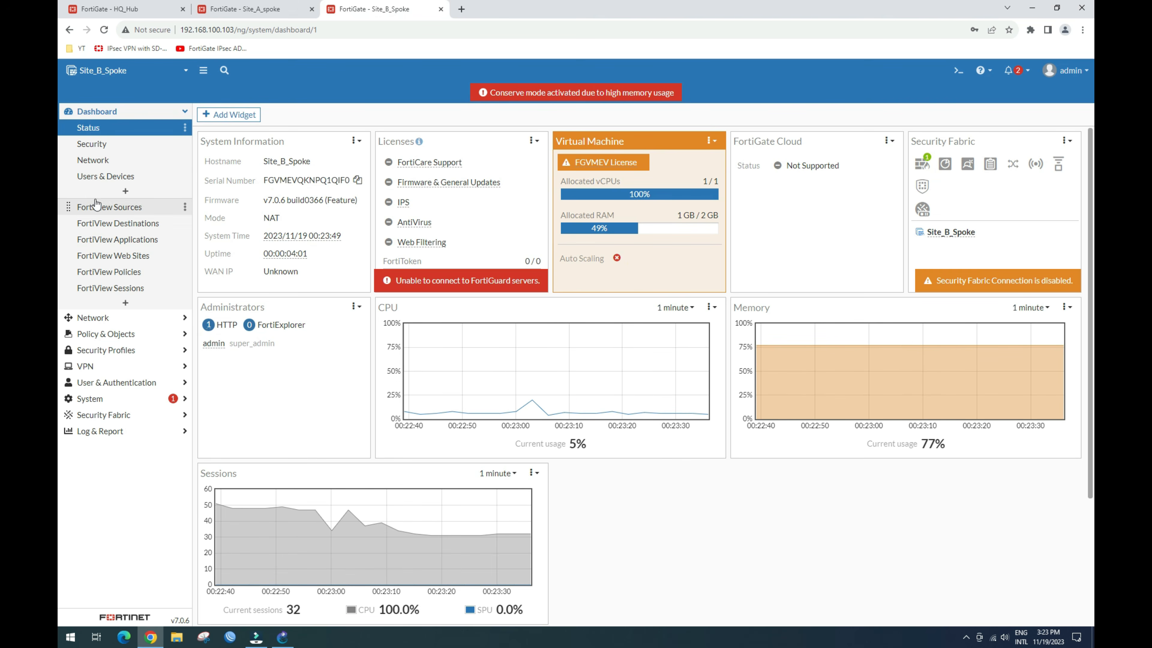
Step: Expand Site_B_Spoke's full routing table learned over spoke_B, then return to GNS3
left_click(93, 159)
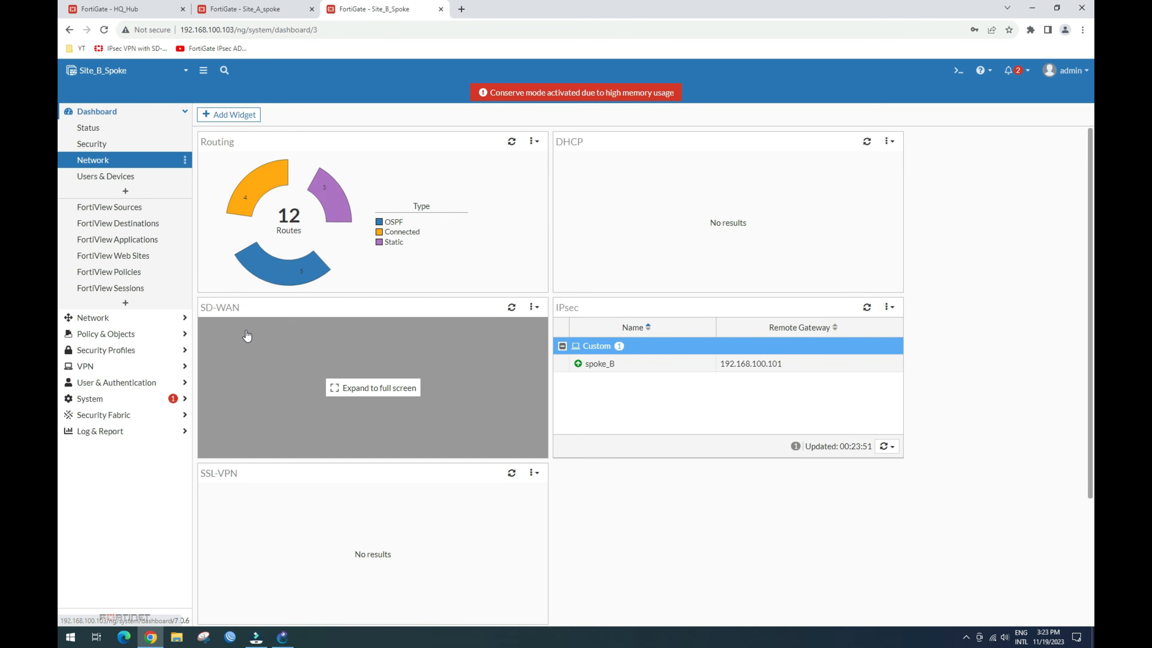
left_click(294, 231)
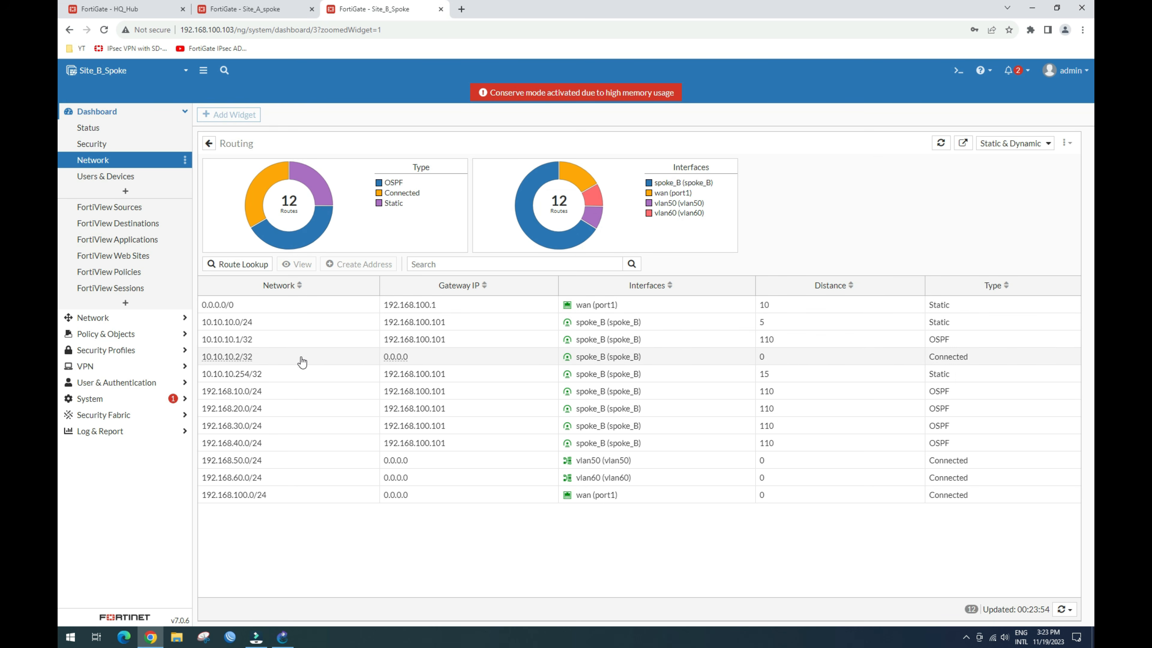
mouse_move(243, 433)
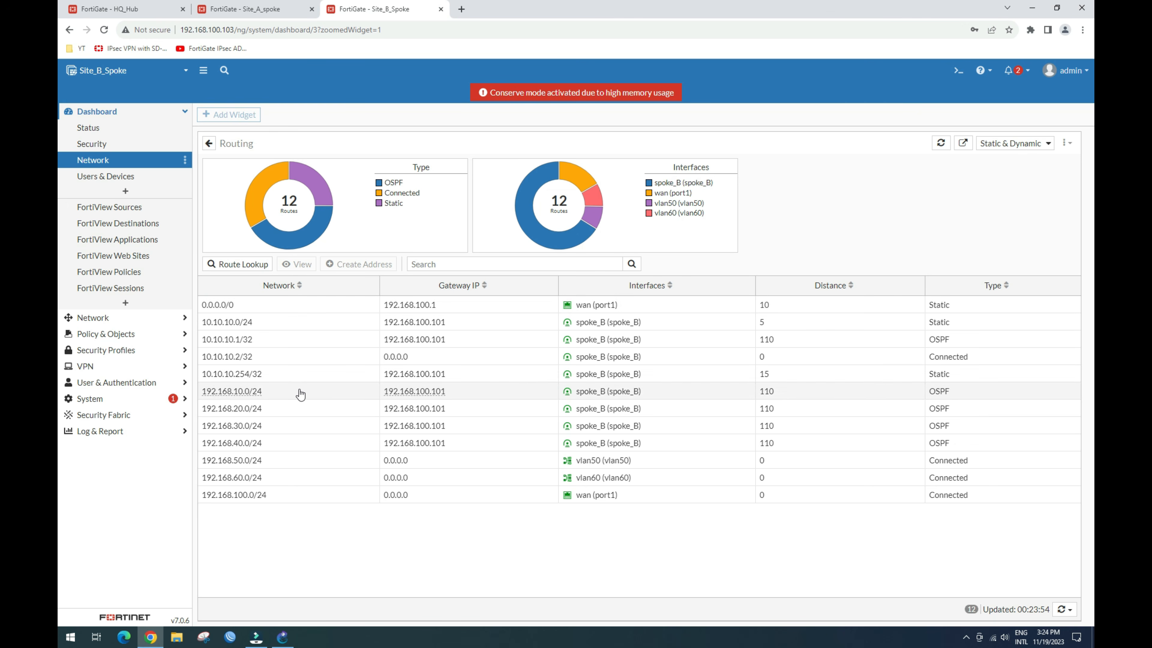
left_click(283, 637)
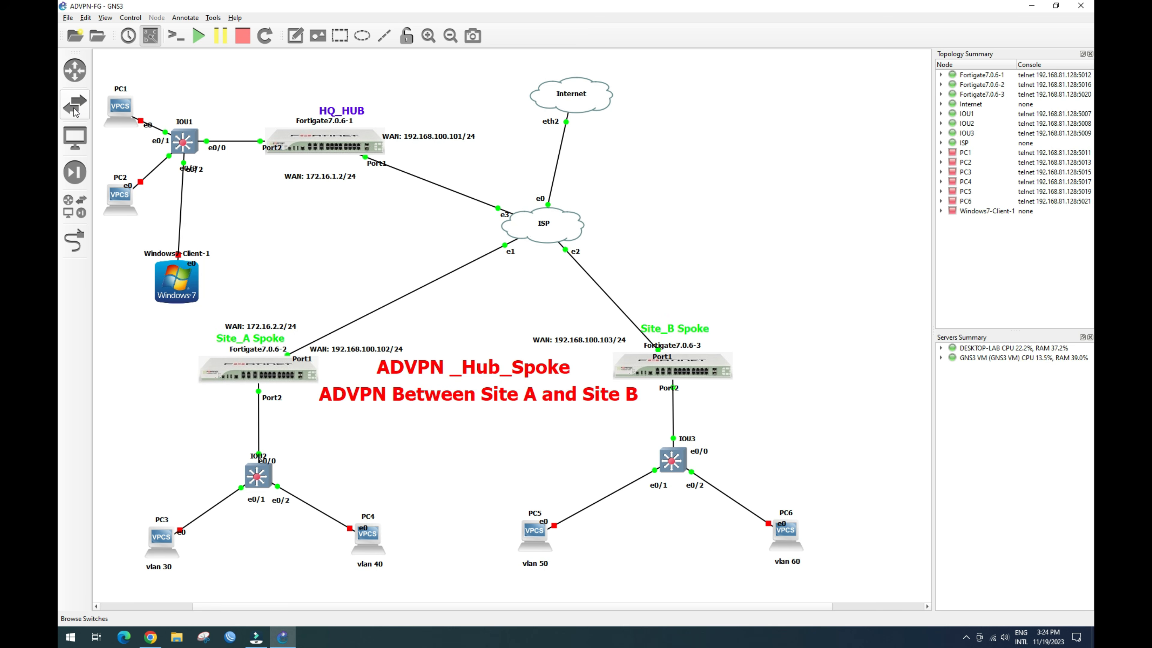
Step: Drag a Mikrotik7.8 router from the security devices list onto the topology
left_click(74, 175)
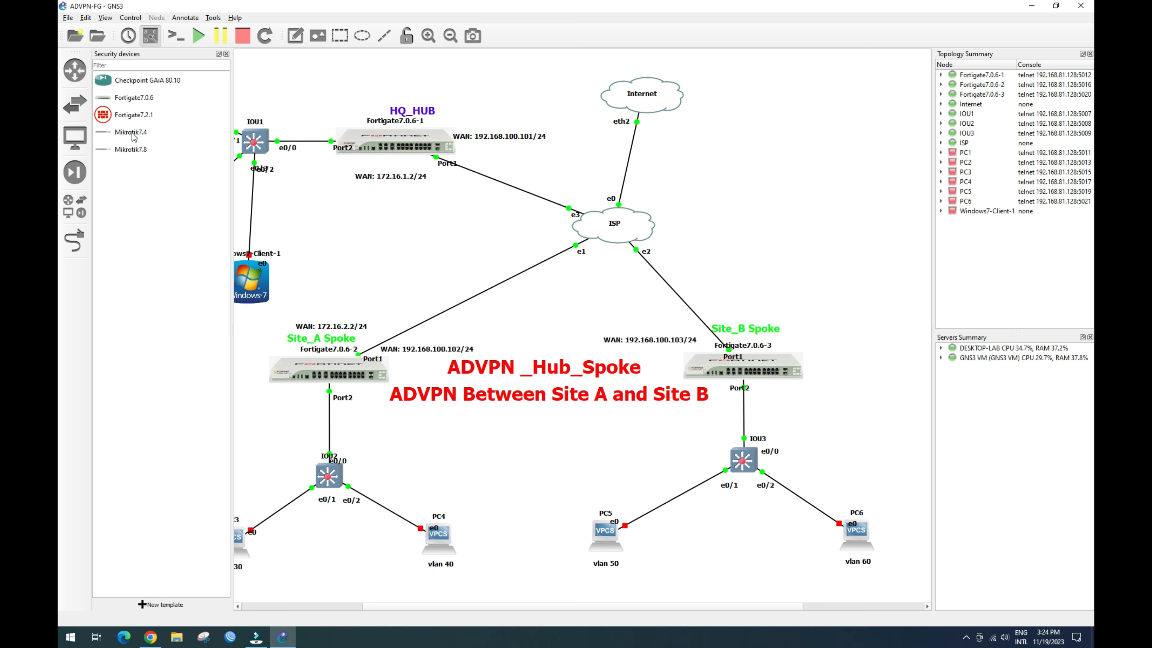
left_click_drag(131, 150, 443, 249)
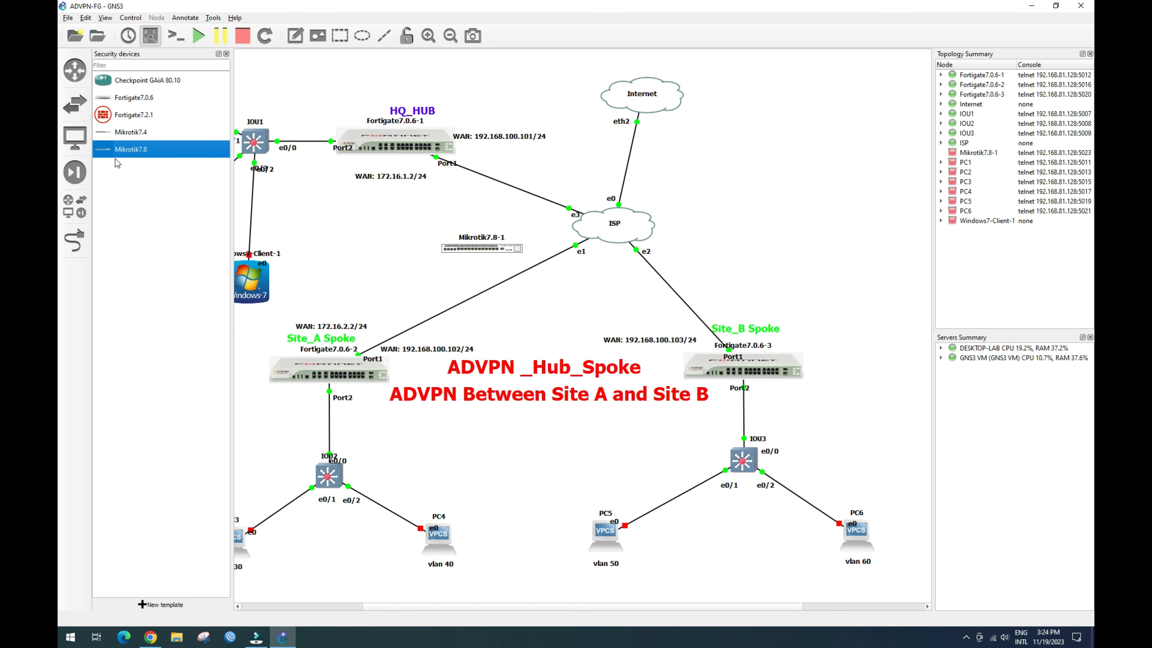
left_click(226, 54)
Step: Check the Mikrotik7.8-1 node configuration without changes and nudge the node into position
left_click(387, 247)
double_click(387, 248)
left_click(750, 190)
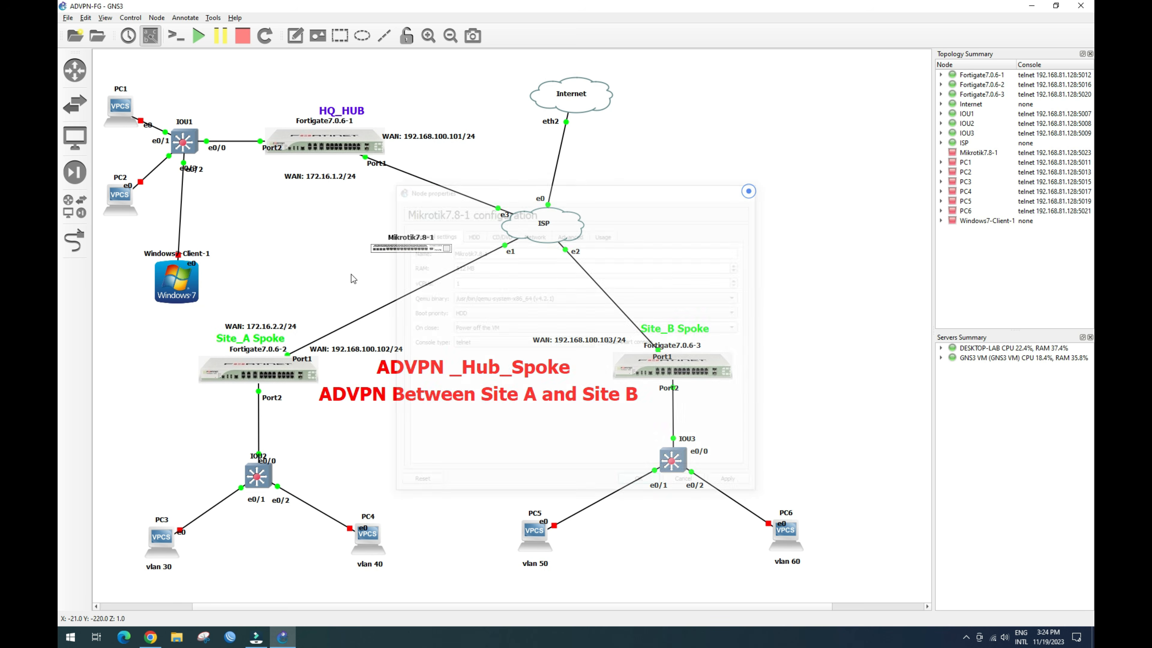
left_click(389, 248)
left_click_drag(368, 253, 366, 248)
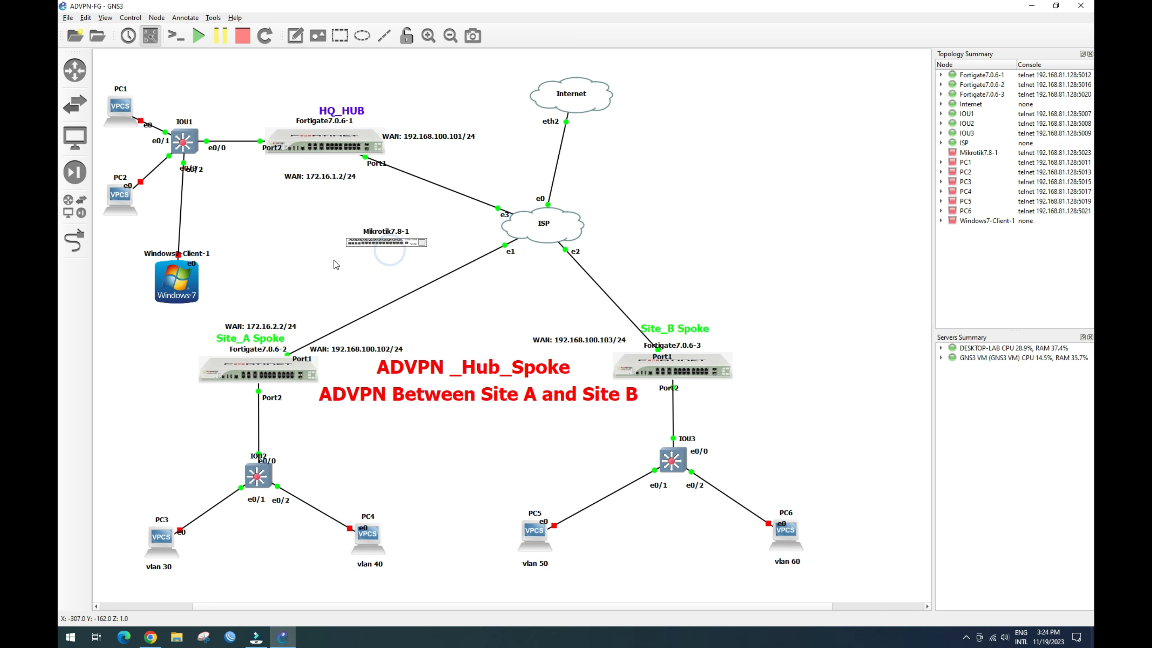
left_click(75, 241)
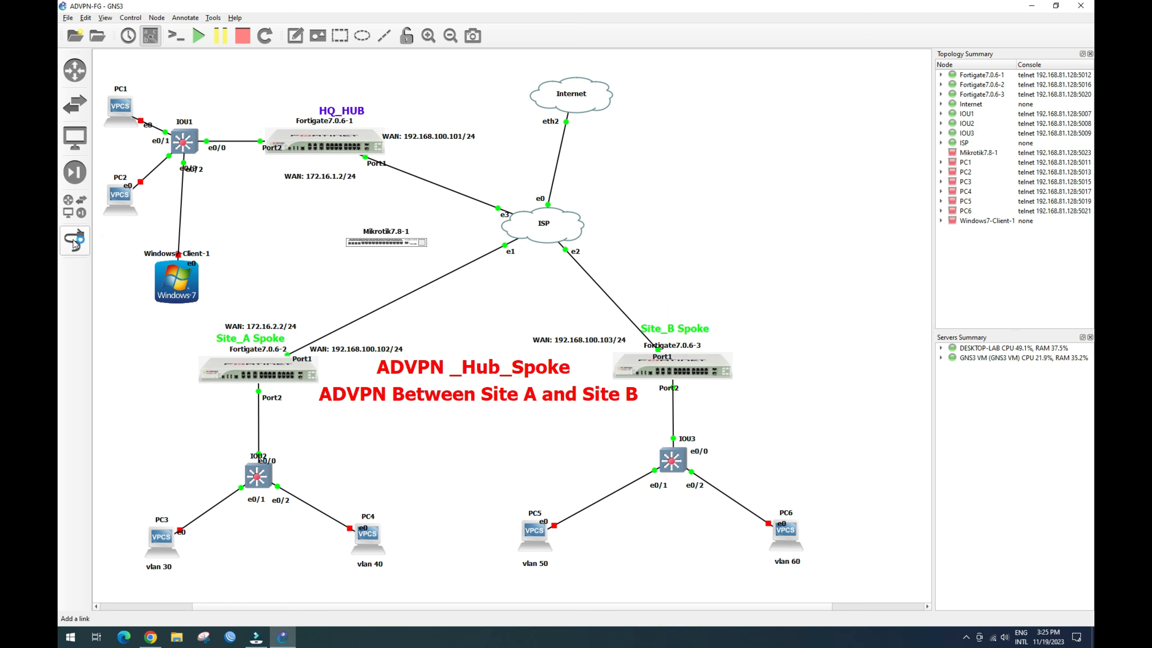
Step: Link Mikrotik7.8-1 to the ISP cloud's e4 and to HQ_HUB Port3
left_click(408, 240)
left_click(422, 245)
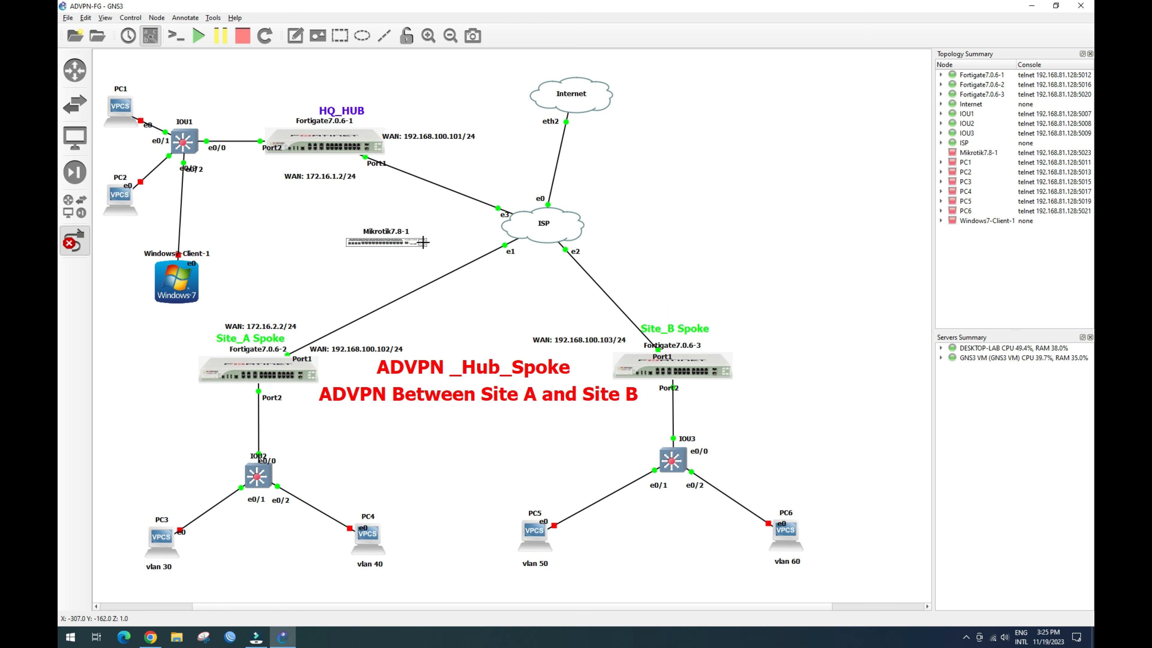
left_click(514, 229)
left_click(527, 284)
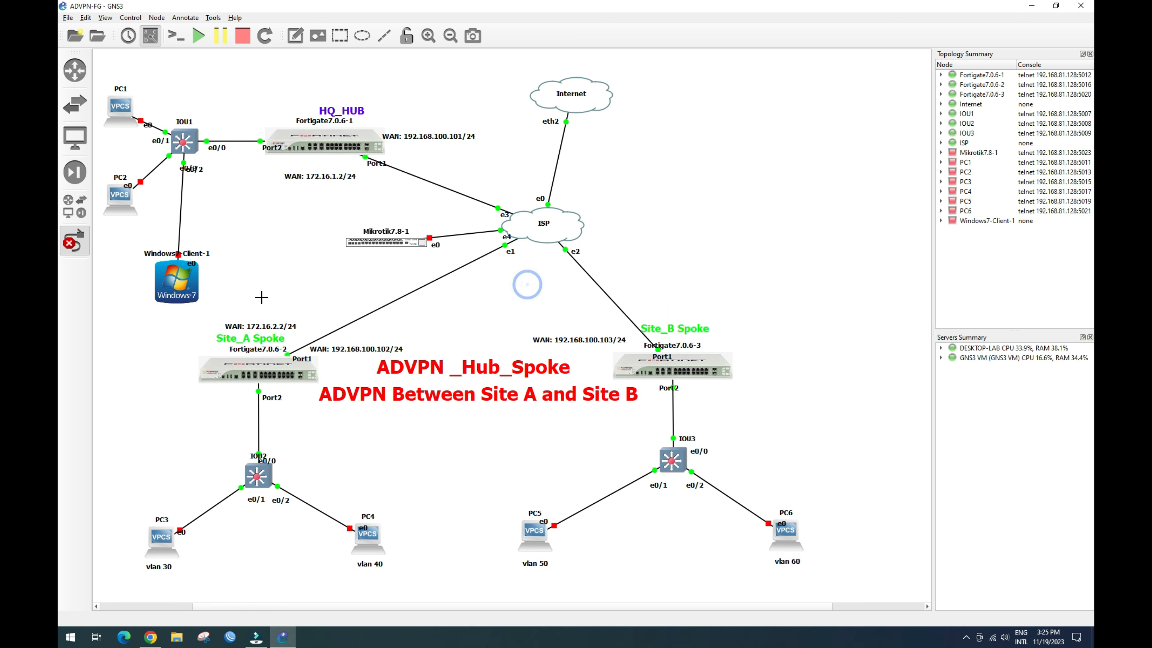
left_click(353, 242)
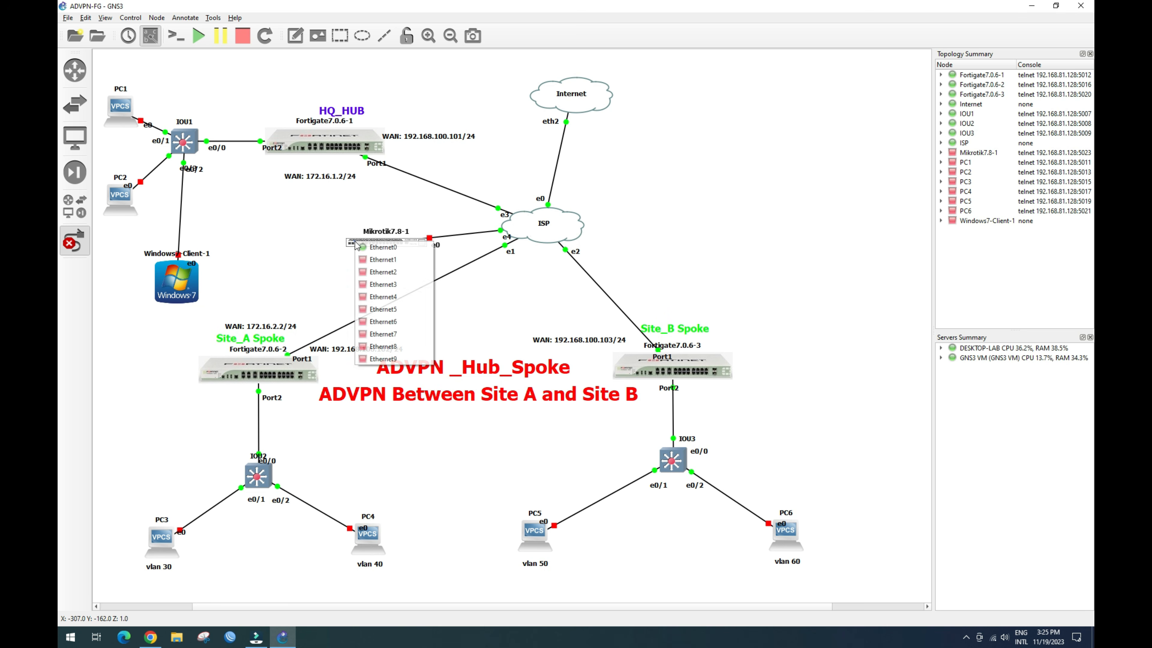
left_click(363, 256)
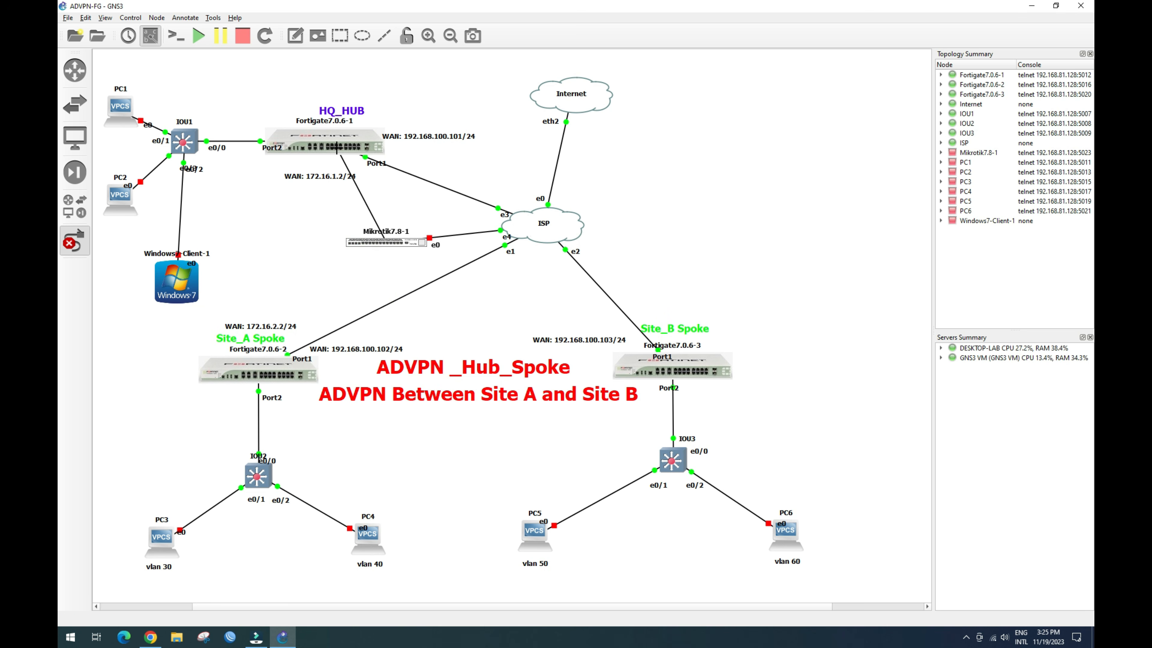
left_click(337, 149)
left_click(350, 180)
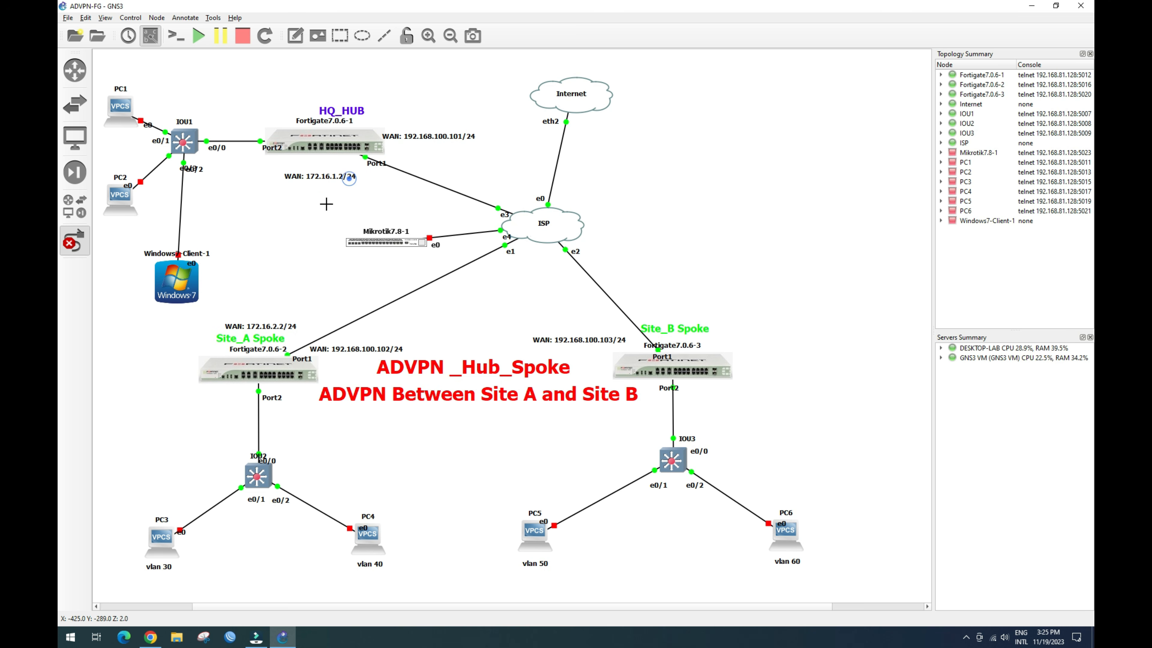
Step: Link Mikrotik7.8-1 to Site_A Port3 and, via e3, to the Site_B FortiGate
left_click(358, 241)
left_click(366, 262)
left_click(273, 369)
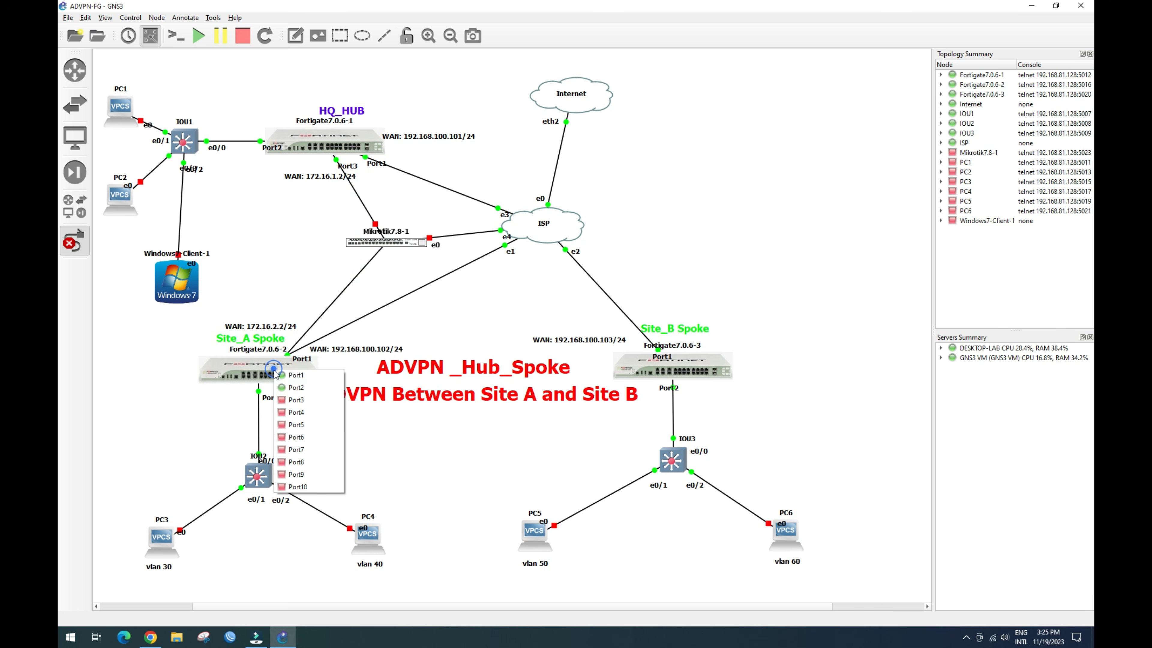
left_click(294, 399)
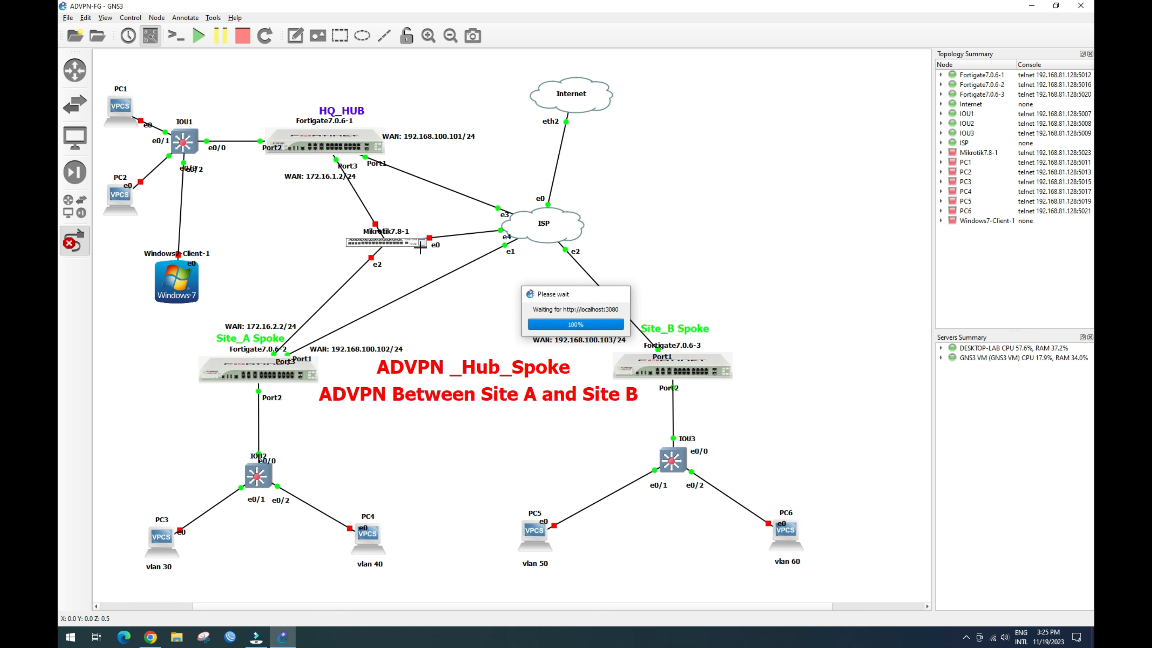
left_click(404, 244)
left_click(415, 292)
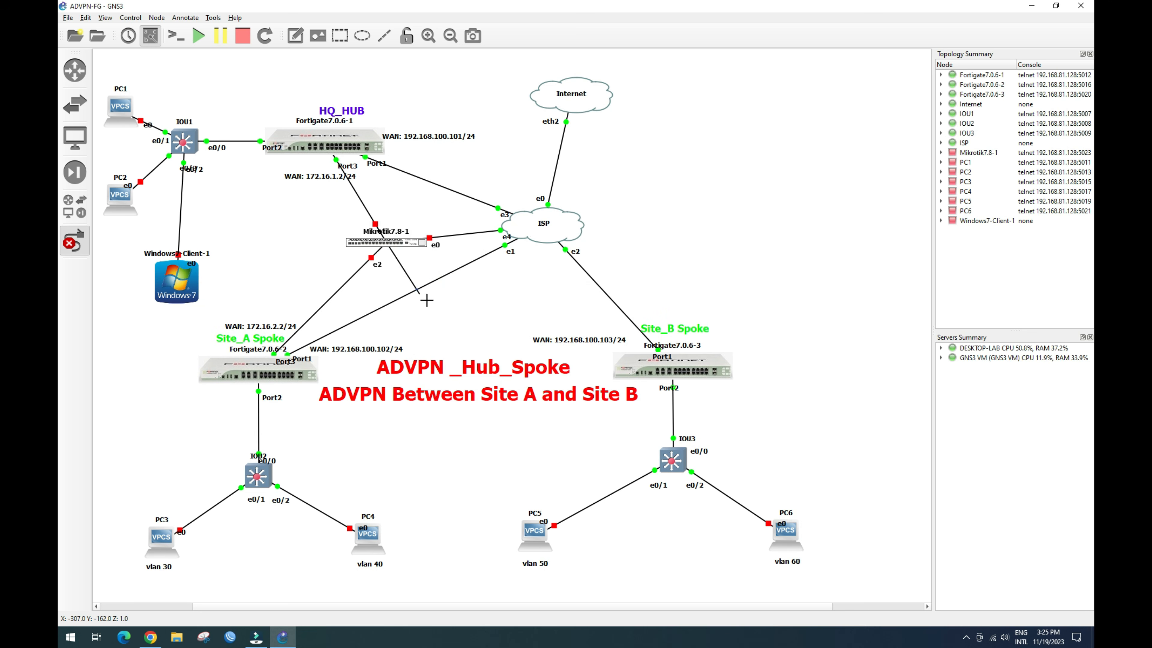
left_click(649, 379)
left_click(670, 402)
left_click(75, 241)
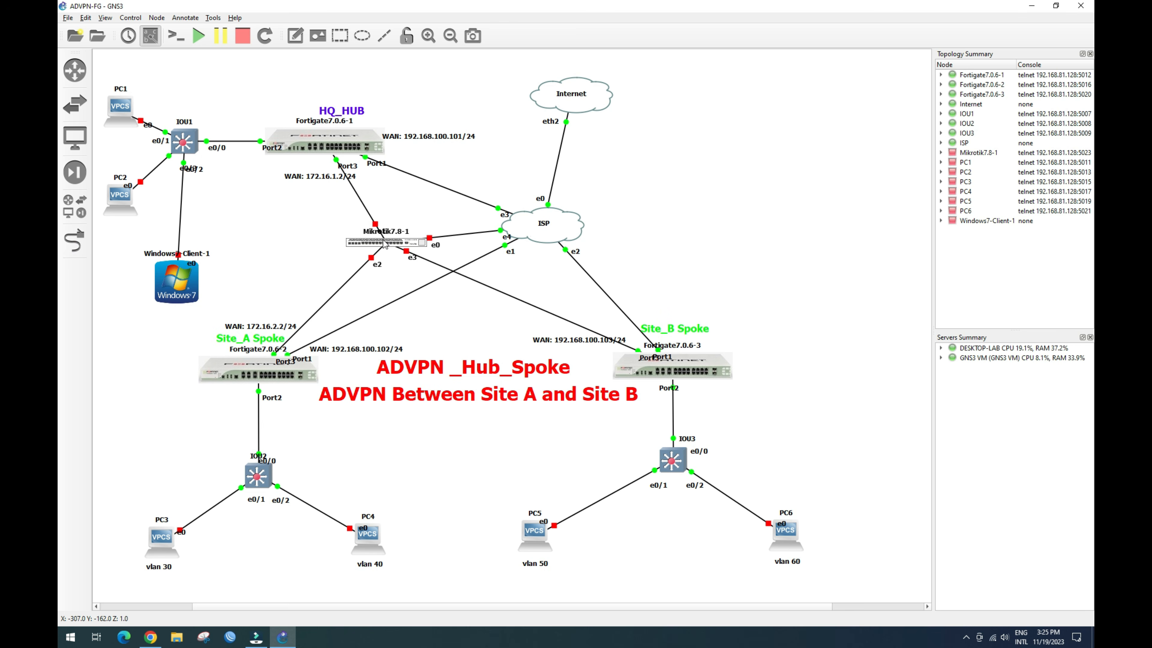
Step: Rearrange Mikrotik7.8-1 and the 172.16.1.2, 172.16.2.2 and 192.168.100.103 WAN labels clear of the links
left_click_drag(393, 243, 382, 238)
left_click_drag(327, 179, 314, 186)
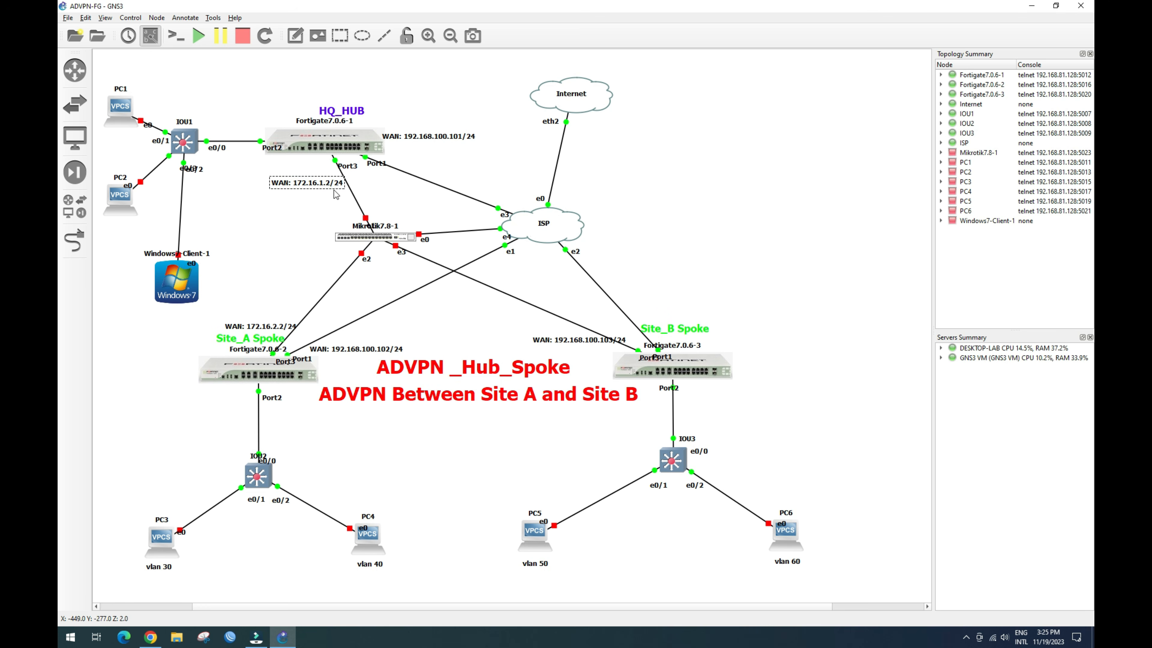
left_click(304, 216)
left_click_drag(315, 188, 308, 180)
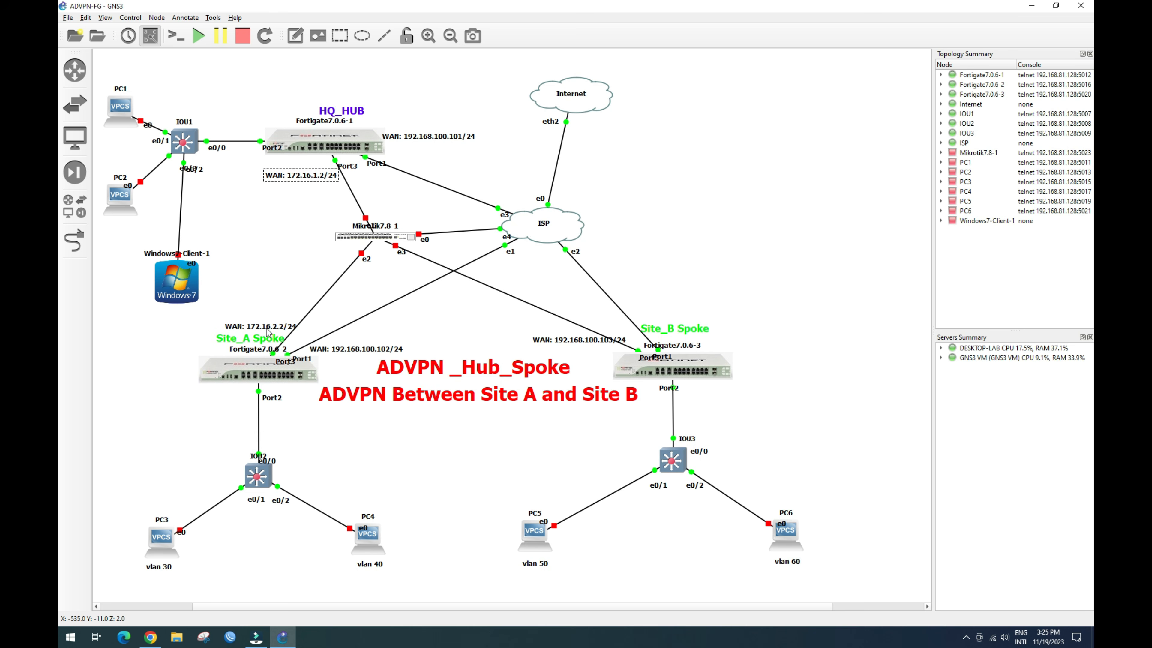
left_click_drag(268, 333, 271, 320)
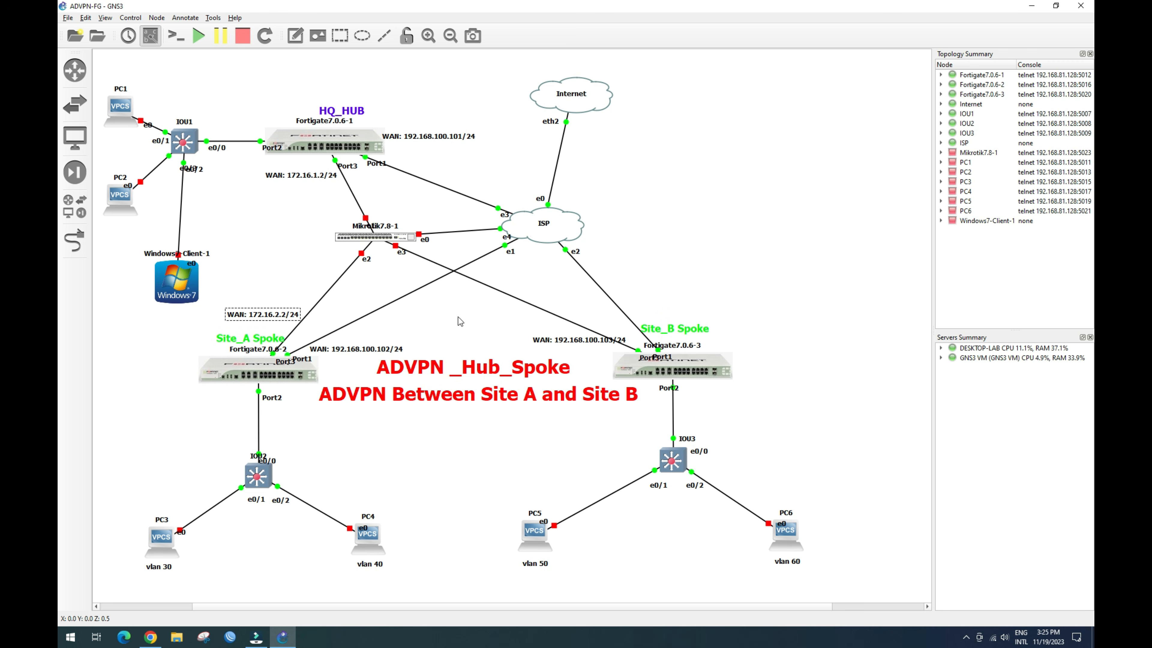
left_click_drag(575, 340, 677, 316)
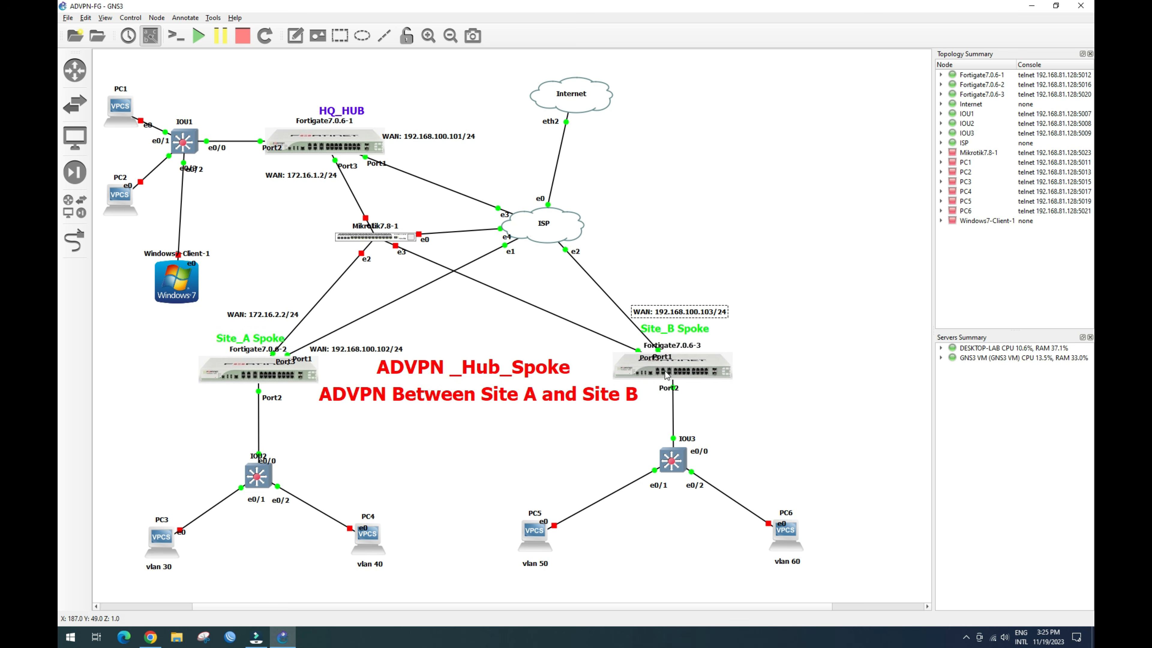
Step: Duplicate the Site_A WAN label beside Site_B and change it to WAN: 172.16.3.2/24
left_click(276, 314)
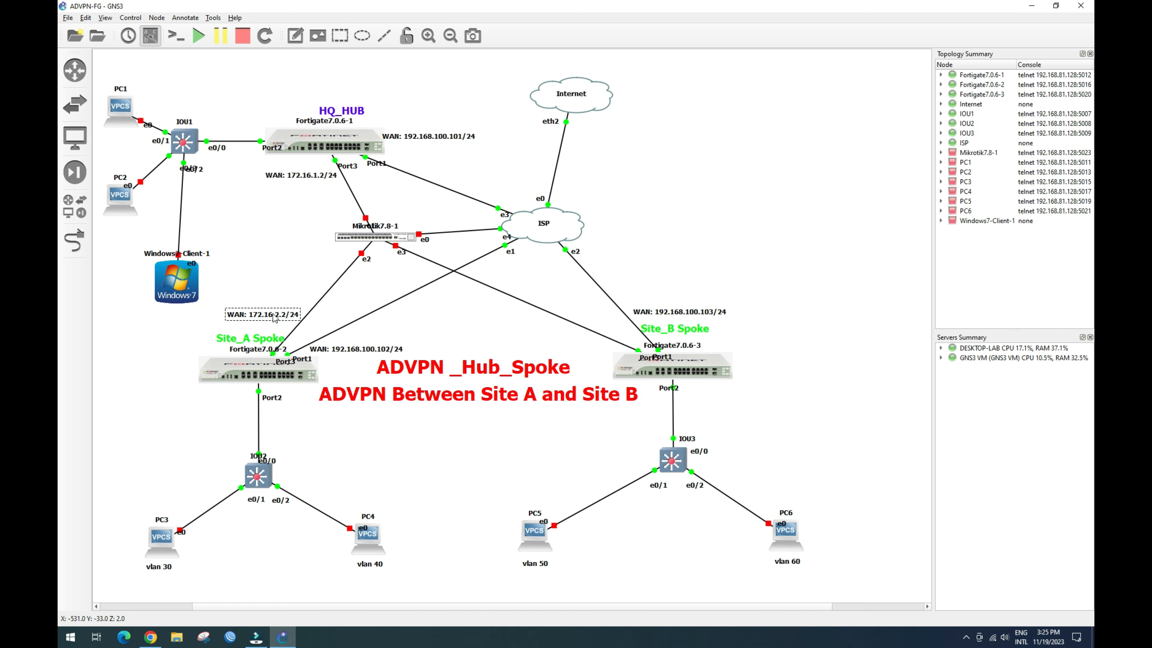
right_click(273, 313)
left_click(311, 318)
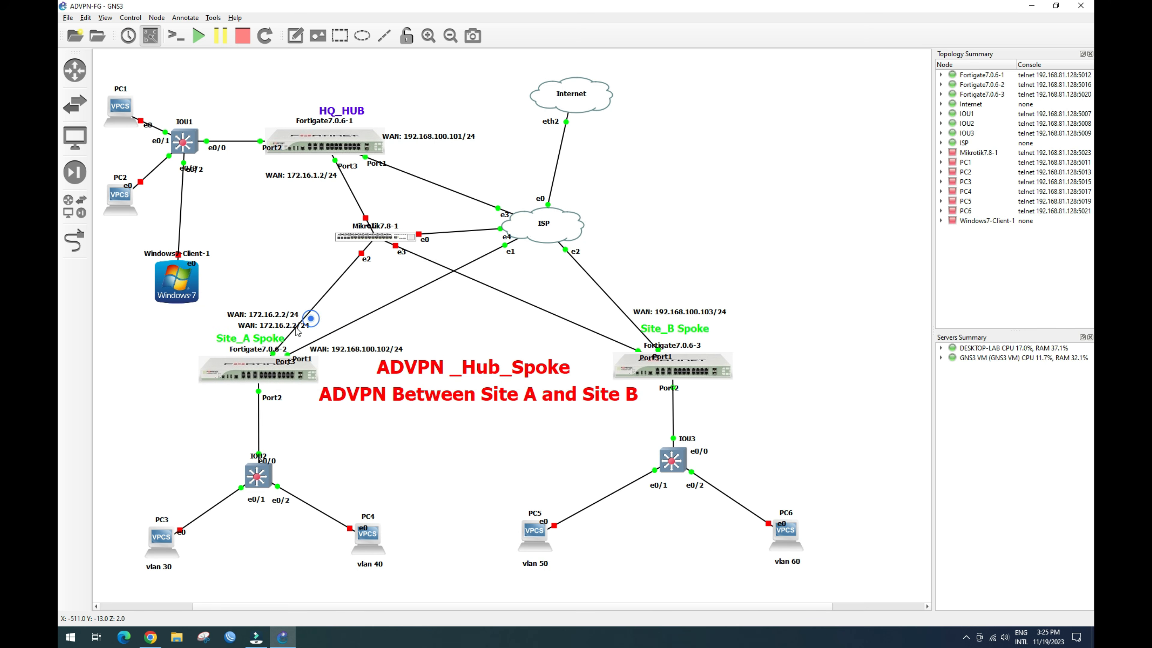
left_click_drag(280, 325, 576, 351)
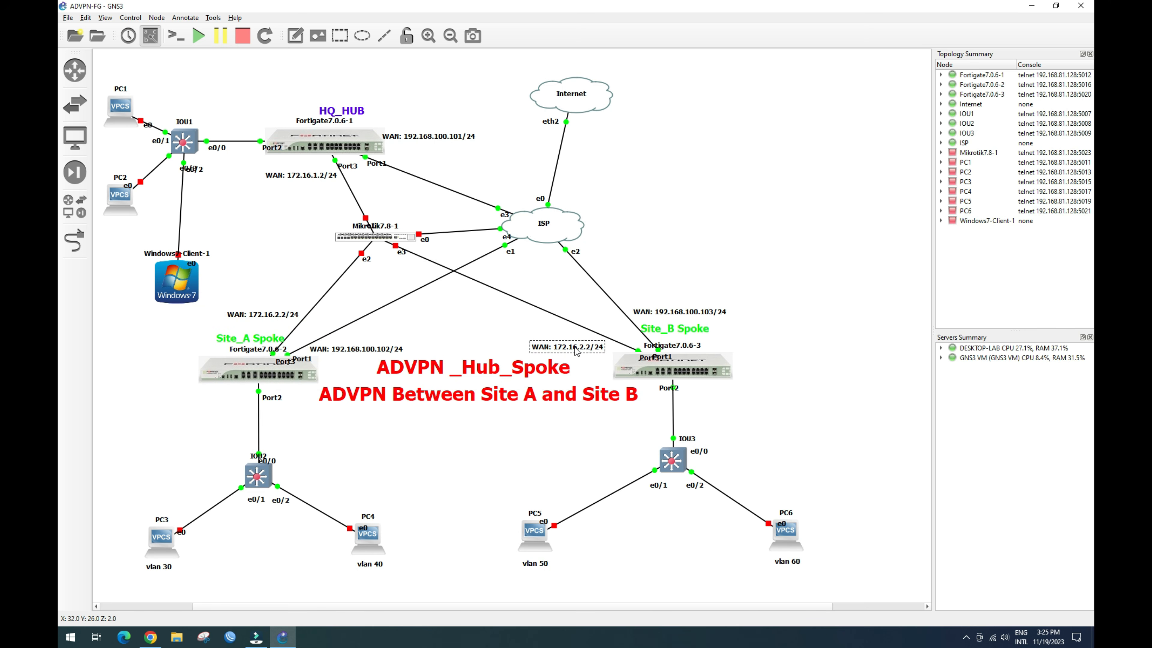
left_click(584, 351)
left_click(582, 348)
double_click(582, 348)
left_click(584, 347)
left_click(491, 321)
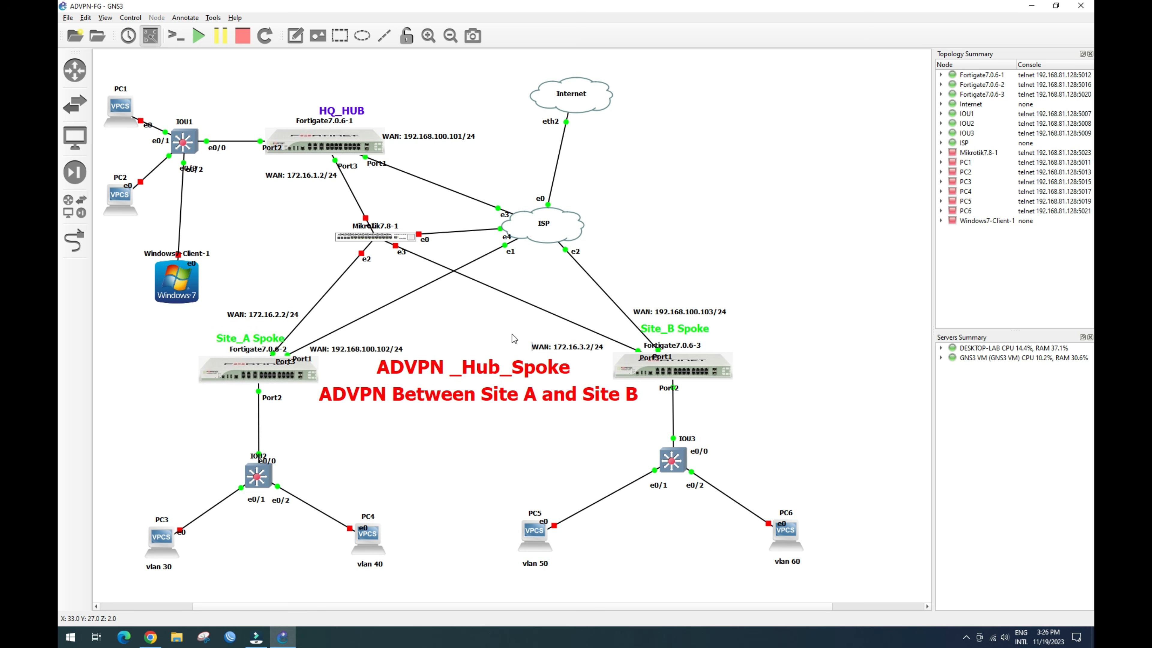
left_click(581, 348)
left_click(597, 364)
left_click(526, 327)
Step: Start the Mikrotik7.8-1 router
right_click(386, 241)
left_click(398, 252)
mouse_move(389, 244)
Step: Bring up the IPsec Tunnels list on the HQ_Hub FortiGate
left_click(153, 639)
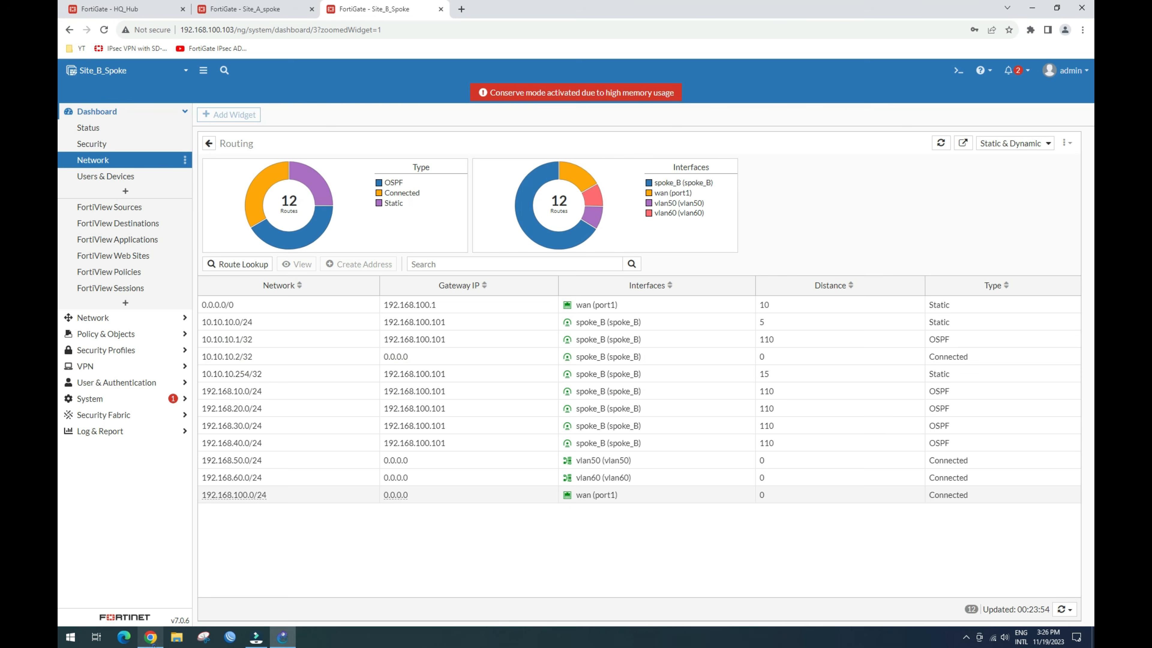
left_click(231, 14)
left_click(123, 10)
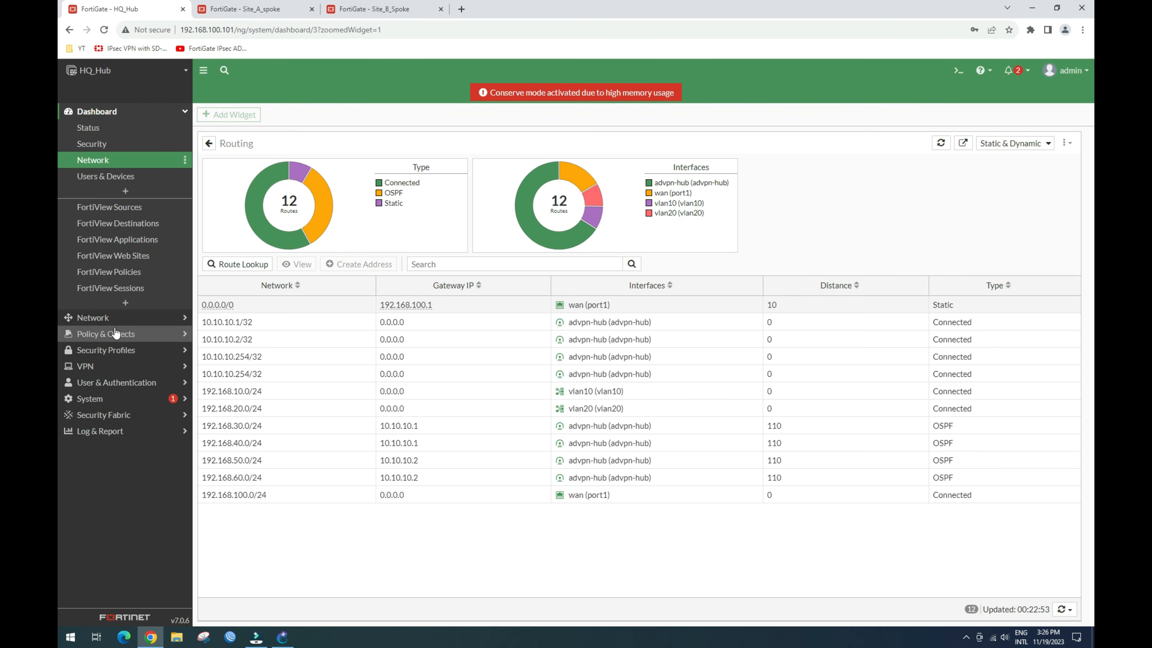
left_click(122, 320)
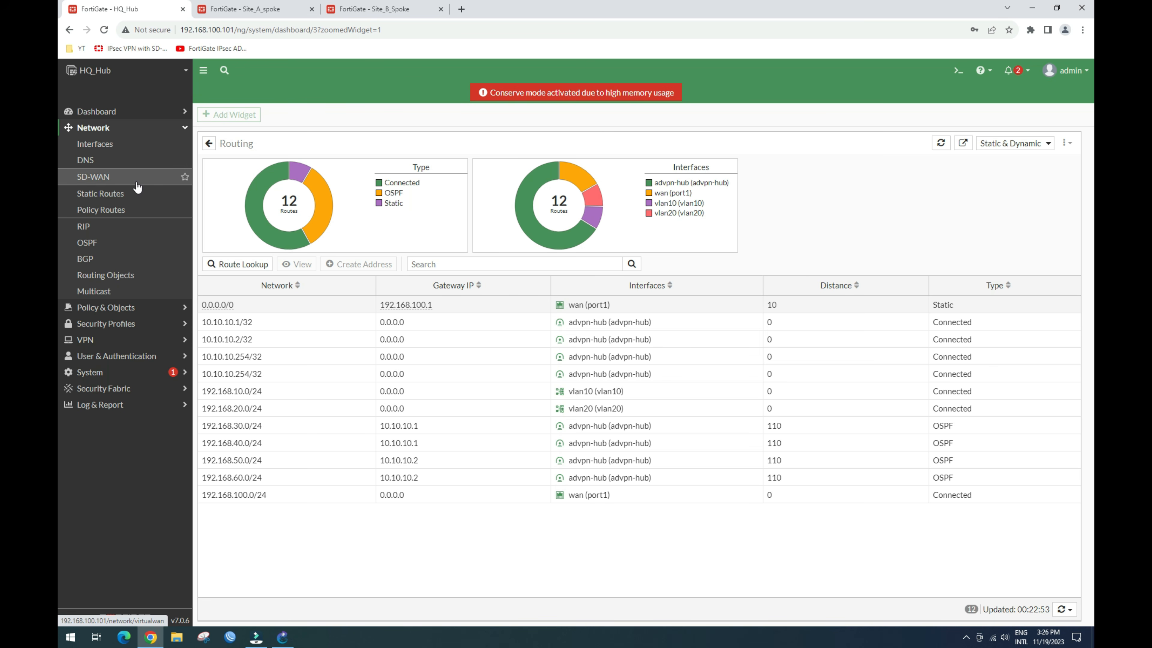
left_click(89, 341)
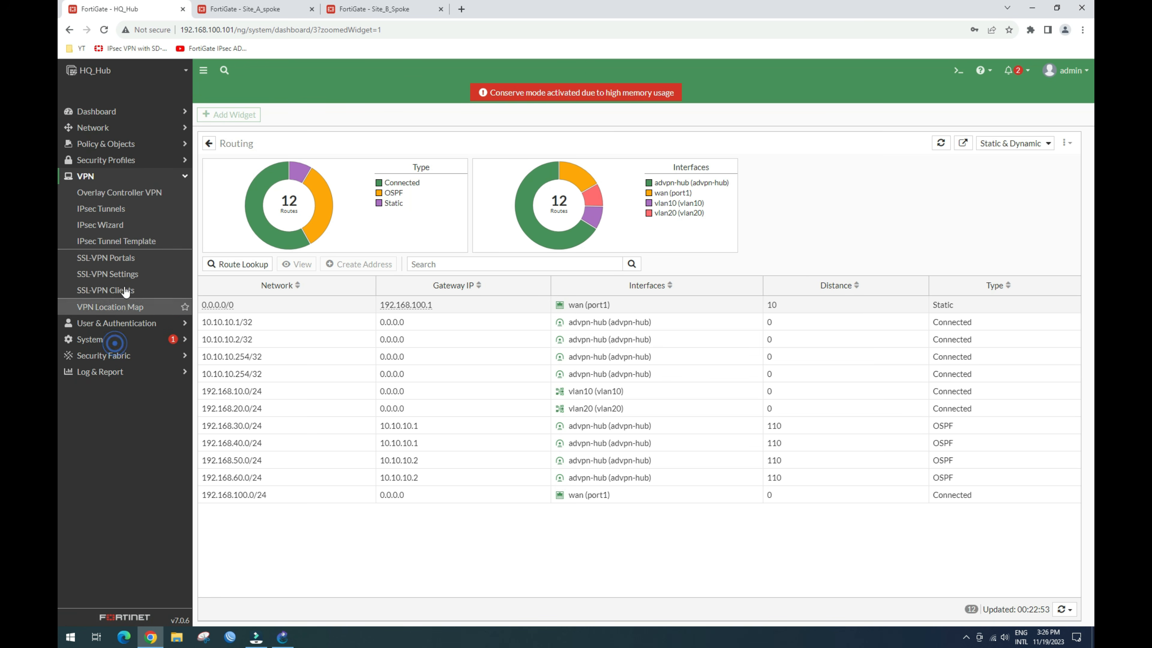
left_click(125, 213)
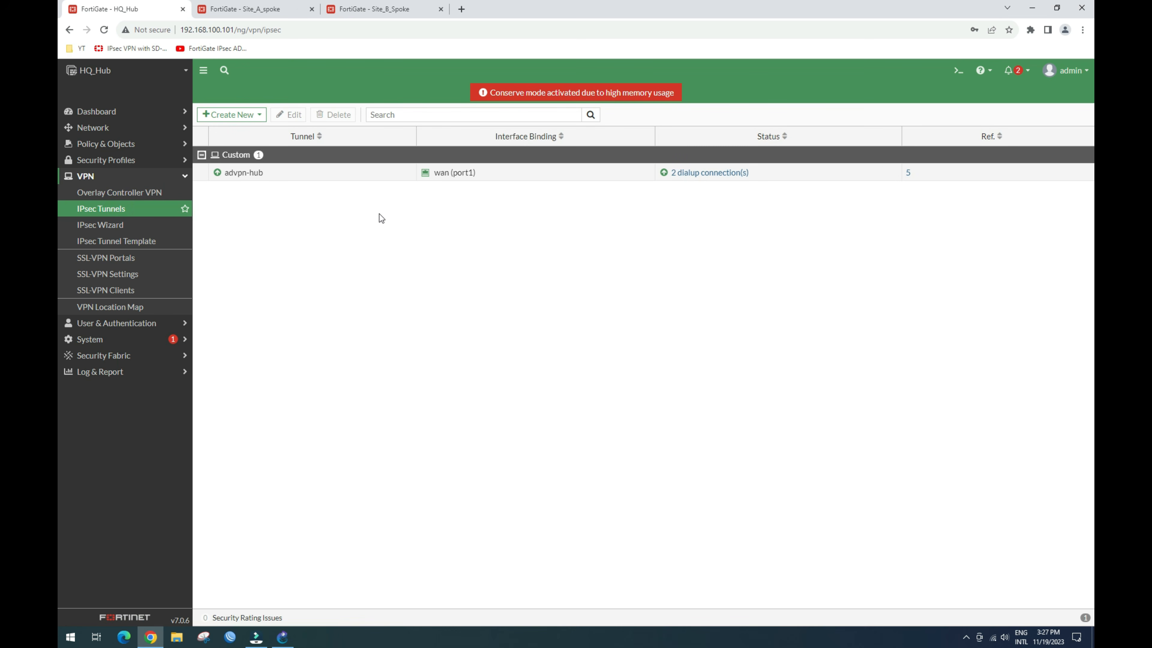
Step: Delete the Allow_Spok_out, allow_ADVPN_spoke and Allow_Spok_in policies referencing advpn-hub
left_click(377, 173)
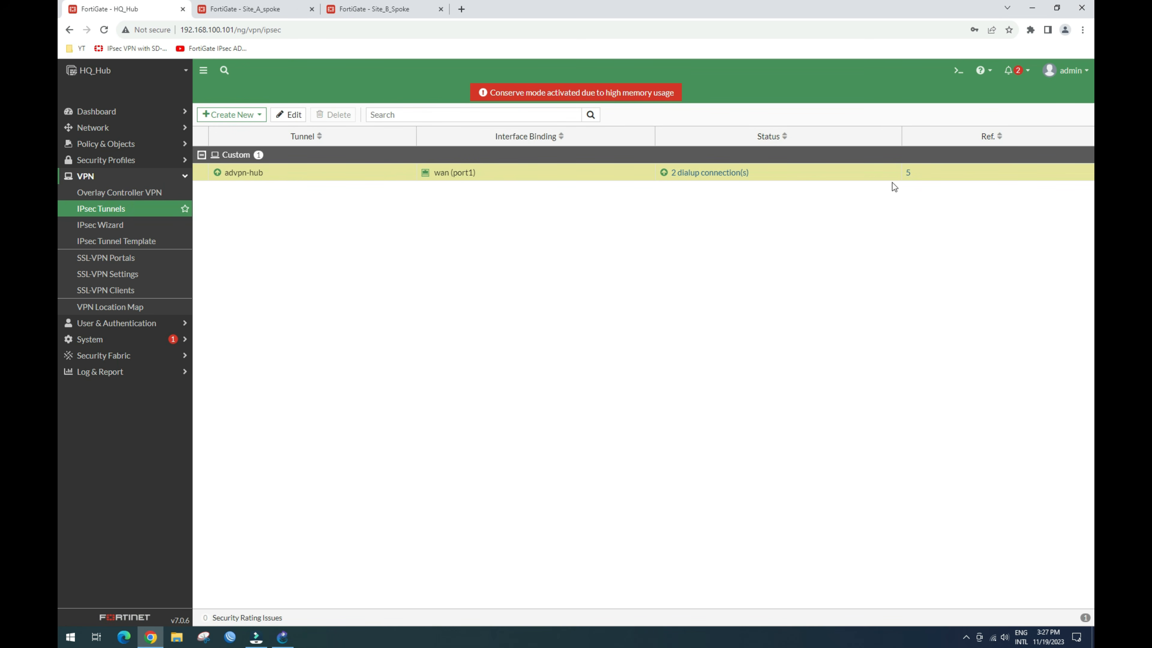
left_click(907, 174)
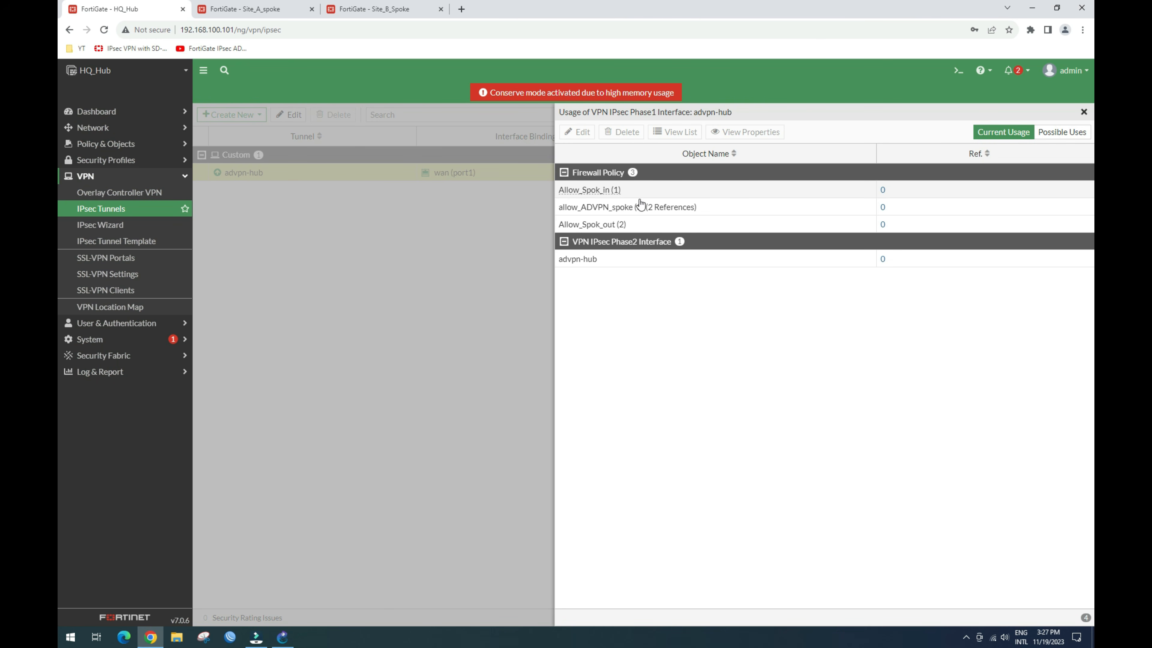
left_click(599, 227)
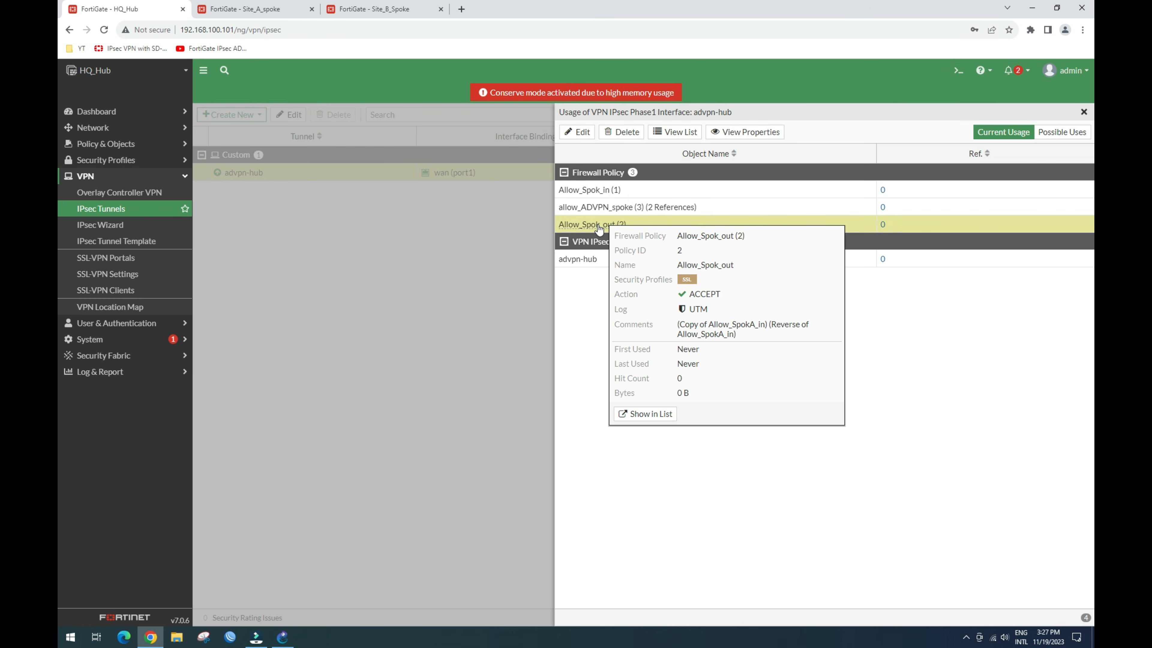
right_click(614, 225)
left_click(644, 246)
left_click(920, 615)
right_click(615, 208)
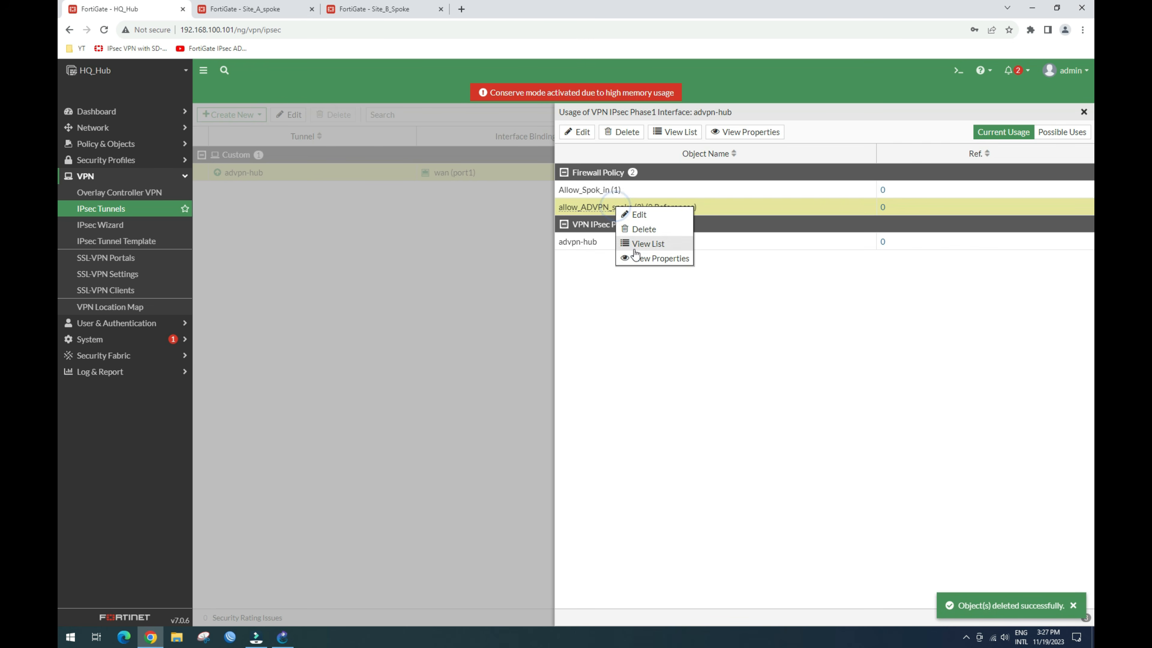
left_click(642, 229)
left_click(921, 615)
left_click(599, 190)
left_click(621, 134)
left_click(920, 615)
Step: Delete the advpn-hub phase 2 entry and then the advpn-hub tunnel itself
left_click(617, 189)
left_click(621, 132)
left_click(921, 615)
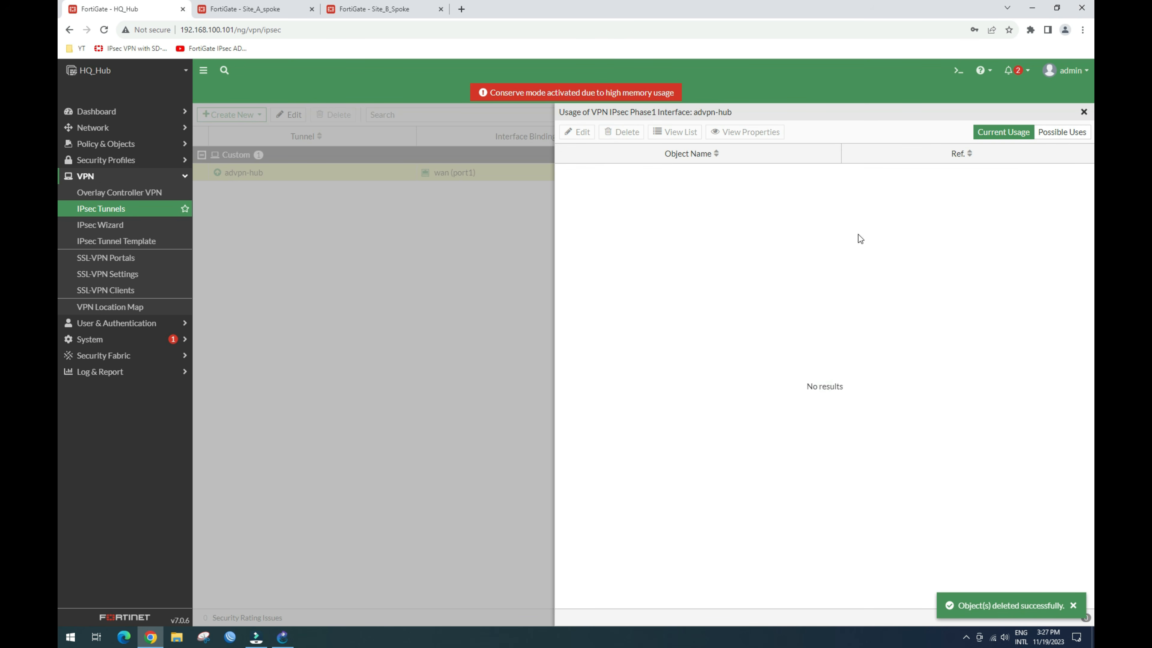
left_click(481, 319)
left_click(252, 177)
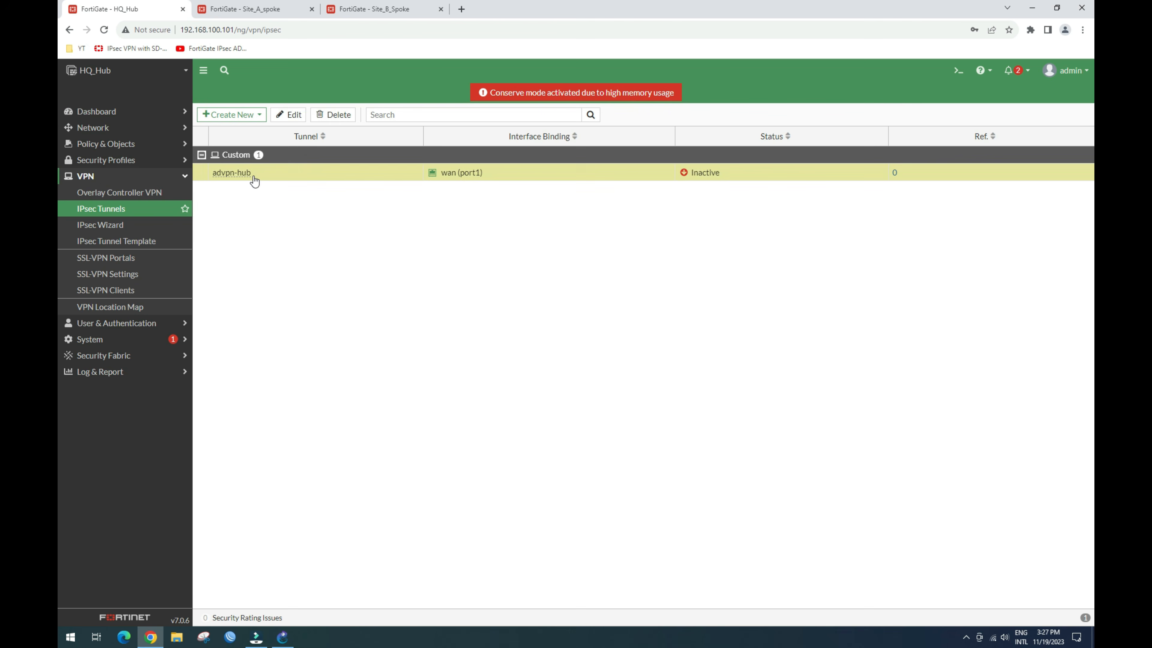
left_click(333, 114)
left_click(923, 615)
Step: Review HQ_Hub's interfaces, policies and reduced 4-route table, then move to Site_A_spoke
left_click(109, 127)
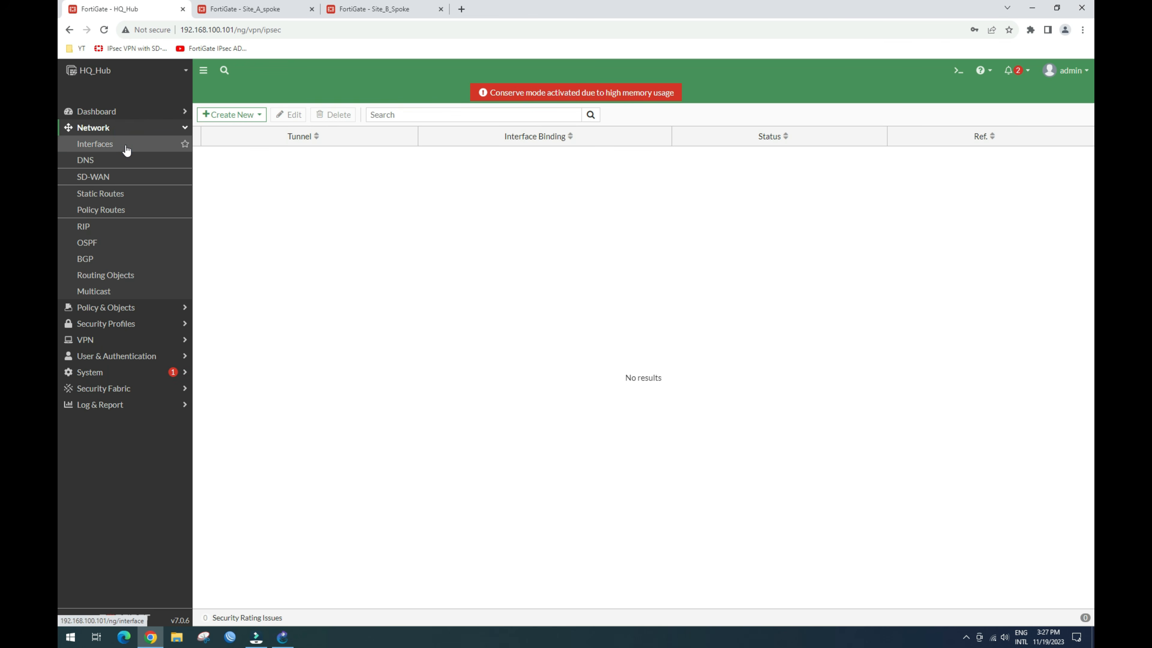
left_click(129, 144)
left_click(106, 307)
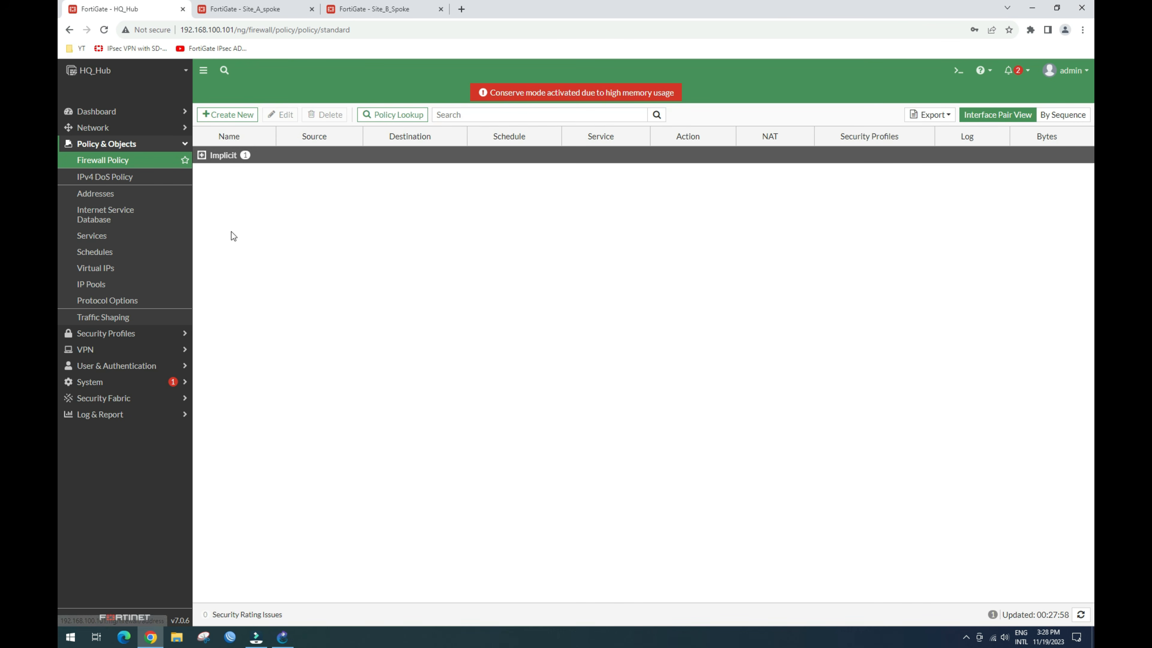
left_click(97, 112)
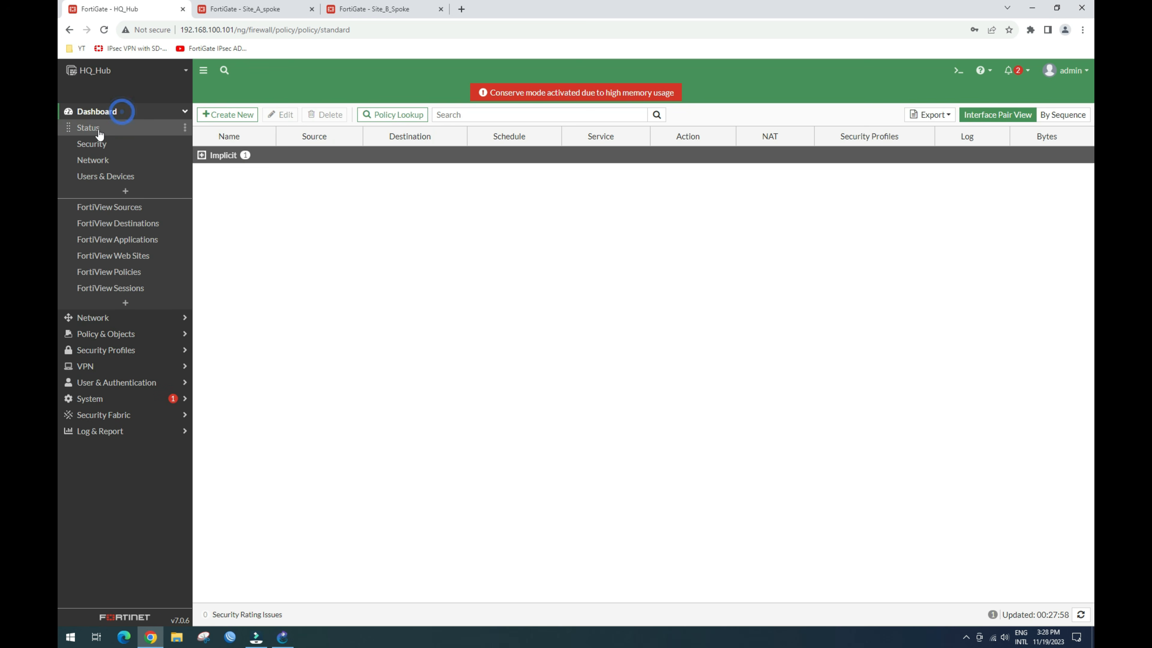
left_click(93, 159)
left_click(314, 235)
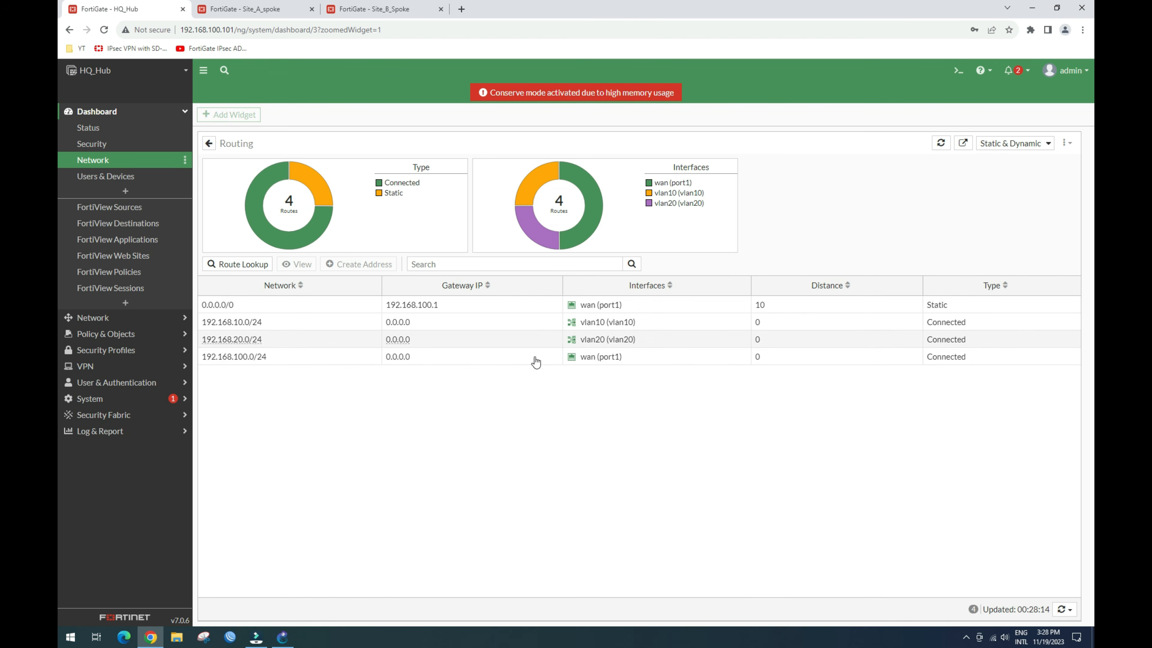
key("ctrl+Tab")
Step: Dismiss the timeout notice and list what references Site_A_spoke's spoke_A tunnel
left_click(564, 402)
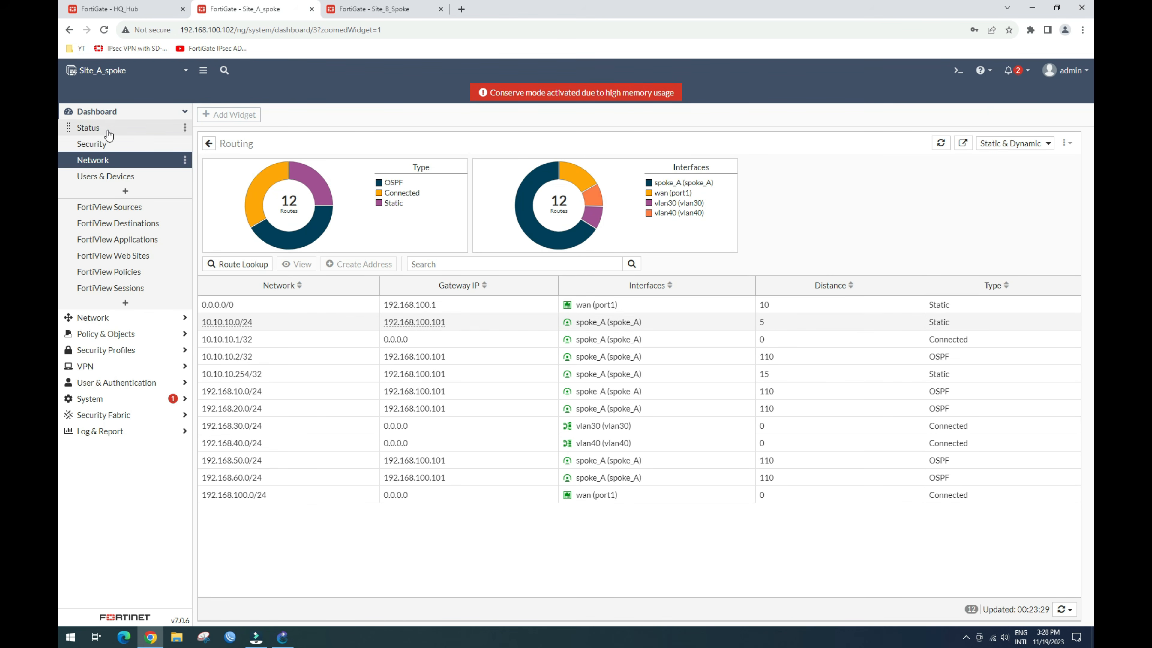
left_click(91, 367)
left_click(124, 210)
left_click(758, 172)
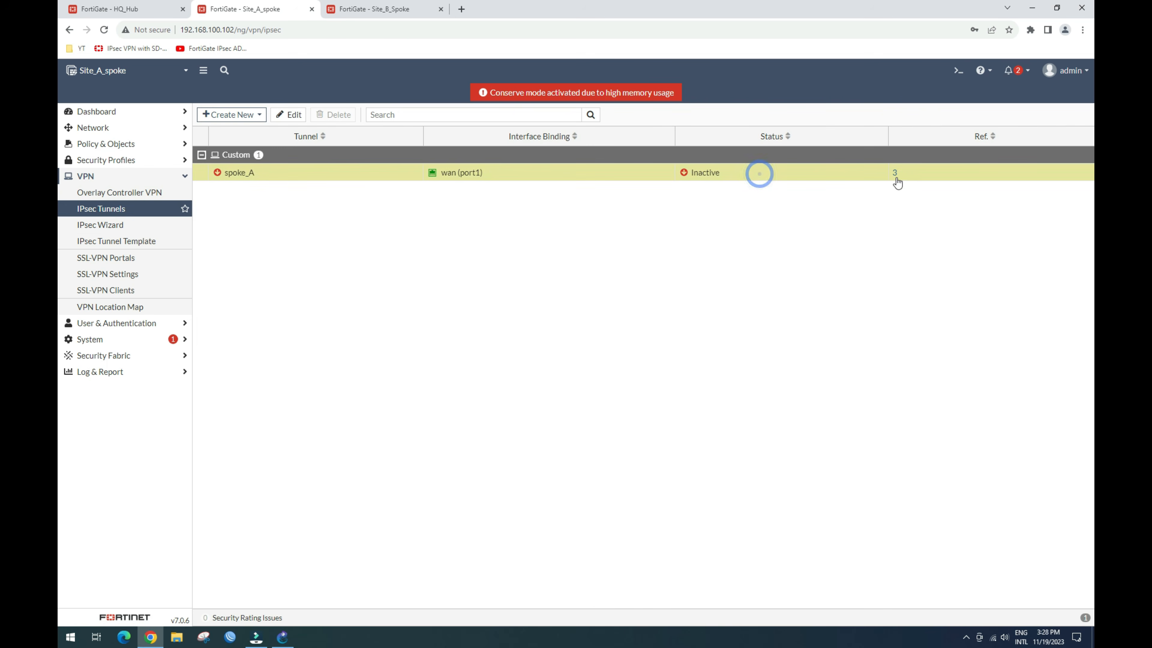
left_click(892, 172)
Step: Delete the spoke_A phase 2 entry and the allow_HQ_out and allow_HQ_in policies
left_click(741, 243)
left_click(621, 132)
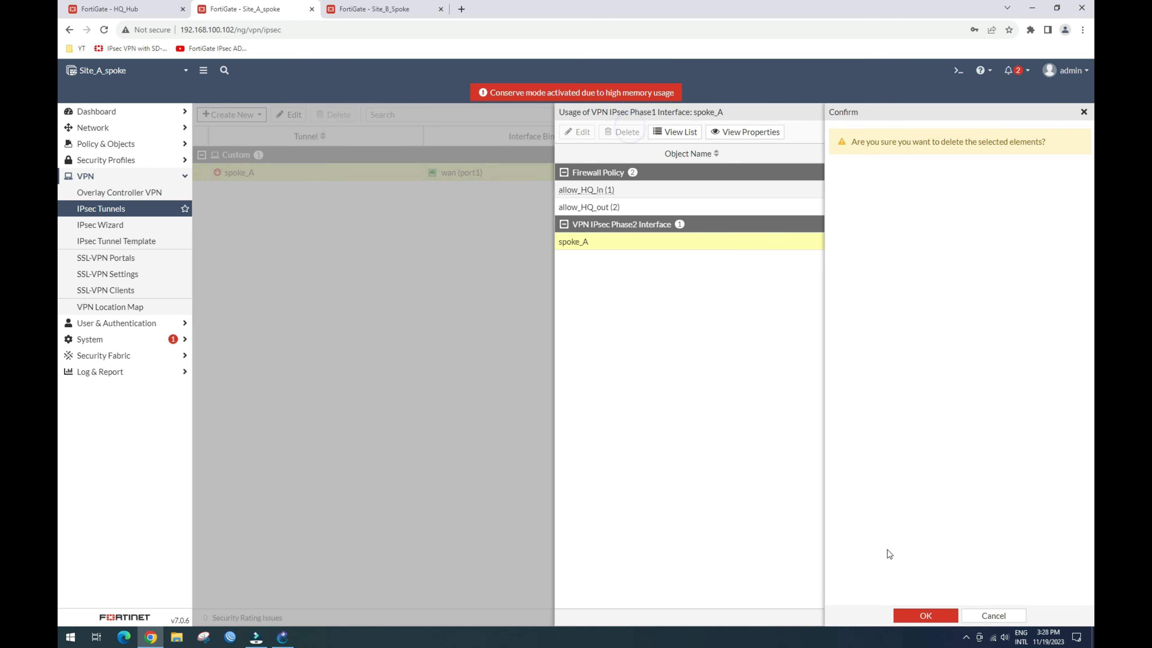
left_click(925, 615)
left_click(658, 207)
left_click(623, 132)
left_click(925, 615)
left_click(603, 190)
left_click(621, 131)
left_click(925, 615)
Step: Delete the spoke_A tunnel, check the interfaces list, then move to Site_B_Spoke
left_click(1084, 112)
left_click(304, 172)
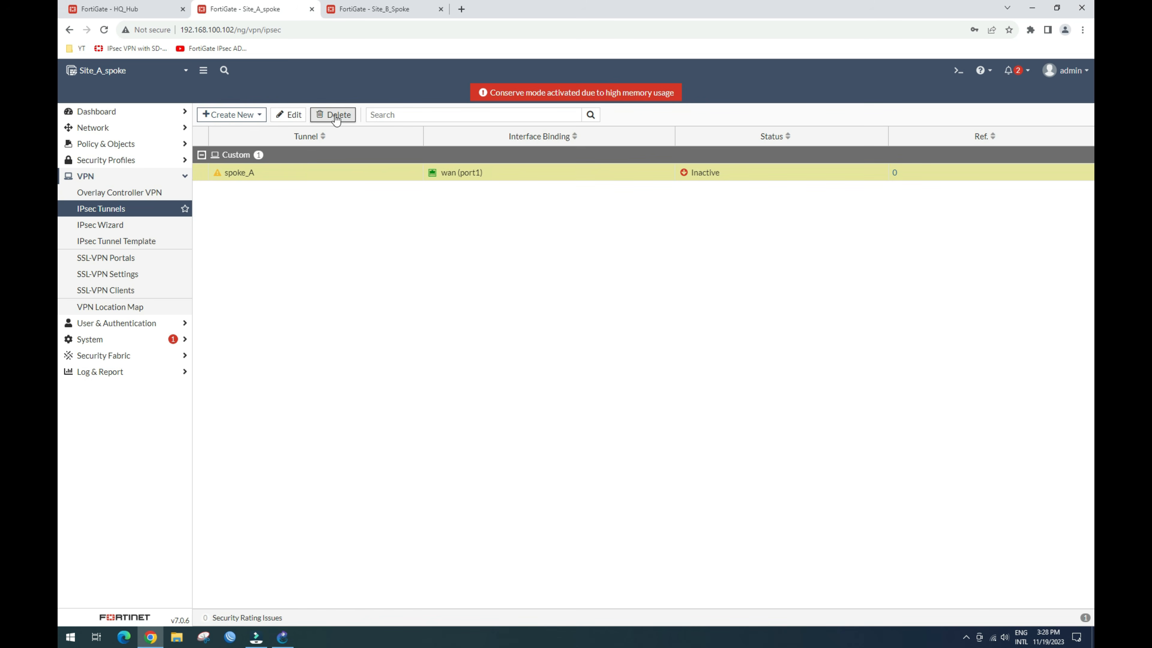
left_click(333, 115)
left_click(925, 616)
left_click(109, 128)
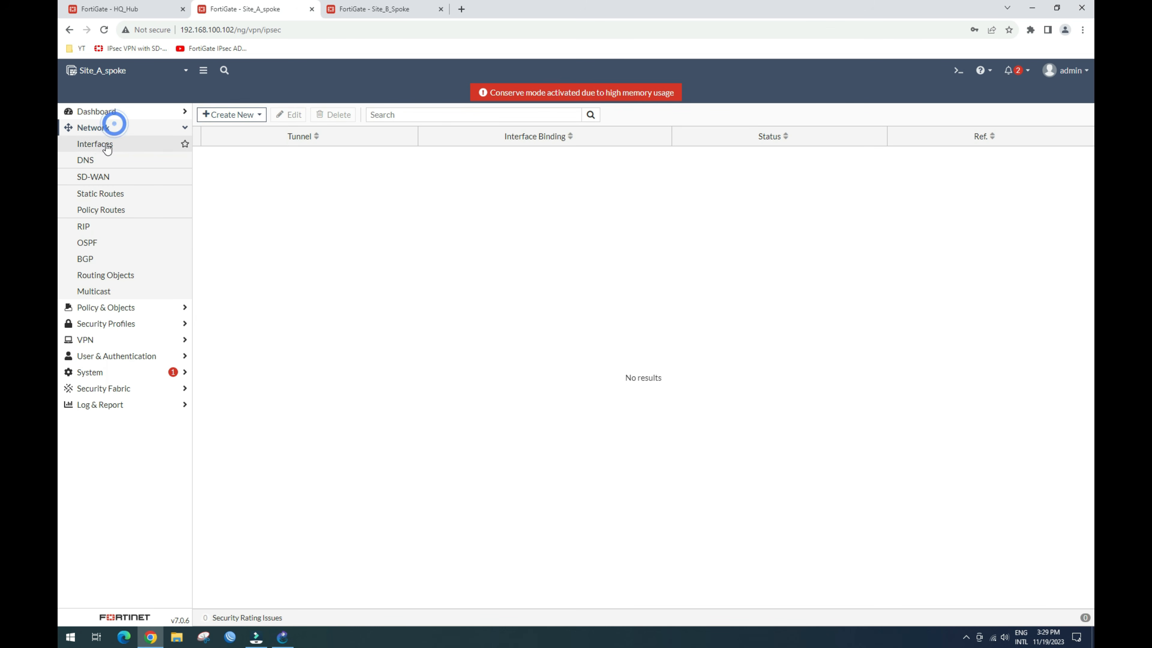
left_click(201, 284)
left_click(380, 9)
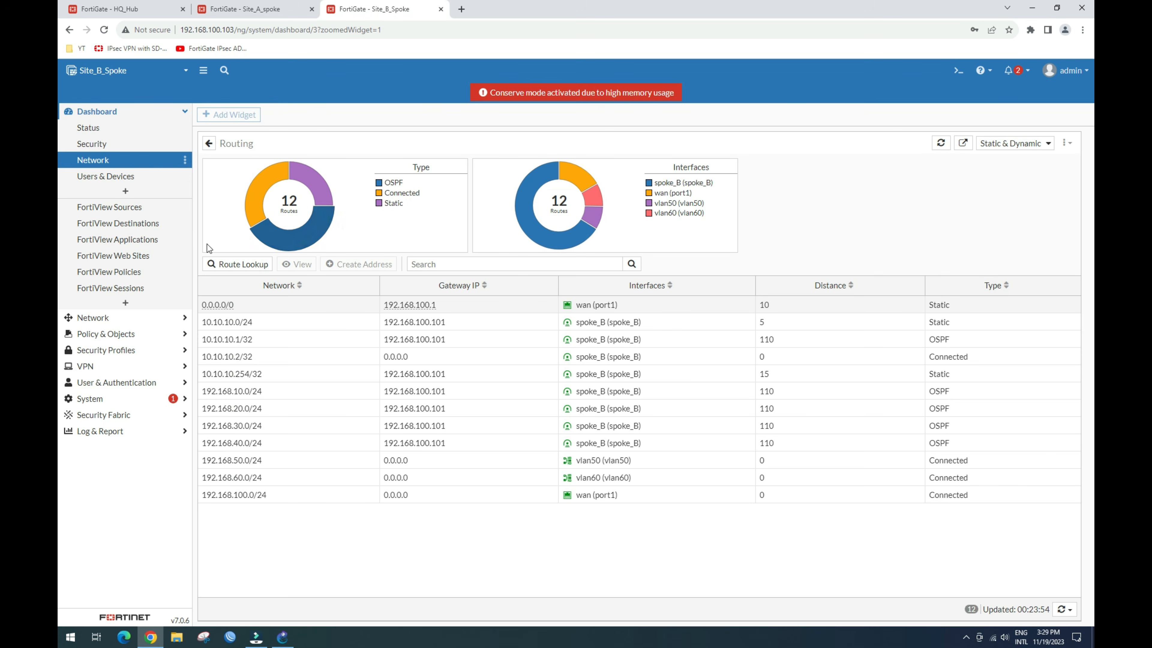
Step: List spoke_B's references on Site_B_Spoke and delete its phase 2 entry
left_click(85, 368)
left_click(127, 209)
left_click(283, 173)
left_click(894, 172)
left_click(573, 242)
left_click(621, 132)
left_click(925, 616)
Step: Delete the allow_HQ_out and allow_HQ_in policies, then the spoke_B tunnel
left_click(627, 207)
left_click(621, 131)
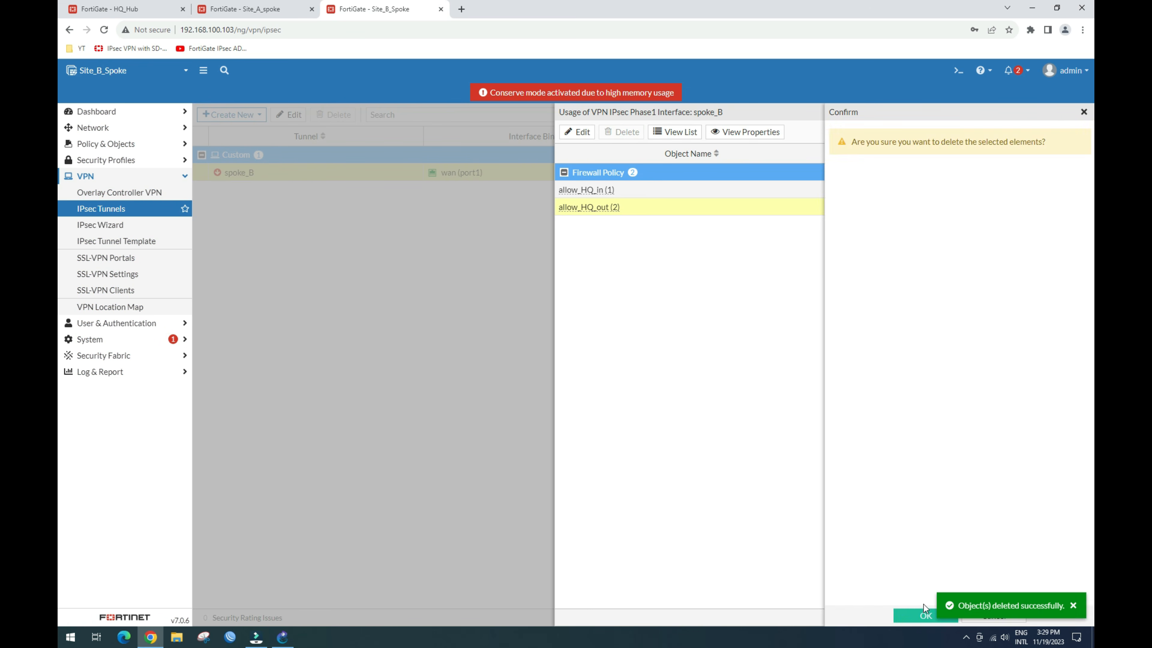
left_click(926, 615)
left_click(645, 189)
left_click(622, 132)
left_click(907, 617)
left_click(470, 221)
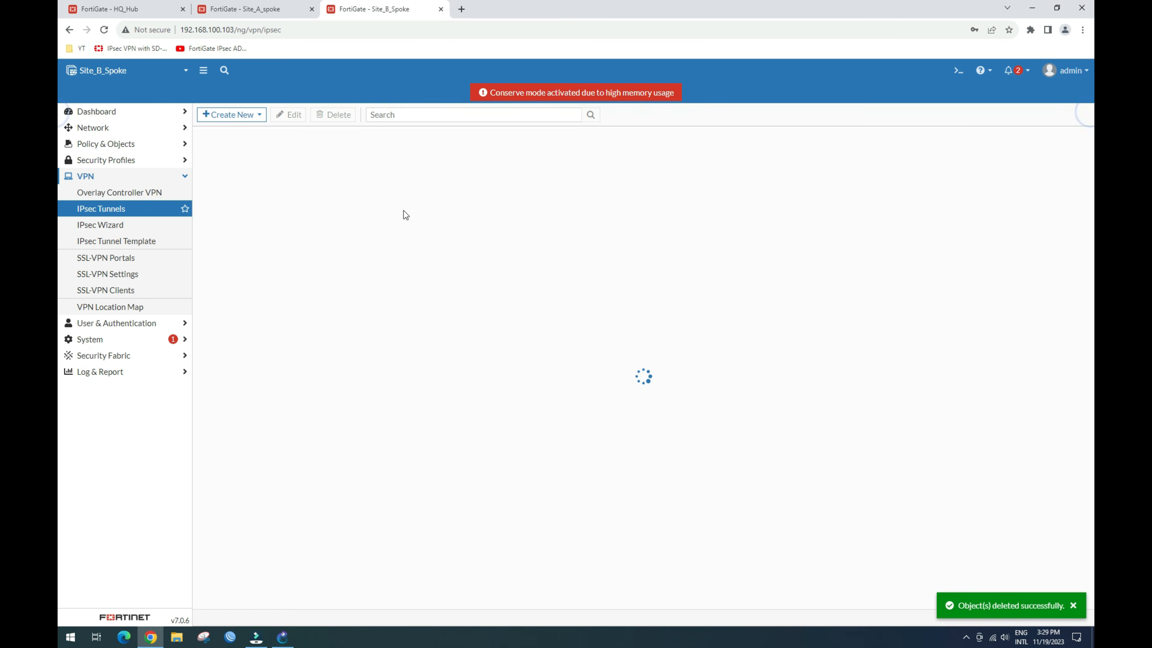
left_click(329, 114)
left_click(458, 502)
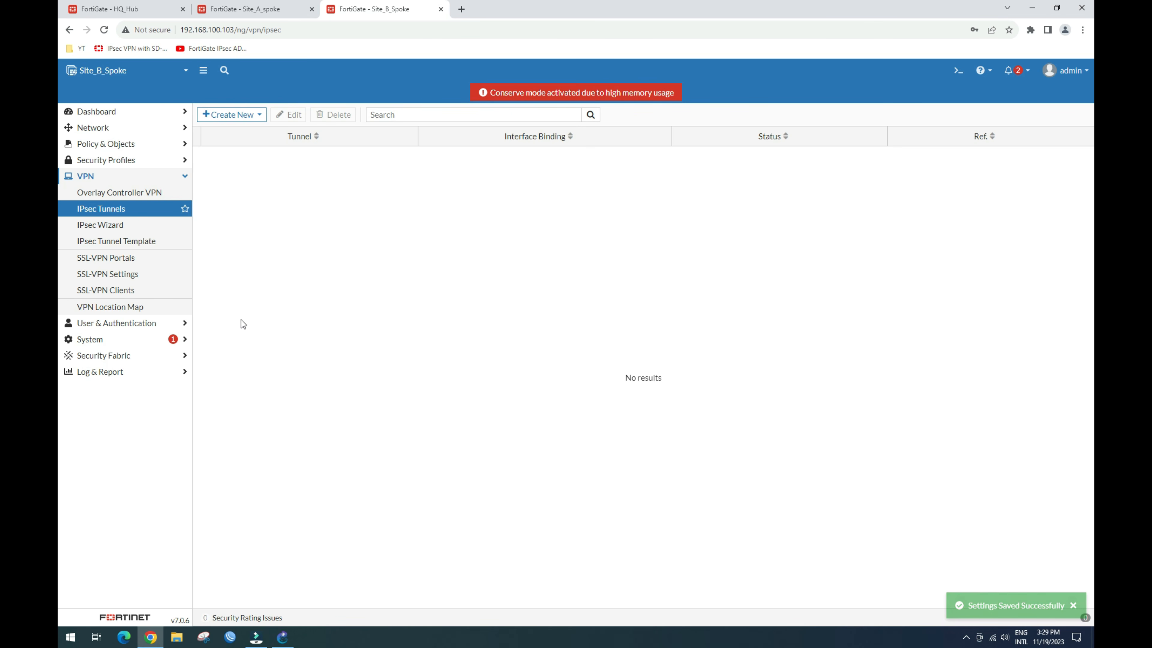
Step: Check interfaces and SD-WAN zones on Site_B, Site_A and HQ_Hub, then return to GNS3
left_click(114, 128)
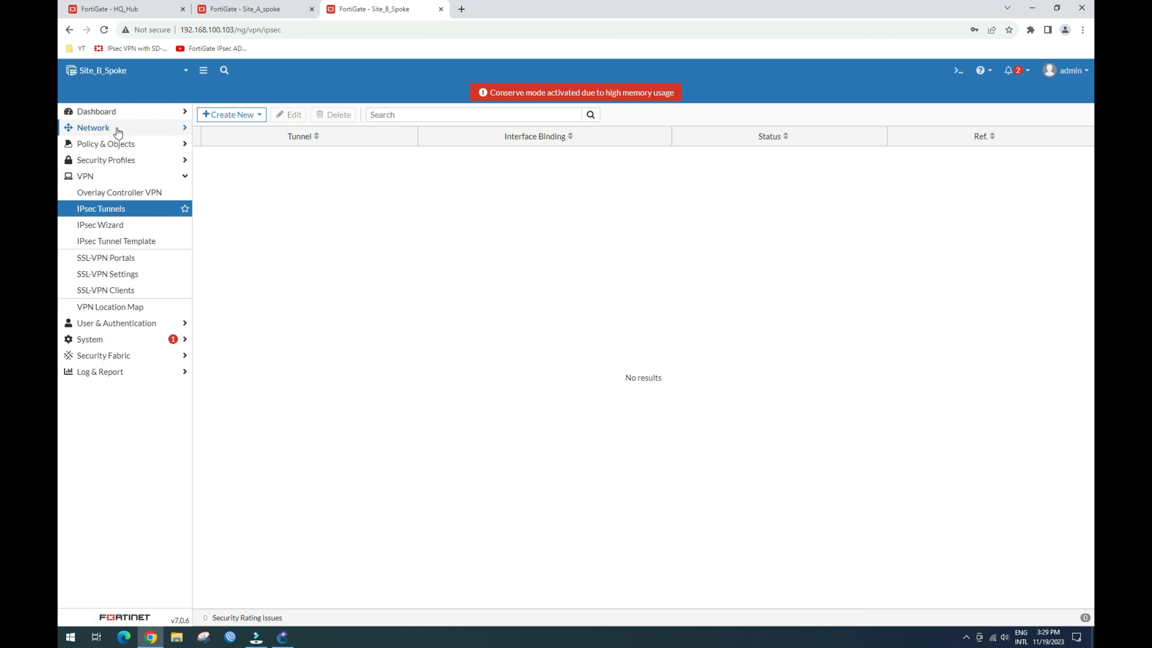
left_click(106, 150)
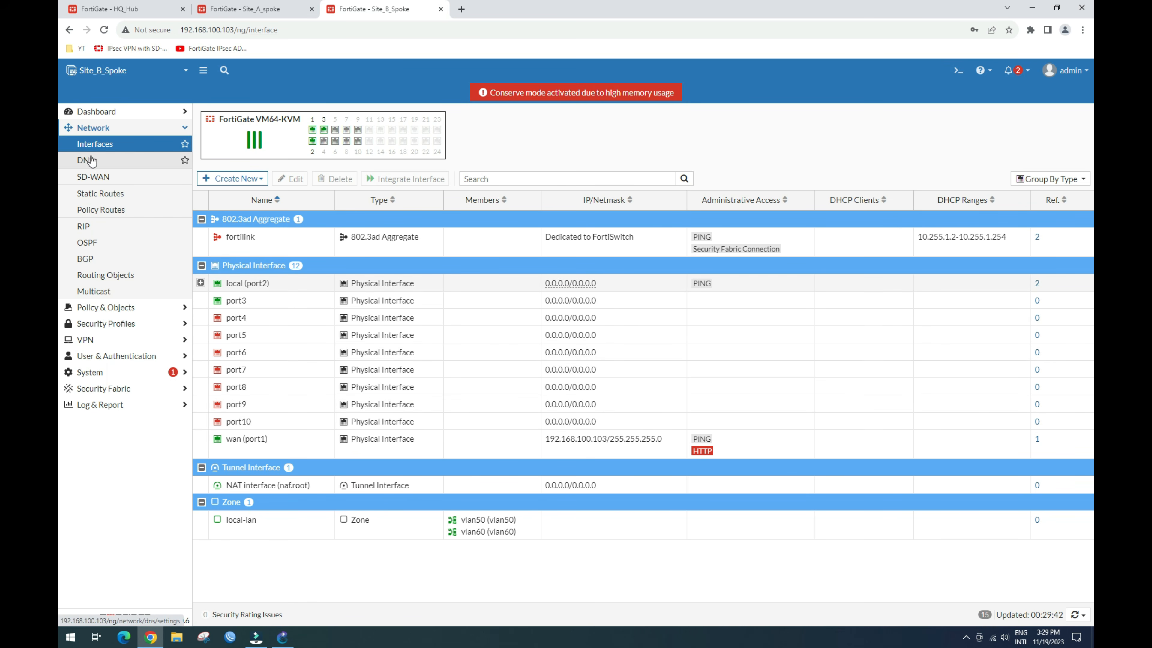
left_click(105, 182)
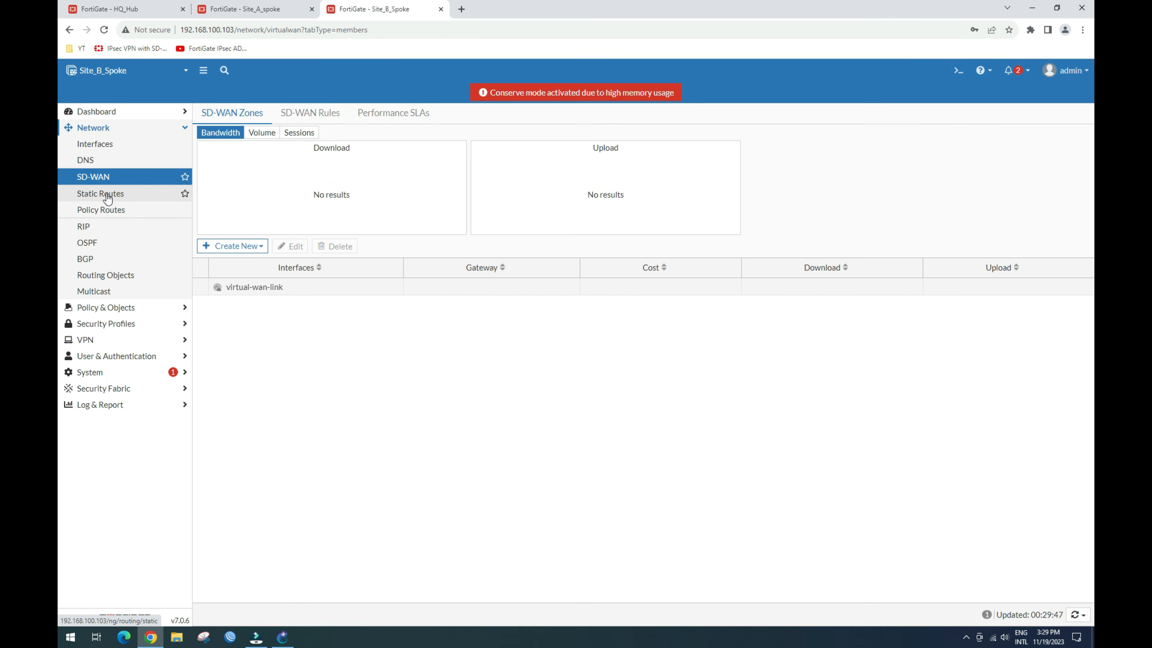
left_click(257, 9)
left_click(93, 177)
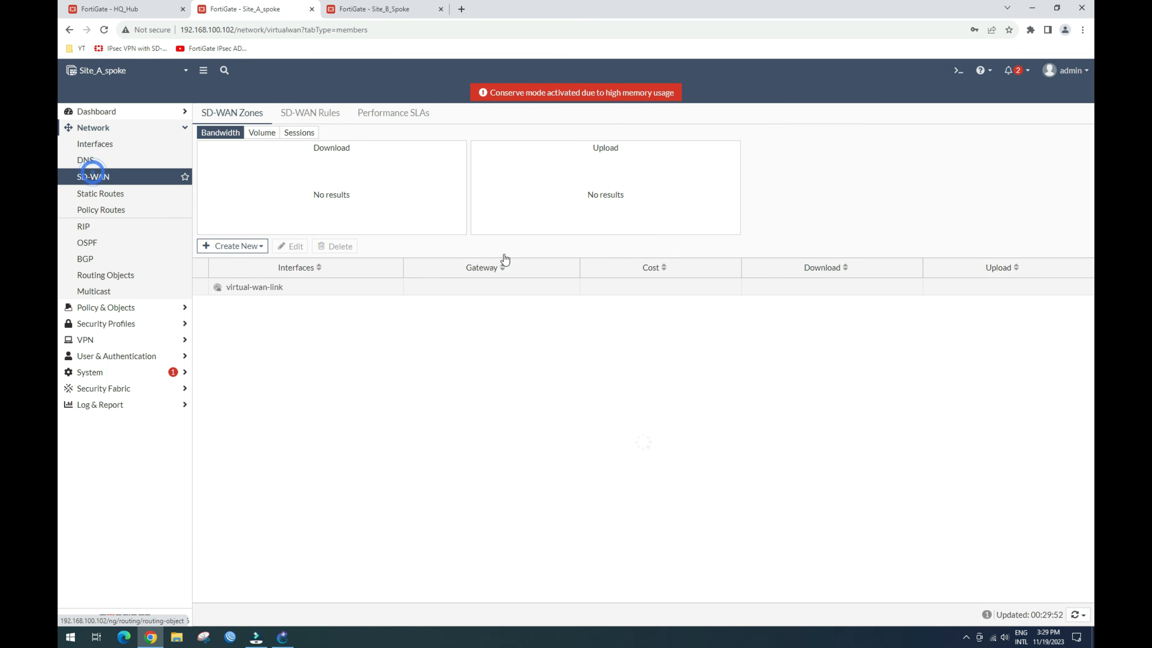
left_click(138, 8)
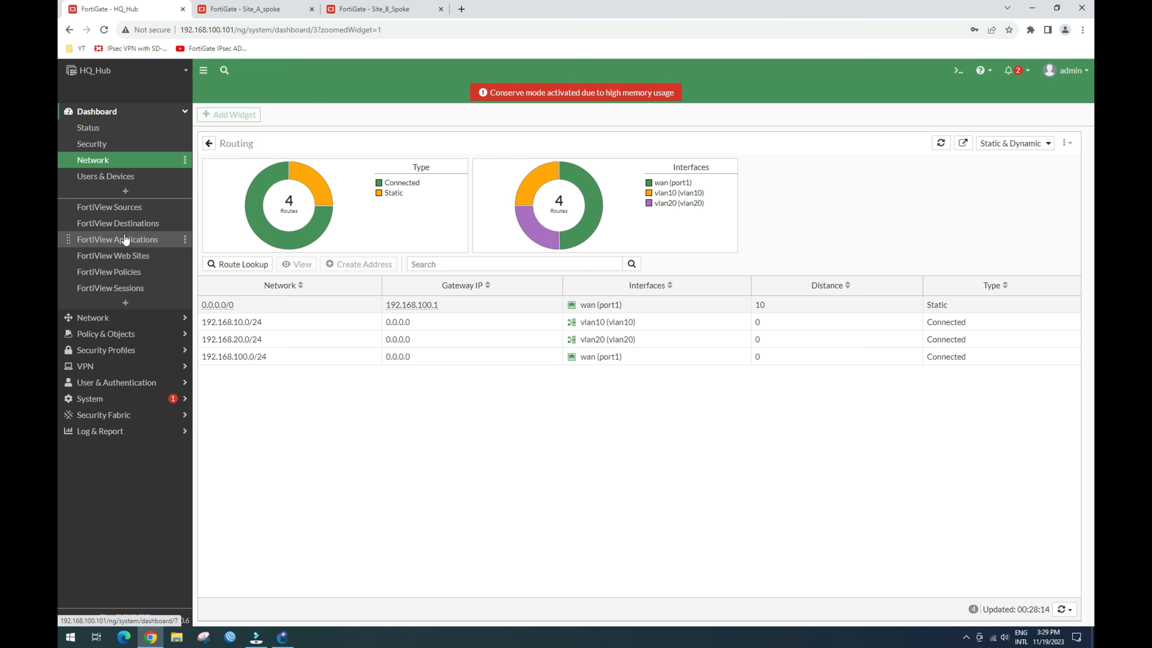
left_click(111, 161)
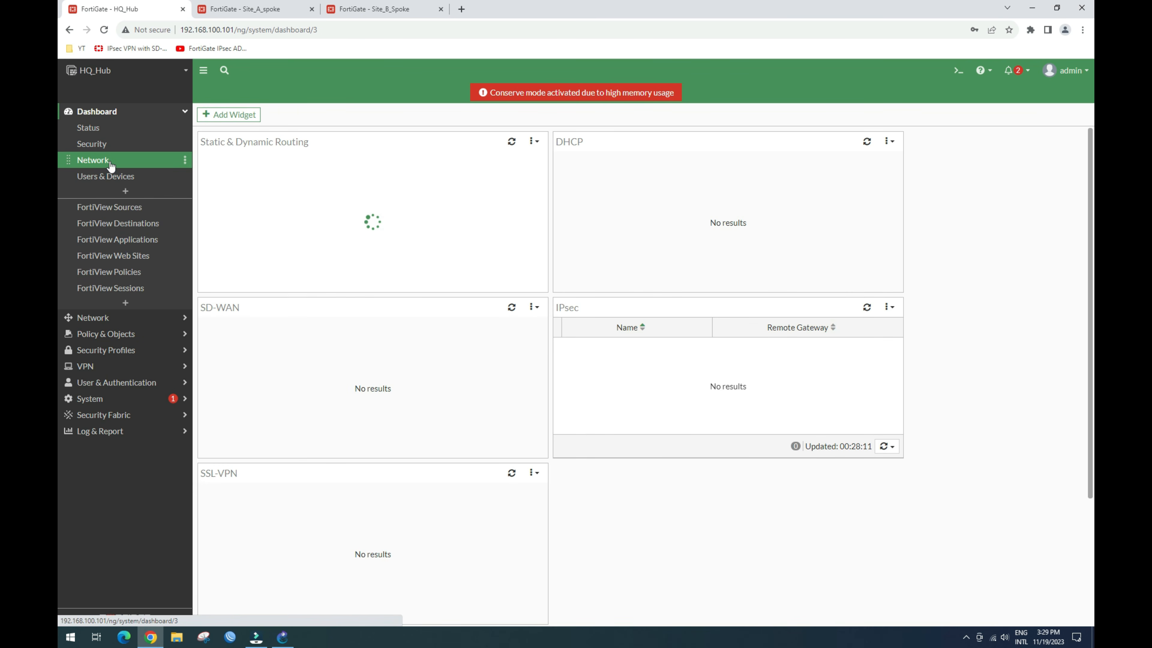
left_click(93, 318)
left_click(109, 146)
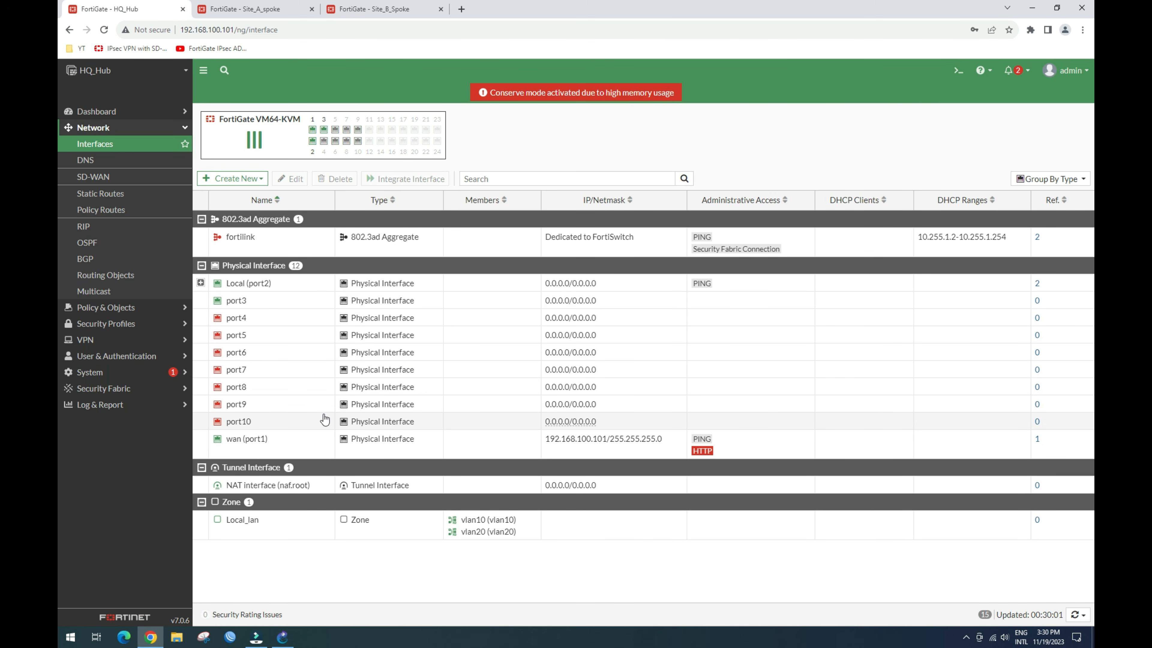
left_click(282, 637)
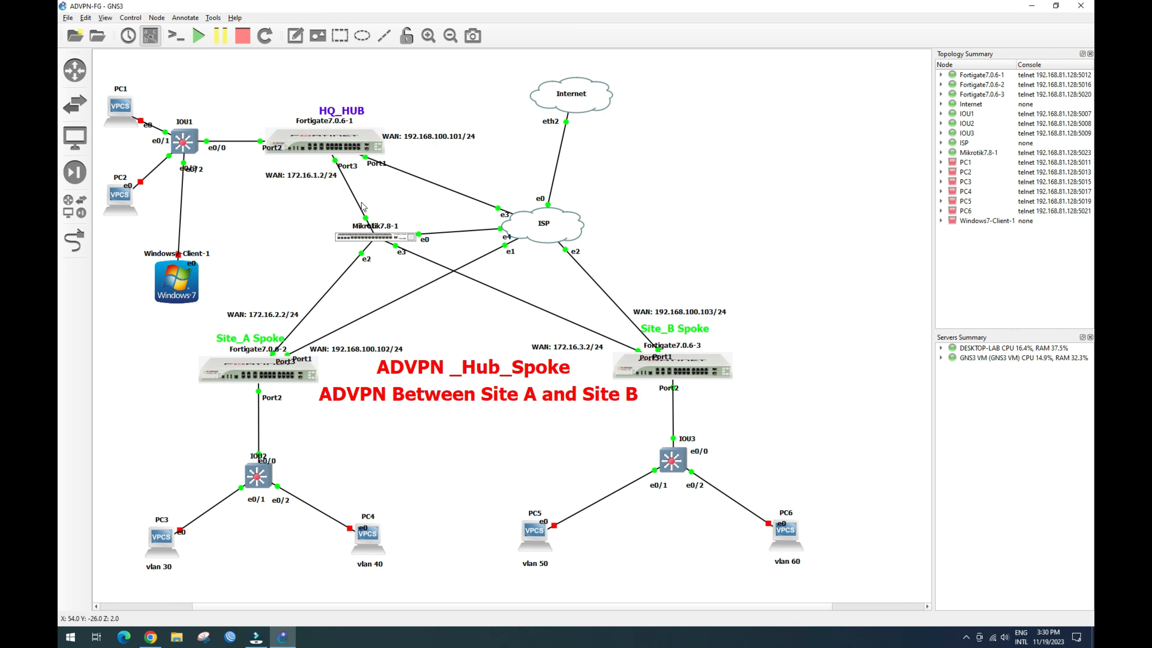
Step: Rename the MikroTik node to ISP2, move its label clear of the port label, and open its console
double_click(384, 232)
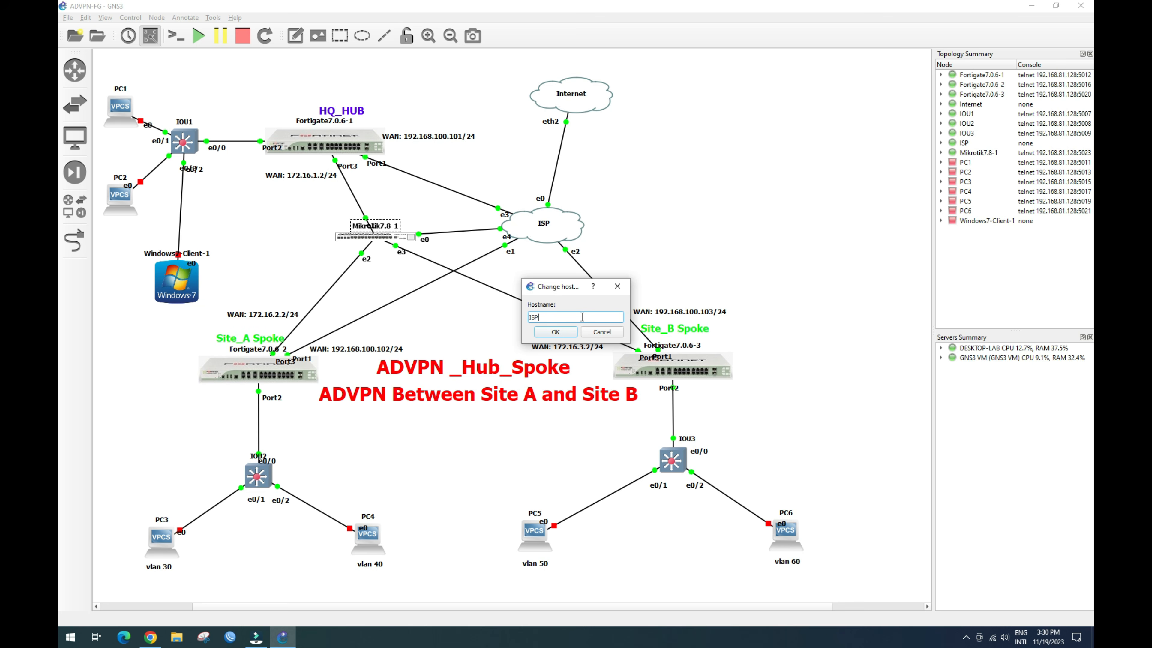
left_click(545, 334)
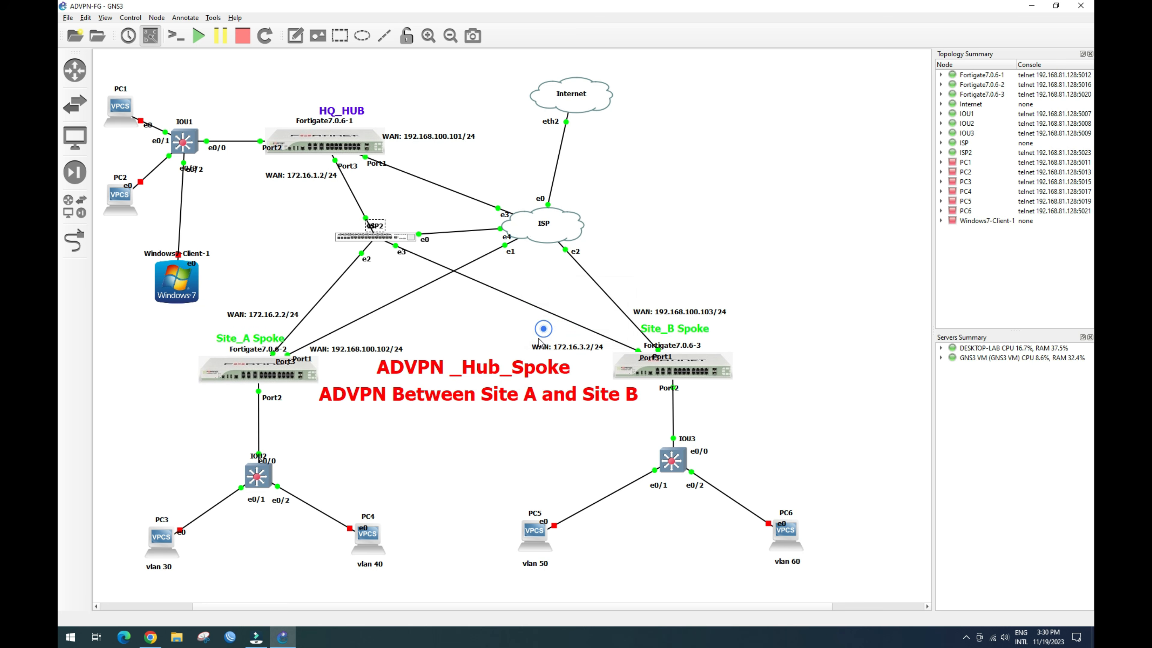
left_click_drag(381, 228, 398, 228)
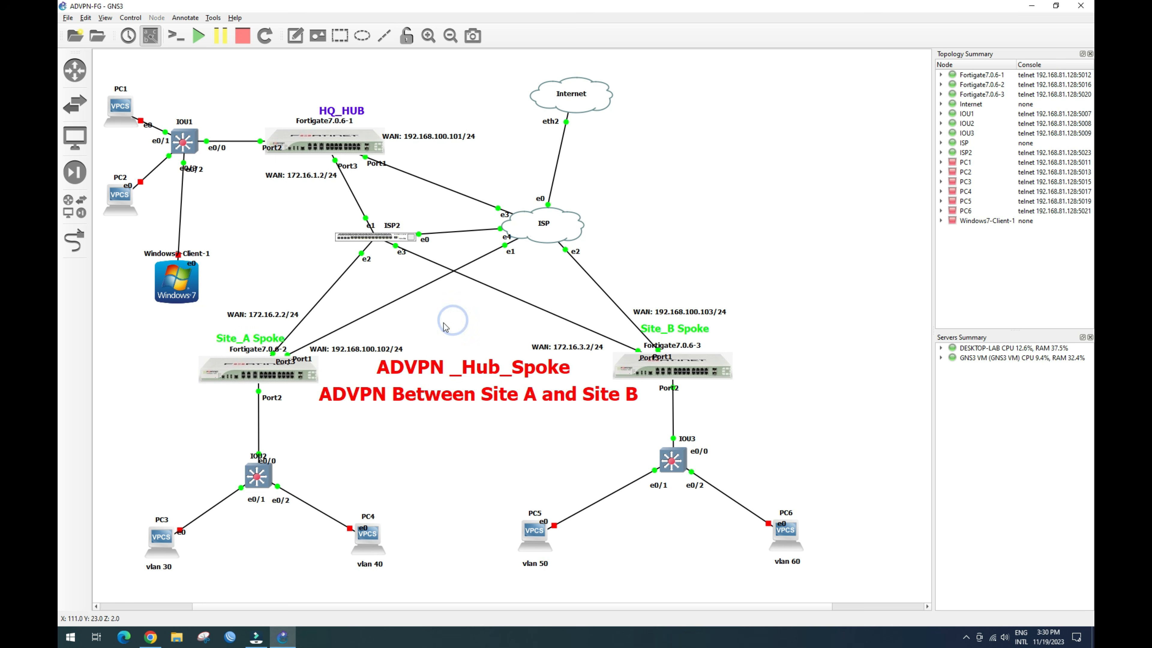
right_click(376, 235)
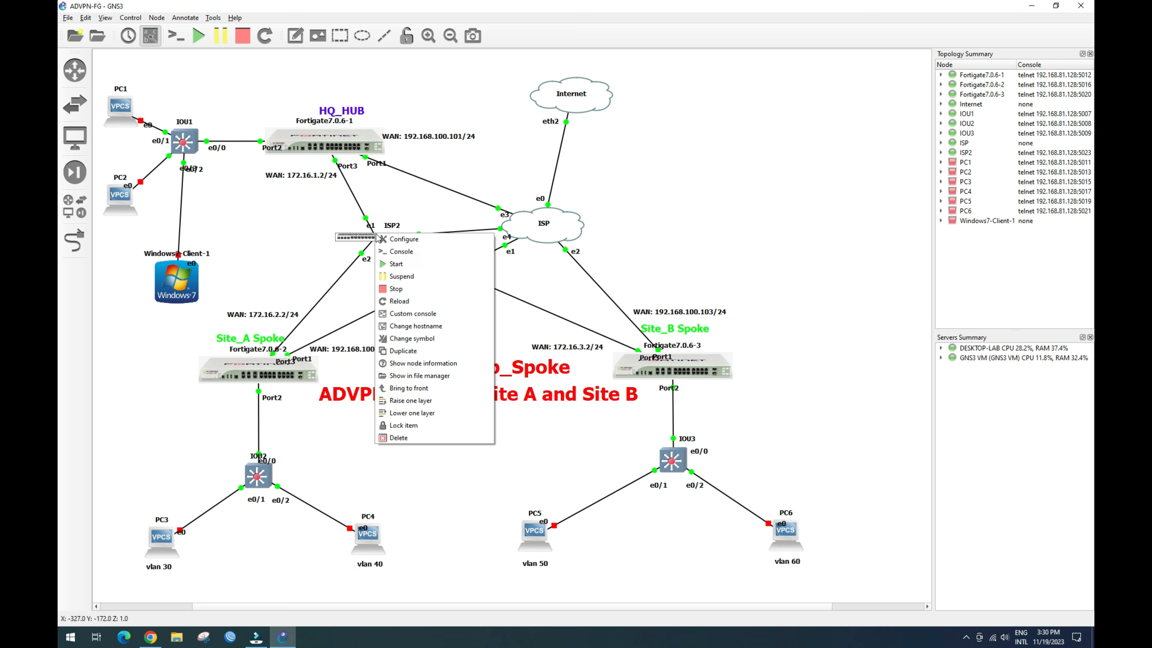
left_click(398, 251)
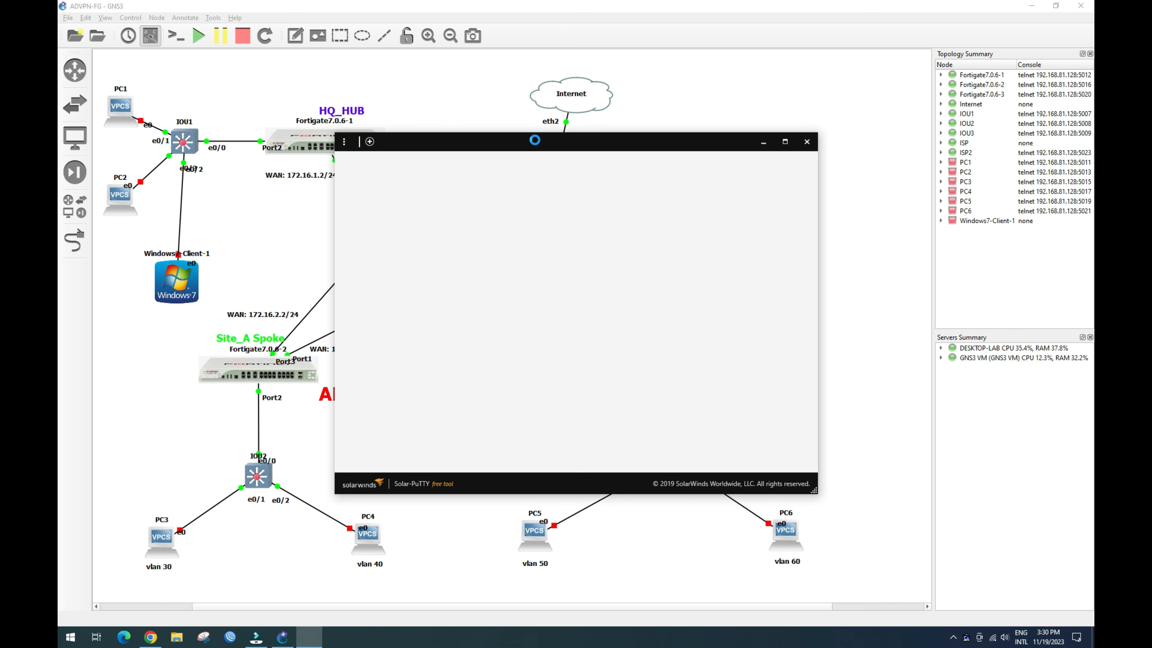
Step: Log into ISP2 in the console as admin and set a new admin password
left_click_drag(585, 152, 777, 169)
type("min")
key("Return")
key("Return")
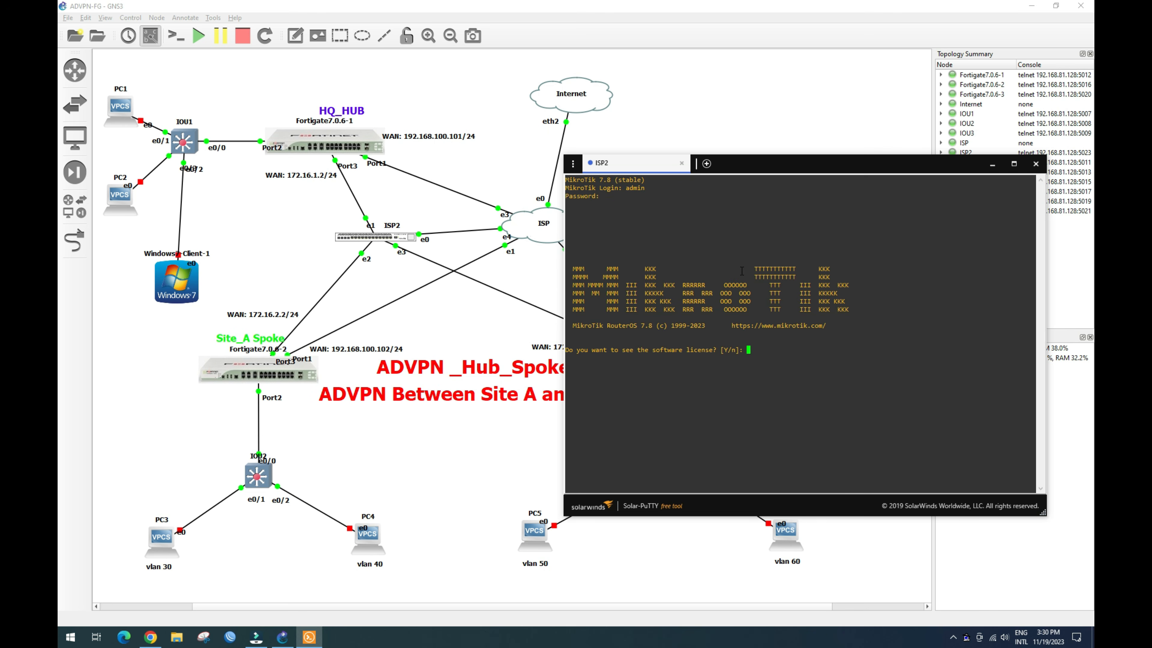
type("n")
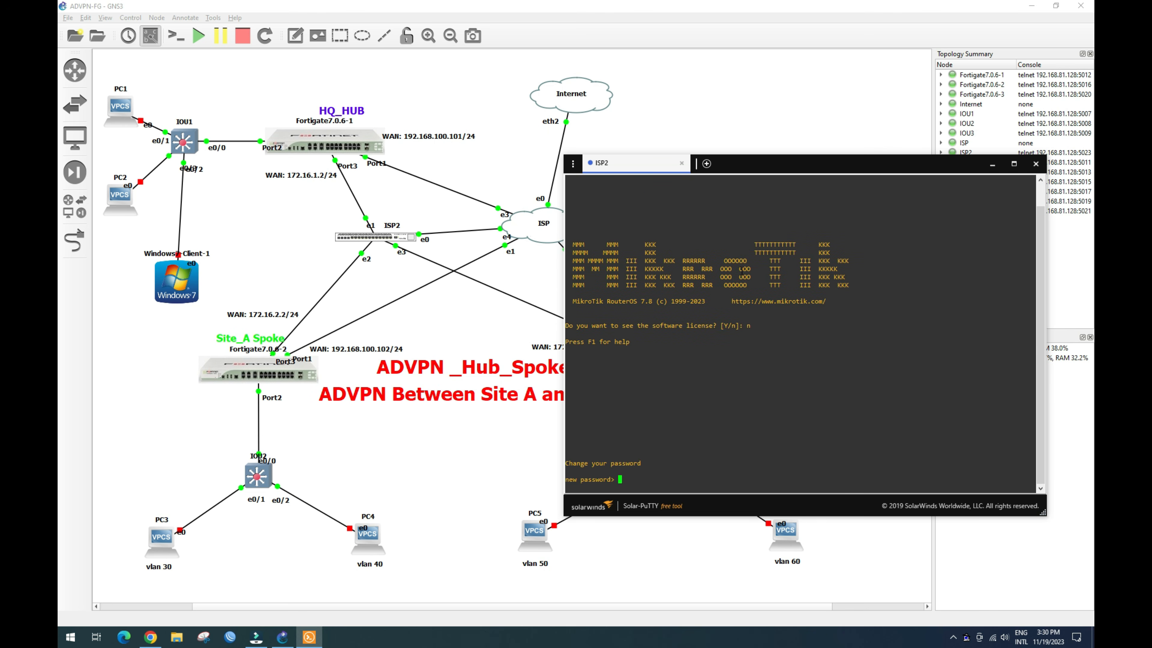
type("admin")
key("Return")
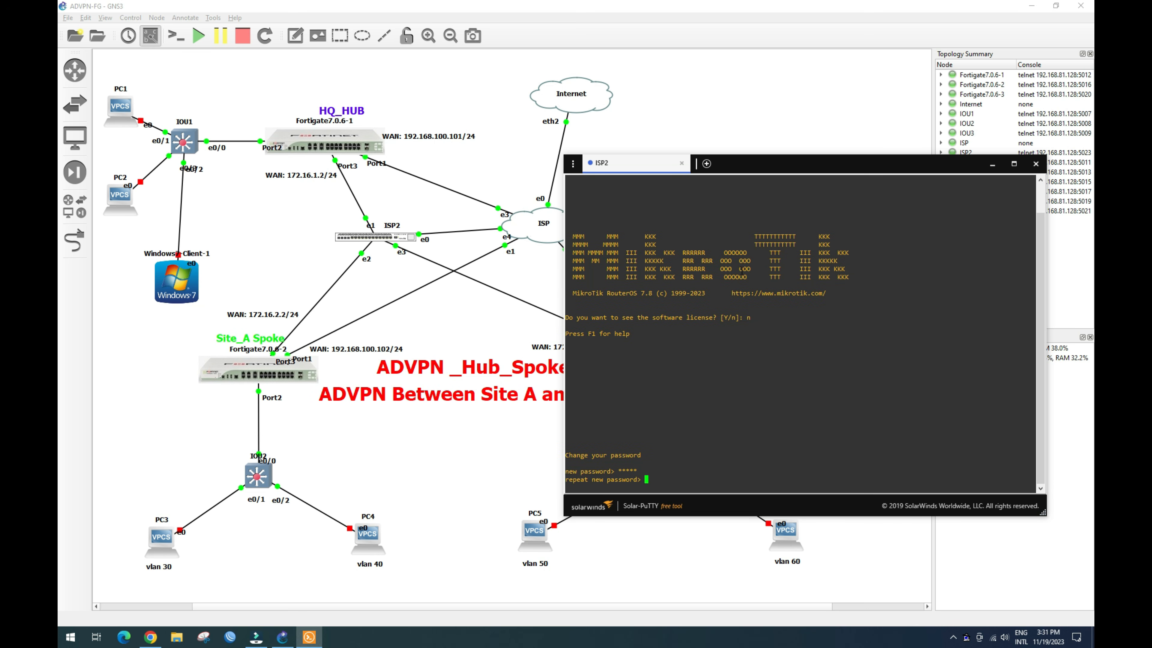
key("Return")
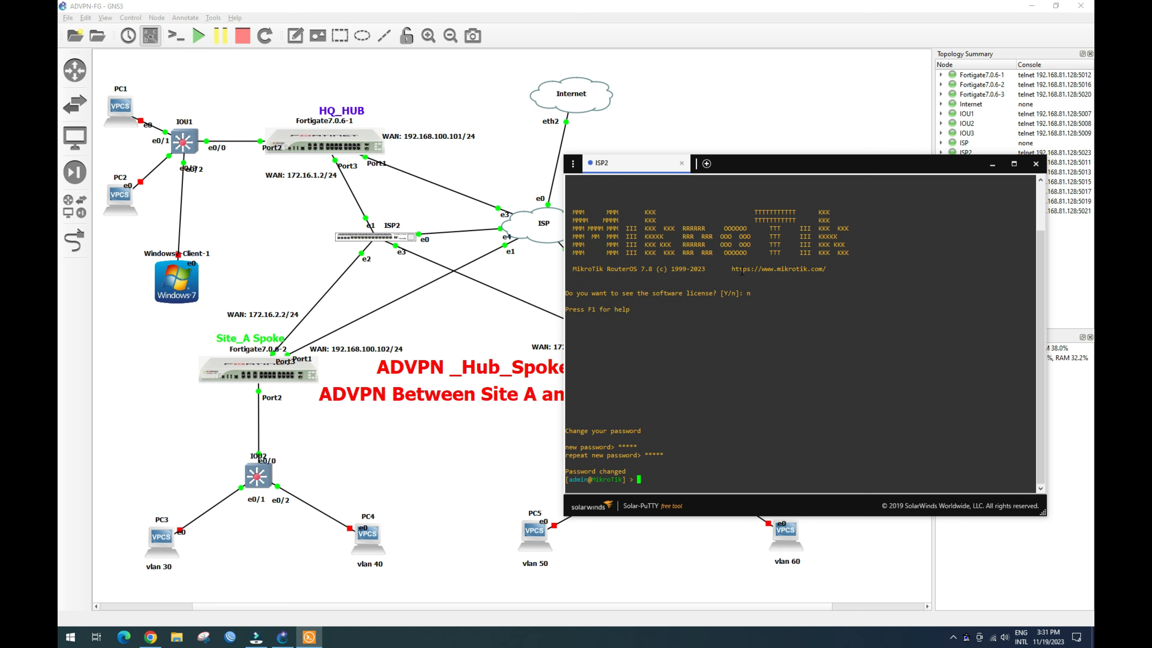
Step: Run ip address/print to confirm 192.168.100.71/24 on ether1, then launch WinBox toward it
type("ip address/print")
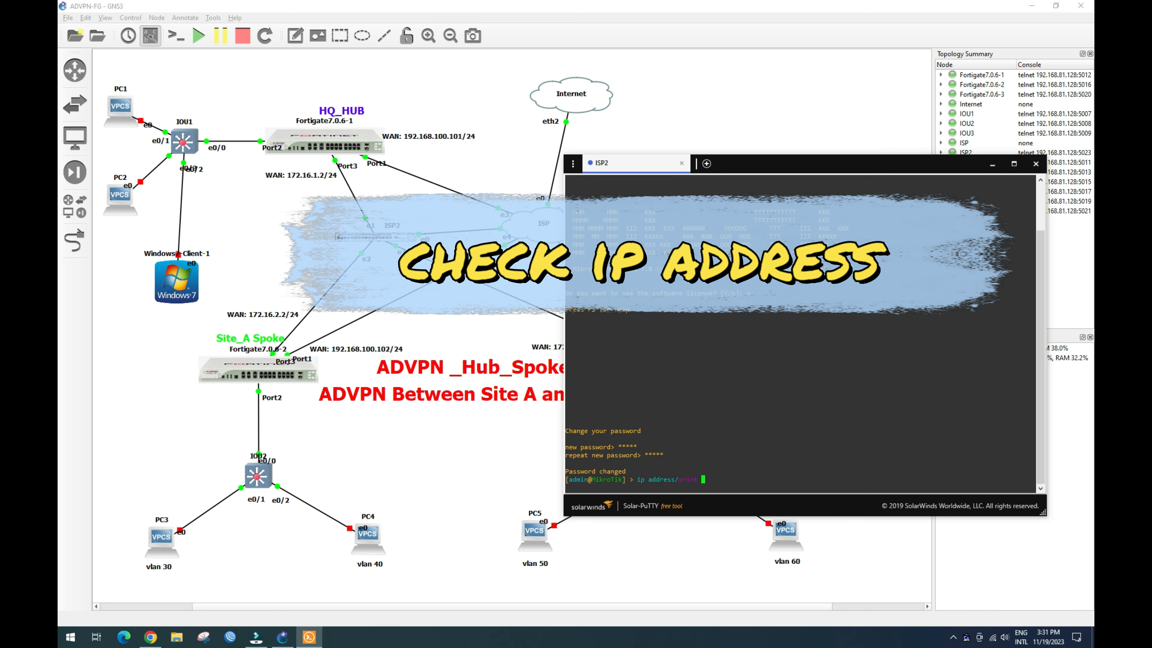
key("Return")
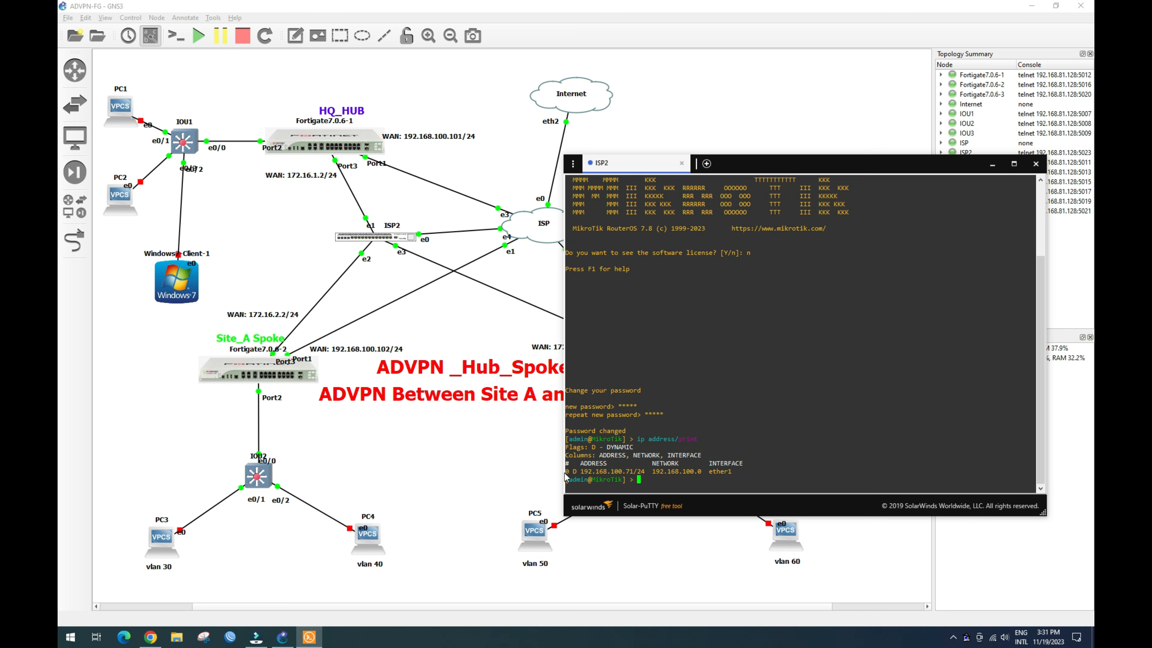
left_click_drag(569, 473, 735, 475)
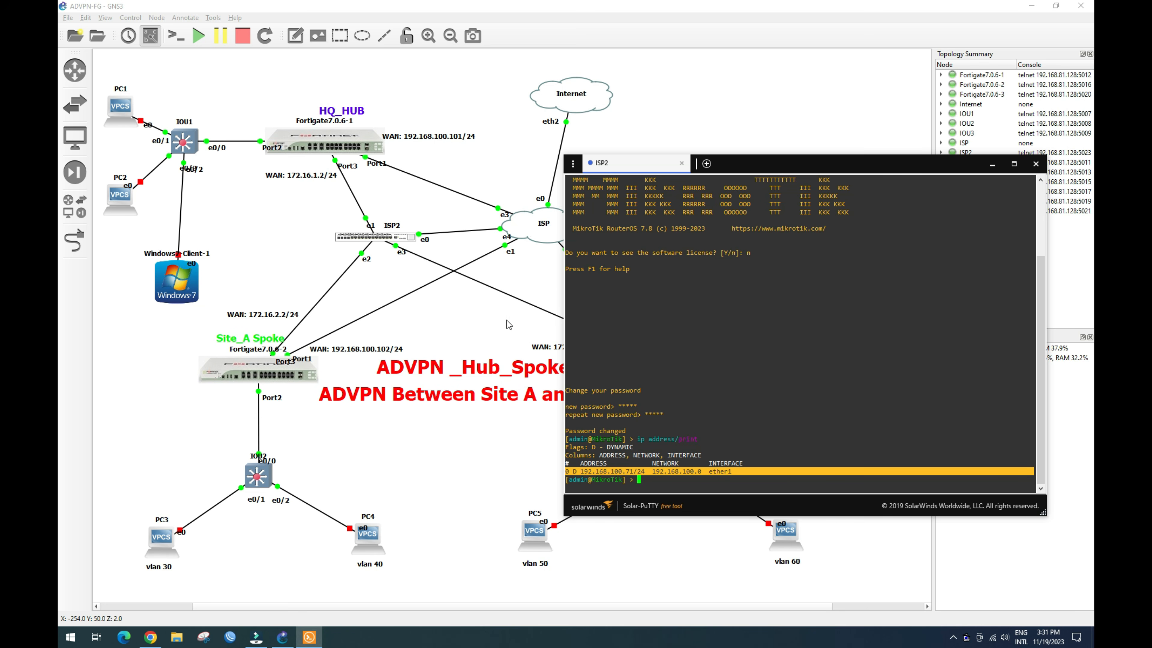
left_click(467, 316)
left_click(232, 637)
left_click(630, 204)
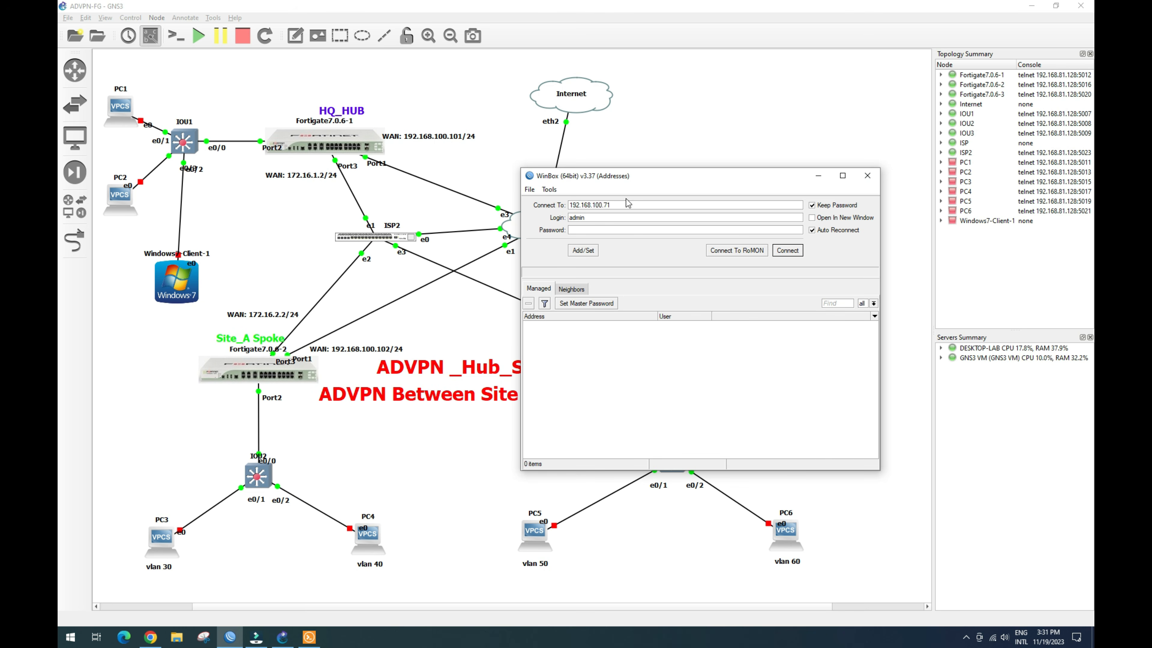
Step: Connect WinBox to ISP2 at 192.168.100.71 and enlarge the session window
left_click(591, 227)
left_click(788, 250)
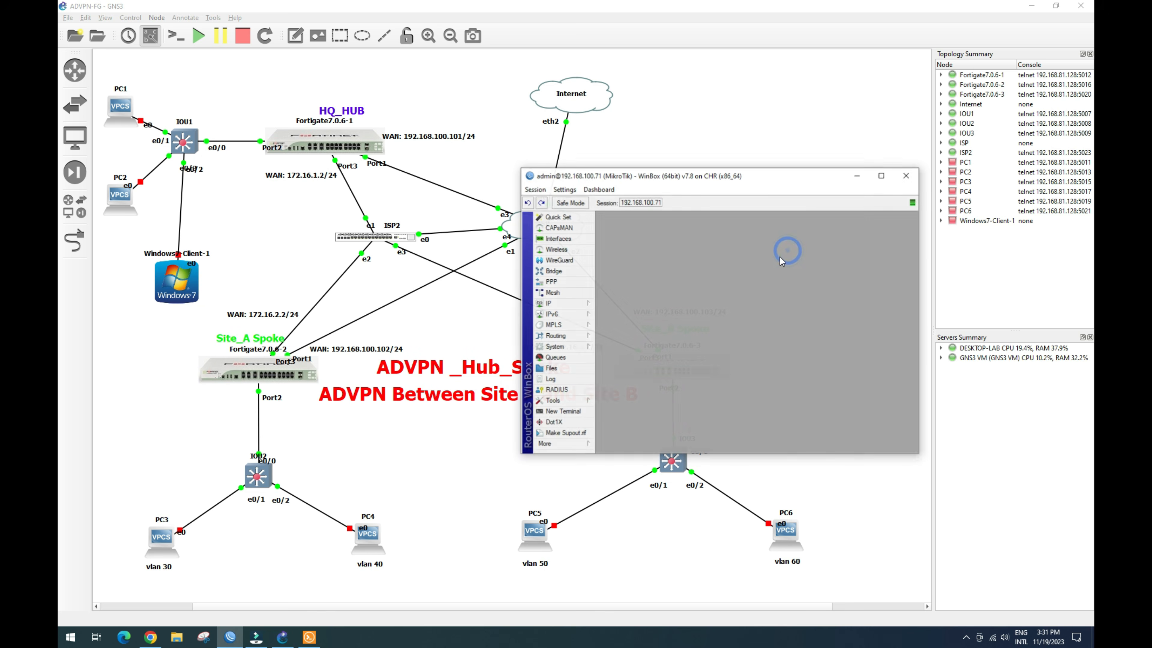
left_click_drag(788, 178, 757, 80)
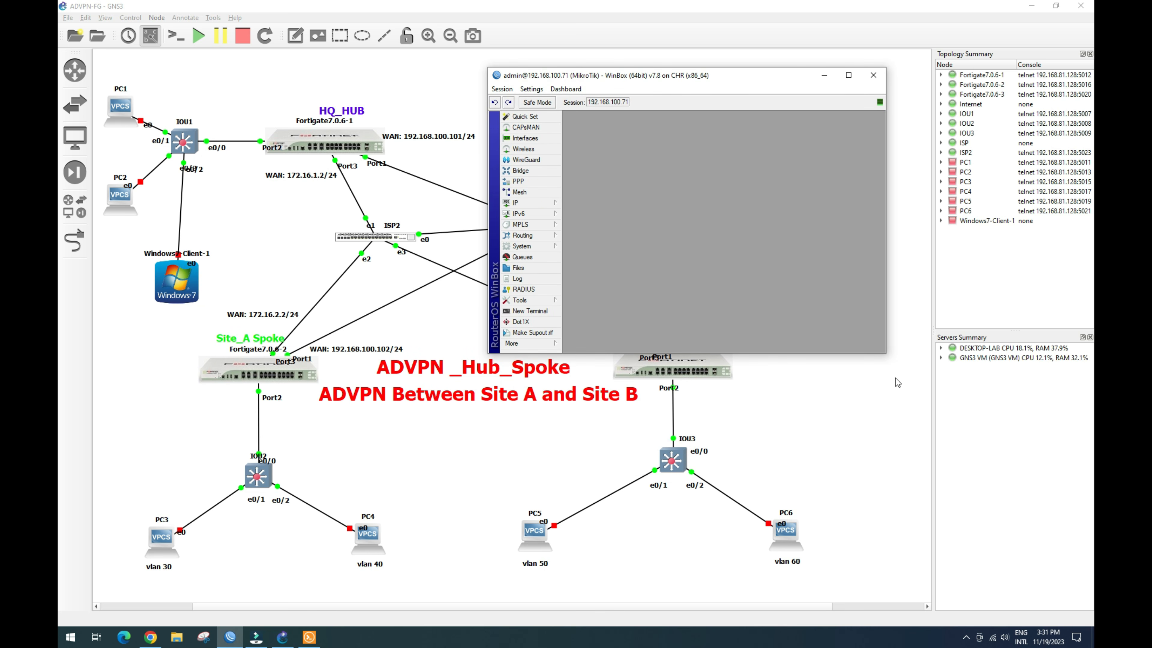
left_click_drag(885, 353, 1068, 434)
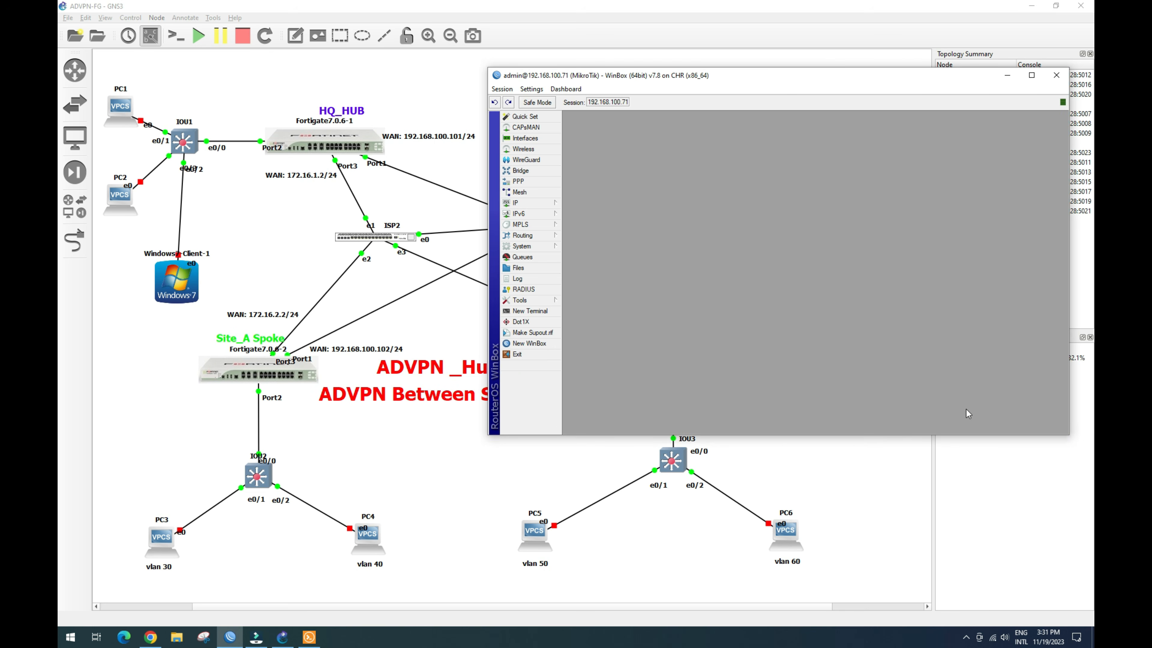
left_click(378, 219)
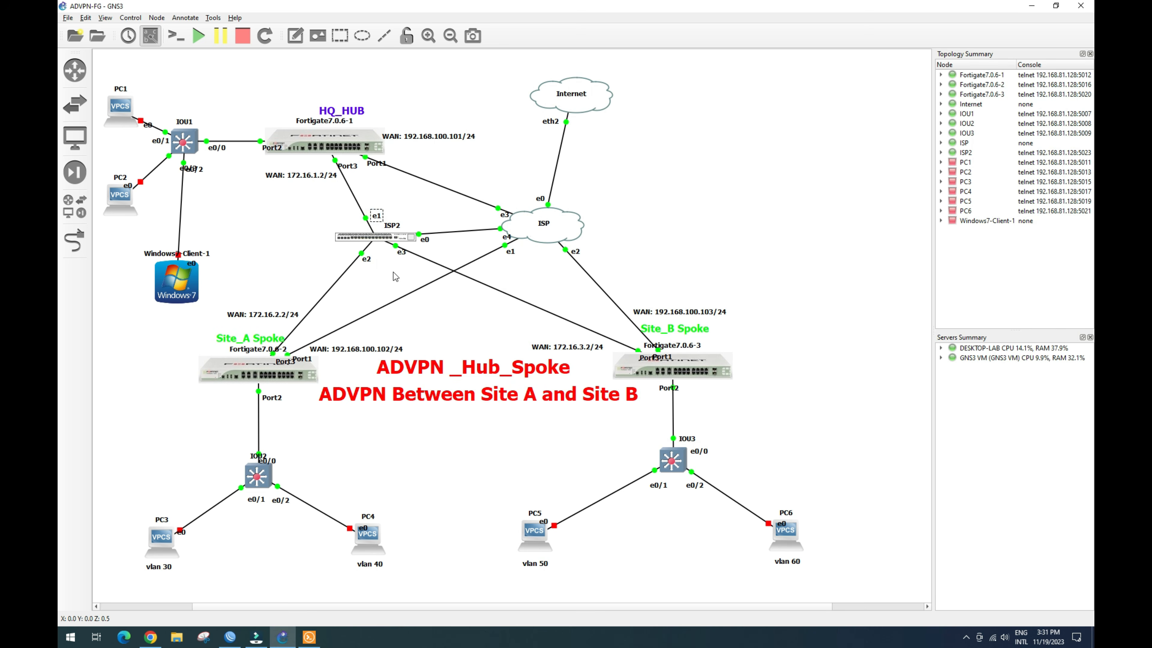
left_click(230, 637)
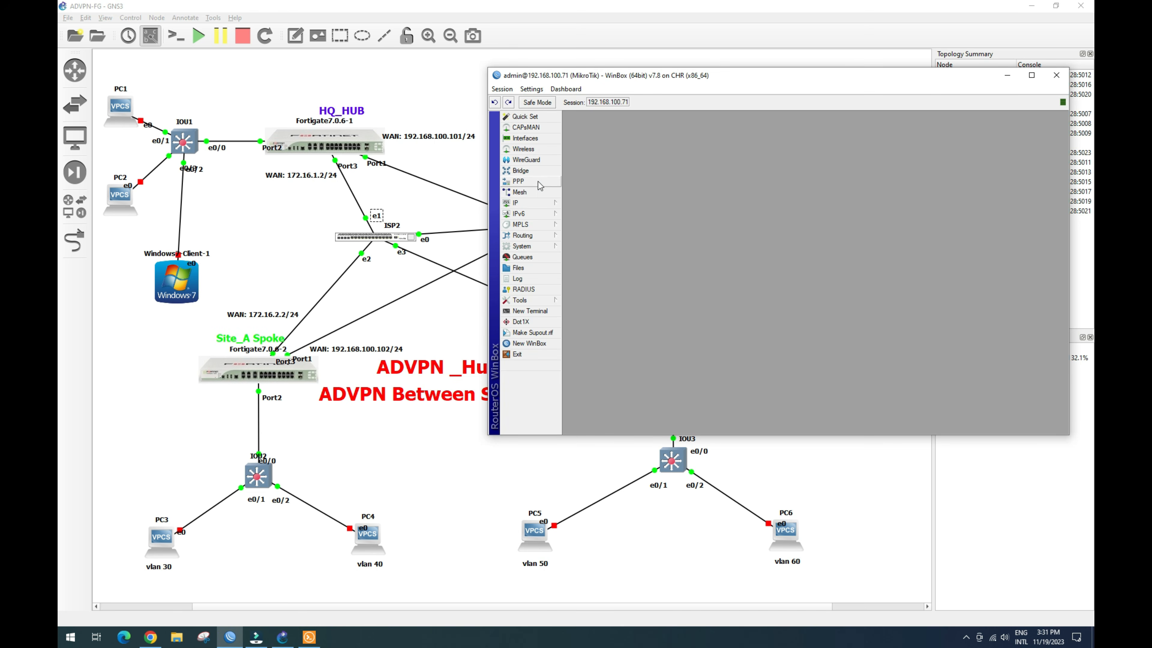
Step: In IP > Addresses, add 172.16.1.1/24 on ether2
left_click(521, 203)
left_click(588, 221)
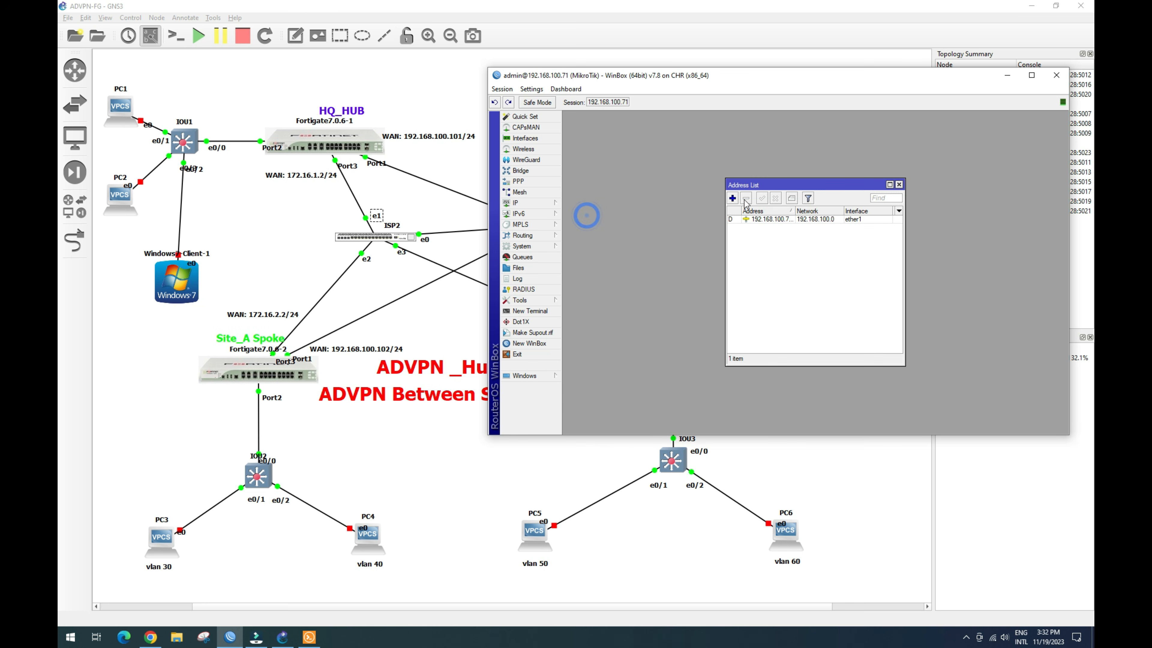
left_click(732, 198)
type("172.16.1.1/24")
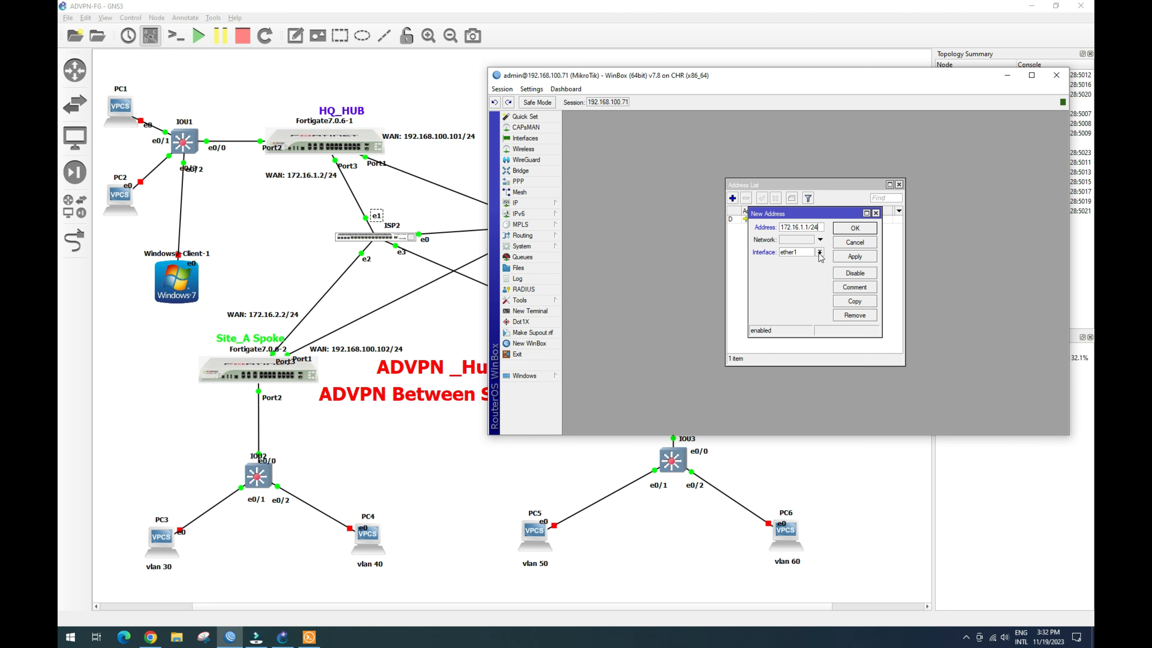
left_click(819, 253)
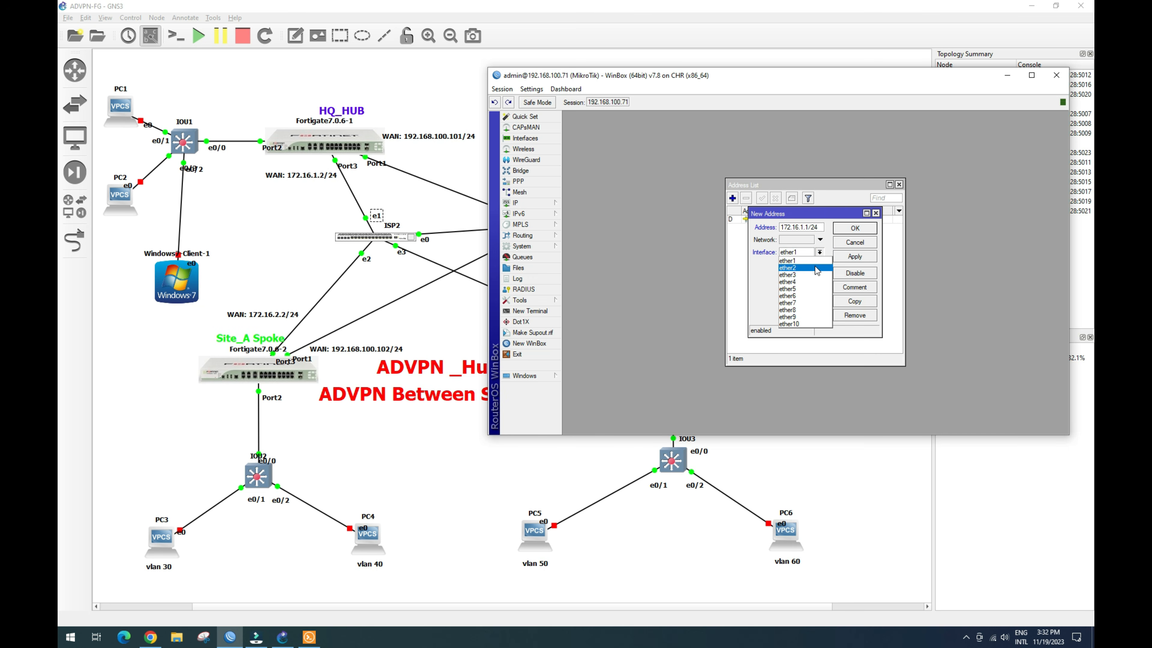
left_click(817, 268)
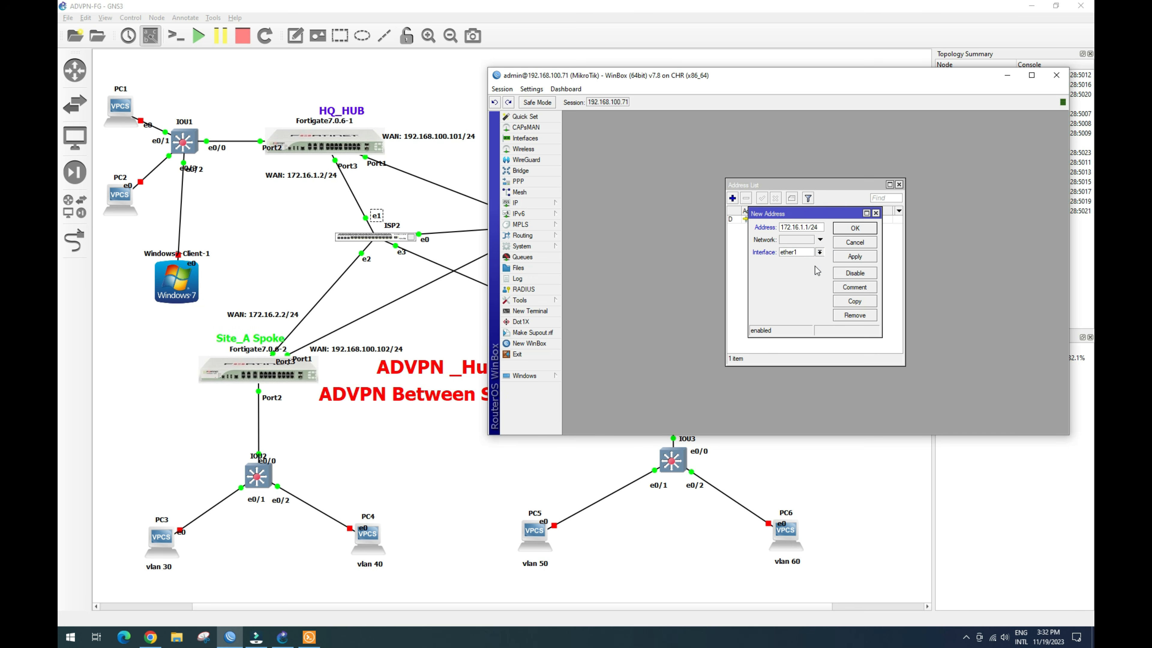
left_click(856, 257)
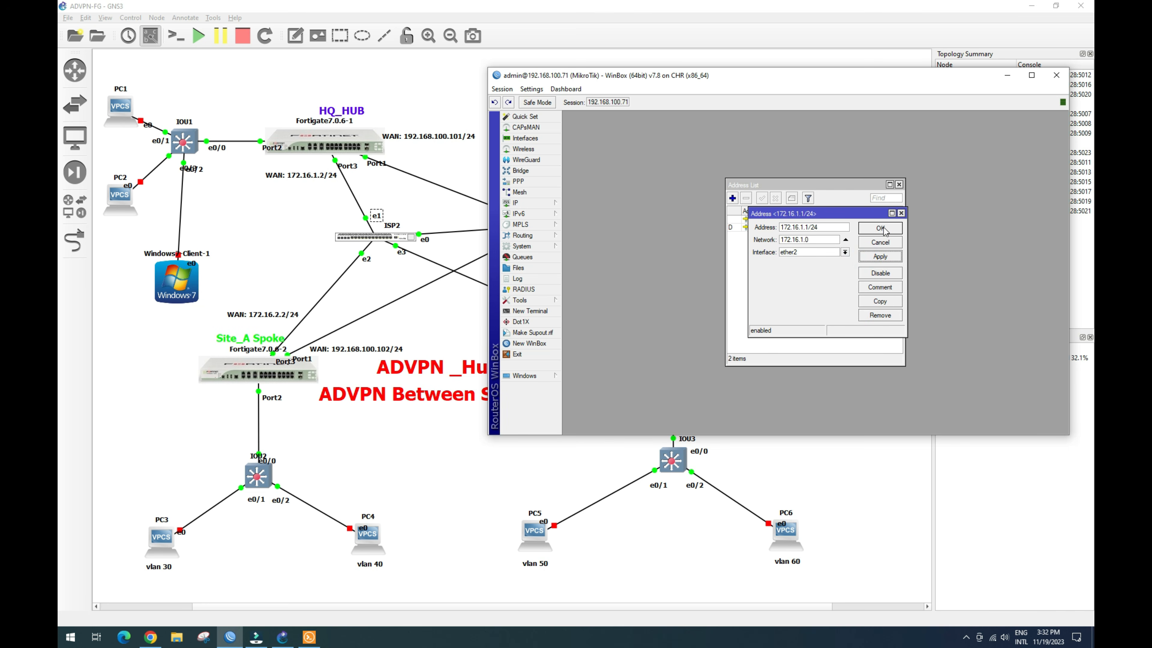
left_click(880, 229)
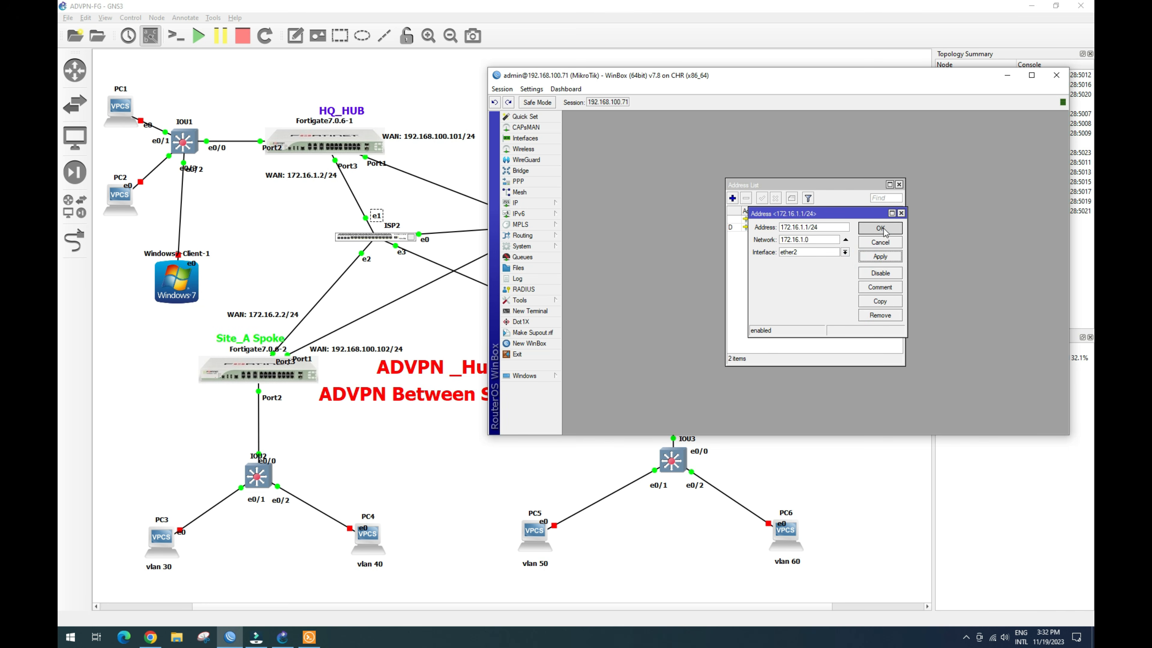
Step: Add a second address, 172.16.2.1/24, on ether3
left_click(732, 198)
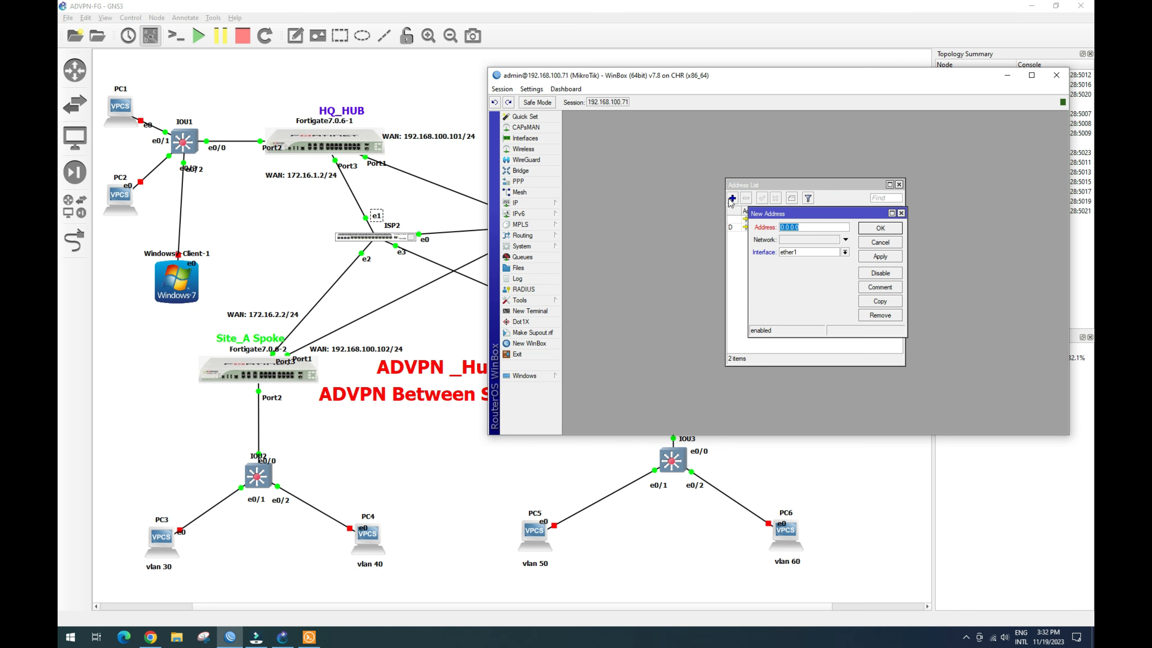
type("172.16.")
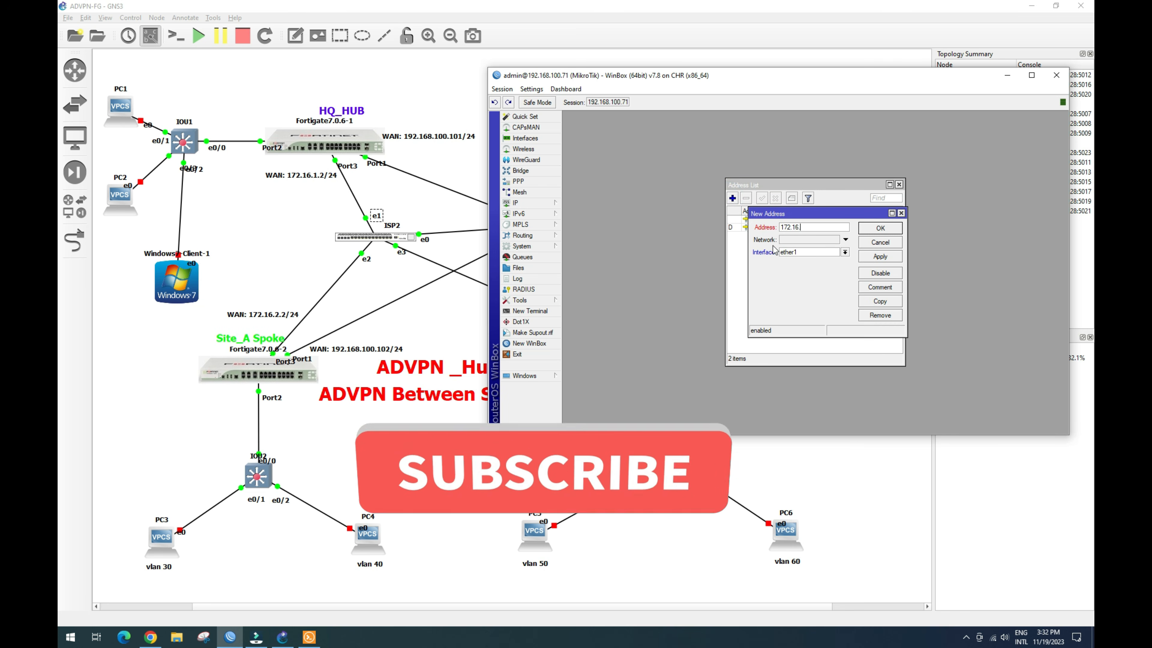
type("2.1/24")
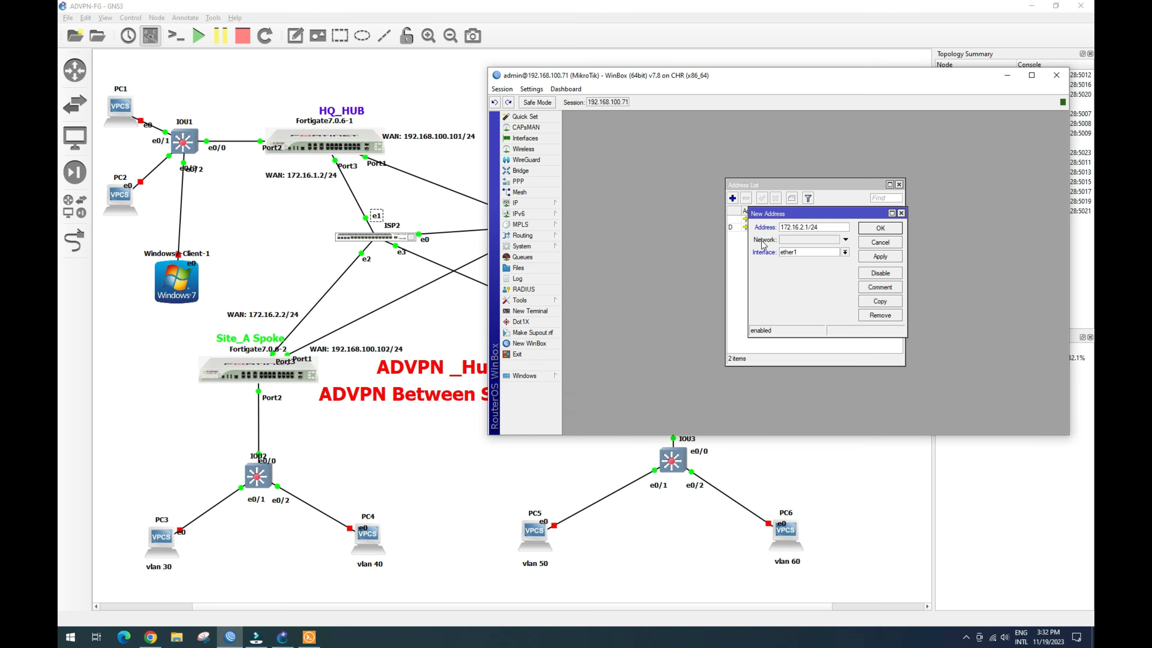
left_click_drag(828, 226, 755, 245)
key("ctrl+c")
left_click(845, 251)
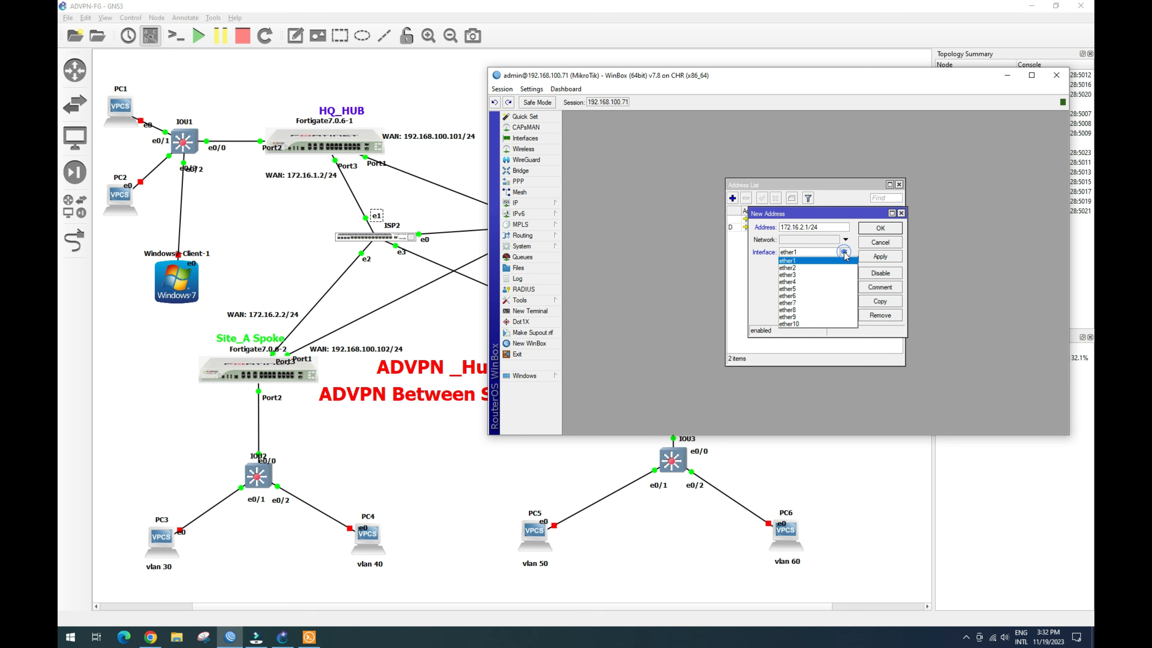
left_click(833, 275)
left_click(878, 256)
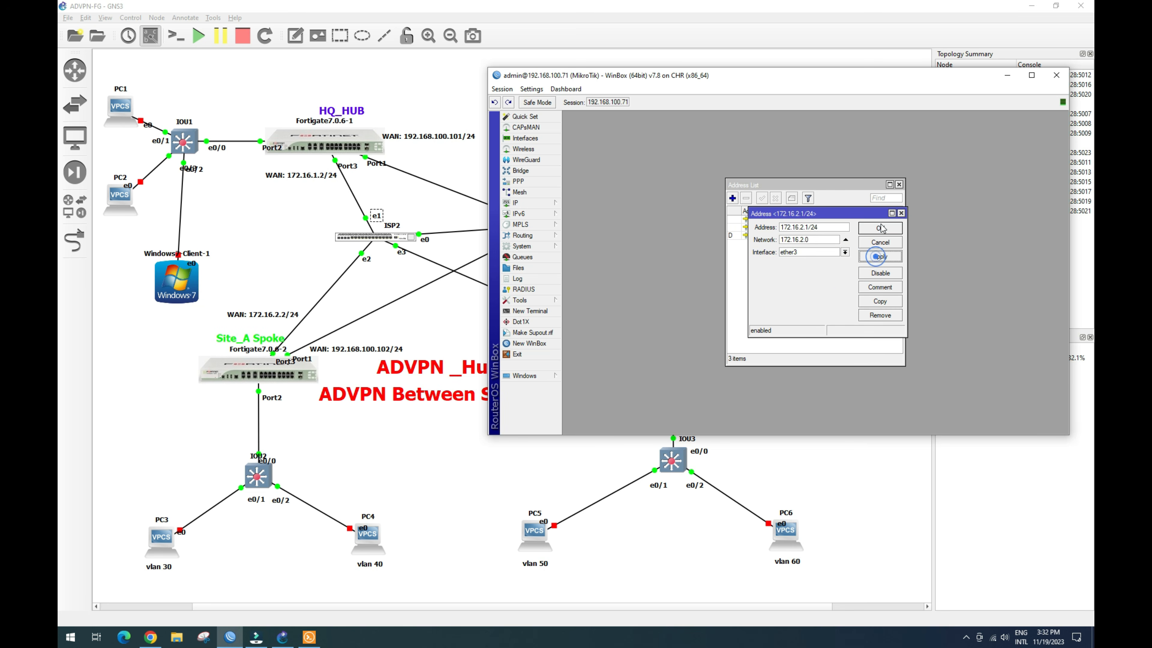
left_click(880, 227)
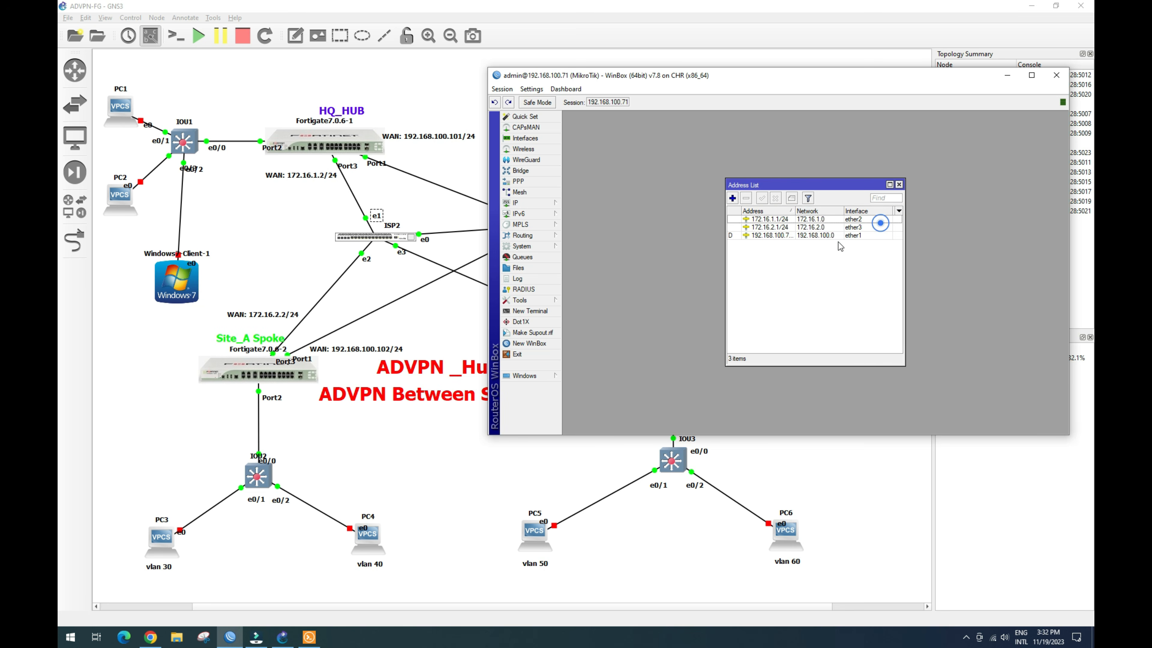
Step: Add 172.16.3.1/24 on ether4 and close the address list
left_click(731, 198)
key("ctrl+v")
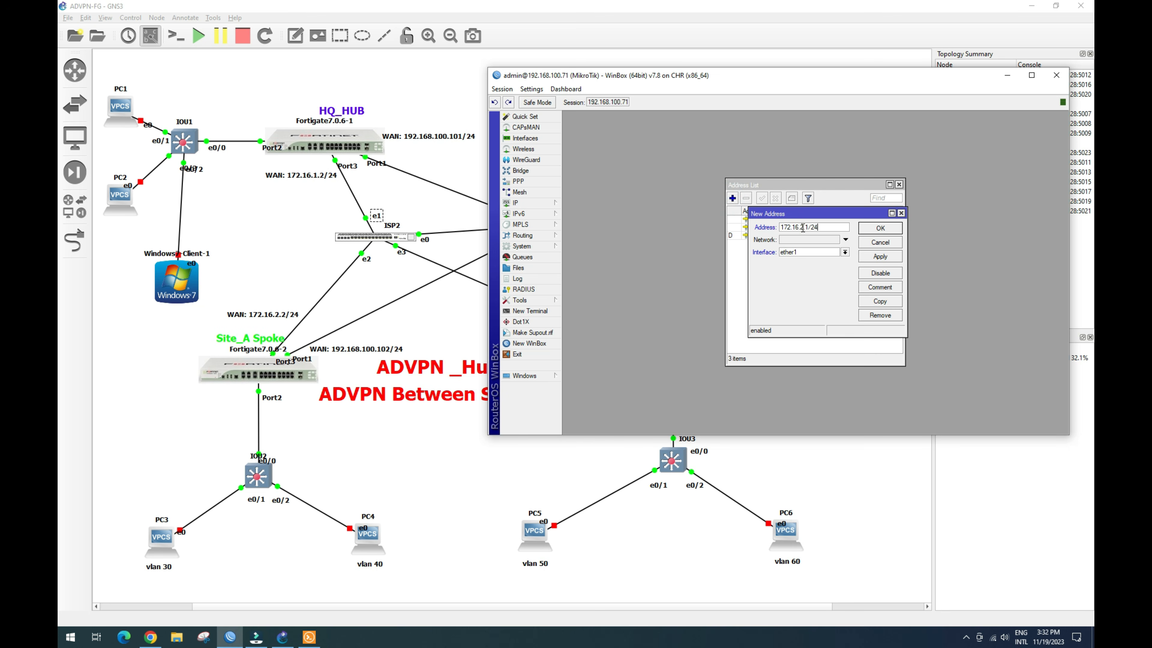
left_click(803, 226)
key("BackSpace")
left_click(845, 253)
left_click(834, 279)
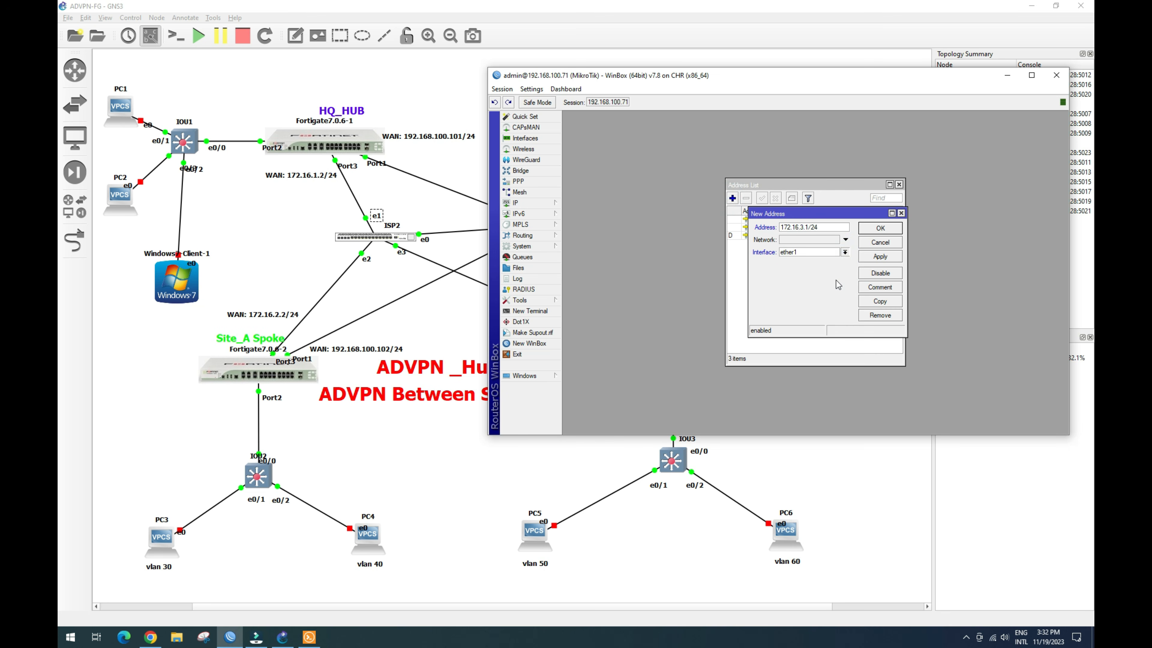
left_click(879, 257)
left_click(881, 228)
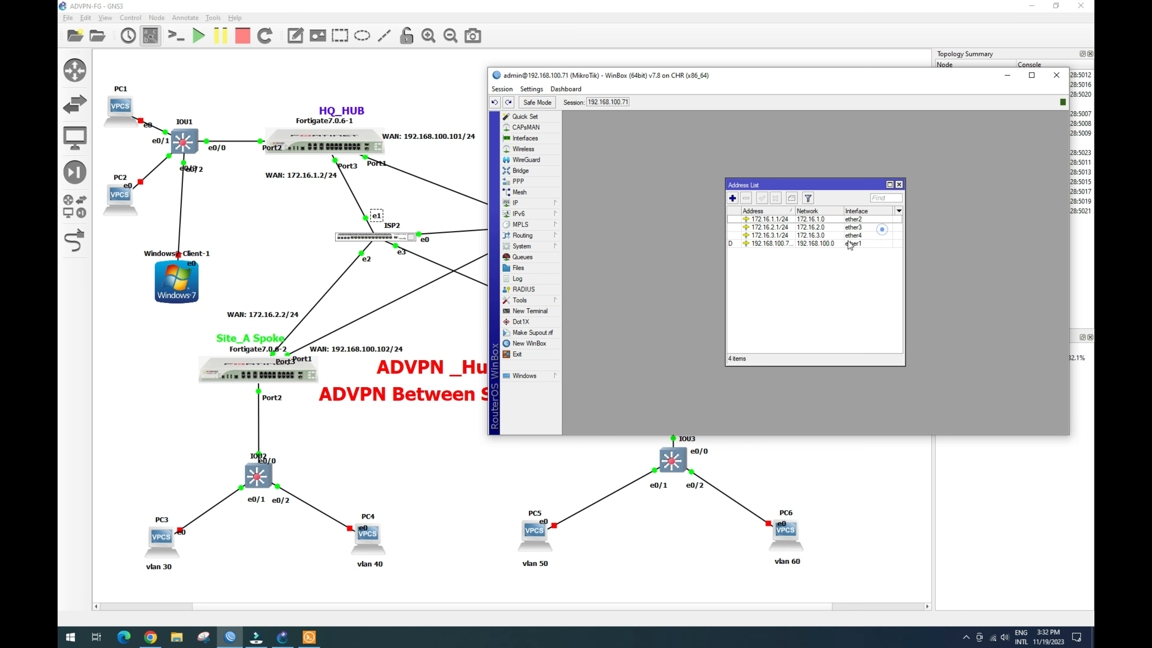
left_click(898, 184)
Step: In the interface list, rename ether1 to ether1_internet and ether2 to ether2_HQ
left_click(528, 139)
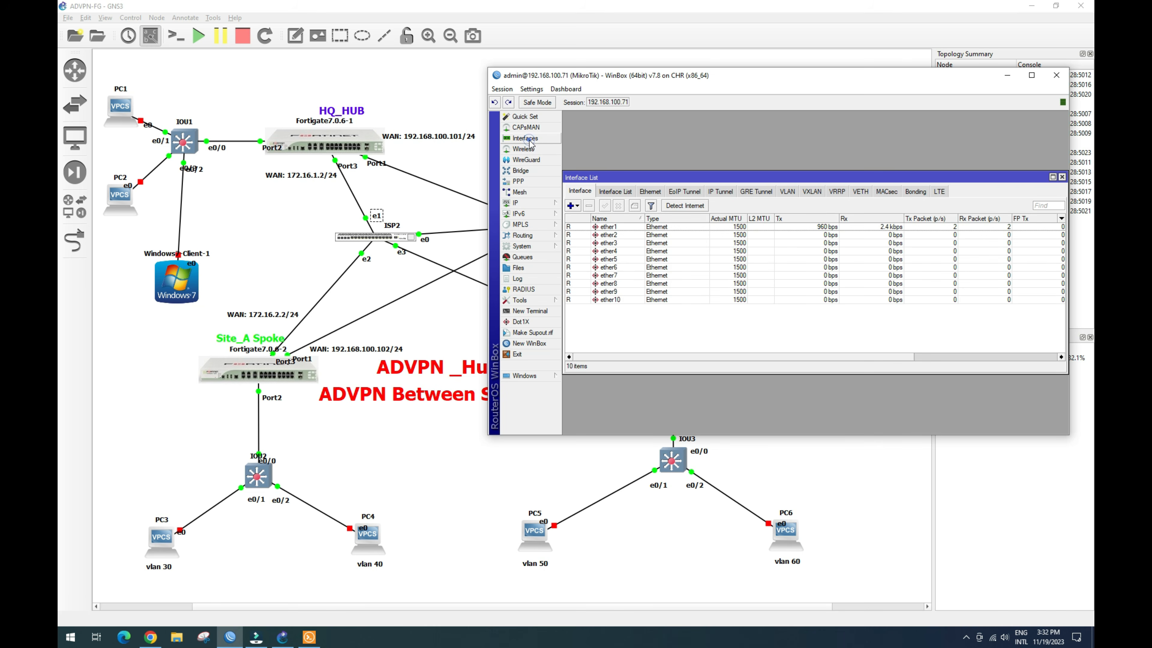
left_click(623, 230)
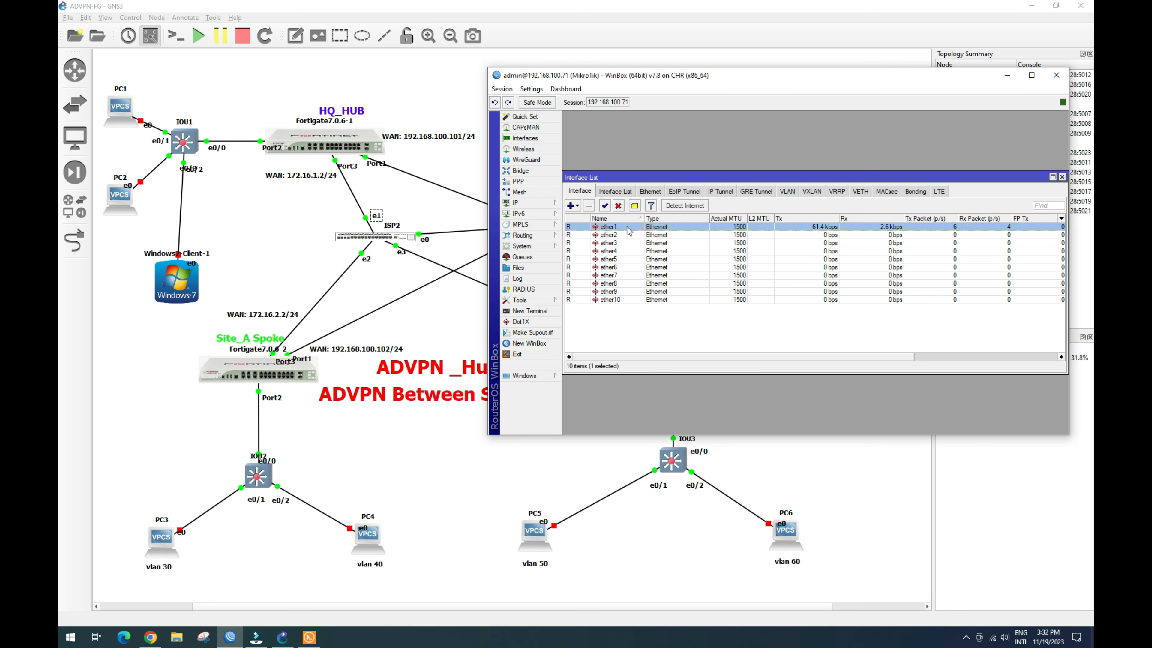
double_click(629, 231)
left_click(793, 186)
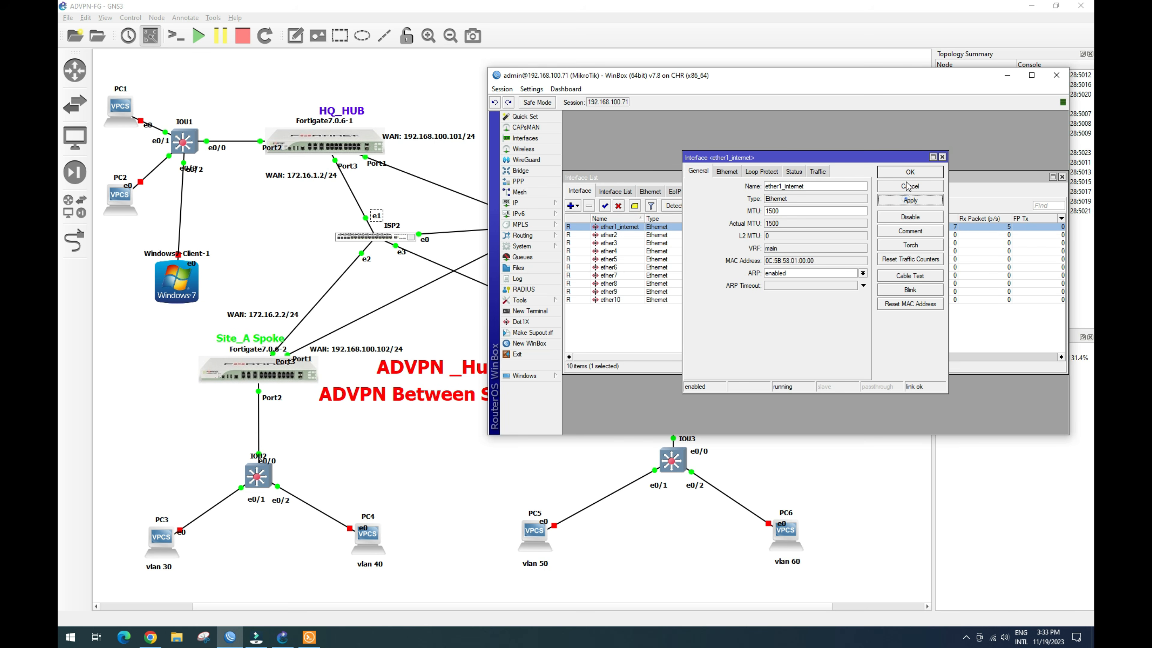
left_click(909, 173)
double_click(615, 236)
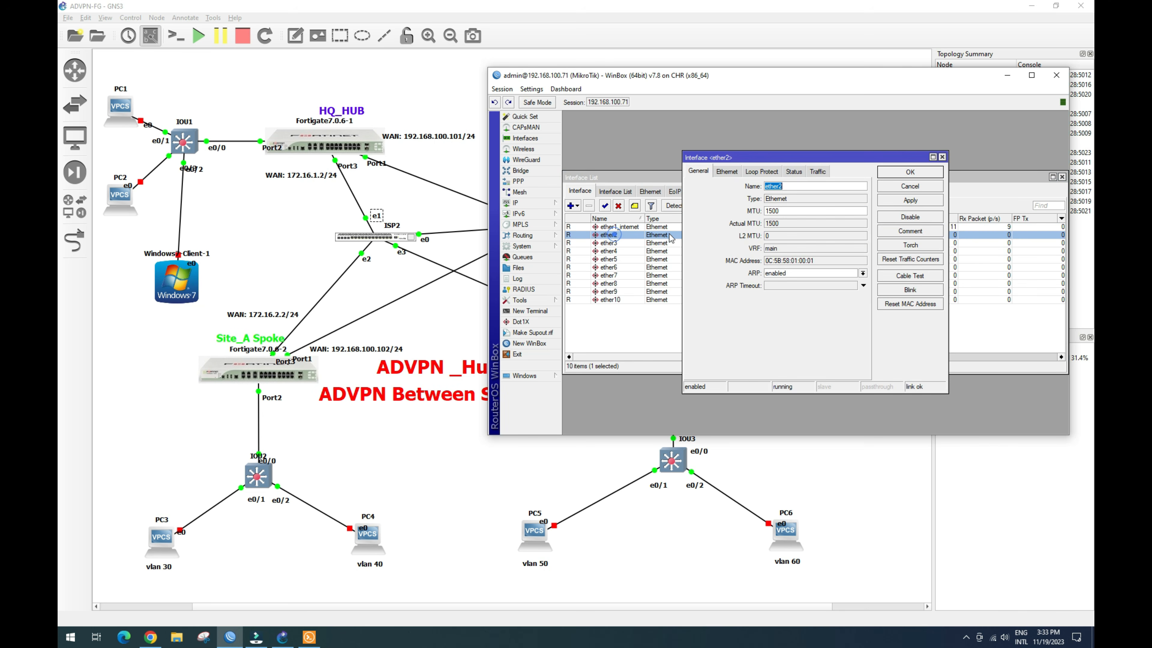
left_click(799, 185)
left_click(915, 199)
left_click(911, 172)
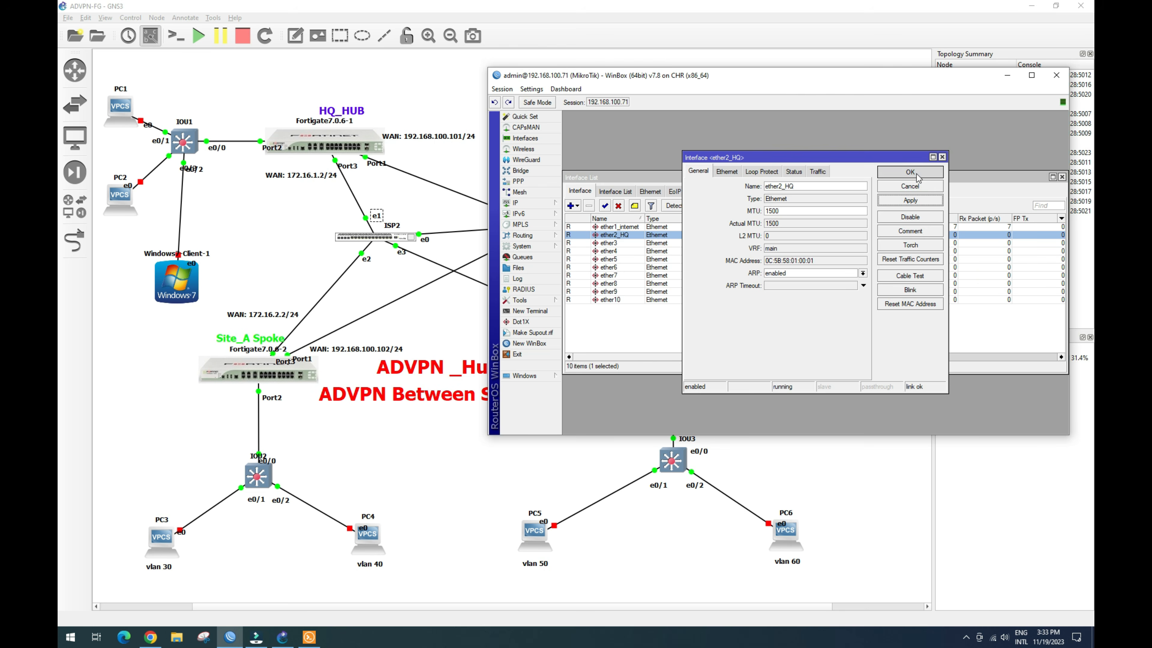
Step: Rename ether3 to ether3_siteA and ether4 to ether4_siteB, then close the interface list
double_click(629, 245)
left_click(805, 186)
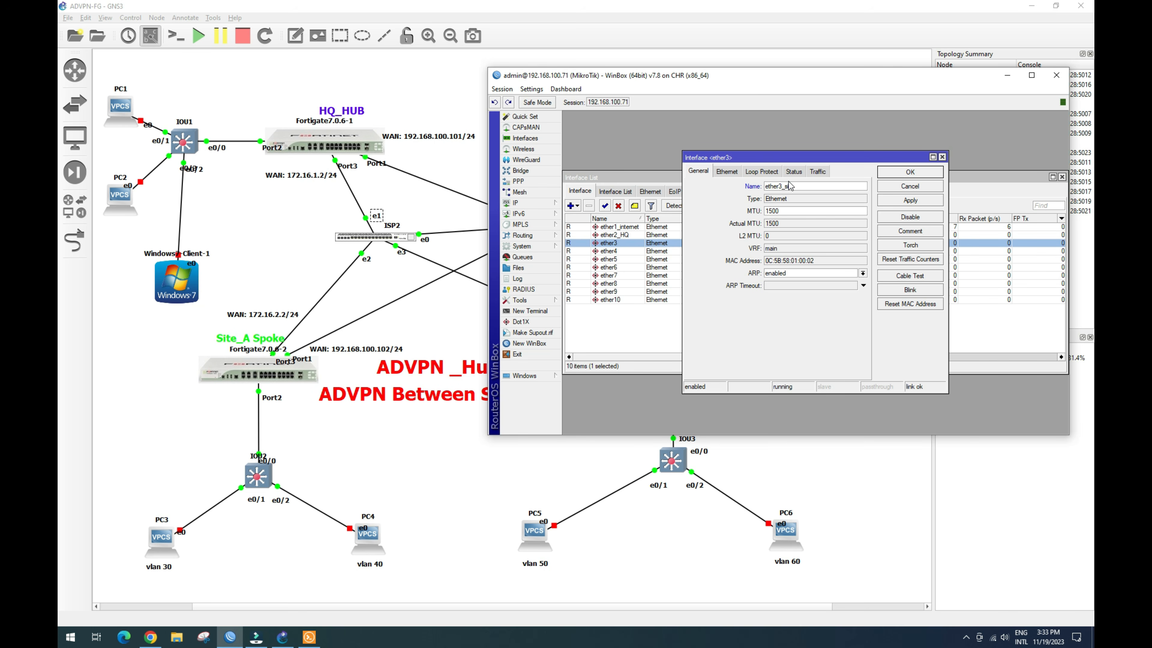
type("_site")
left_click(910, 202)
left_click(911, 172)
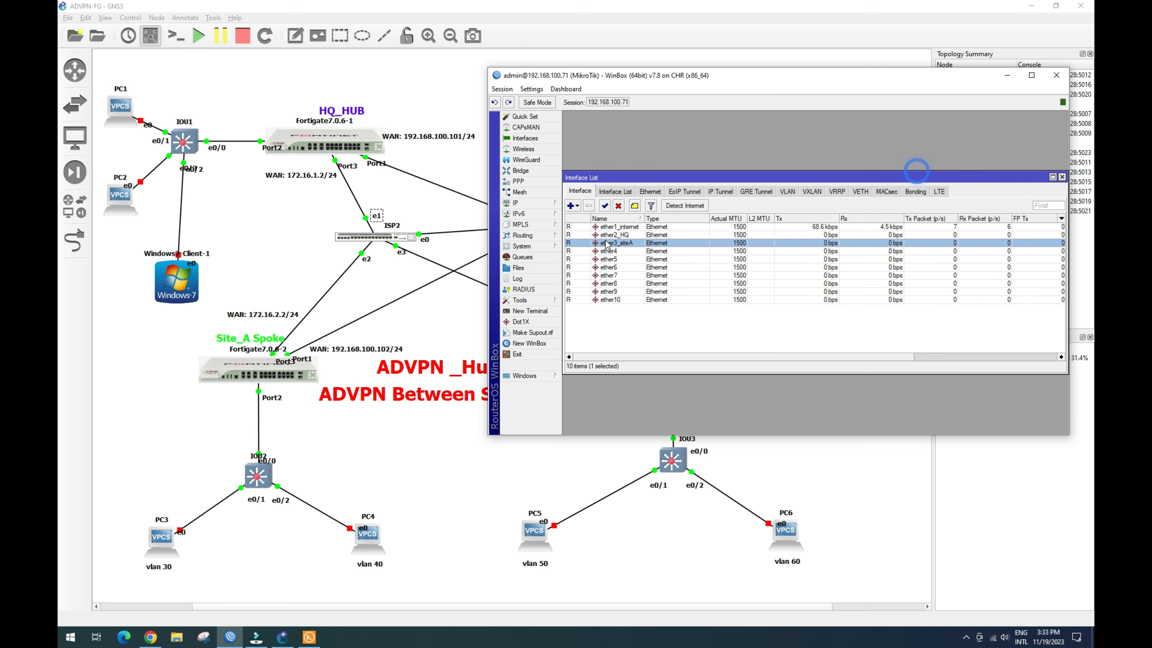
double_click(622, 250)
left_click(790, 186)
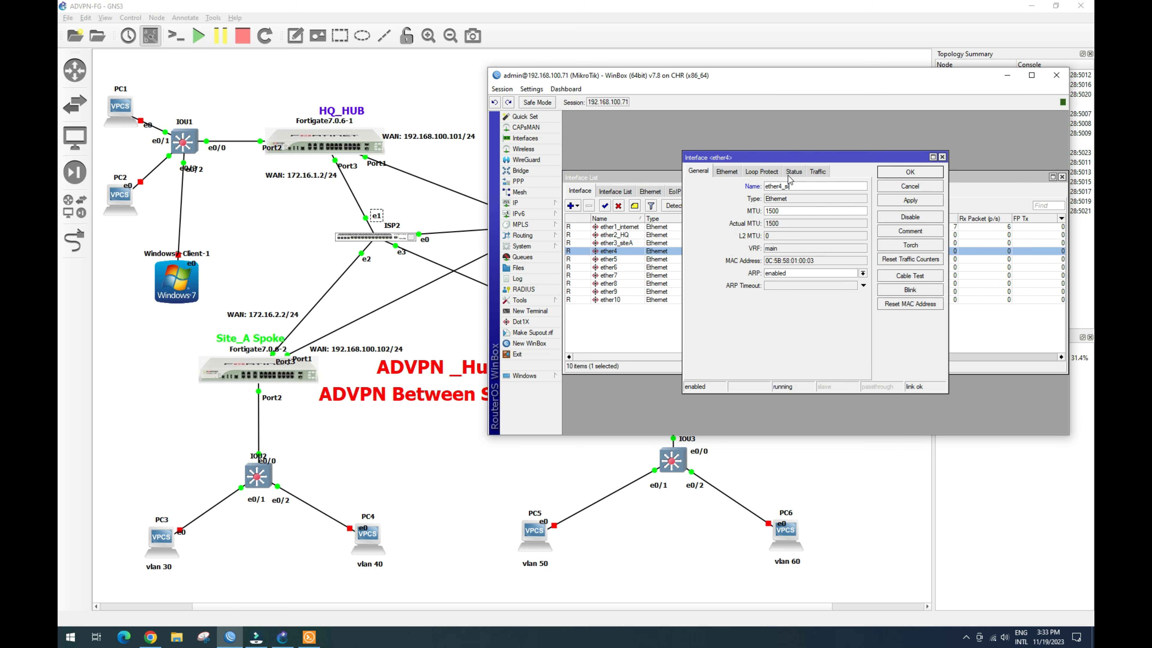
type("_siteB")
left_click(911, 201)
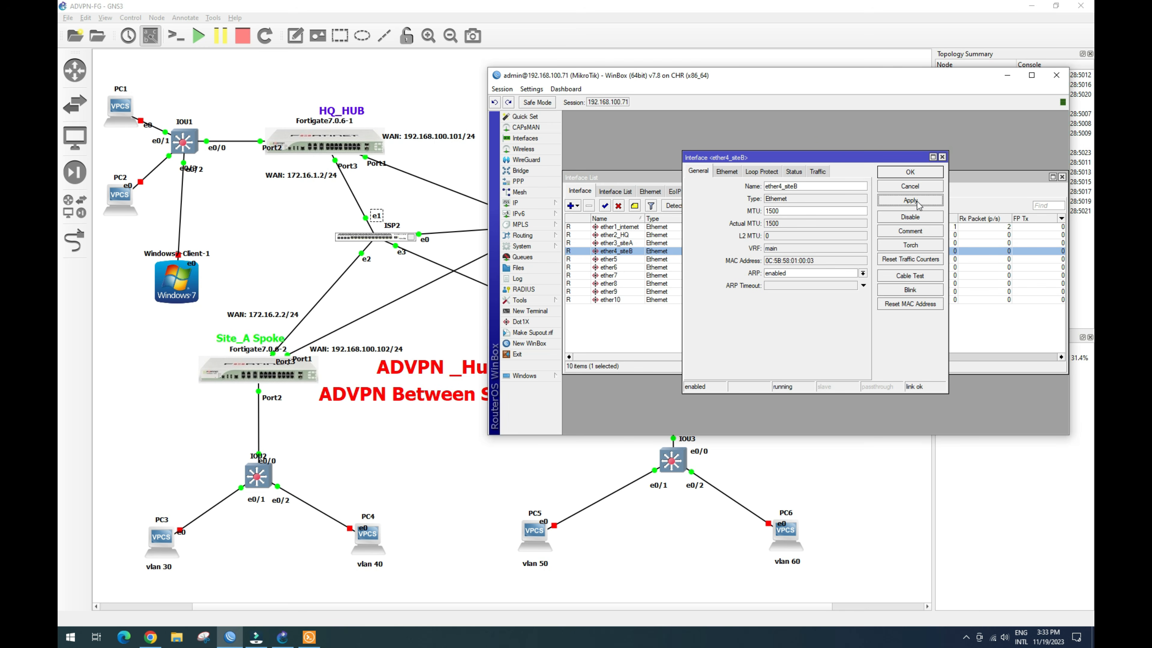
left_click(910, 172)
left_click(1061, 177)
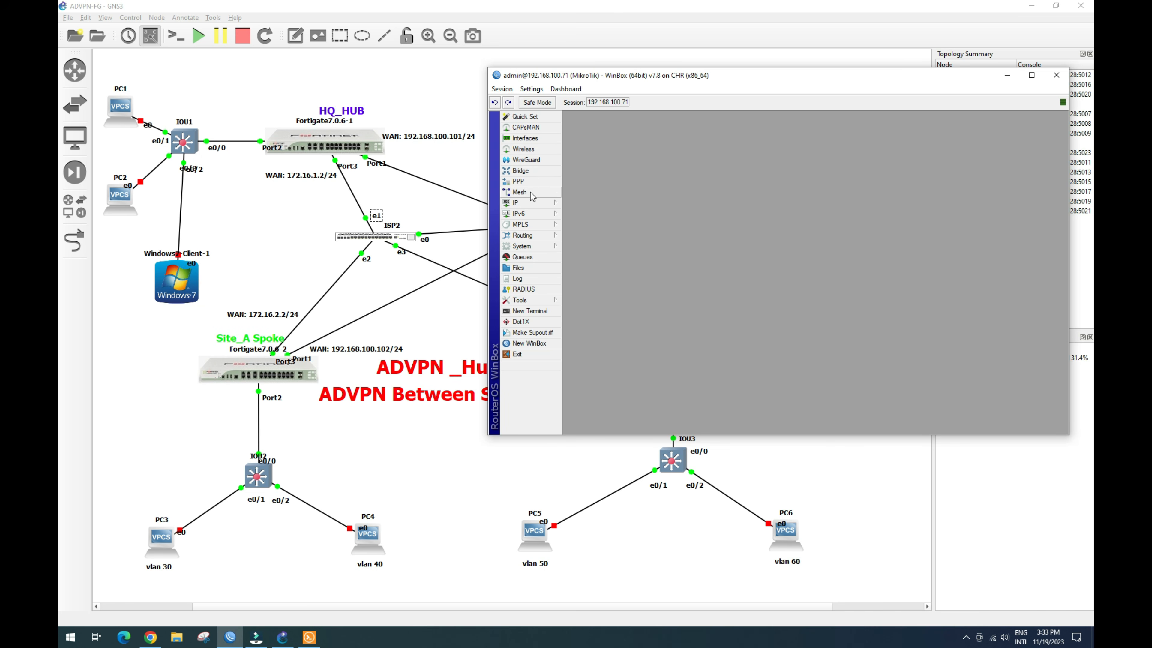
left_click(531, 203)
left_click(585, 215)
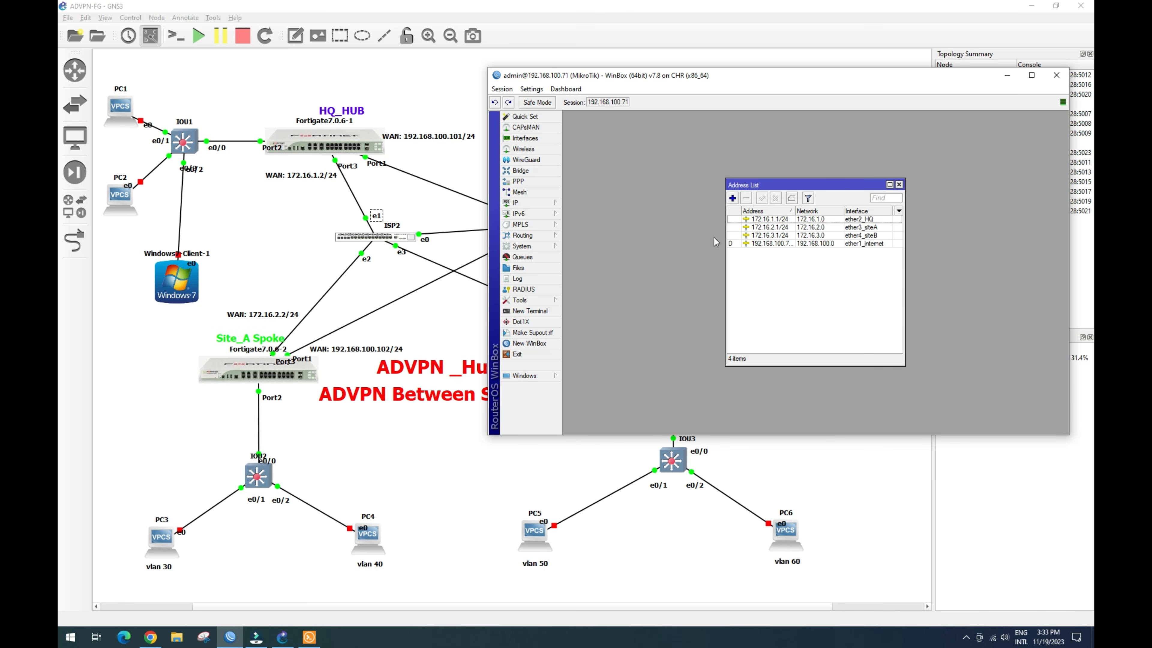
left_click_drag(726, 243, 628, 230)
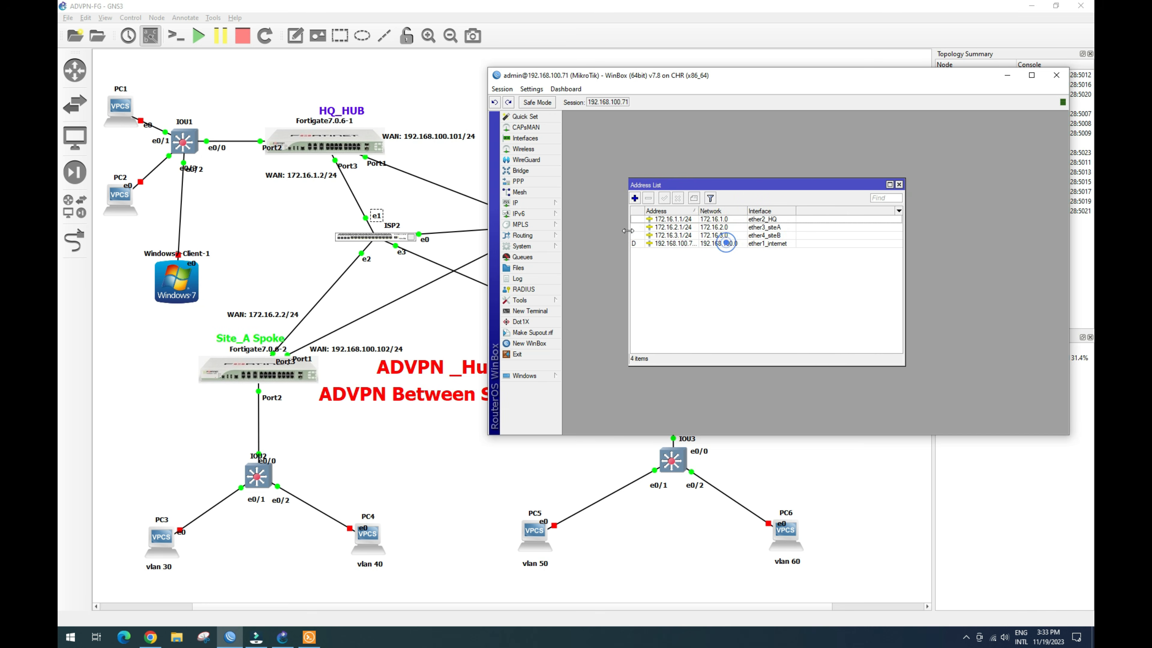
left_click(684, 219)
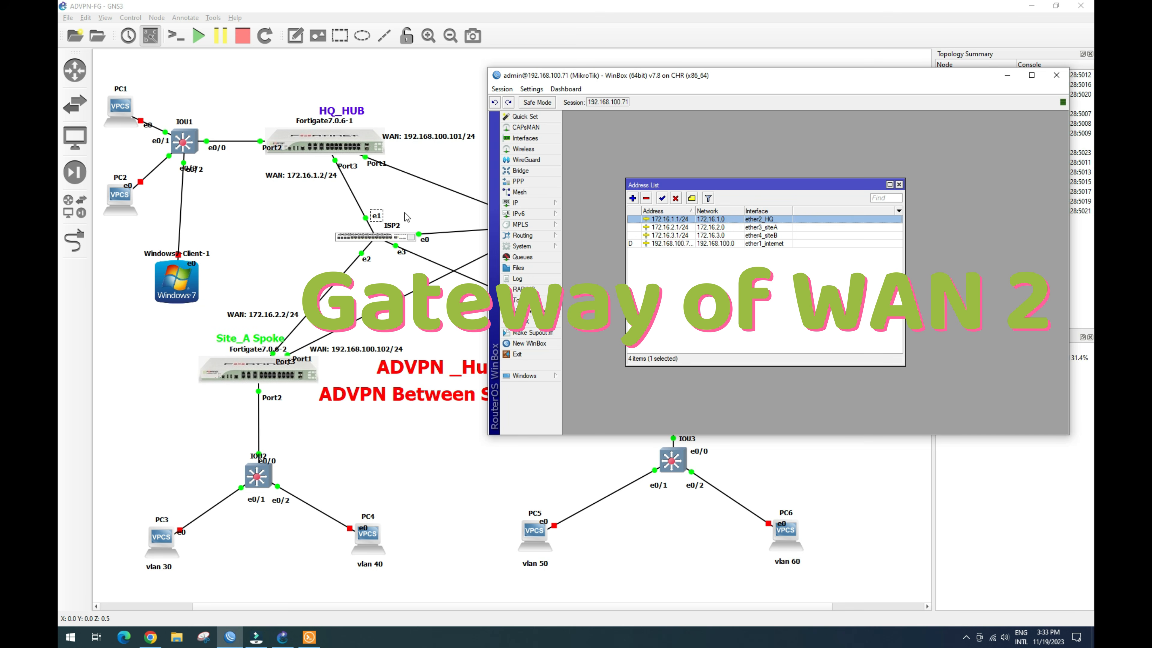
left_click(694, 227)
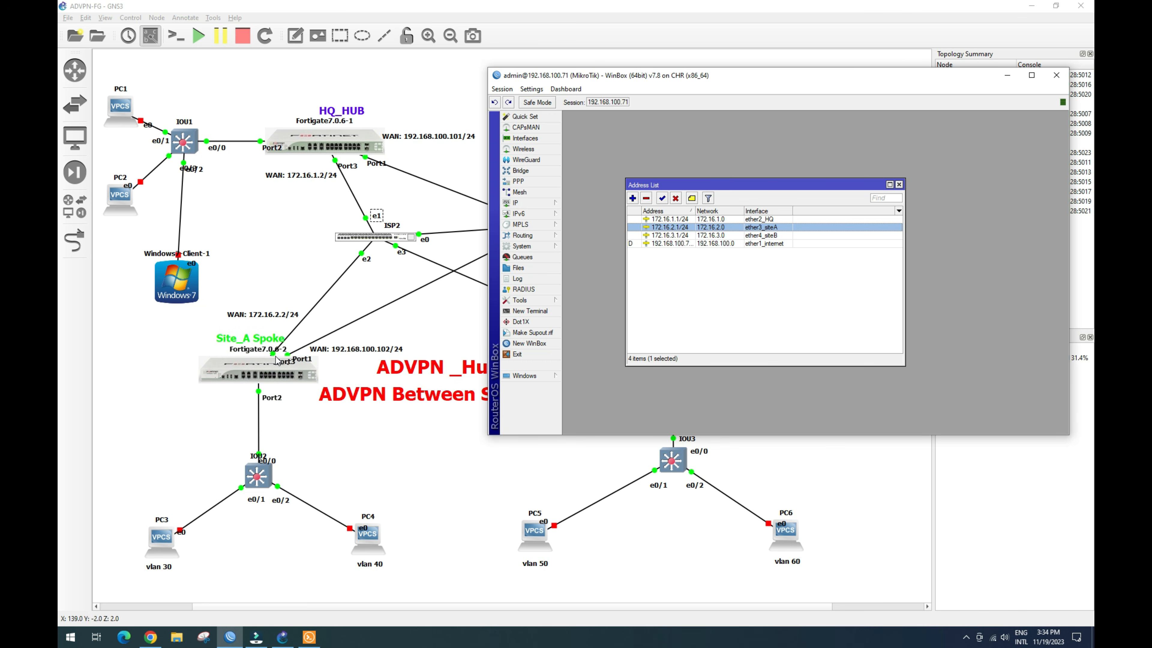
left_click(696, 235)
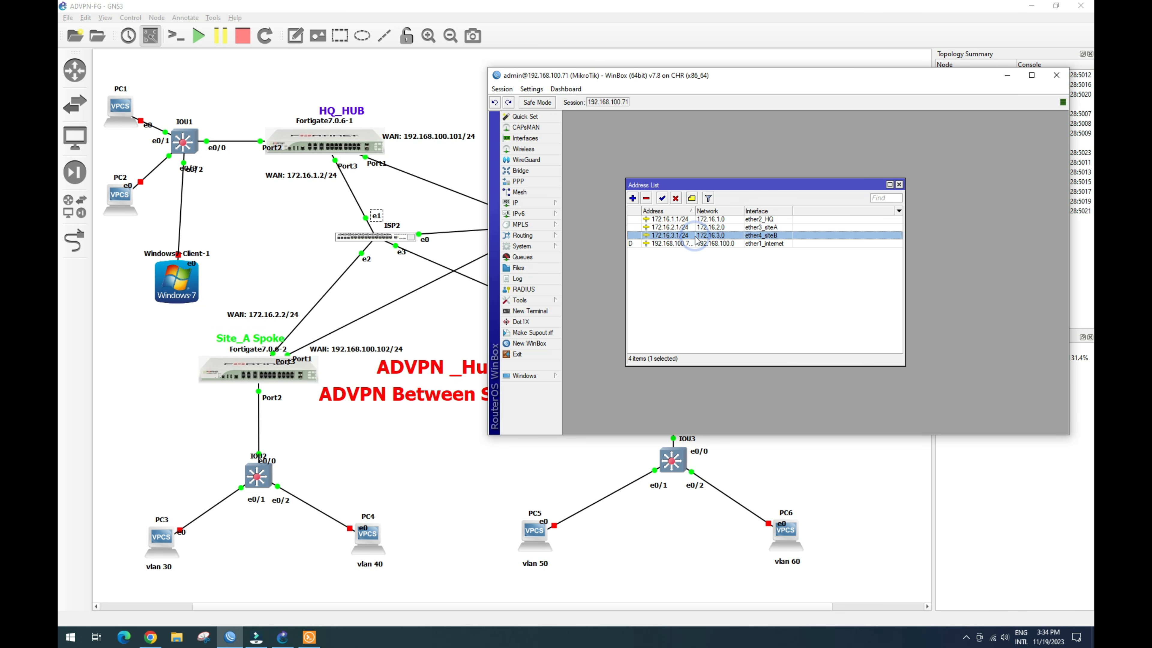
left_click_drag(737, 77, 811, 80)
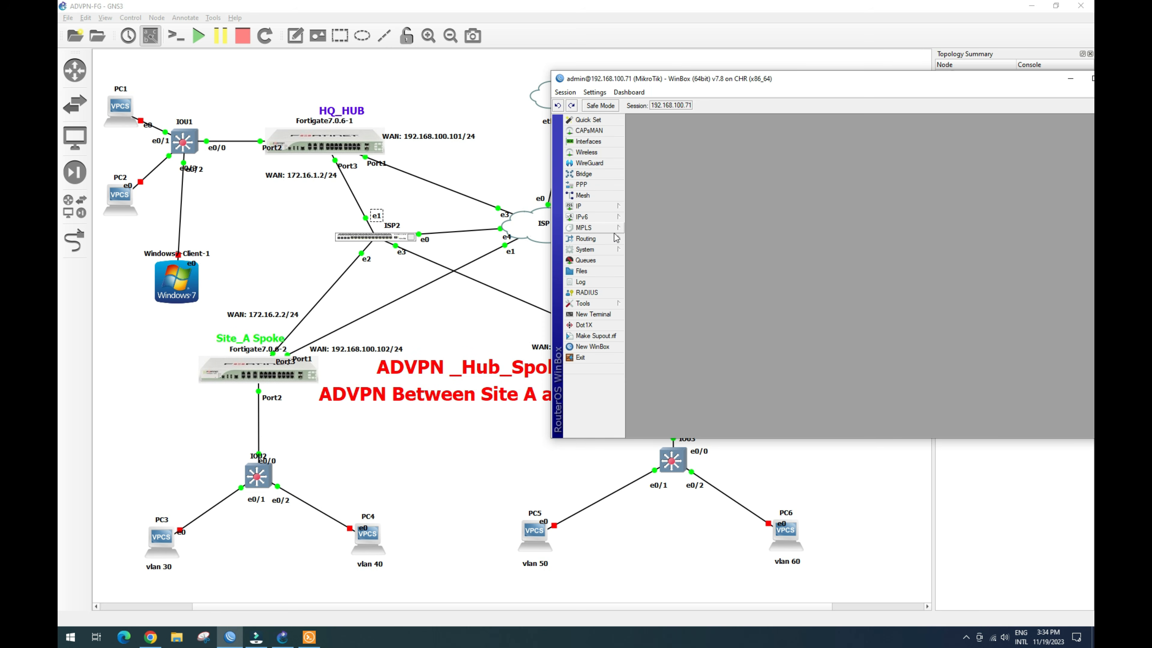
Step: In IP > Routes, add a route with Dst. Address 0.0.0.0/0 and Gateway 192.168.100.1
left_click(606, 210)
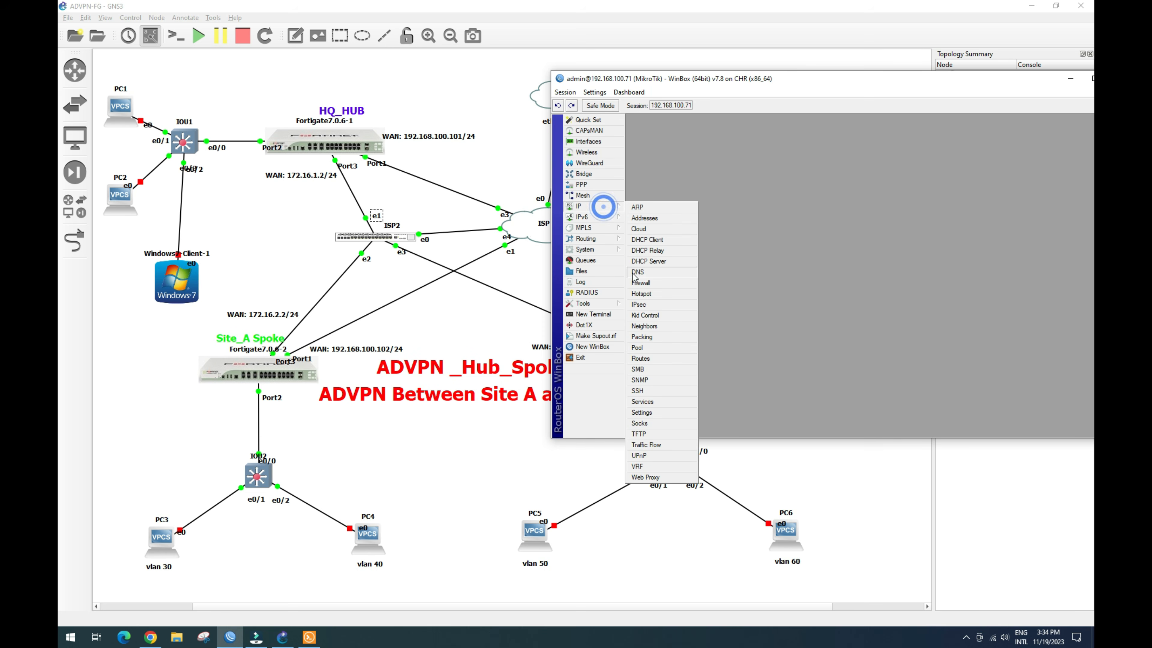
left_click(653, 358)
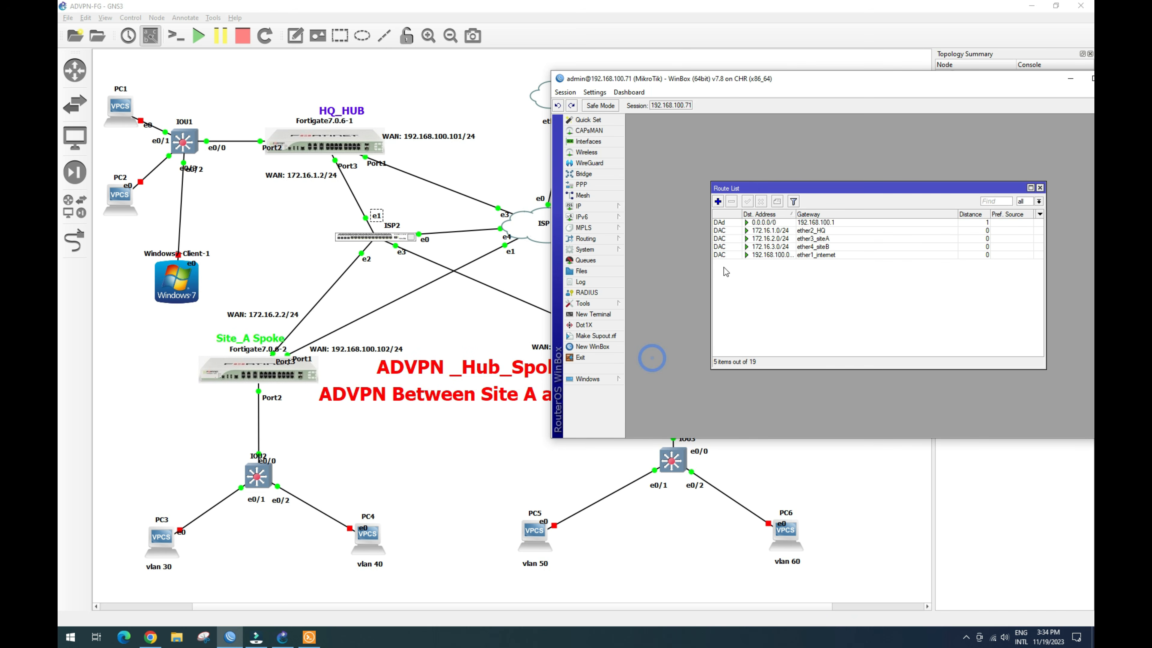
left_click(717, 202)
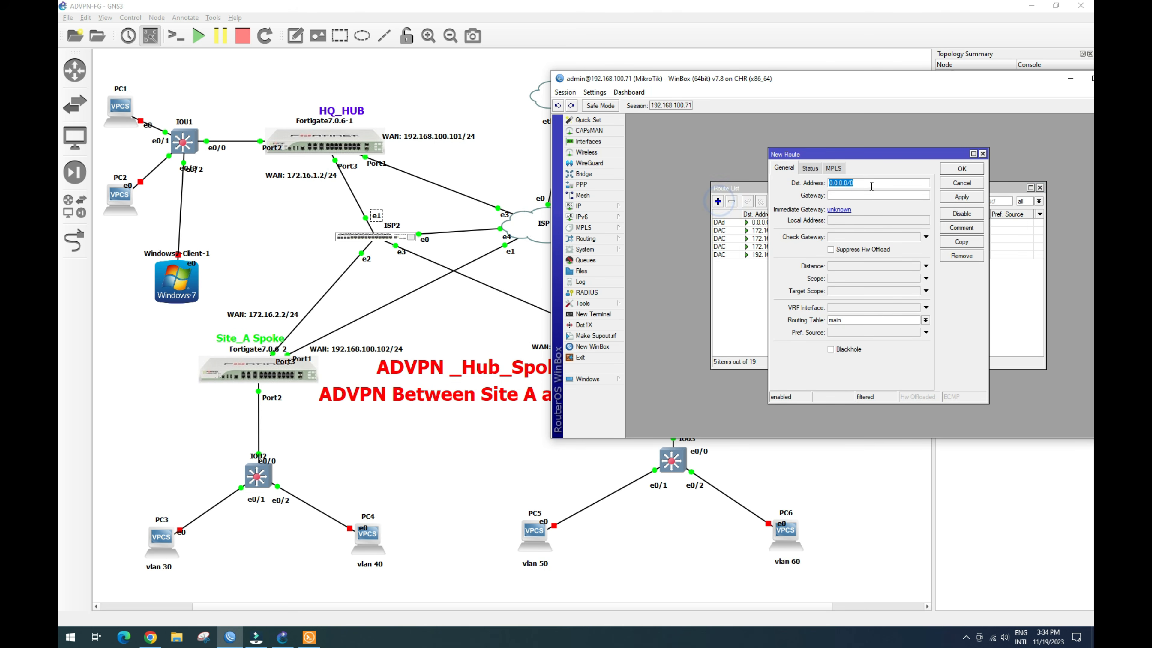
left_click(860, 196)
left_click(958, 200)
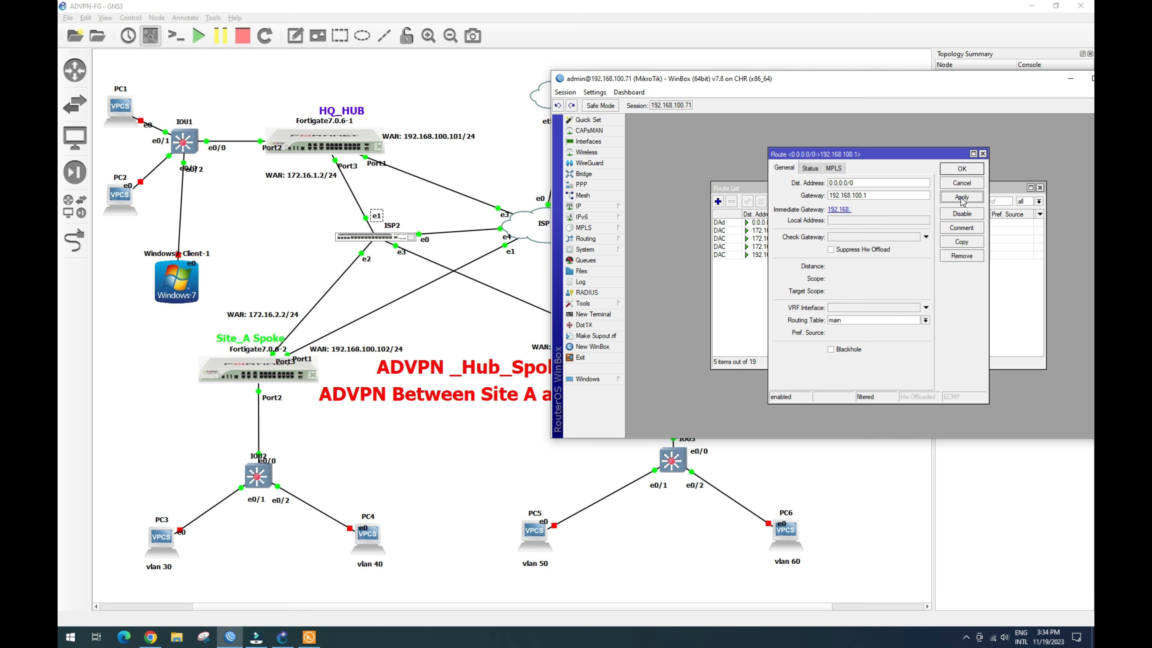
left_click(971, 169)
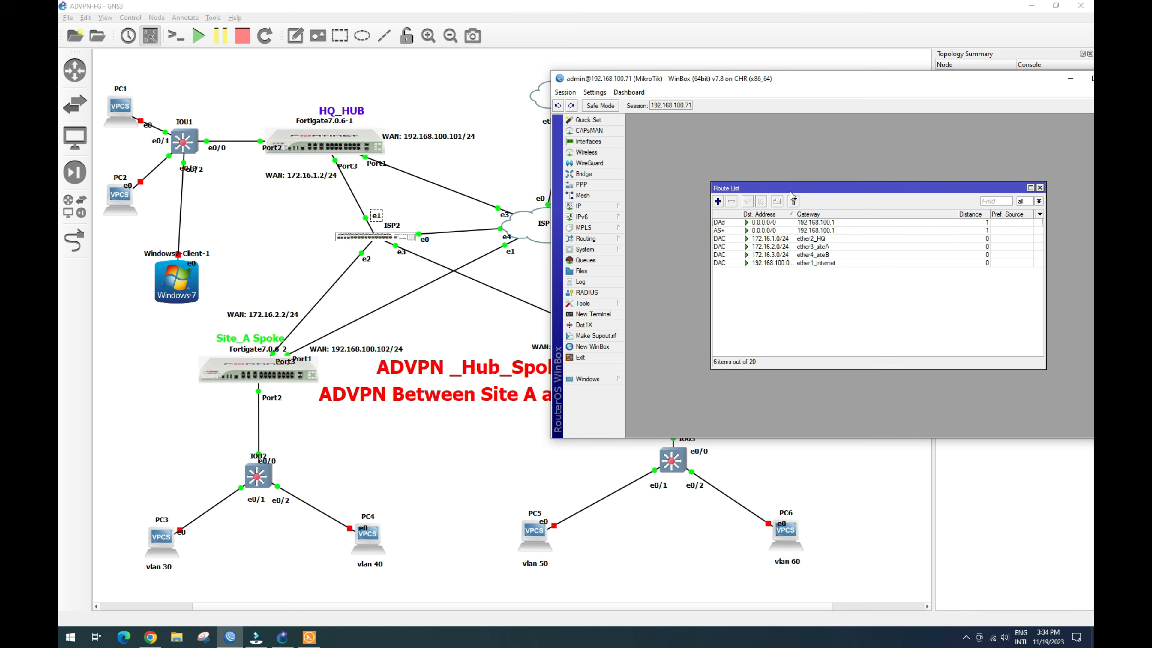
left_click(1042, 189)
Step: In IP > Firewall > NAT, add a srcnat rule with action masquerade, then close the Firewall window
left_click(611, 205)
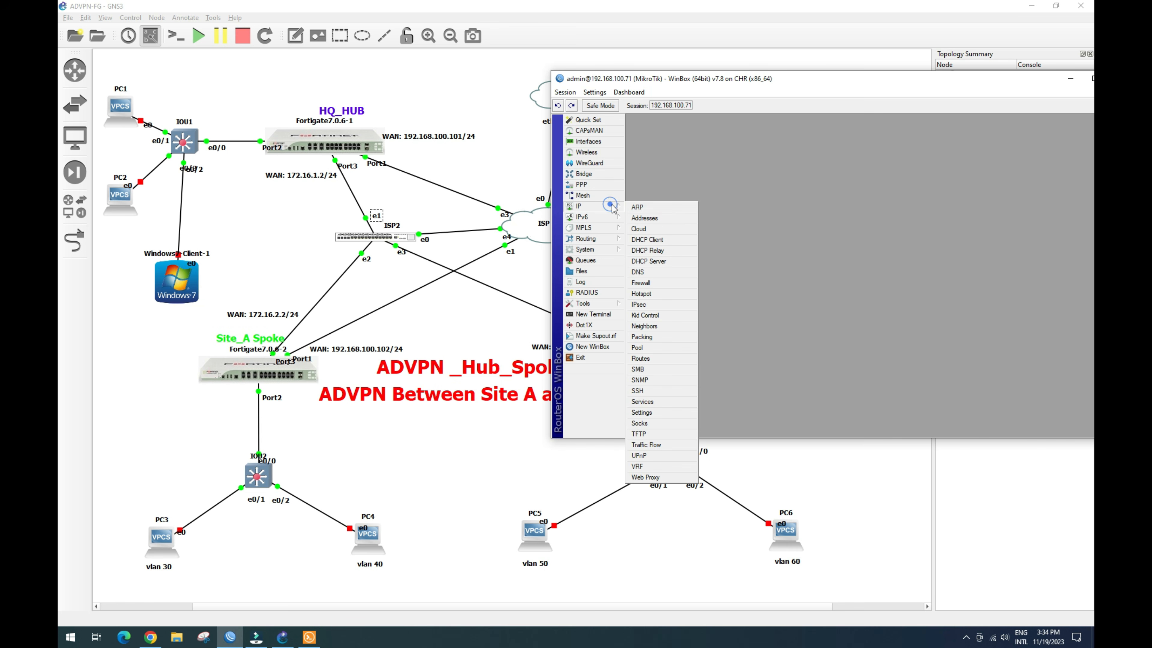
left_click(652, 283)
left_click(679, 195)
left_click(639, 209)
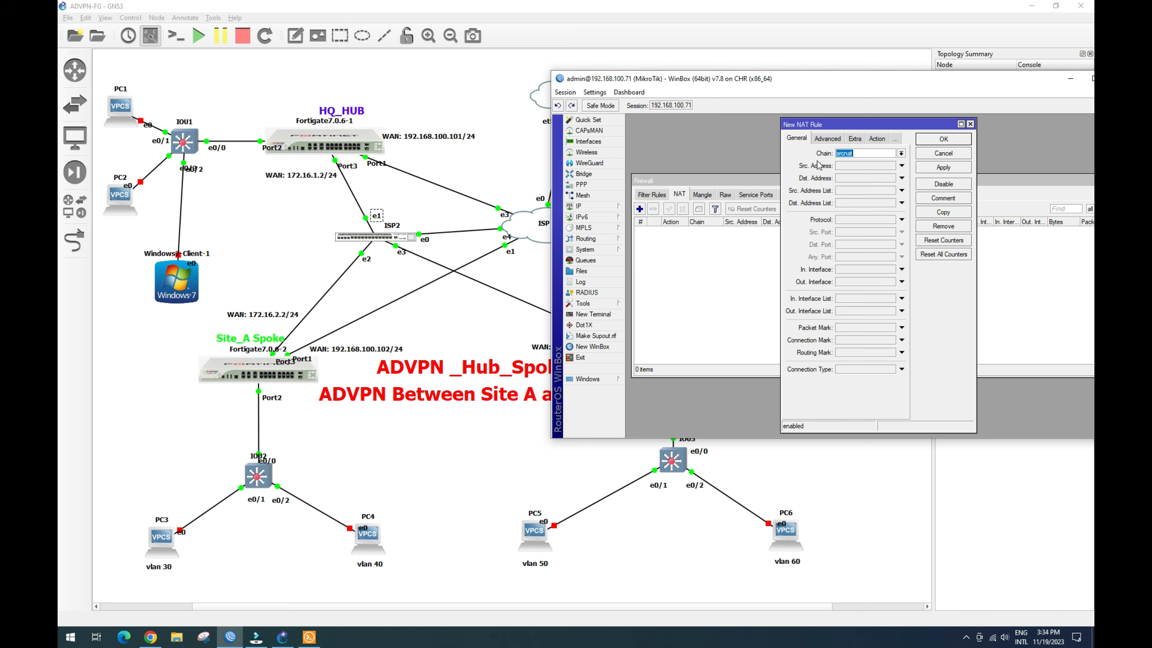
left_click(877, 139)
left_click(901, 153)
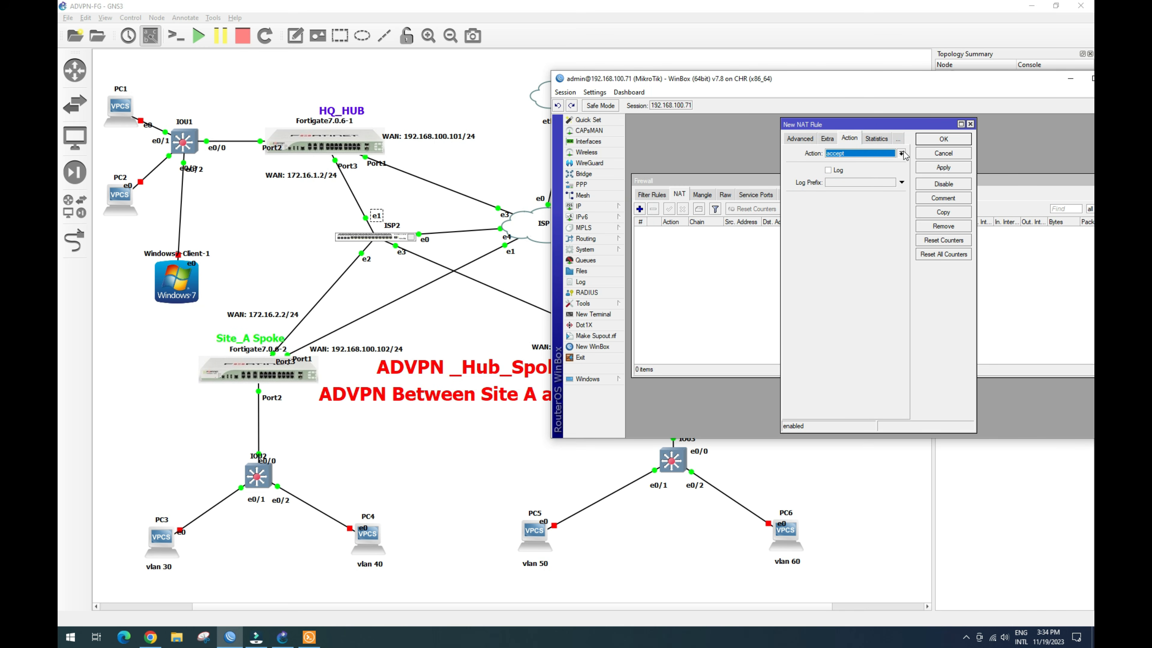
left_click(873, 203)
left_click(943, 167)
left_click(943, 139)
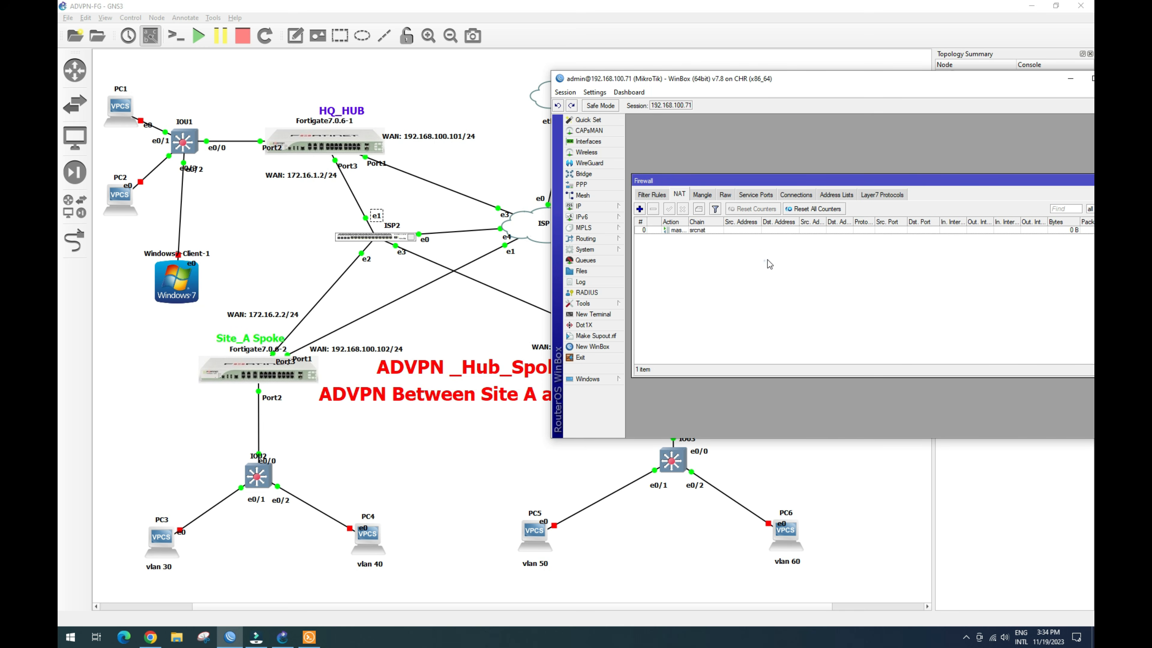
left_click_drag(978, 177, 941, 167)
left_click(1082, 171)
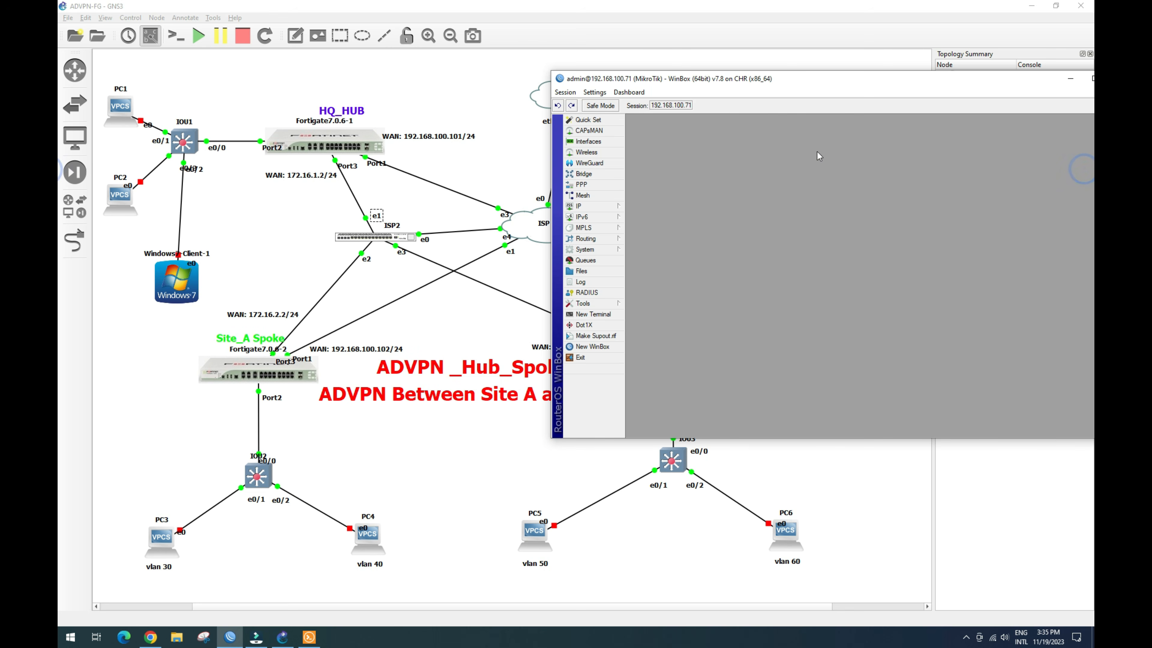
Step: Close the WinBox window and clear the selection on the GNS3 canvas
left_click_drag(960, 81, 935, 100)
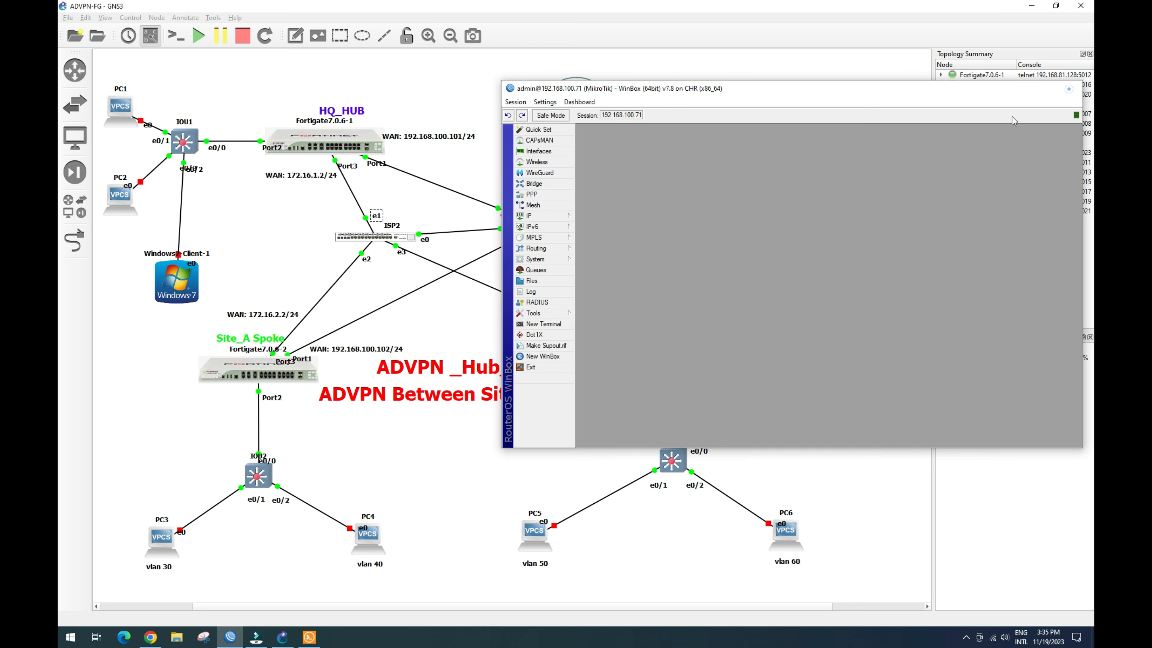
left_click(1070, 88)
left_click(369, 279)
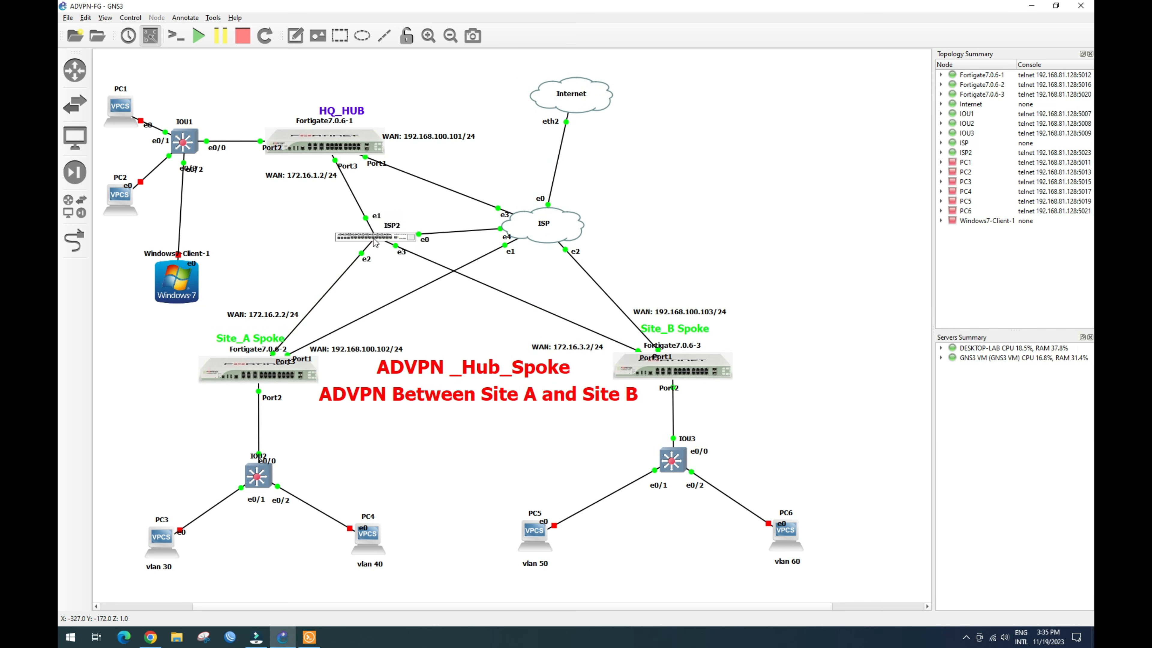
mouse_move(378, 241)
Step: Log back into the HQ_Hub FortiGate as admin and select wan (port1) in the interface list
left_click(150, 636)
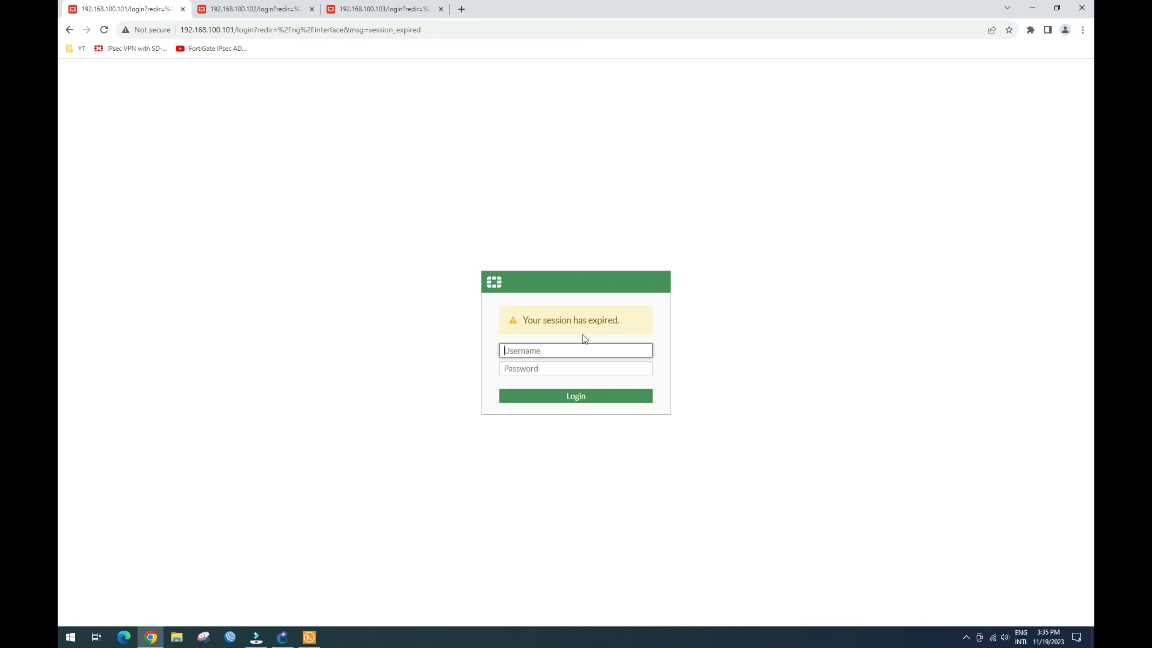
left_click(584, 350)
type("admin")
key("Tab")
type("admin")
key("Return")
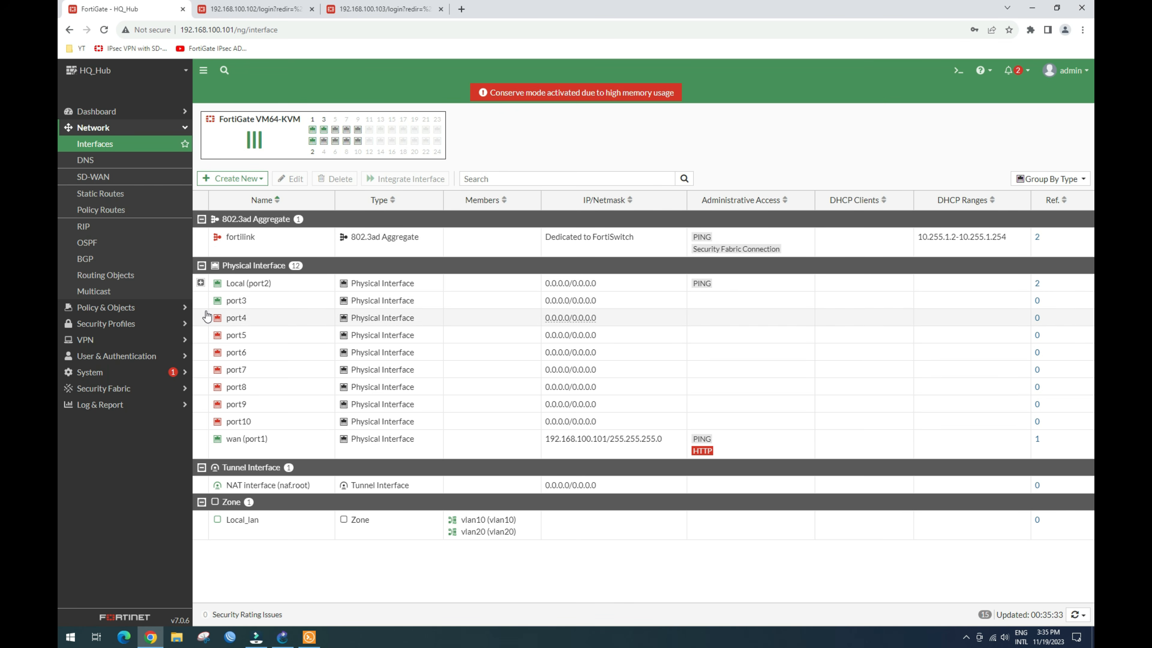
left_click(242, 439)
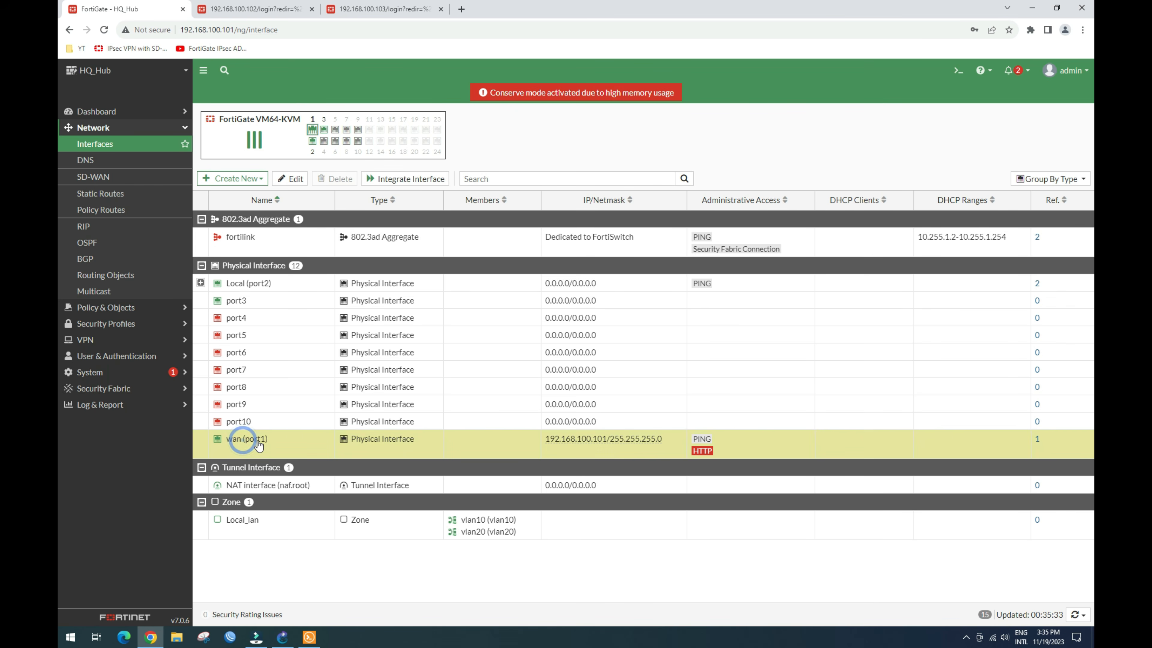
Step: Edit port3: alias wan2, role WAN, address 172.16.1.2/24, PING enabled, then save
left_click(240, 300)
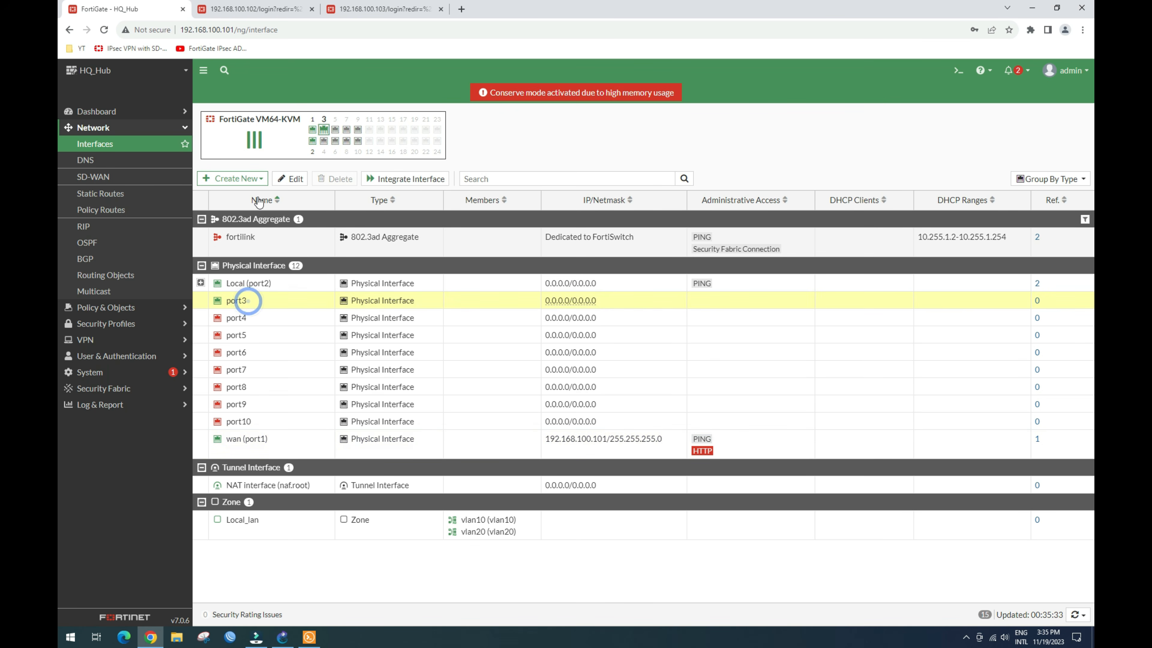
left_click(296, 179)
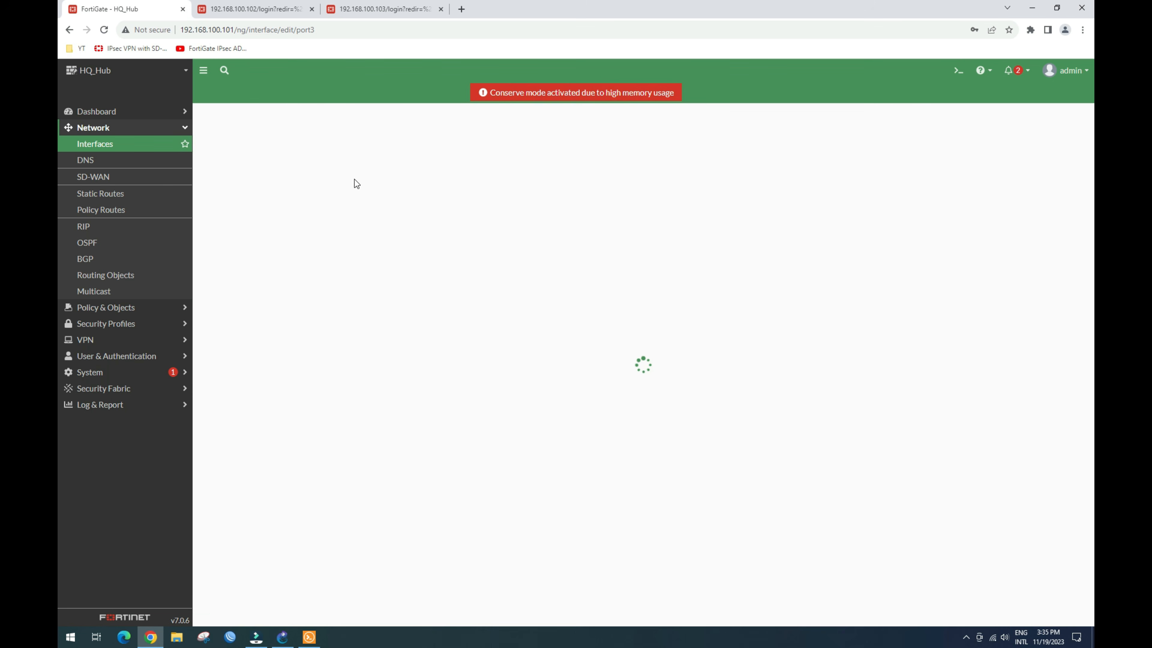
left_click(311, 151)
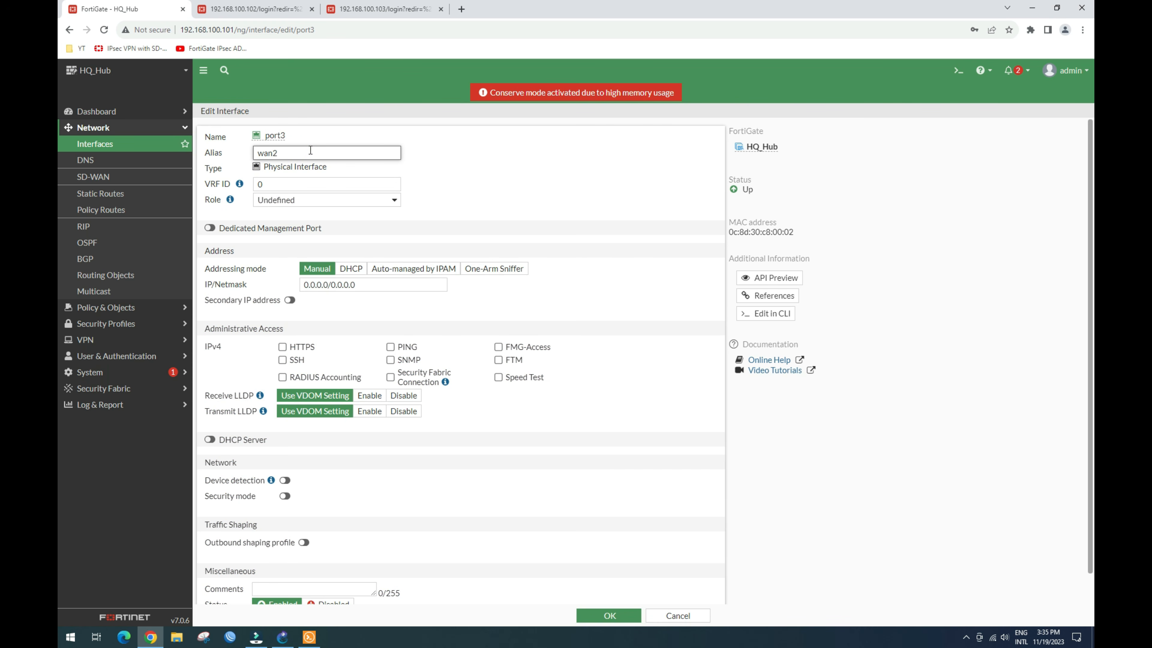
left_click(345, 198)
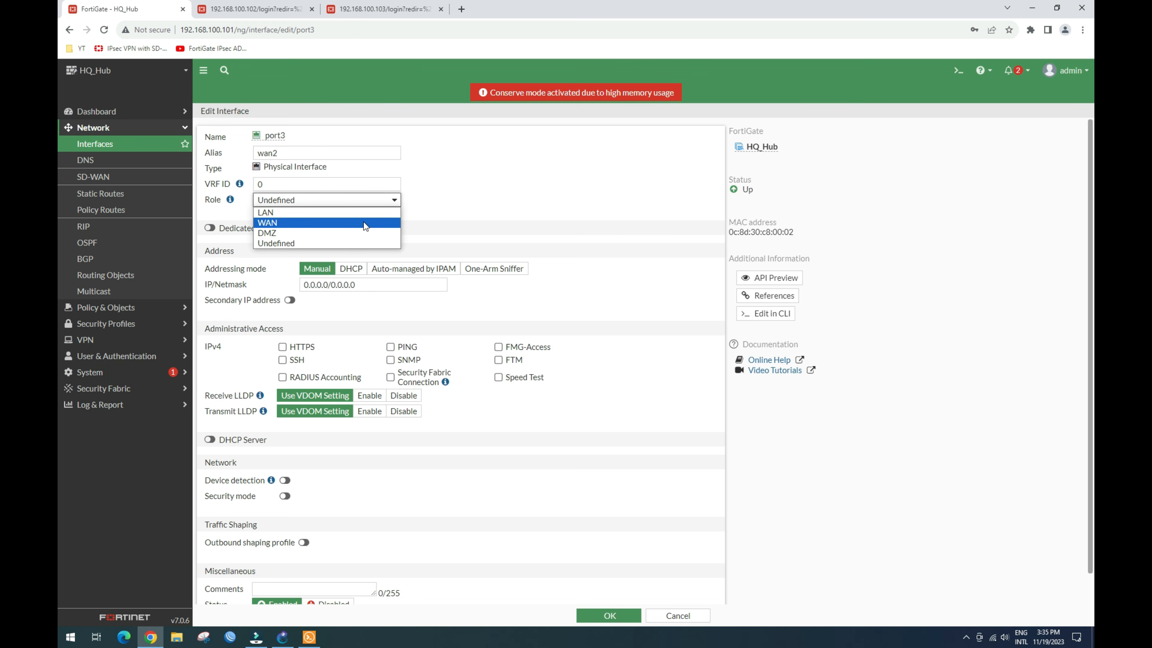
left_click(364, 221)
left_click_drag(363, 316, 282, 315)
type("1")
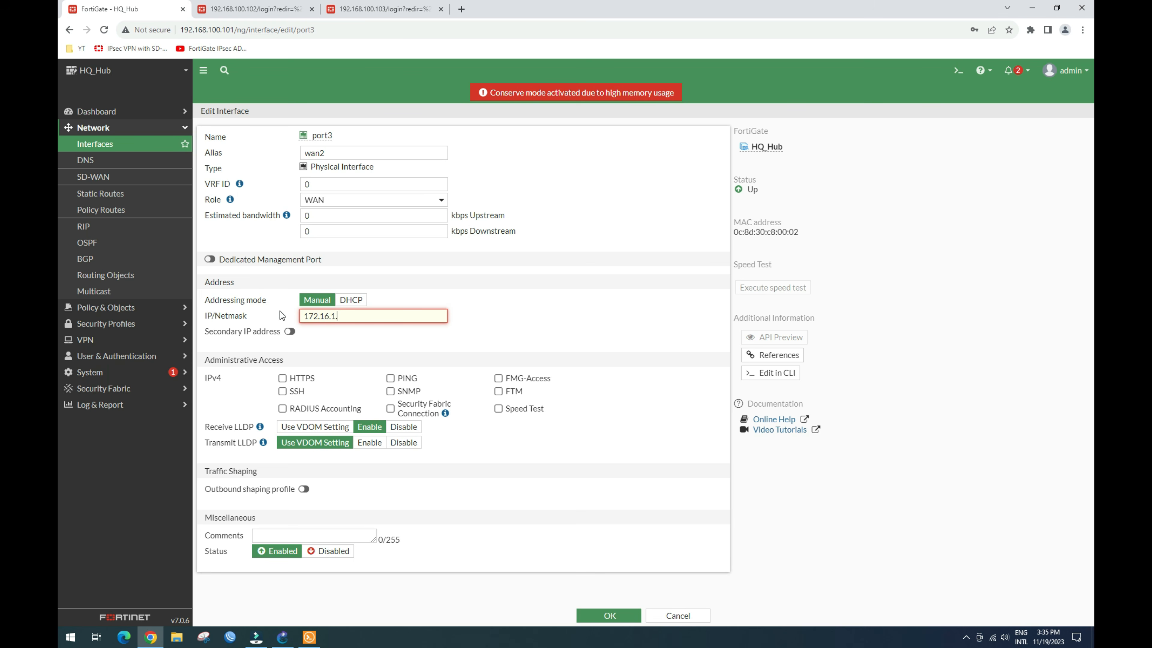
type("72.16.1.2/24")
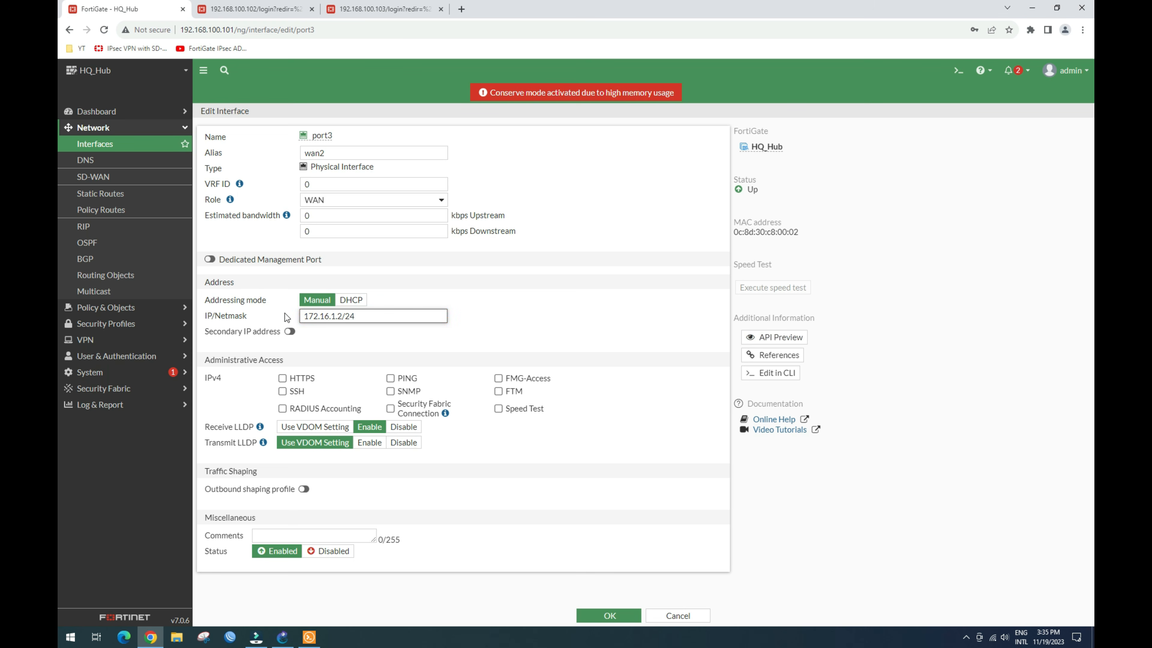
left_click(389, 378)
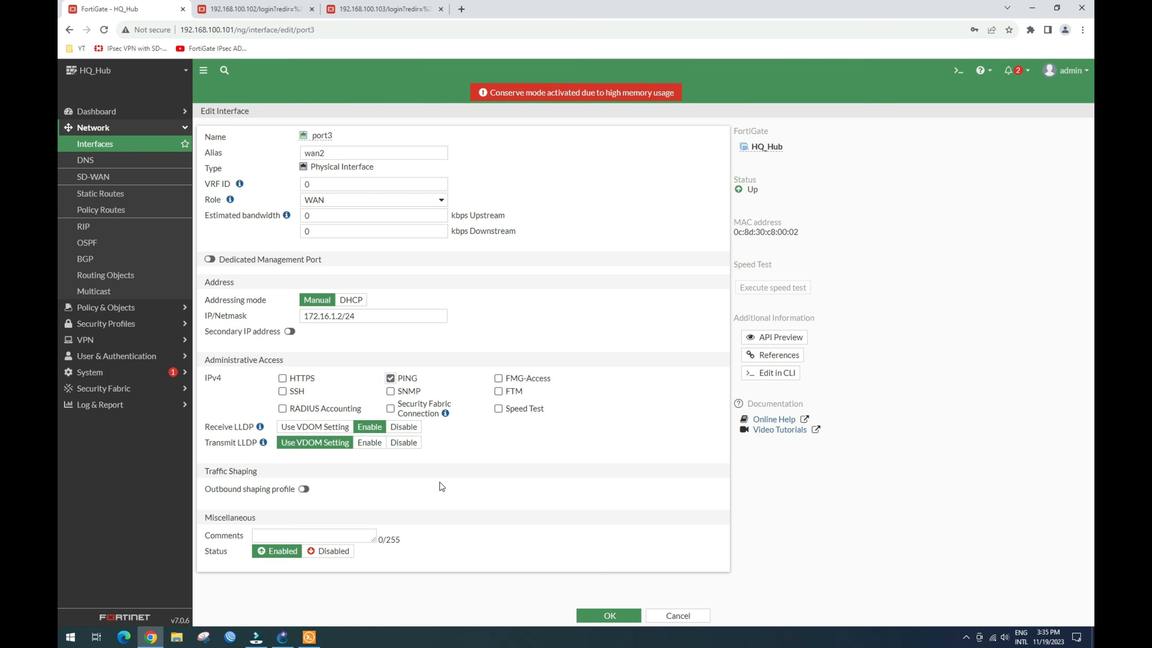
triple_click(363, 315)
key("ctrl+c")
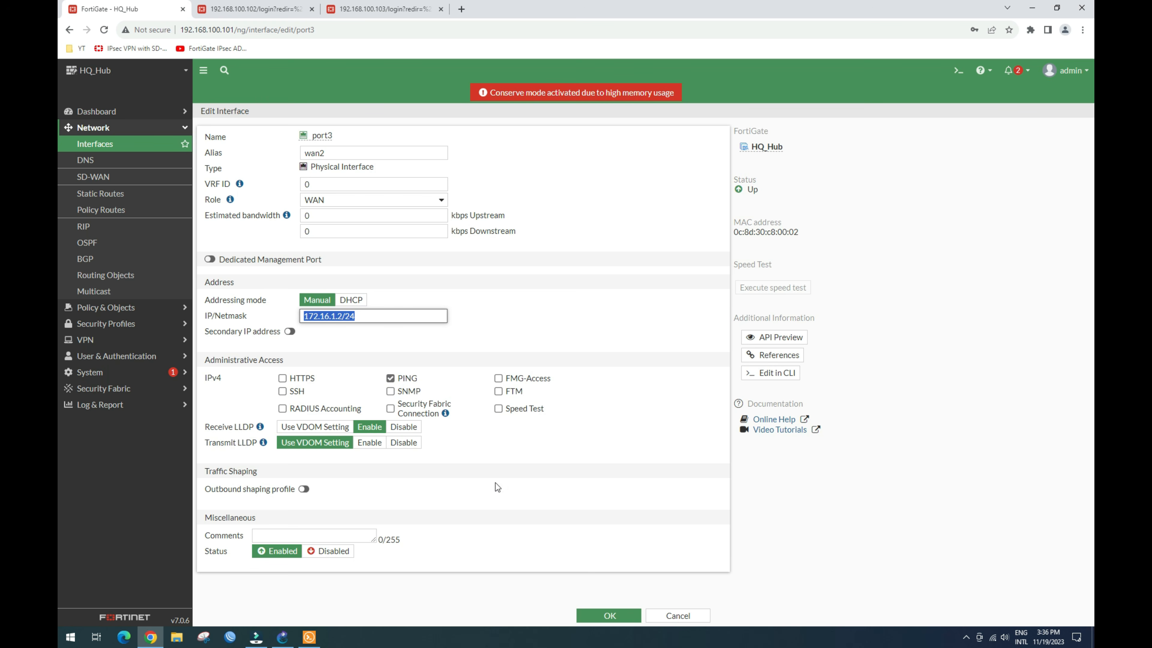
left_click(610, 613)
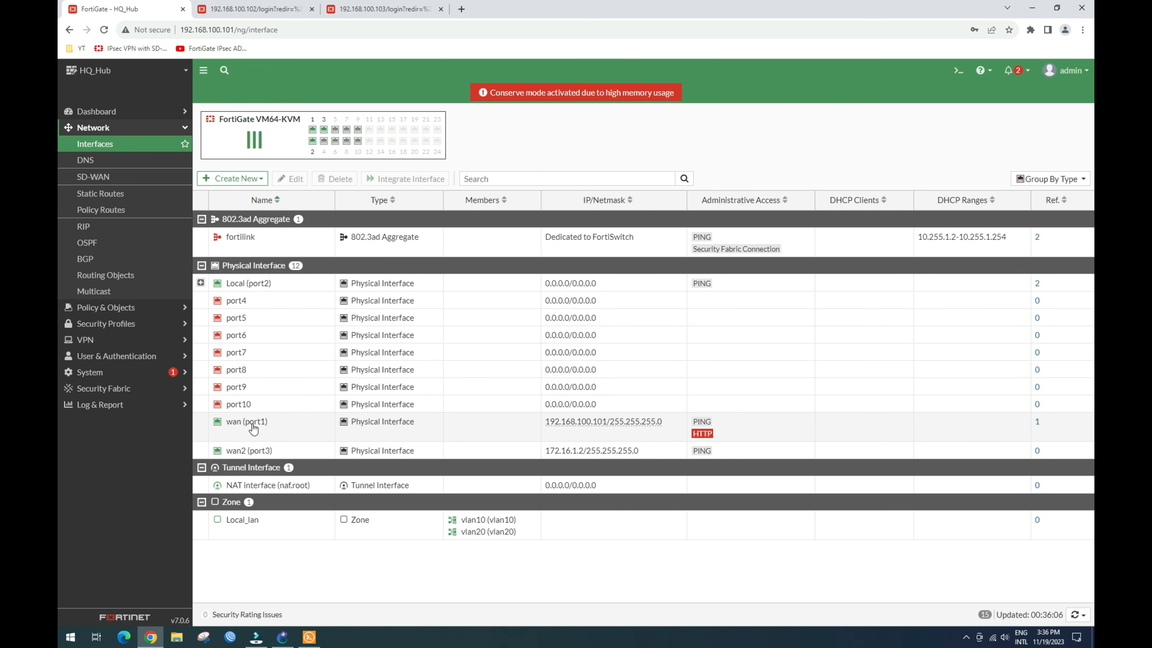
Step: Create a static route via gateway 172.16.1.1 on wan2 (port3), then go back to Interfaces
left_click(121, 195)
left_click(229, 114)
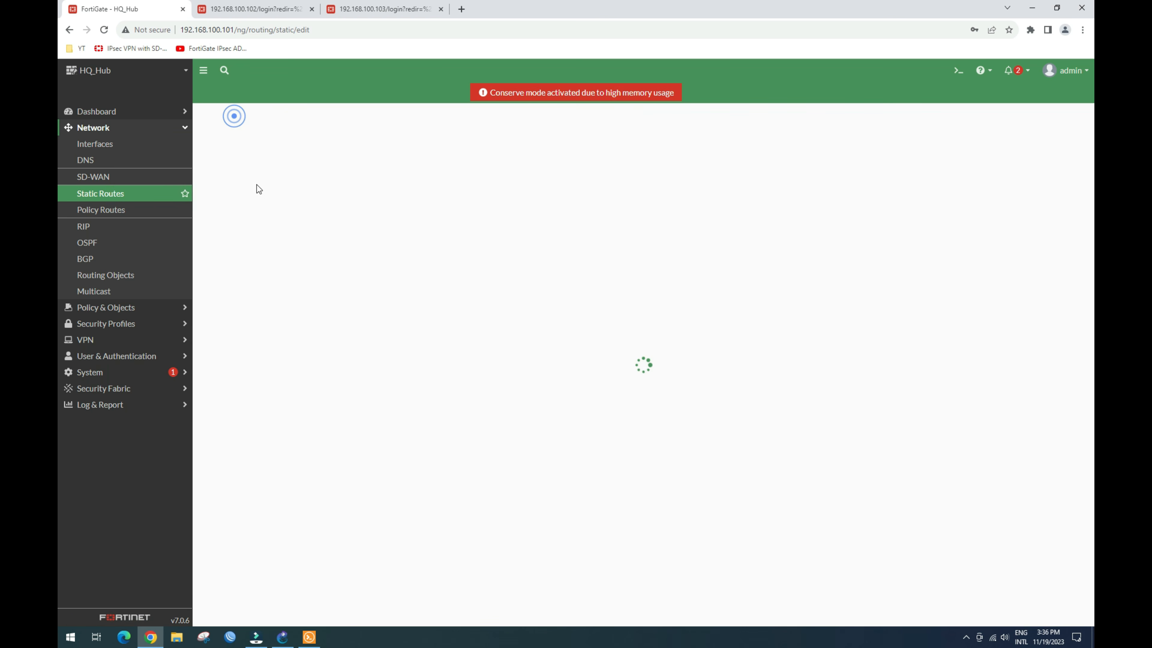
left_click(366, 166)
left_click_drag(351, 167, 286, 173)
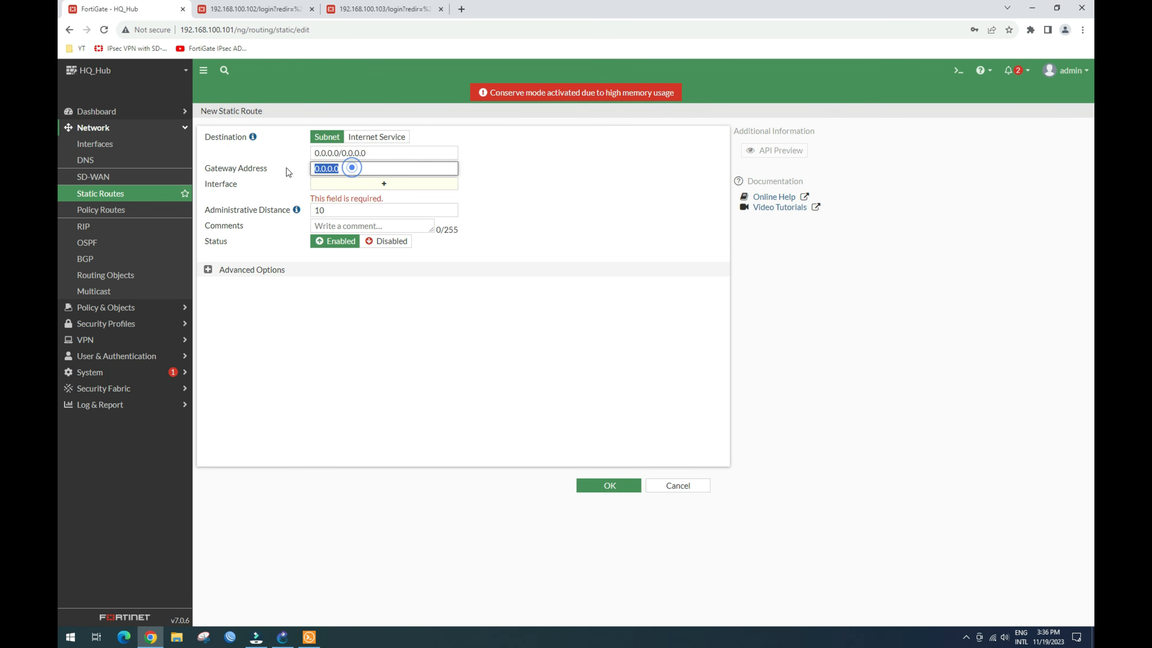
key("ctrl+v")
left_click(384, 183)
left_click(496, 328)
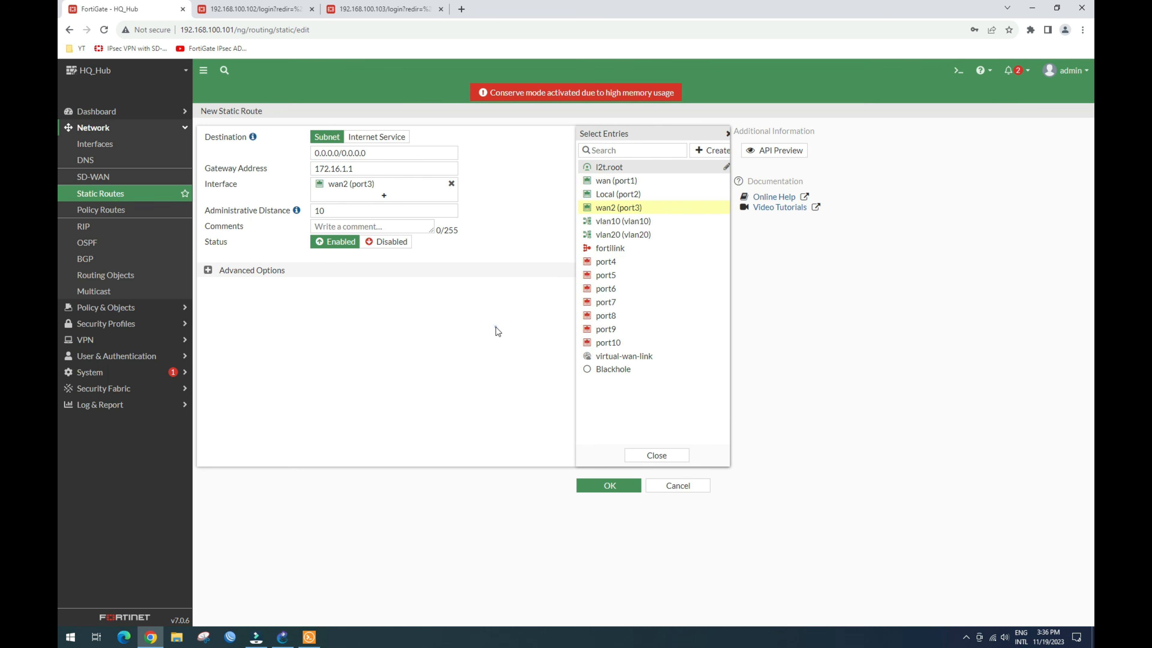
left_click(608, 485)
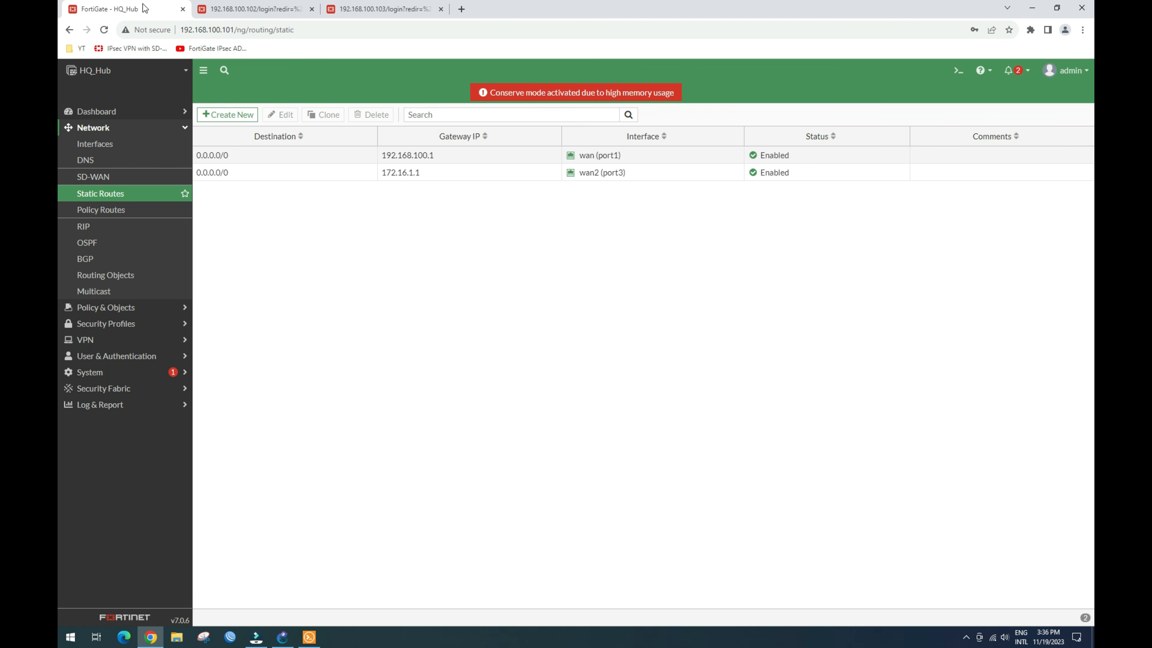
left_click(100, 144)
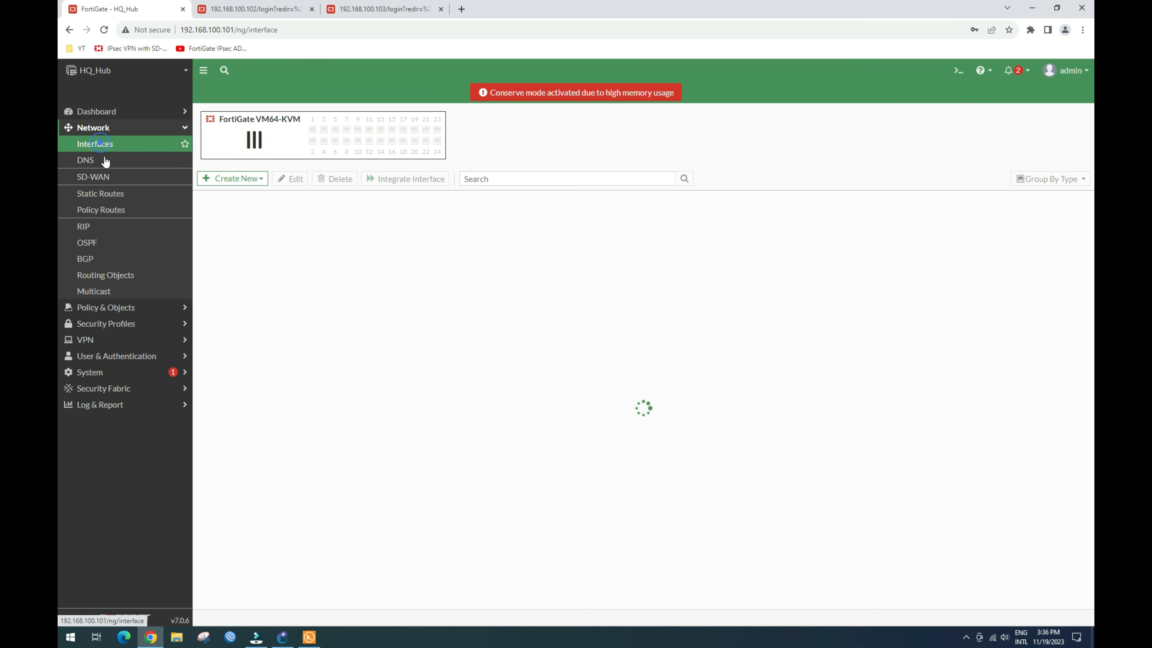
Step: Log in to the Site_A_spoke firewall with the admin username and its password
left_click(272, 10)
left_click(548, 344)
type("admin")
key("Tab")
type("fortinet")
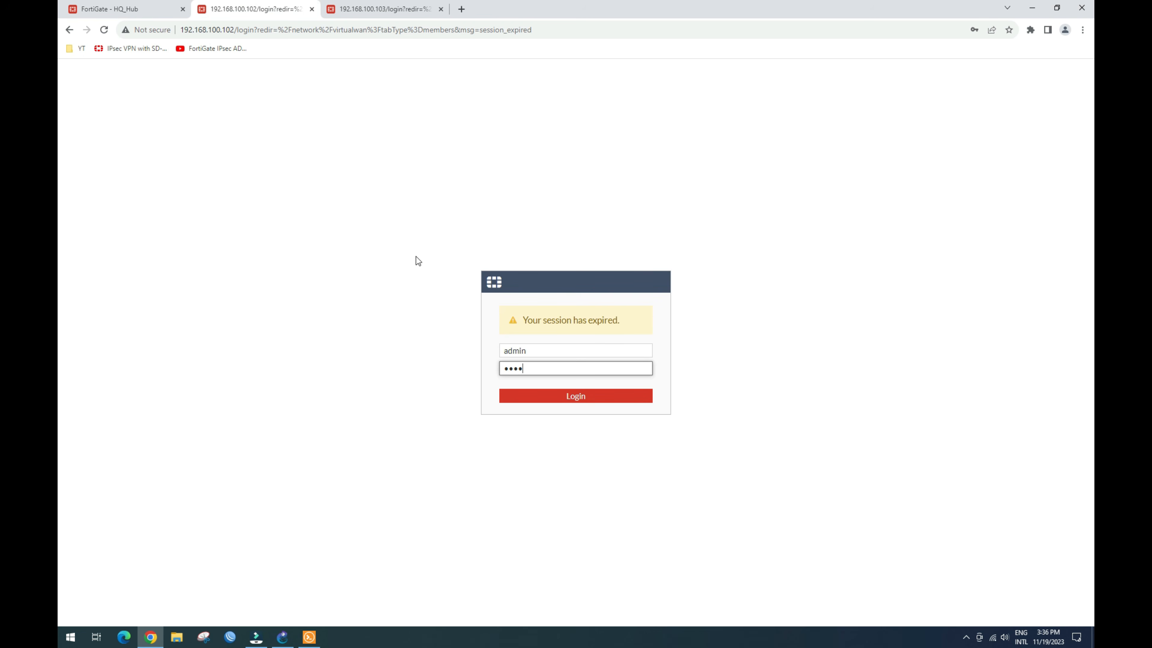
key("Return")
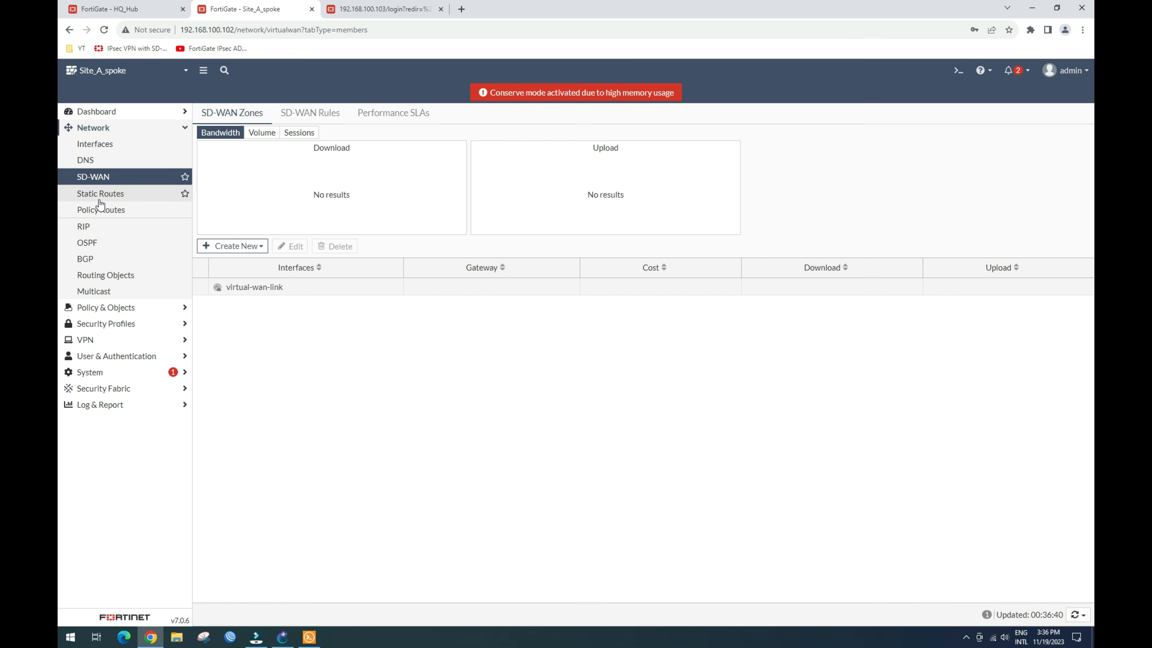
Step: Make port3 alias wan2 with WAN role, address 172.16.2.2/24 and PING allowed
left_click(97, 144)
left_click(237, 302)
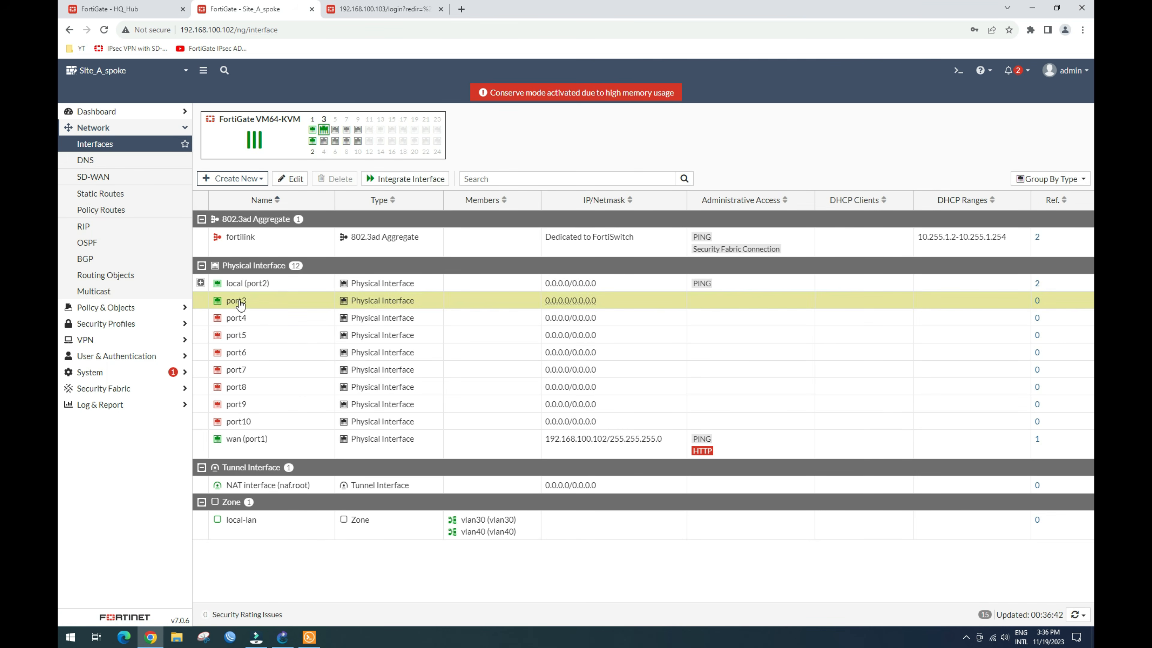
left_click(291, 178)
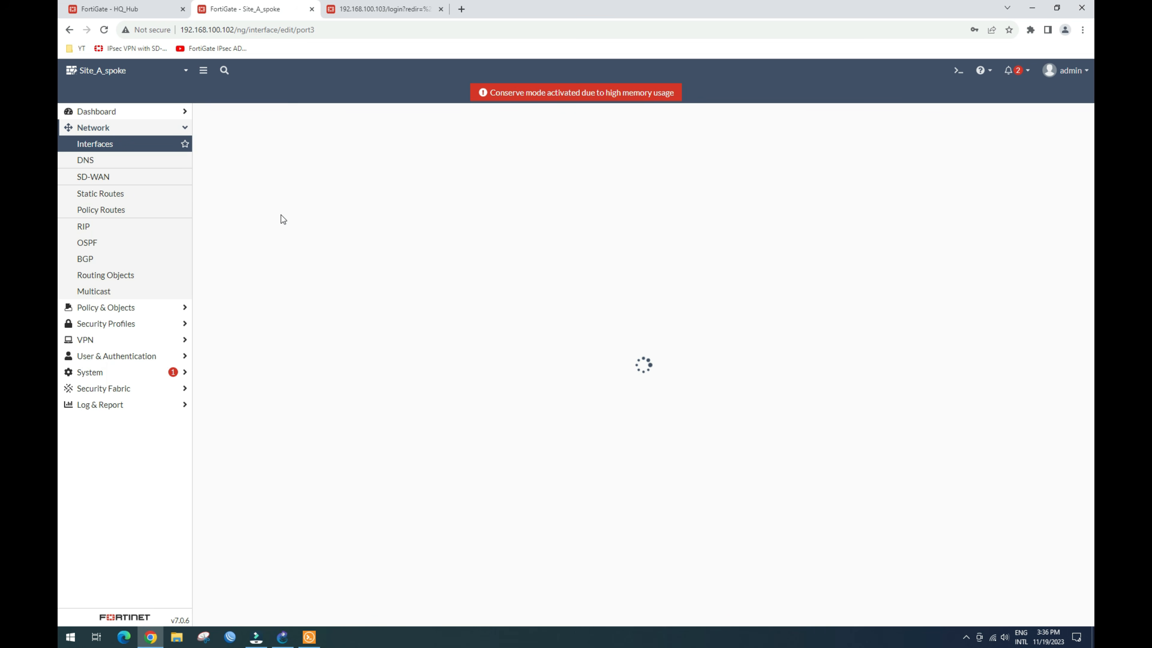
left_click(290, 153)
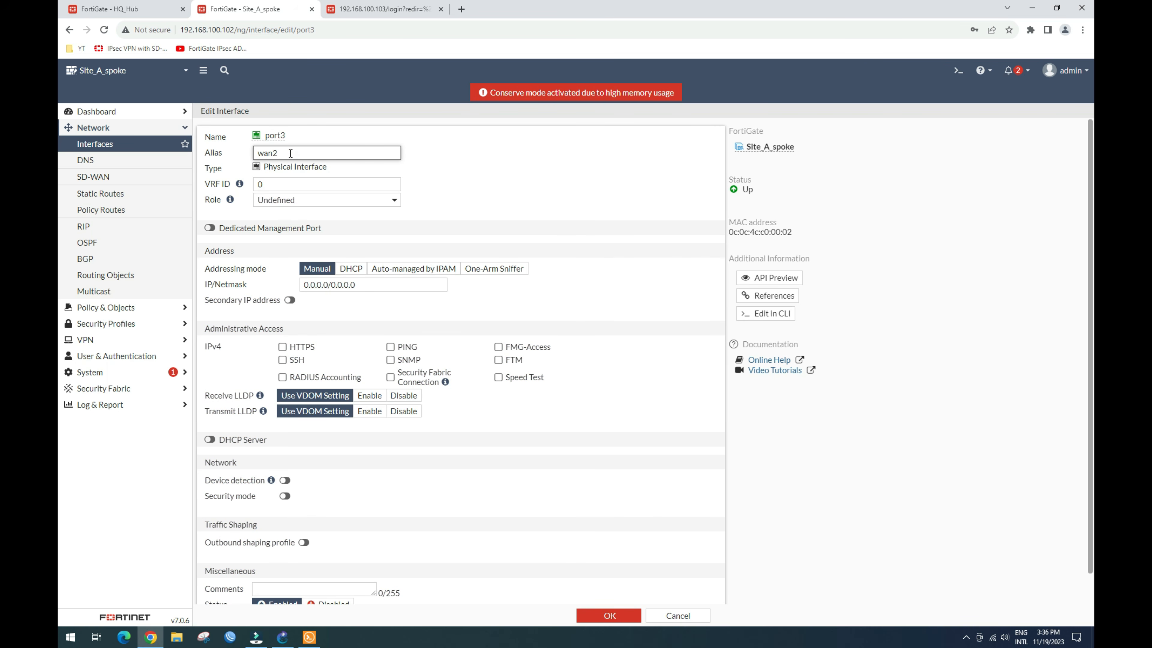
left_click(341, 200)
left_click(350, 226)
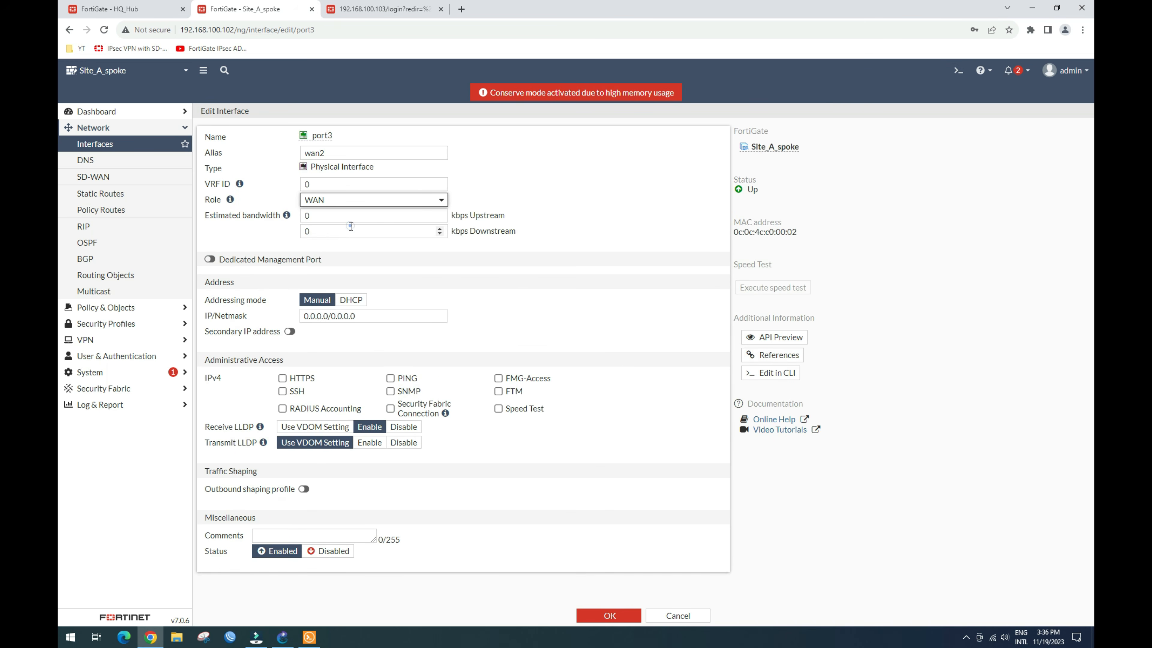
left_click(362, 314)
key("ctrl+v")
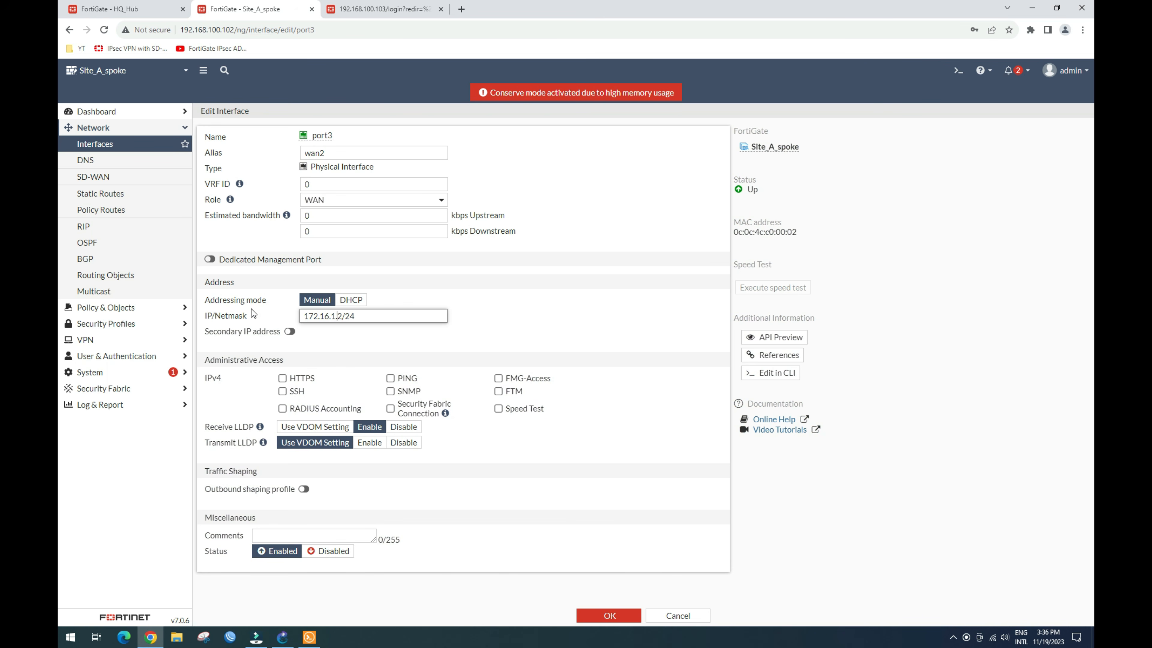
key("Left")
key("Left")
key("Left")
key("Left")
key("Left")
key("BackSpace")
type("2")
left_click(390, 378)
left_click(608, 615)
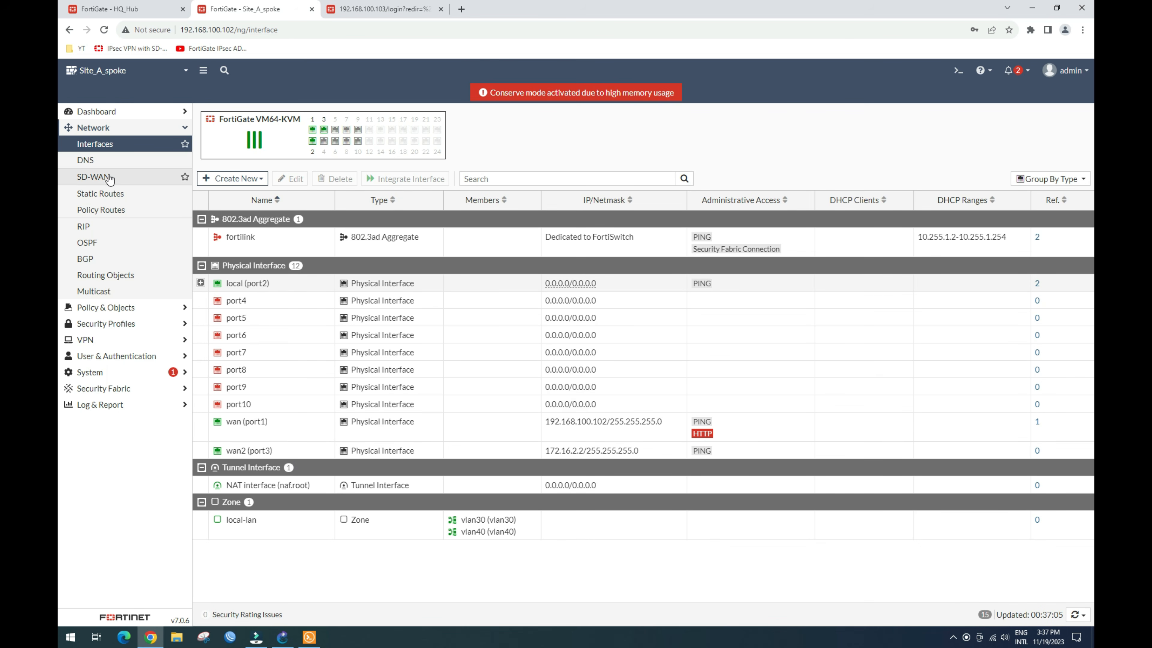
Step: Add a default static route via gateway 172.16.2.1 out wan2 (port3)
left_click(108, 193)
left_click(233, 116)
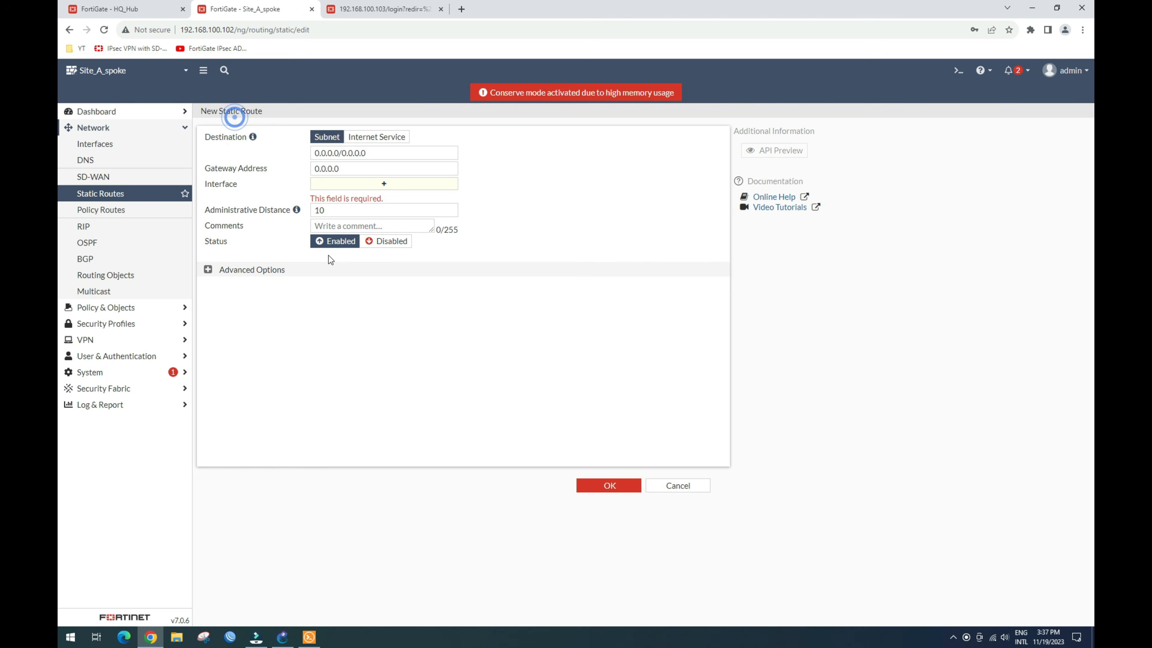
double_click(369, 169)
key("ctrl+v")
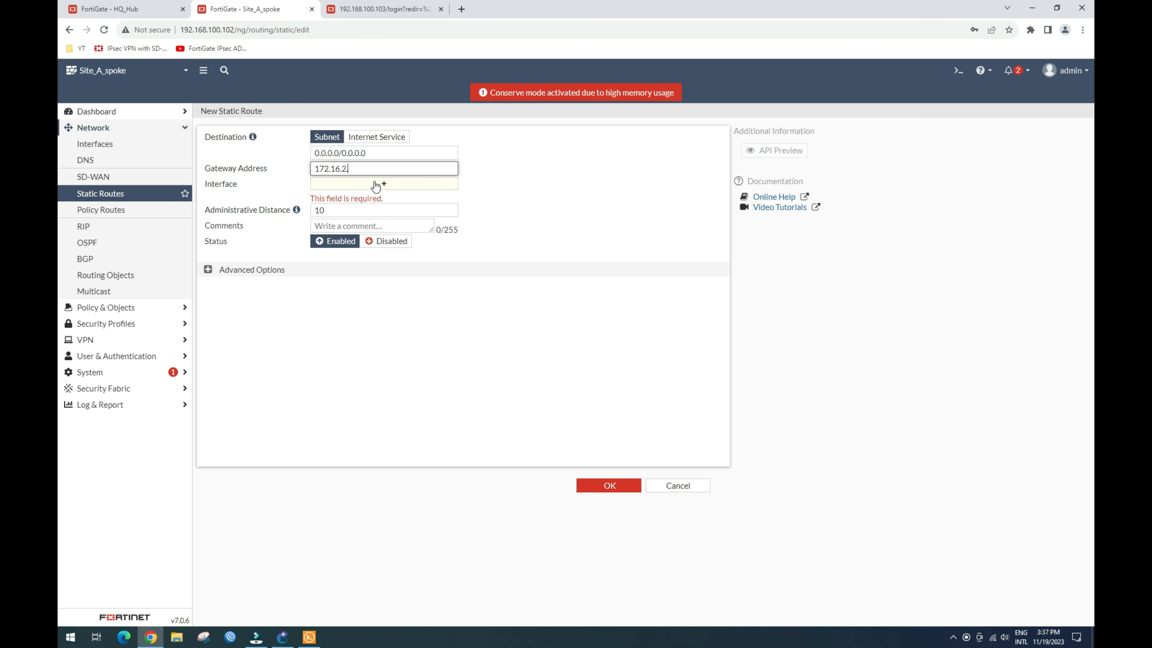
left_click(395, 179)
left_click(525, 217)
left_click(609, 485)
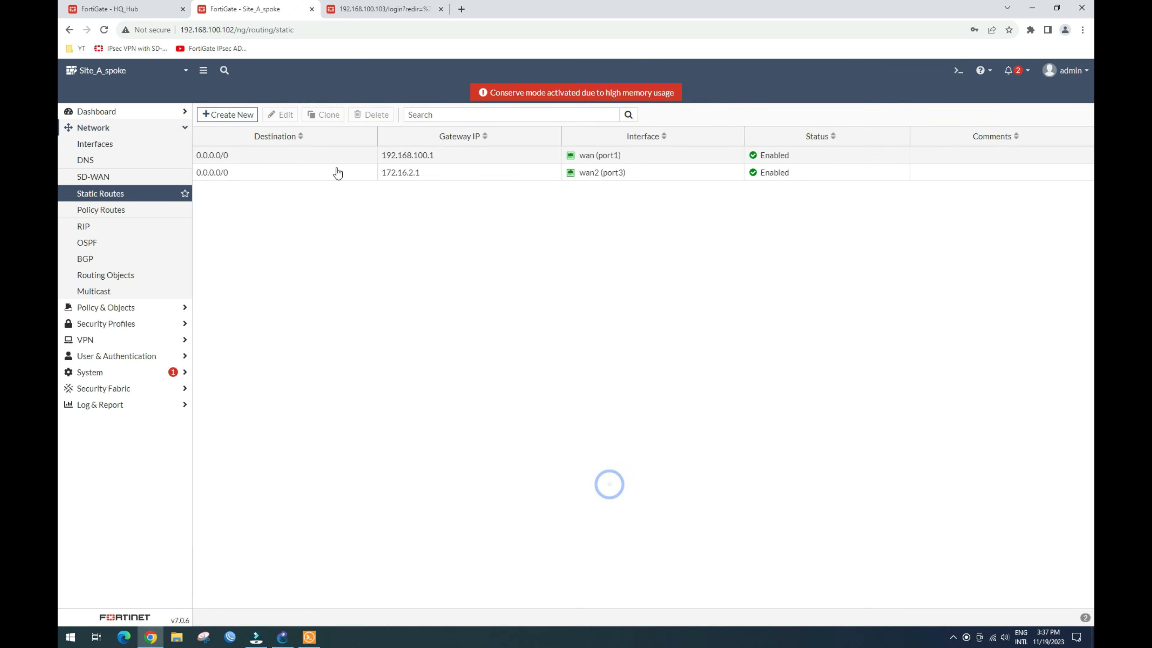
Step: Switch to the 192.168.100.103 firewall session and enter the admin username
left_click(383, 9)
type("admin")
key("Tab")
Step: Finish logging in to Site_B_Spoke and open port3's interface settings
type("••")
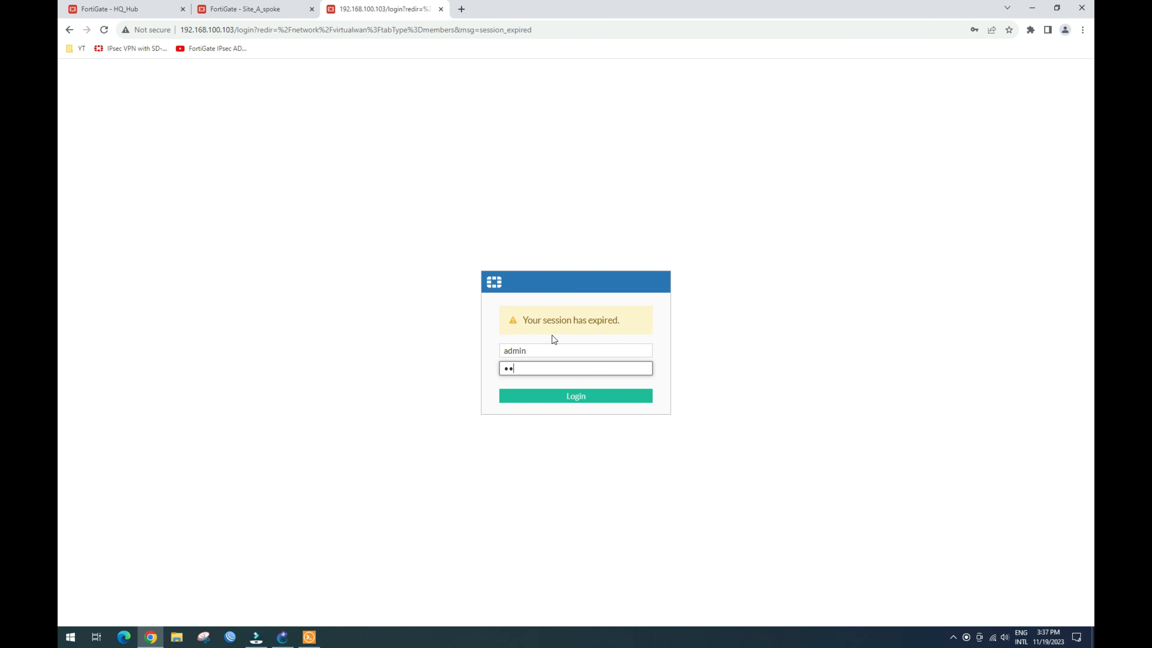
type("••••")
key("Return")
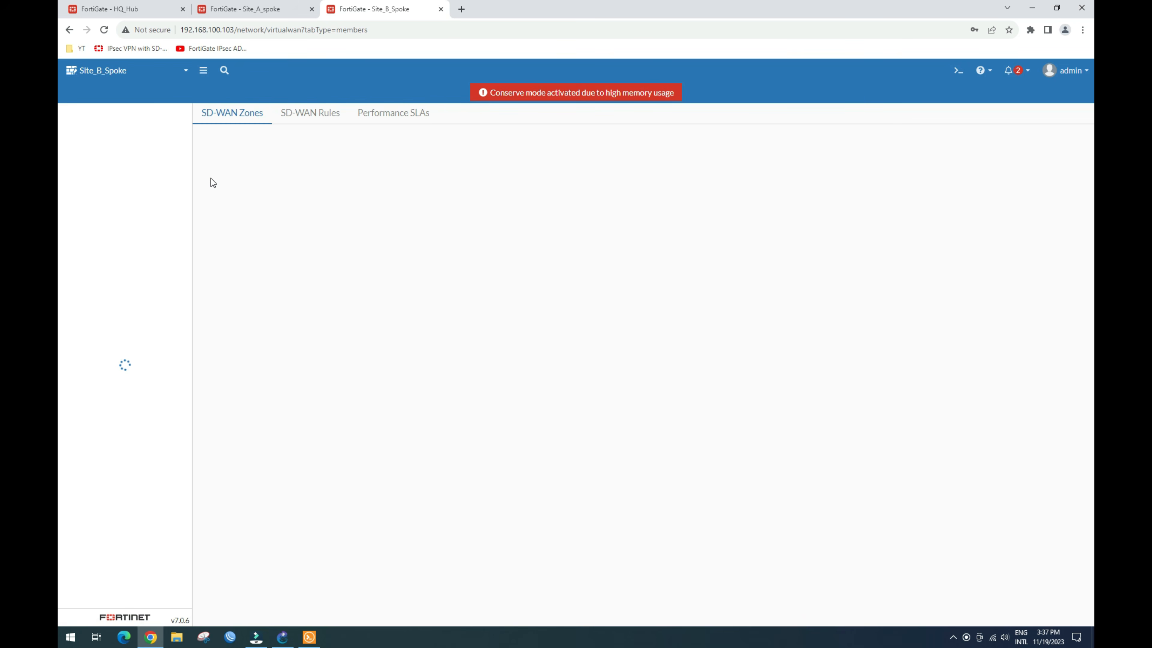
left_click(94, 146)
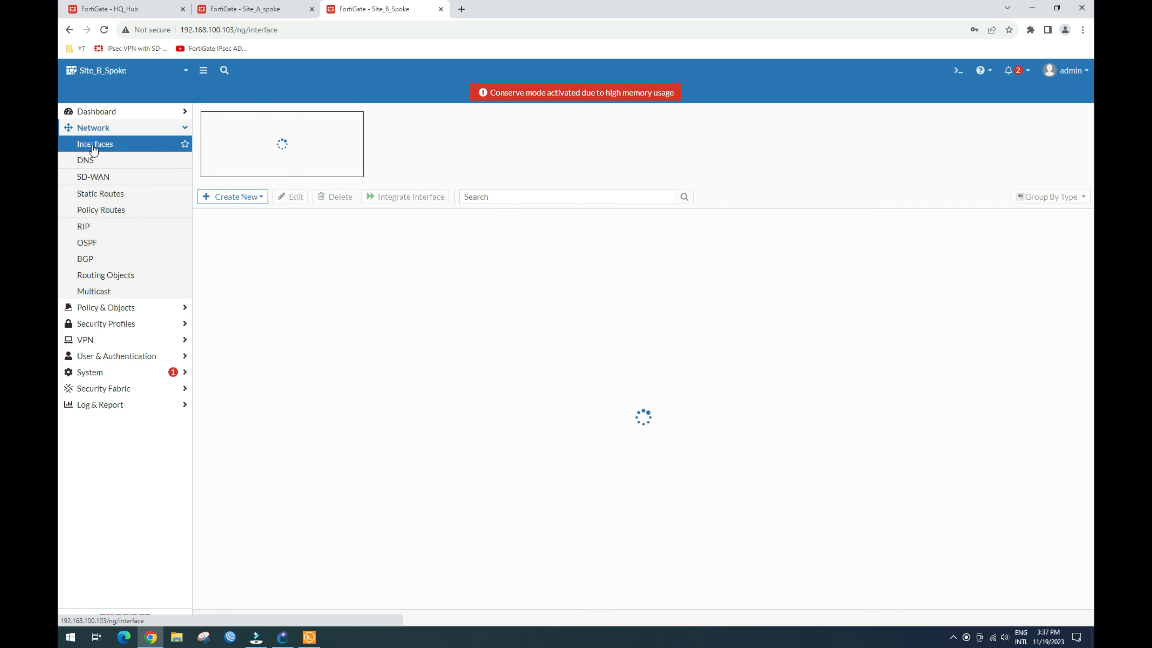
left_click(236, 300)
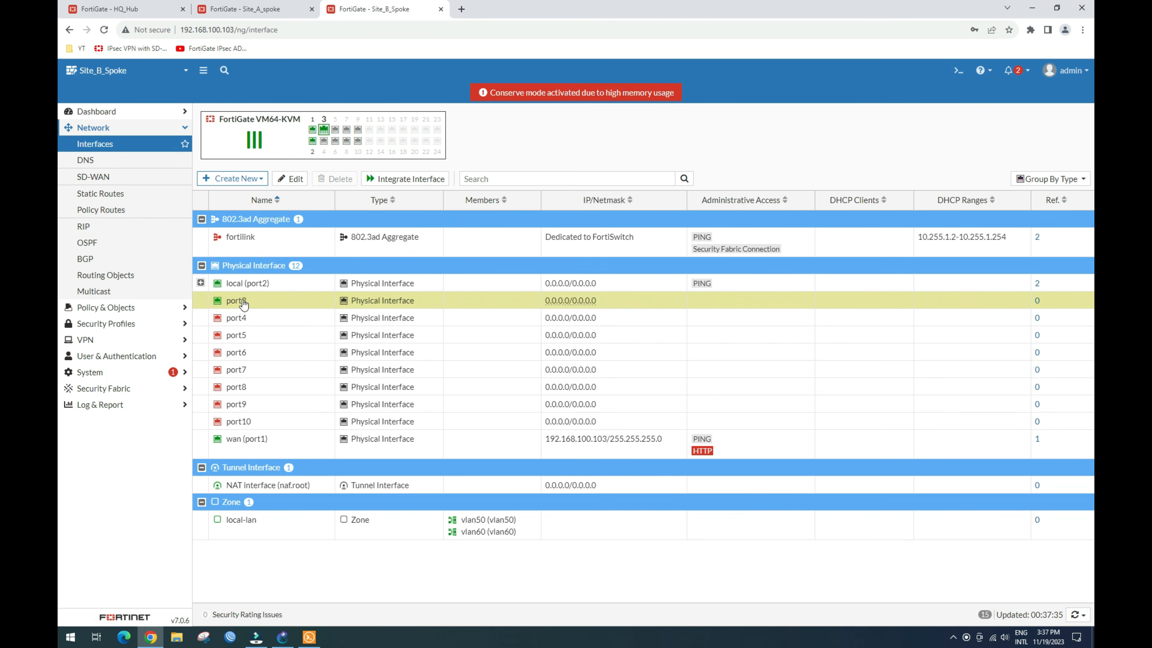
left_click(291, 178)
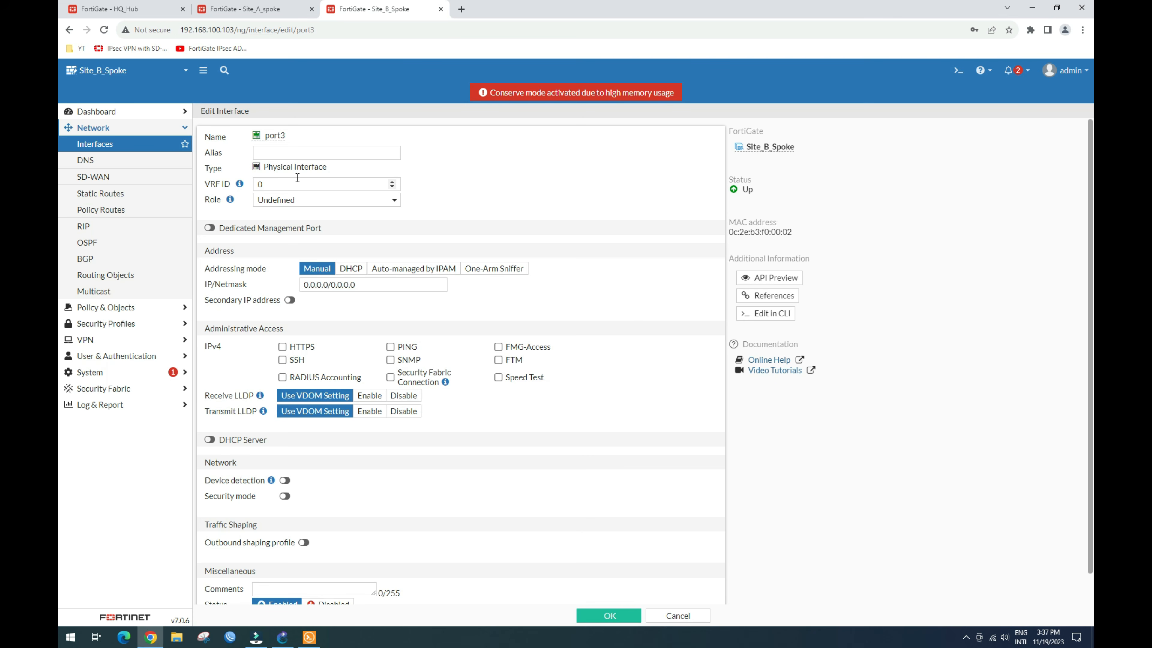
Step: Set port3 alias wan2, WAN role, address 172.16.3.2/24 and allow PING
left_click(305, 151)
type("wa")
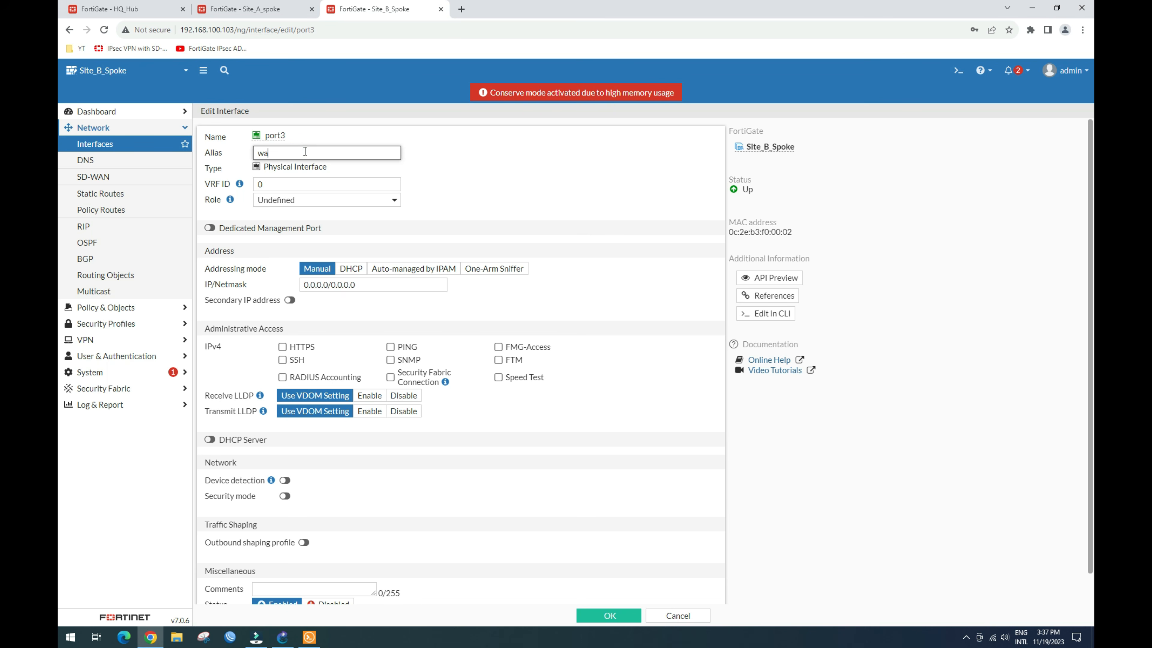
type("n2")
left_click(341, 201)
left_click(333, 225)
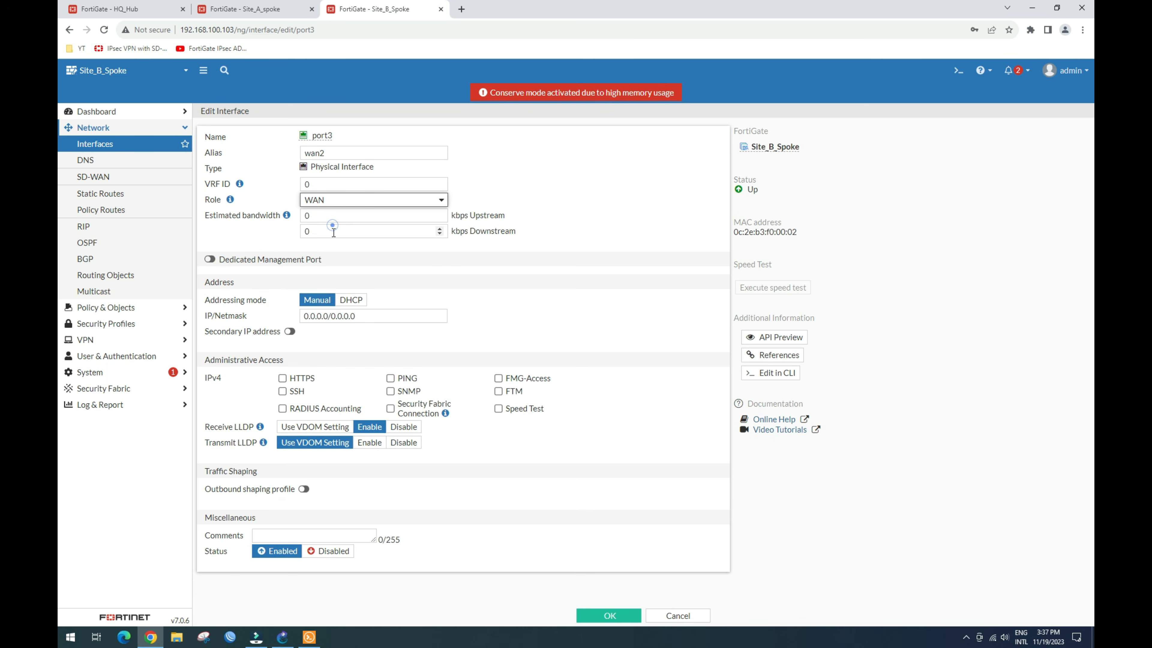
triple_click(360, 316)
type("172.16.1.2/24")
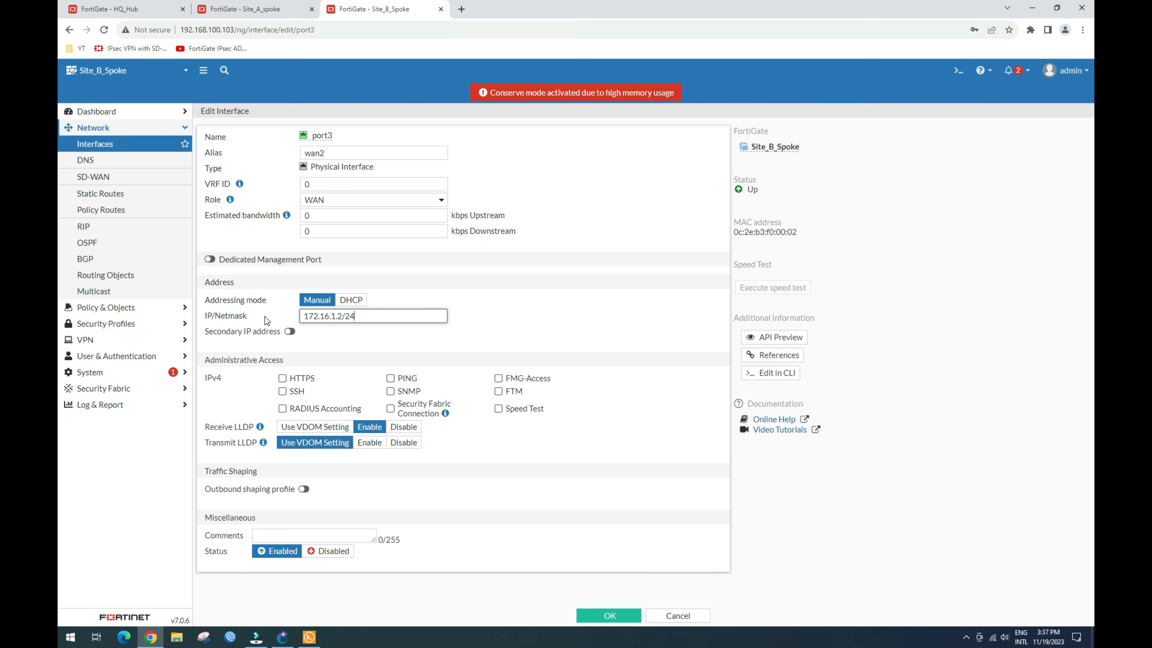
key("BackSpace")
type("3")
left_click(390, 378)
left_click(602, 612)
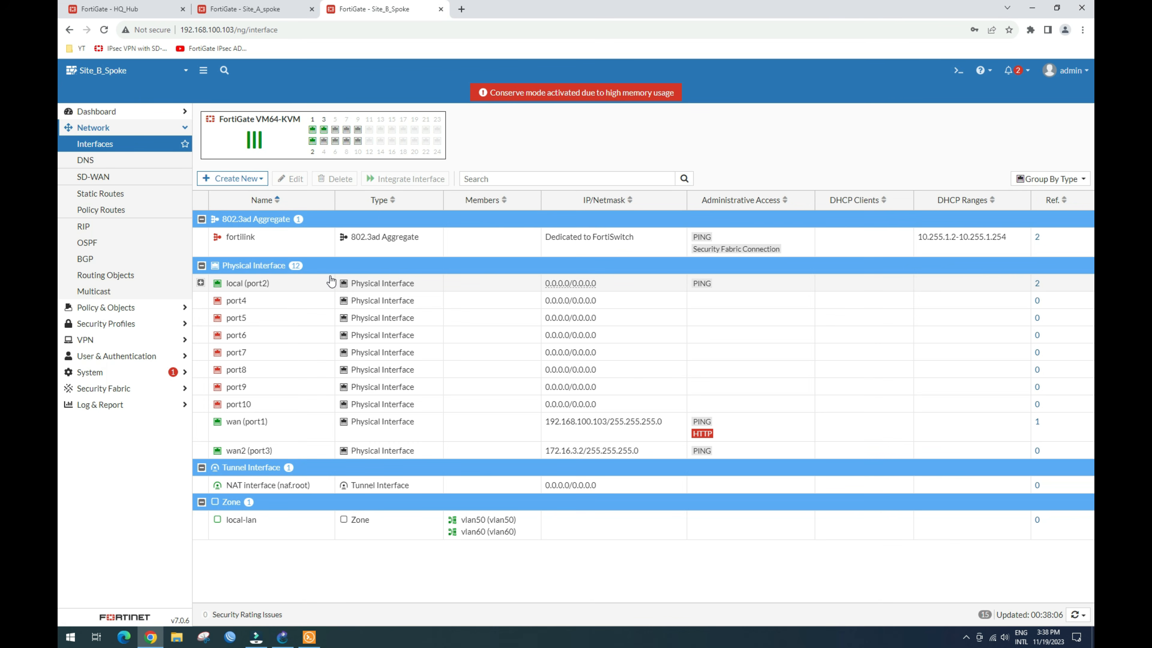
Step: Add a default static route via gateway 172.16.3.1 out wan2 (port3)
left_click(116, 194)
left_click(222, 118)
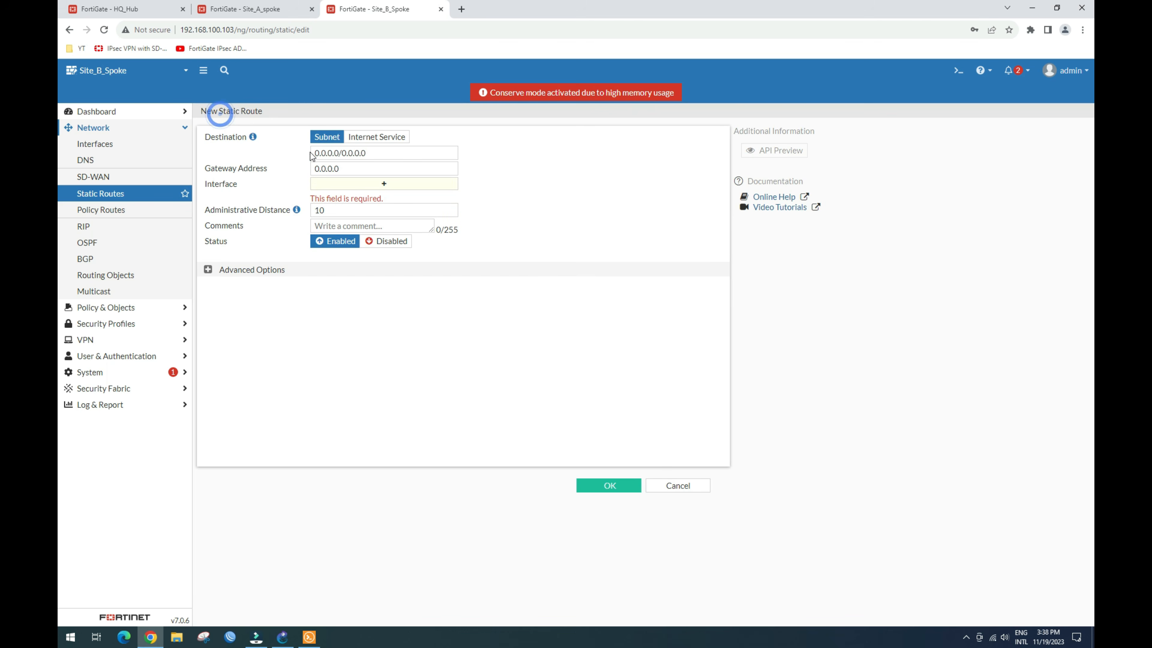
double_click(342, 169)
type("172.16.1.2/24")
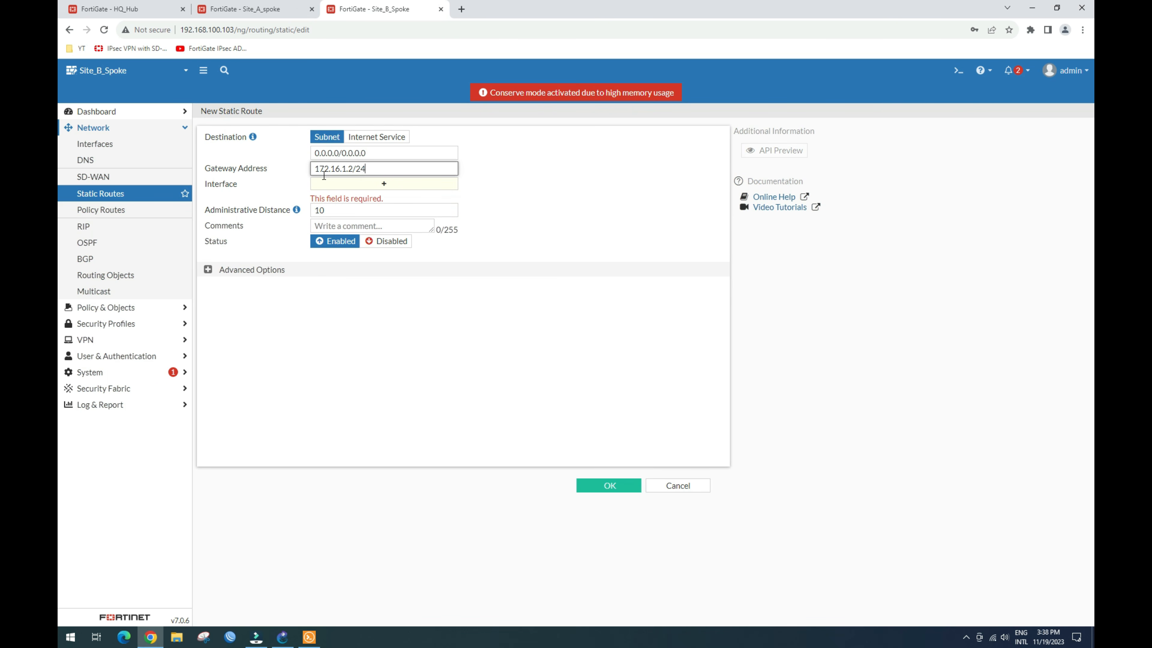
key("BackSpace")
key("BackSpace")
key("BackSpace")
key("BackSpace")
key("BackSpace")
left_click(325, 183)
left_click(452, 323)
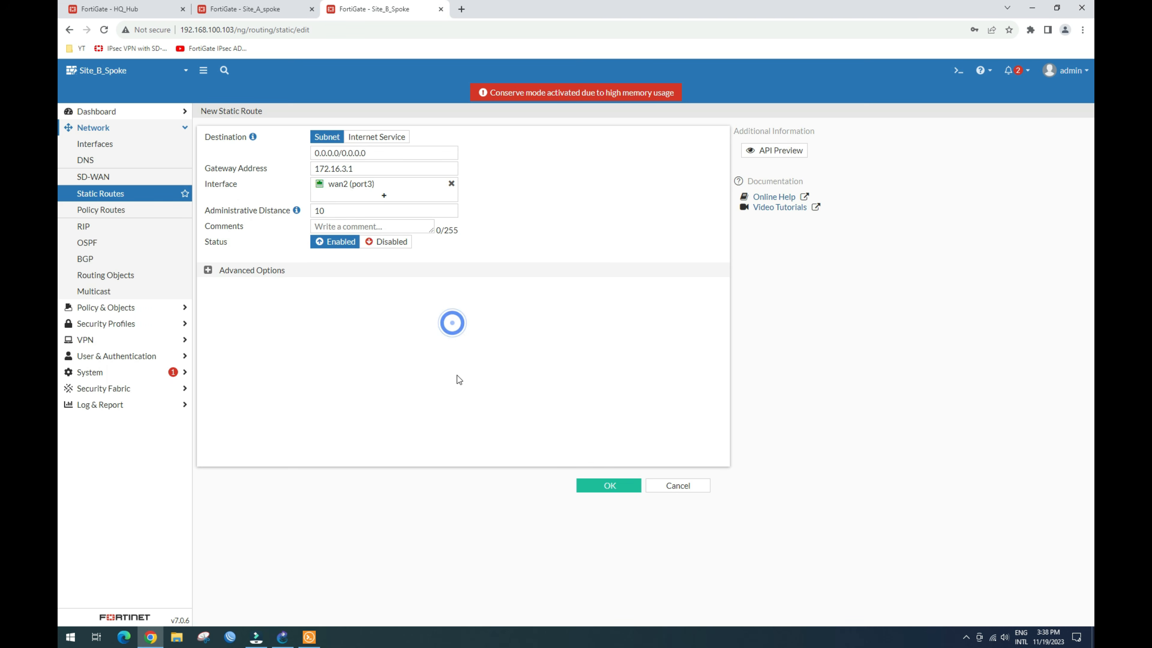
left_click(606, 484)
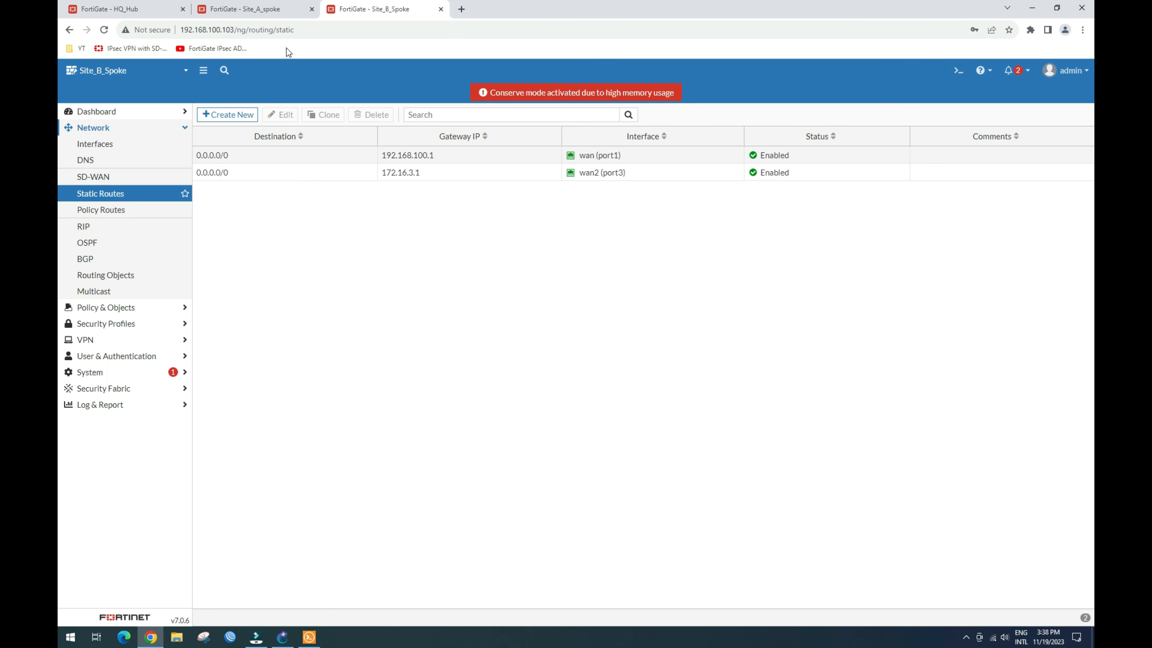
Step: Review the GNS3 lab topology, then return to the HQ_Hub firewall session
left_click(292, 641)
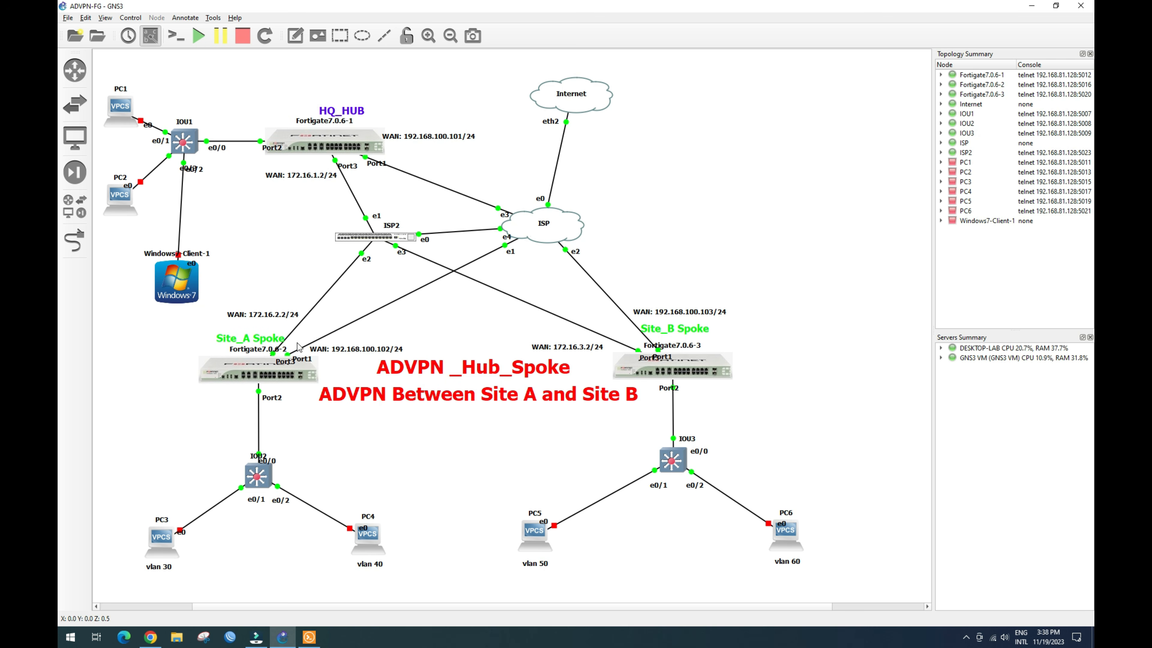
left_click(148, 640)
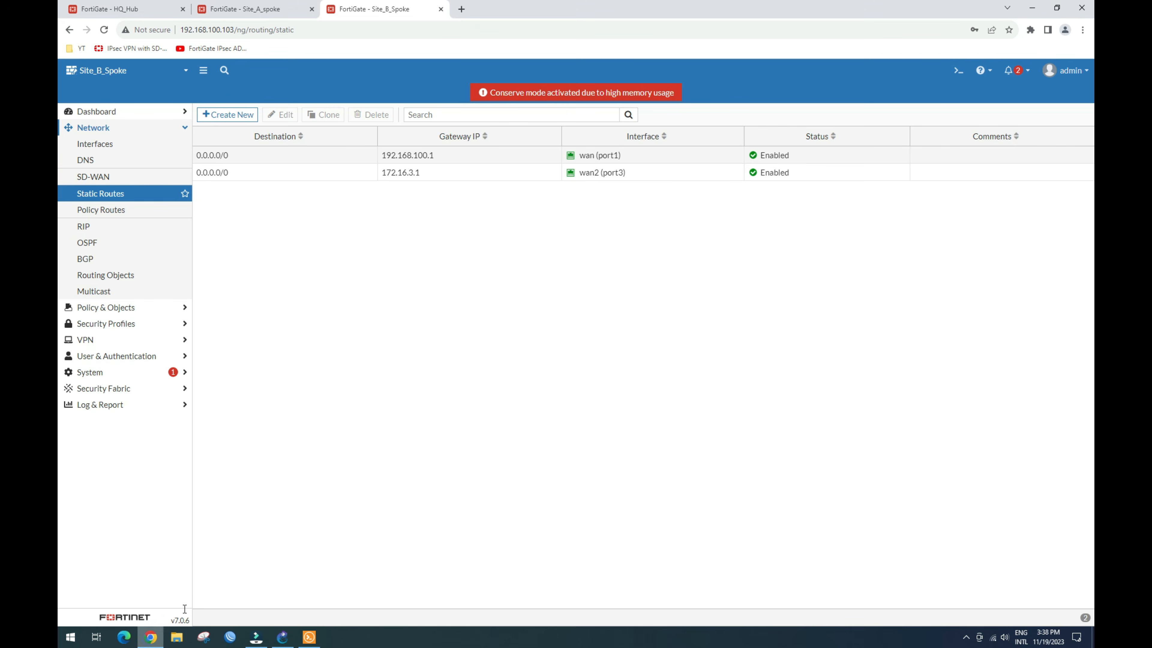
left_click(121, 12)
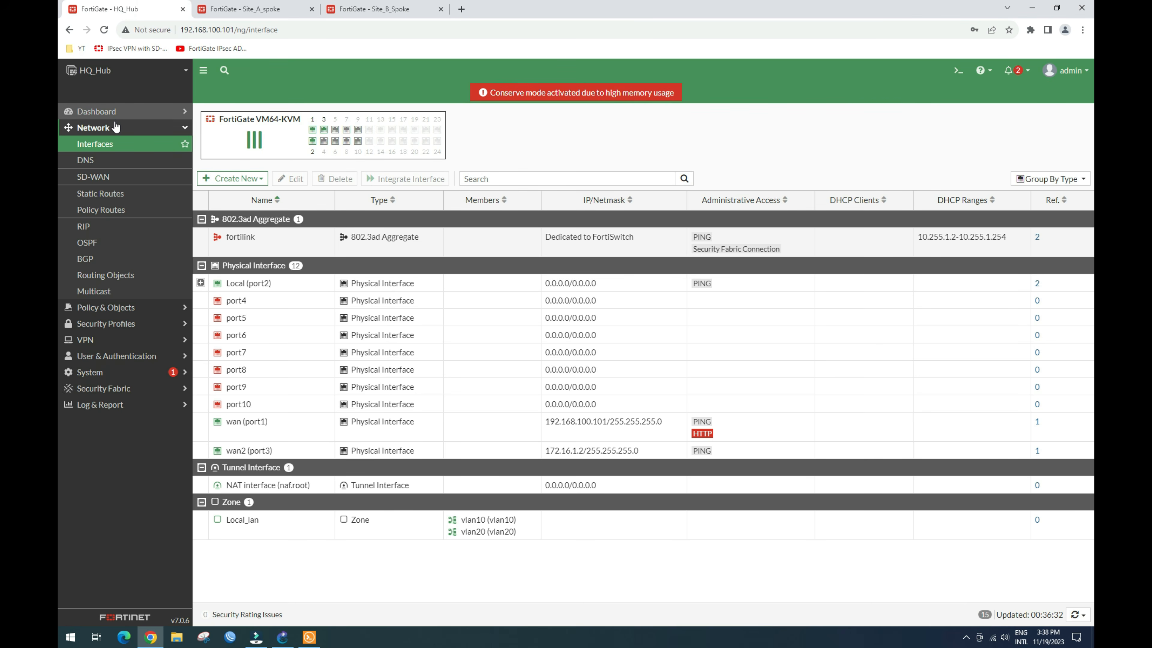
Step: Create an SD-WAN zone named advpn_sdwan on the HQ_Hub SD-WAN Zones page
left_click(99, 178)
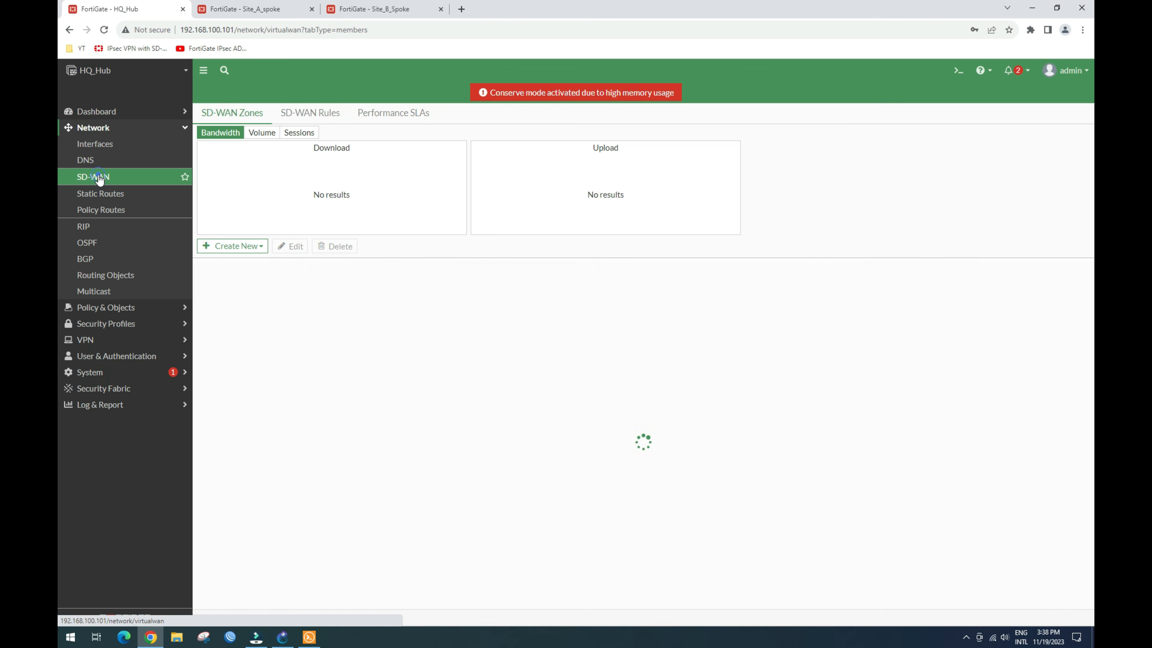
left_click(234, 245)
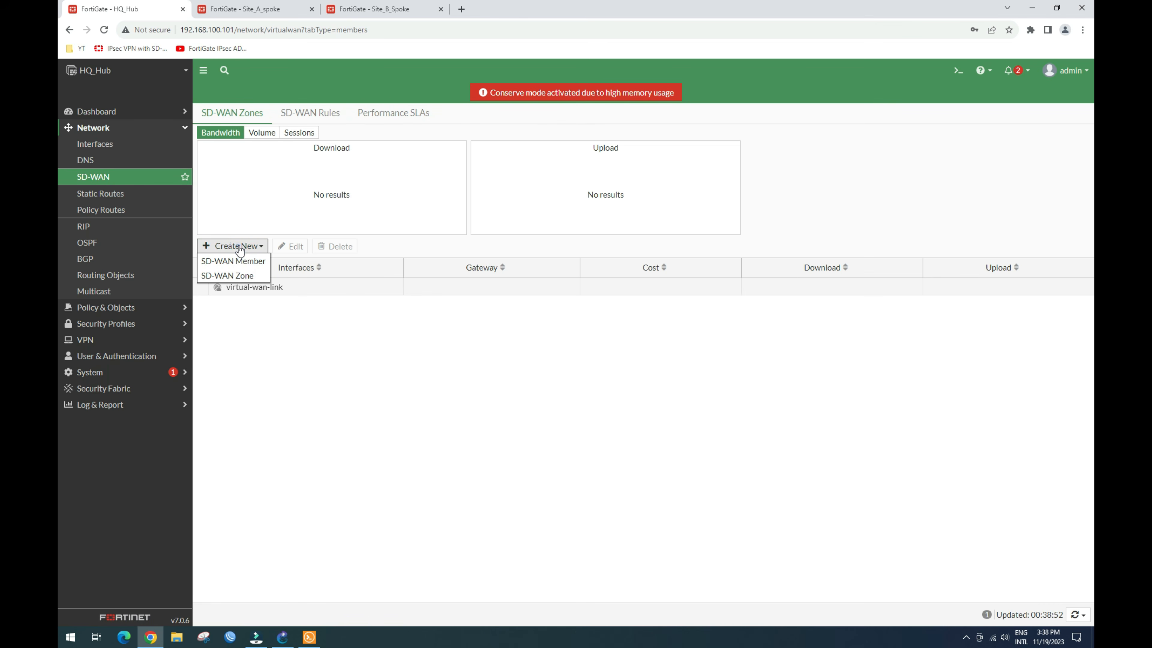
left_click(229, 276)
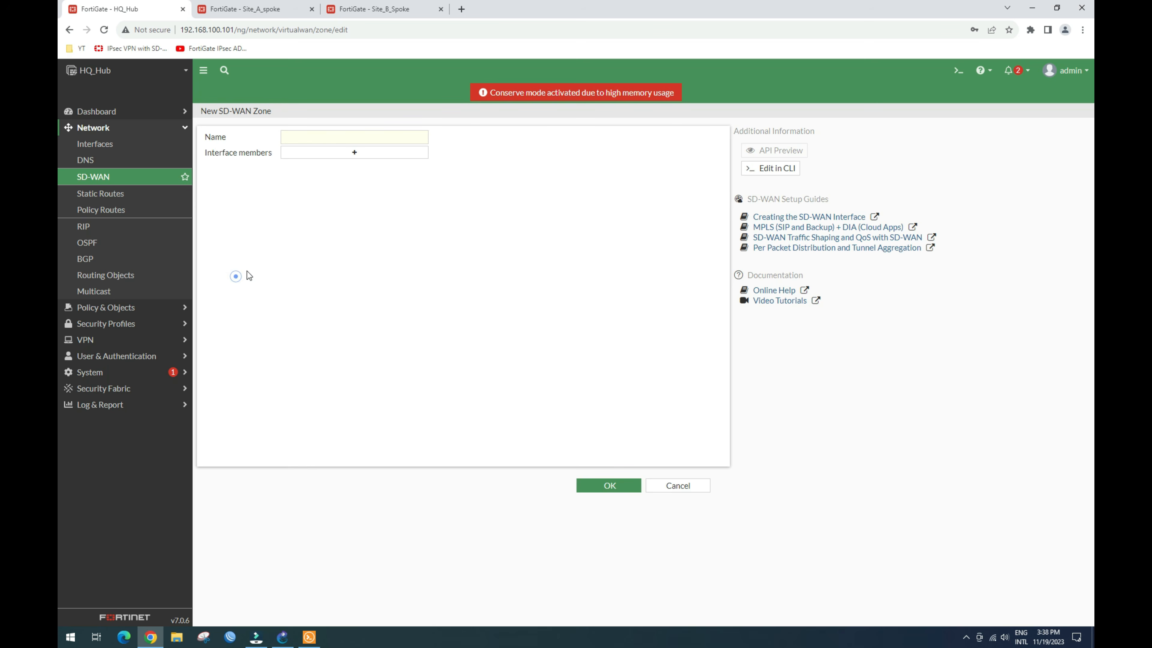
left_click(317, 135)
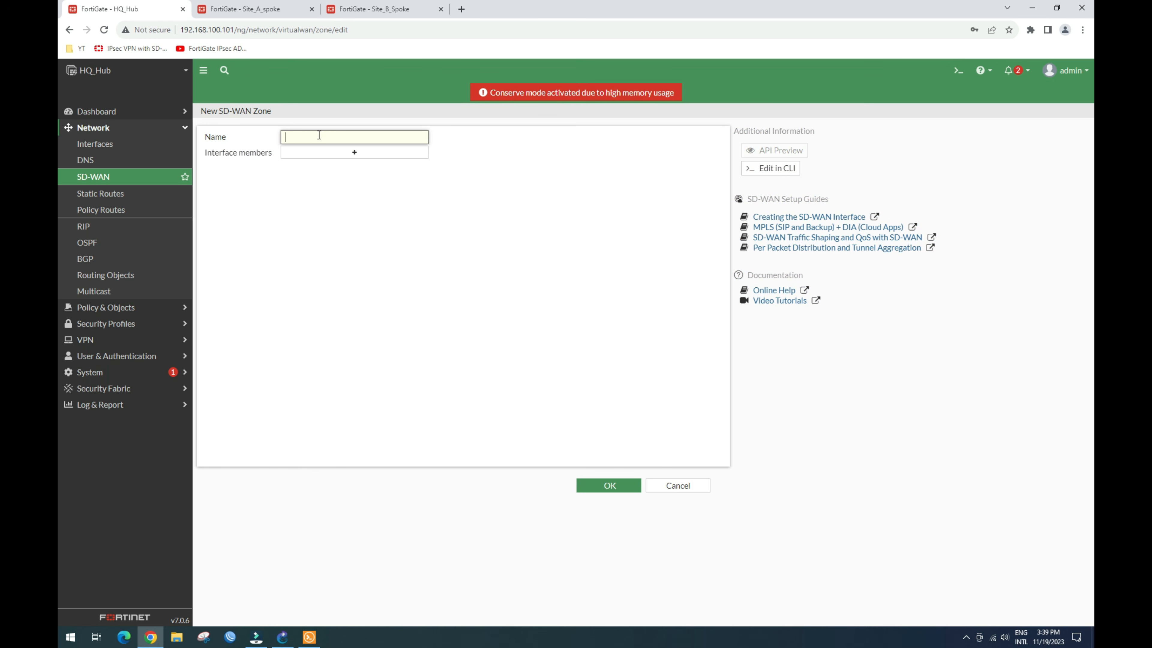
type("ad")
type("vpn_sdwan")
left_click(608, 485)
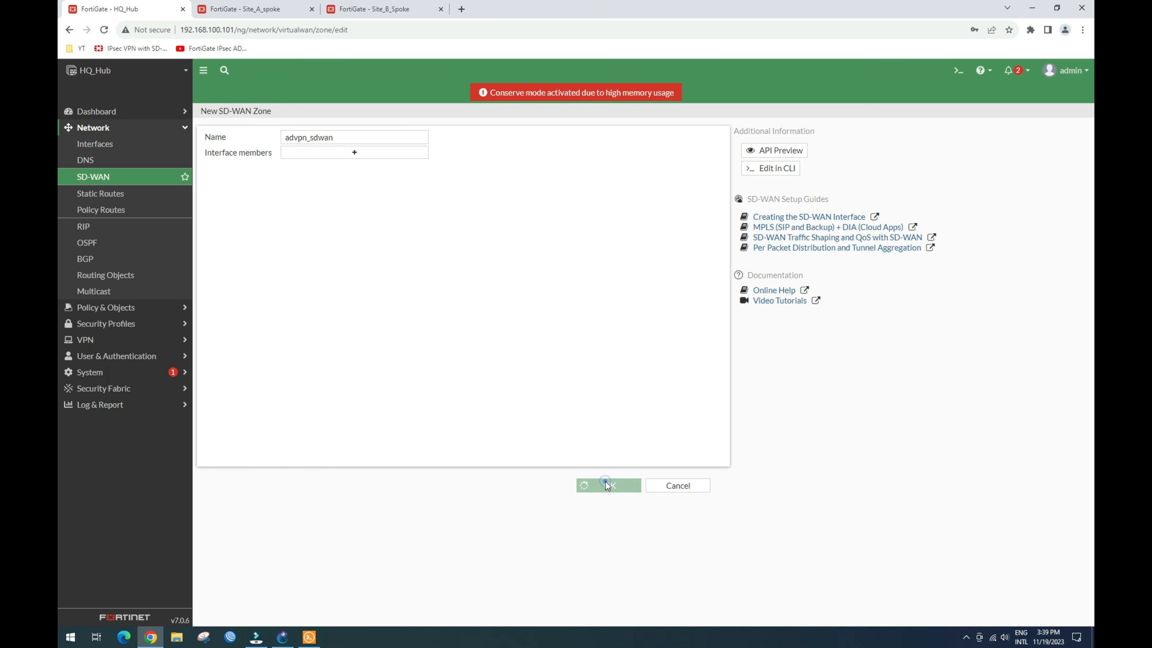
left_click(266, 305)
left_click(248, 245)
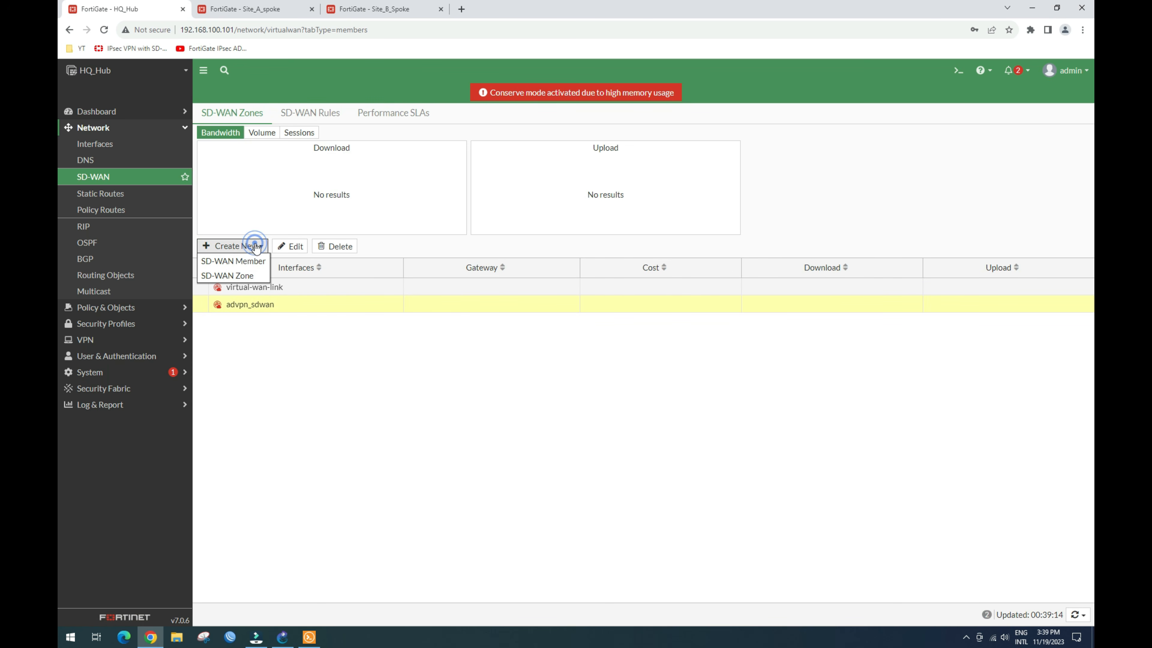
Step: Start an SD-WAN member in zone advpn_sdwan and launch the + VPN wizard for its interface
left_click(233, 261)
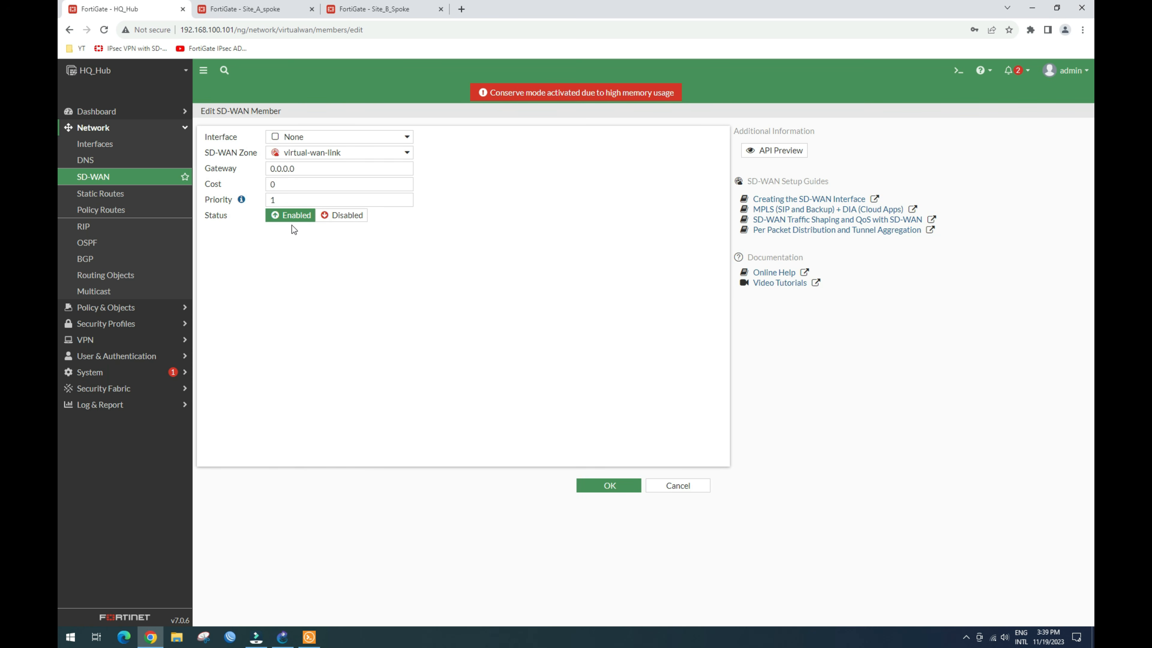
left_click(399, 158)
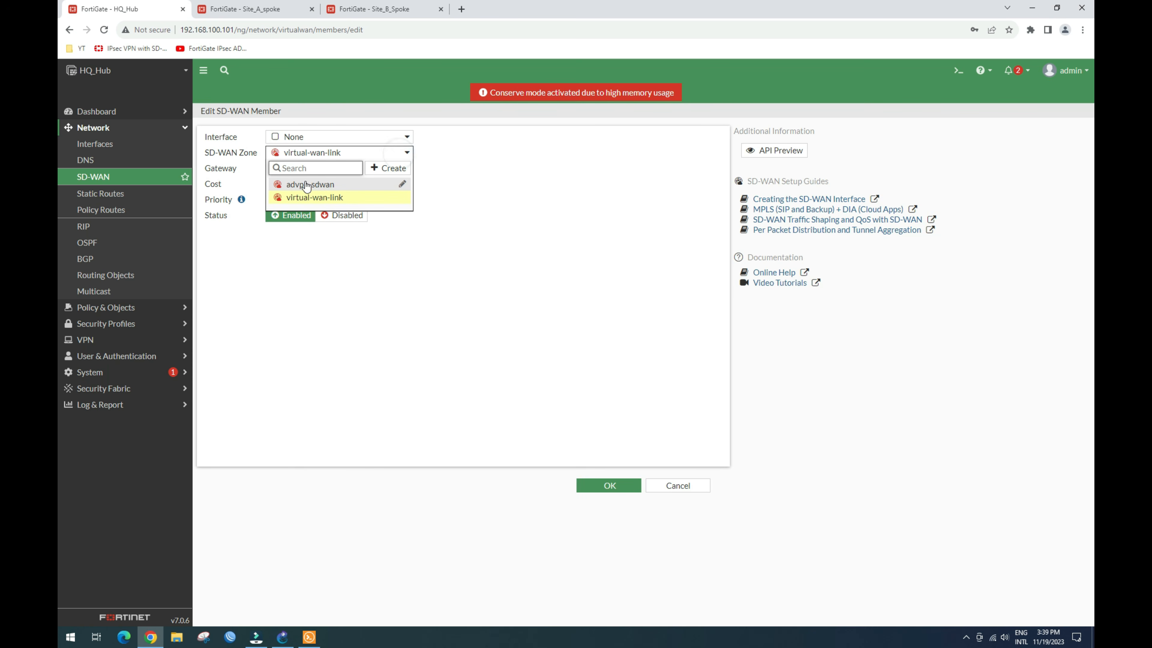
left_click(322, 185)
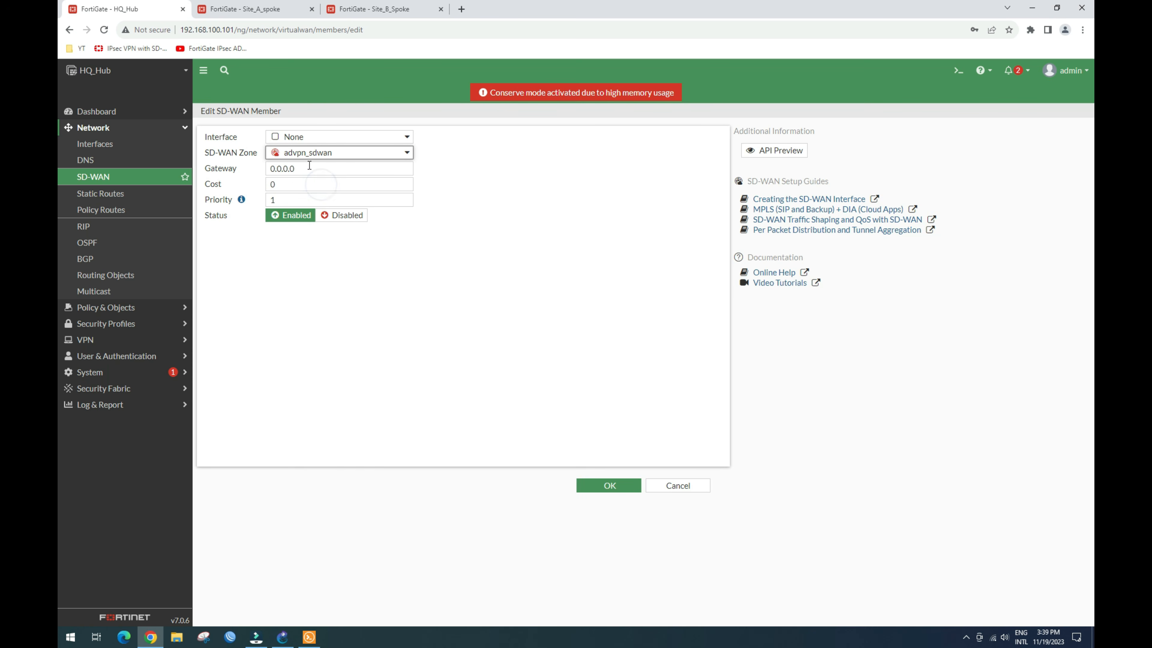
left_click(405, 139)
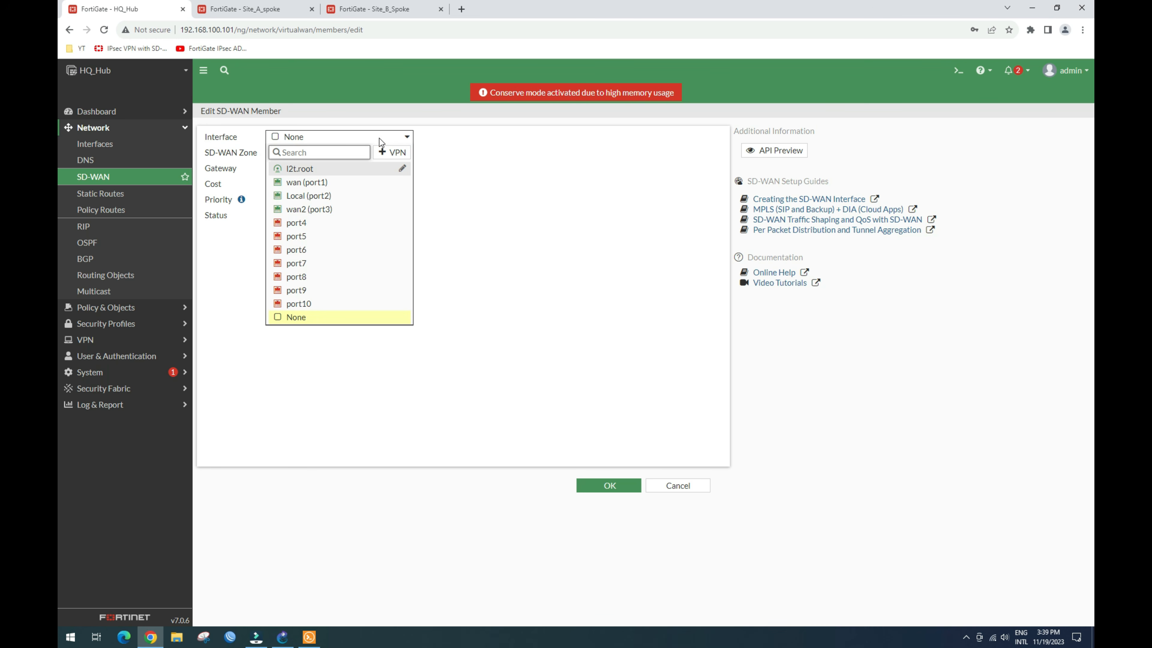
left_click(396, 156)
Step: Name the VPN advpn_hq1 with remote IP 10.10.10.2 over wan (port1)
left_click(669, 156)
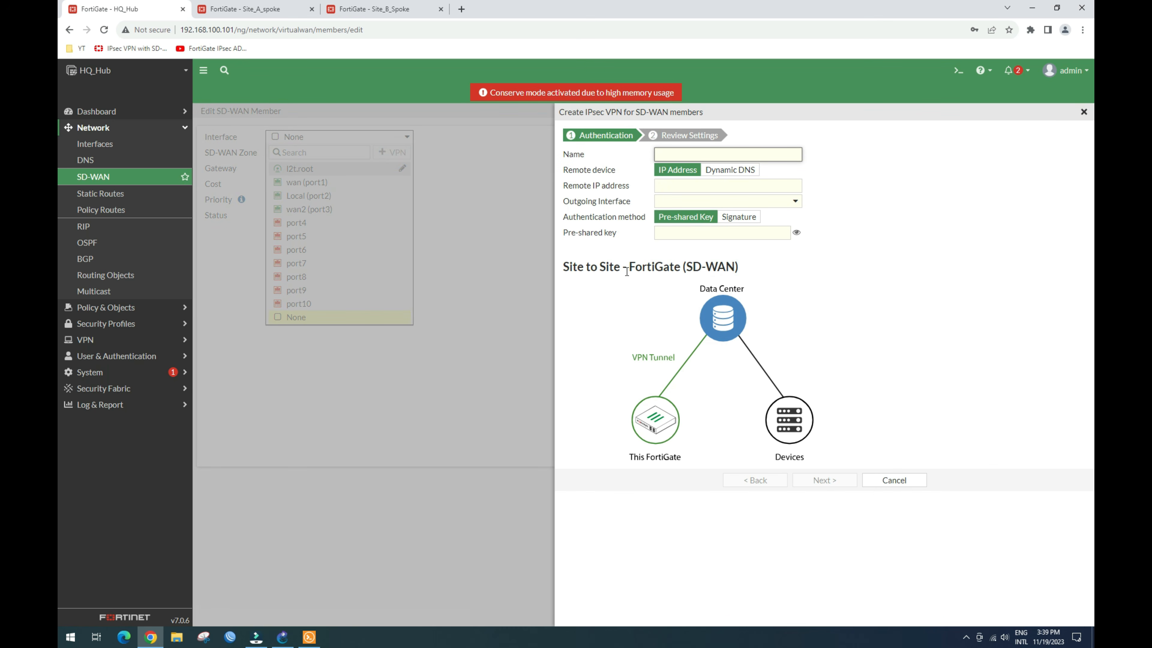
type("advpn_hq1")
left_click(676, 186)
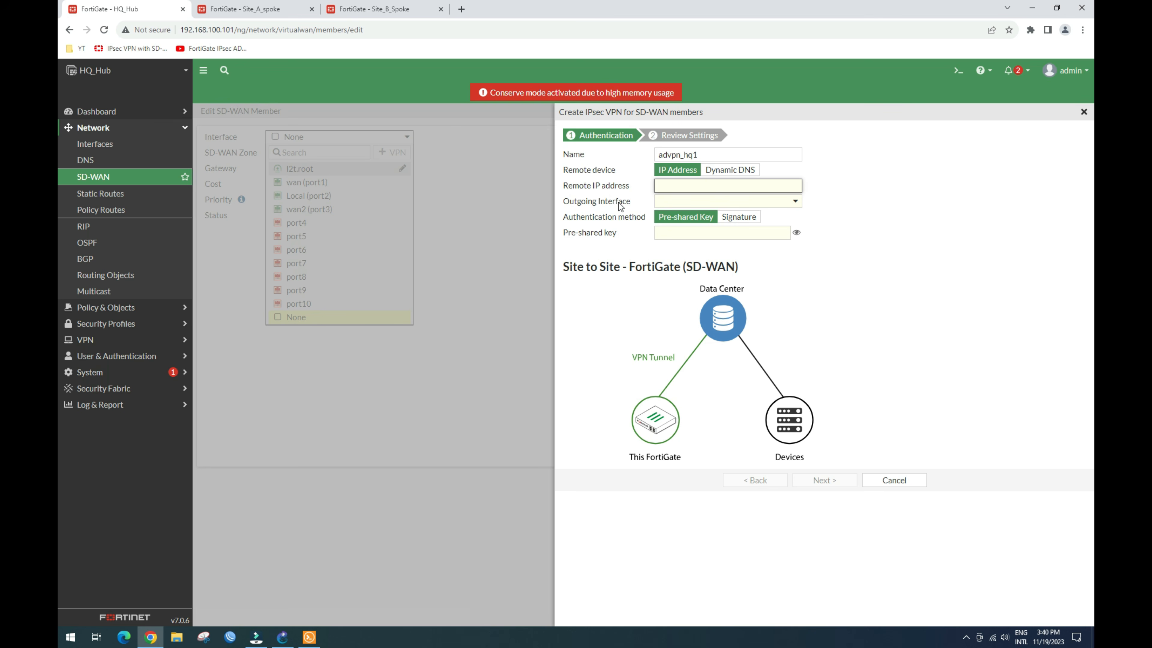
type("10.10.10.2")
left_click(777, 201)
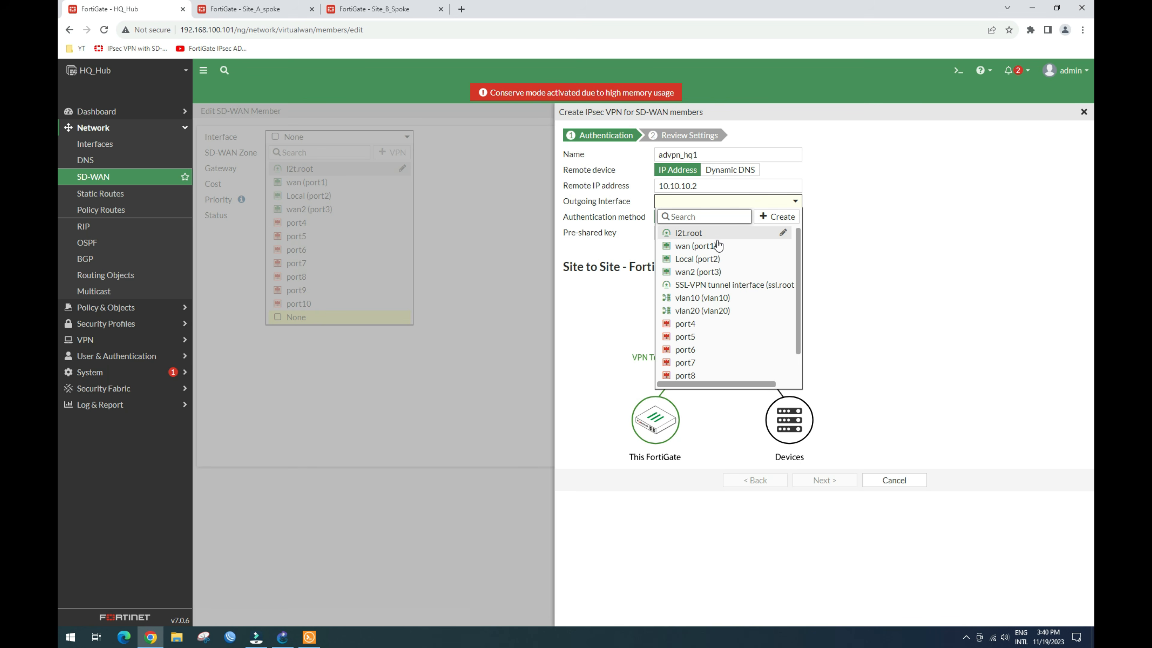
left_click(707, 248)
Step: Enter the pre-shared key, create advpn_hq1, and save it as the advpn_sdwan member
left_click(707, 233)
type("123456")
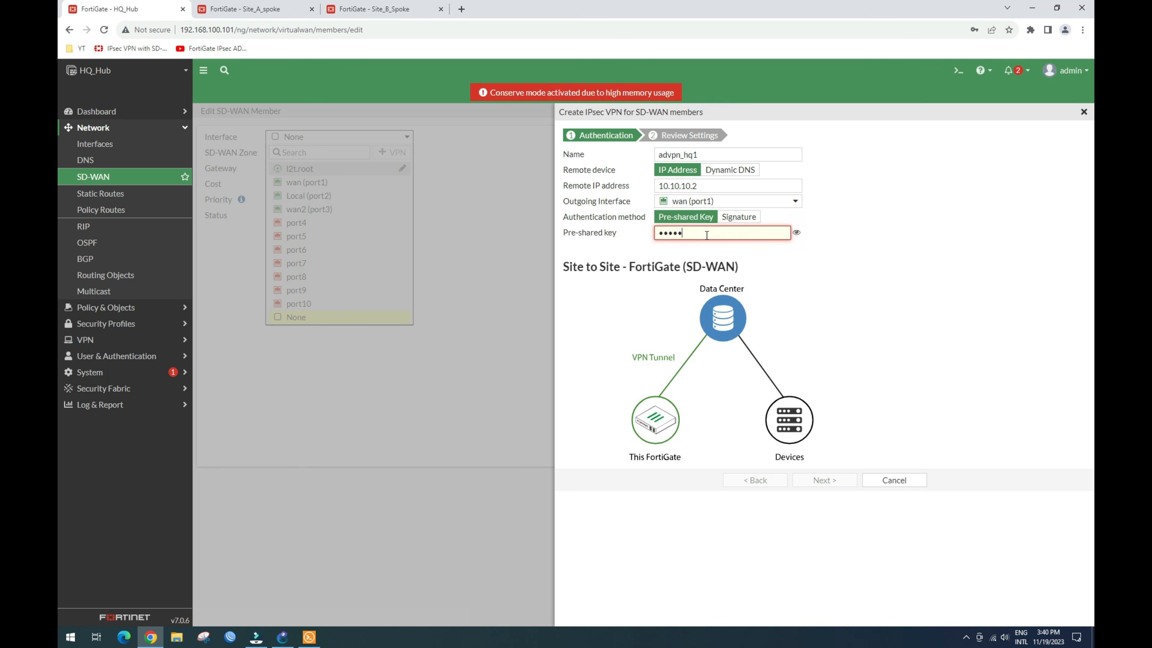
left_click(835, 480)
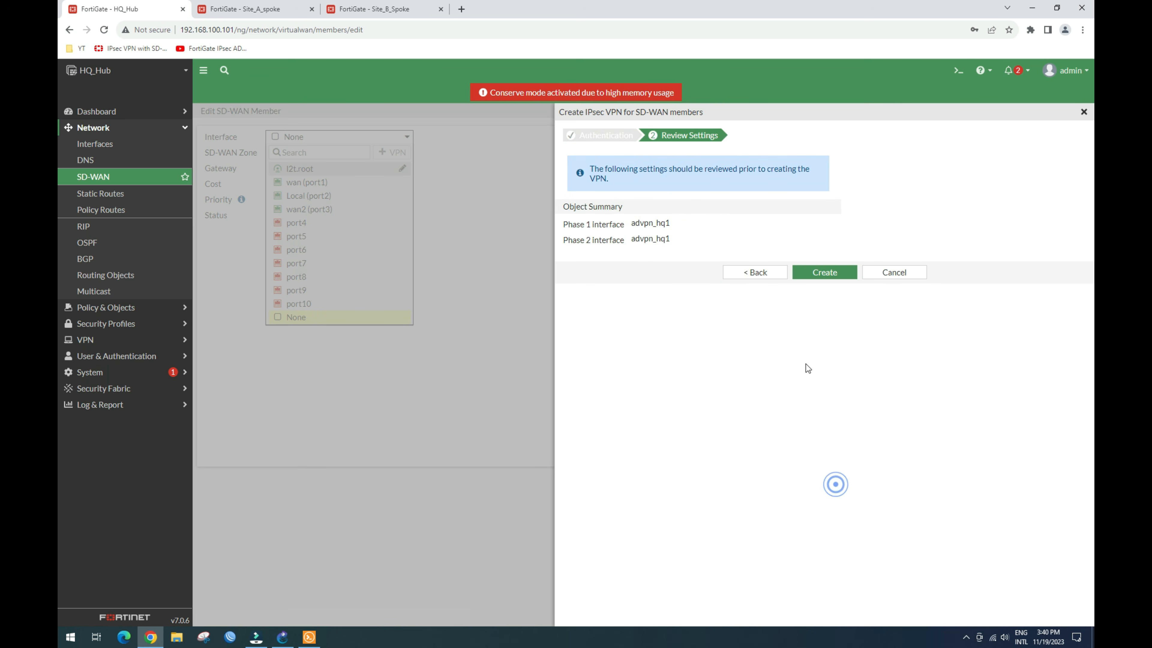
left_click(827, 271)
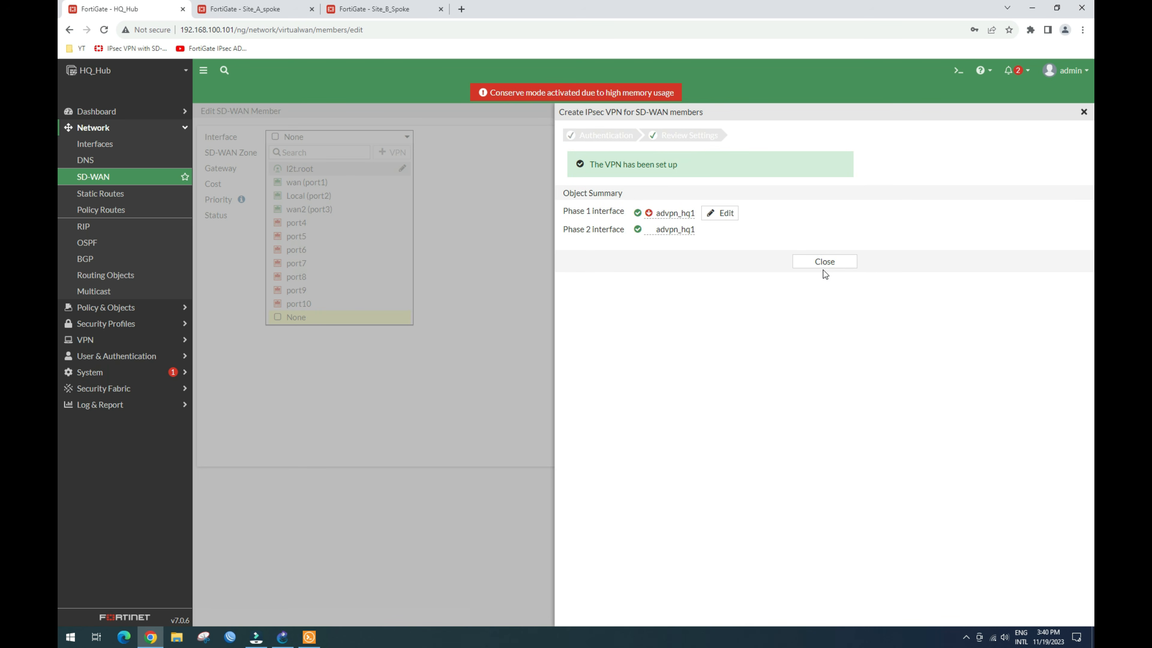
left_click(825, 268)
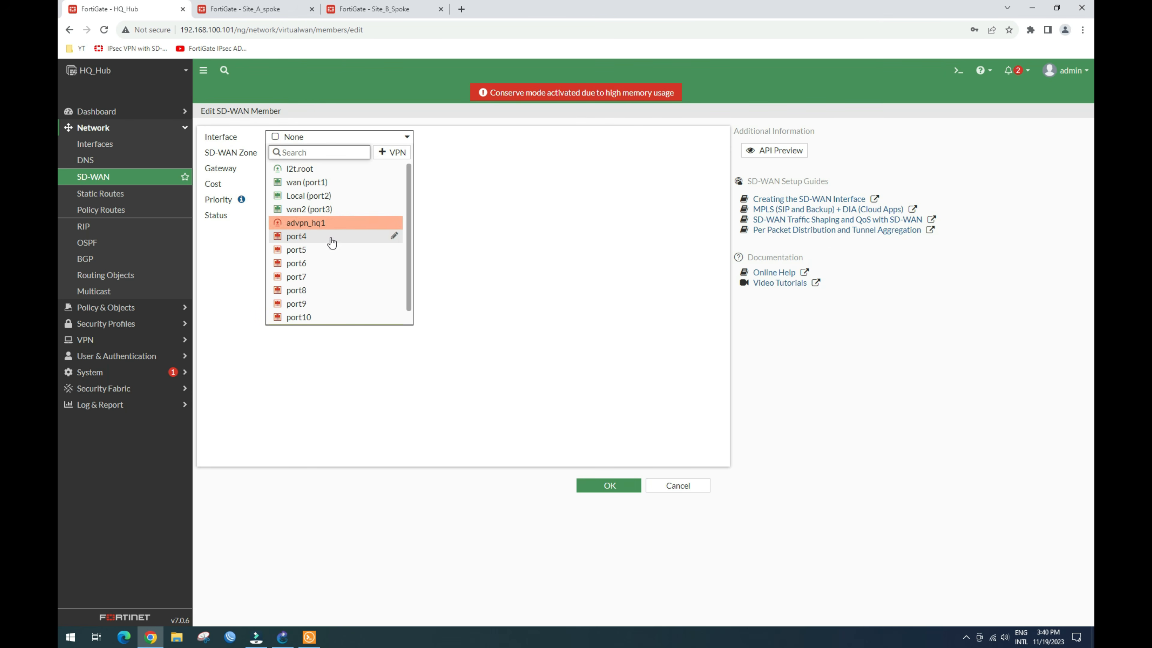
left_click(305, 223)
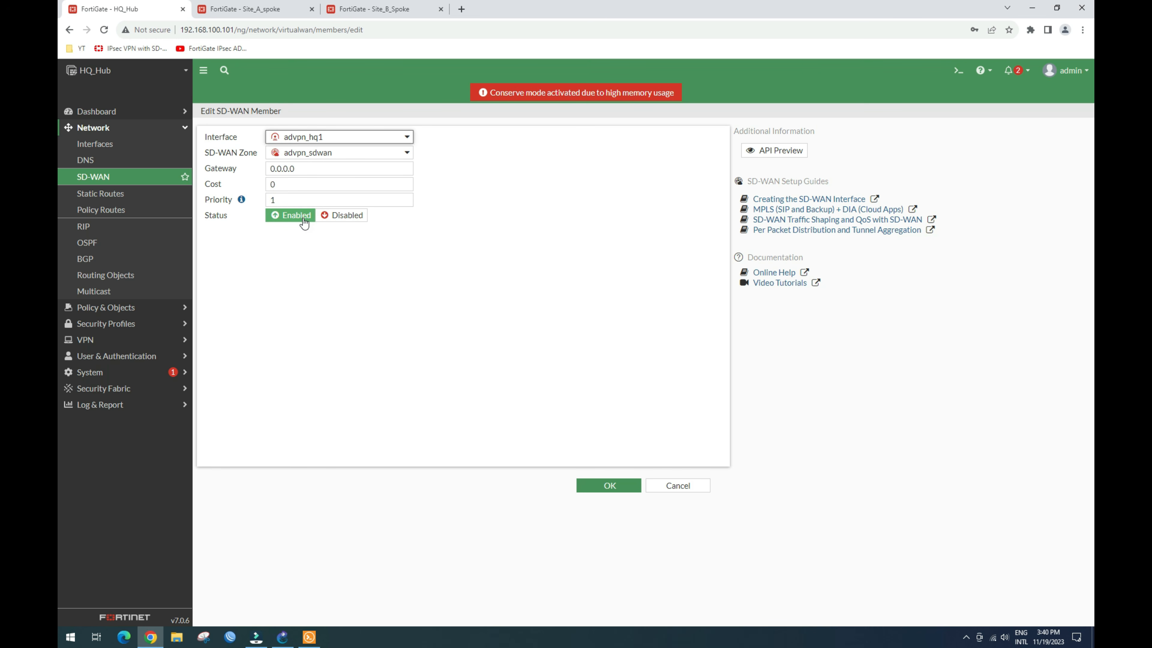
left_click(612, 487)
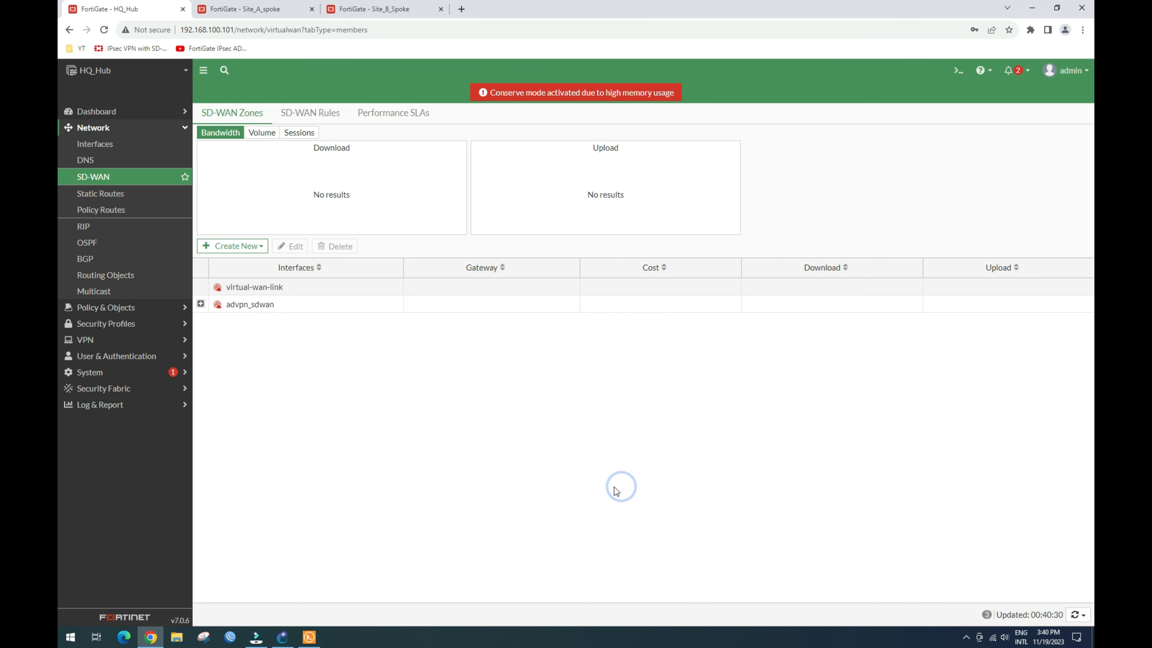
Step: Confirm advpn_hq1 under advpn_sdwan, then start a second advpn_sdwan member with the + VPN wizard
left_click(201, 304)
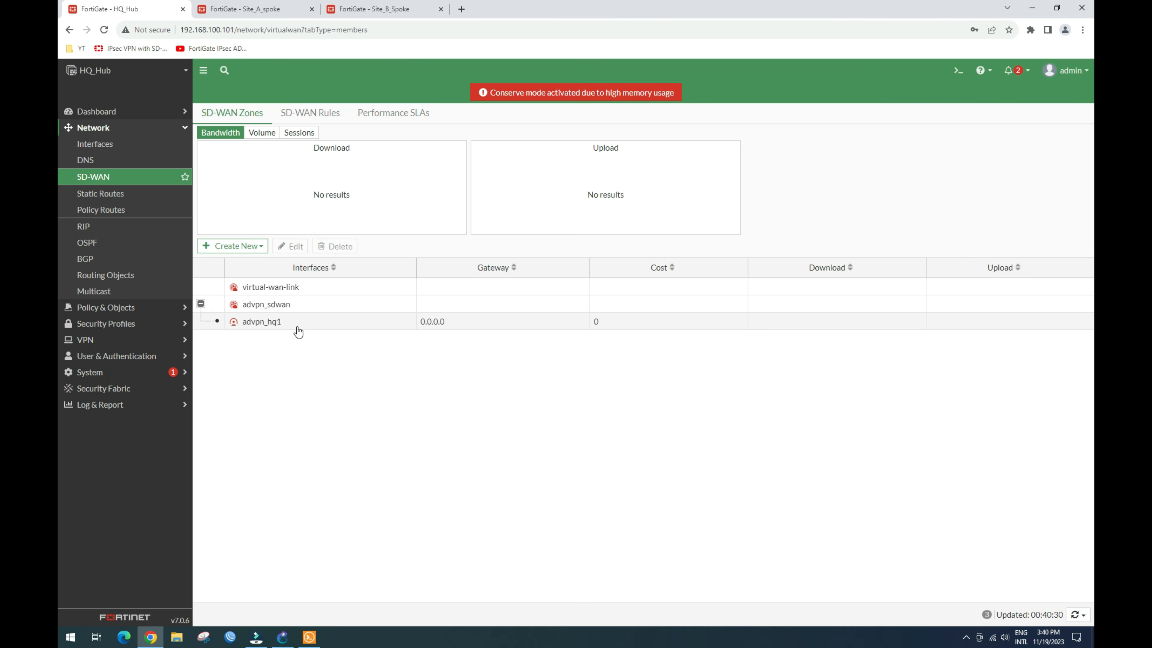
left_click(246, 246)
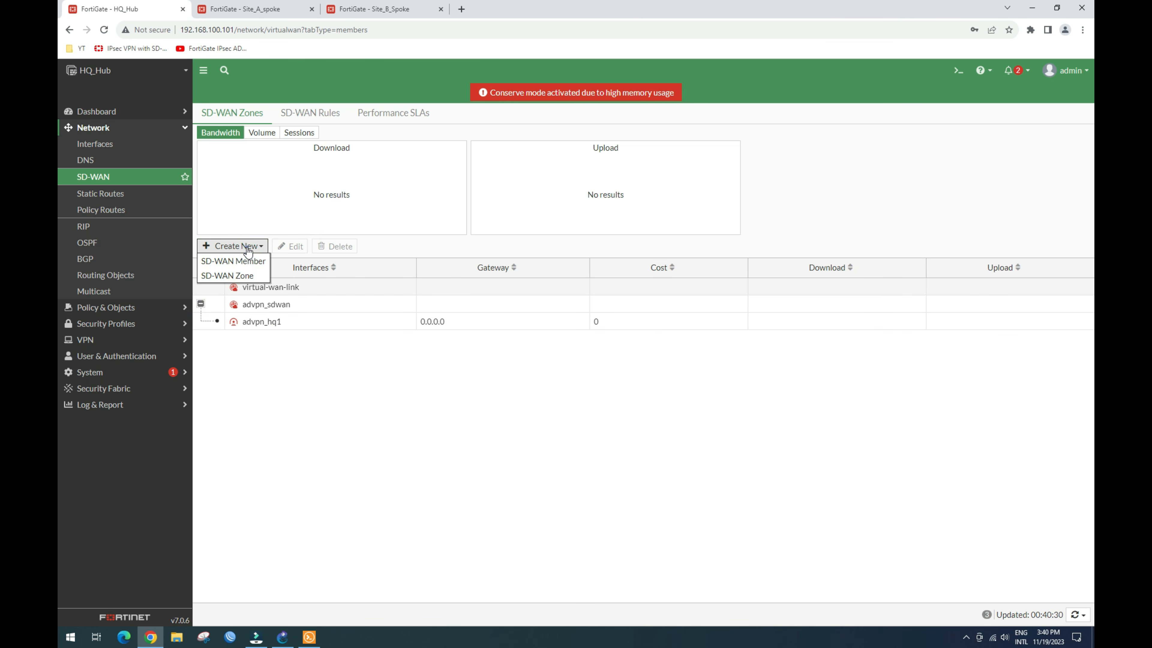
left_click(252, 261)
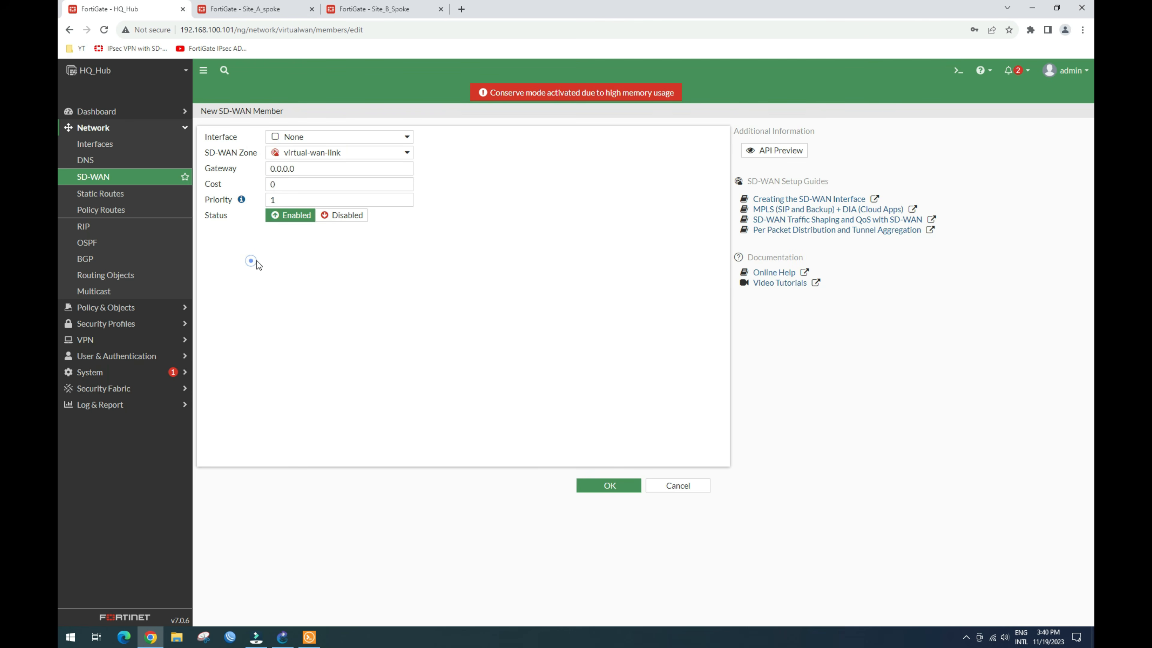
left_click(401, 155)
left_click(328, 185)
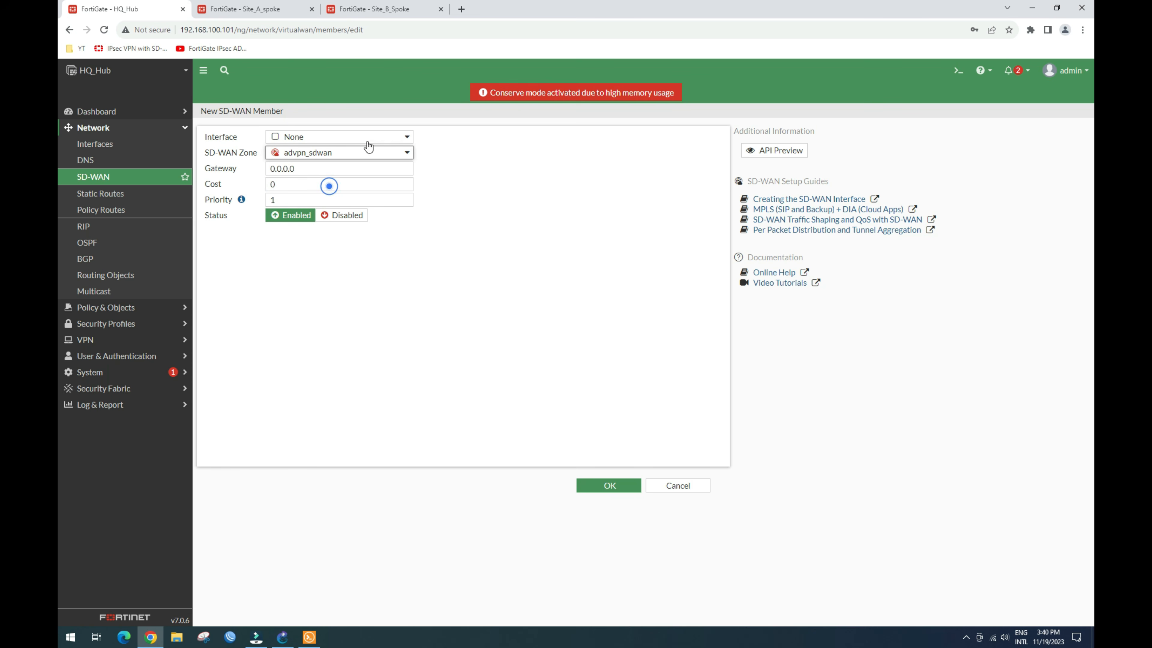
left_click(396, 137)
left_click(390, 152)
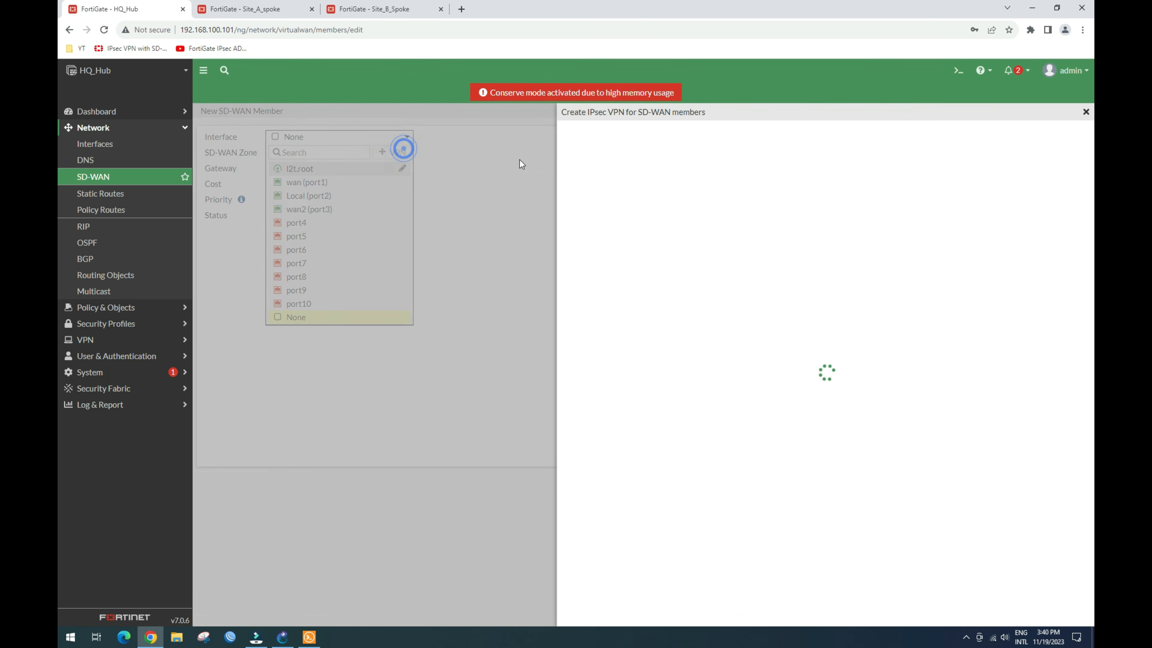
Step: Name the second VPN advpn_hq2 with remote IP 20.20.20.2 over wan2 (port3)
left_click(730, 158)
type("advpn_hq2")
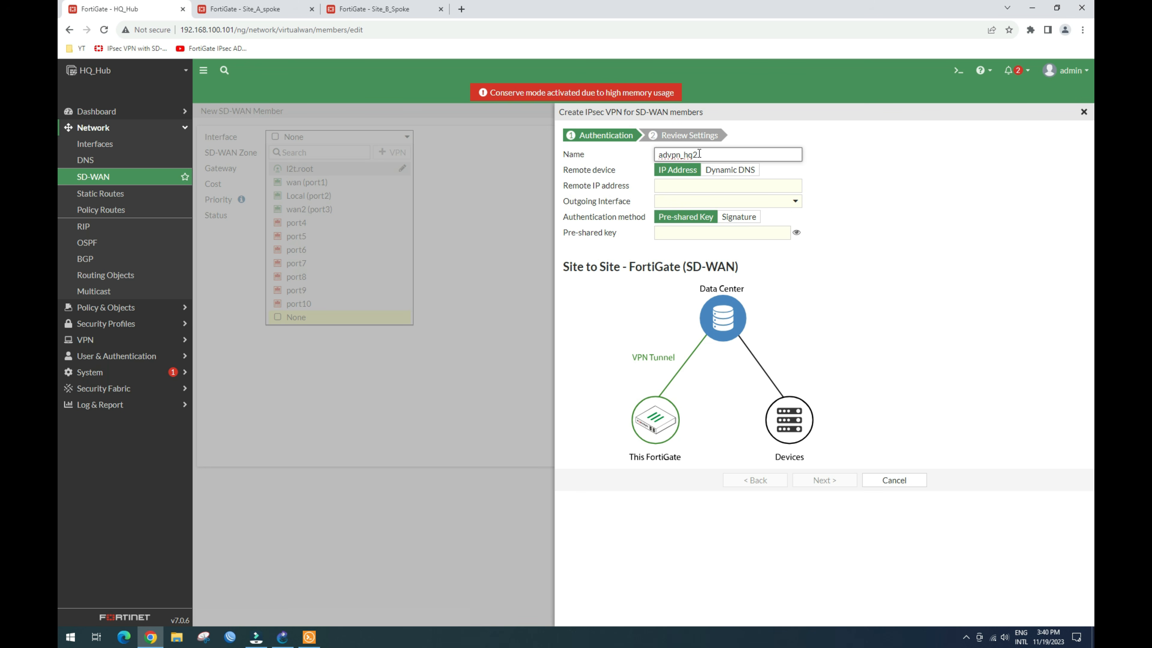
left_click(698, 185)
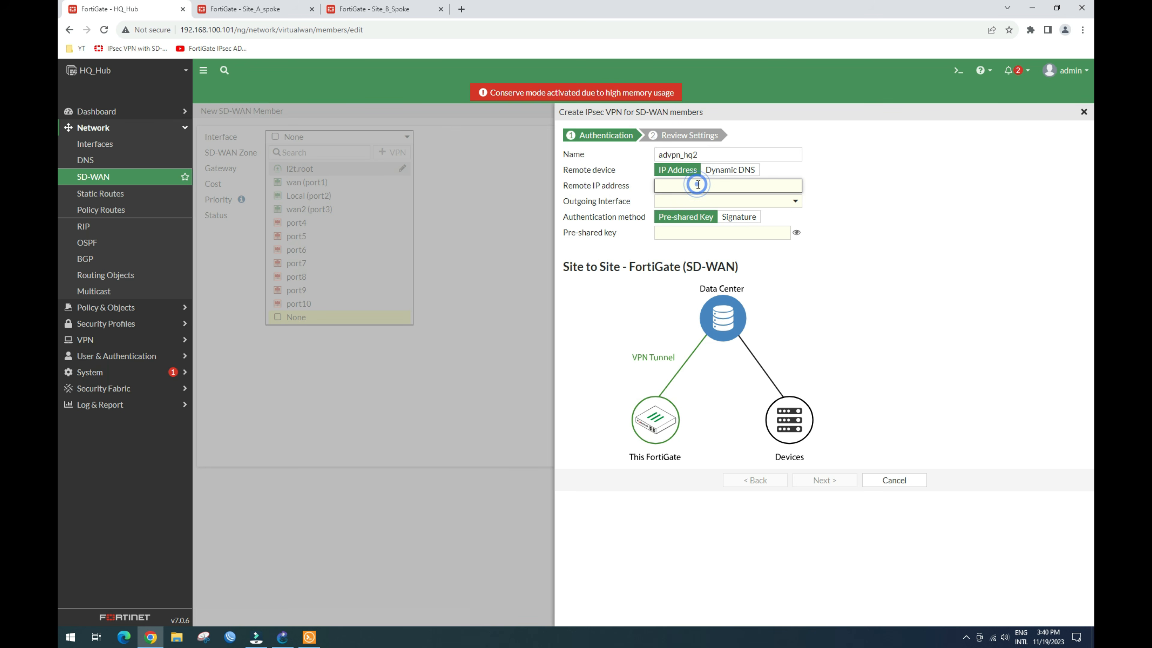
type("20")
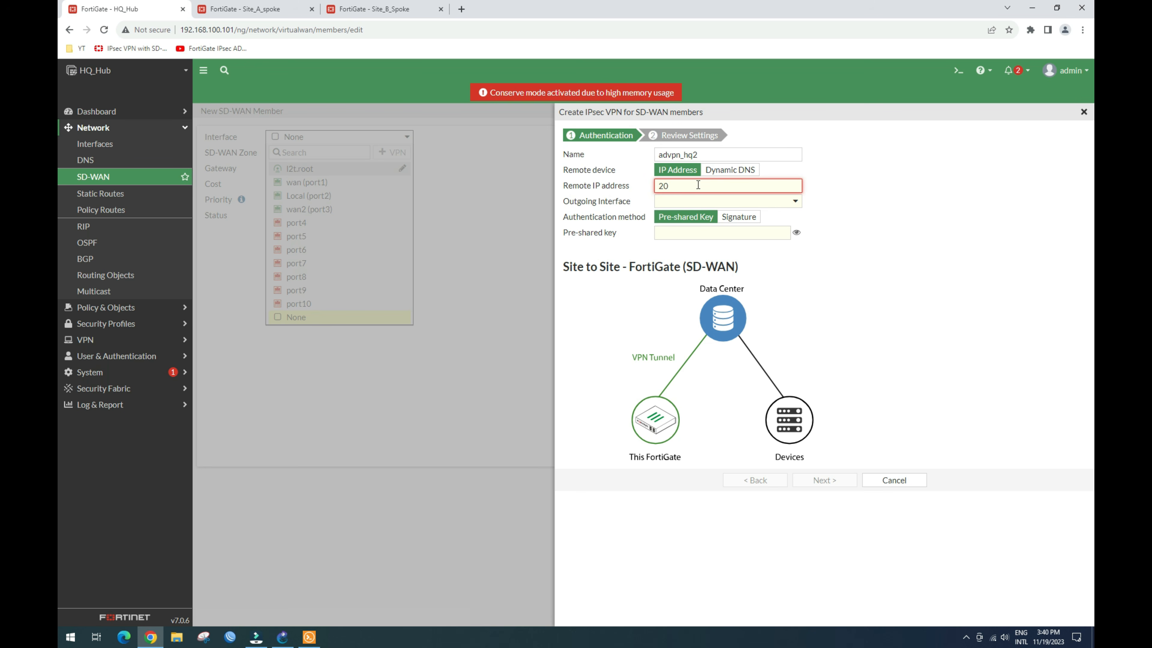
type(".20.20.2")
left_click(699, 201)
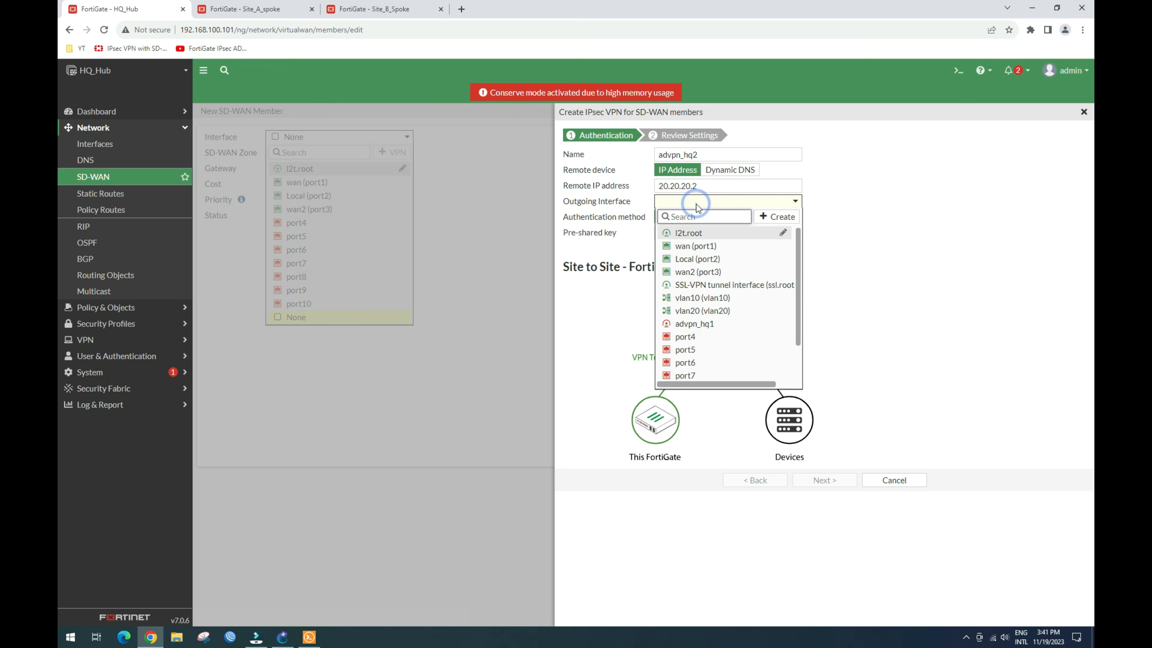
left_click(709, 275)
Step: Enter the pre-shared key, create advpn_hq2, and save it as the advpn_sdwan member
type("123")
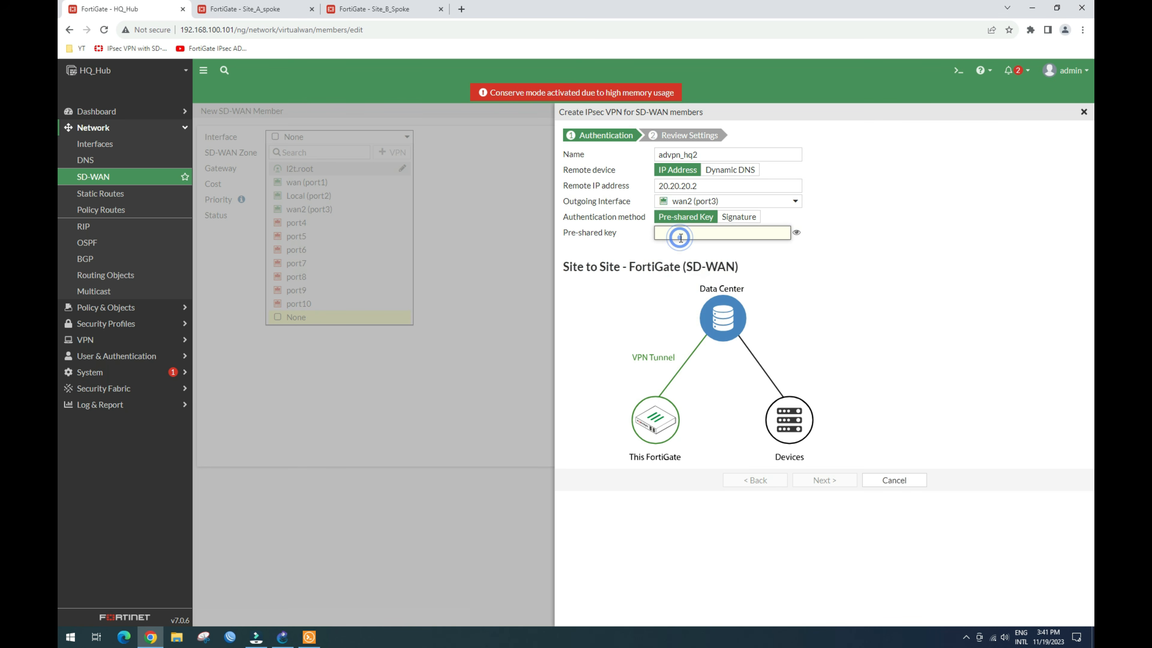
type("456")
left_click(830, 480)
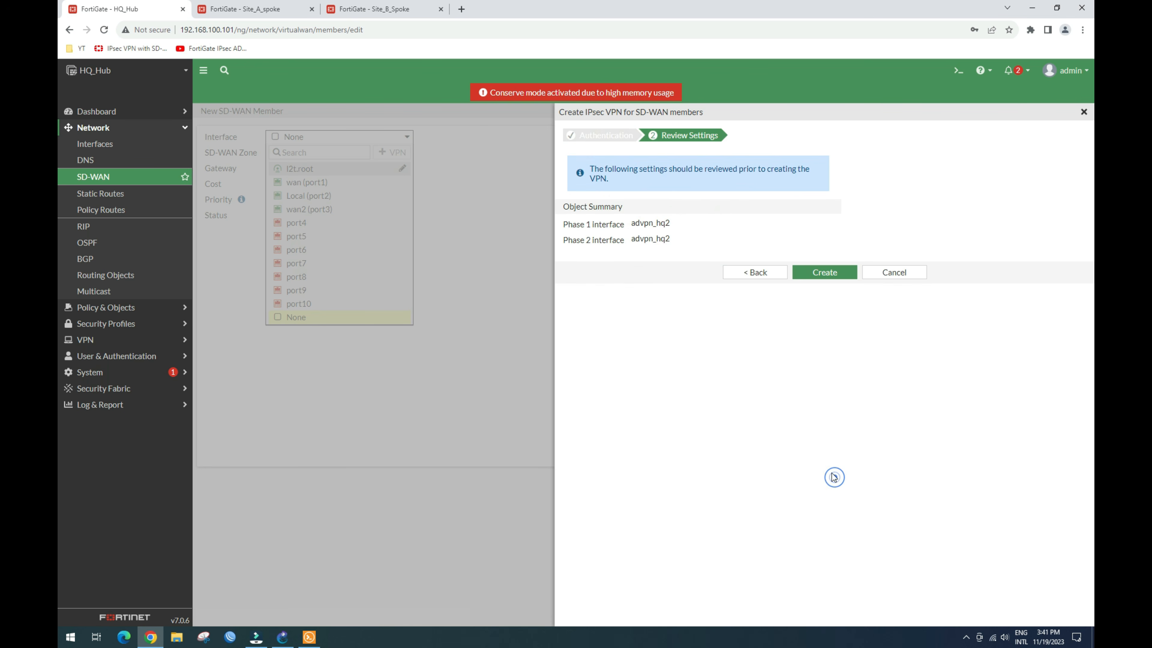
left_click(835, 275)
left_click(828, 268)
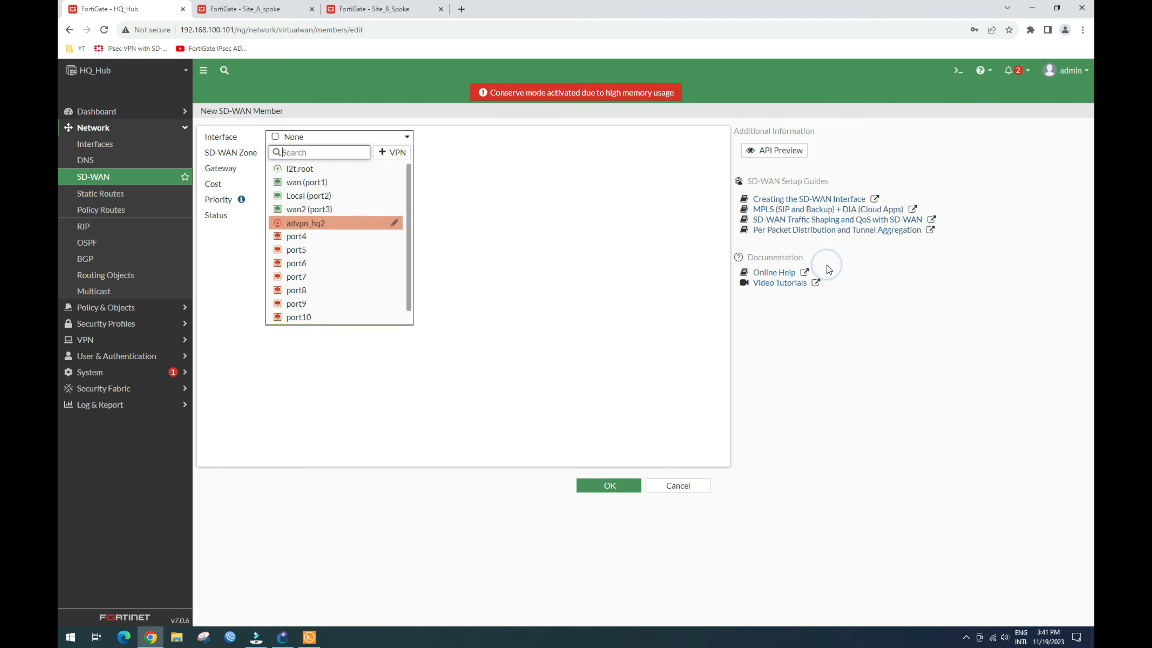
left_click(300, 223)
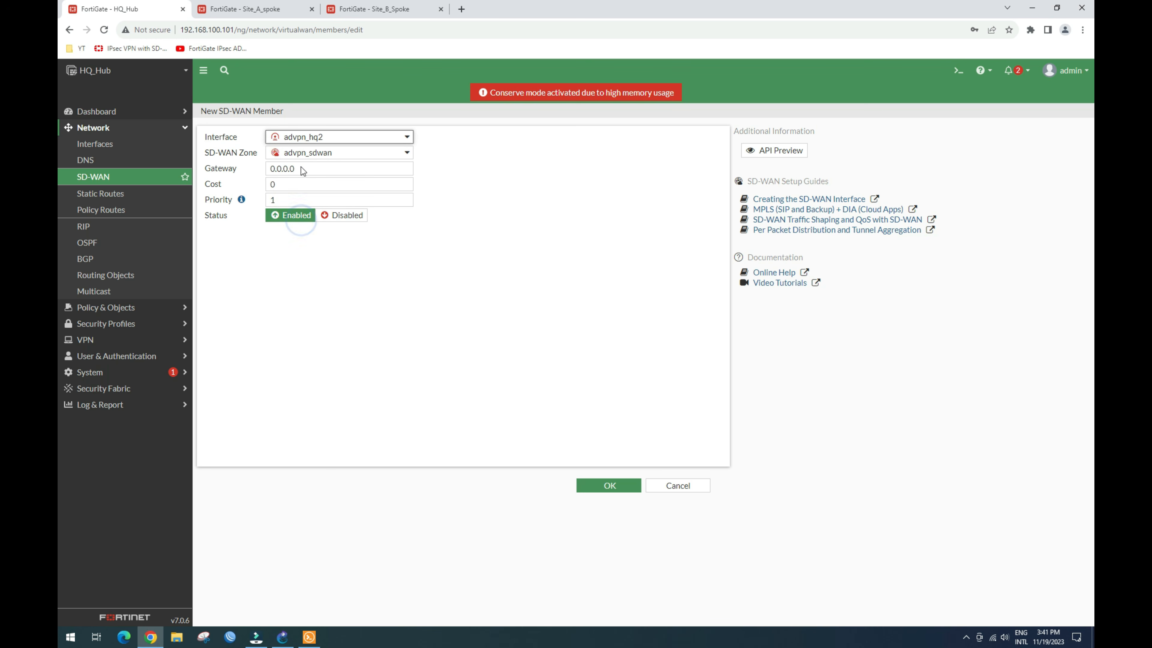
left_click(608, 485)
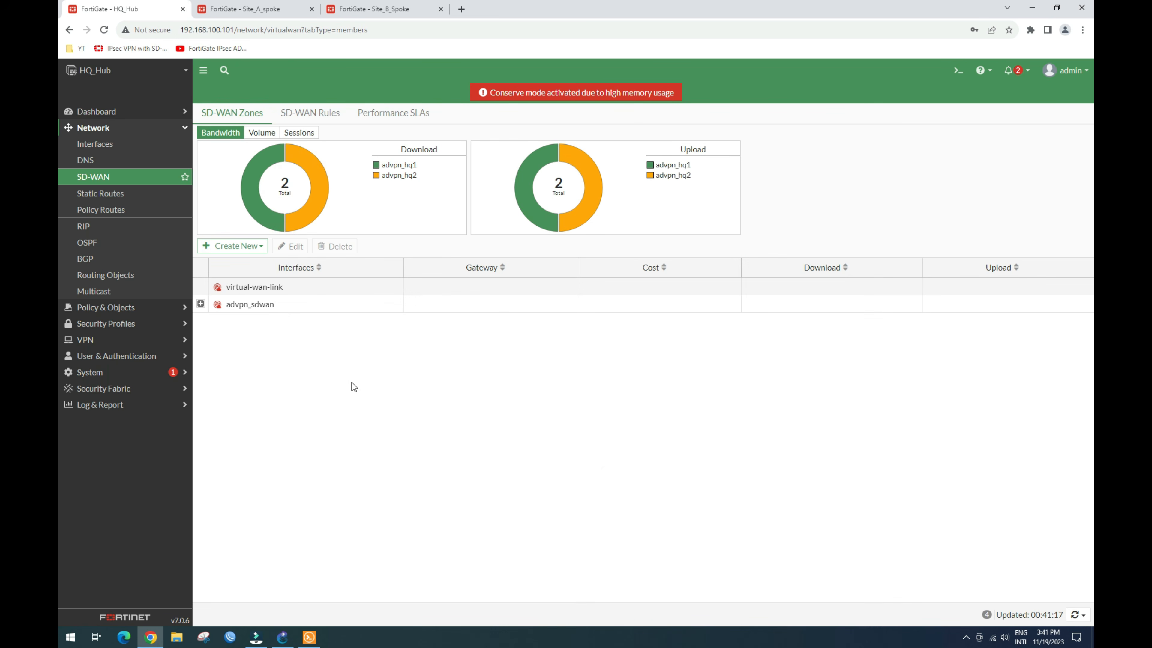
Step: Expand the tunnels under wan (port1) and wan2 (port3) and edit the advpn_hq1 interface
left_click(200, 304)
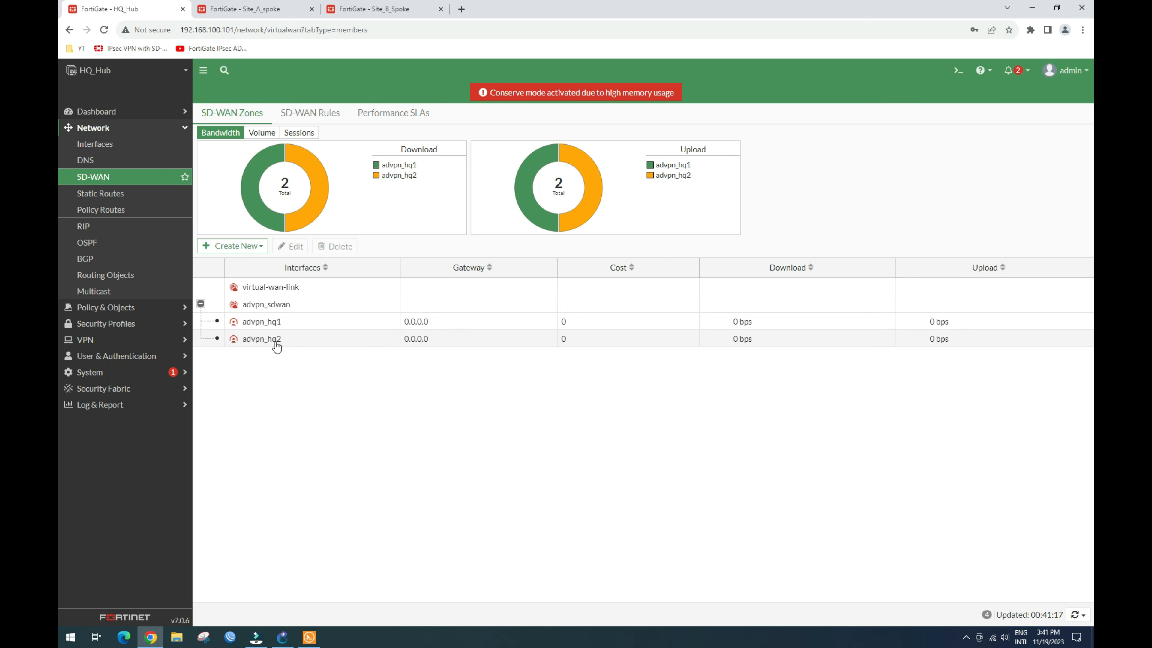
left_click(107, 145)
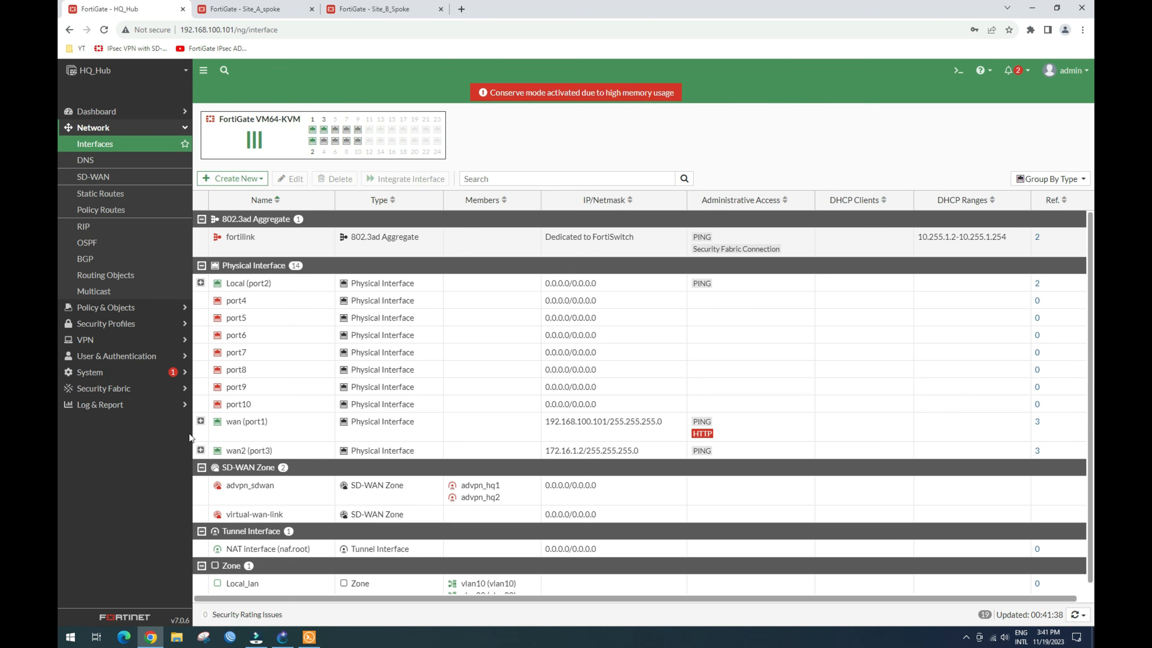
left_click(200, 421)
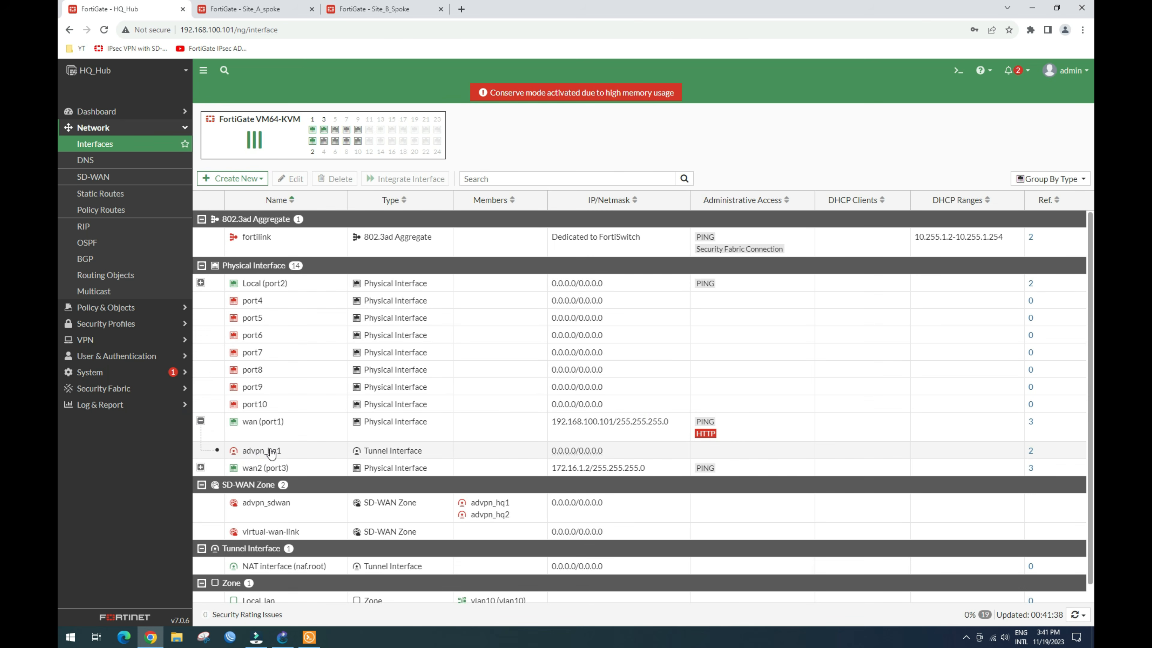
left_click(201, 467)
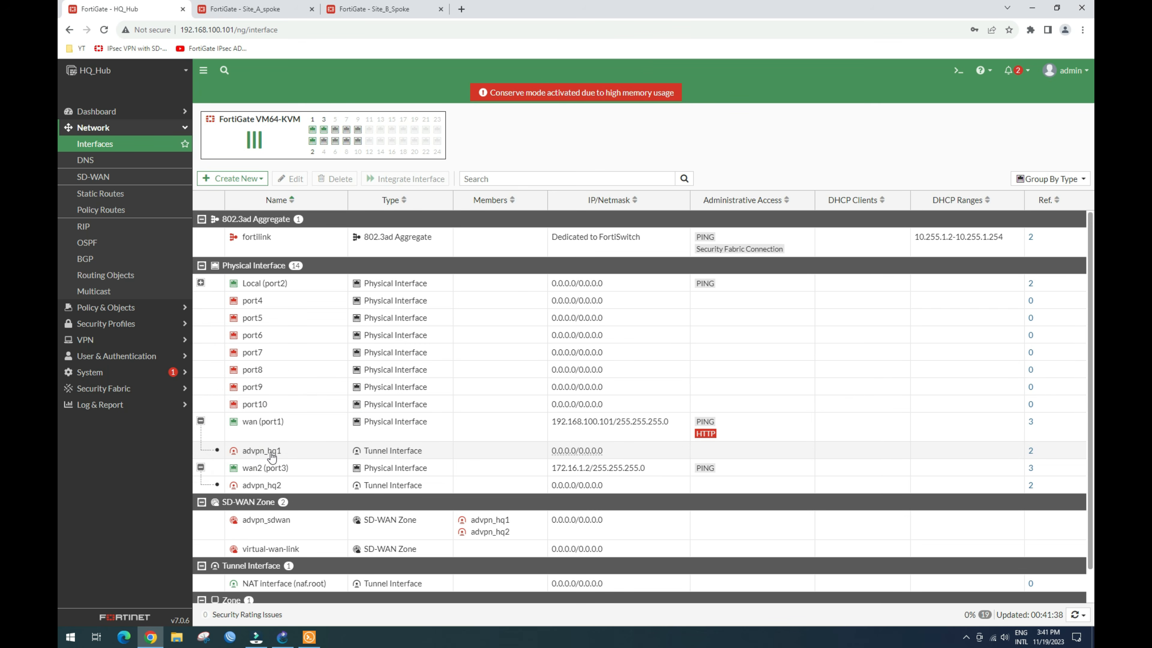
mouse_move(256, 458)
left_click(281, 457)
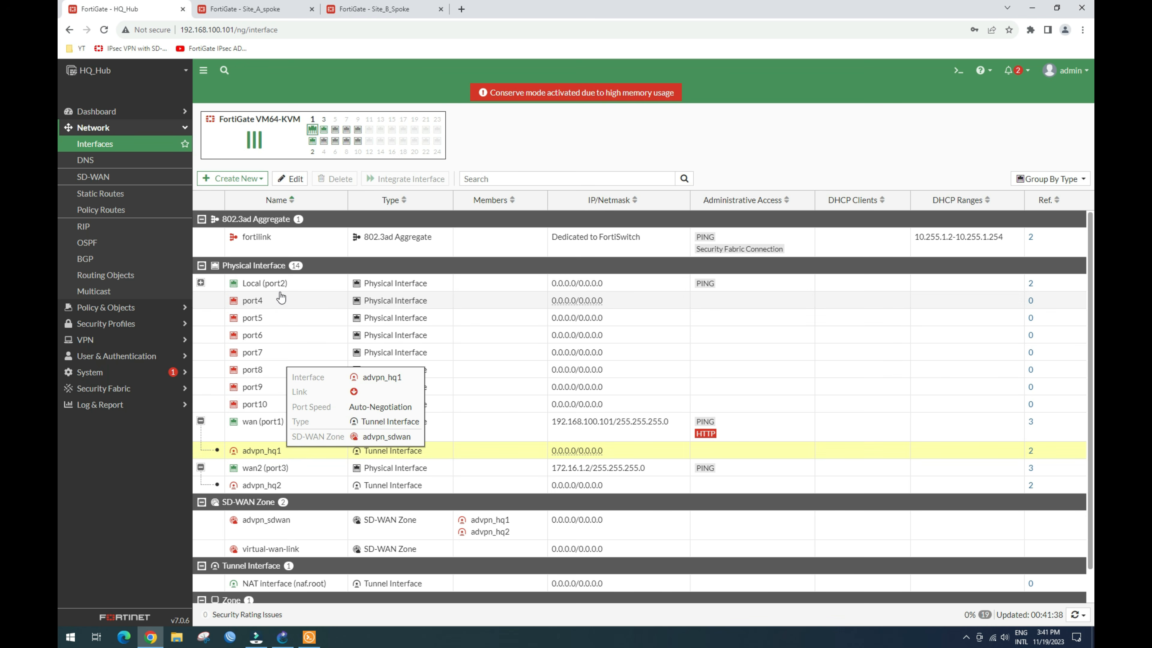
left_click(292, 179)
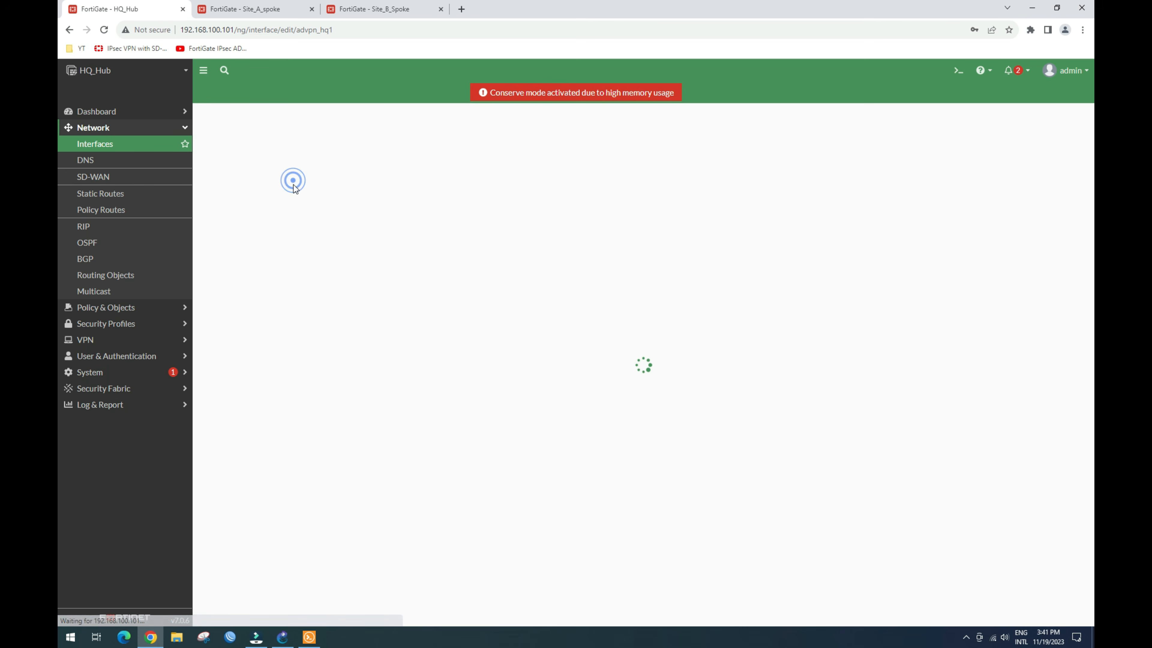
Step: Copy the interface name into the Alias field so the alias is advpn_hq1
left_click(305, 152)
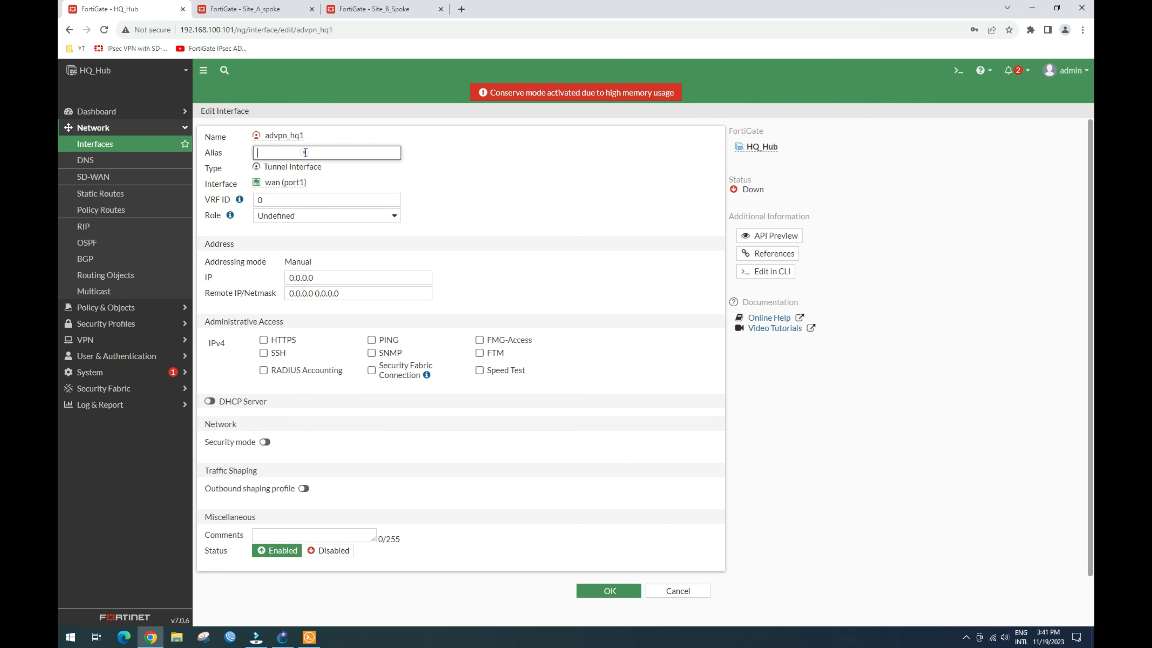
left_click_drag(305, 136, 259, 138)
key("ctrl+c")
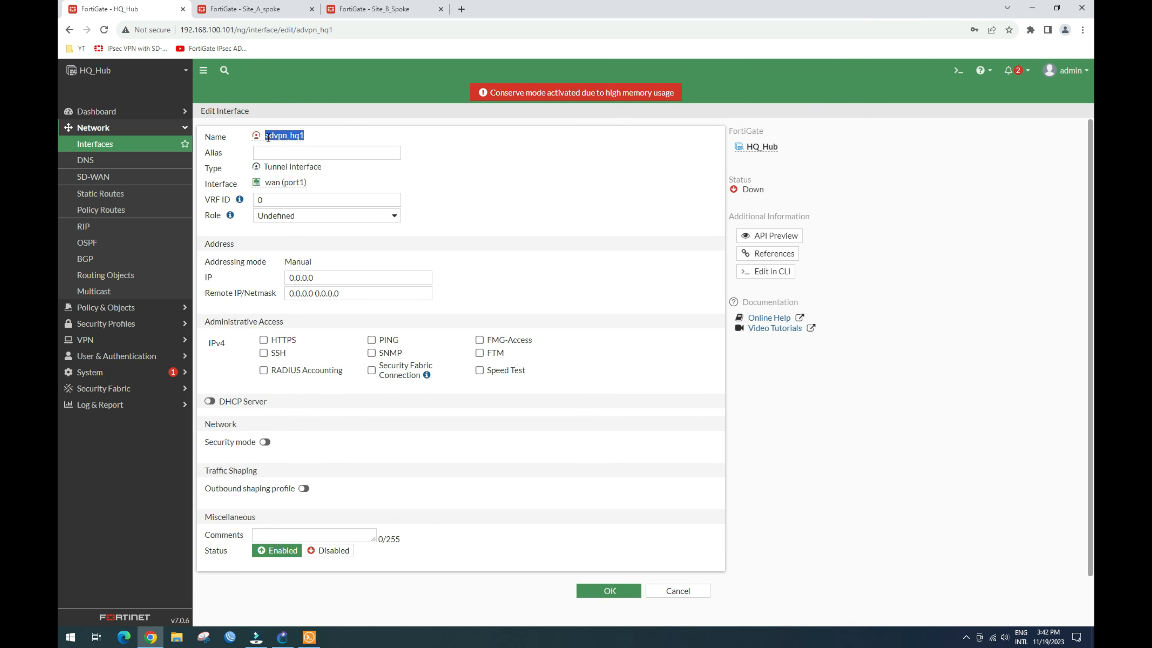
left_click(301, 153)
key("ctrl+v")
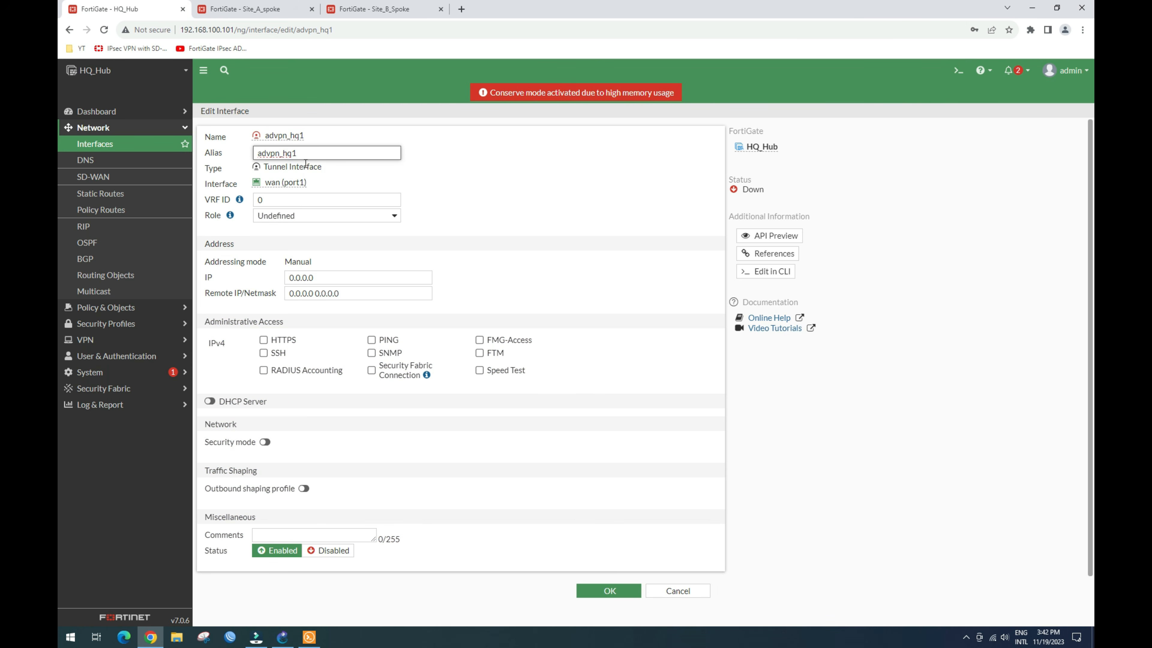
Step: Enter local IP 10.10.10.254 and set Remote IP/Netmask to 10.10.10.253/24
left_click(360, 277)
double_click(336, 277)
type("1")
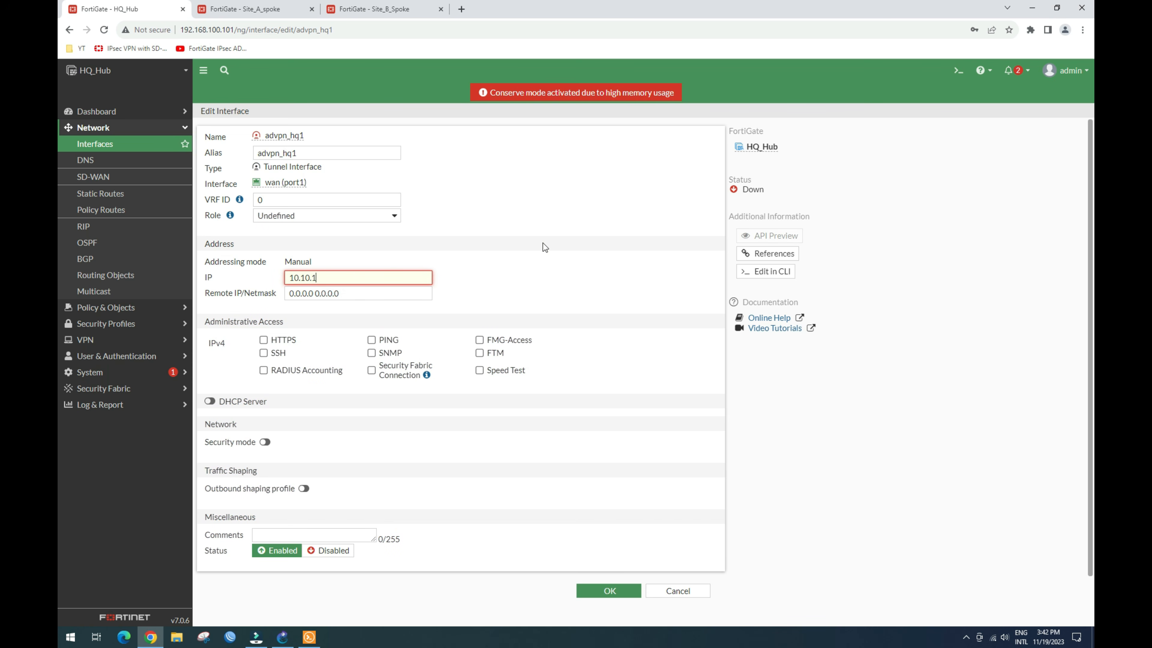
type("0.10.10.254")
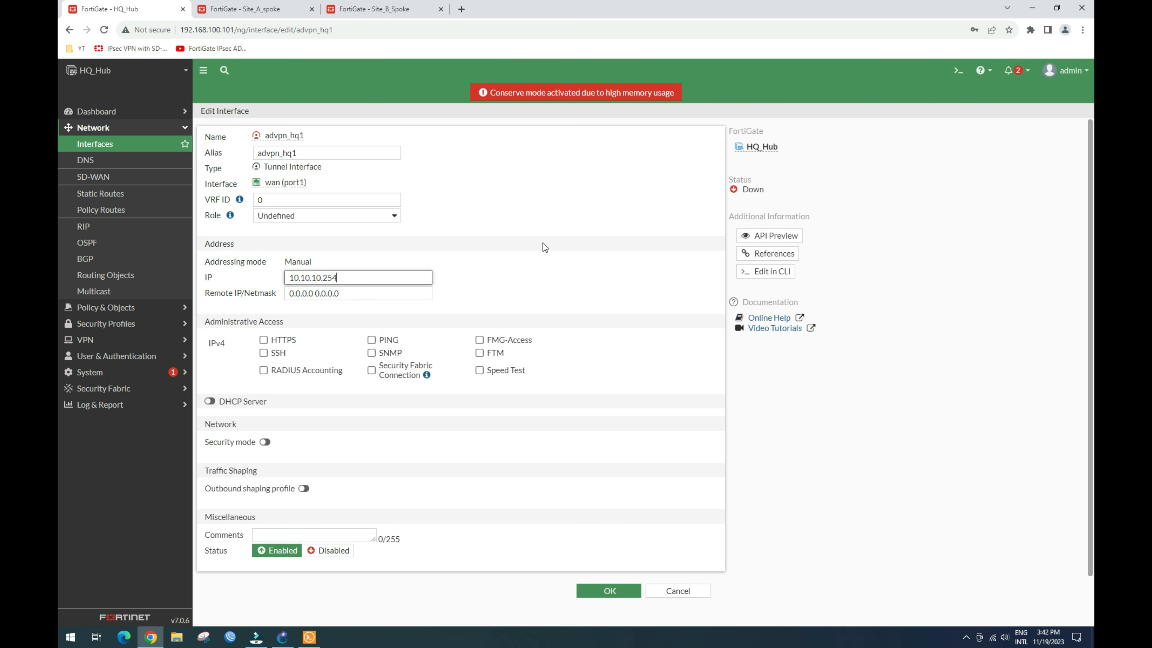
type("/24")
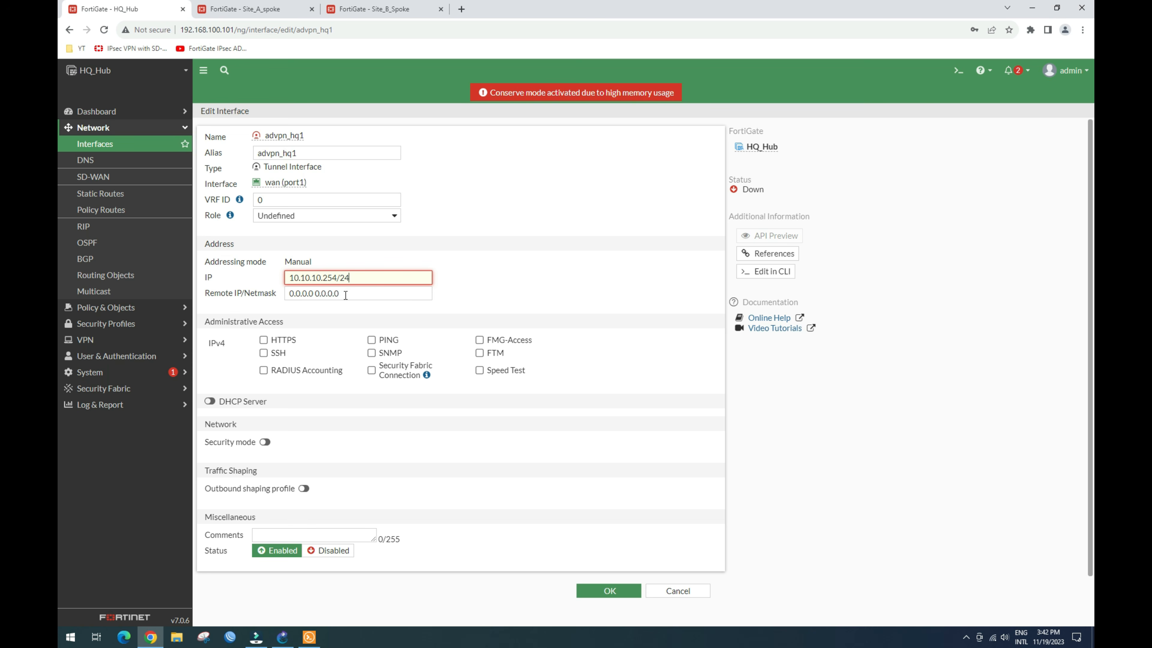
left_click_drag(345, 296, 285, 300)
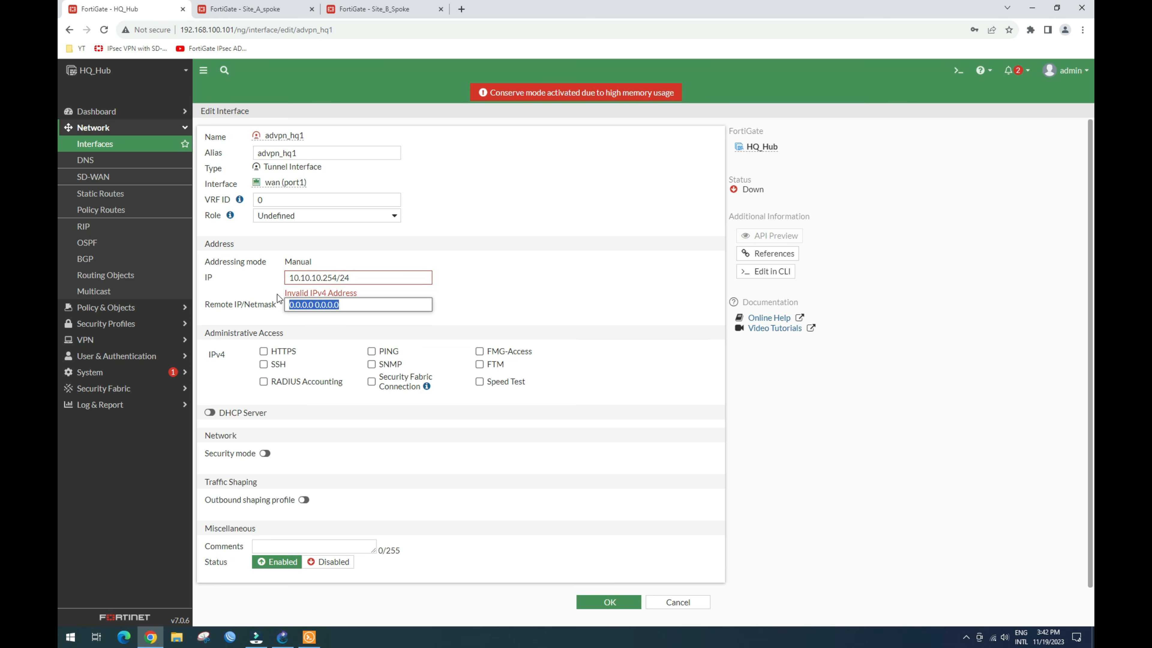
triple_click(353, 277)
key("ctrl+c")
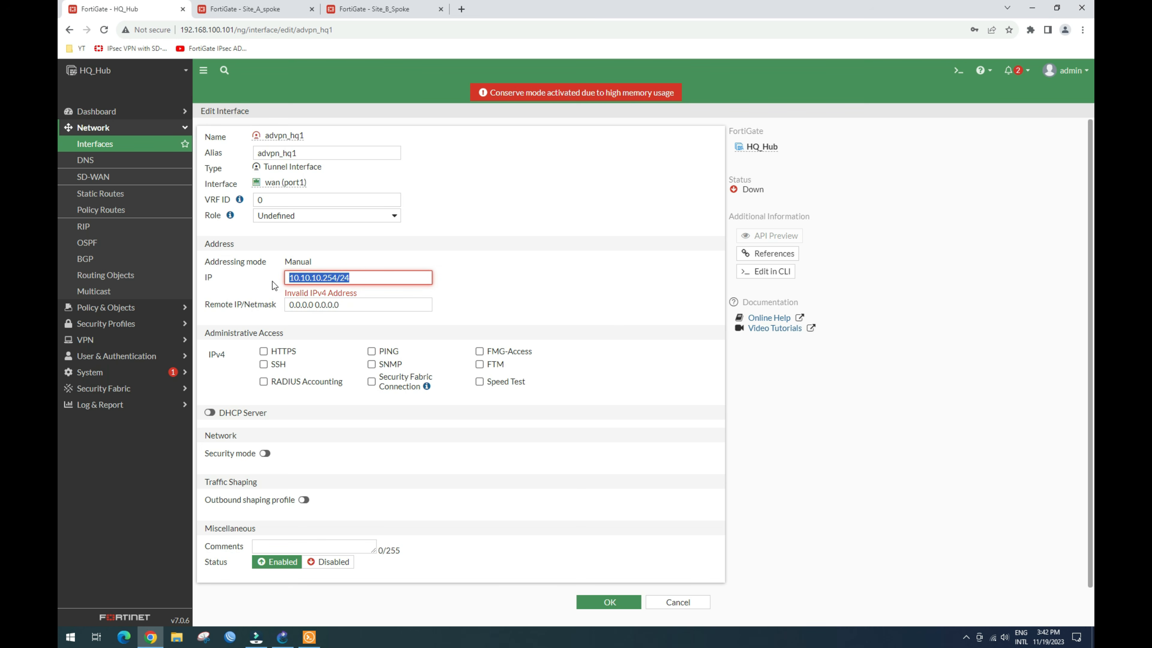
left_click_drag(352, 305, 266, 311)
key("ctrl+v")
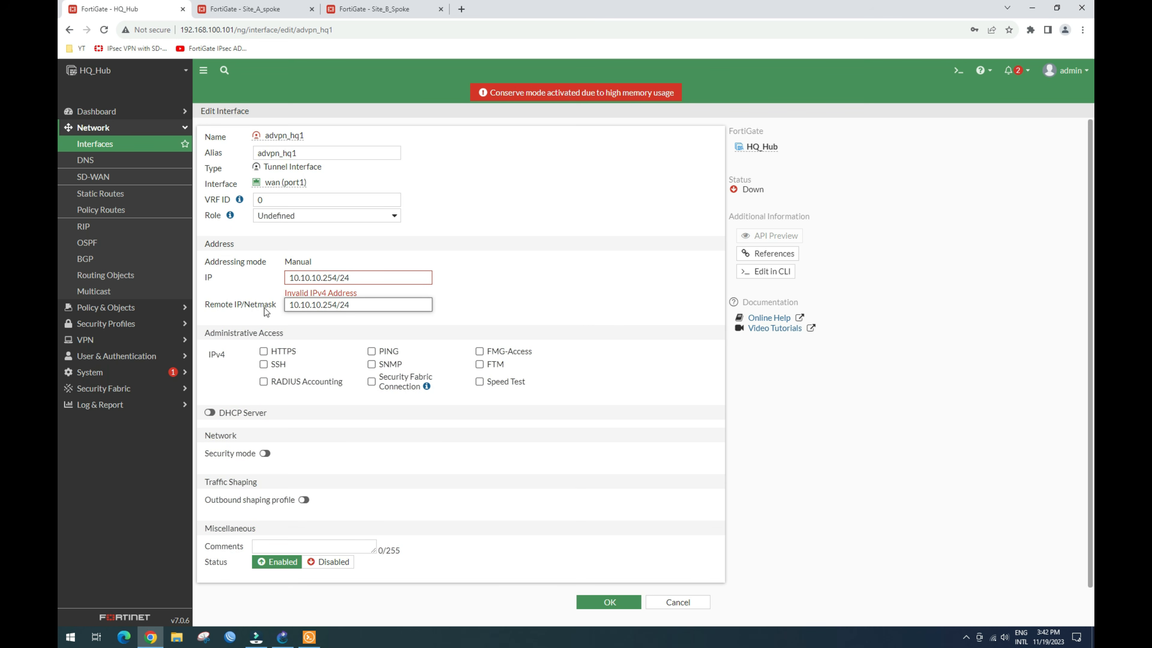
key("BackSpace")
key("BackSpace")
key("BackSpace")
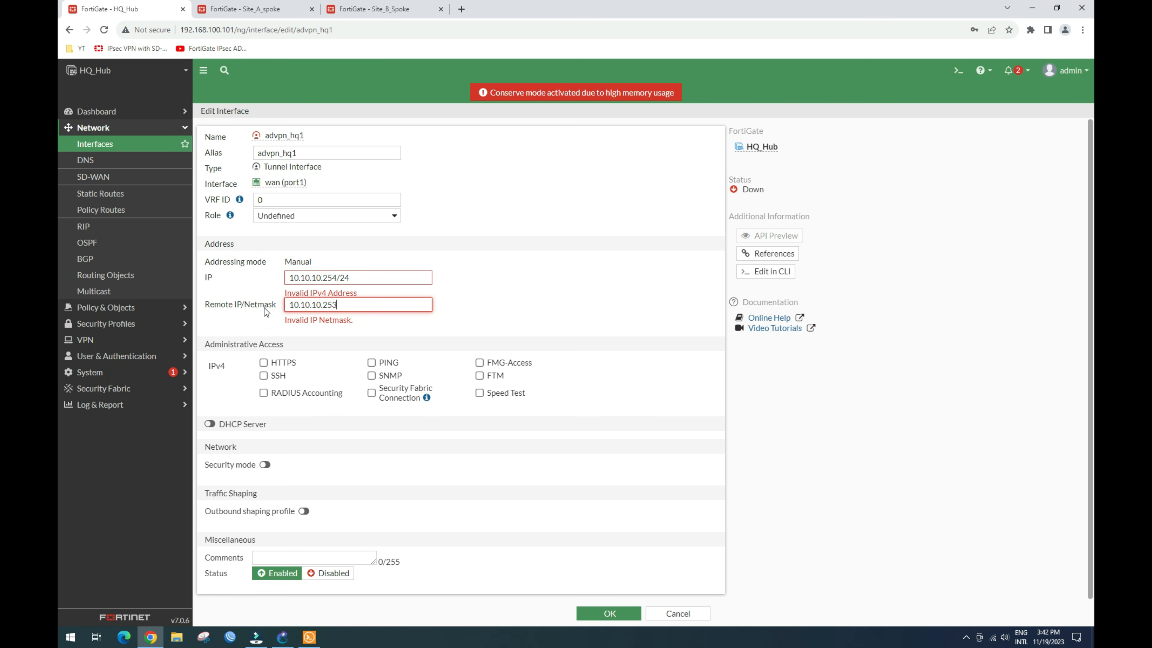
type("/24")
left_click(518, 279)
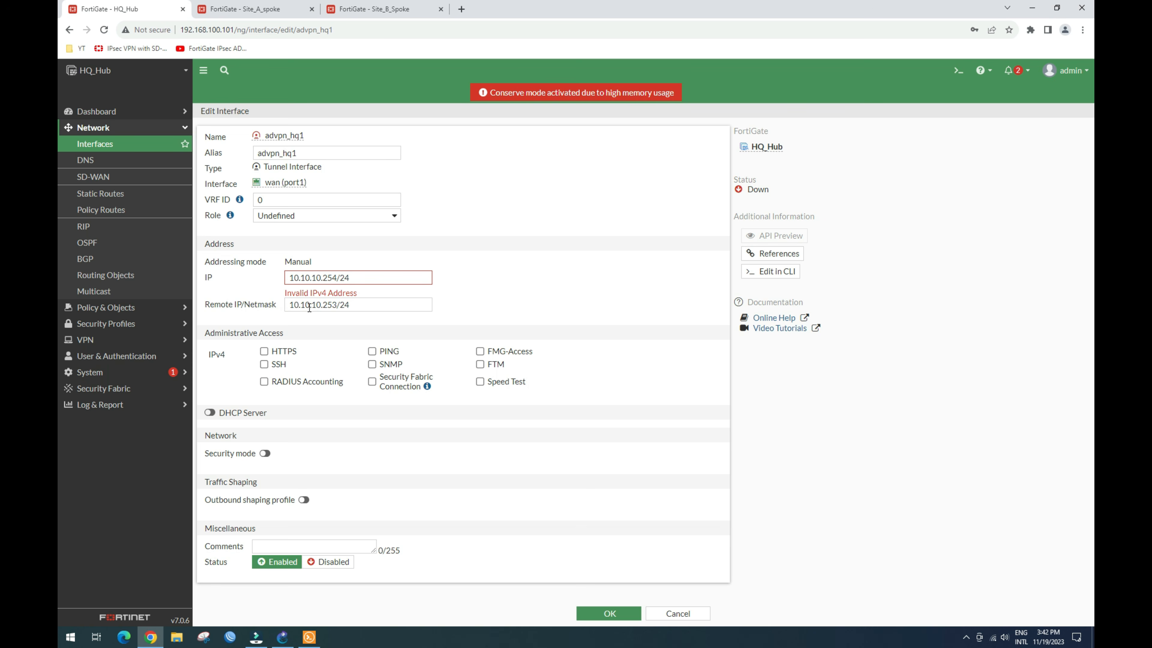
Step: Remove the stray suffix from local IP 10.10.10.254, allow PING, and save the interface
left_click(361, 279)
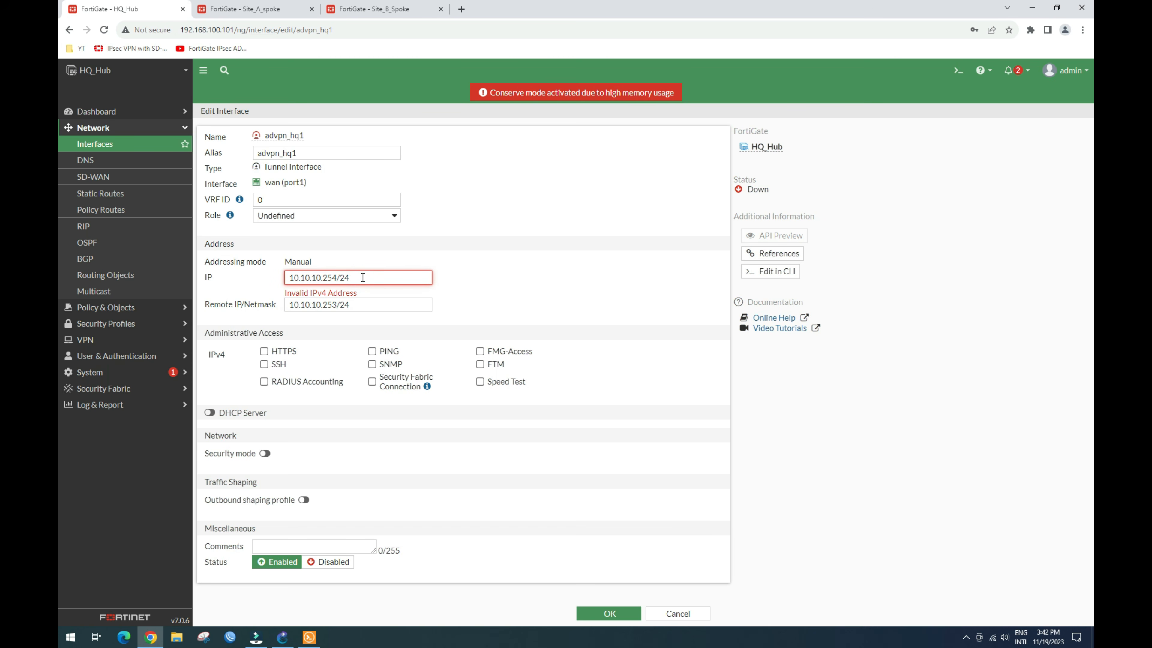
key("BackSpace")
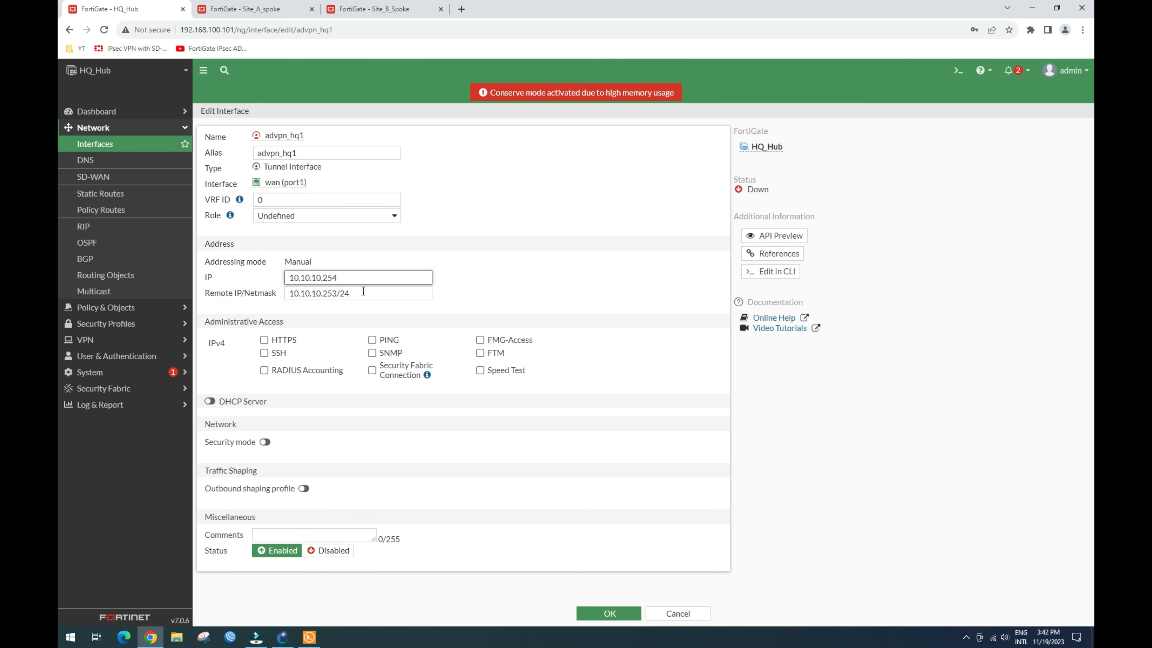
left_click(506, 275)
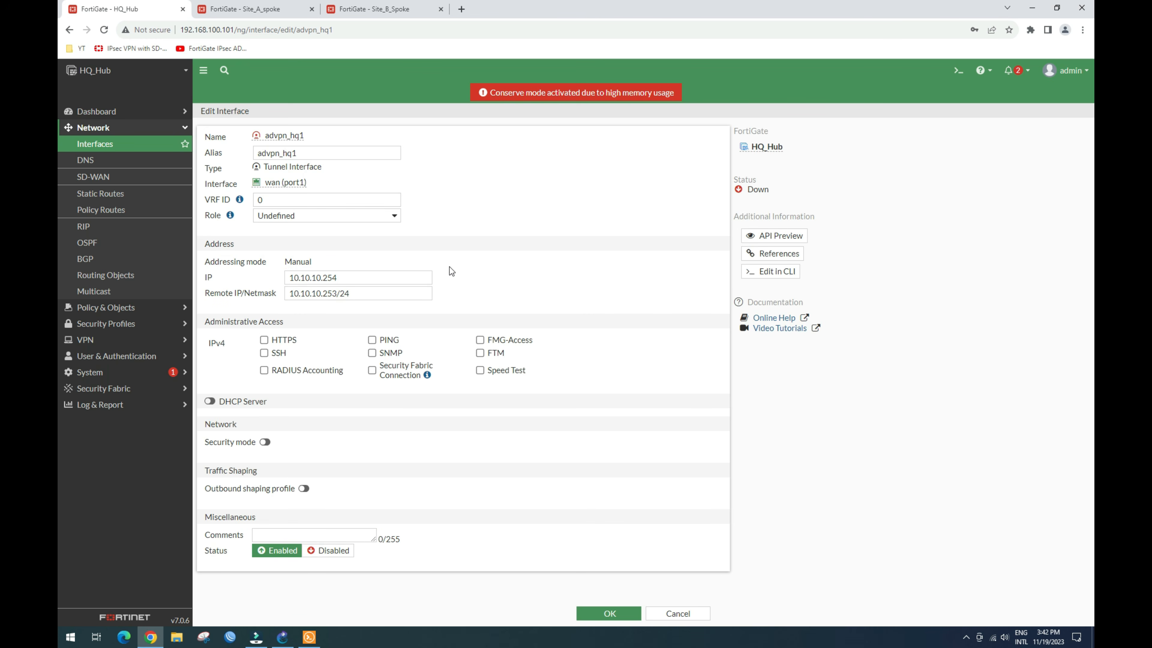
left_click(372, 340)
left_click(585, 613)
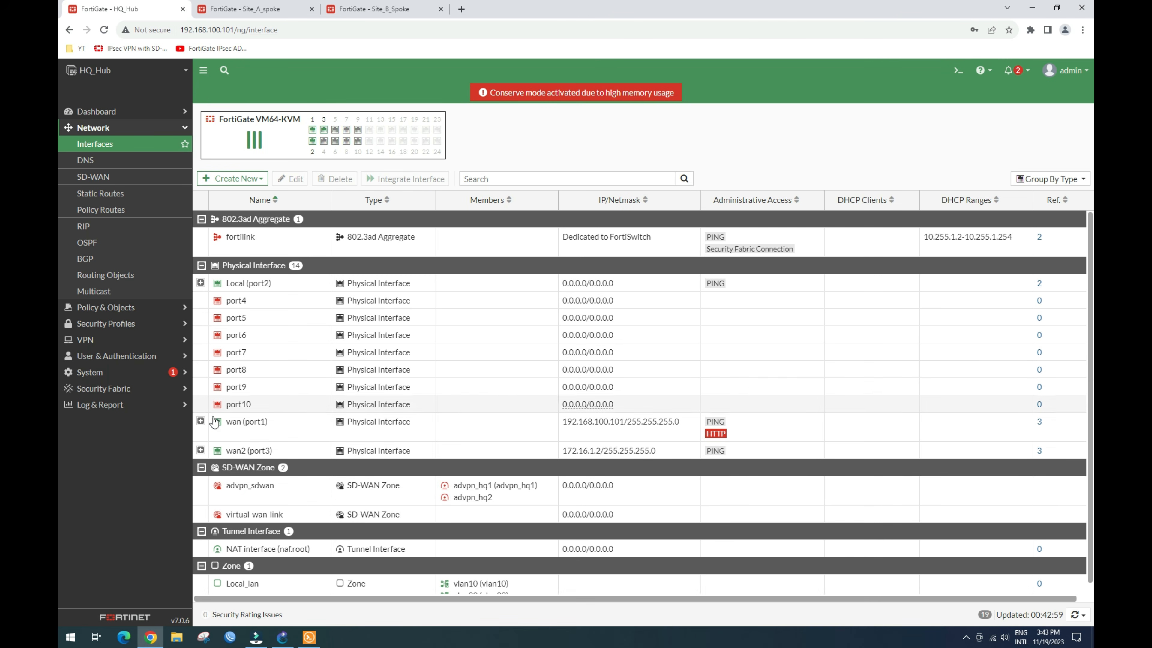
Step: Find the advpn_hq2 tunnel under wan2 (port3) and open it for editing
left_click(201, 422)
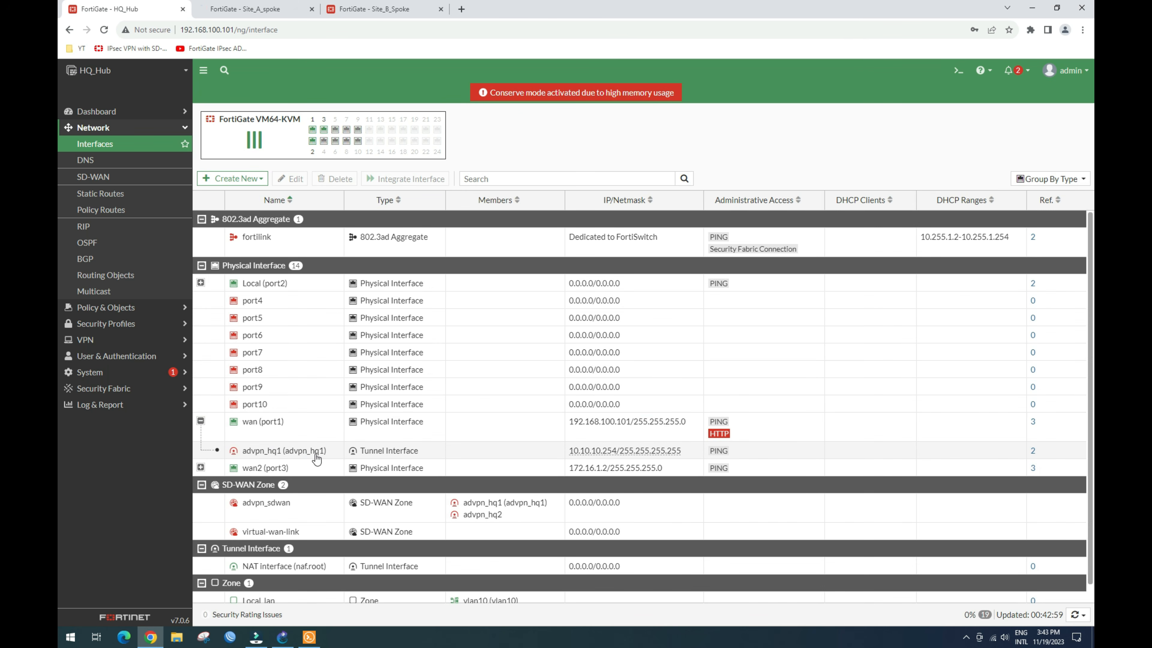
left_click(201, 468)
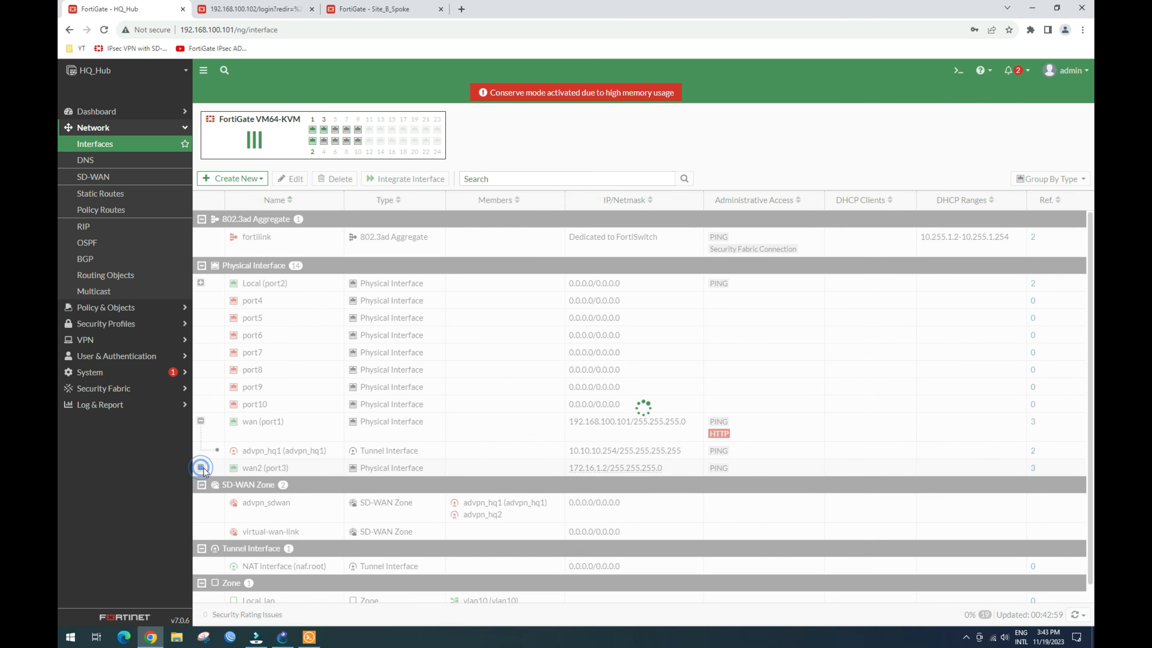
left_click(281, 488)
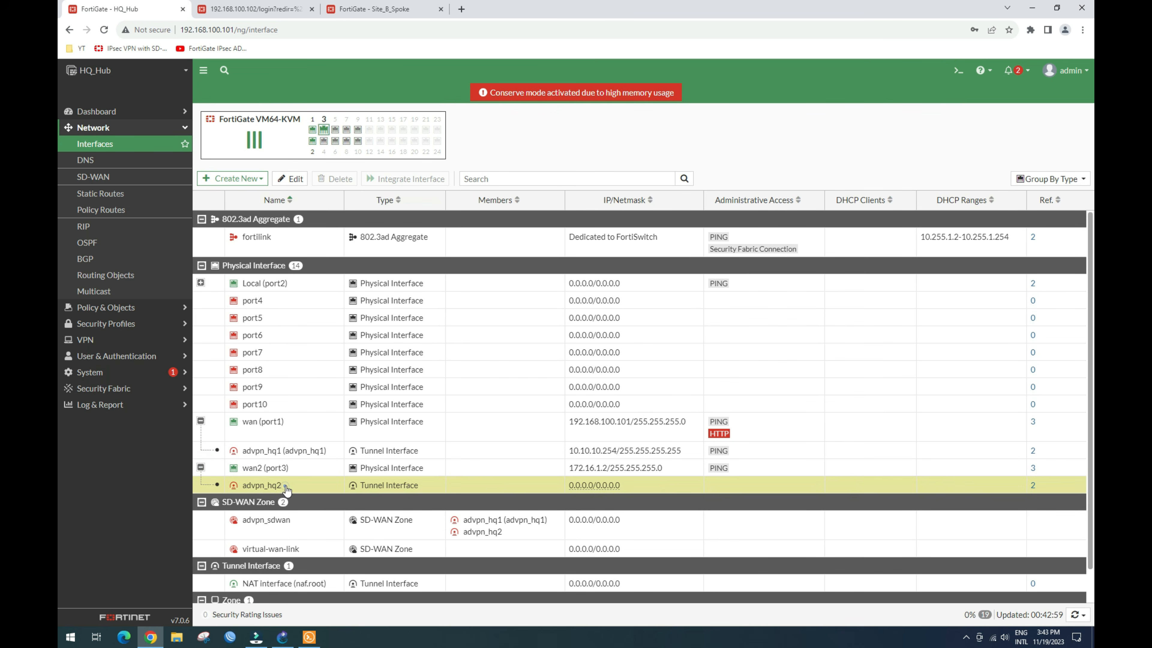
left_click(285, 177)
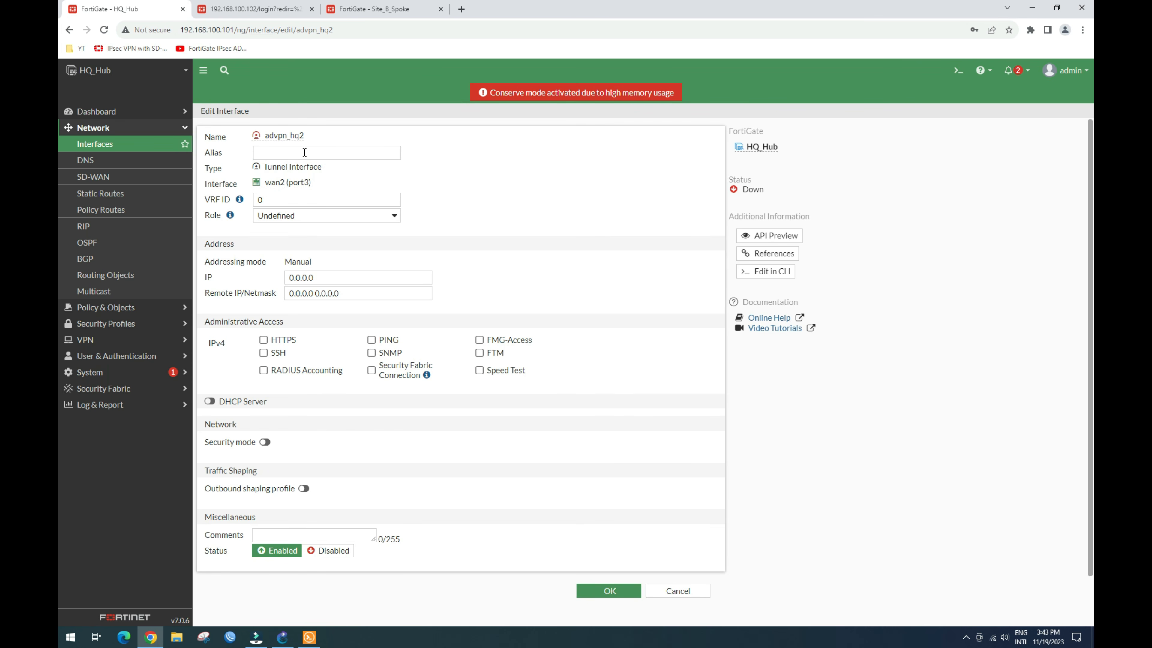
Step: Set the alias to advpn_hq2 and the tunnel IP to 20.20.20.254
double_click(301, 135)
key("ctrl+c")
left_click(286, 152)
key("ctrl+v")
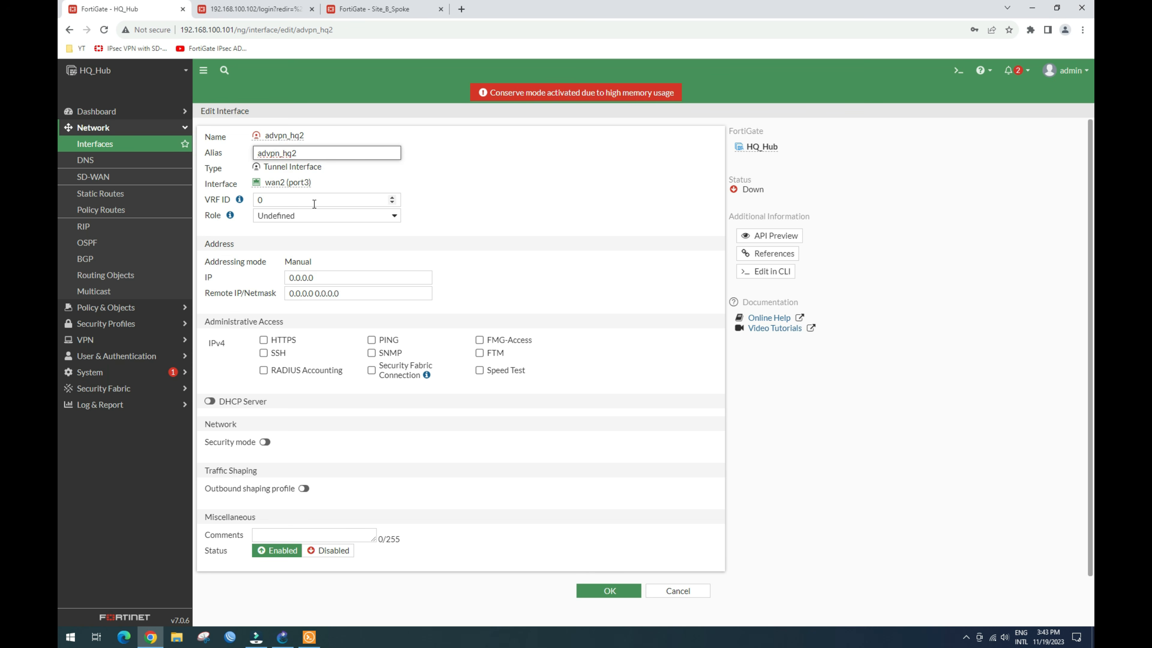
left_click(333, 278)
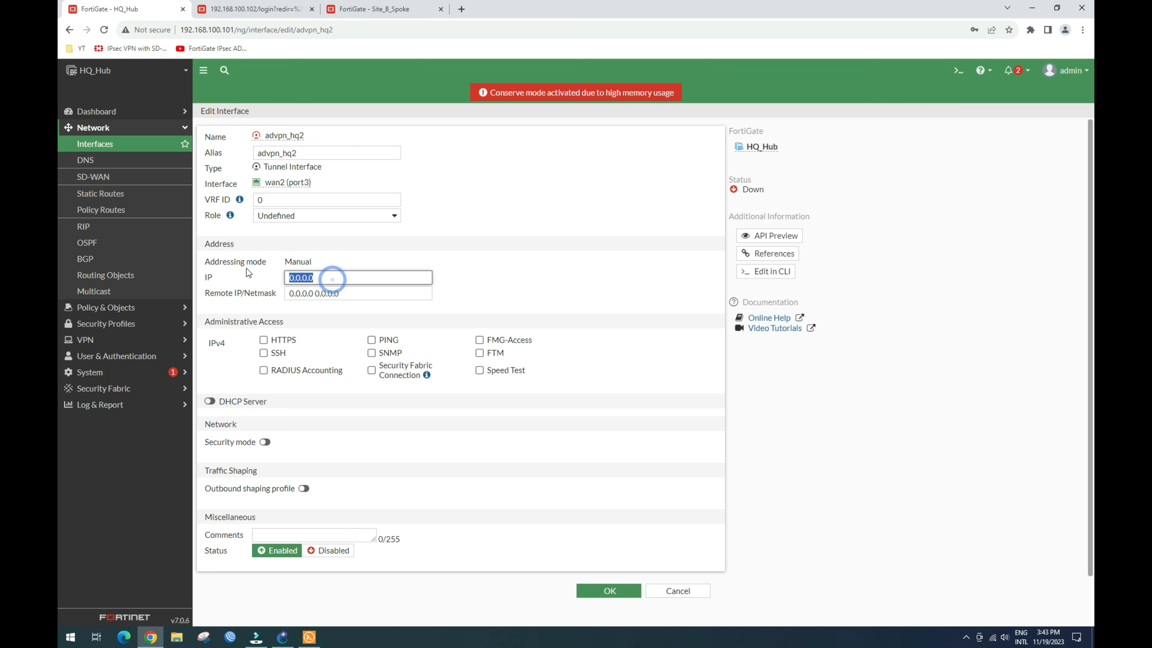
type("20.20.20.25")
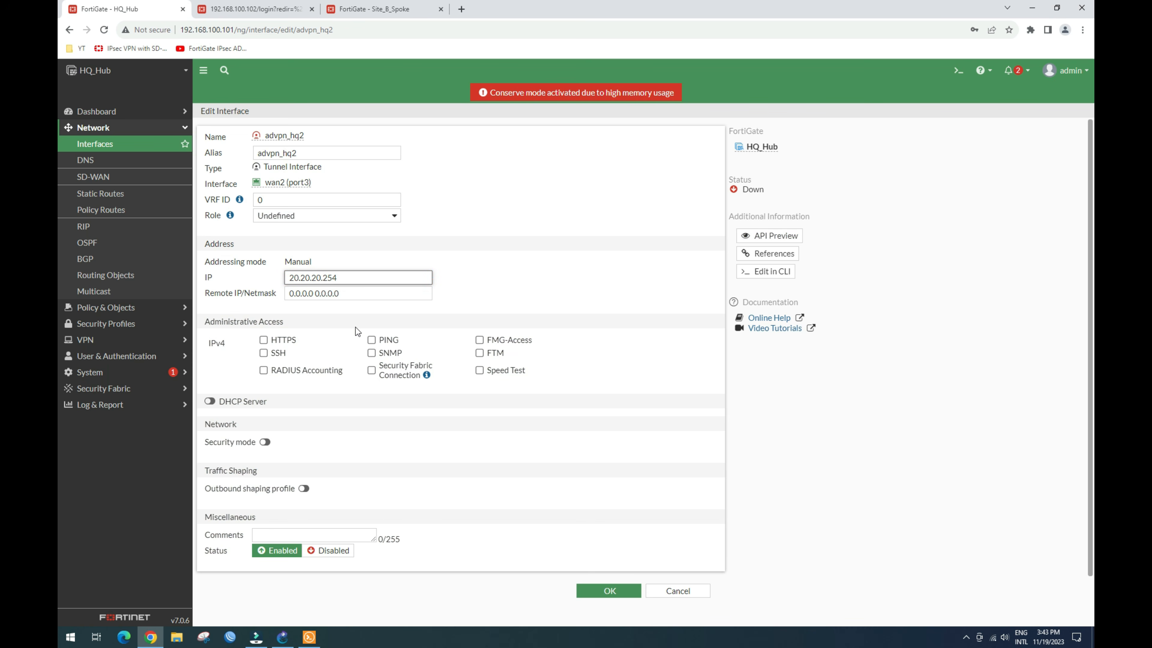
type("4")
Step: Set Remote IP/Netmask to 20.20.20.253/24, allow PING, and save advpn_hq2
double_click(338, 276)
key("ctrl+c")
left_click_drag(335, 292, 274, 293)
key("ctrl+v")
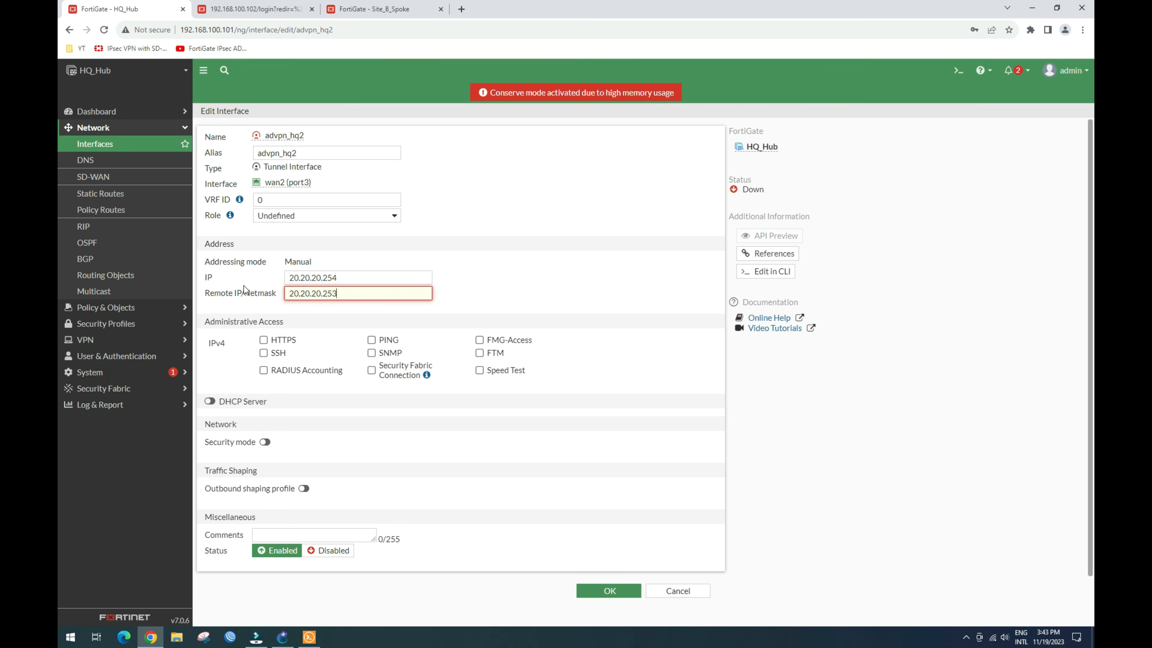
type("24")
left_click(371, 339)
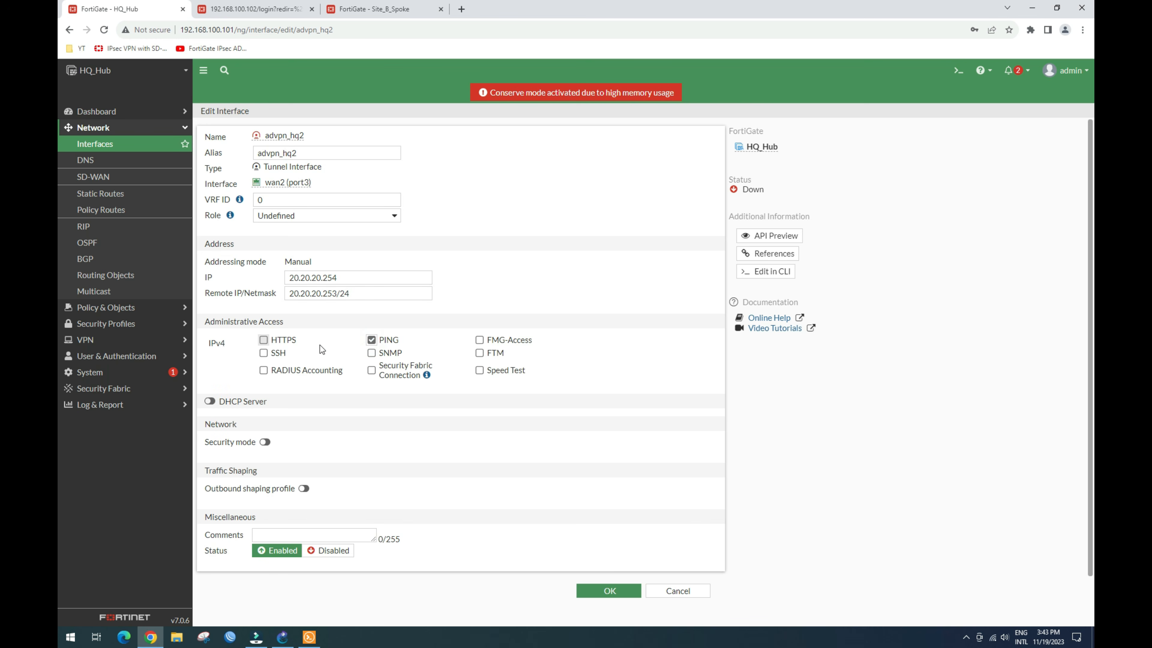
left_click_drag(348, 294, 284, 292)
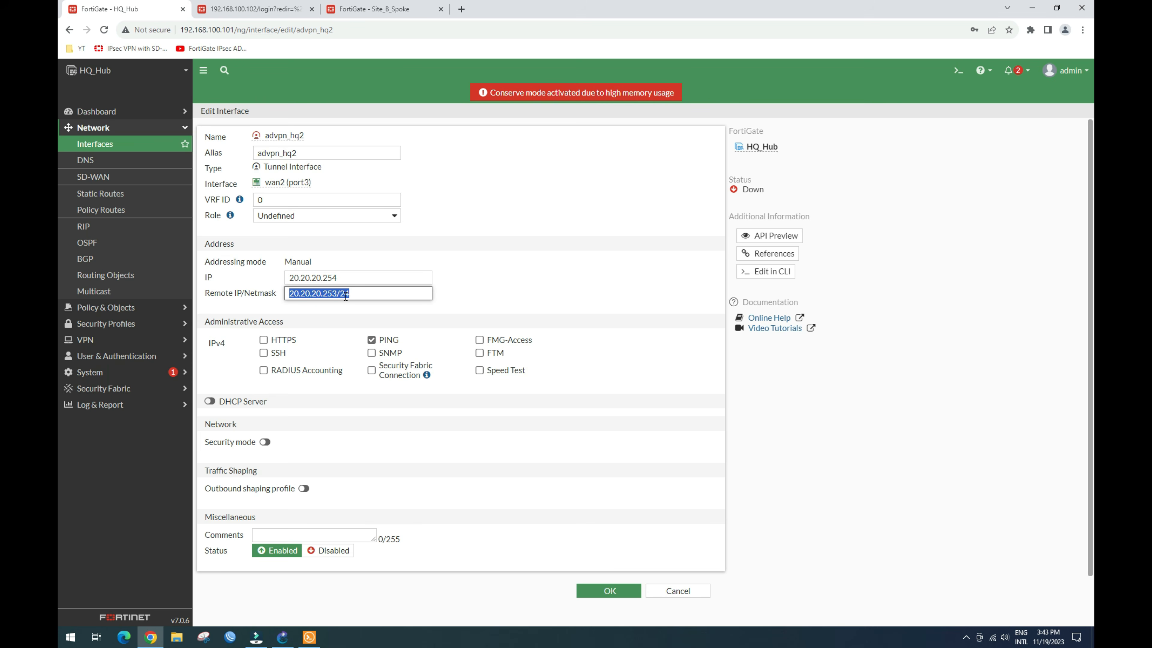
double_click(343, 275)
left_click_drag(353, 293, 282, 297)
left_click(610, 591)
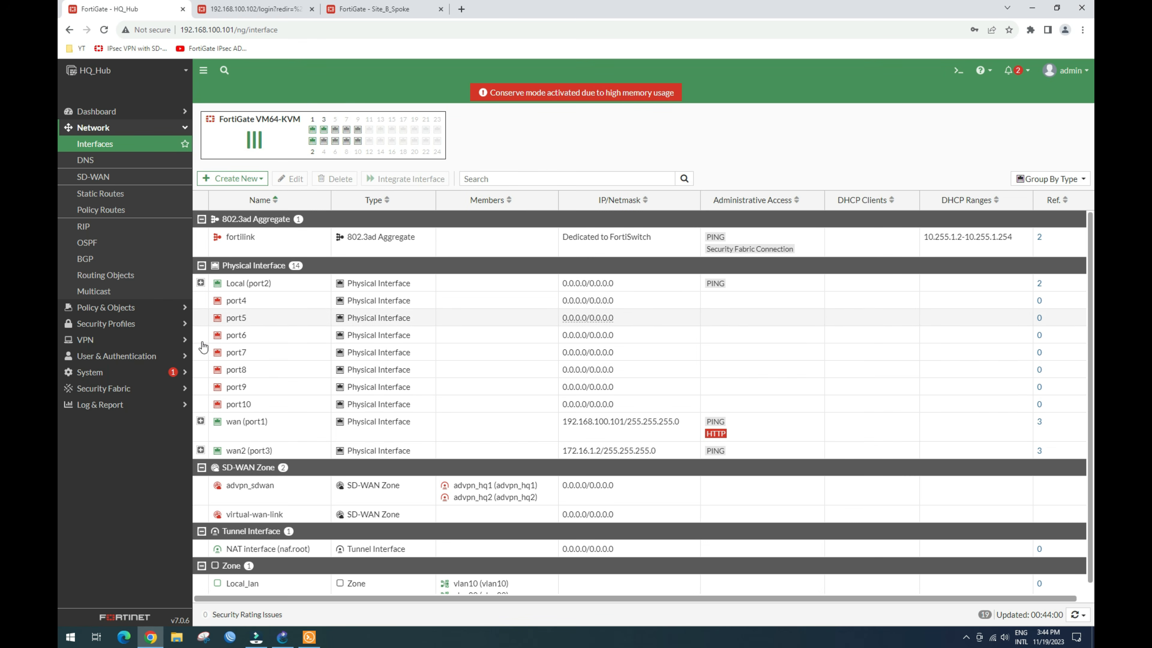
Step: Check the tunnel interfaces under wan and wan2, then go to VPN > IPsec Tunnels
left_click(200, 420)
left_click(201, 467)
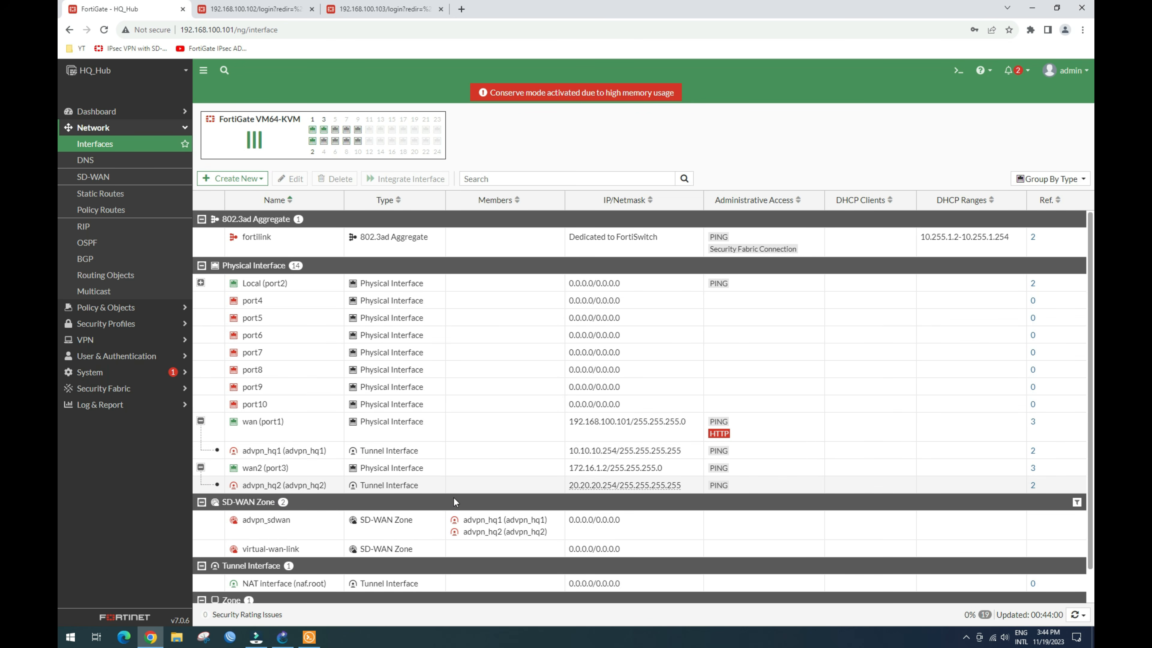
scroll(236, 443, "down", 1)
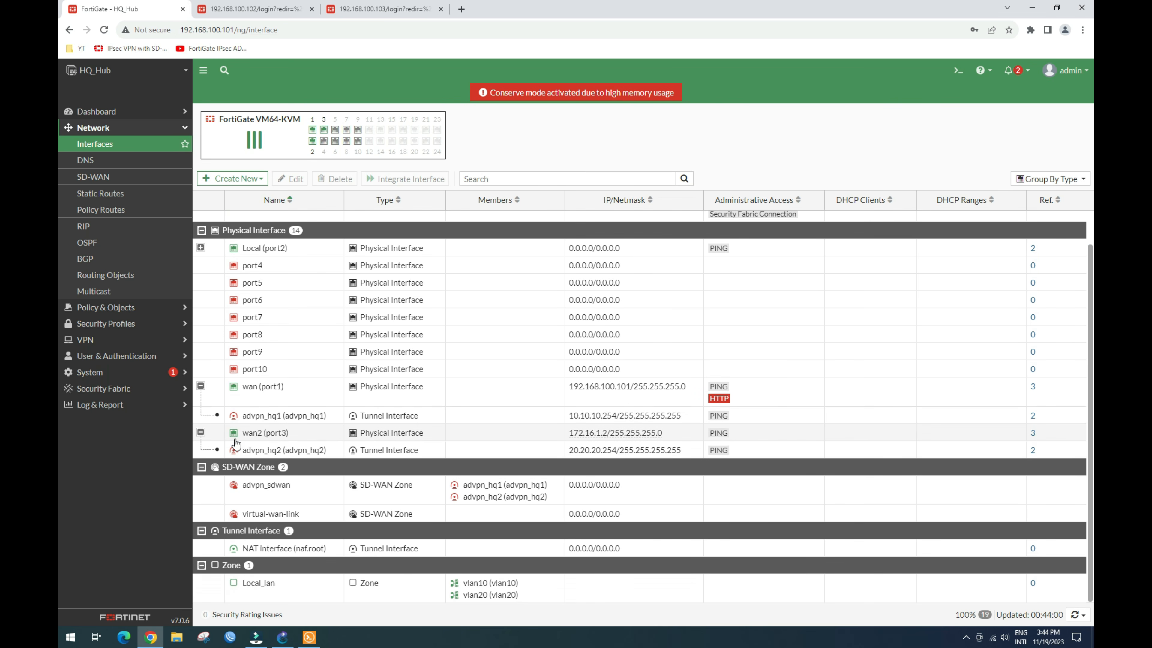
left_click(150, 339)
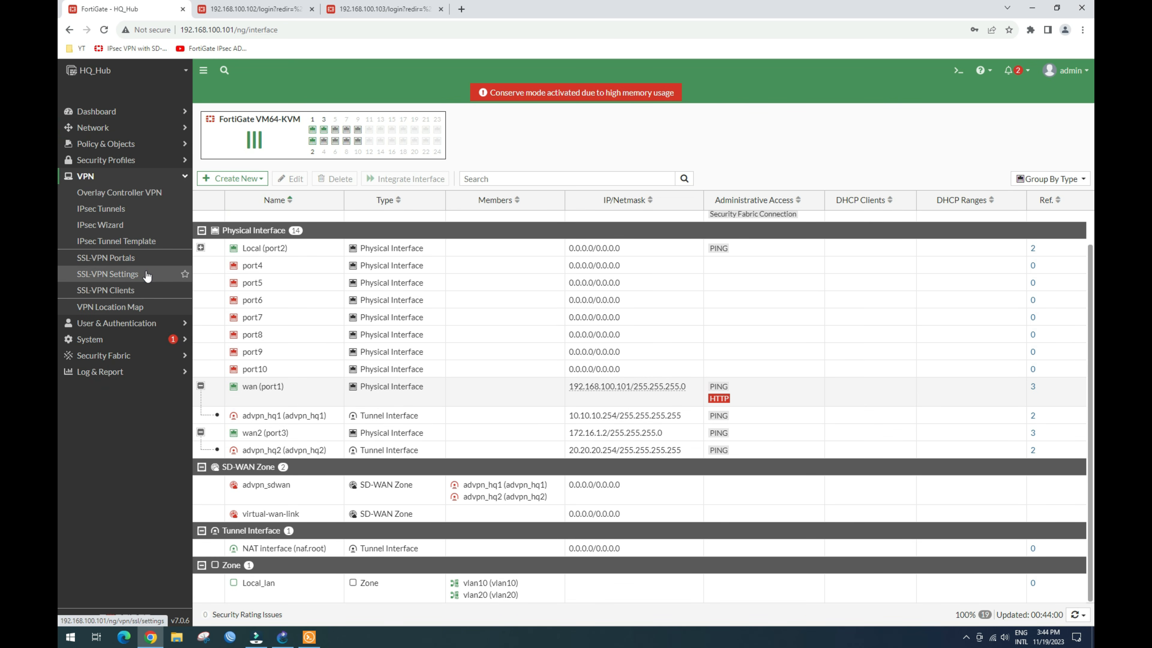
left_click(116, 211)
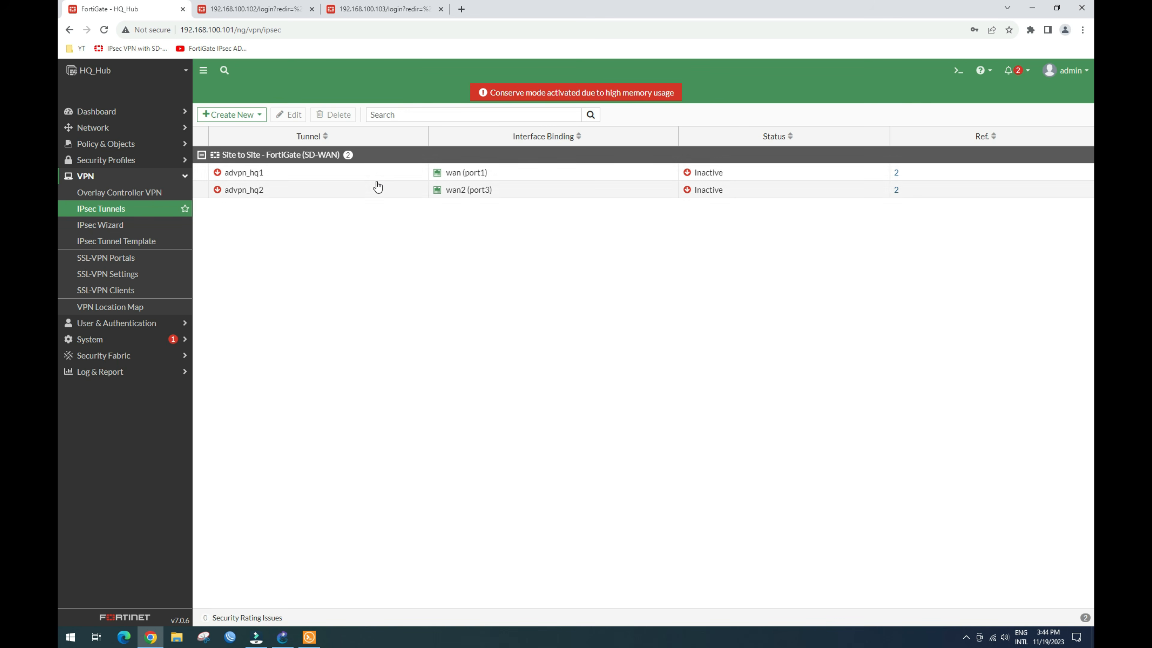
Step: Select the advpn_hq1 tunnel and open it for editing
left_click(292, 178)
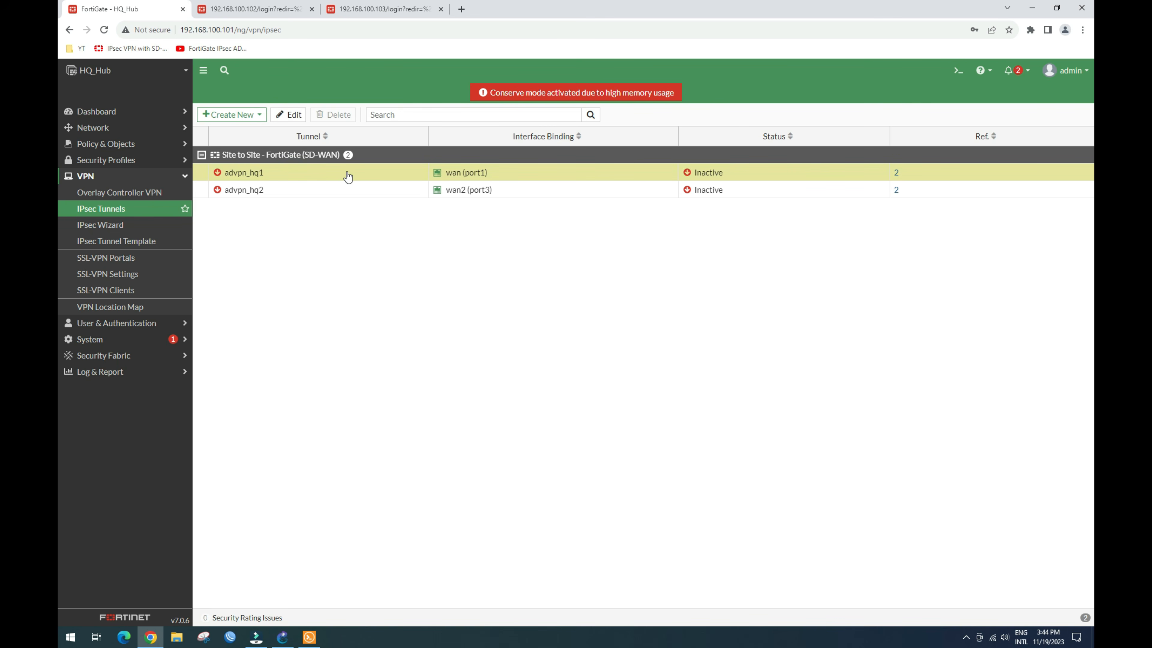
left_click(319, 190)
left_click(310, 179)
left_click(303, 190)
left_click(303, 175)
left_click(302, 189)
left_click(301, 175)
left_click(301, 190)
left_click(299, 175)
left_click(292, 116)
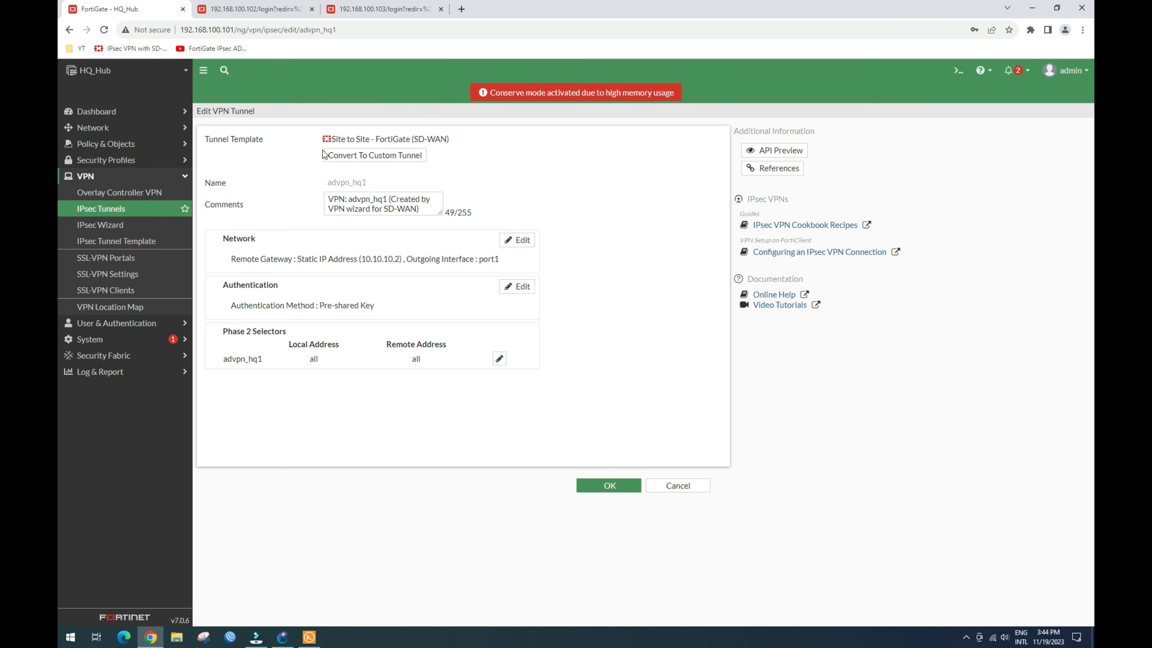
Step: Convert advpn_hq1 to a custom tunnel, delete its comment, and edit its Network settings
left_click(389, 157)
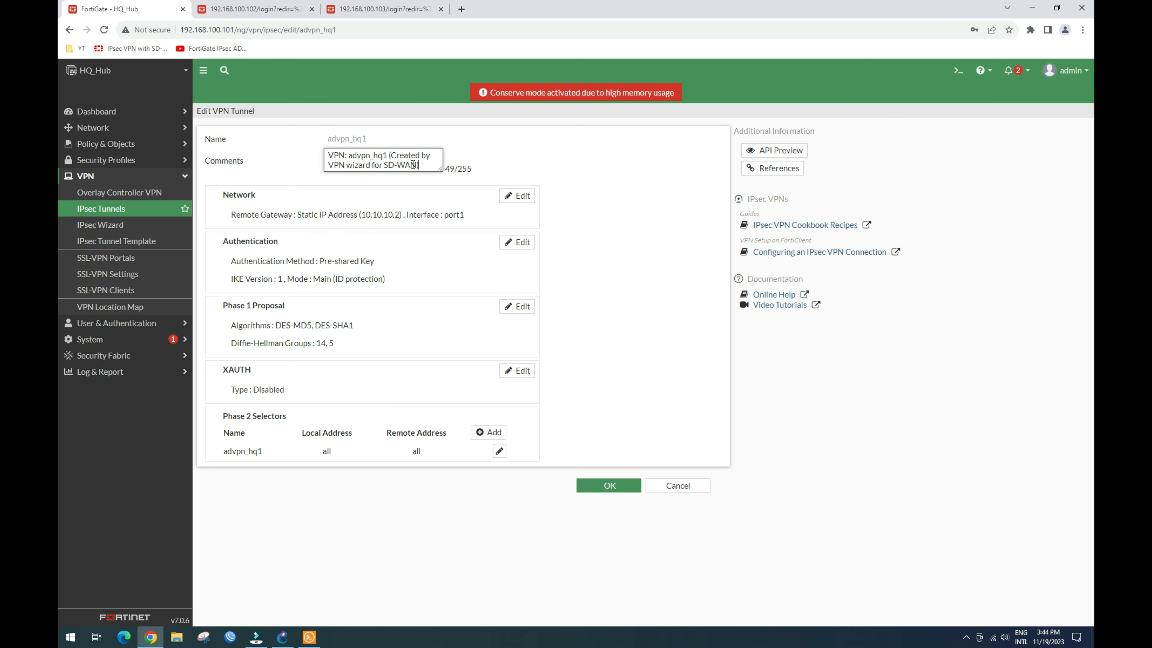
left_click_drag(418, 160, 290, 150)
key("BackSpace")
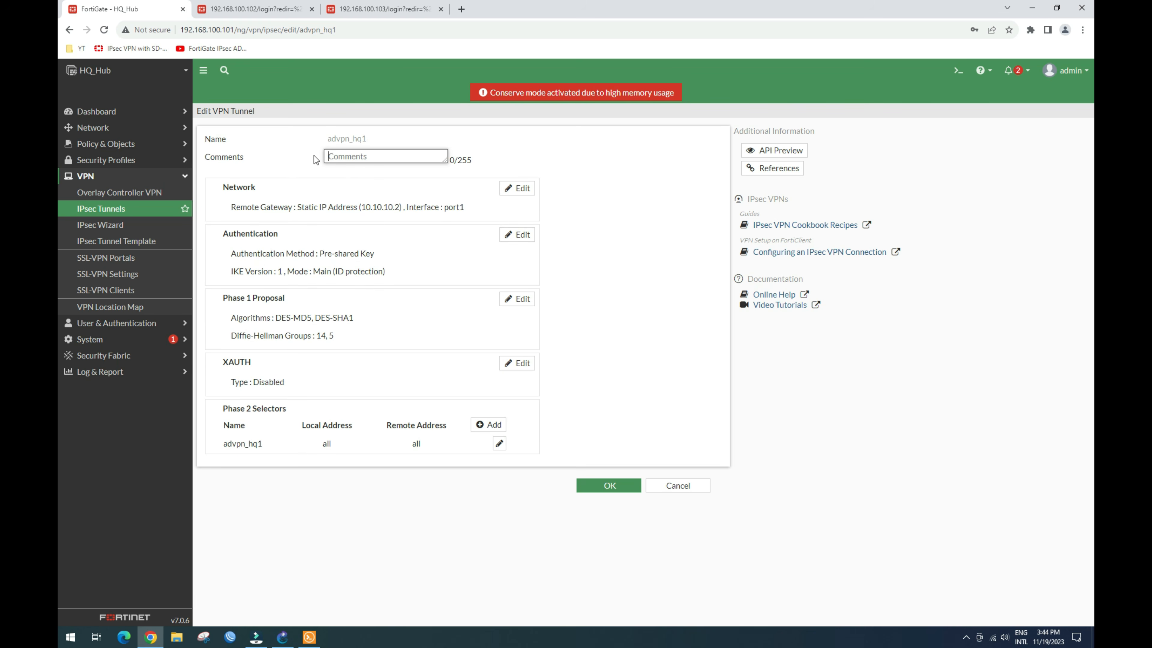
left_click(520, 188)
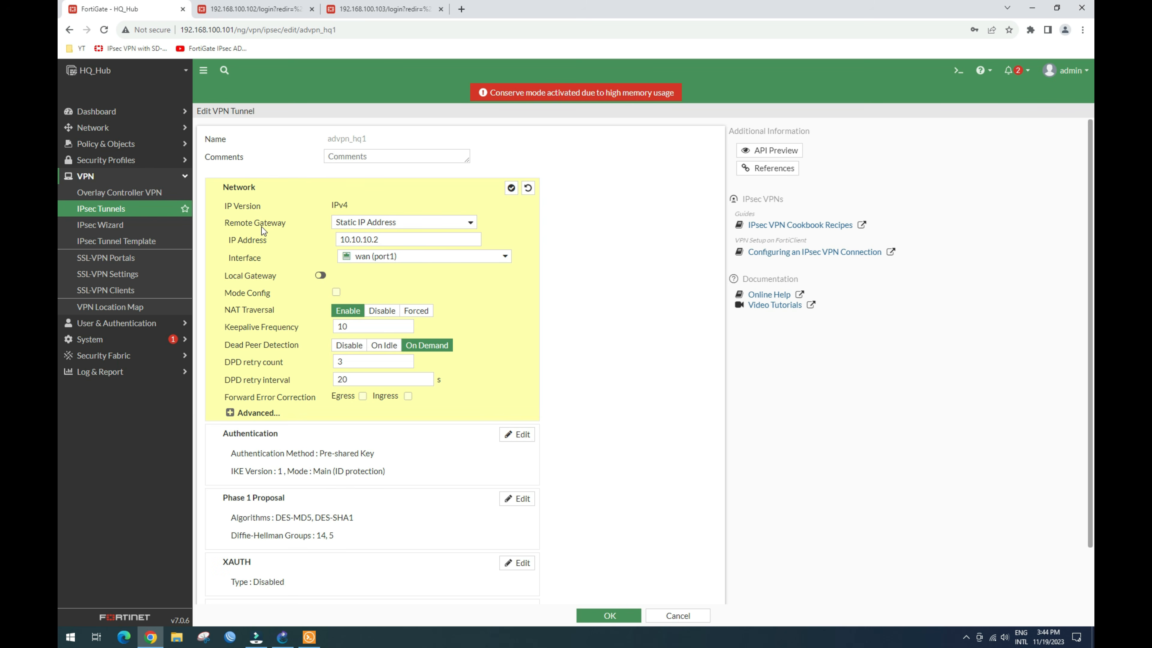
Step: Set Remote Gateway to Dialup User and change the DPD retry interval from 60 to 5
left_click(471, 222)
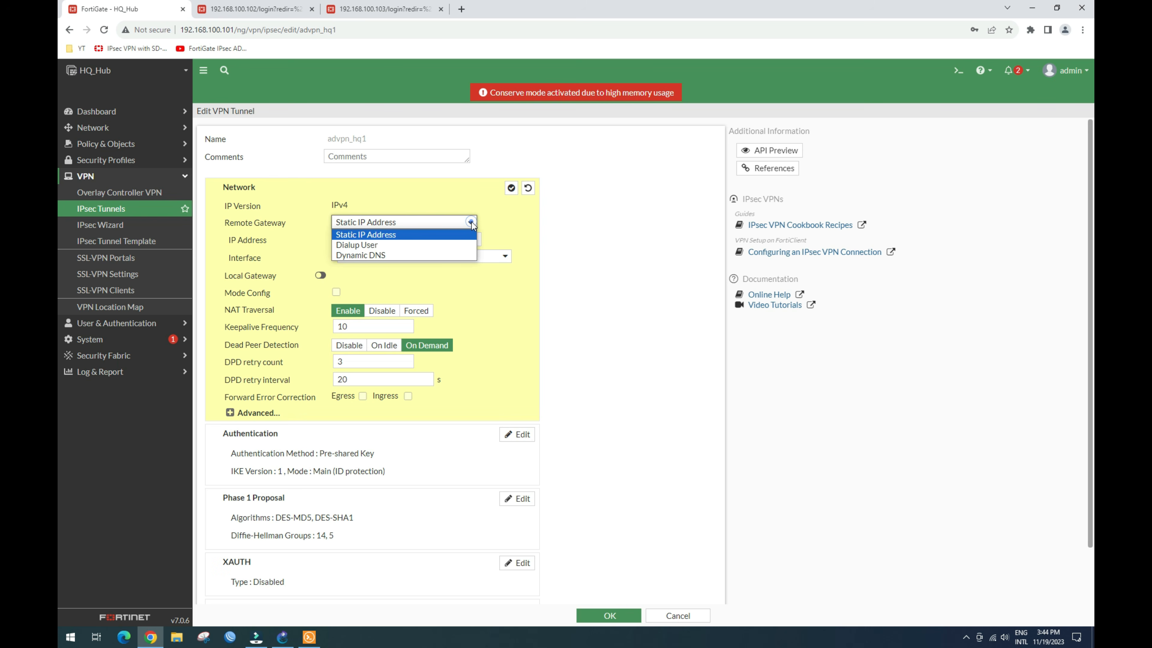
left_click(365, 247)
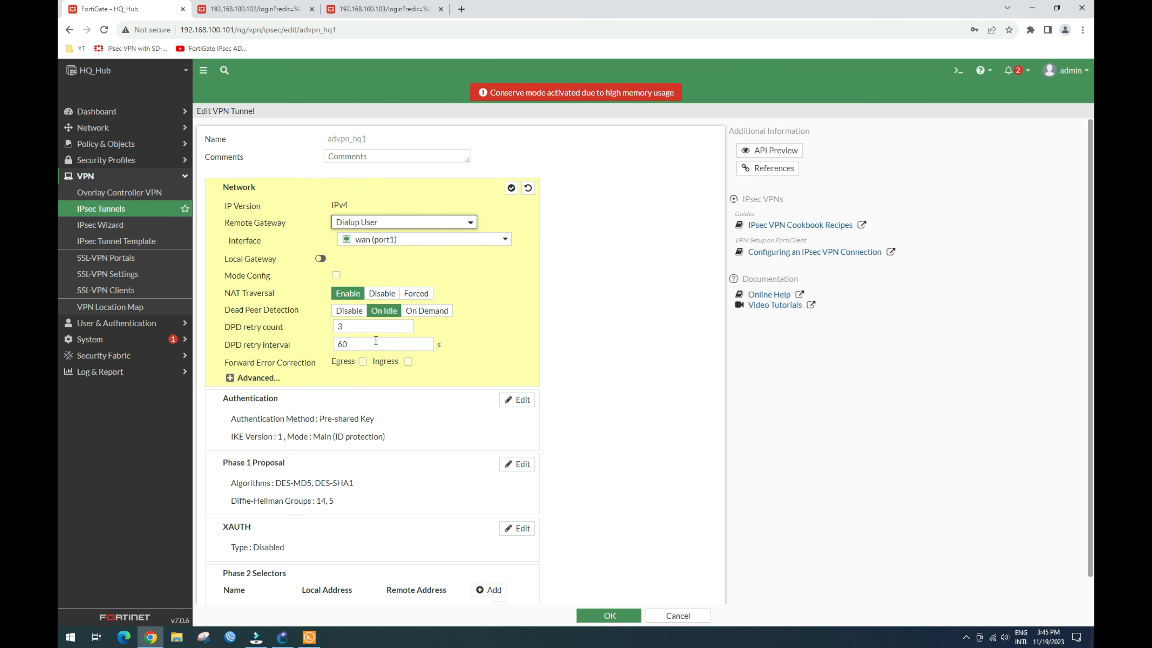
left_click_drag(358, 345, 337, 345)
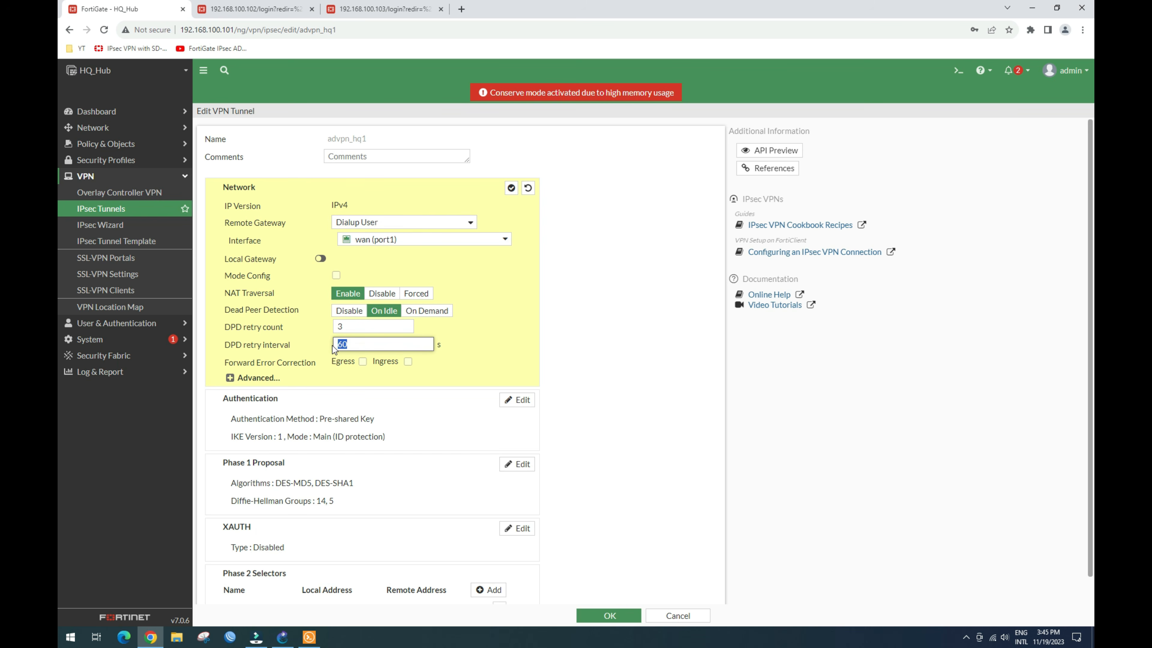
type("5")
Step: Under Advanced, disable Add route, enable Auto discovery sender and Device creation, then apply
left_click(231, 379)
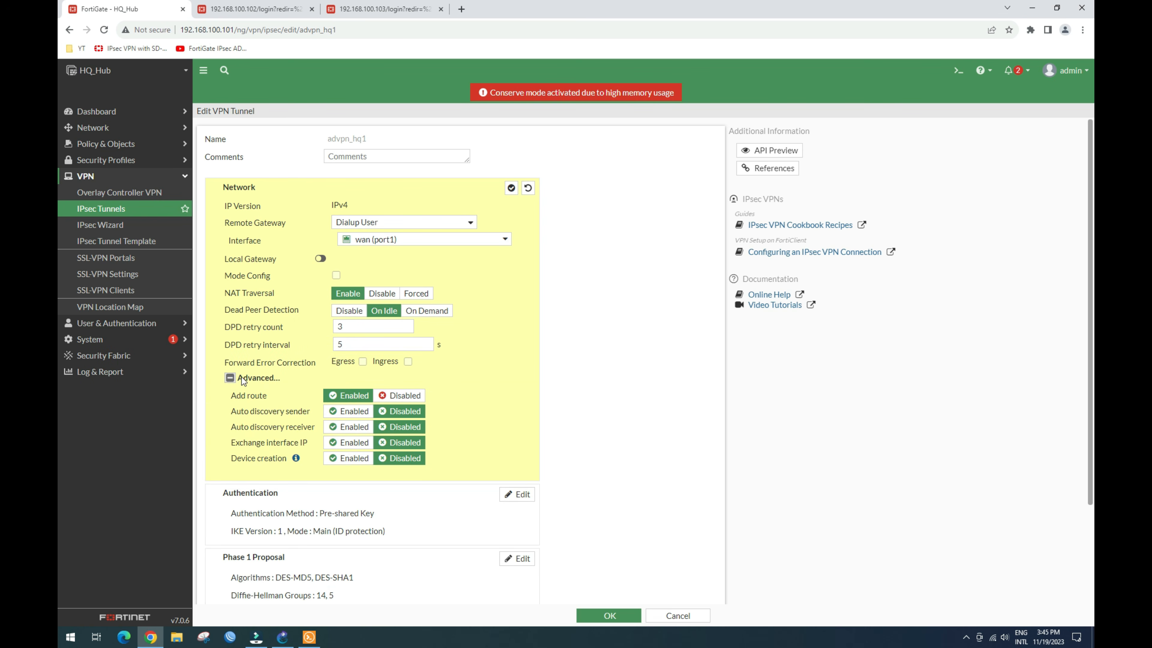
left_click(399, 396)
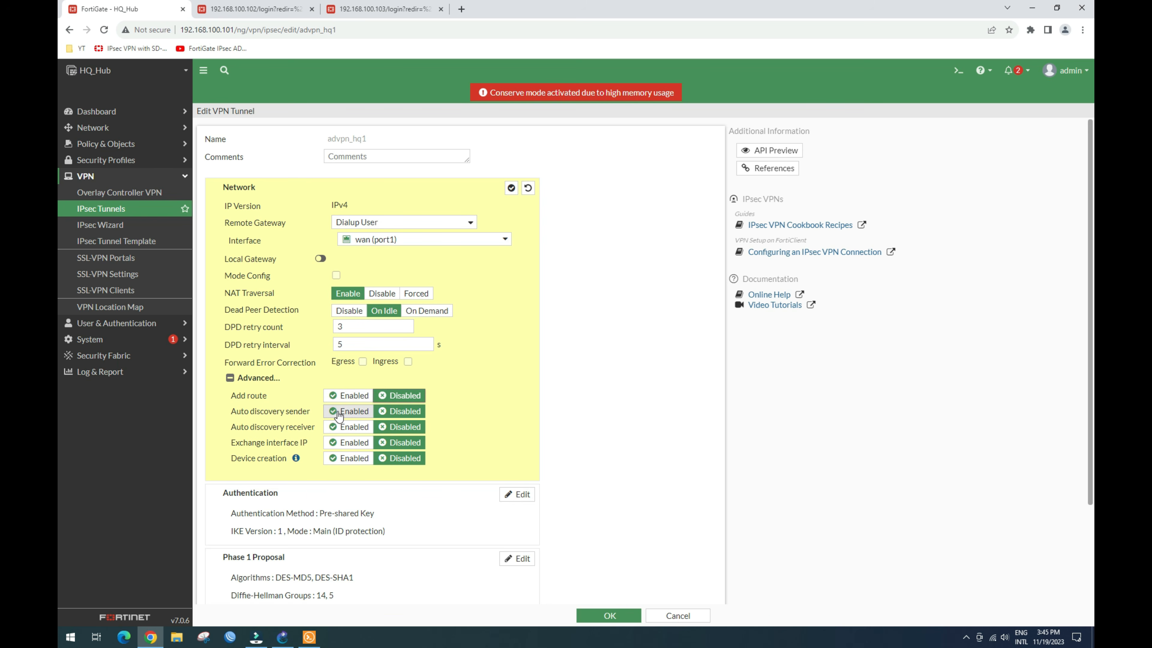
left_click(352, 413)
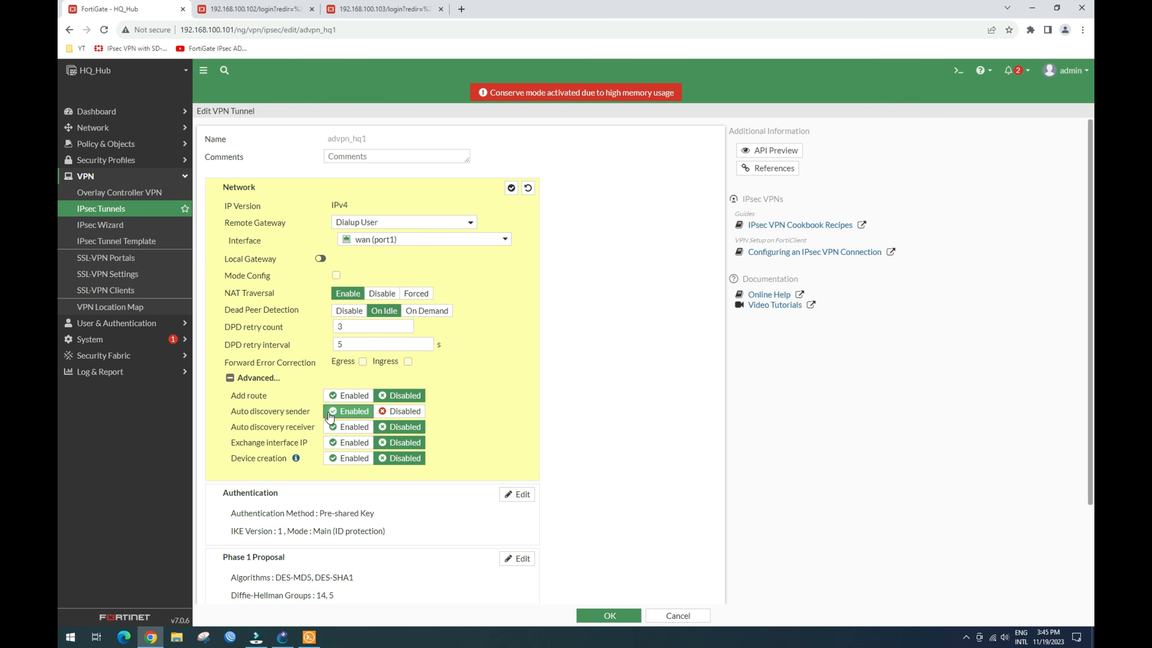
left_click(358, 412)
left_click(353, 461)
left_click(404, 461)
left_click(356, 459)
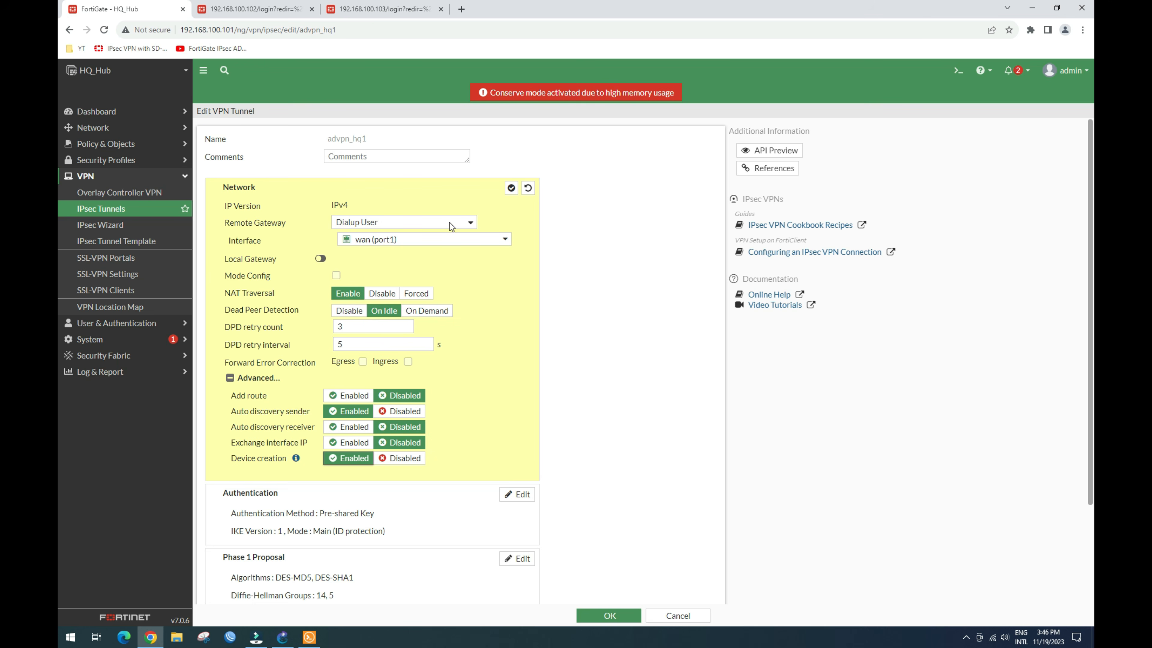
left_click(508, 190)
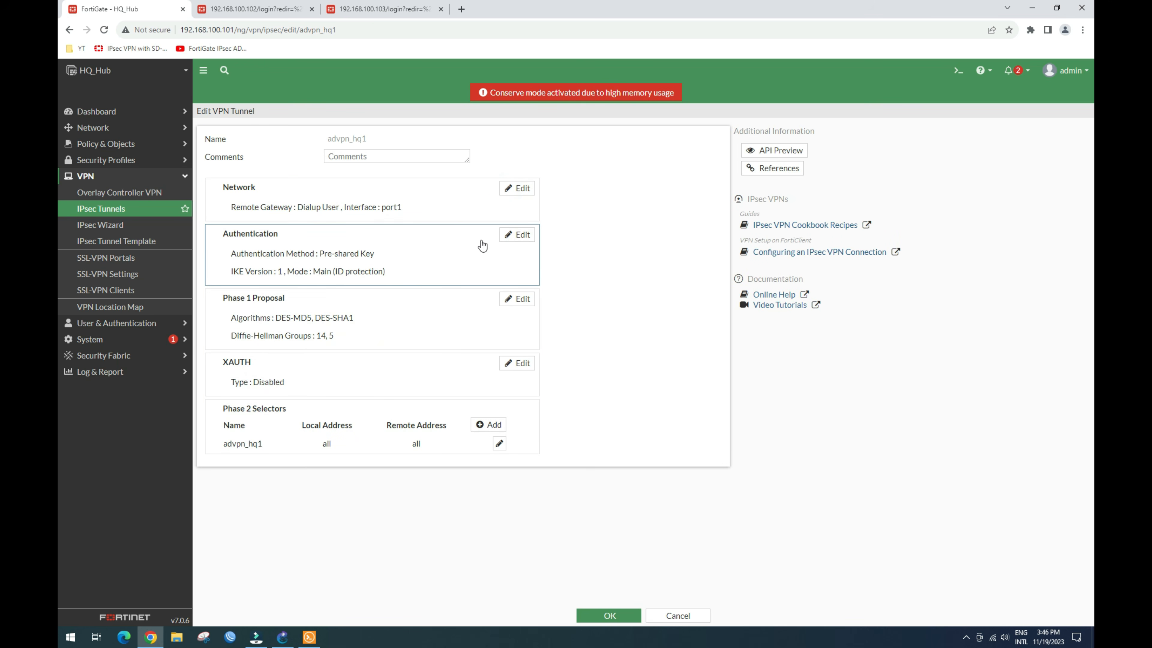
Step: Enter and apply a new pre-shared key in Authentication, then edit the Phase 1 Proposal
left_click(518, 235)
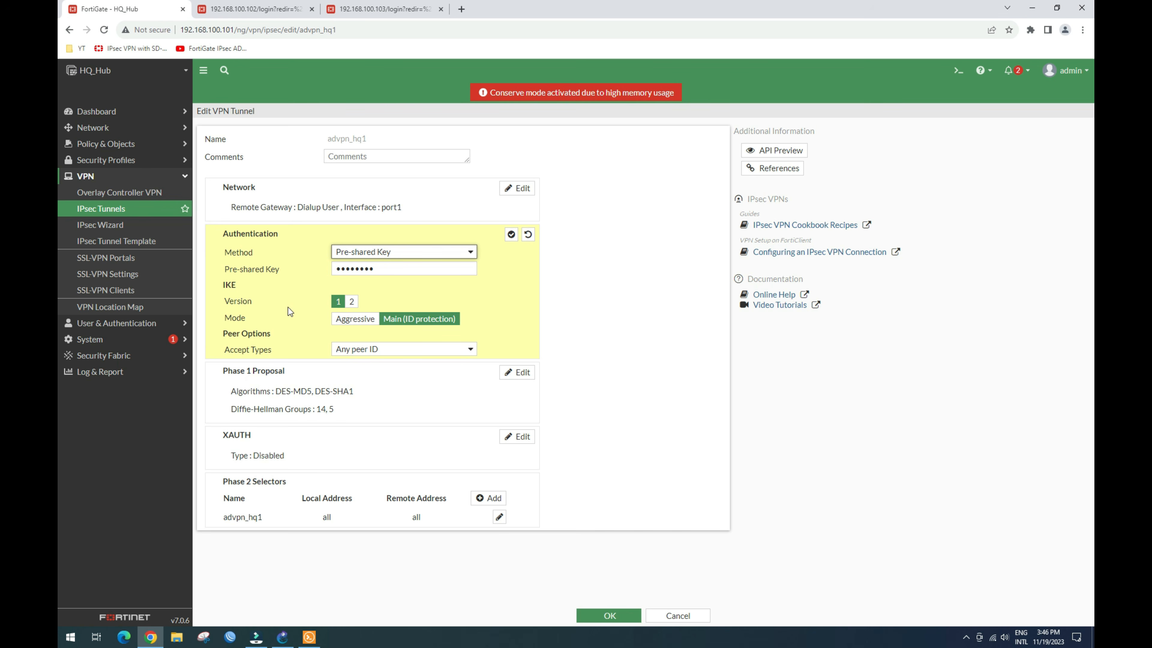
left_click(382, 267)
left_click(488, 270)
left_click(408, 270)
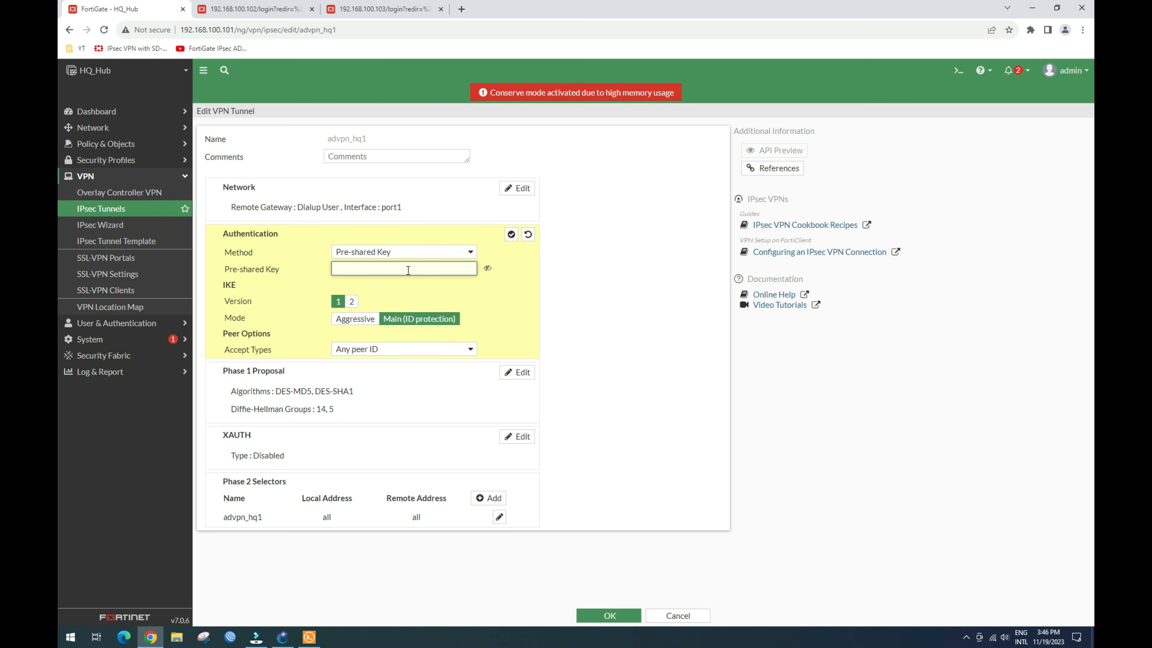
type("123123")
left_click(487, 268)
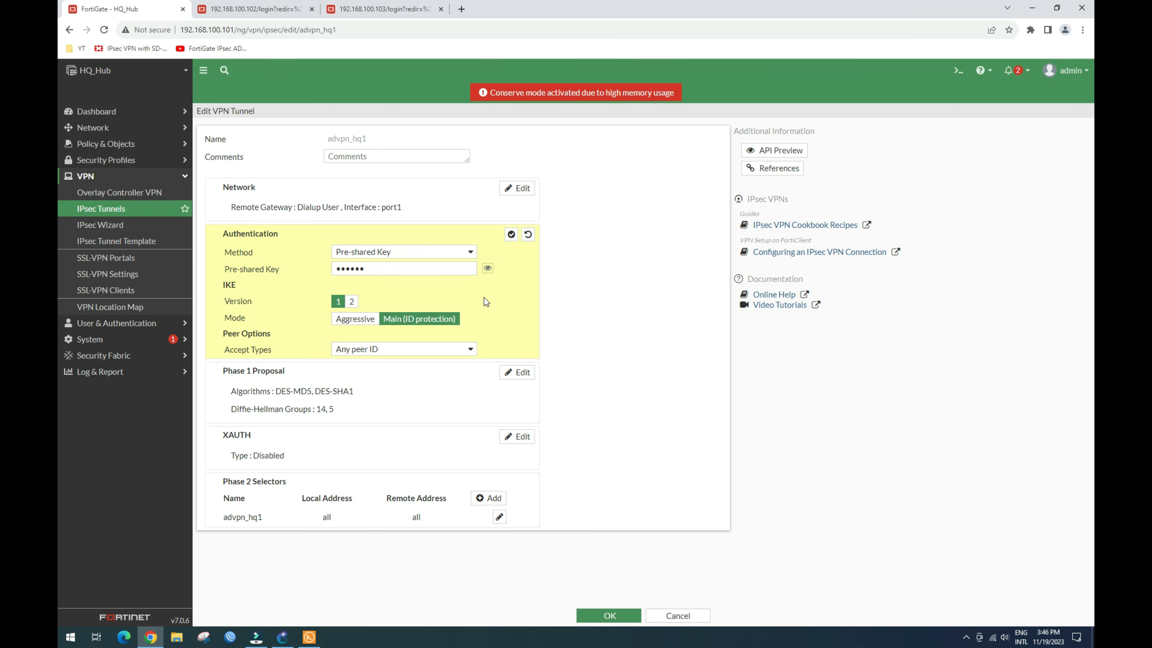
left_click(511, 235)
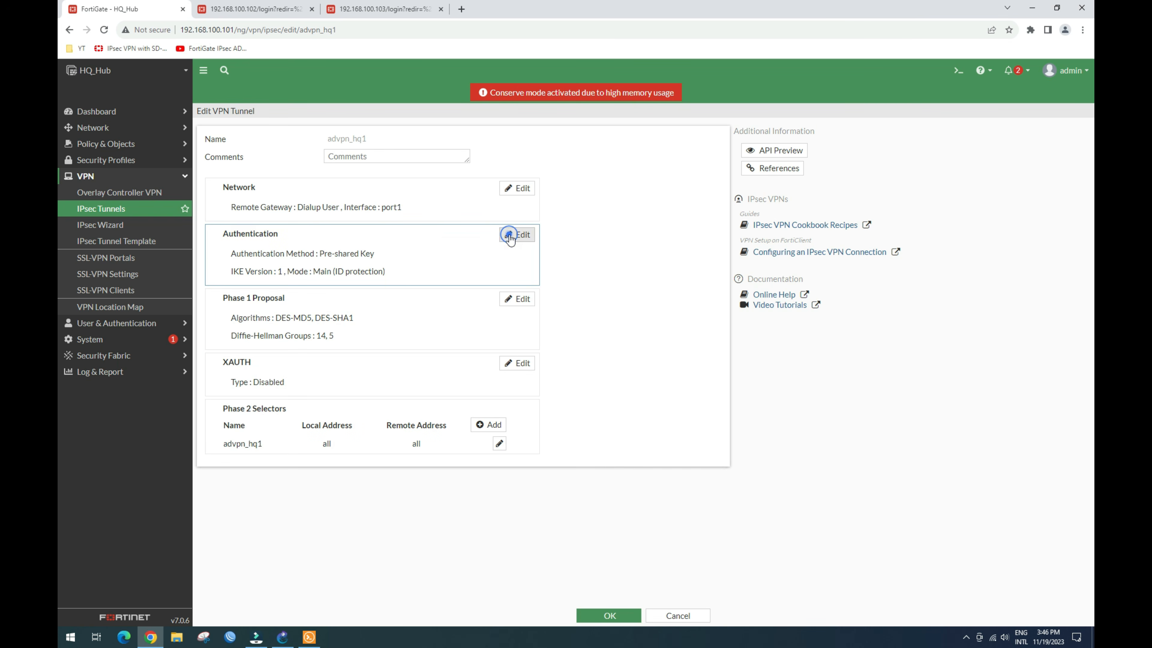
left_click(516, 299)
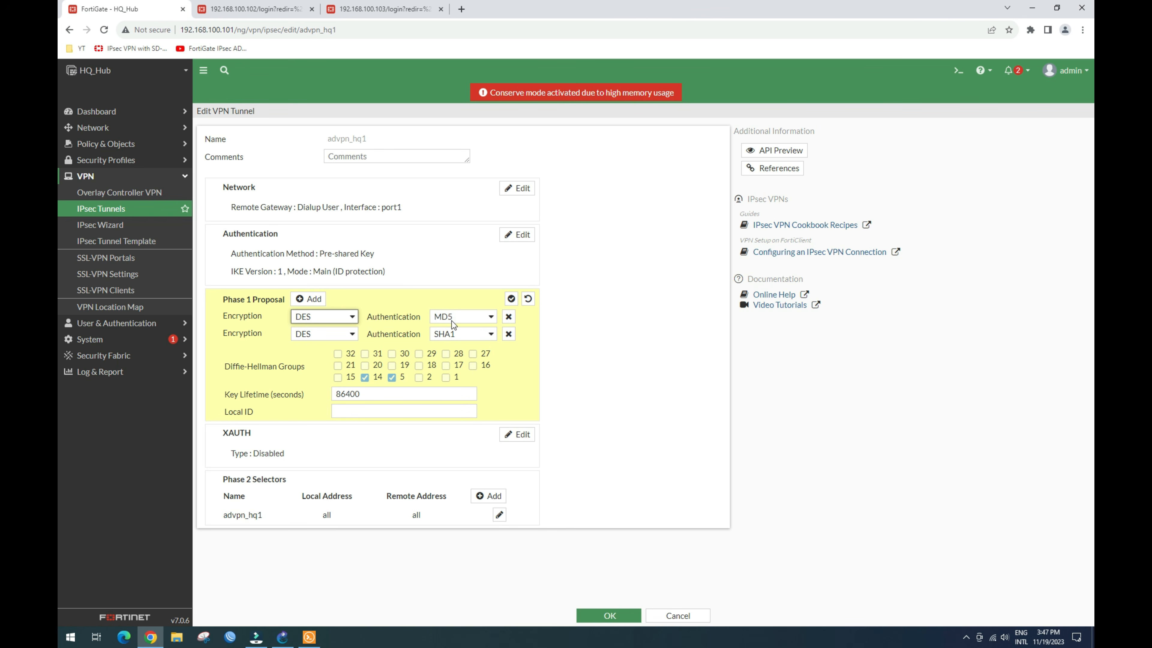
Step: Confirm the advpn_hq1 Phase 1 proposal as DES-MD5 and DES-SHA1 with DH groups 14 and 5, removing the extra empty row
left_click(309, 299)
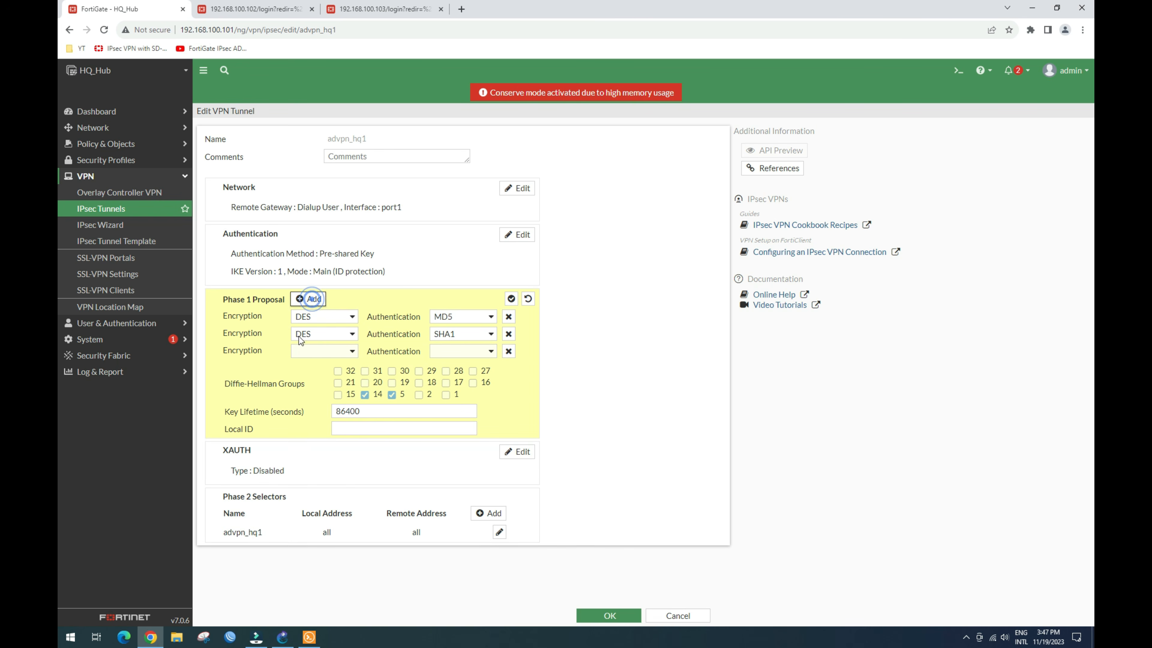
left_click(509, 351)
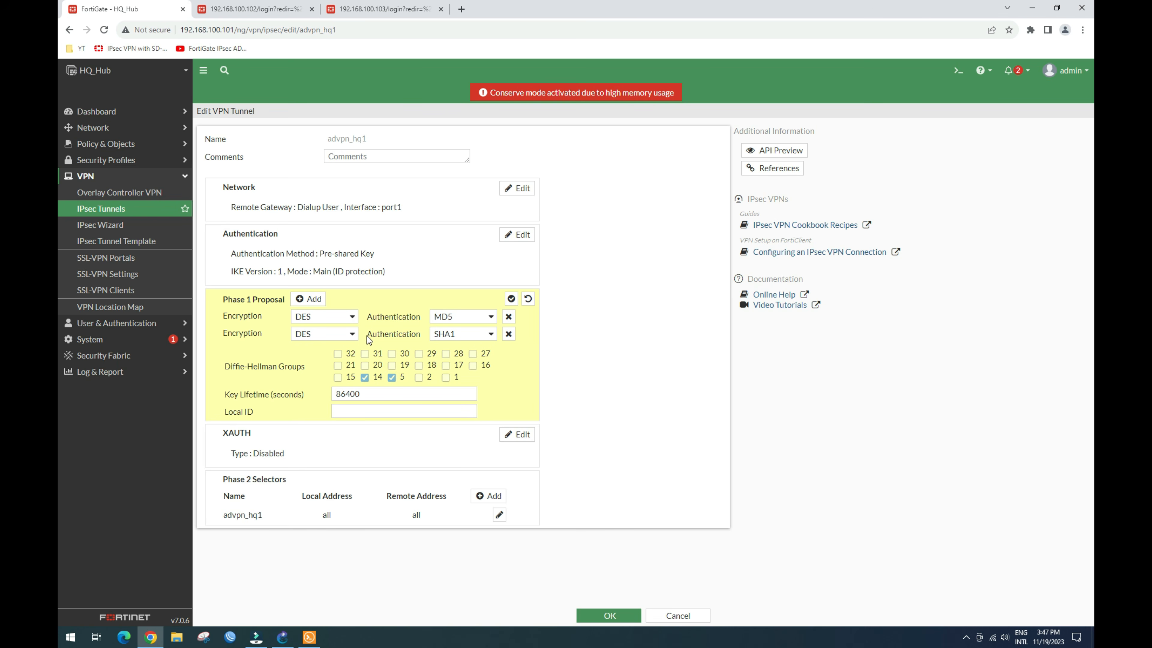
left_click(511, 299)
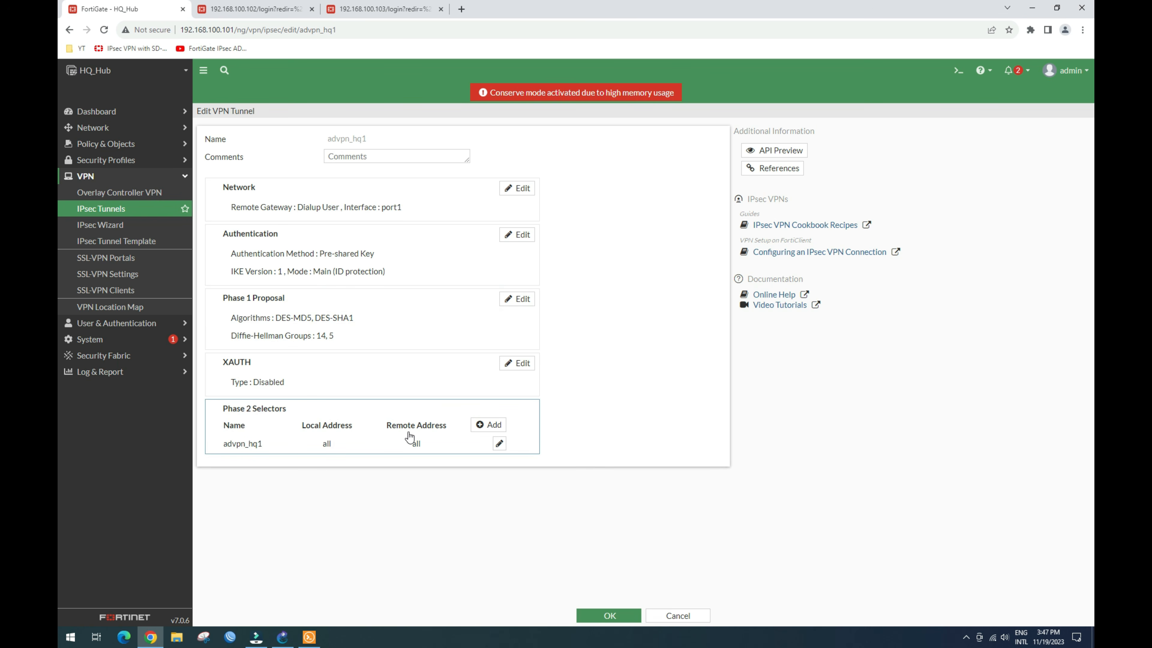
Step: Delete the advpn_hq1 Phase 2 comment, review its Advanced options, and save the tunnel
left_click(499, 443)
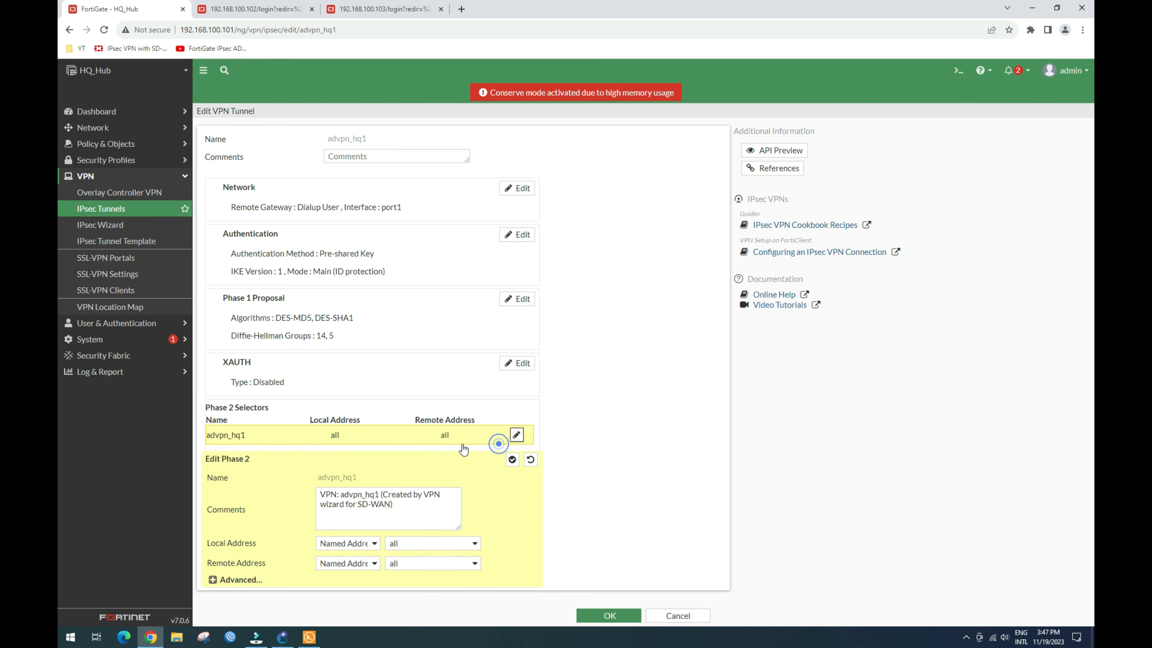
triple_click(404, 507)
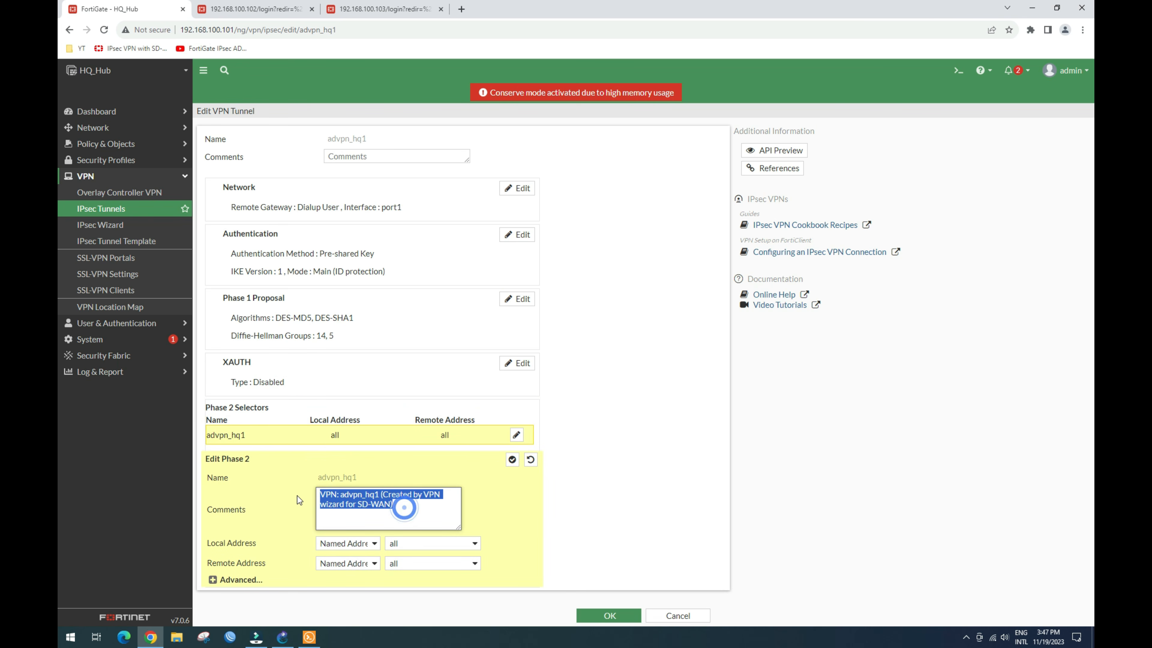
key("BackSpace")
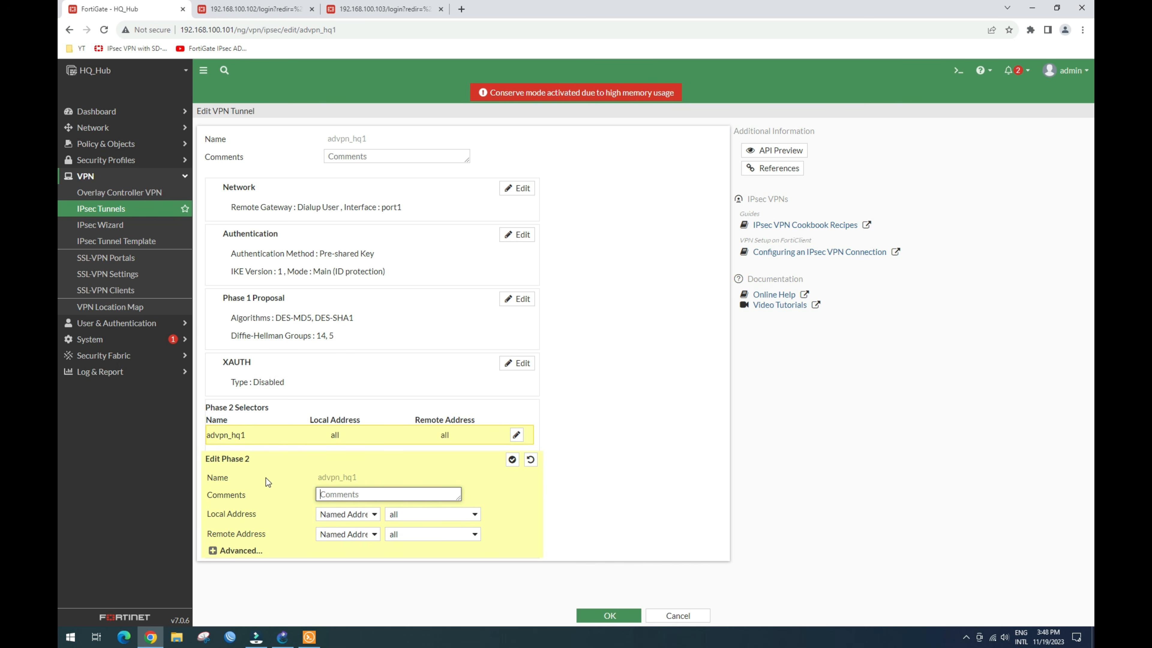
left_click(212, 551)
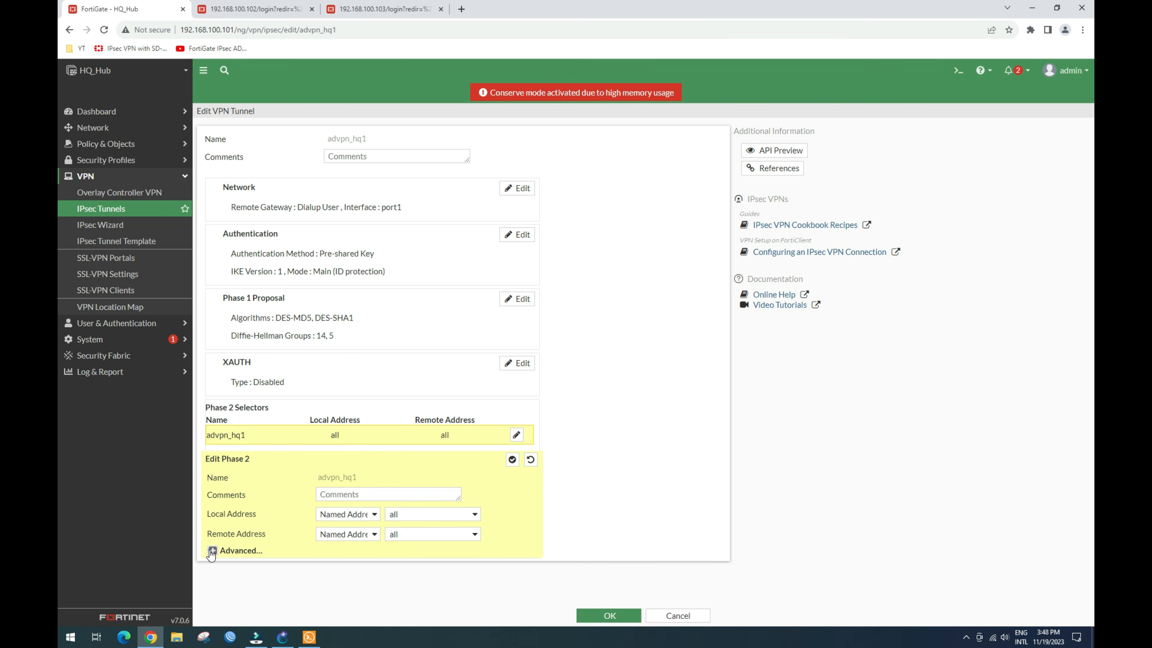
scroll(272, 517, "down", 4)
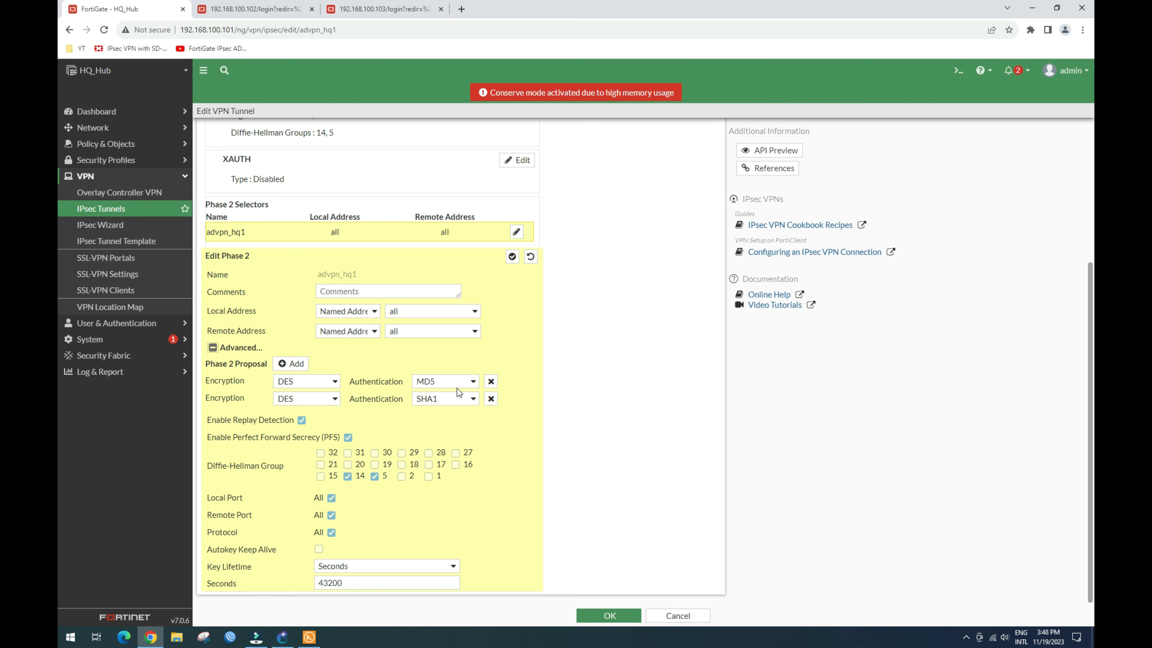
scroll(441, 409, "up", 3)
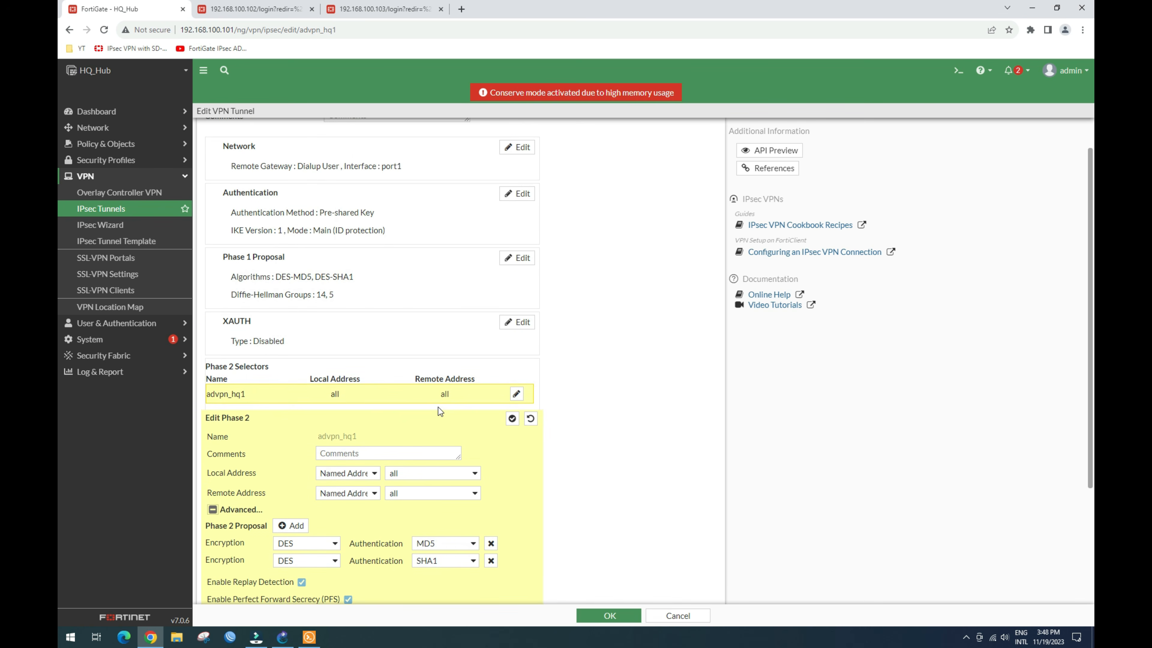
scroll(440, 411, "up", 1)
scroll(438, 411, "down", 2)
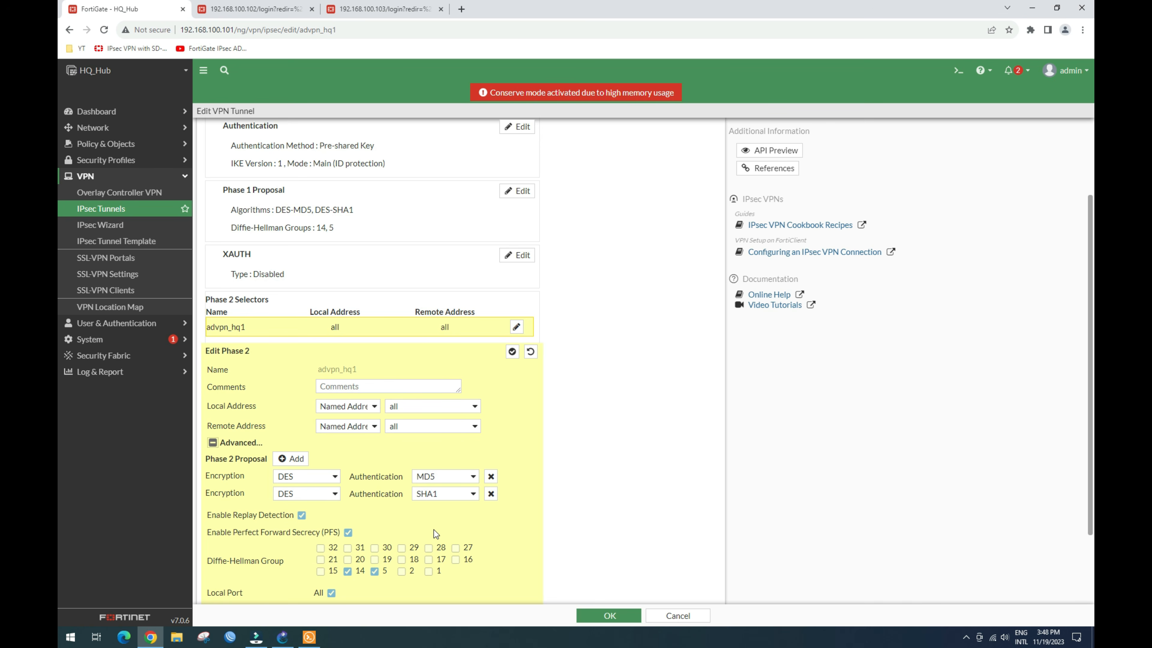
scroll(498, 468, "down", 2)
scroll(465, 334, "down", 2)
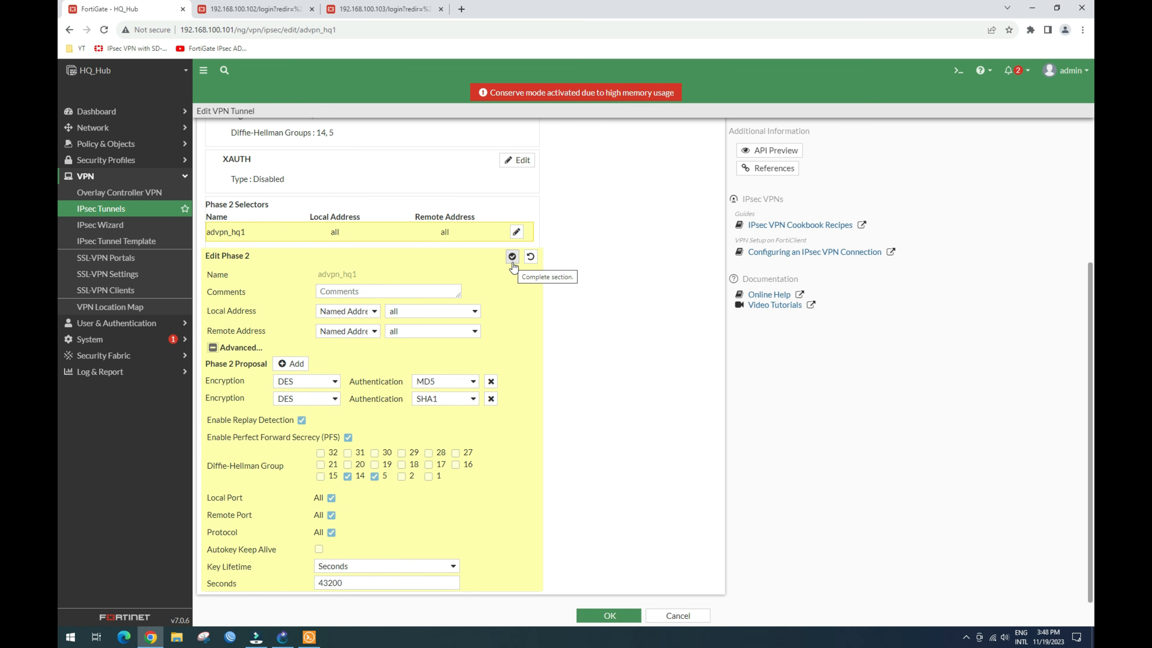
left_click(512, 262)
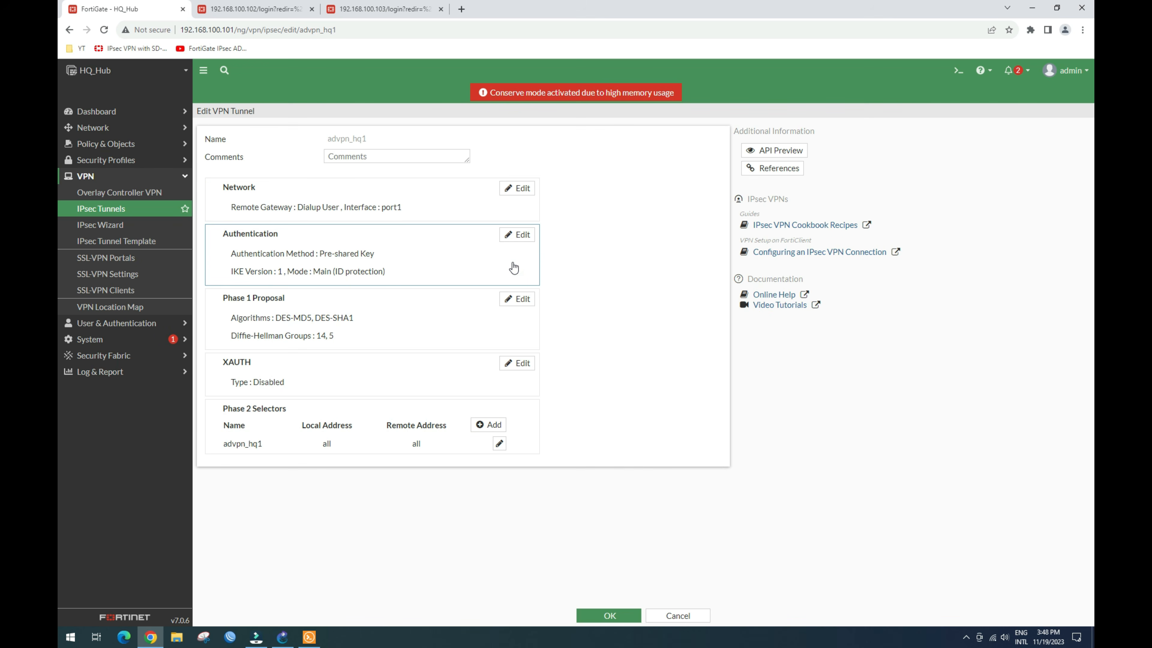
left_click(610, 616)
Step: Convert advpn_hq2 to a custom tunnel and delete its comment
left_click(317, 207)
left_click(285, 115)
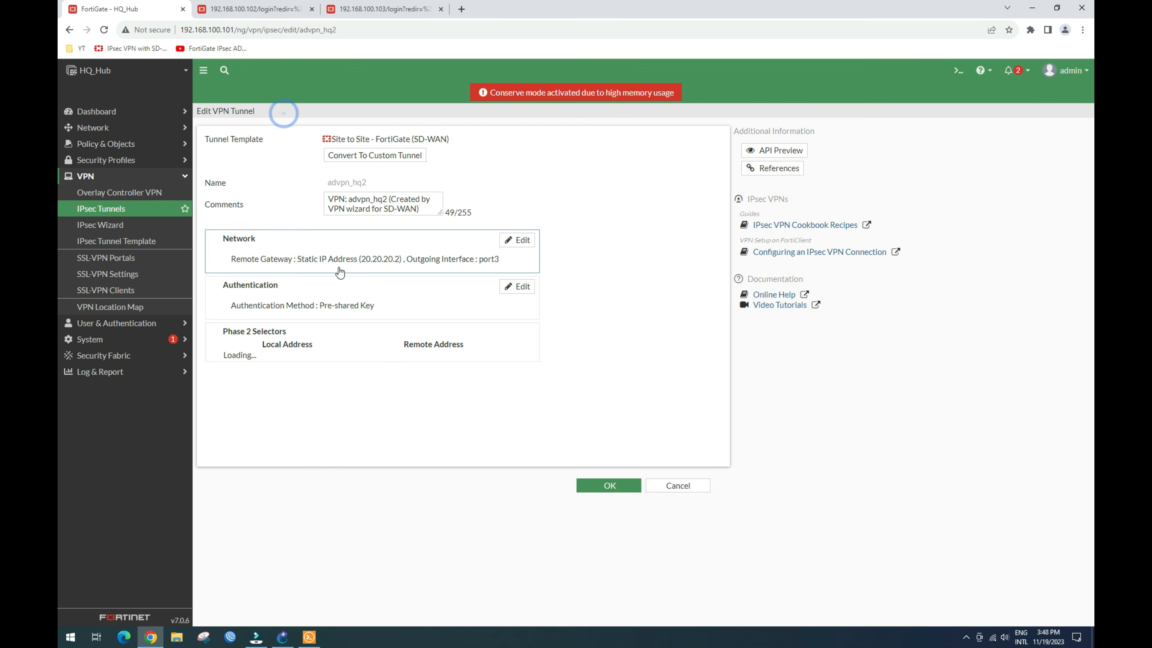
left_click(393, 152)
left_click_drag(431, 165, 303, 147)
key("BackSpace")
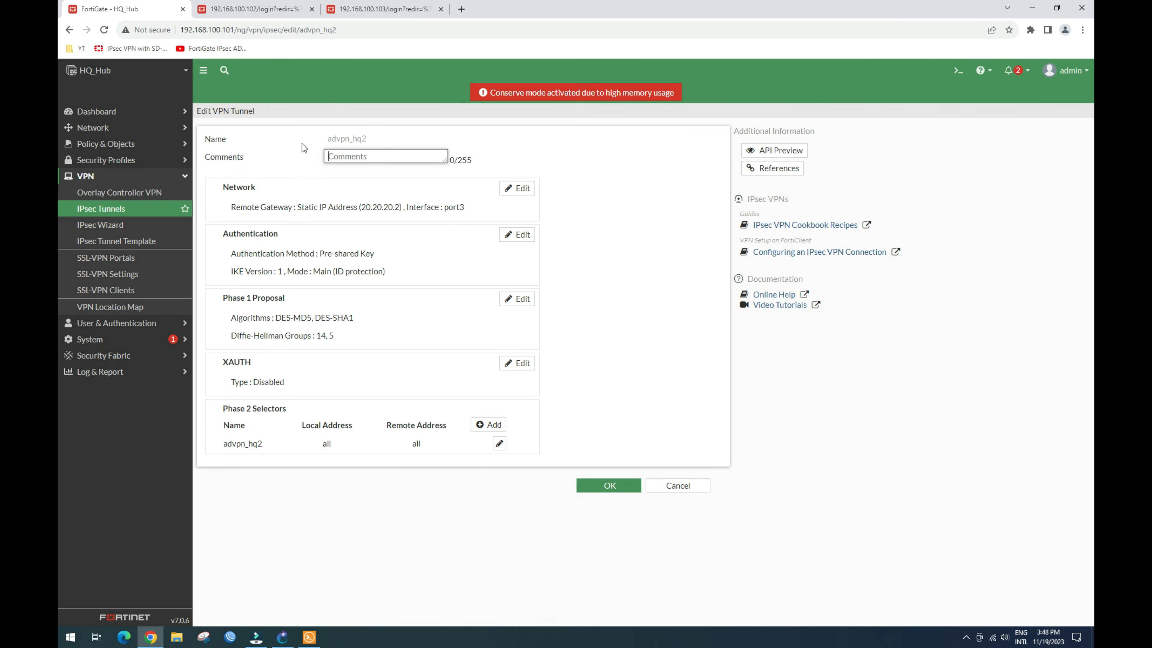
Step: Set Dialup User and DPD interval 5; disable Add route; enable auto discovery sender and device creation
left_click(522, 188)
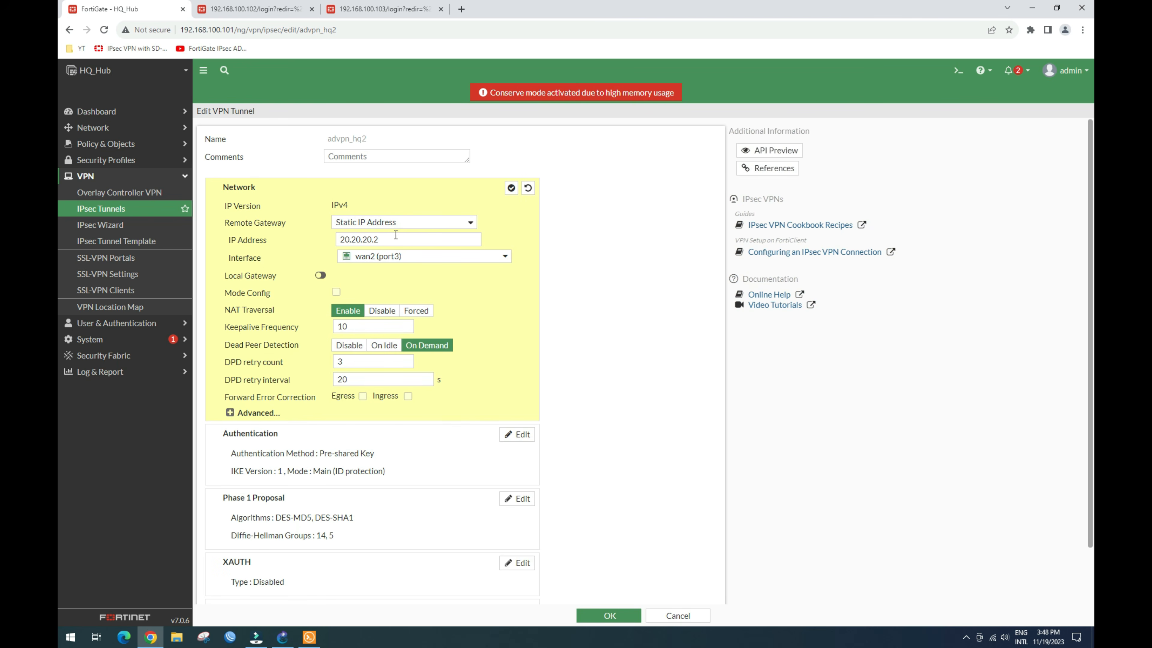
left_click(429, 222)
left_click(415, 240)
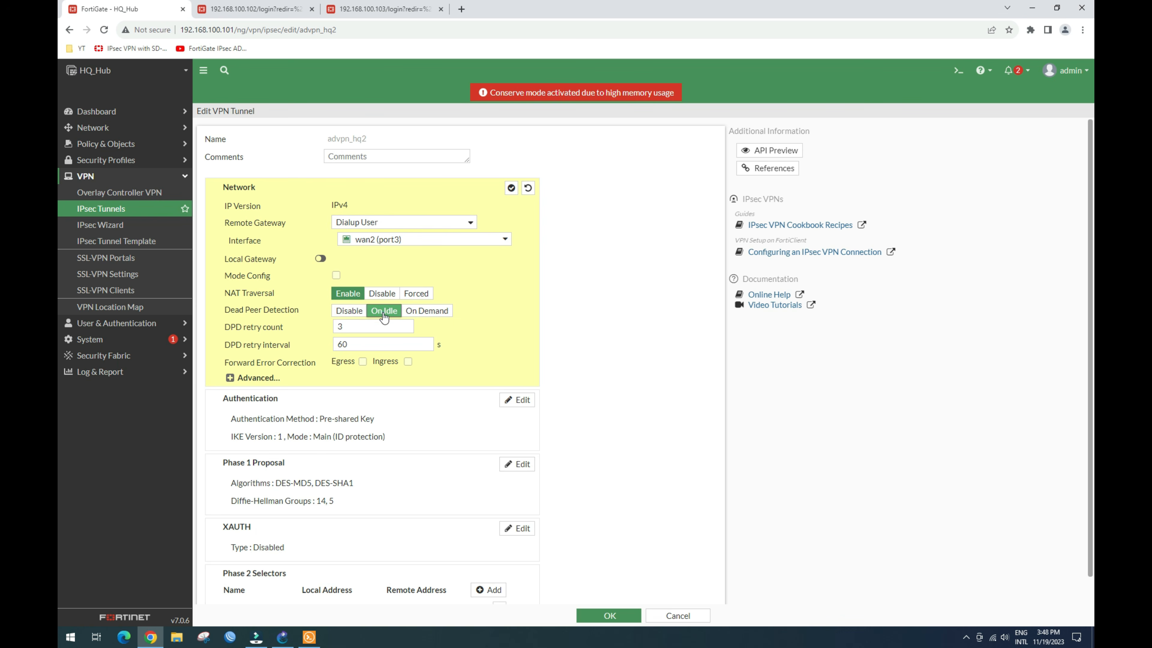
left_click_drag(350, 344, 289, 352)
type("5")
left_click(234, 378)
left_click(406, 395)
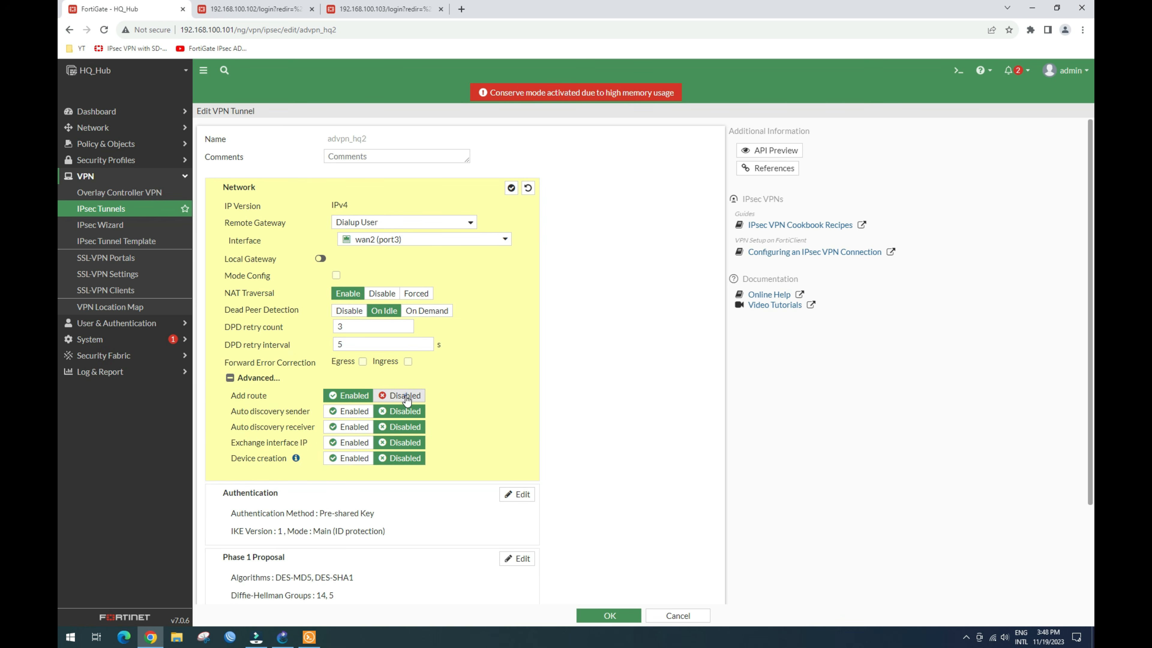
left_click(349, 413)
left_click(341, 459)
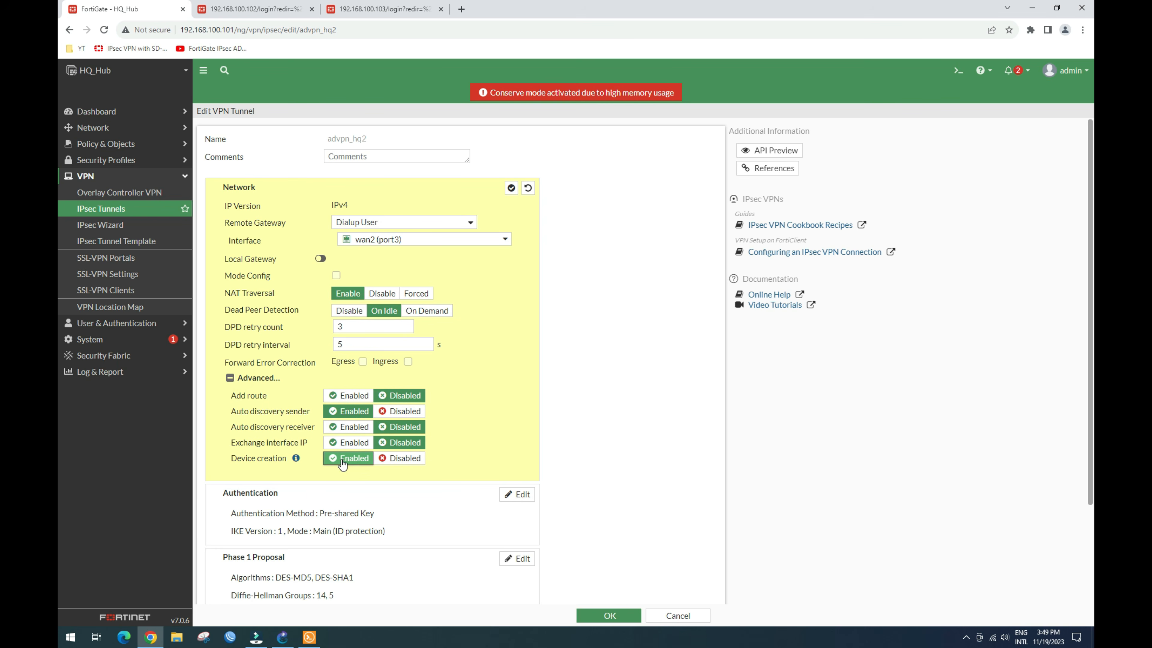
left_click(512, 187)
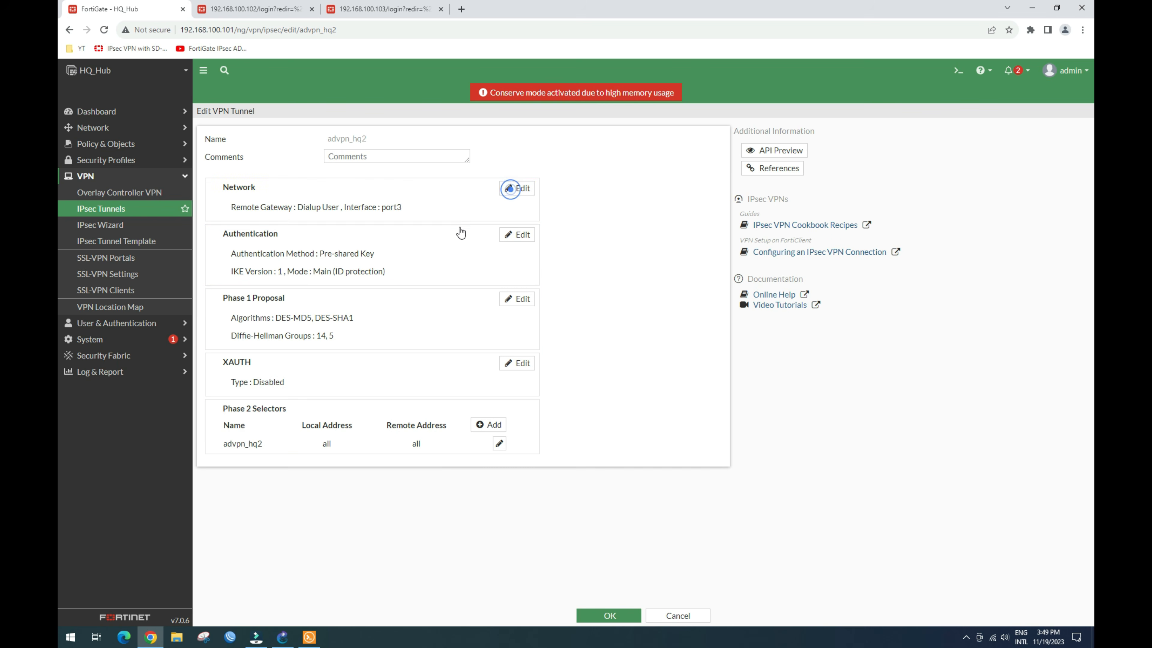
Step: Review the advpn_hq2 Authentication and Phase 1 proposal settings, leaving them unchanged
left_click(519, 235)
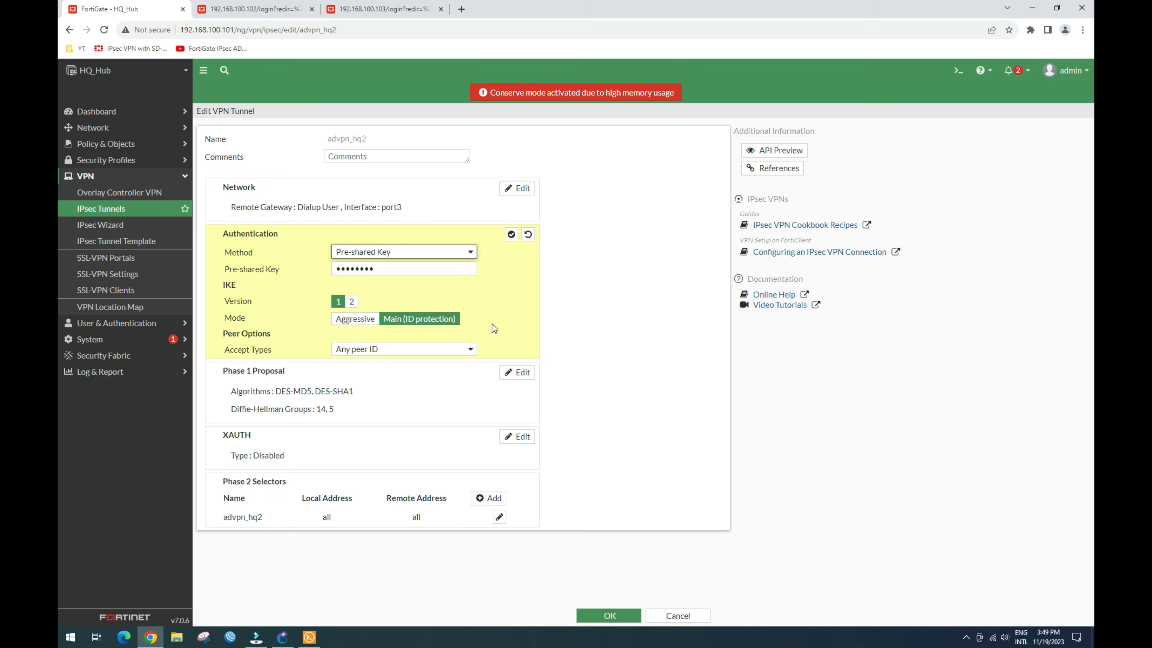
left_click(512, 235)
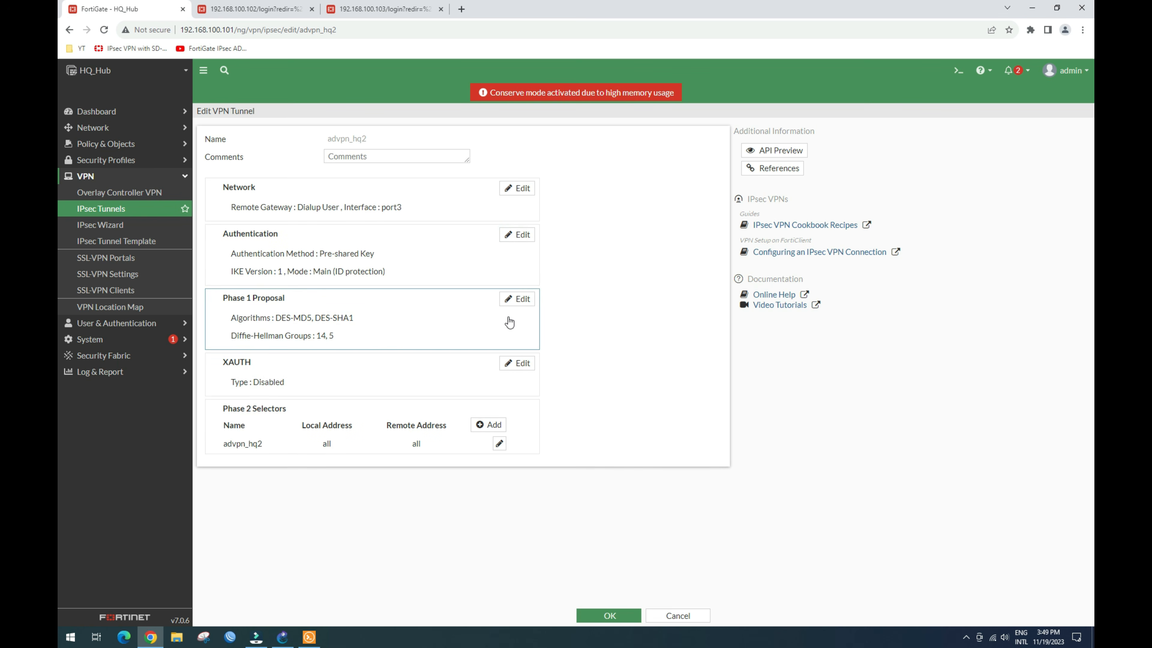
left_click(512, 305)
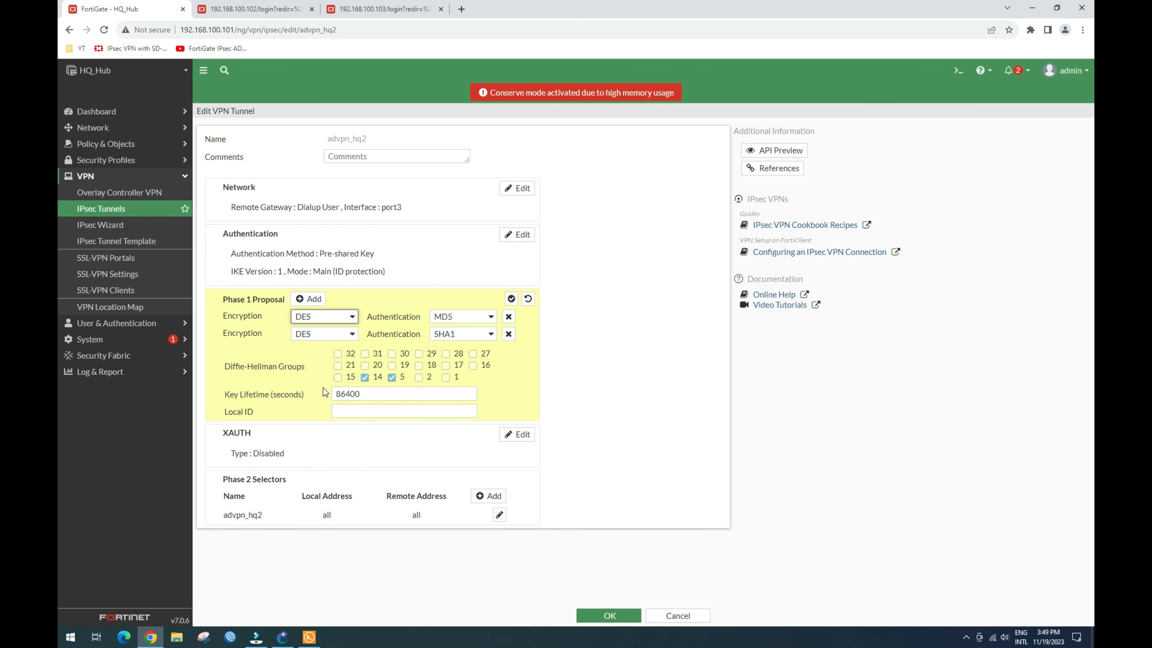
left_click(512, 299)
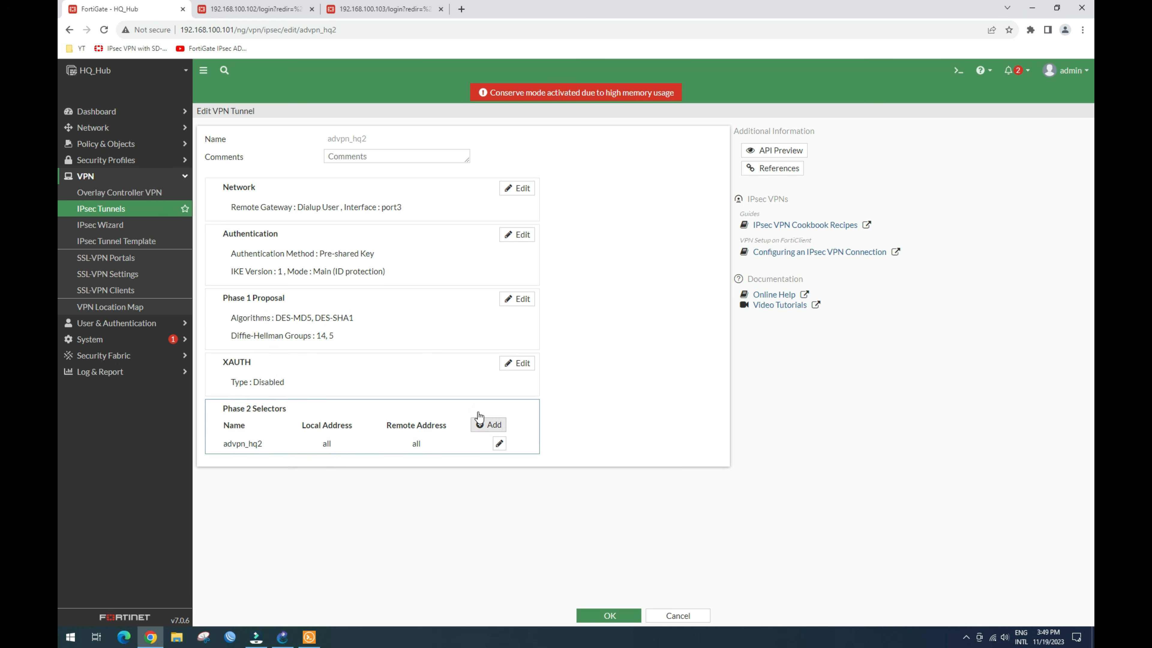
Step: Delete the Phase 2 comment, enable Autokey Keep Alive, and save advpn_hq2
left_click(499, 443)
left_click_drag(406, 507, 264, 494)
key("BackSpace")
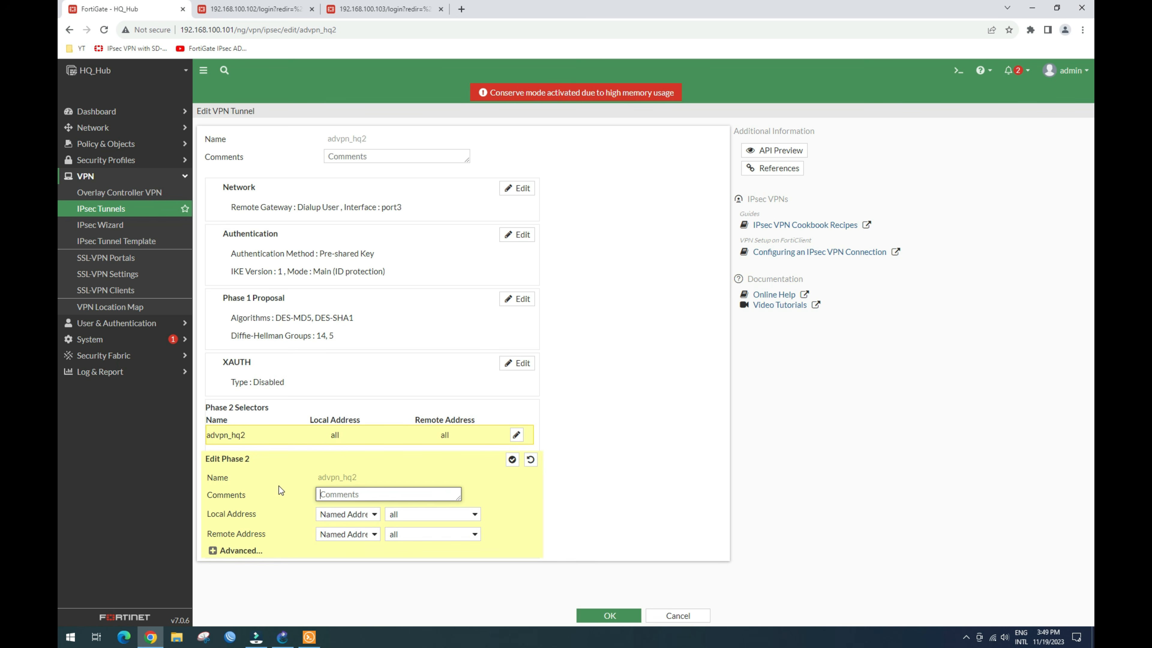
left_click(246, 551)
scroll(295, 512, "down", 5)
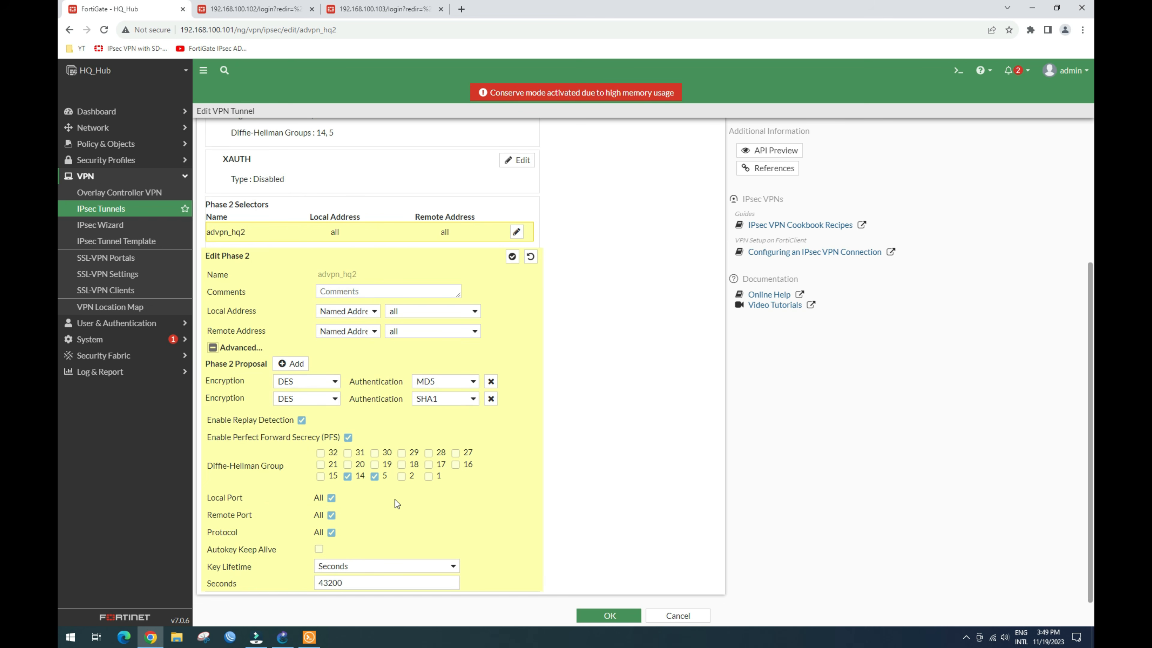
left_click(319, 550)
left_click(617, 616)
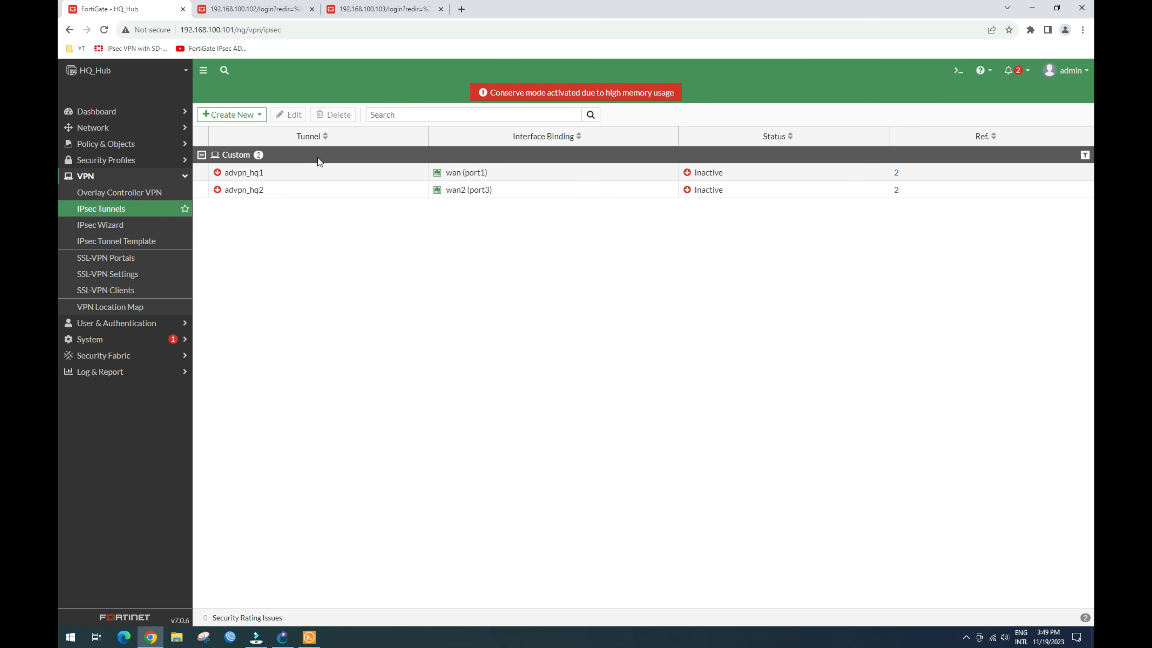
Step: Sign back in to the Site_A_spoke firewall (192.168.100.102) with the admin credentials
left_click(307, 177)
left_click(304, 189)
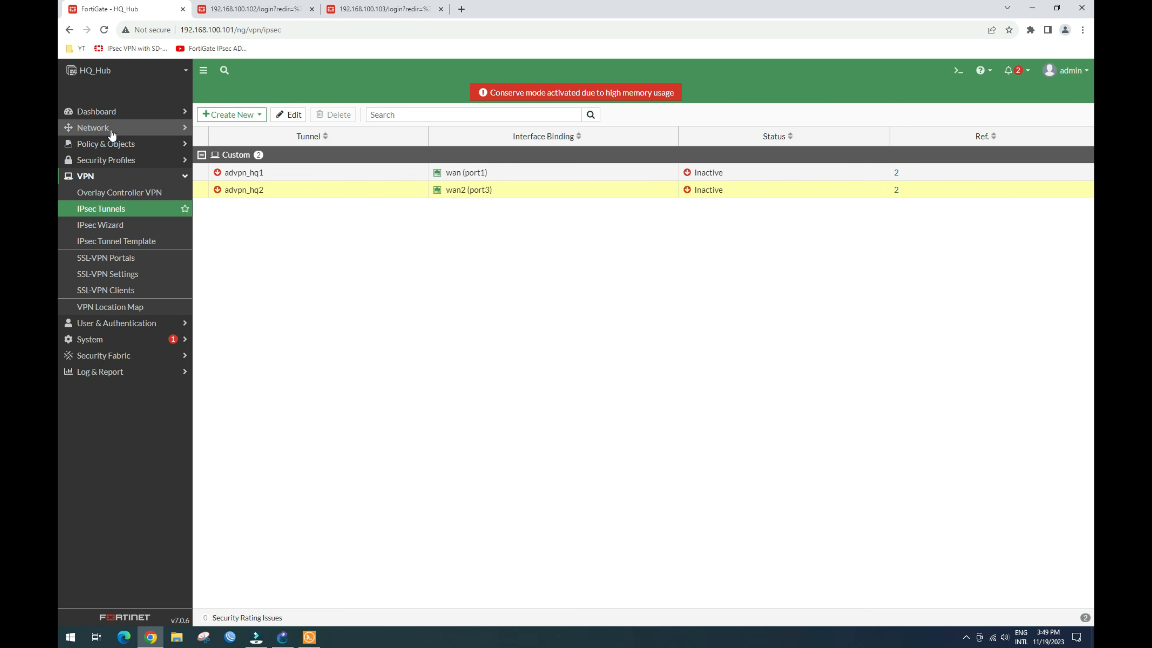
left_click(278, 10)
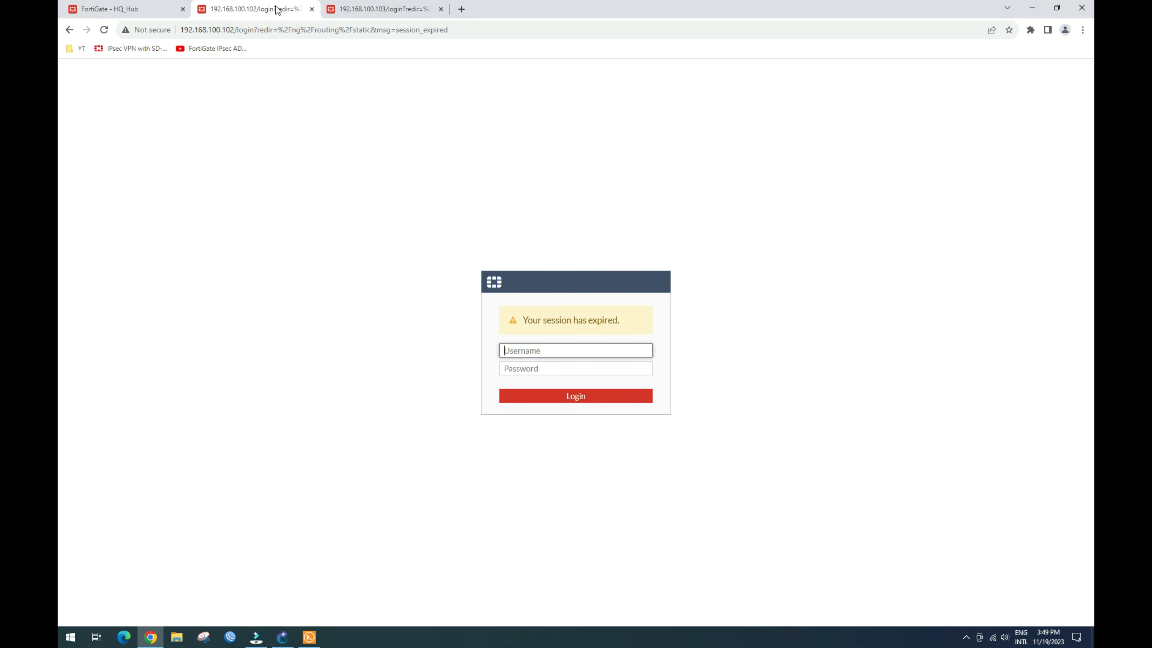
type("admin")
key("Tab")
type("ad")
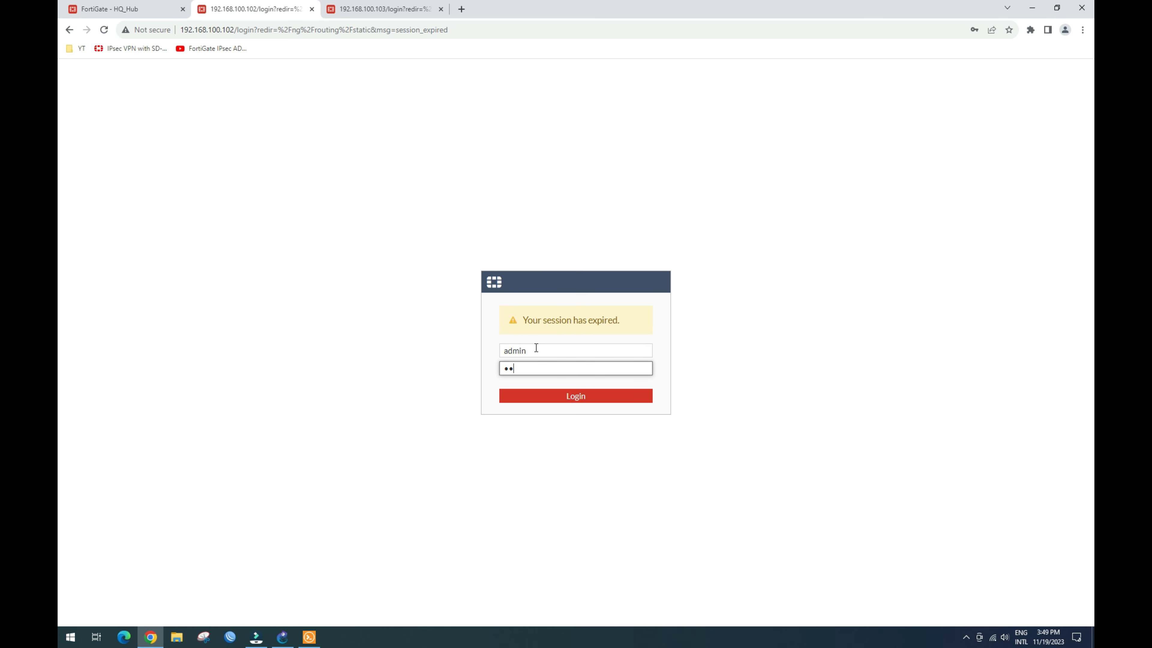
type("min")
key("Return")
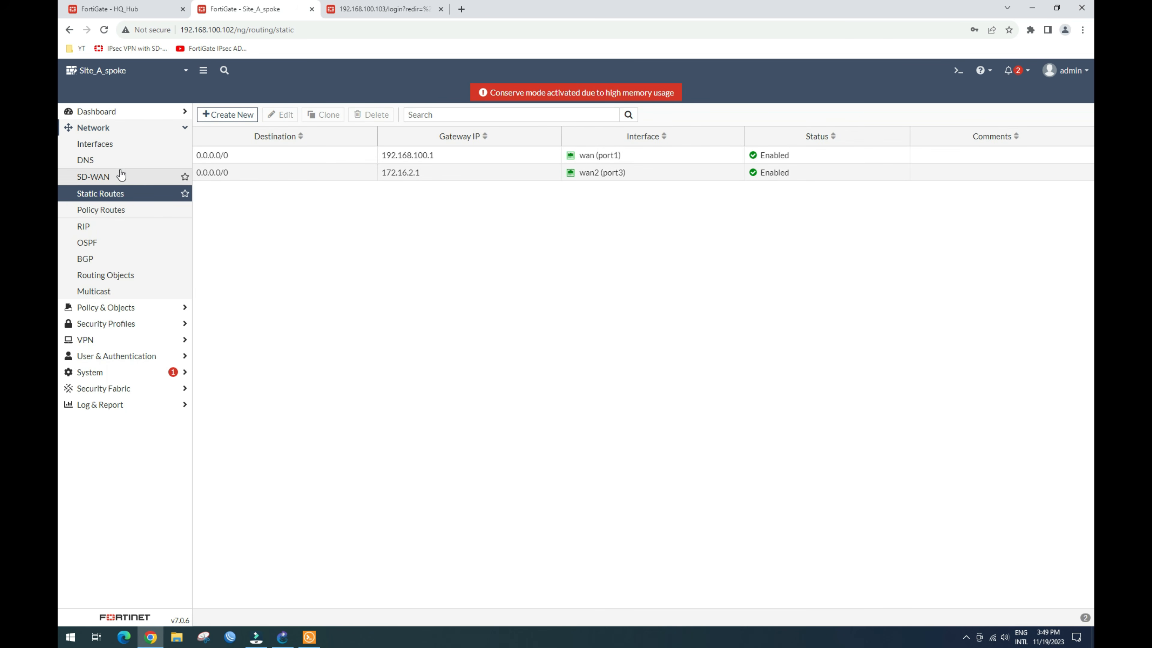
Step: Create a new SD-WAN zone named advpn_A
left_click(93, 176)
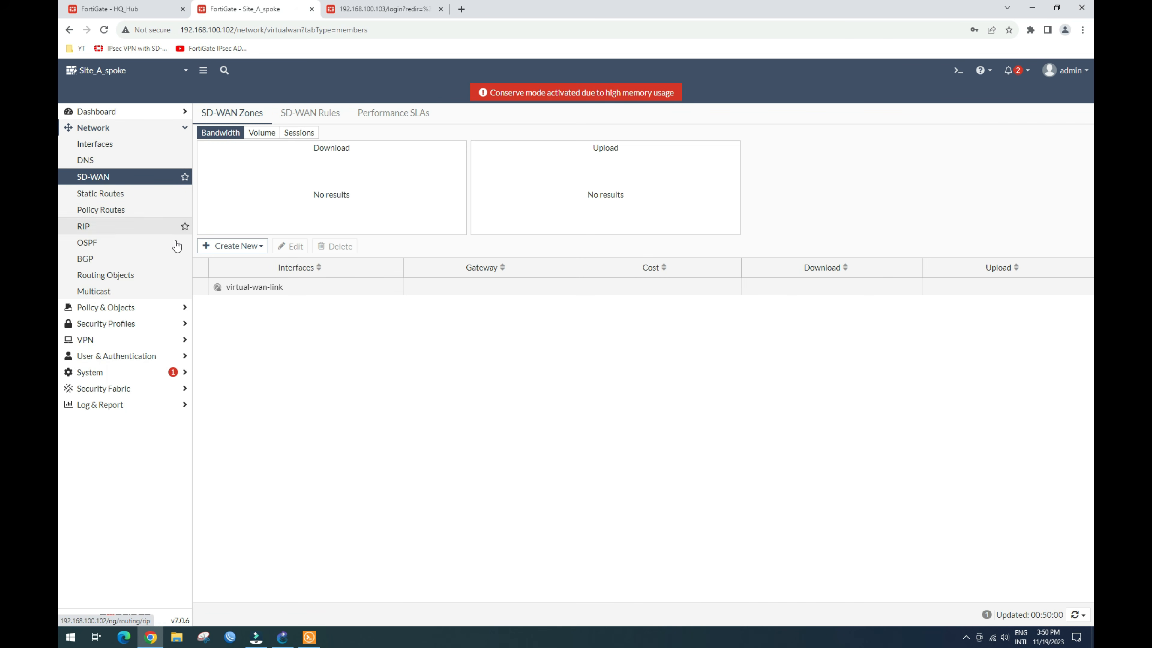
left_click(231, 247)
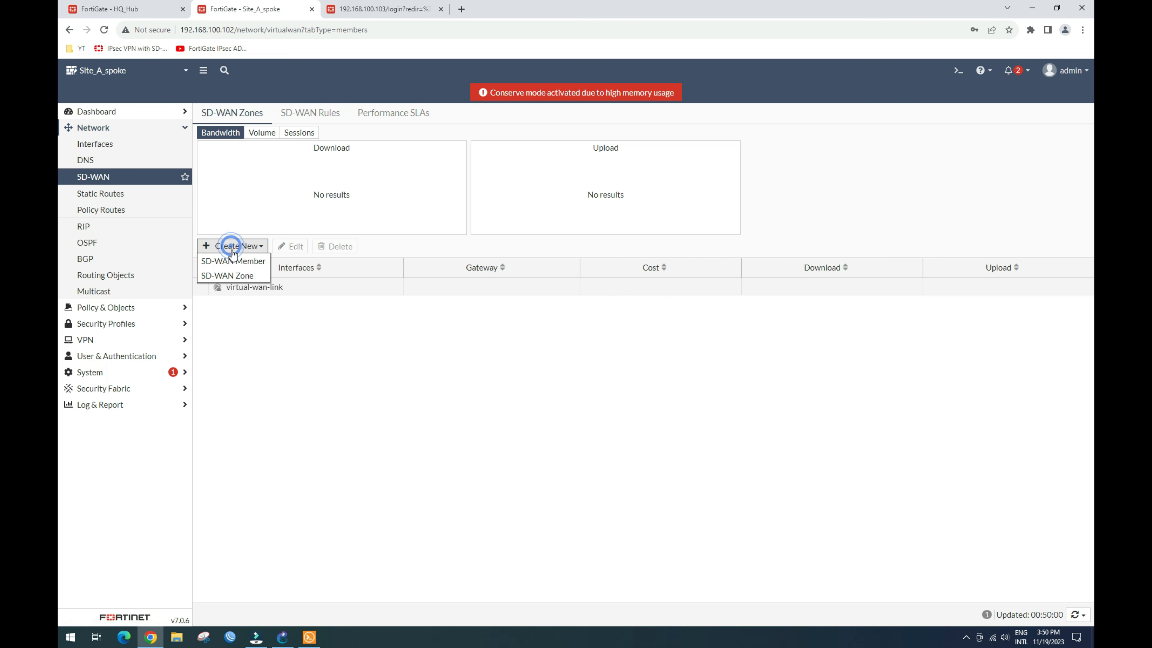
left_click(235, 275)
left_click(331, 139)
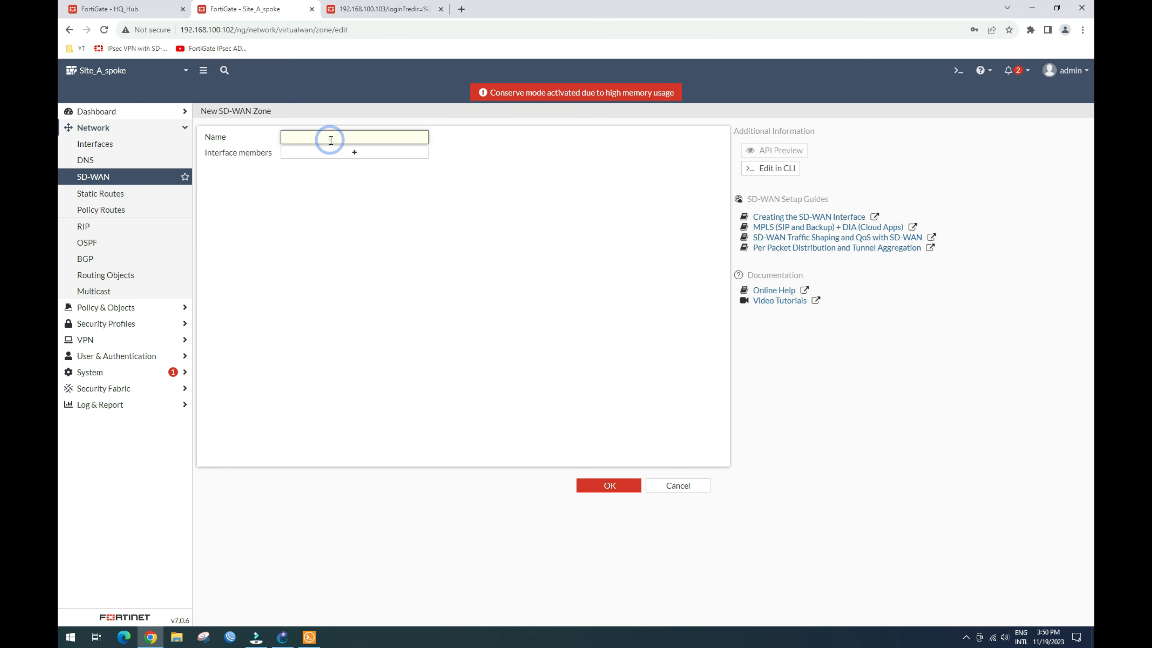
type("advpn_A")
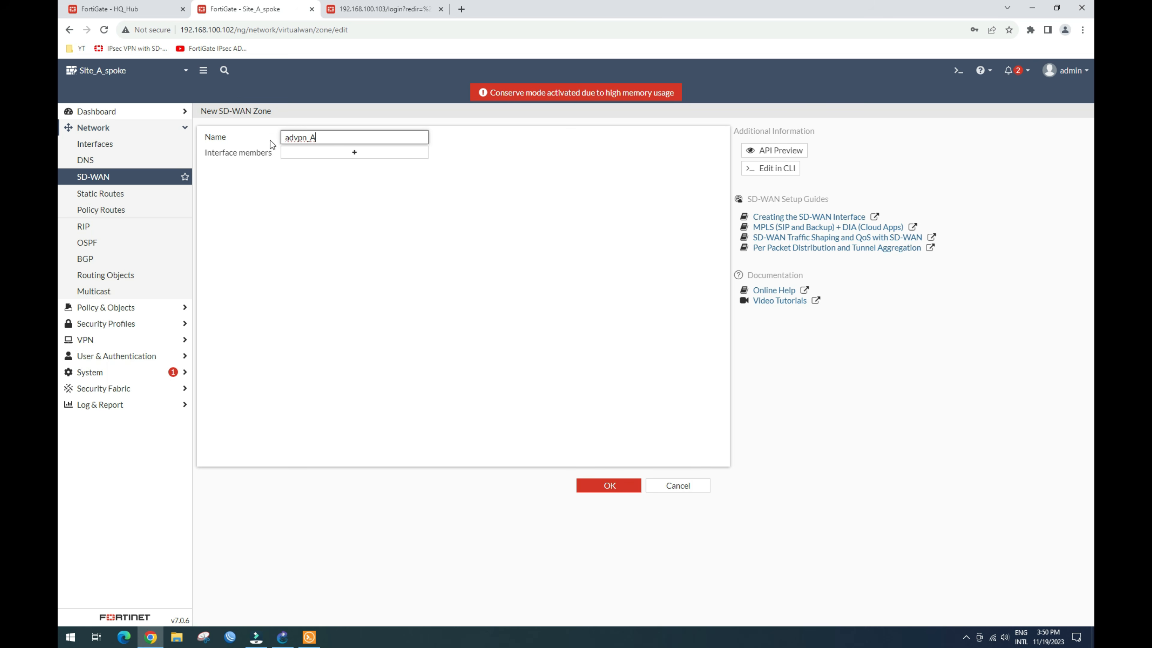
double_click(317, 137)
left_click(607, 485)
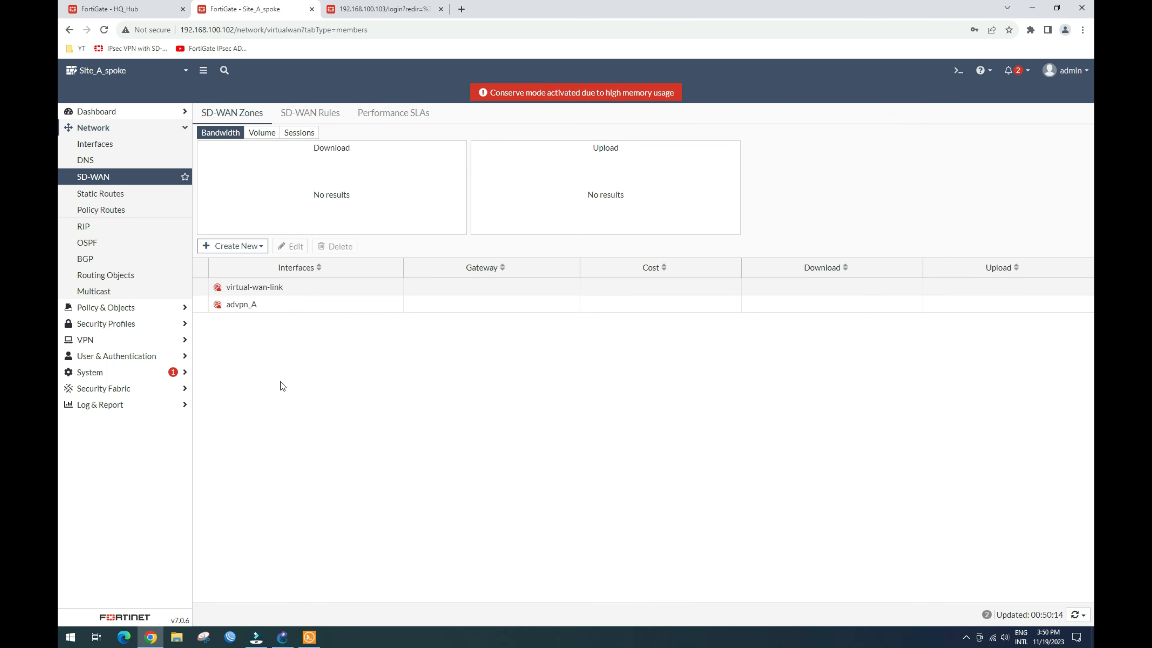
Step: Reopen the advpn_A zone and save it again without changes
left_click(257, 304)
left_click(291, 246)
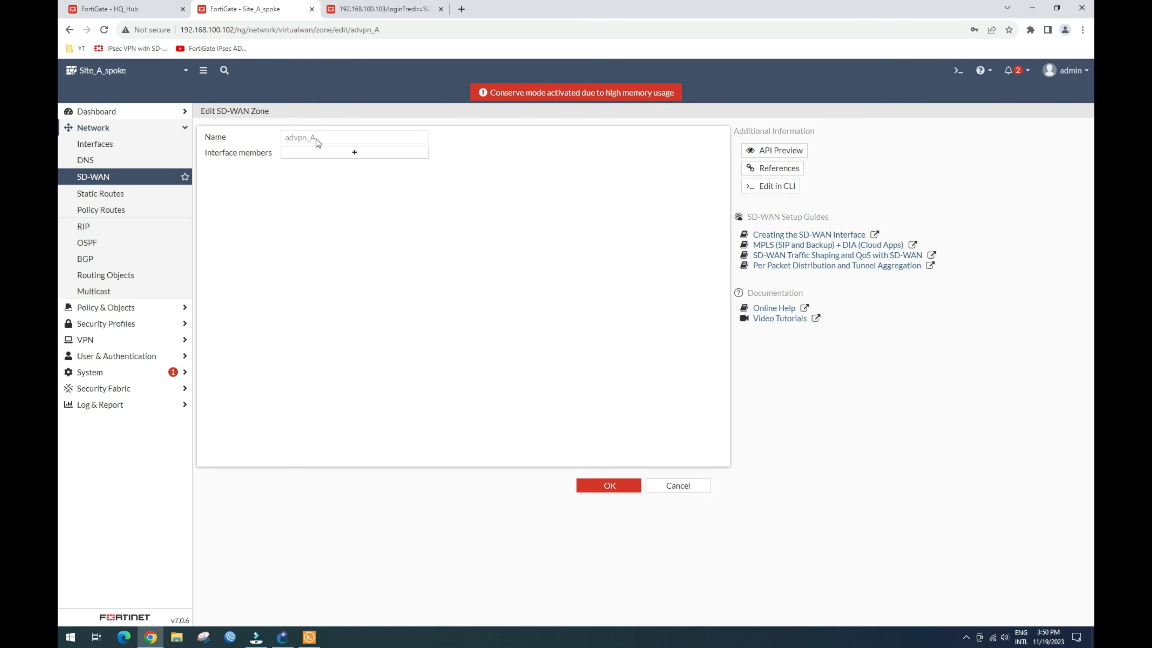
left_click(607, 487)
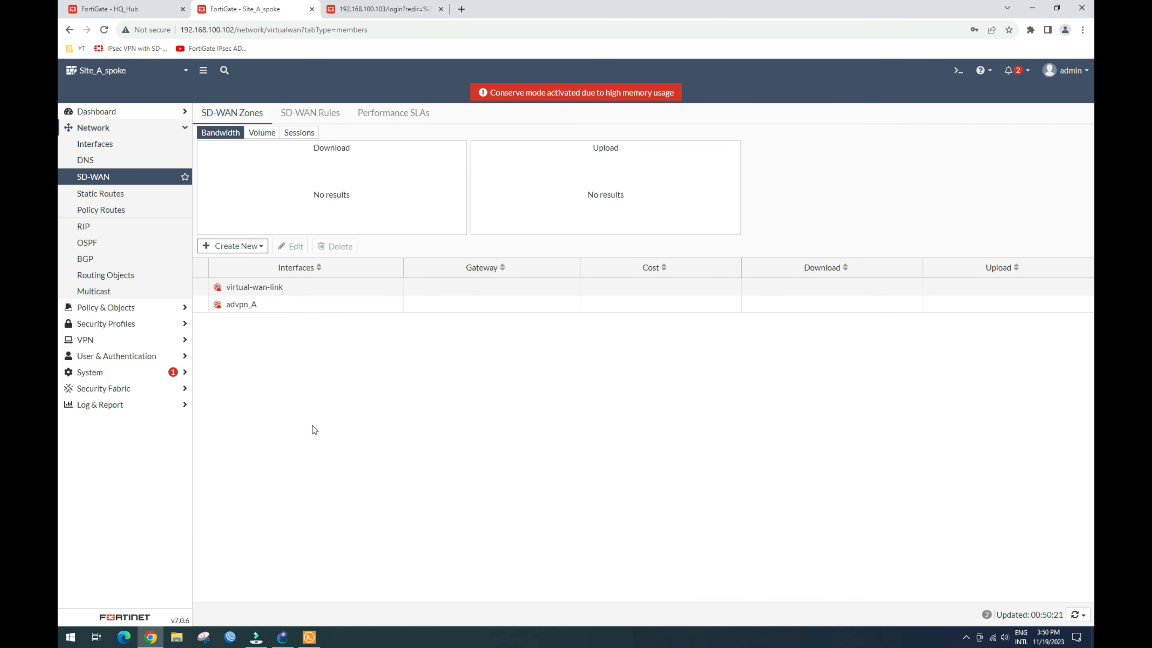
left_click(241, 305)
left_click(253, 248)
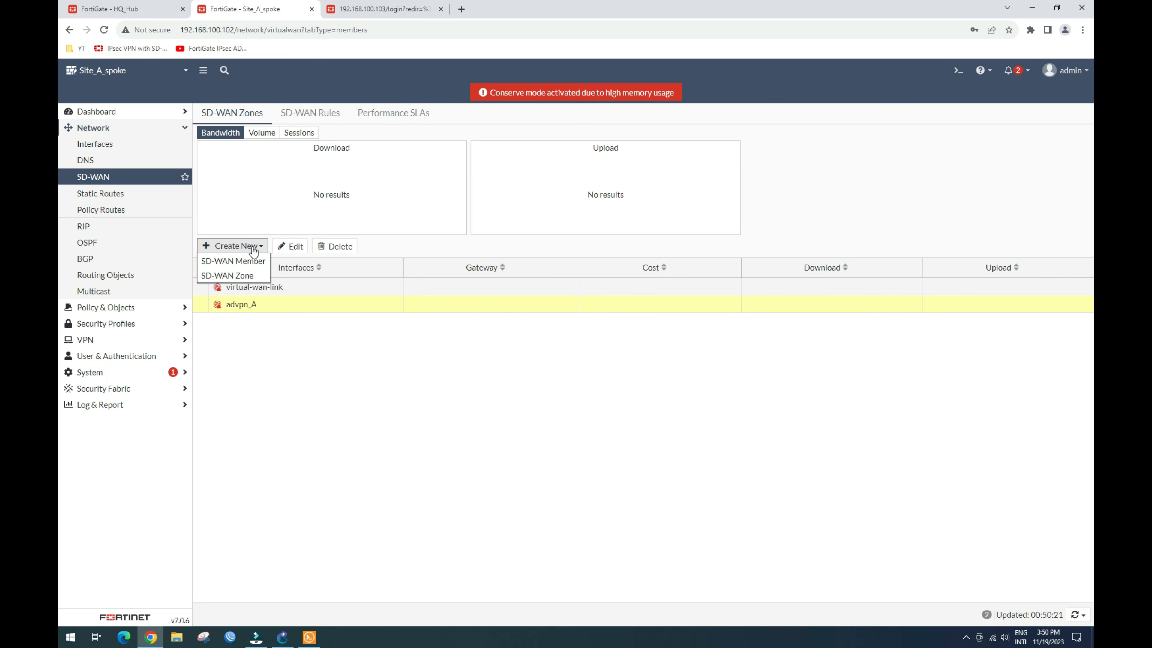
Step: Add an SD-WAN member in zone advpn_A and start a new IPsec VPN named advpn_A
left_click(245, 261)
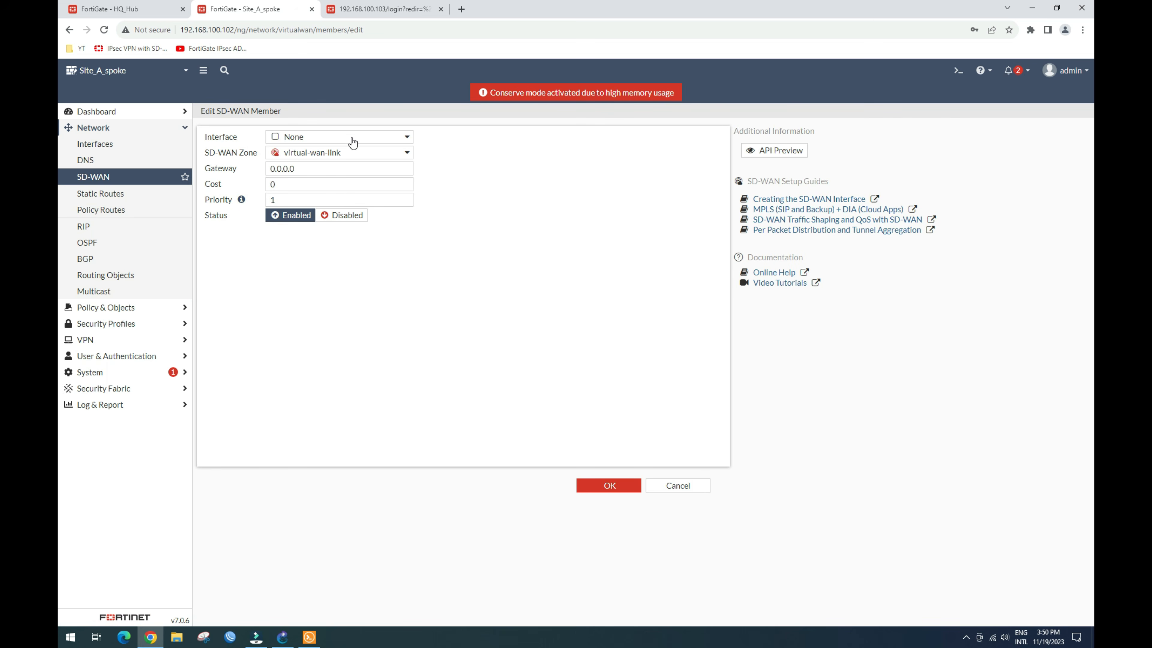
left_click(370, 153)
left_click(332, 183)
left_click(407, 137)
left_click(393, 152)
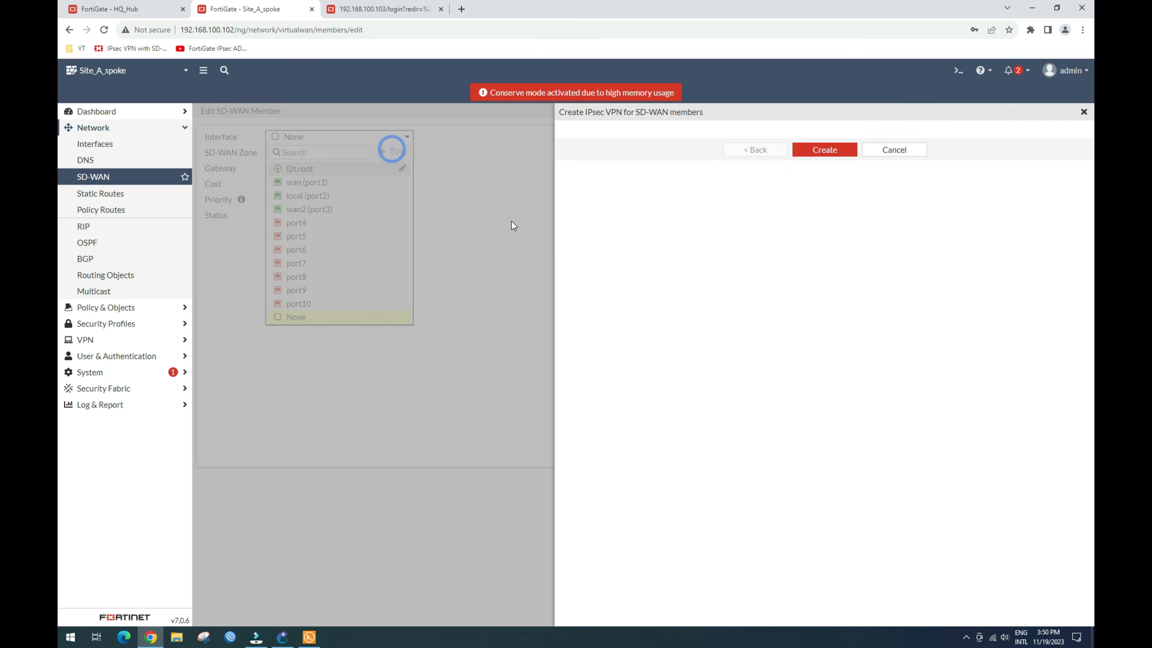
left_click(701, 150)
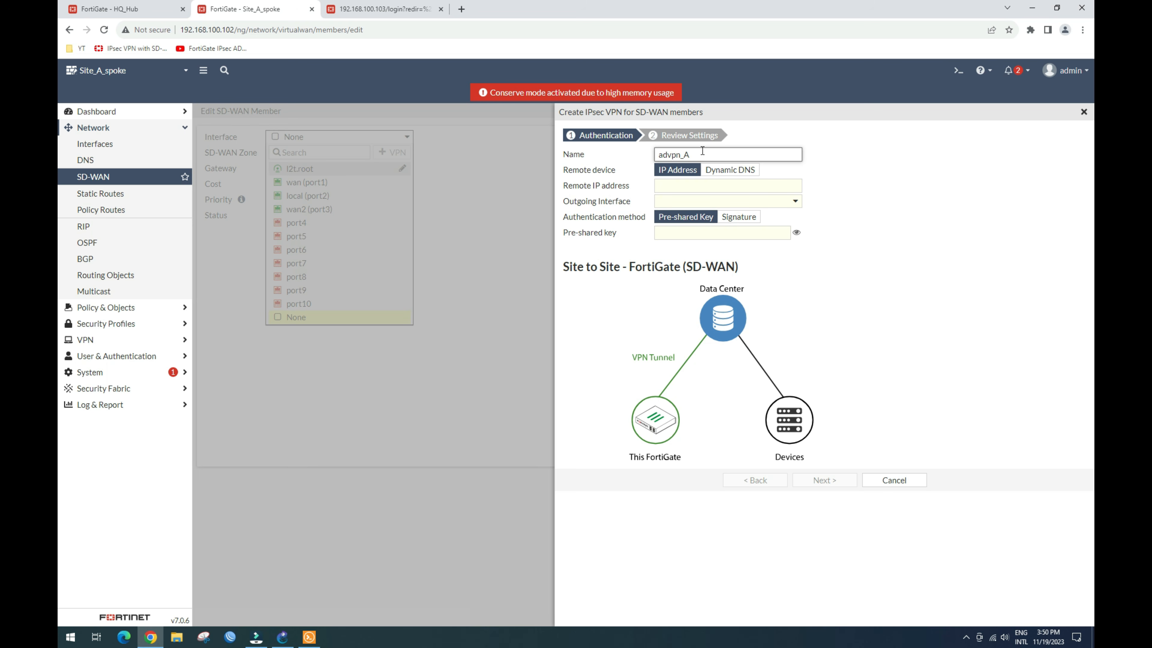
left_click(697, 185)
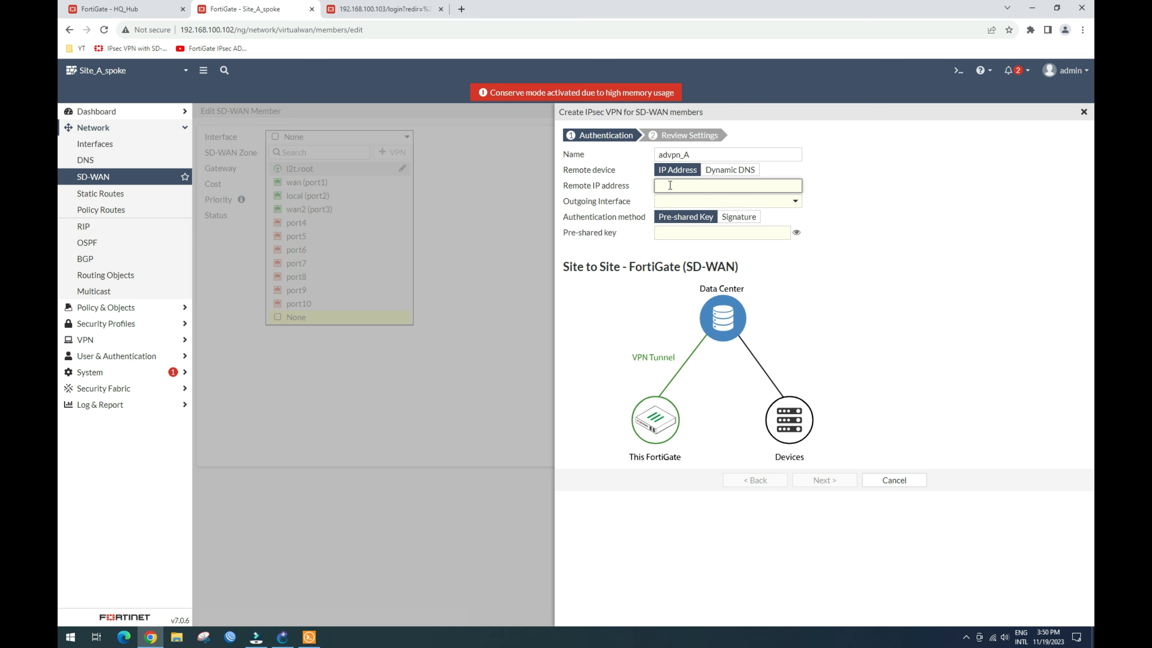
left_click(127, 10)
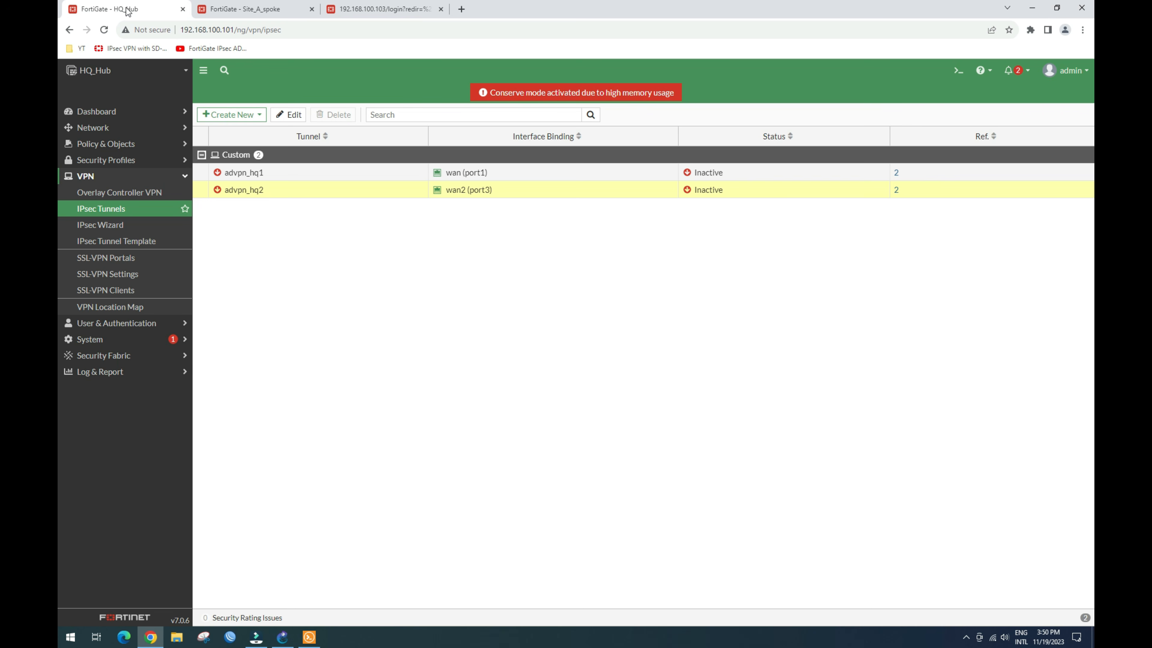
Step: Look up the HQ hub's wan (port1) address, 192.168.100.101, in its interface list
left_click(103, 129)
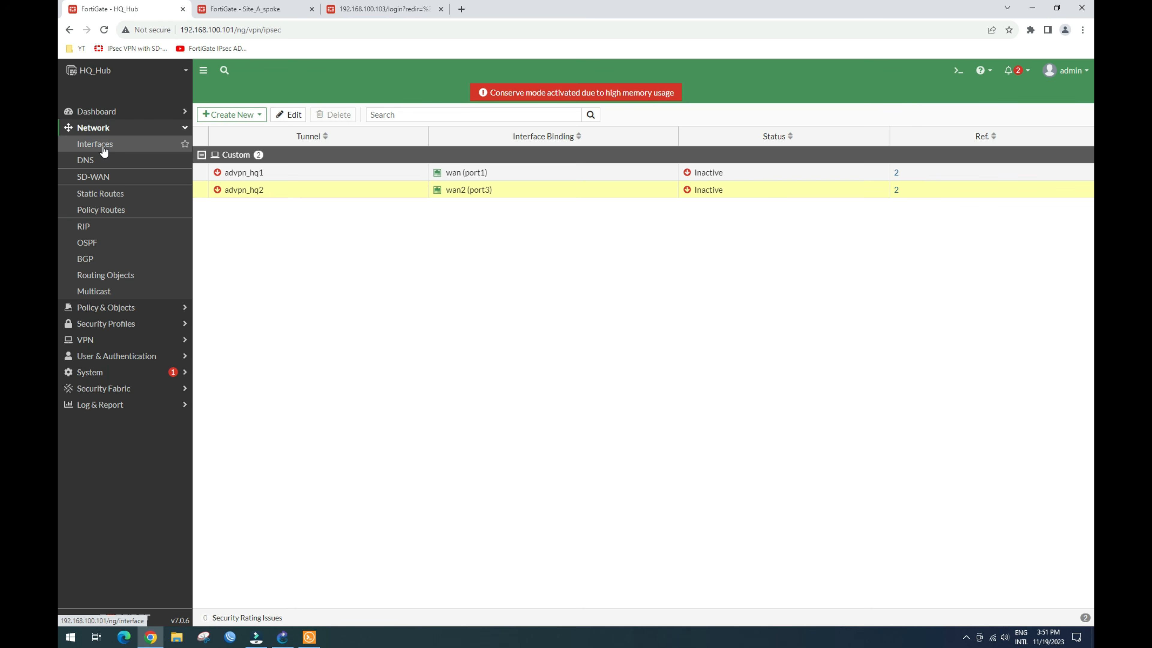
left_click(104, 144)
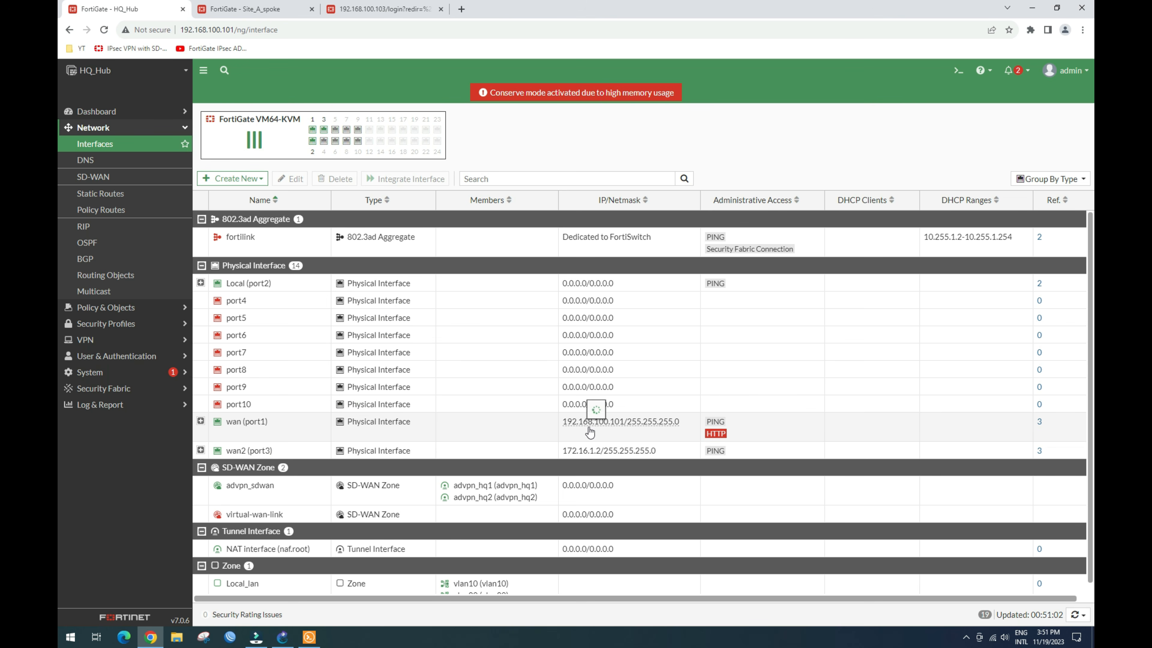
mouse_move(566, 426)
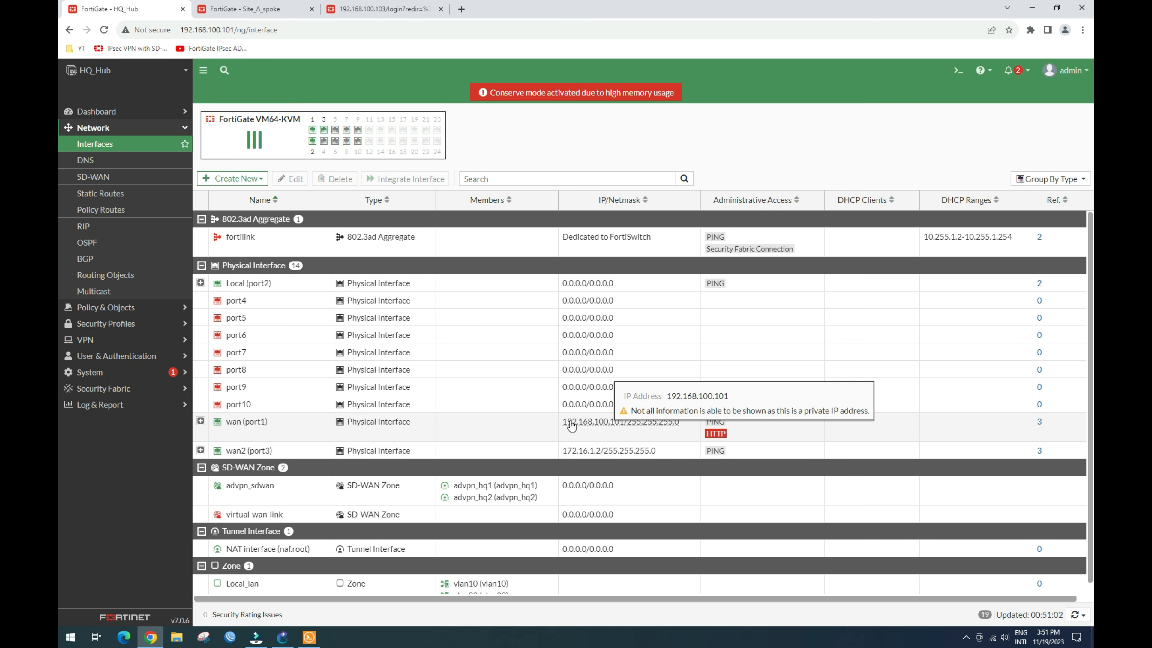
mouse_move(603, 432)
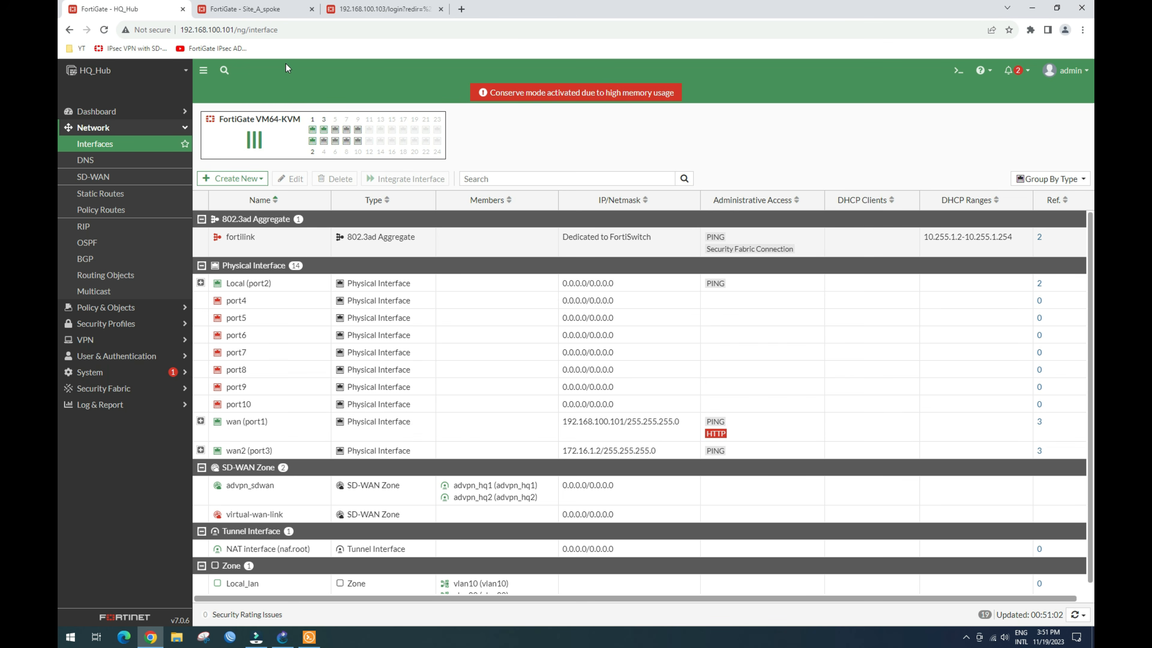
left_click(283, 9)
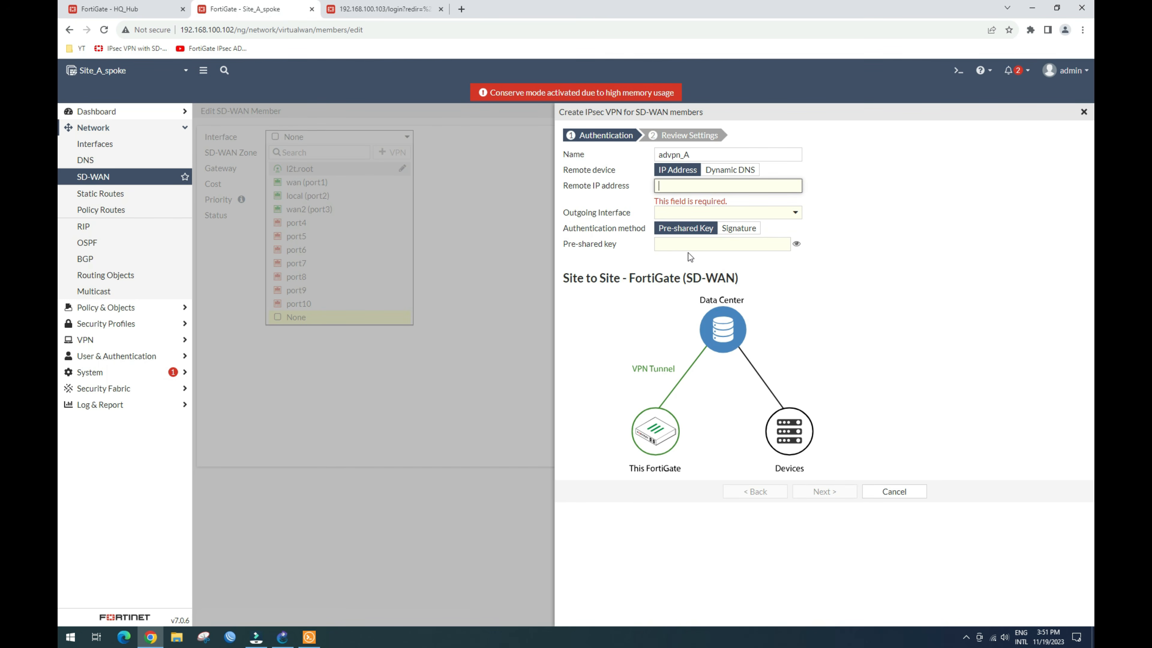
Step: Create the advpn_A VPN to remote IP 192.168.100.101 via wan (port1) with a pre-shared key
type("192.16")
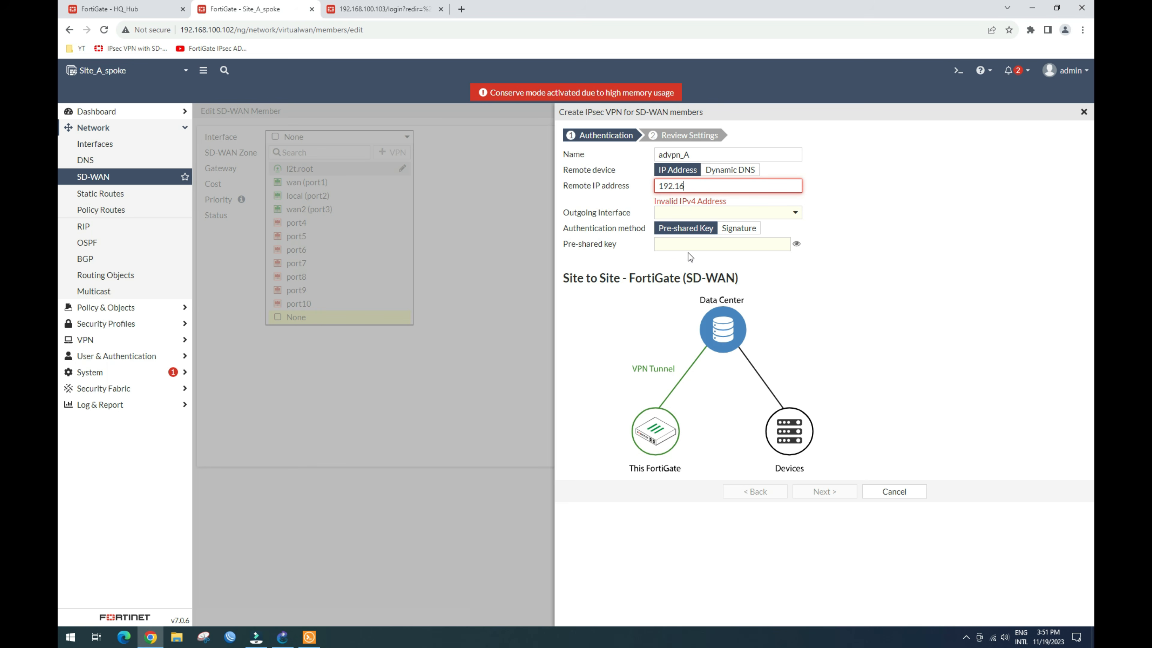
type("8.100.101")
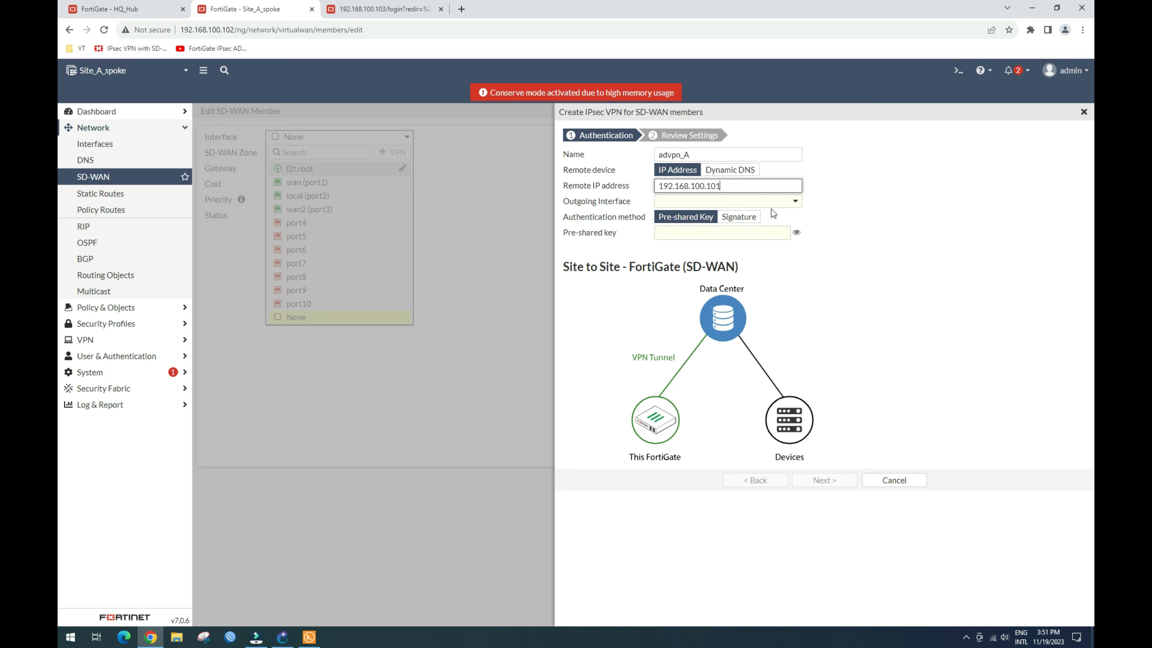
left_click(786, 201)
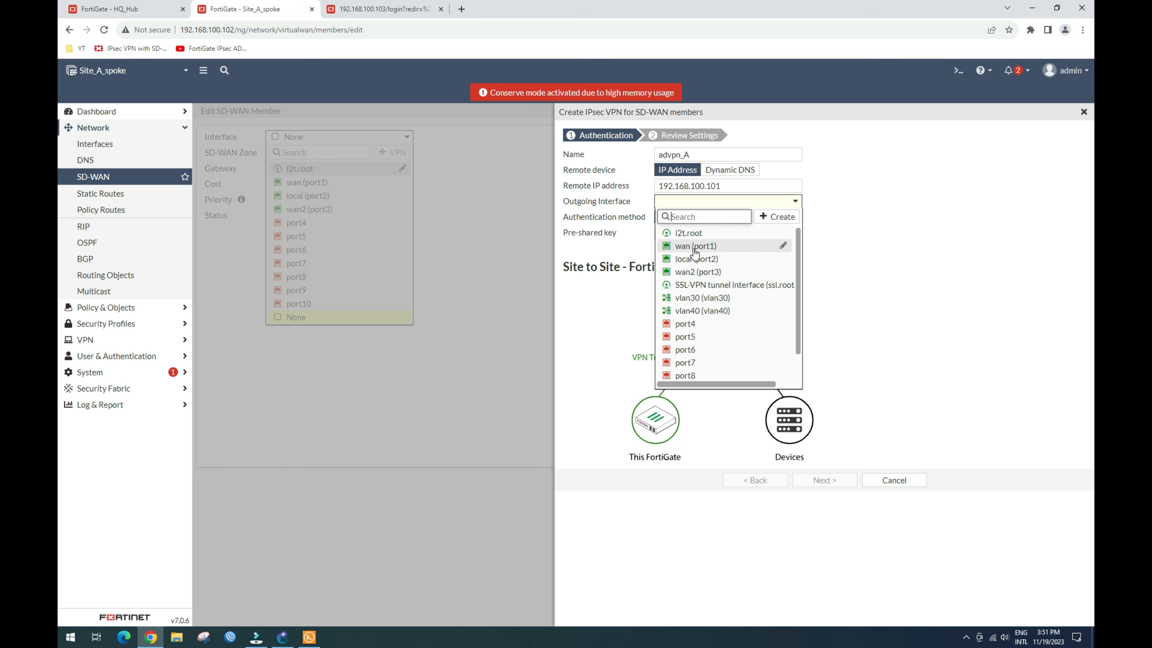
left_click(696, 248)
left_click(694, 233)
type("••••••")
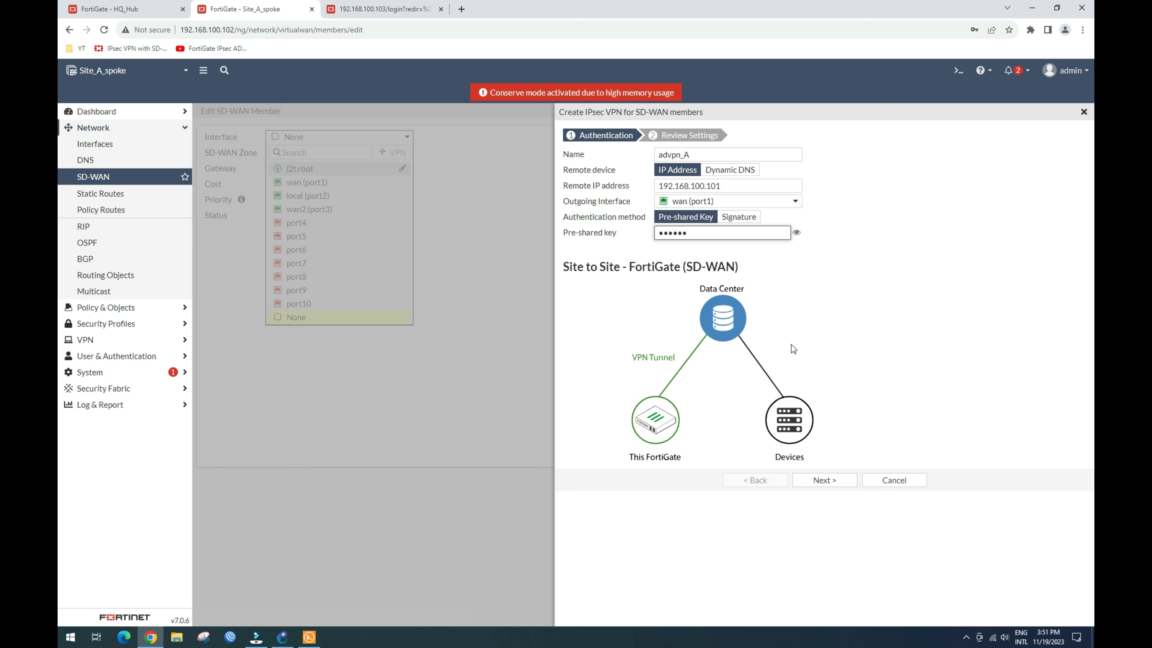
left_click(832, 479)
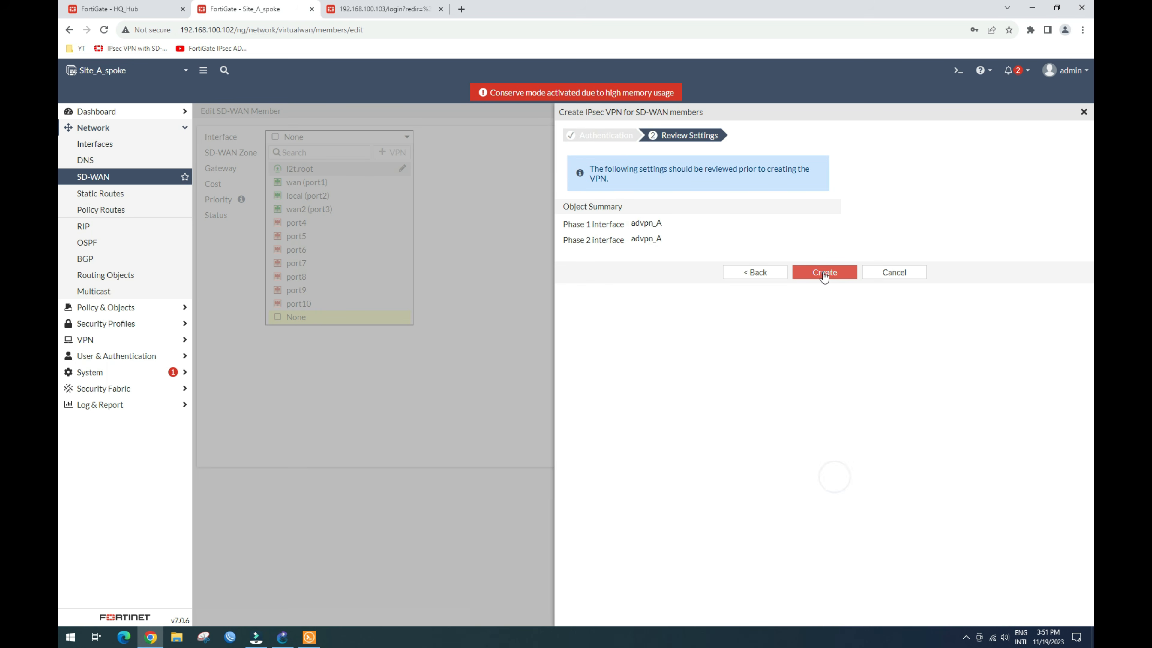
left_click(812, 273)
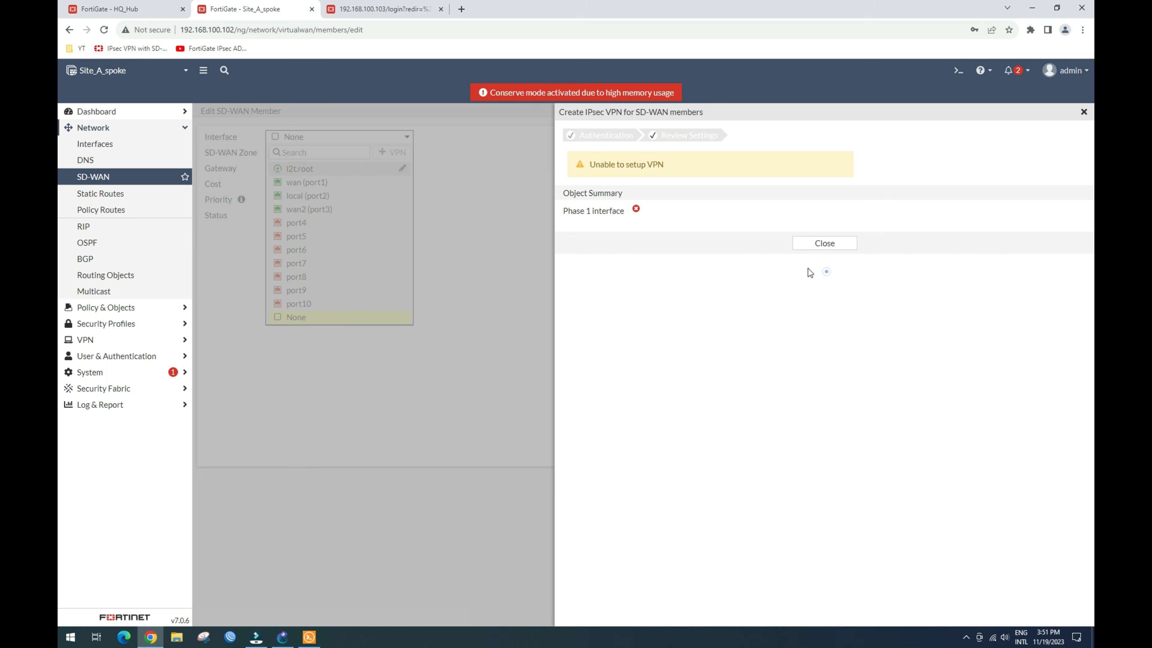
Step: Dismiss the failed VPN result and discard the unfinished SD-WAN member
left_click(824, 244)
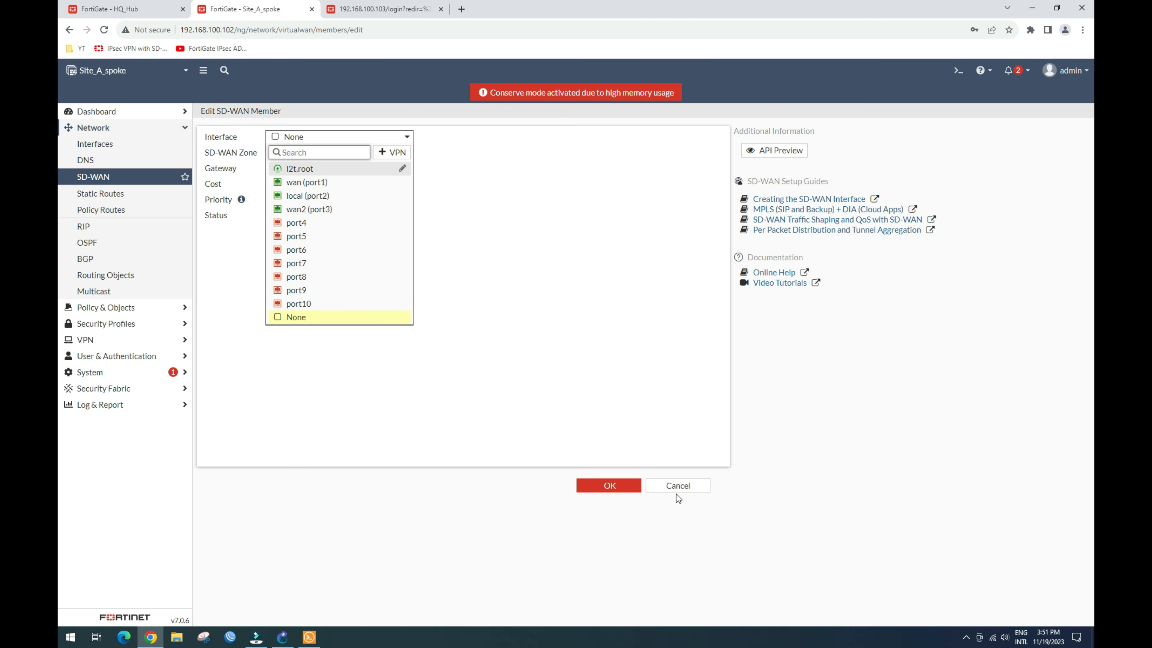
left_click(687, 485)
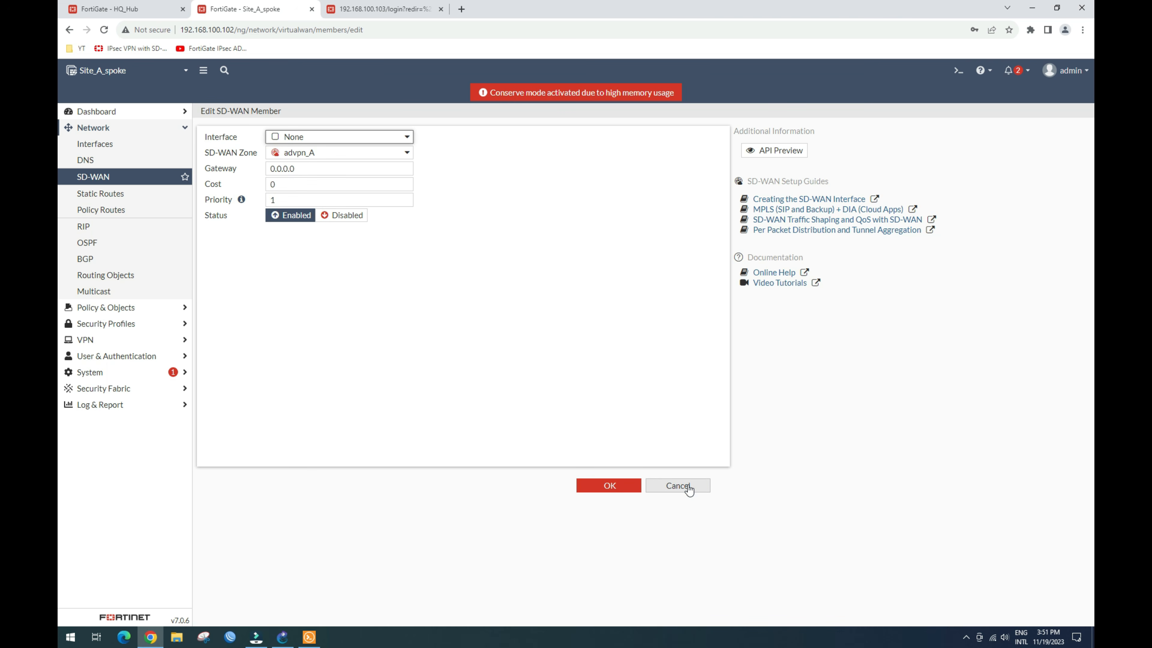
left_click(688, 487)
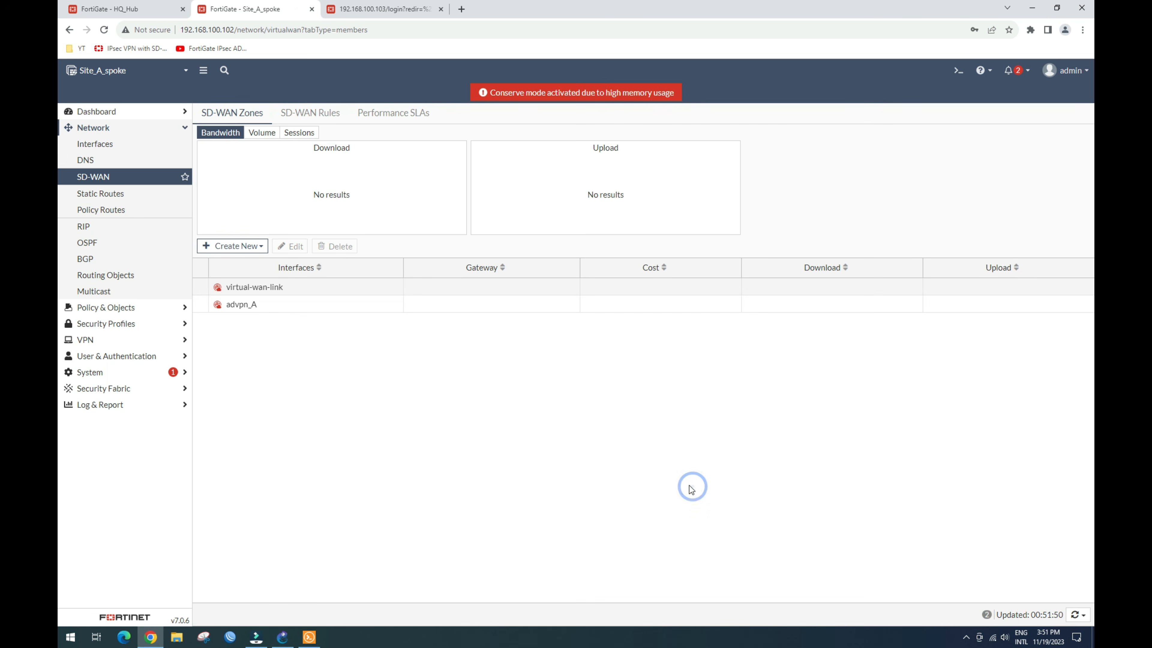
Step: Review Site A's IPsec tunnels, interfaces and firewall policies, then start a new SD-WAN member
left_click(117, 341)
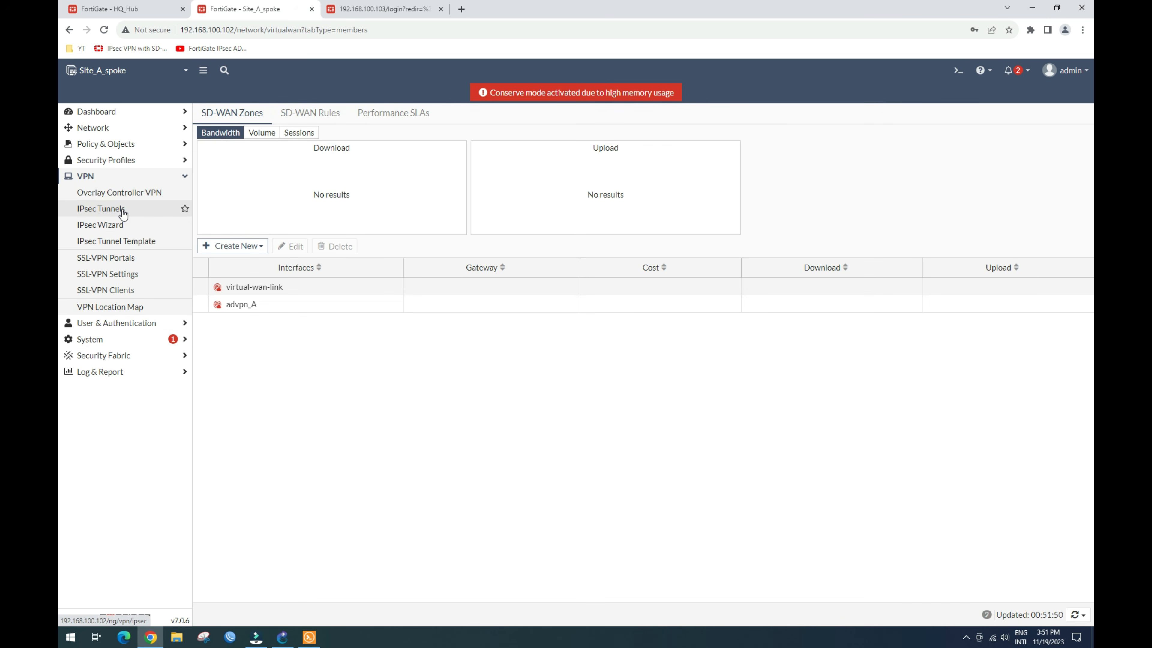
left_click(121, 209)
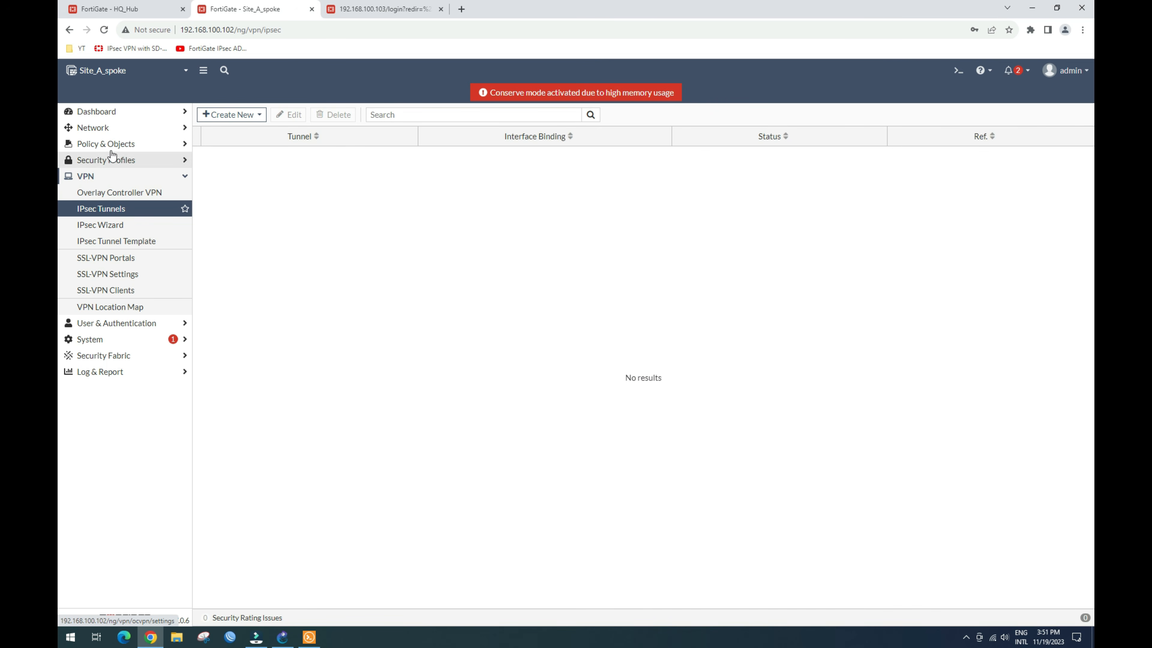
left_click(114, 133)
left_click(109, 147)
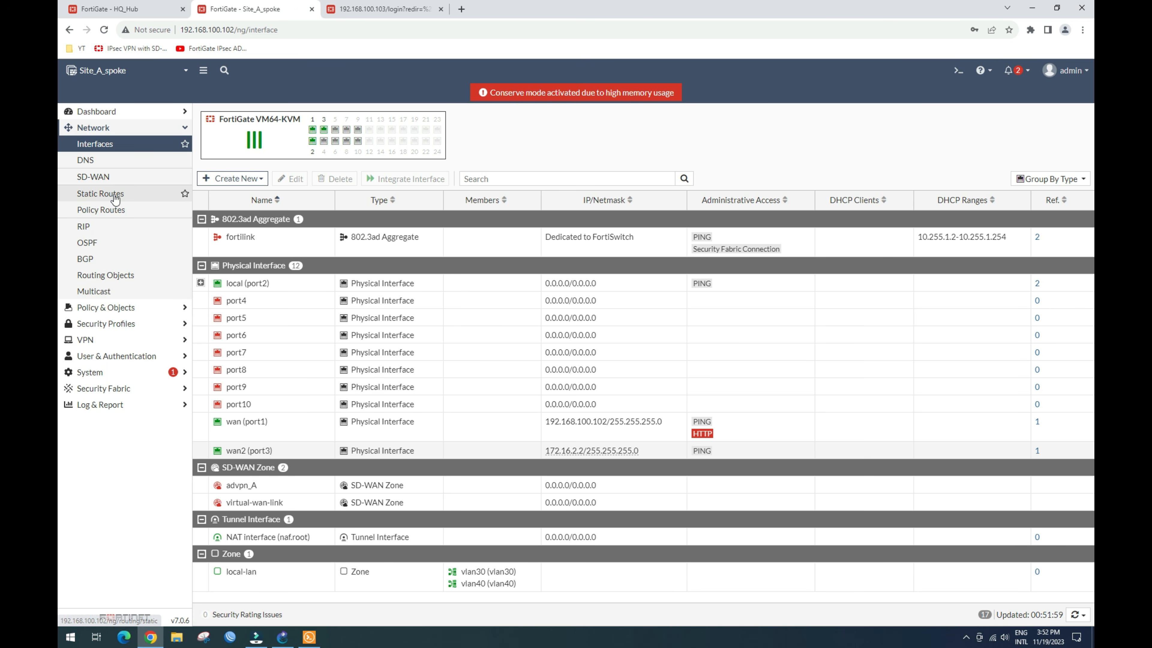
left_click(126, 309)
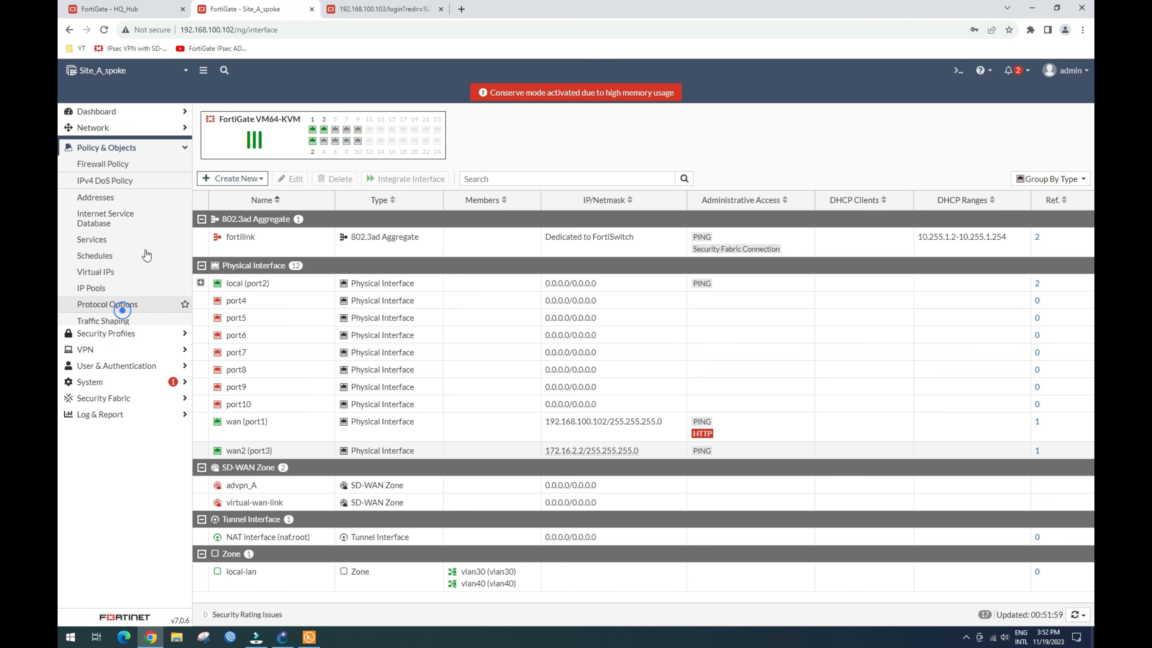
left_click(141, 163)
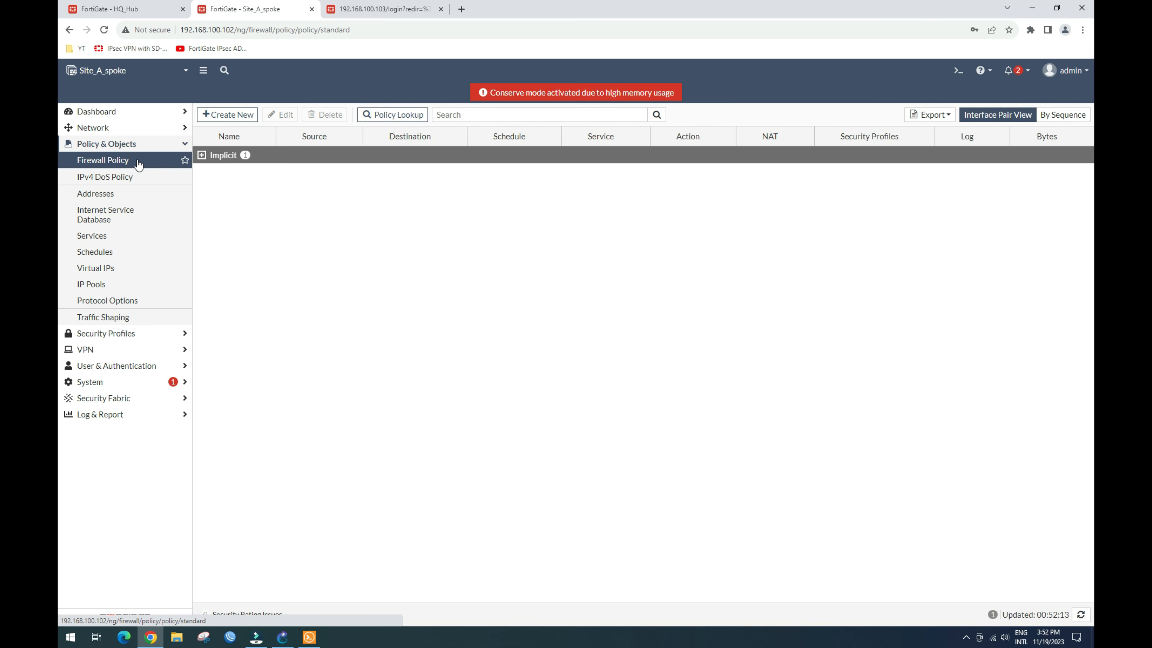
left_click(109, 128)
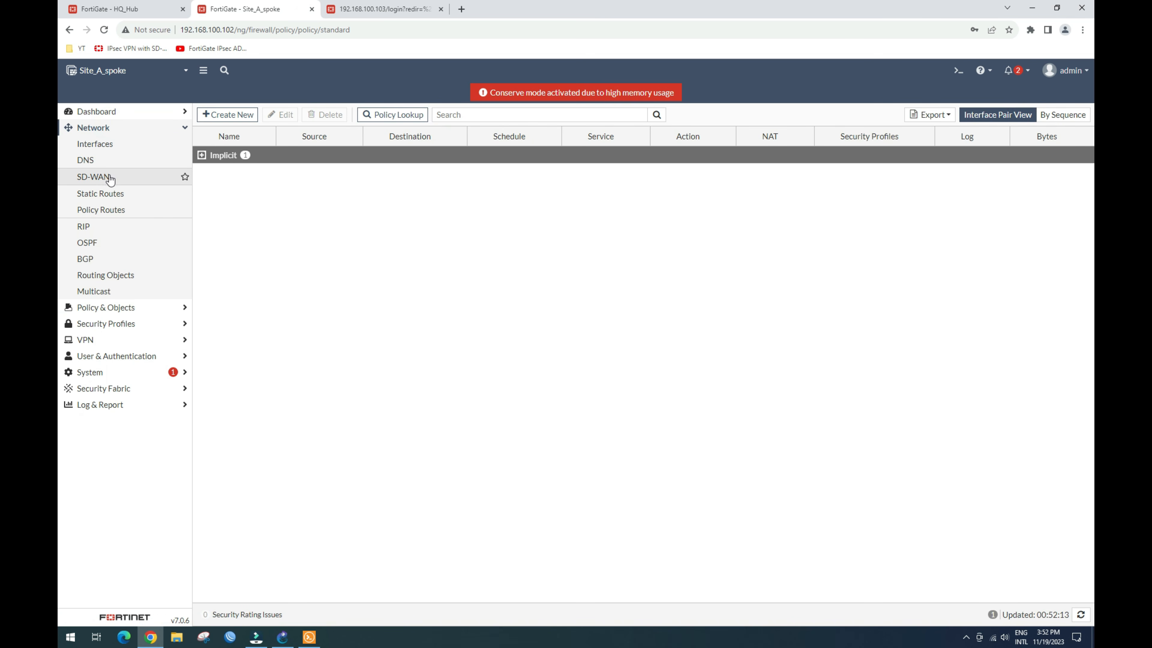
left_click(110, 177)
left_click(237, 246)
Step: Start a new SD-WAN member and place it in zone advpn_A
left_click(240, 262)
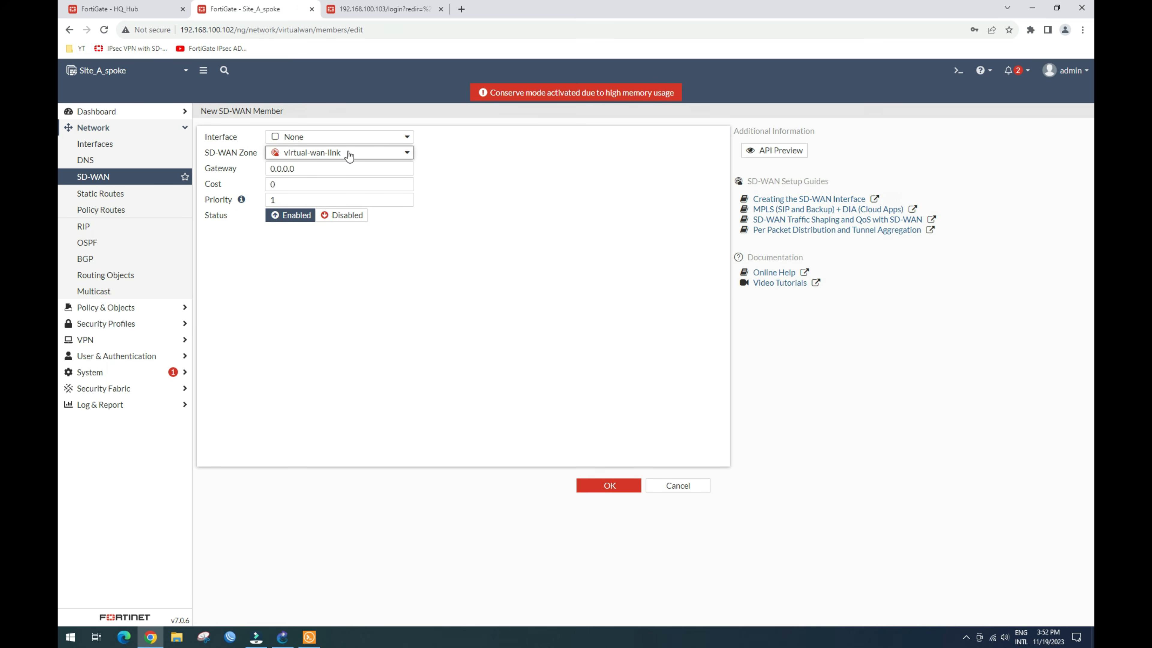
left_click(349, 155)
left_click(324, 183)
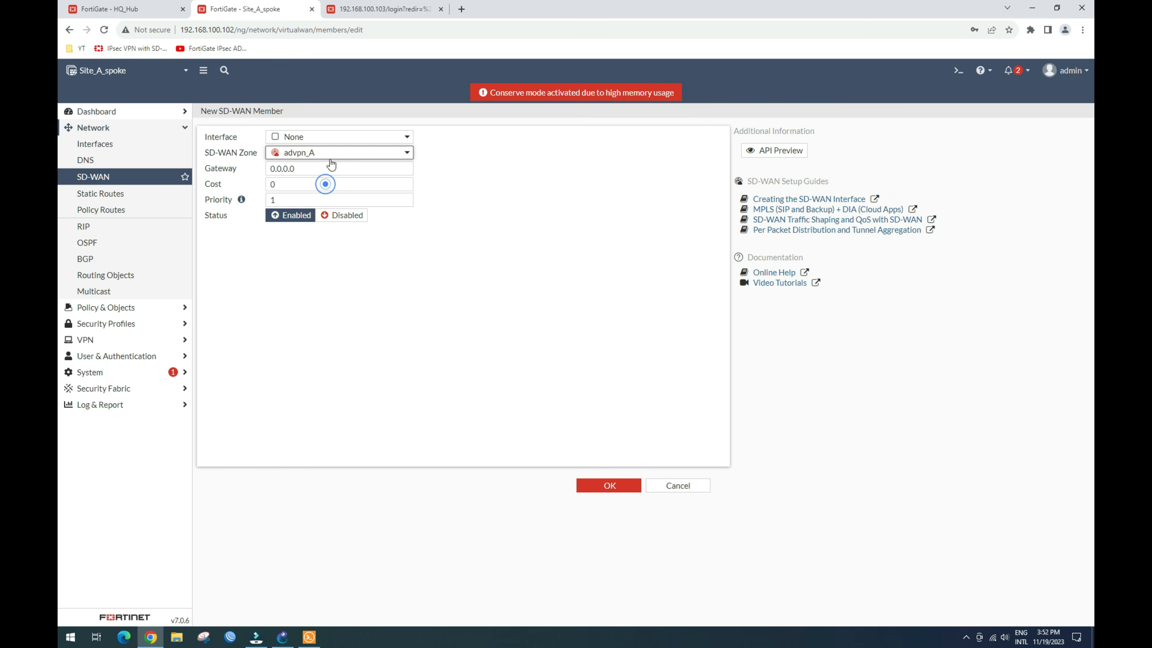
left_click(362, 140)
Step: Create IPsec VPN advpn_a to remote 192.168.100.101 via wan (port1) with a pre-shared key
left_click(396, 154)
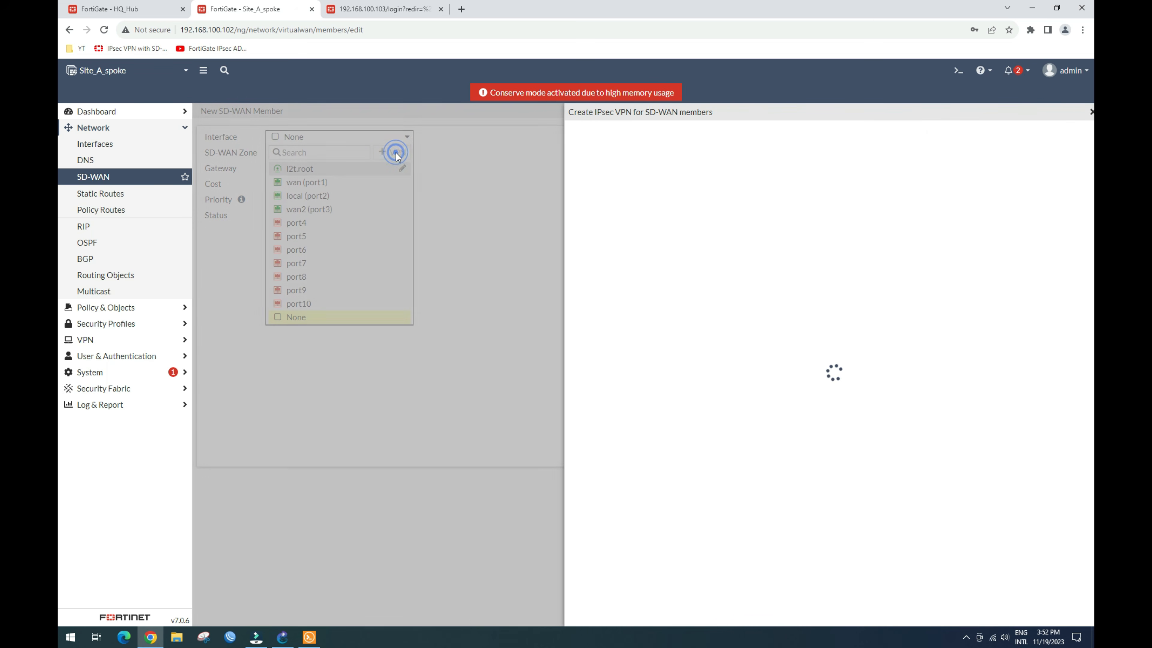
left_click(701, 155)
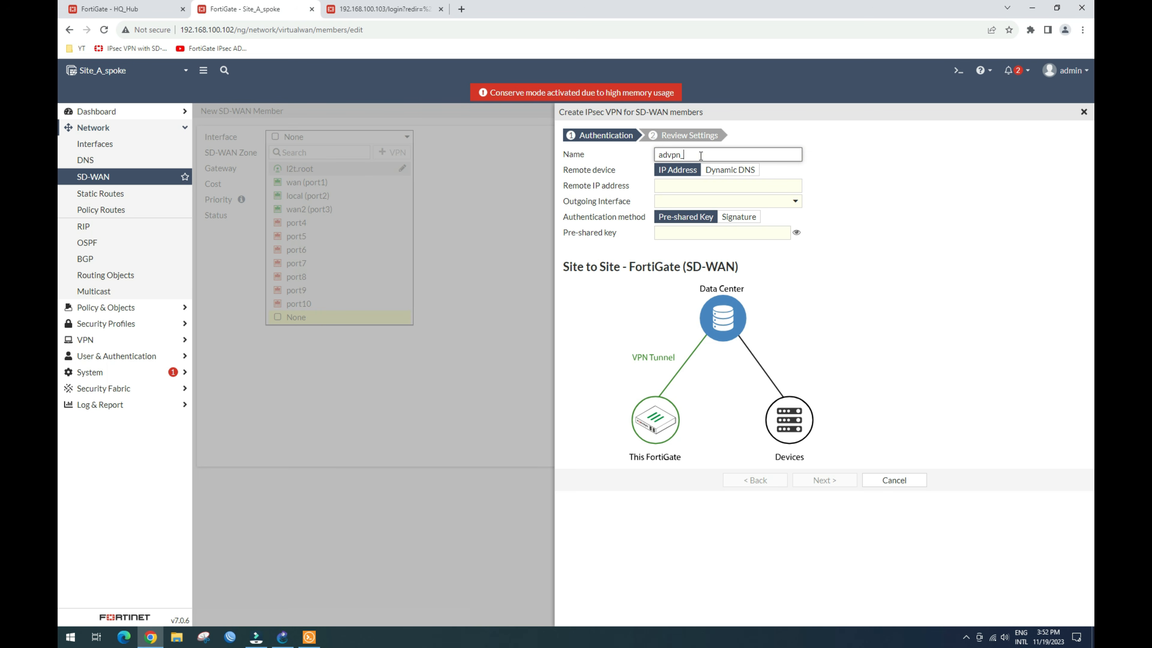
left_click(697, 186)
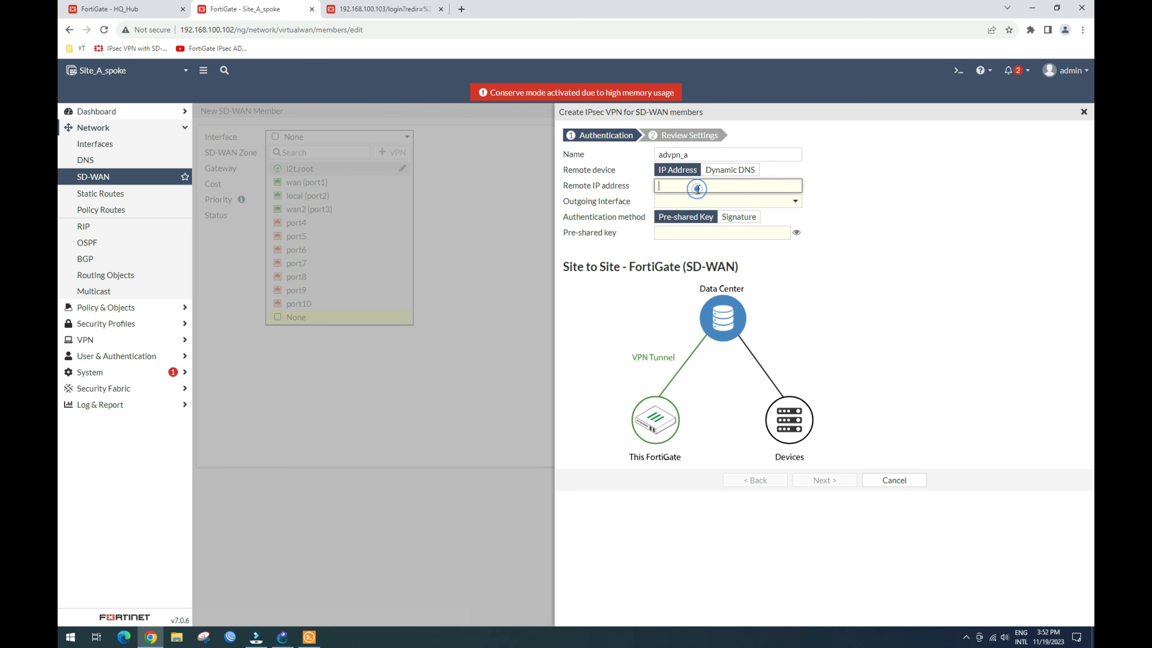
type("192.168")
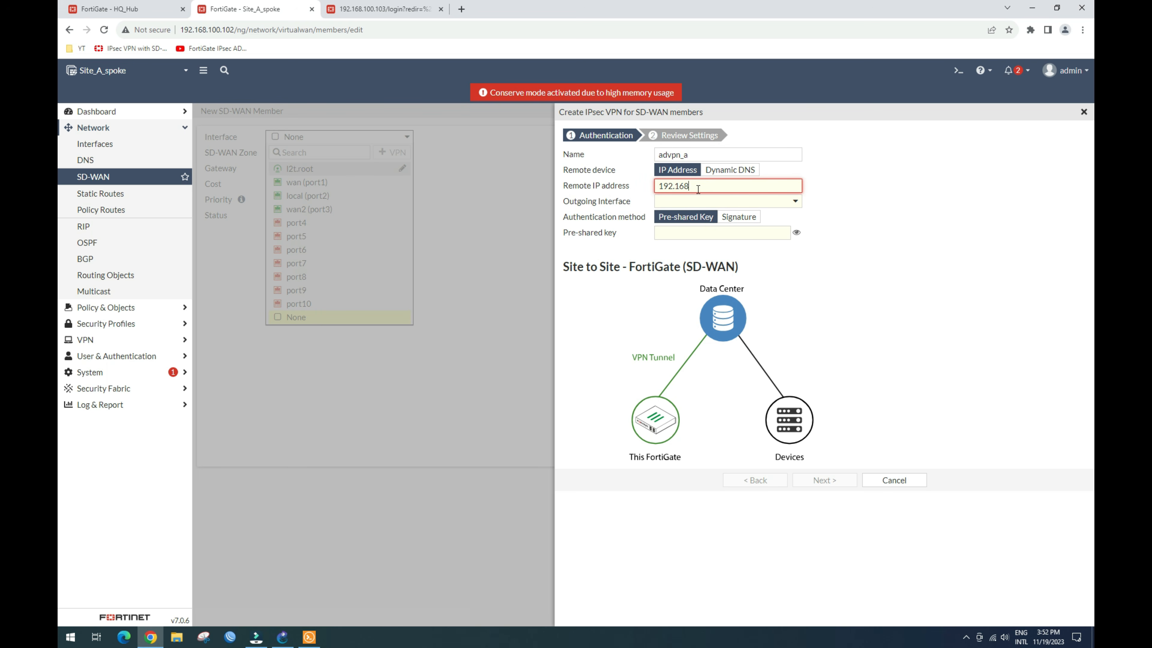
type(".100.101")
left_click(773, 201)
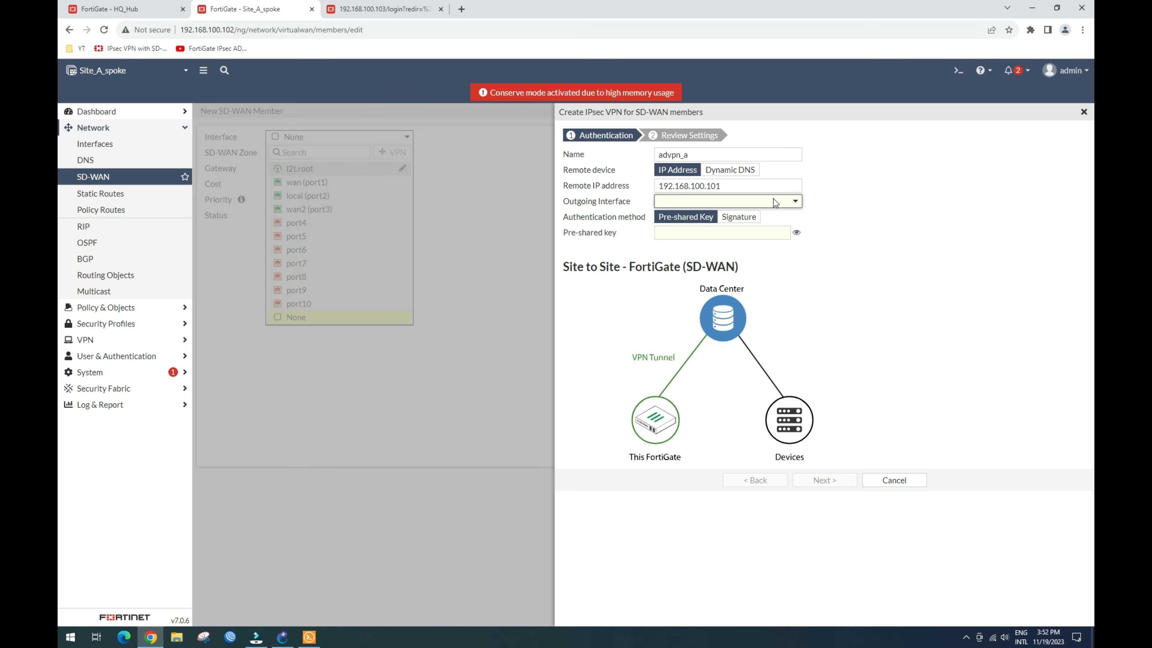
left_click(709, 246)
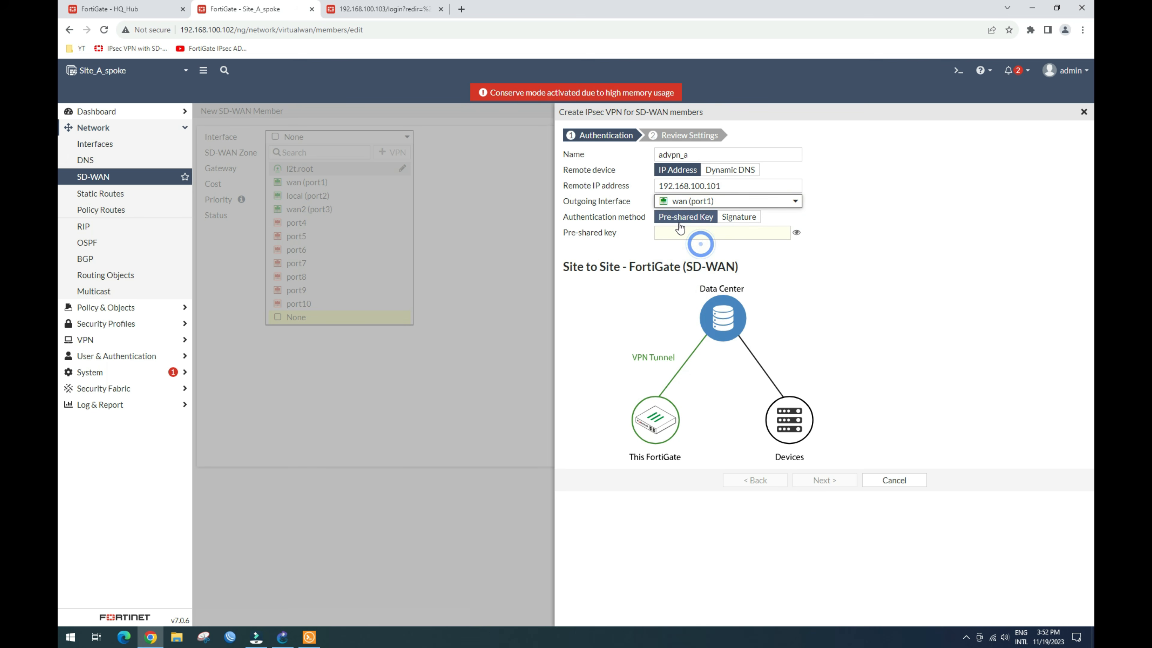
left_click(721, 235)
type("•••")
left_click(825, 480)
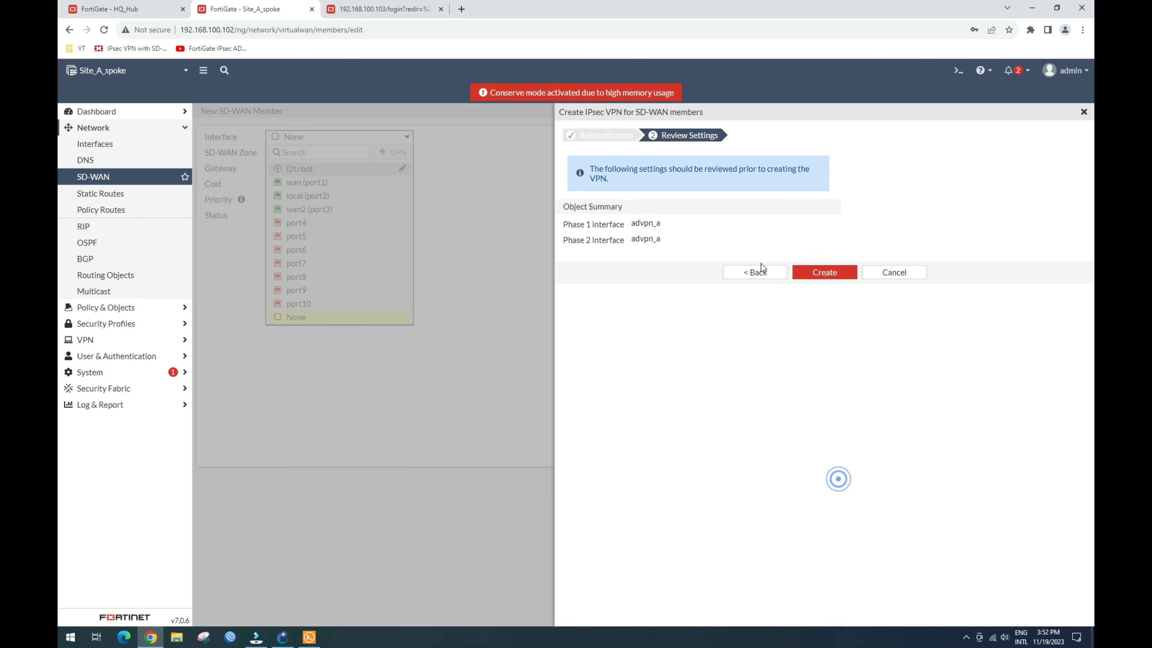
left_click(831, 273)
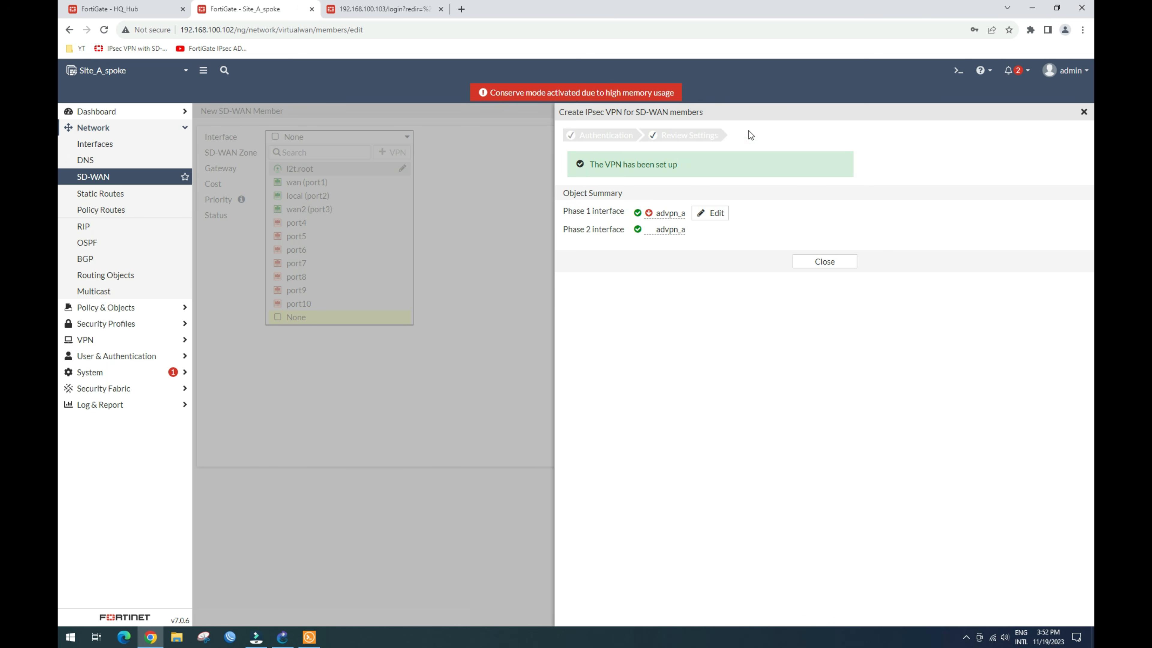
left_click(822, 261)
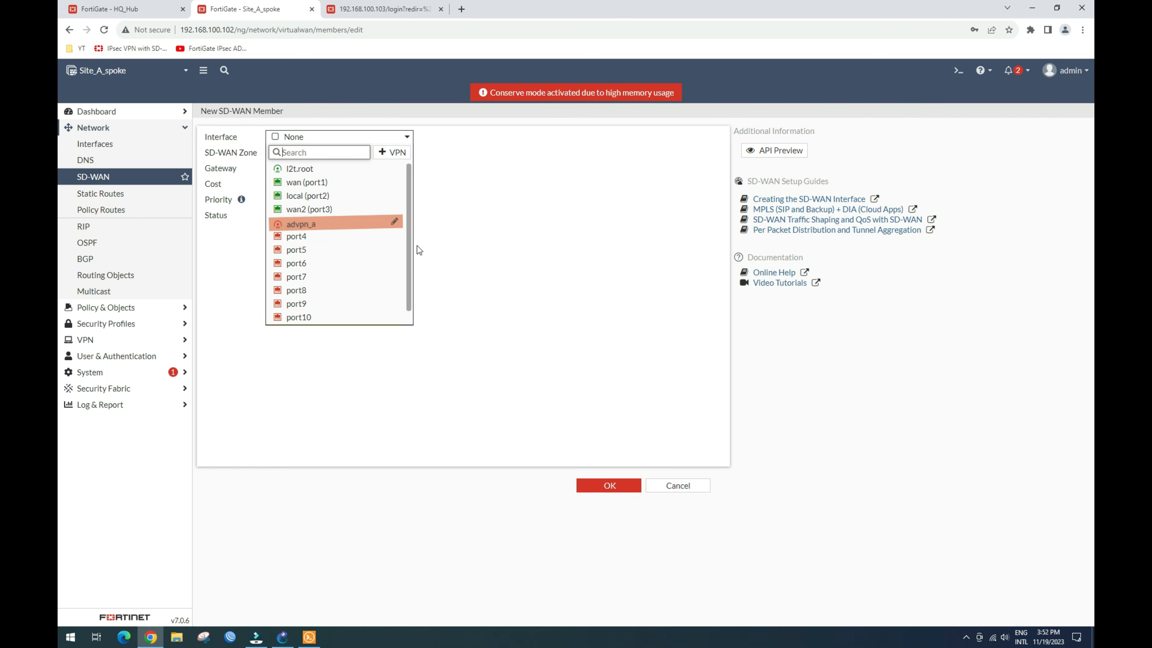
Step: Save advpn_a as the member interface and expand the advpn_A zone
left_click(311, 225)
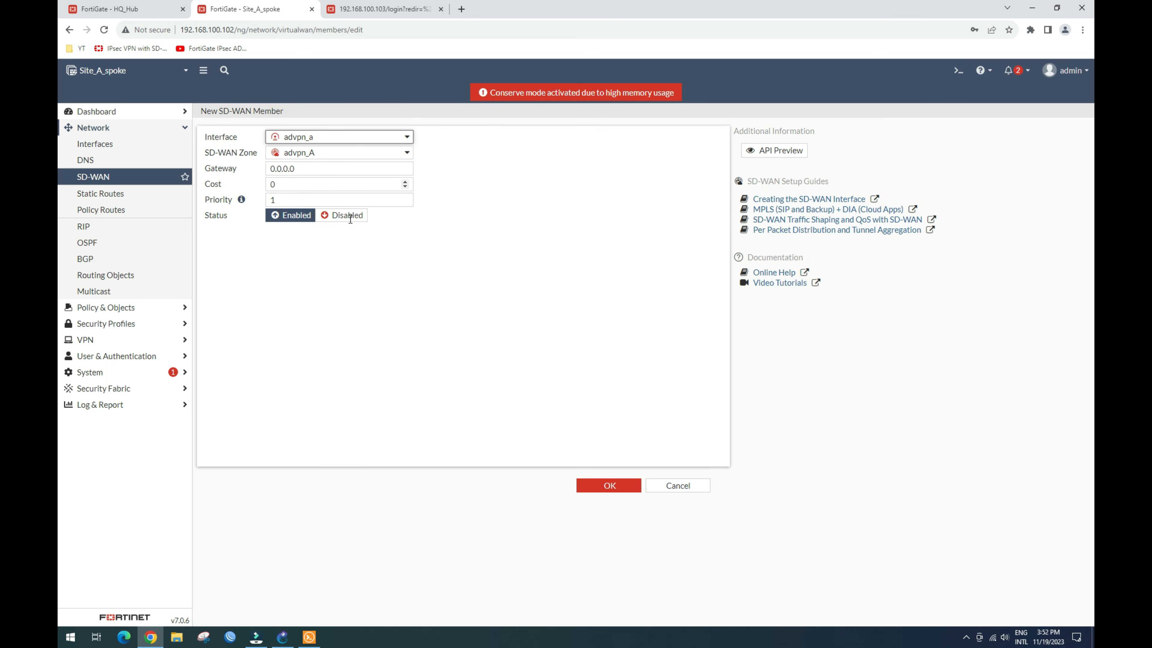
left_click(607, 485)
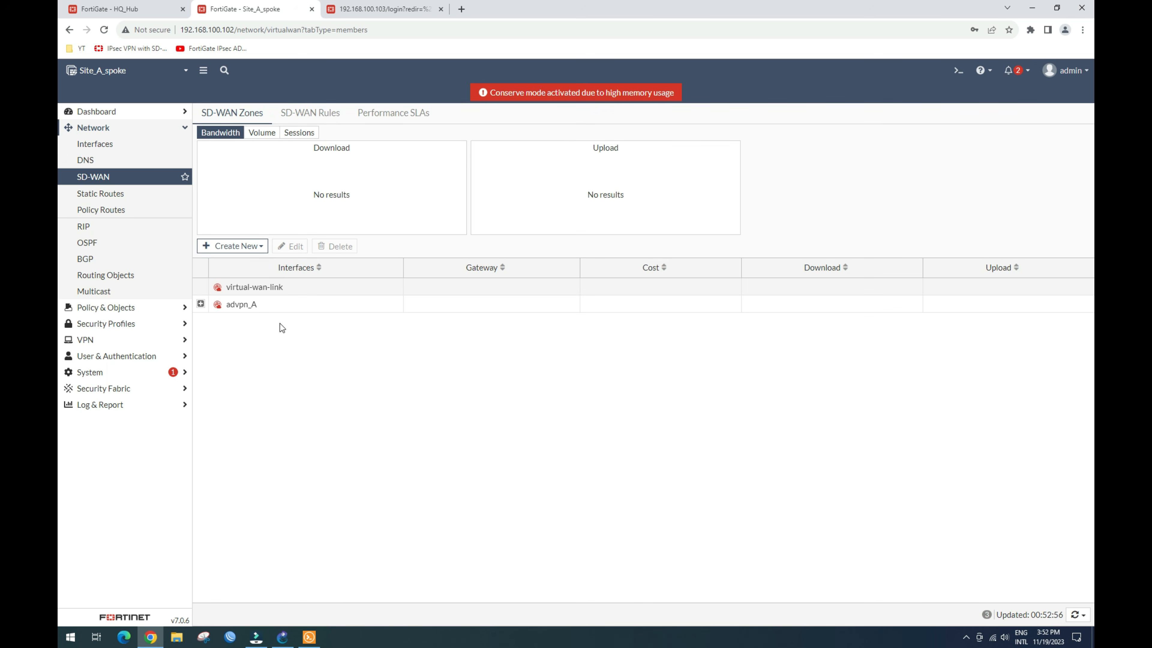
left_click(200, 303)
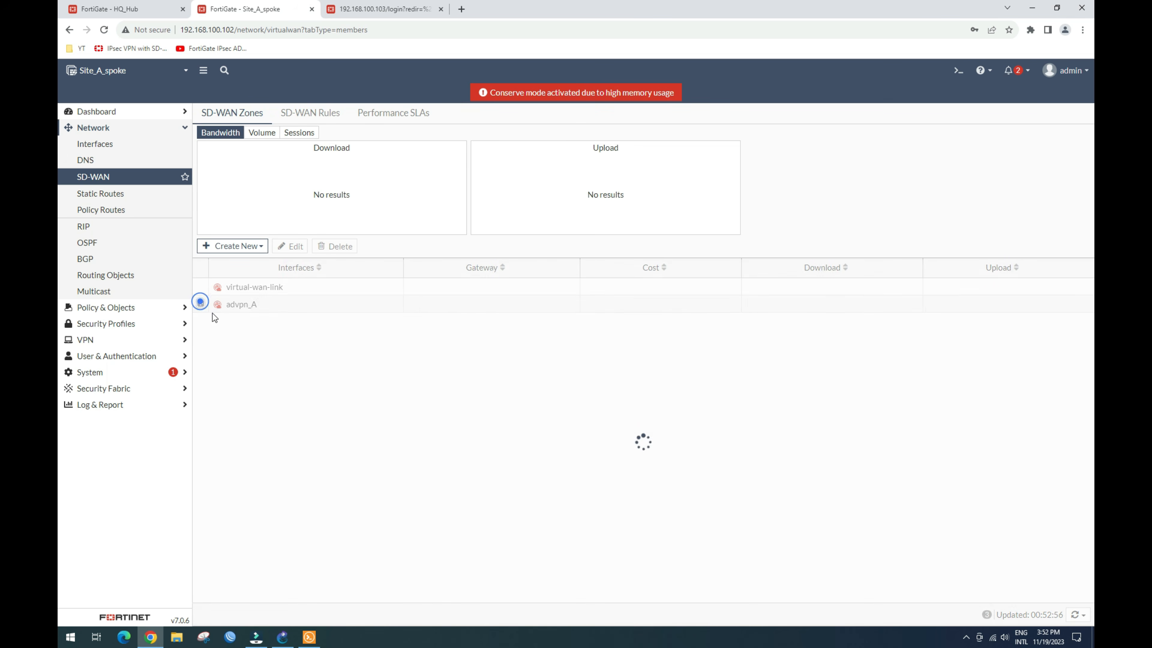
Step: Add another SD-WAN member and start a new IPsec VPN named advpn_a2 from its interface list
left_click(253, 249)
left_click(246, 260)
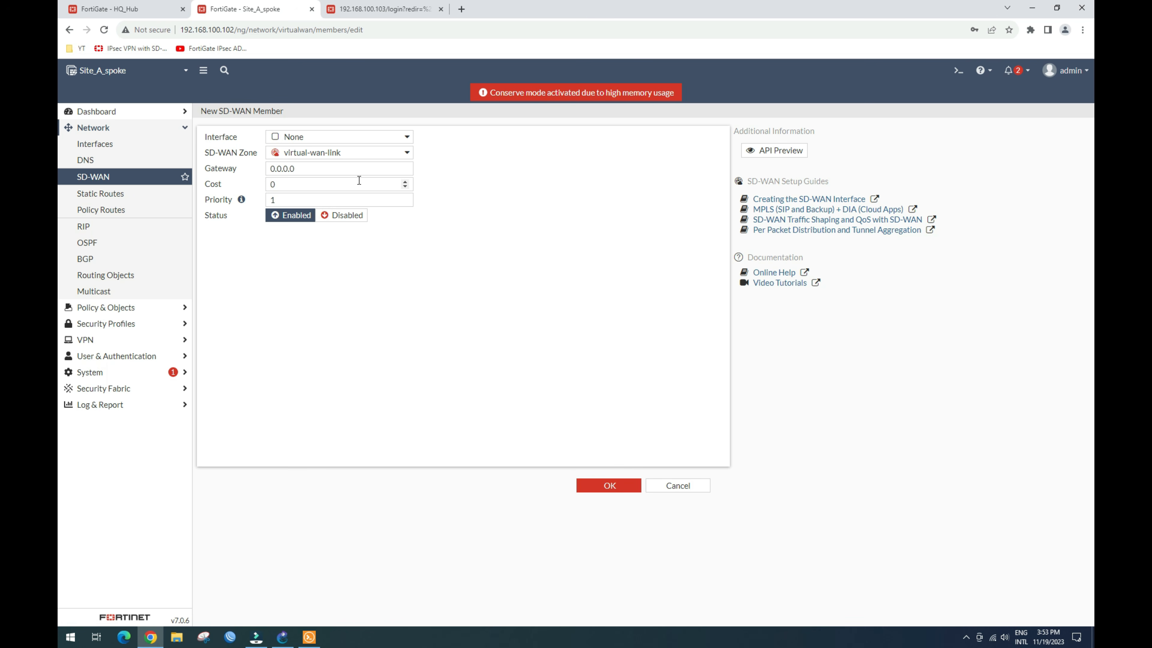
left_click(381, 137)
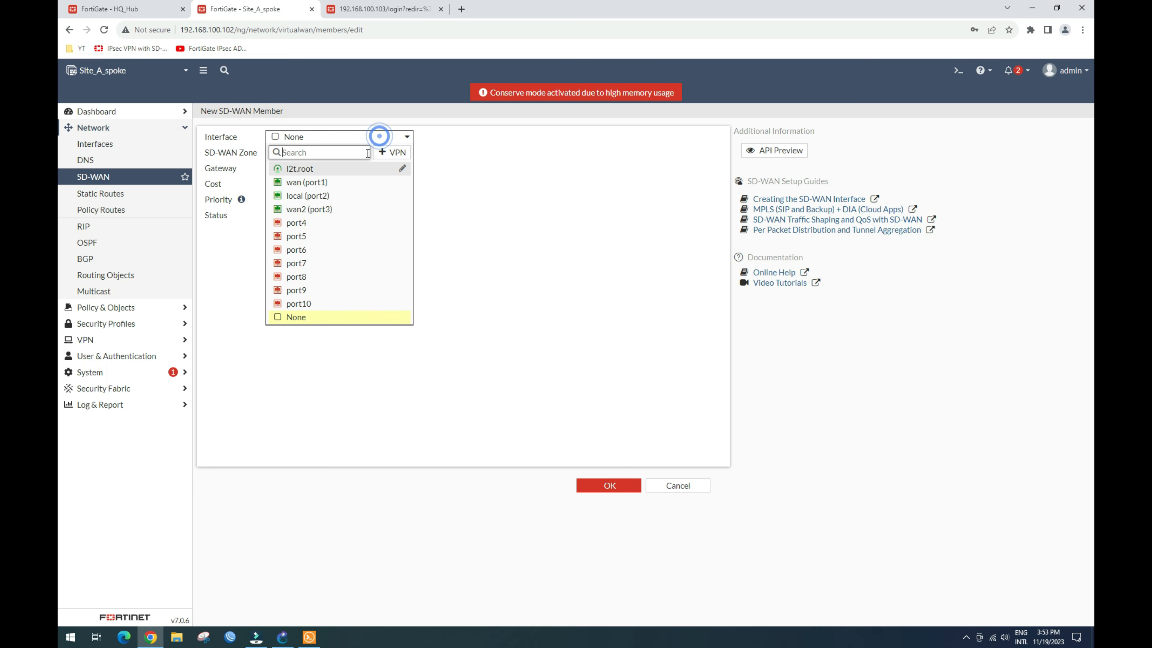
left_click(390, 153)
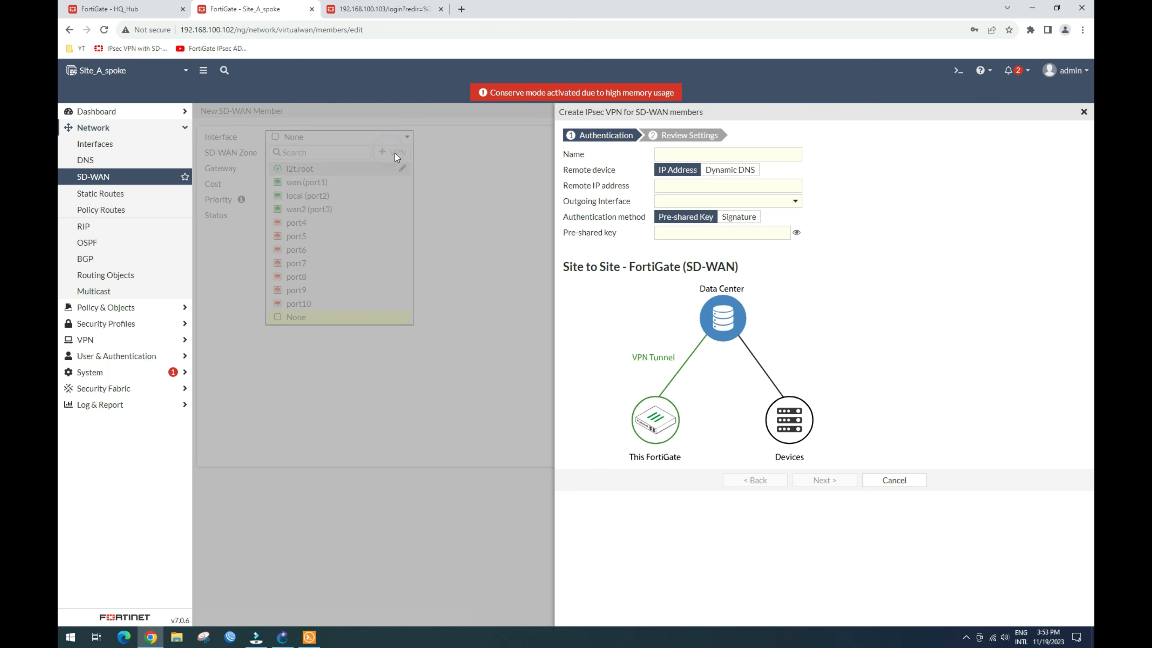
left_click(681, 154)
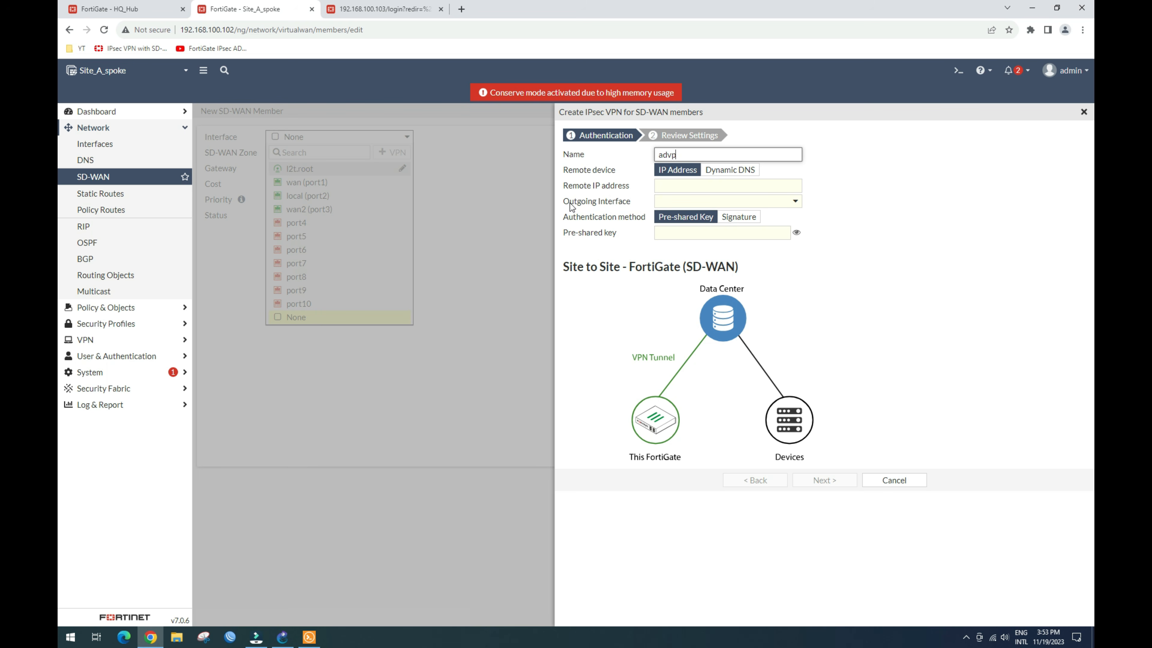
type("a2")
left_click(685, 188)
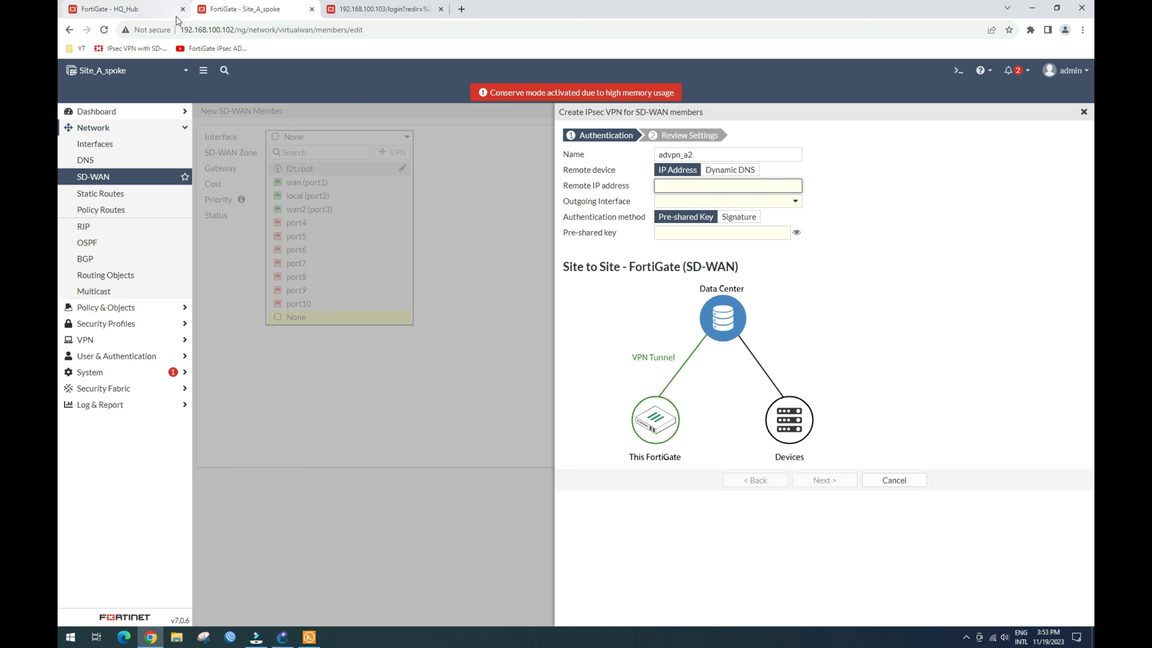
left_click(149, 8)
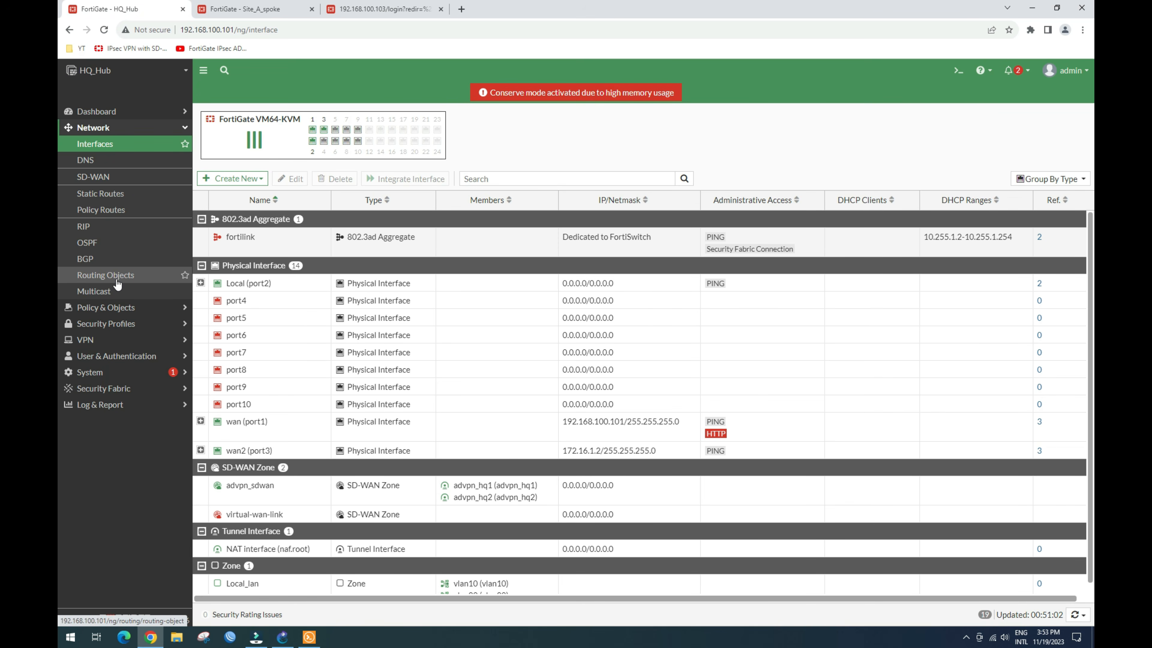
left_click(201, 449)
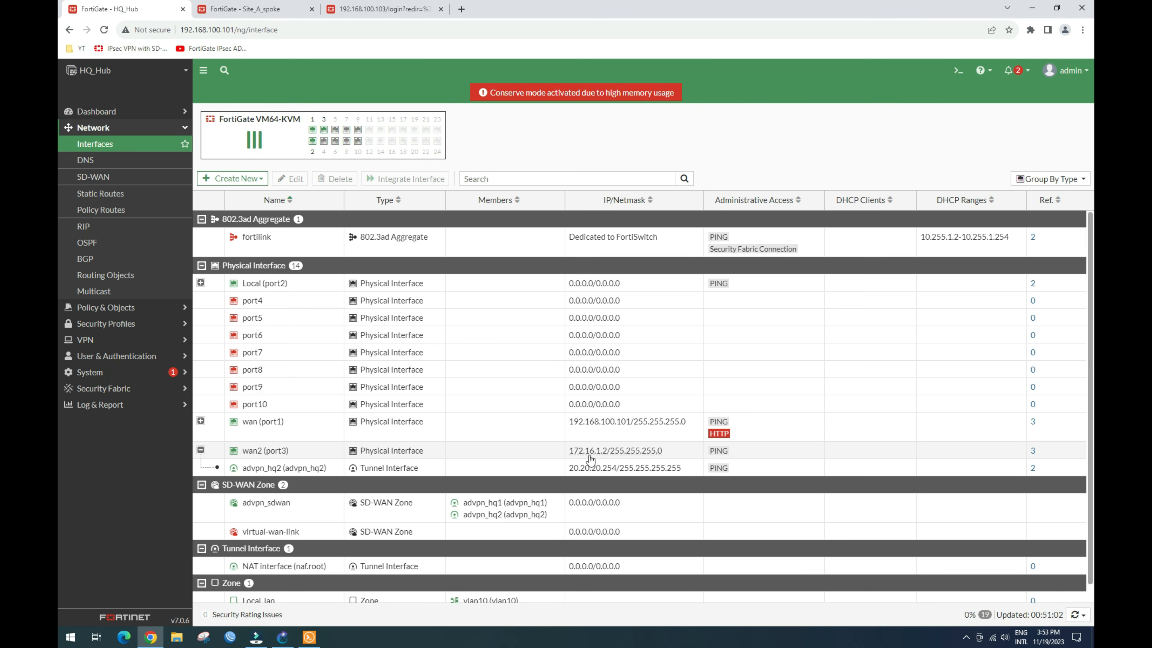
mouse_move(604, 456)
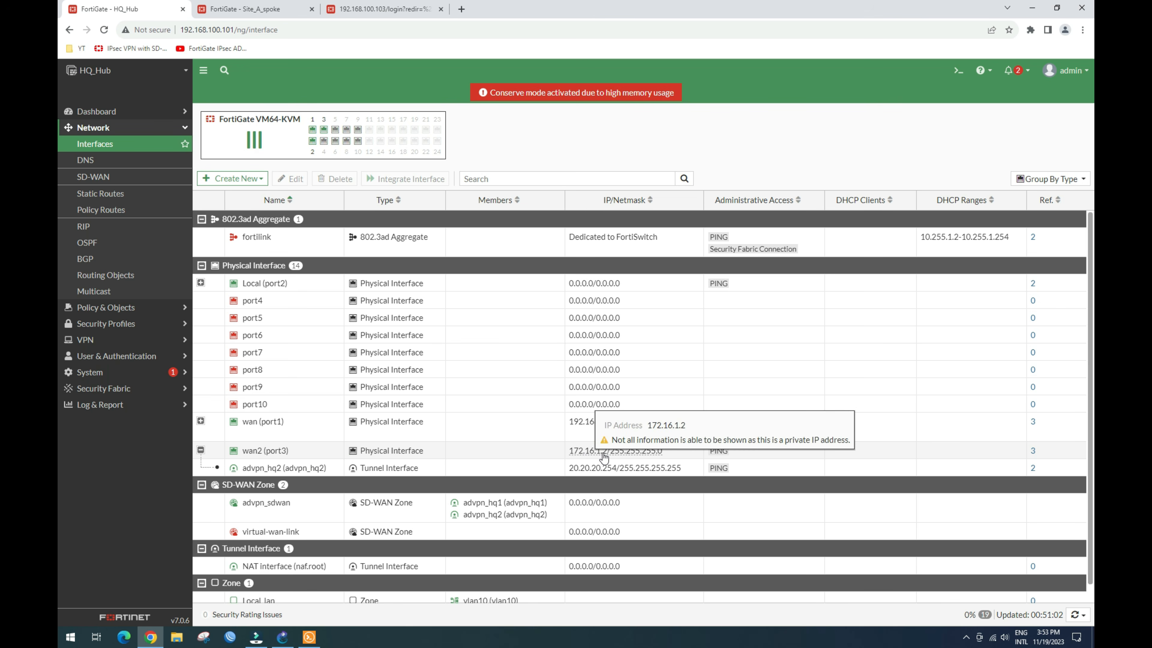
left_click(245, 8)
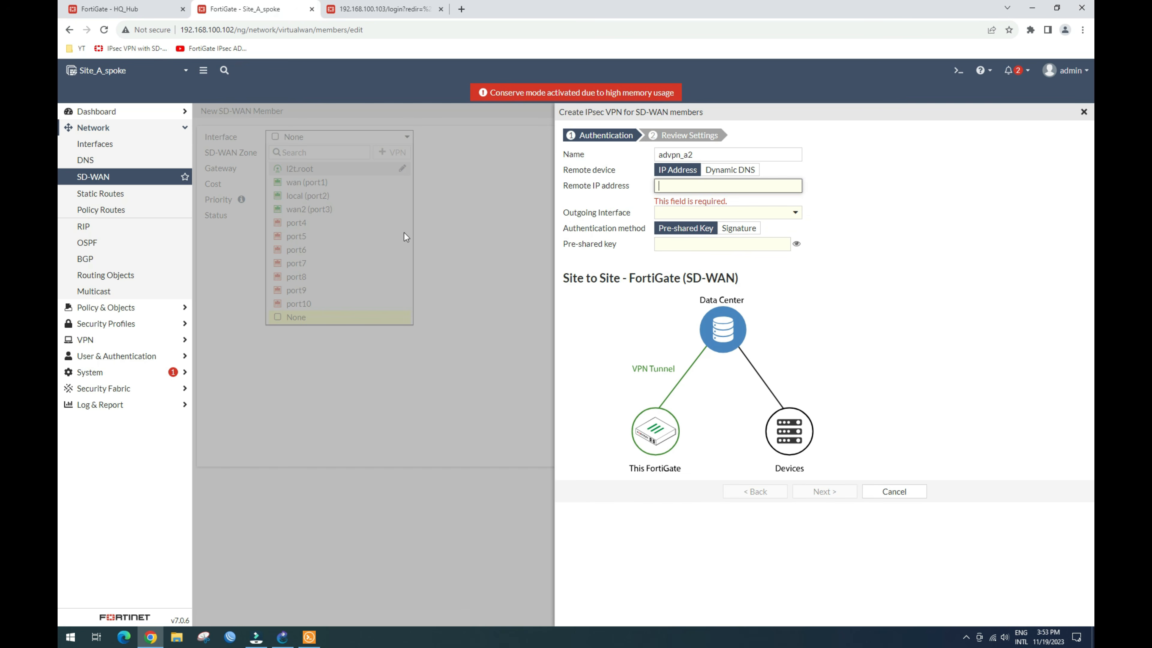
Step: Create advpn_a2 with remote IP 172.16.1.2 over wan2 (port3) and a pre-shared key
type("172.16")
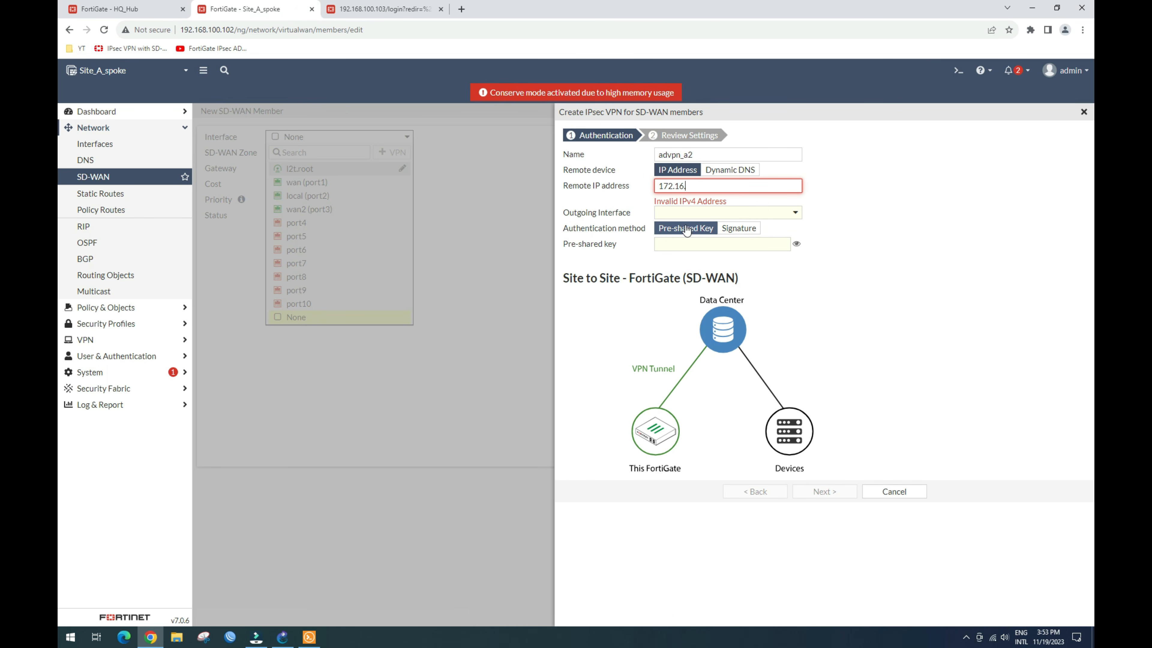
type(".2")
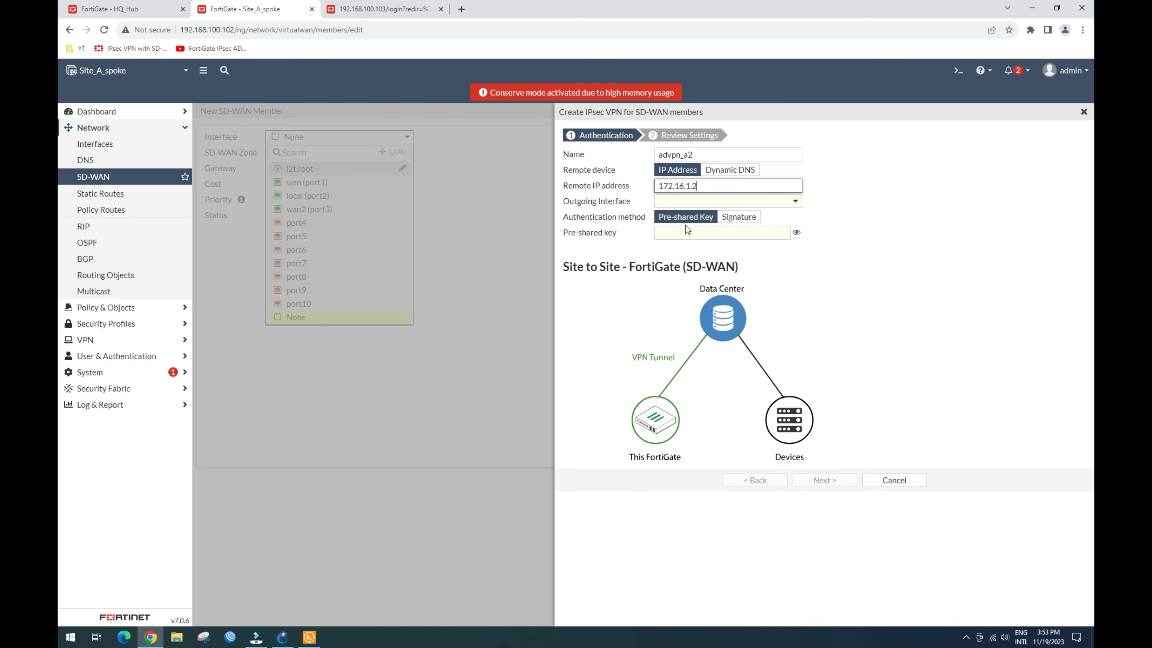
left_click(776, 202)
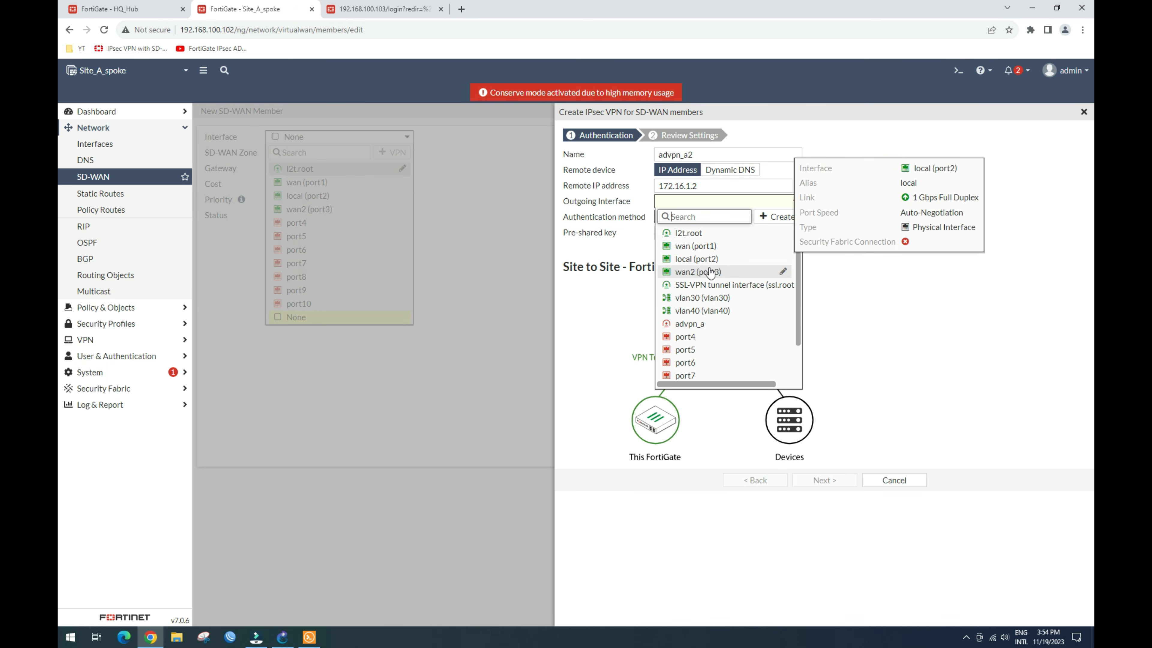
left_click(699, 272)
left_click(702, 229)
type("fortin")
left_click(828, 482)
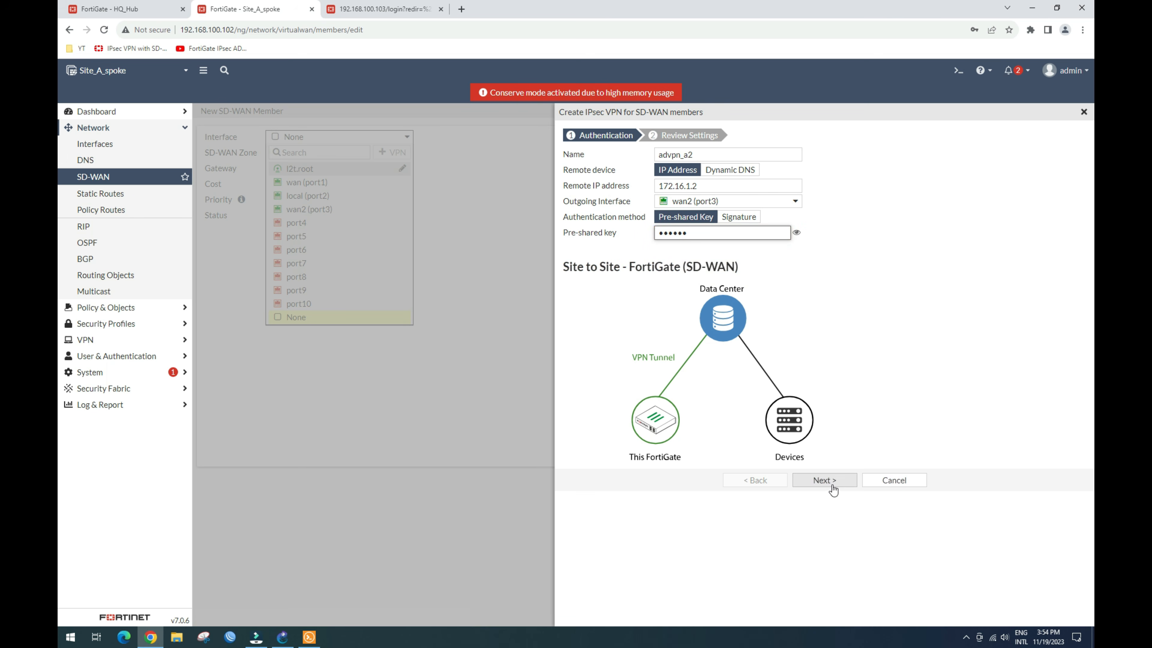
left_click(825, 273)
left_click(823, 261)
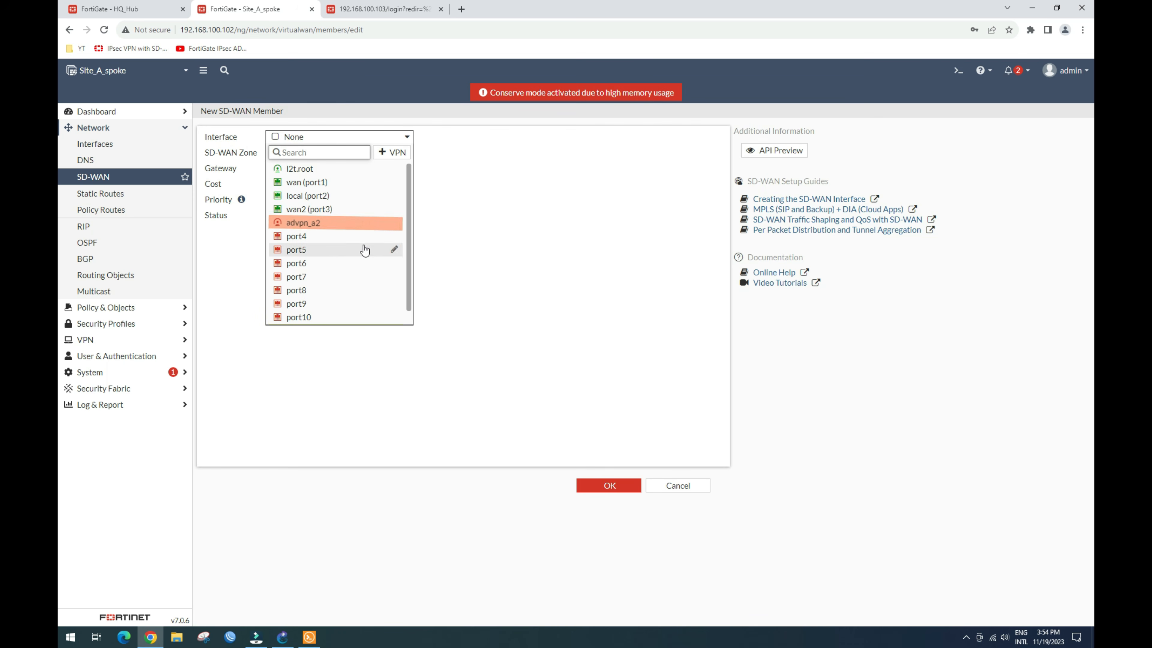
Step: Save advpn_a2 as the SD-WAN member and expand the zones to find it under virtual-wan-link
left_click(324, 224)
left_click(599, 481)
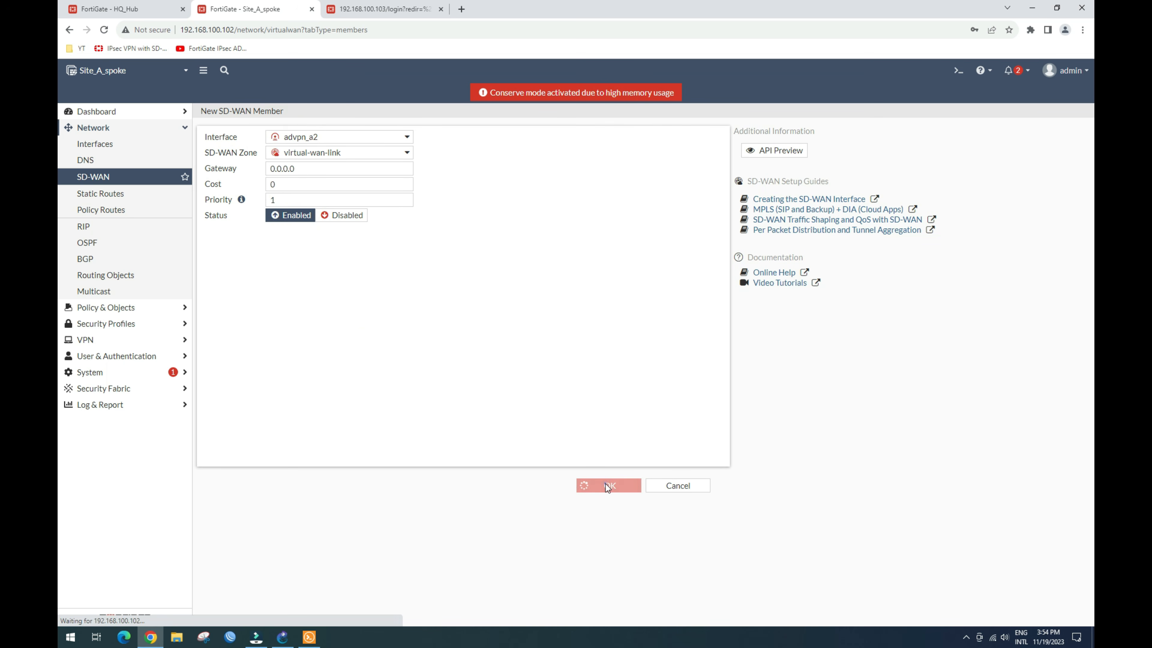
left_click(200, 305)
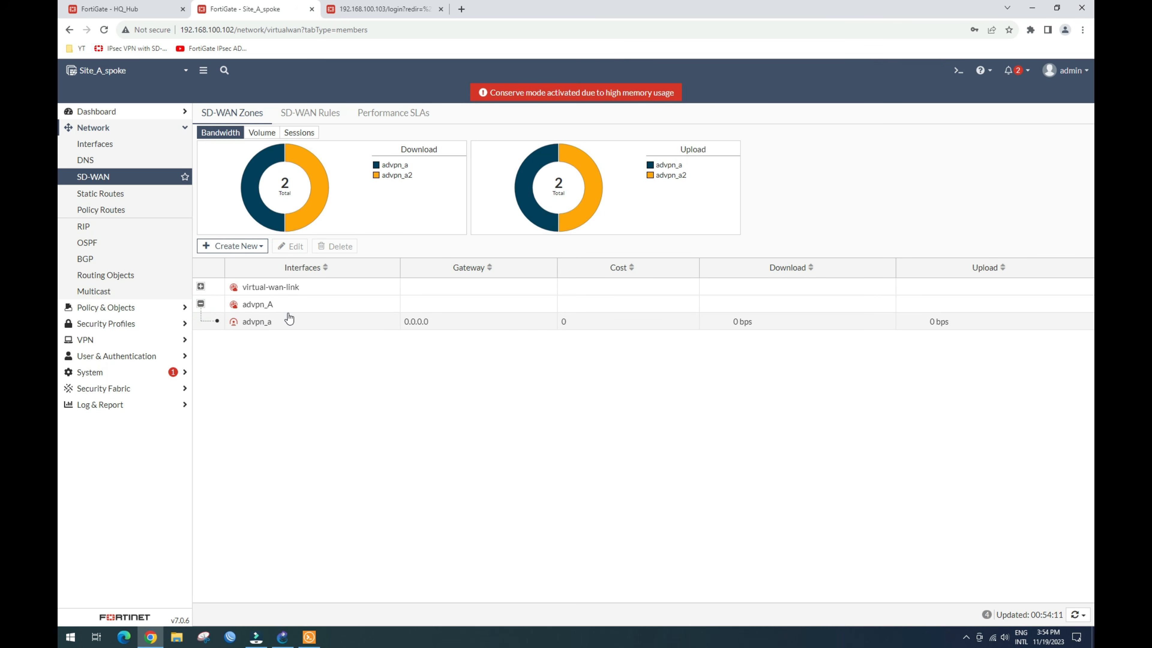
left_click(200, 287)
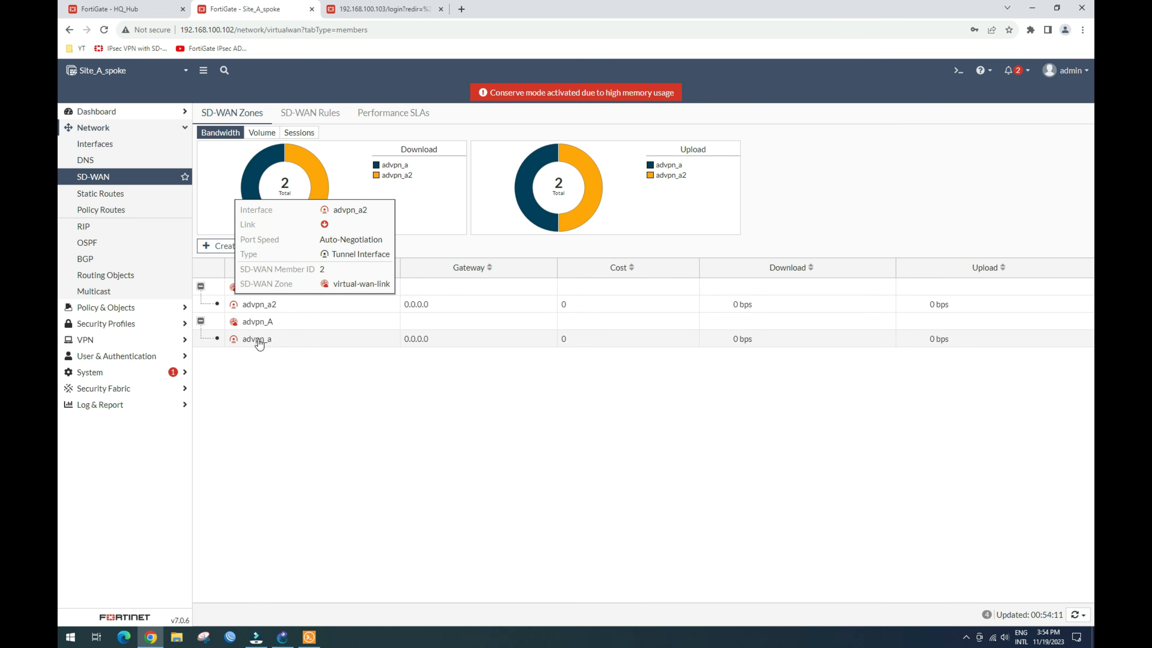
left_click(267, 307)
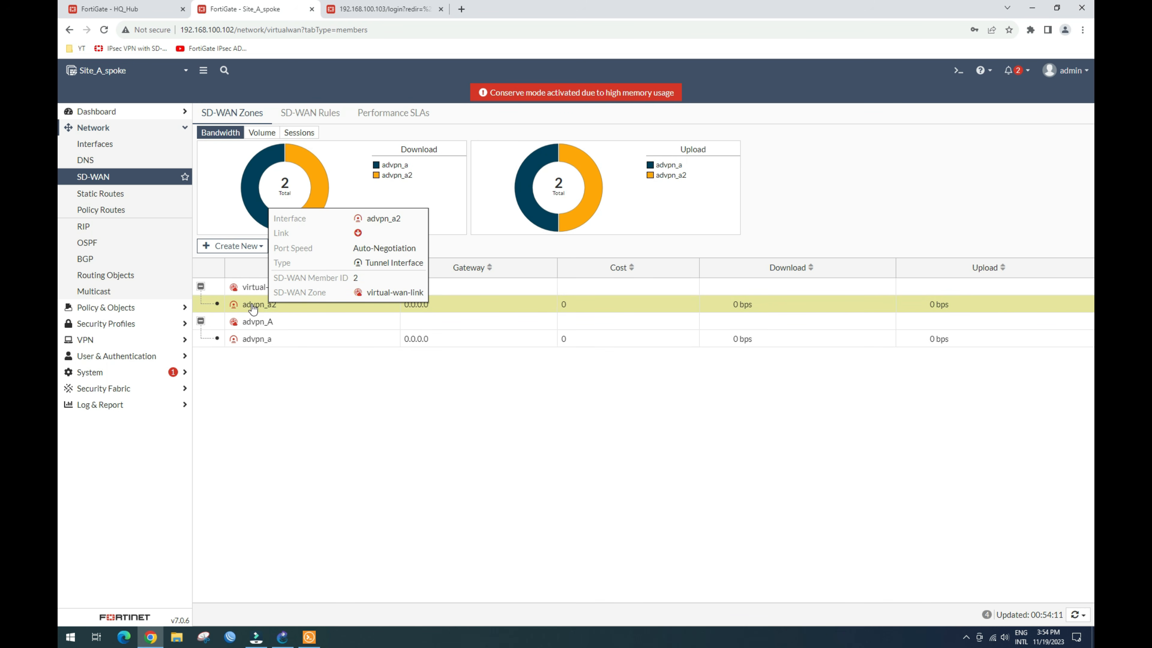
Step: Change the advpn_a2 SD-WAN member's interface to None and save
left_click(249, 345)
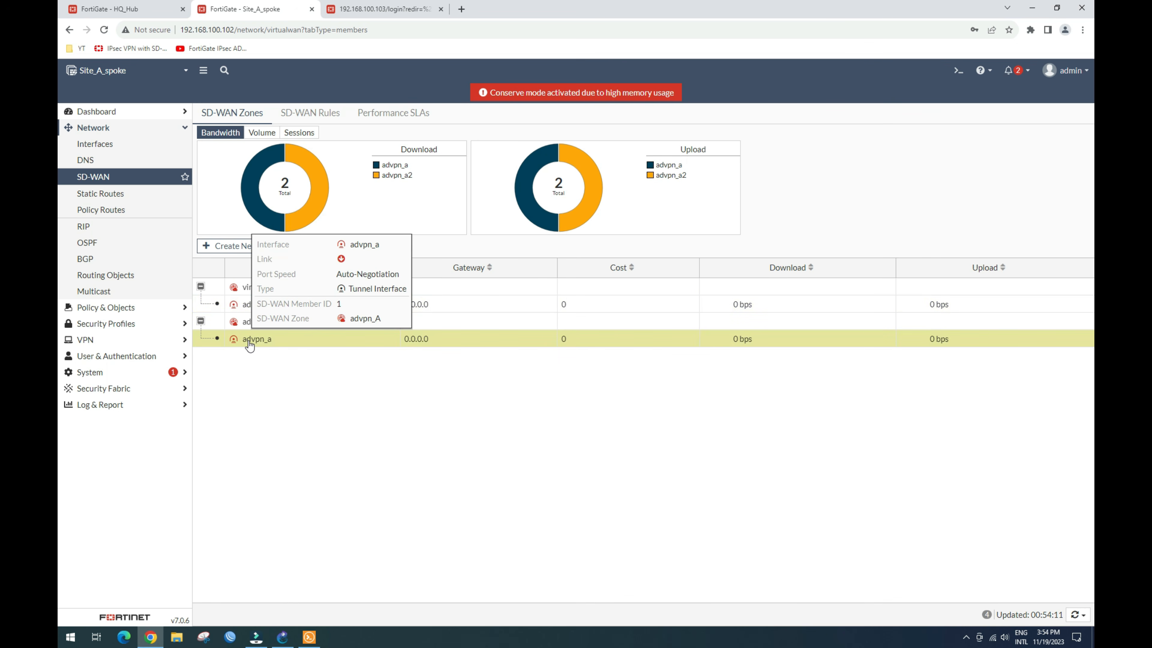
left_click(238, 306)
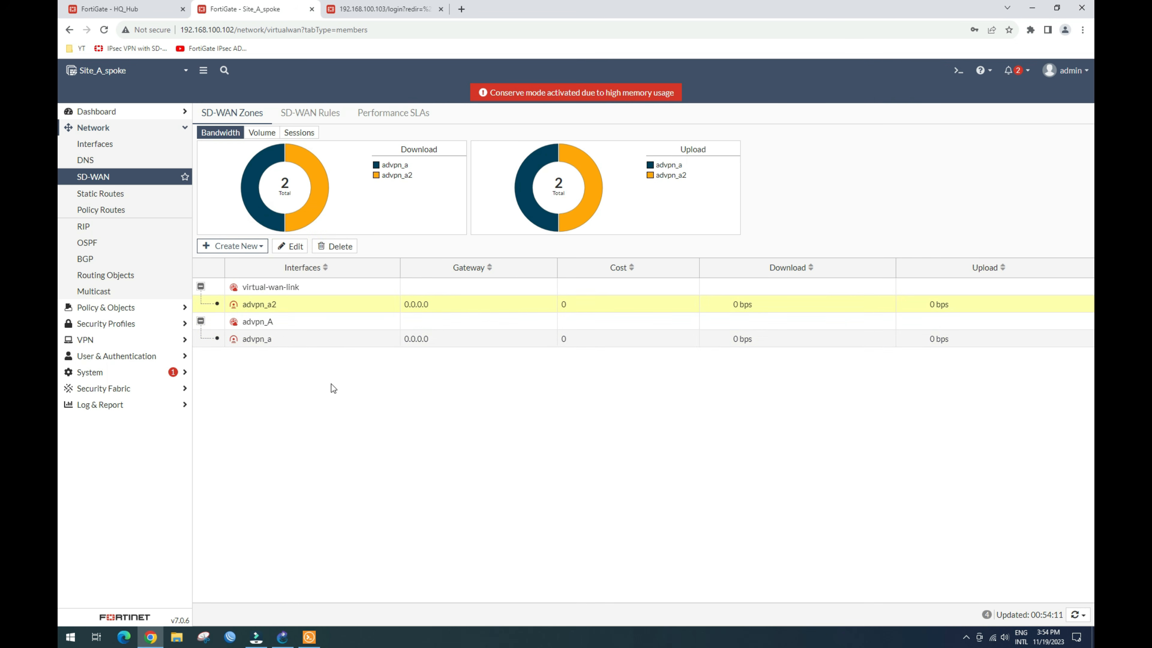
left_click(279, 243)
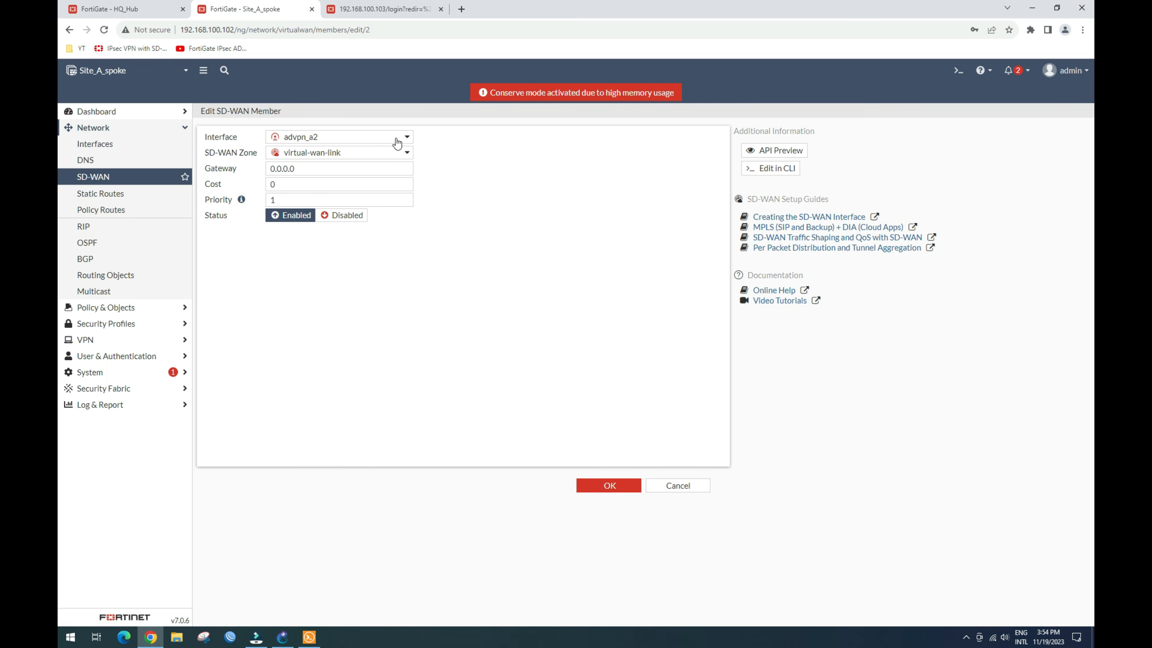
left_click(406, 137)
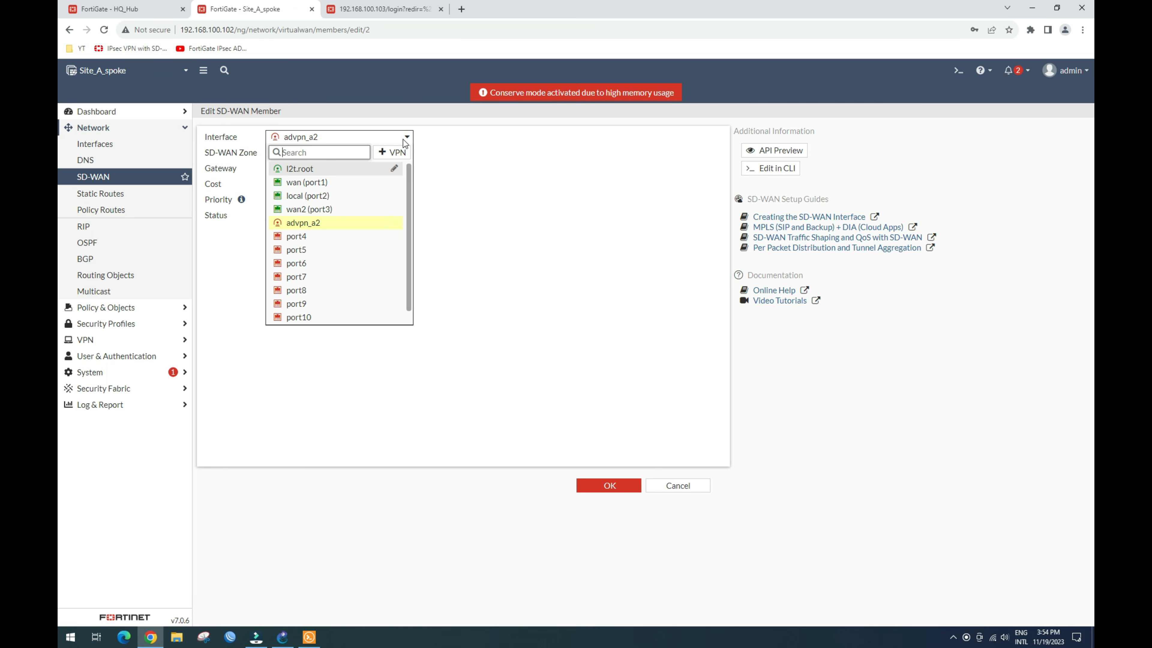
left_click_drag(408, 193, 409, 244)
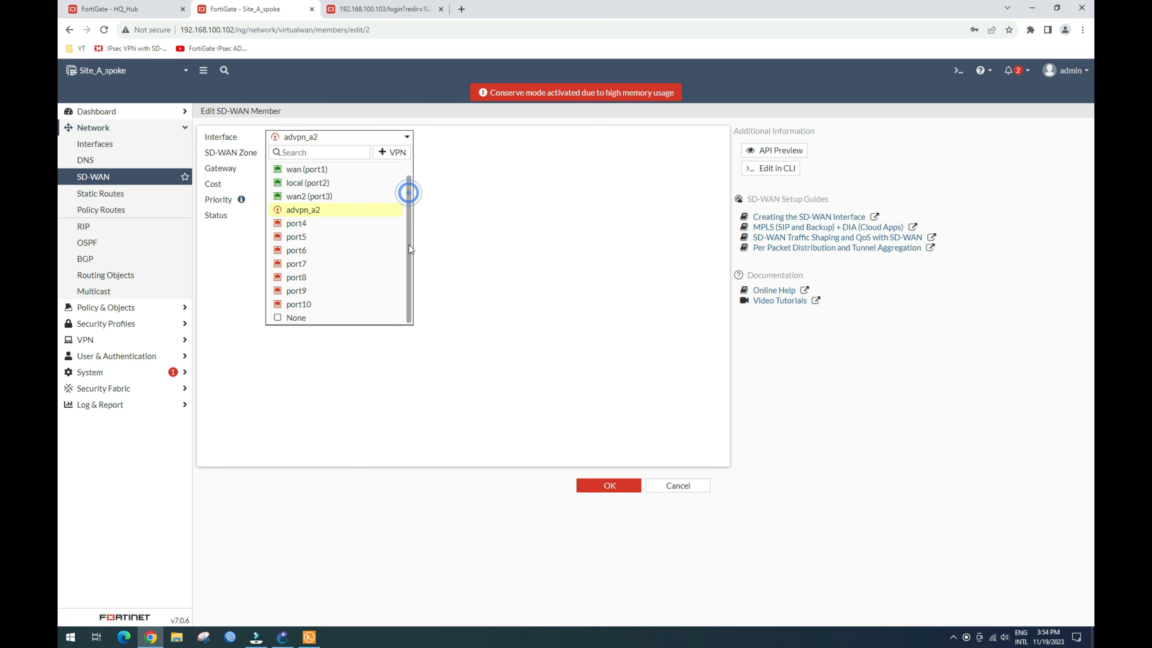
left_click(335, 320)
left_click(595, 484)
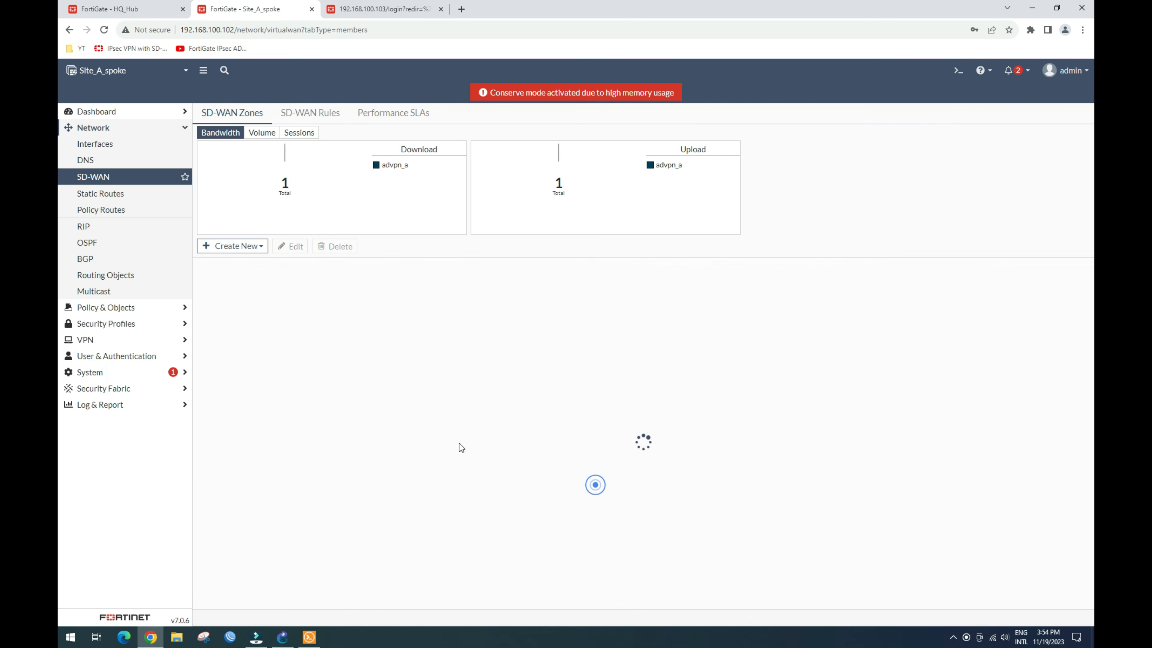
Step: Expand the advpn_A and virtual-wan-link zones and select advpn_A
left_click(200, 304)
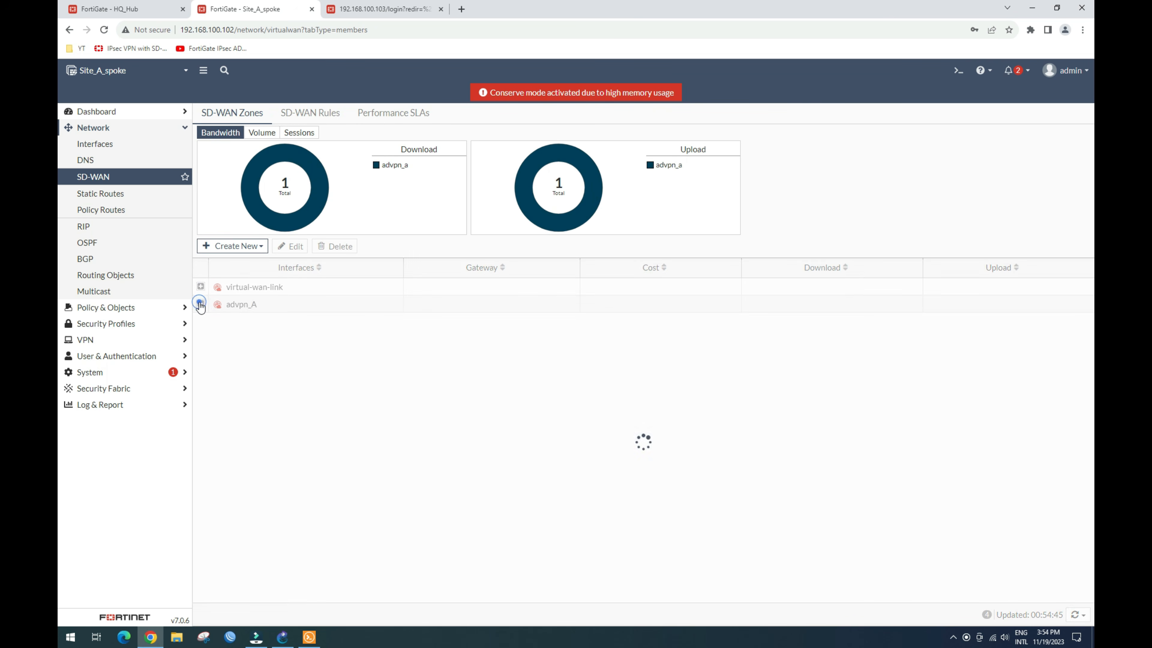
left_click(201, 287)
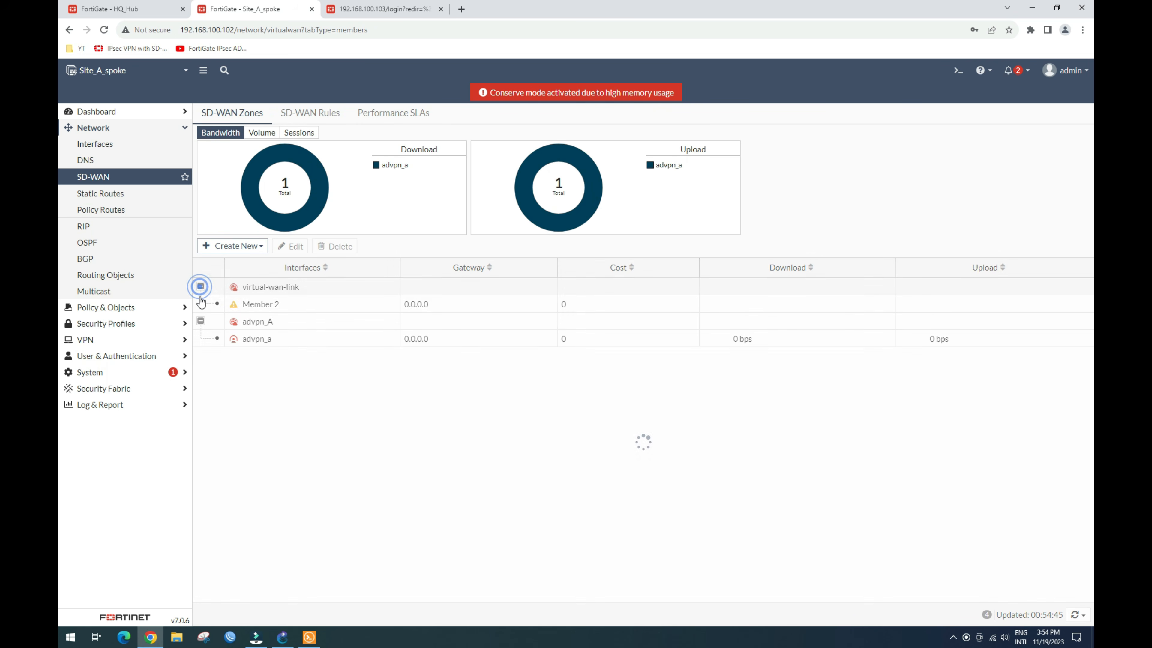
left_click(252, 323)
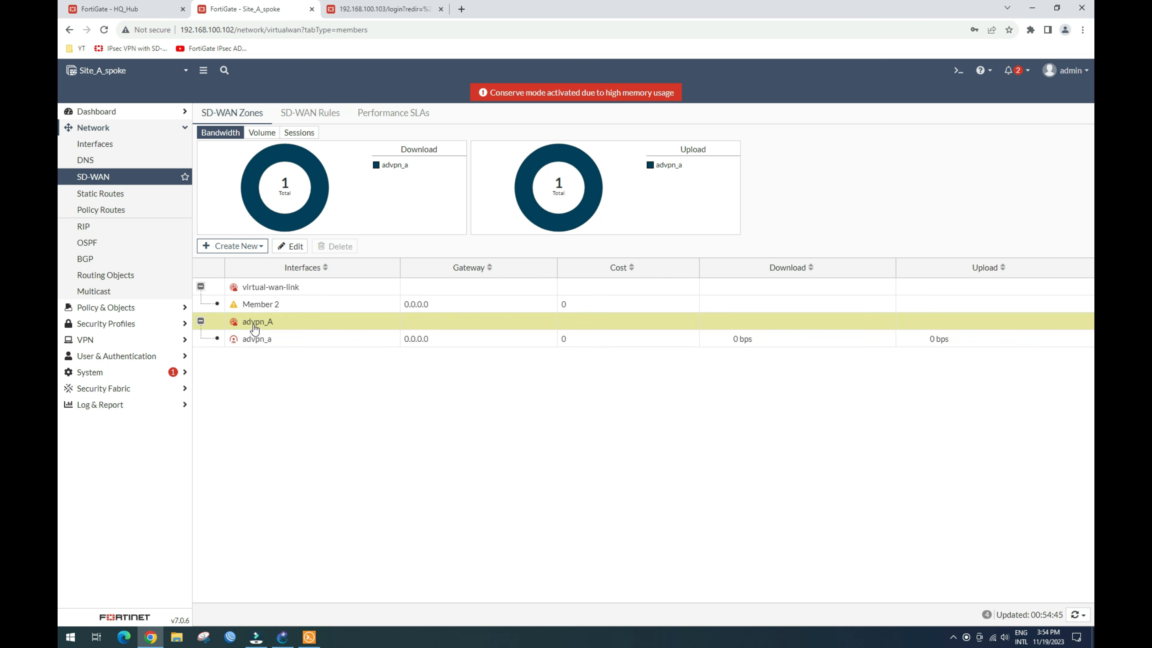
left_click(254, 245)
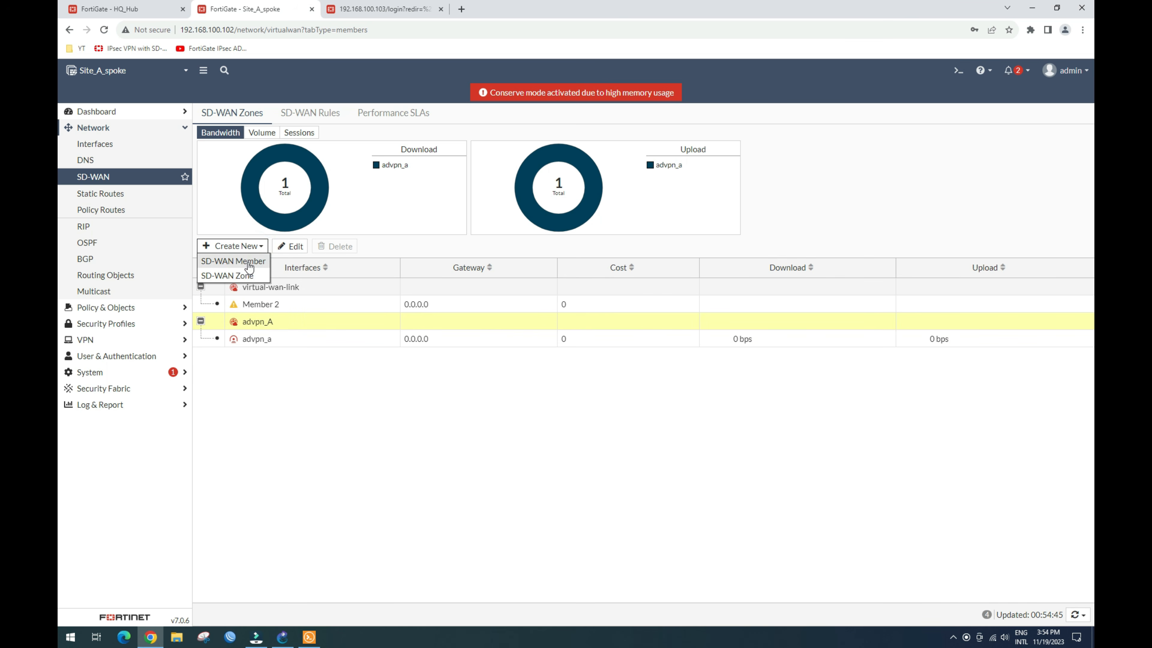
Step: Add a new SD-WAN member with interface advpn_a2 in zone advpn_A
left_click(235, 261)
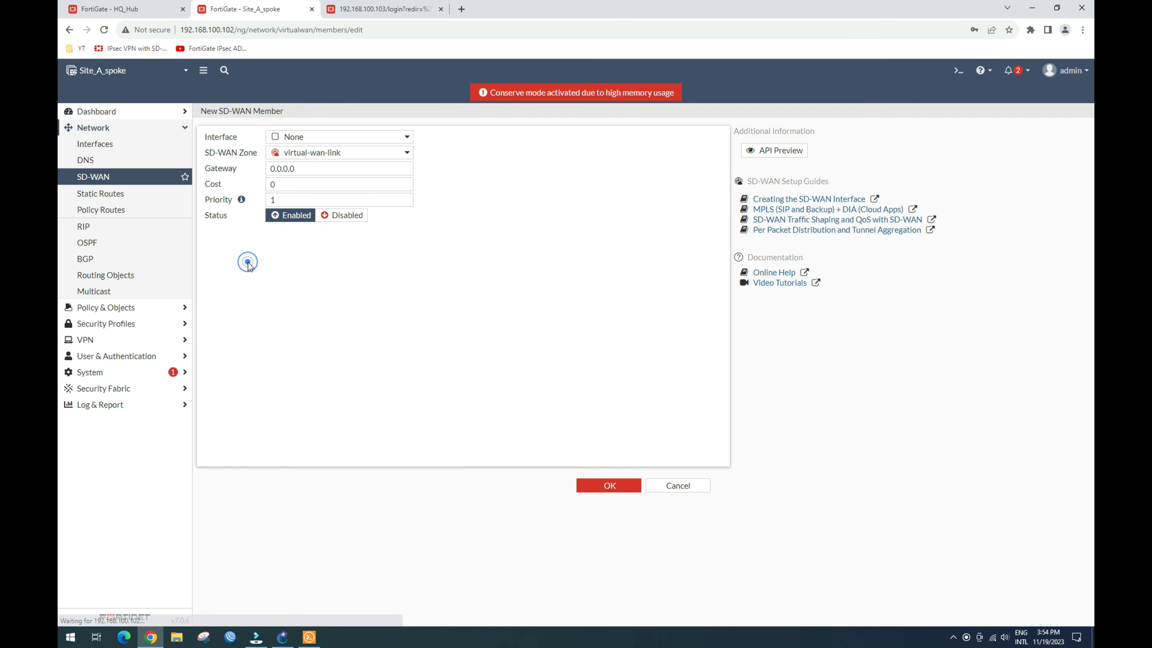
left_click(399, 136)
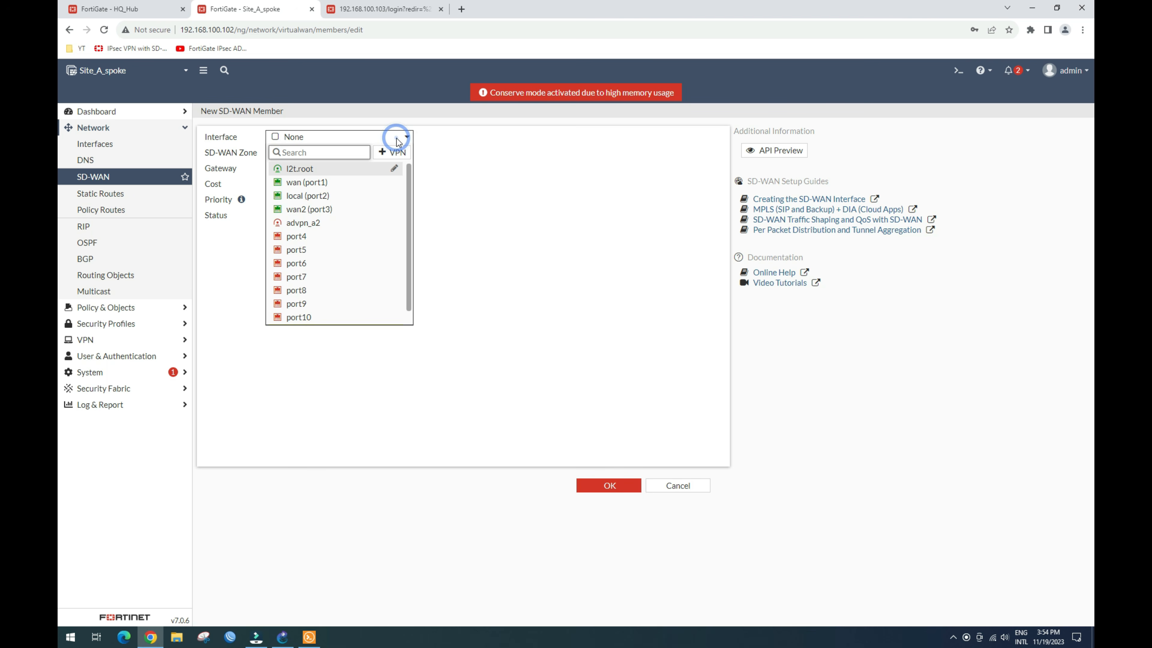
left_click(326, 223)
left_click(355, 152)
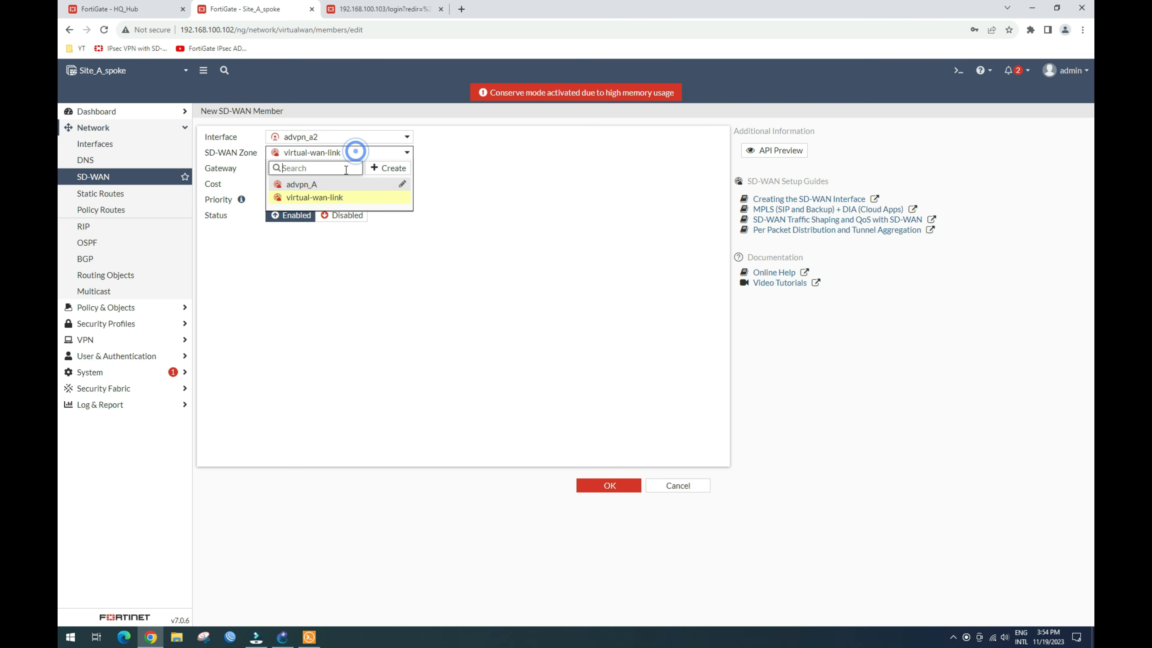
left_click(335, 184)
left_click(607, 482)
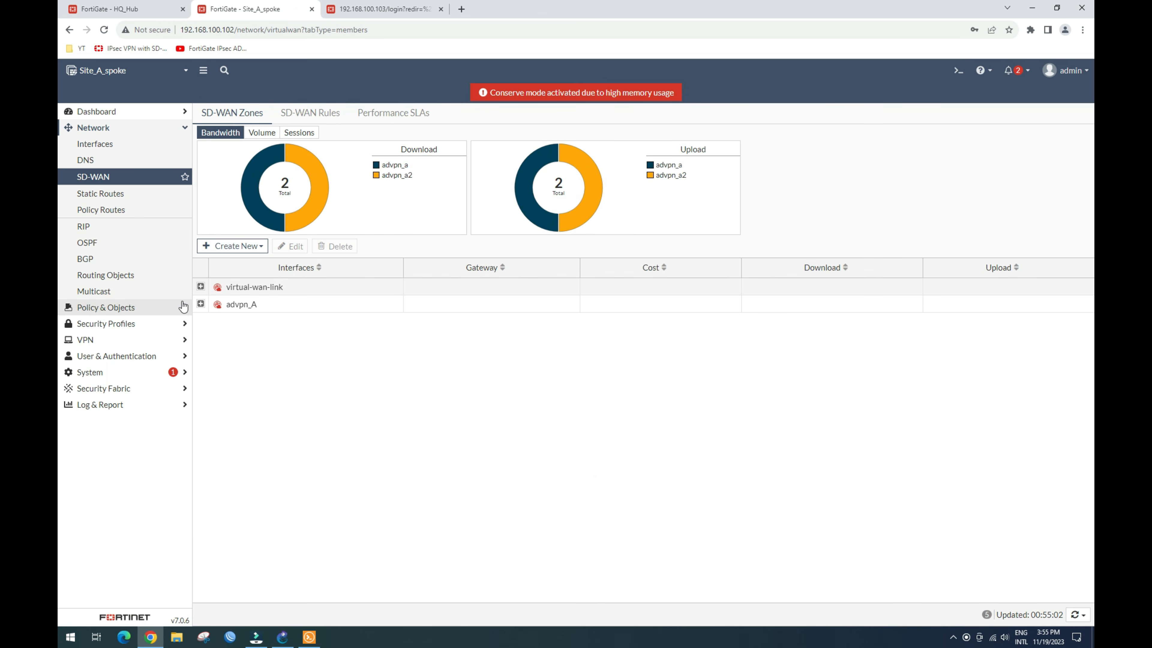
left_click(200, 304)
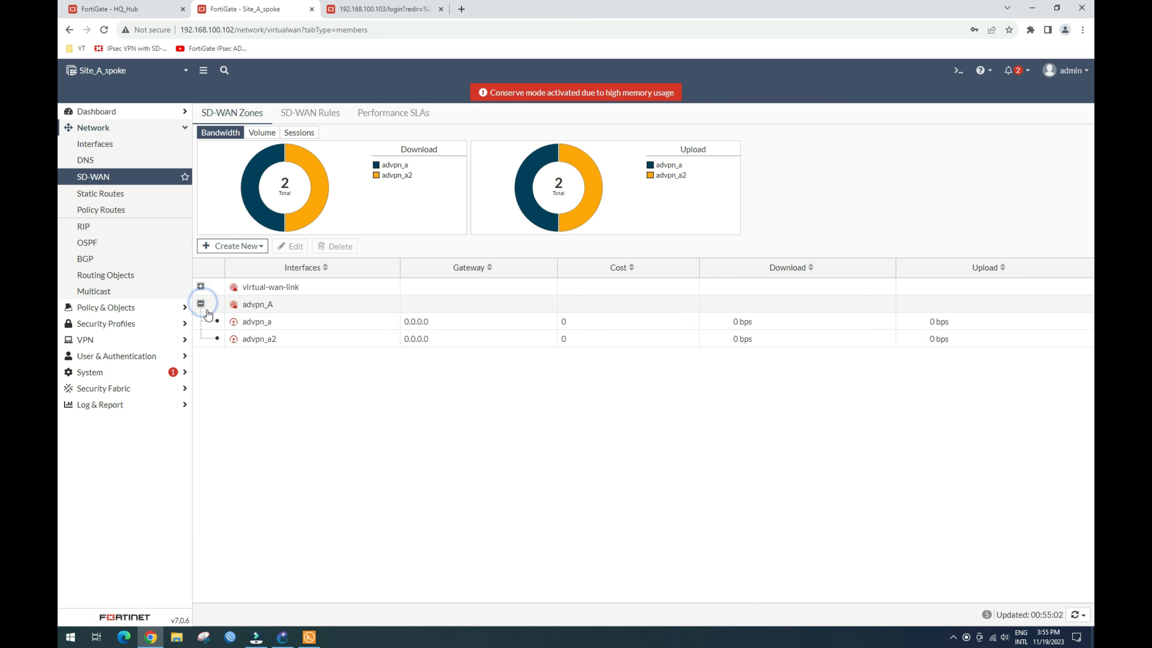
Step: Re-save the advpn_a member settings with advpn_a kept as its interface
left_click(275, 324)
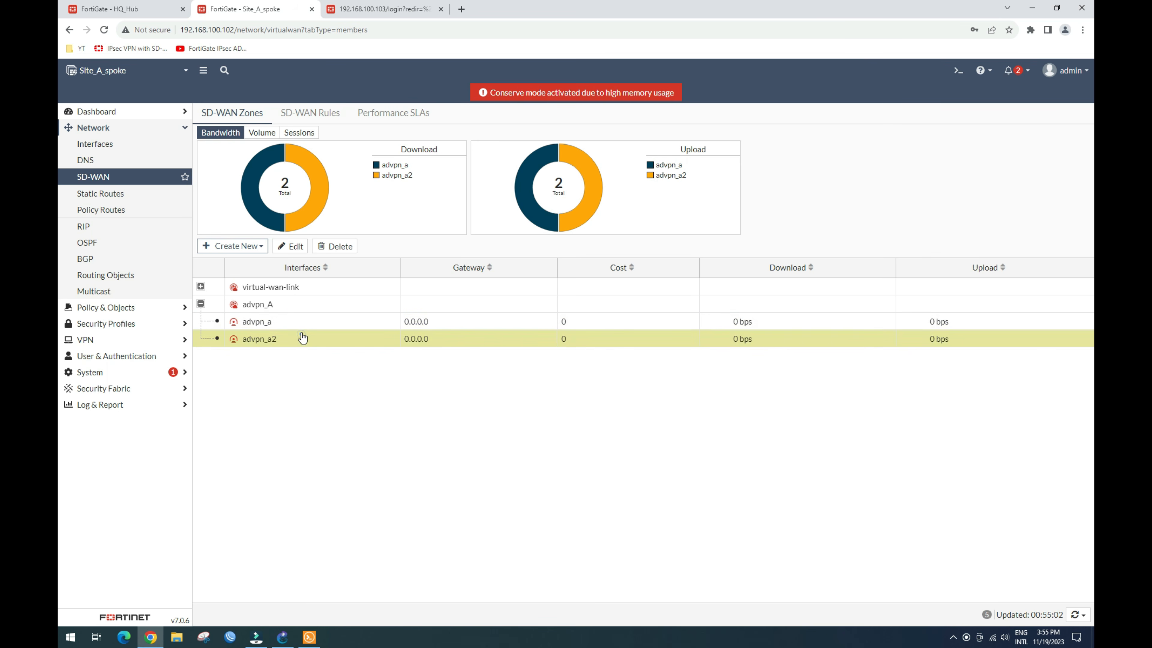
left_click(293, 247)
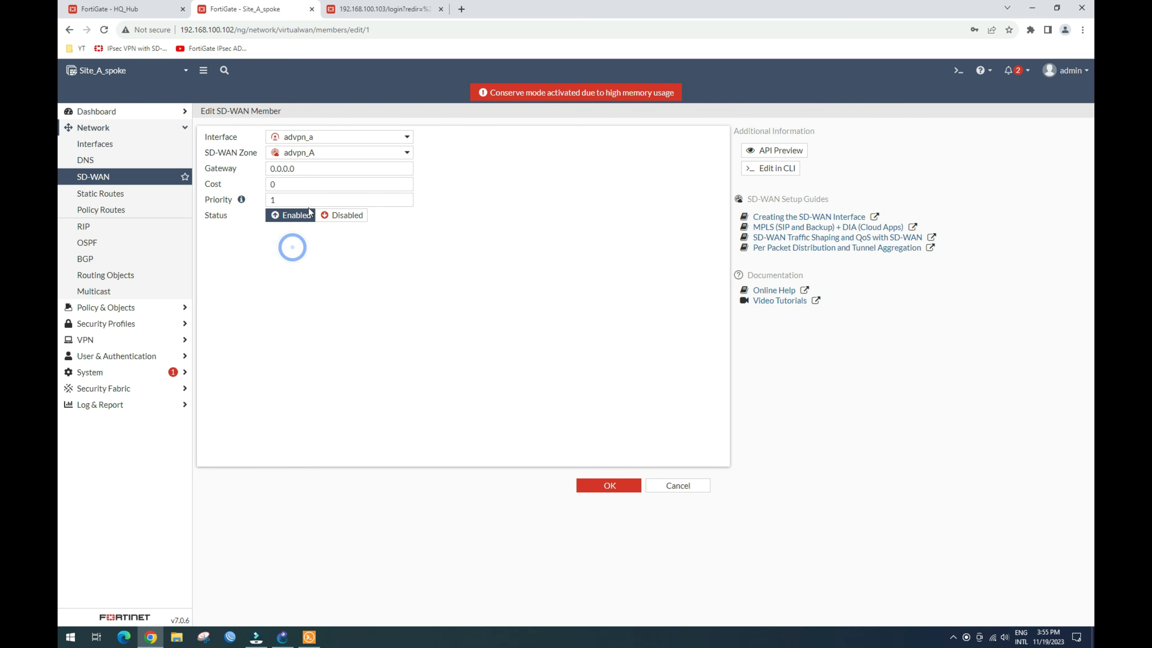
left_click(332, 139)
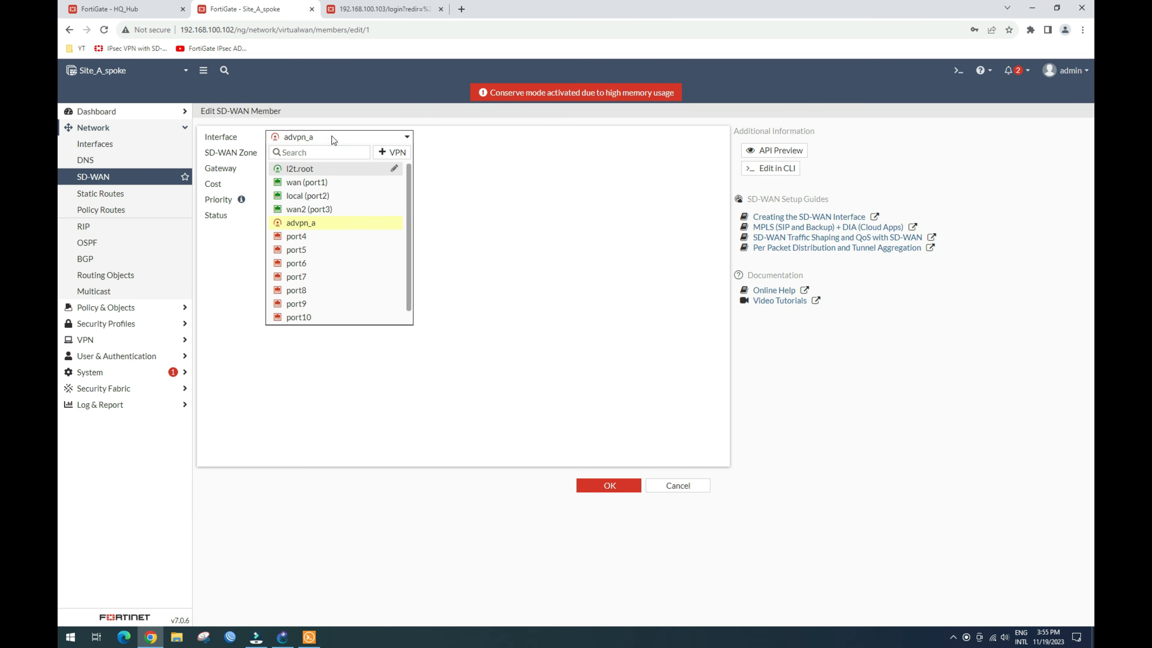
left_click(331, 137)
left_click(609, 485)
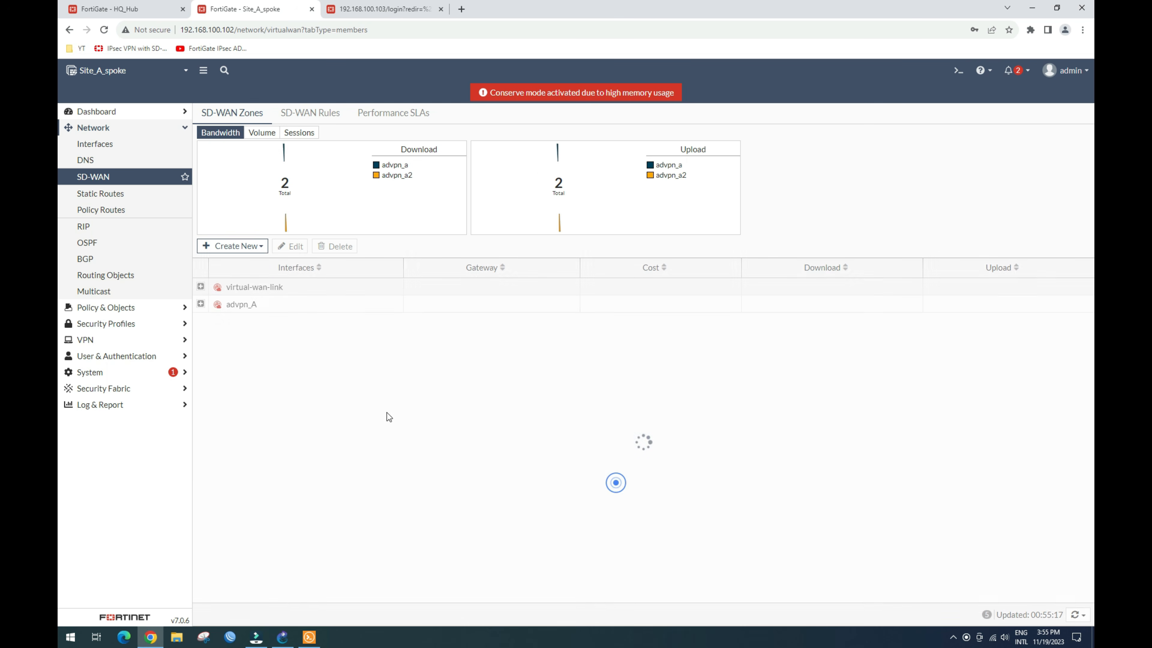
Step: Expand advpn_A and check that both advpn_a and advpn_a2 are listed
left_click(201, 304)
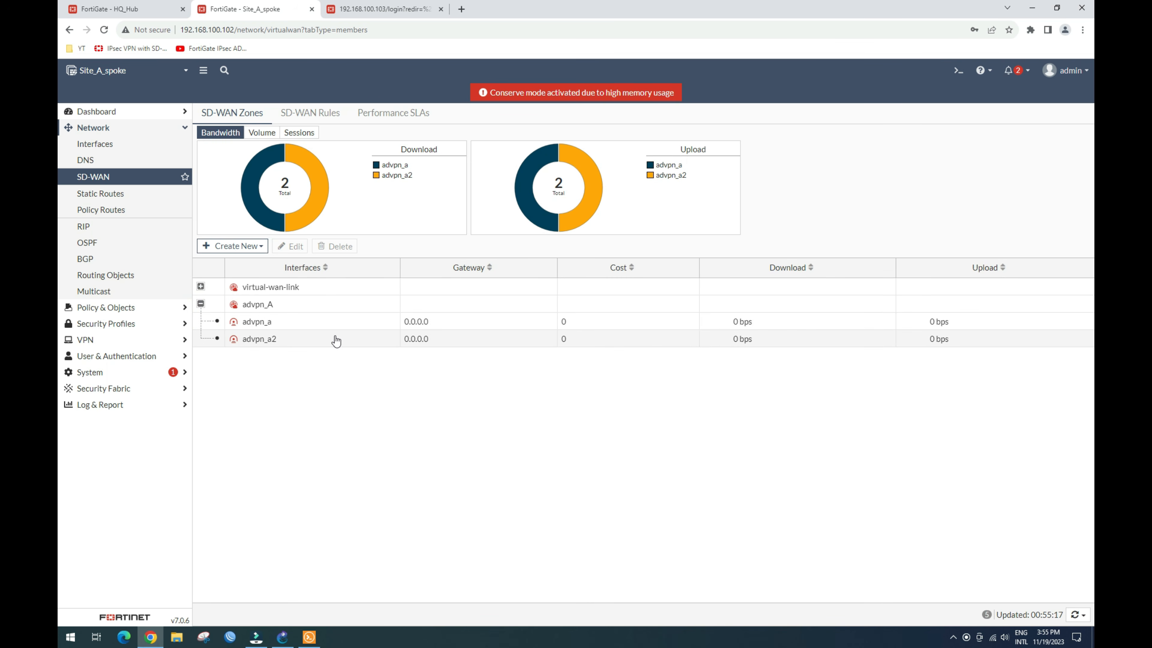
left_click(319, 326)
left_click(322, 340)
left_click(327, 323)
left_click(331, 339)
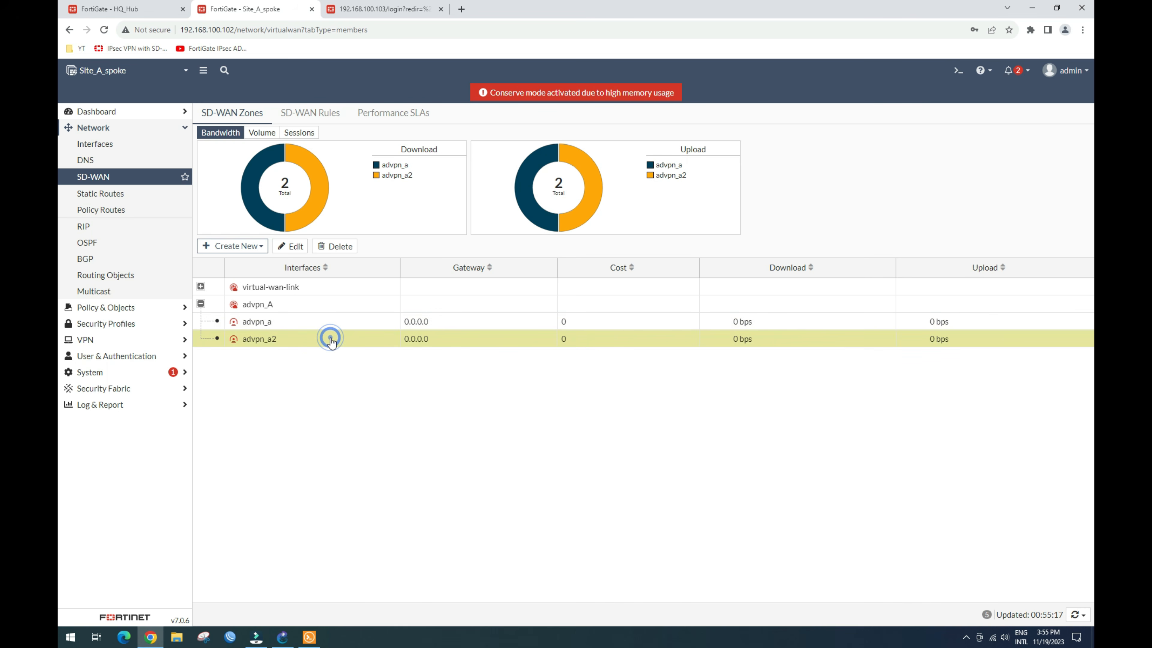
left_click(330, 331)
left_click(329, 325)
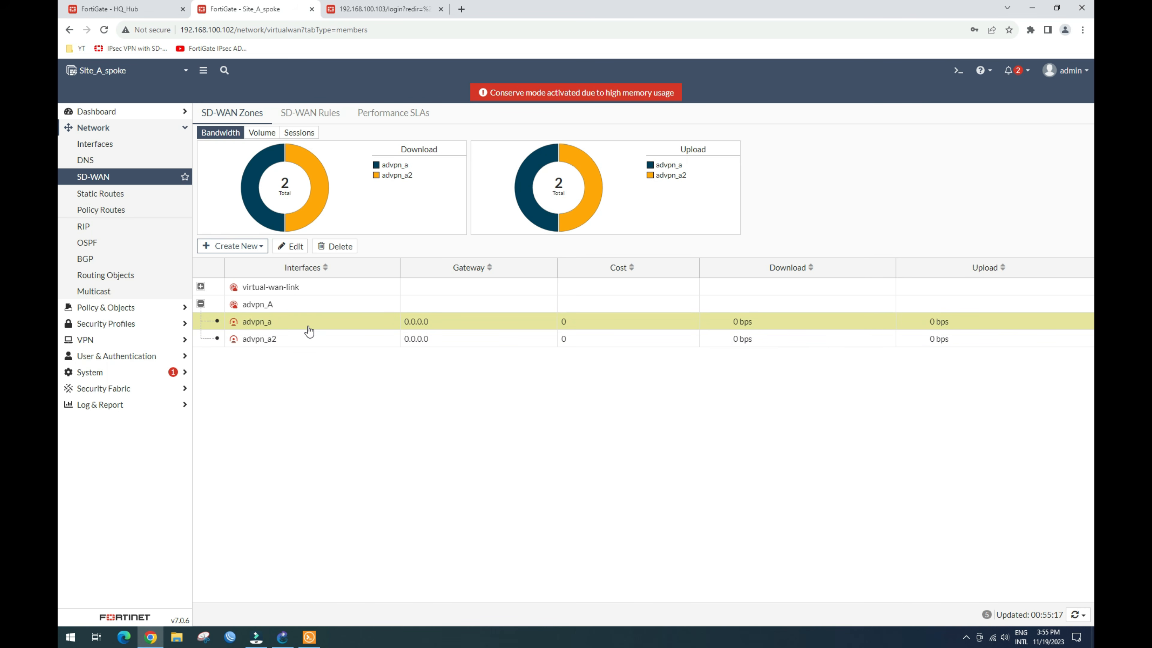
left_click(108, 339)
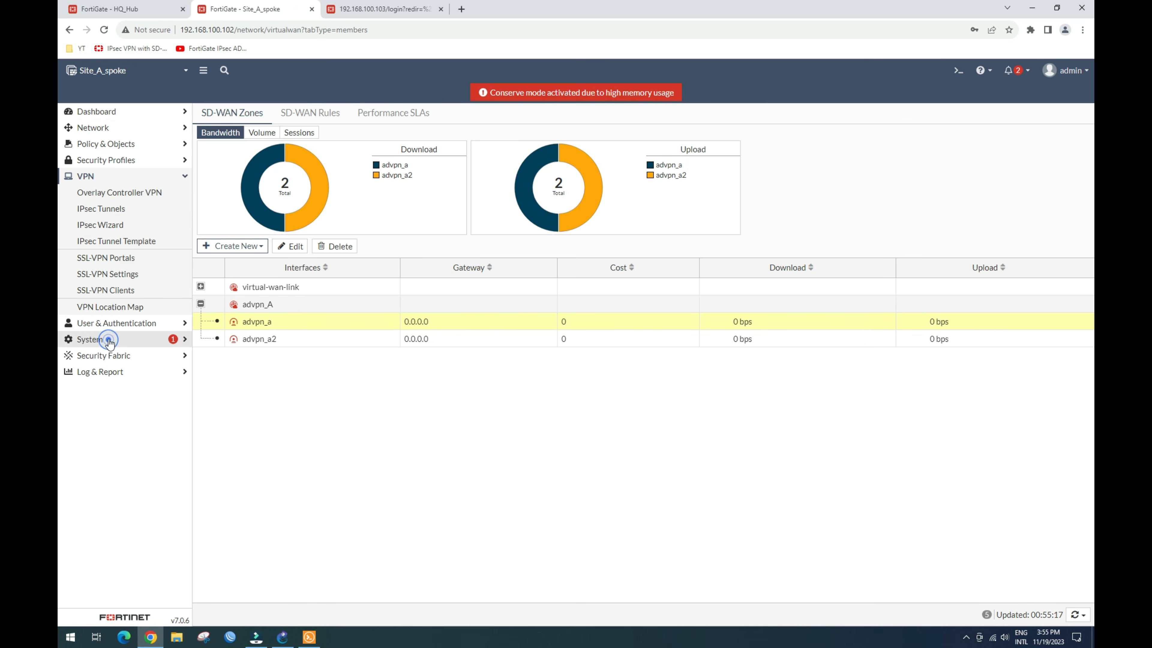
Step: Convert the advpn_a tunnel to a custom tunnel and clear its comment
left_click(114, 210)
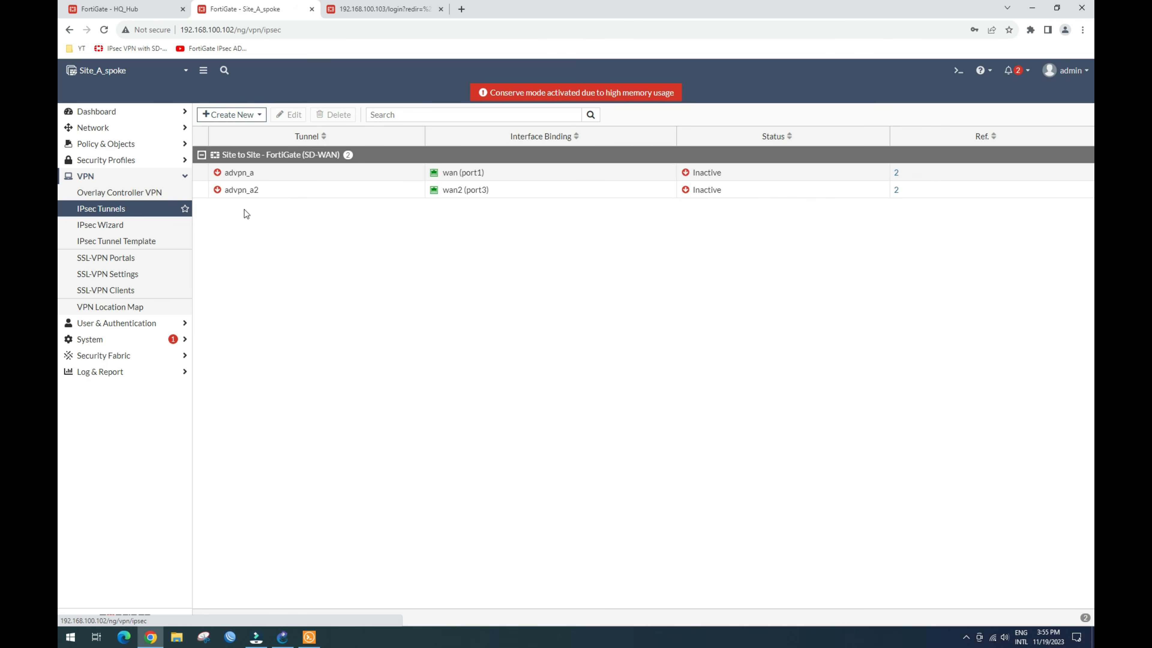
left_click(276, 173)
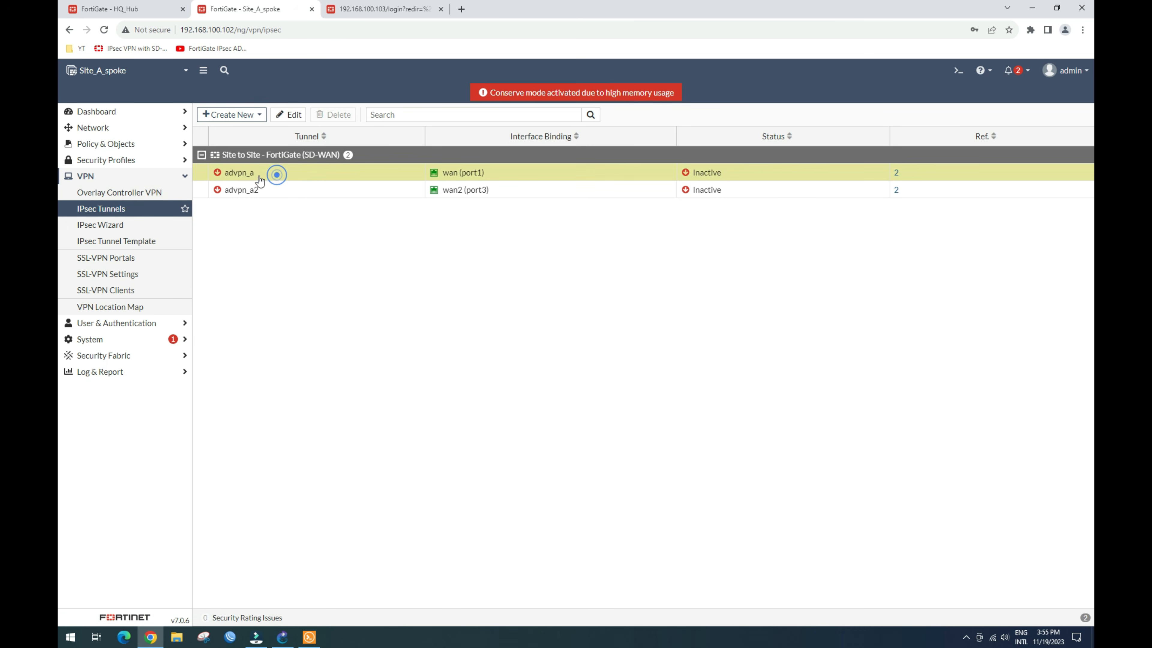
left_click(292, 116)
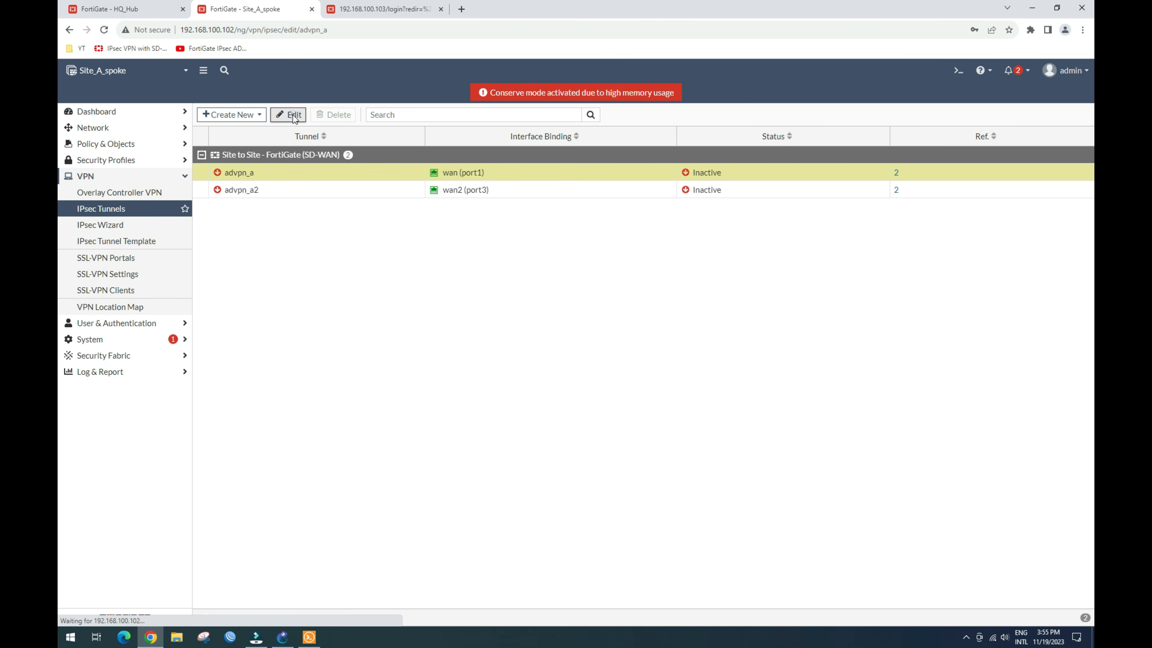
left_click(377, 157)
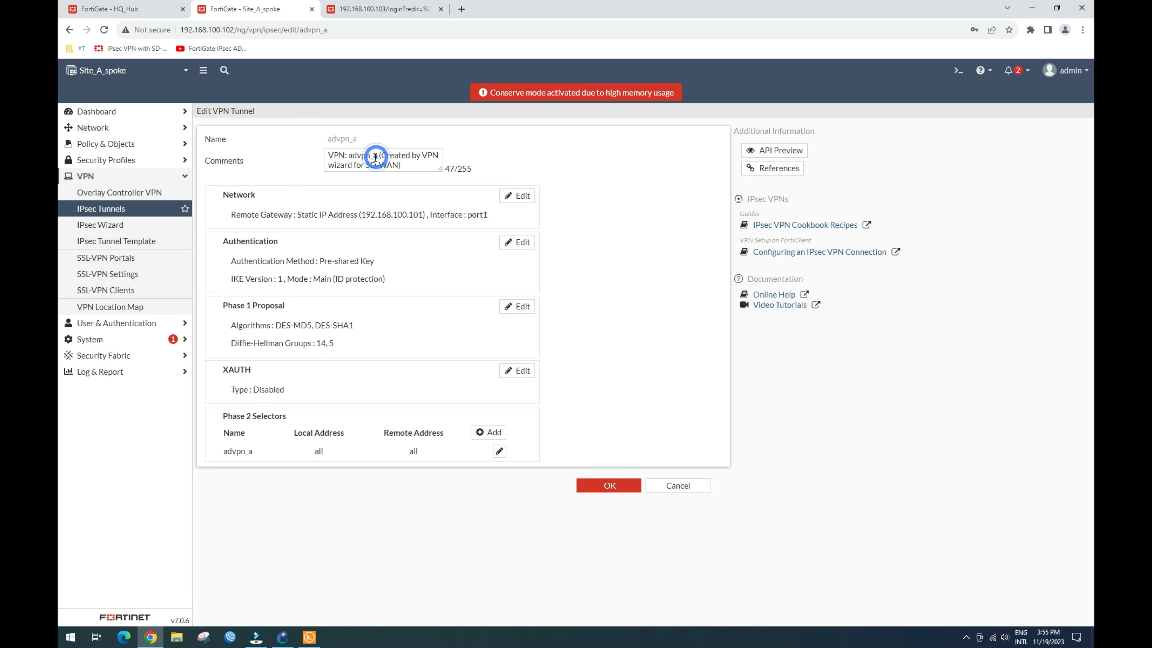
left_click_drag(412, 167, 294, 153)
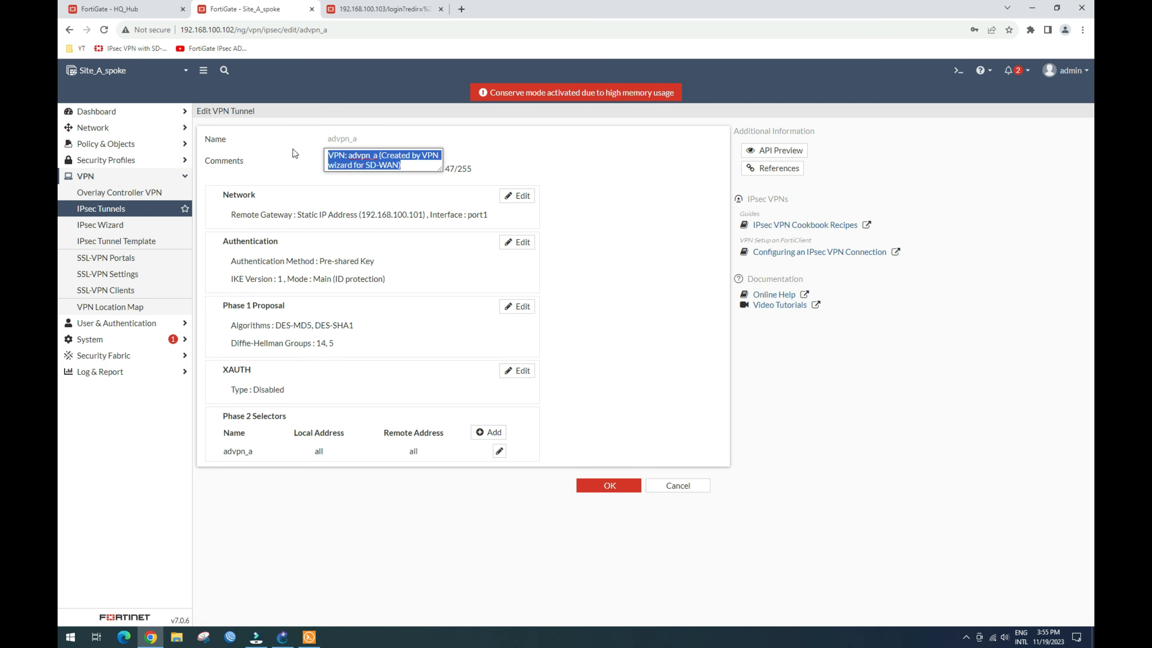
key("BackSpace")
Step: Set advpn_a network DPD to On Idle, disable Add route, enable auto discovery receiver and device creation
left_click(522, 189)
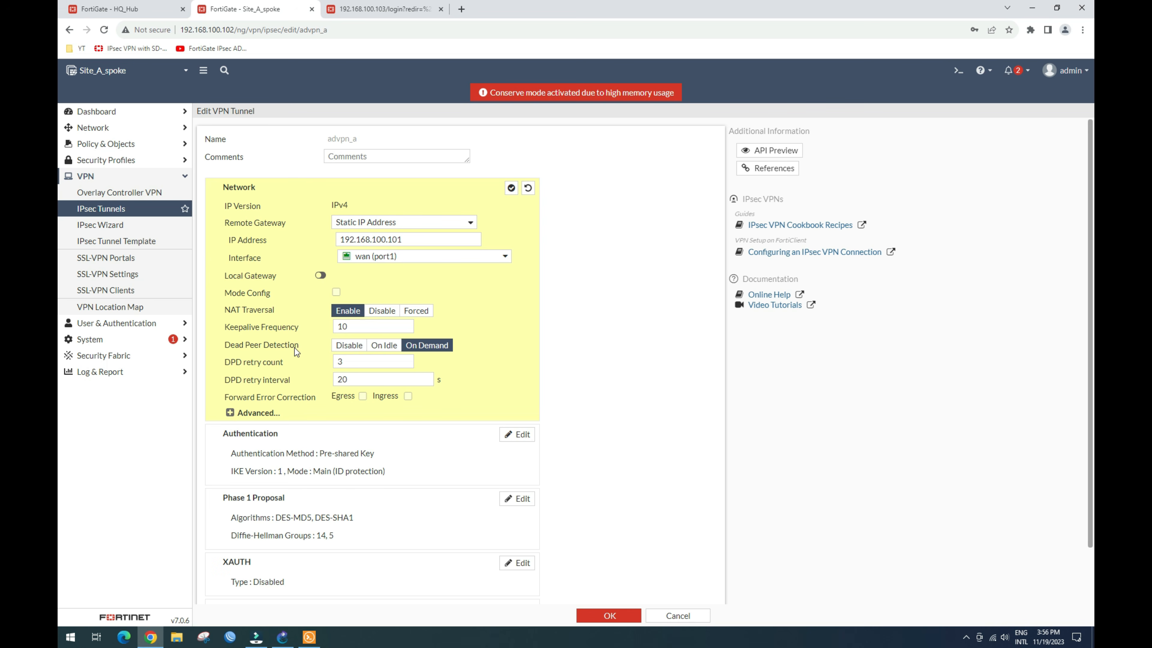
left_click(384, 345)
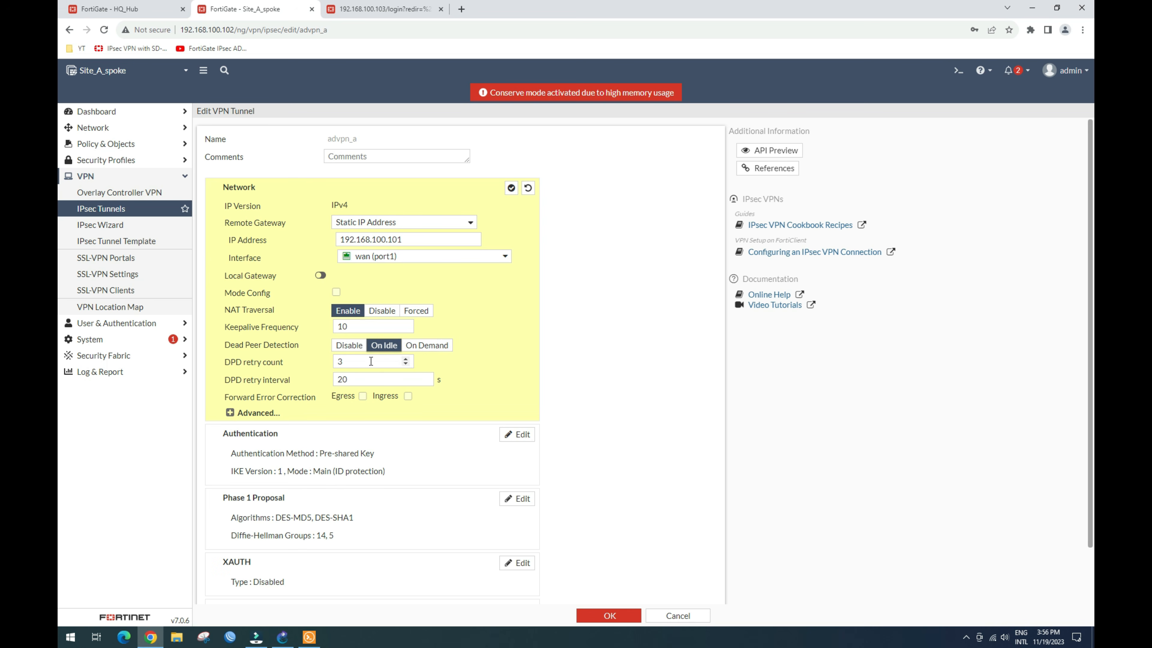
left_click_drag(359, 382, 307, 388)
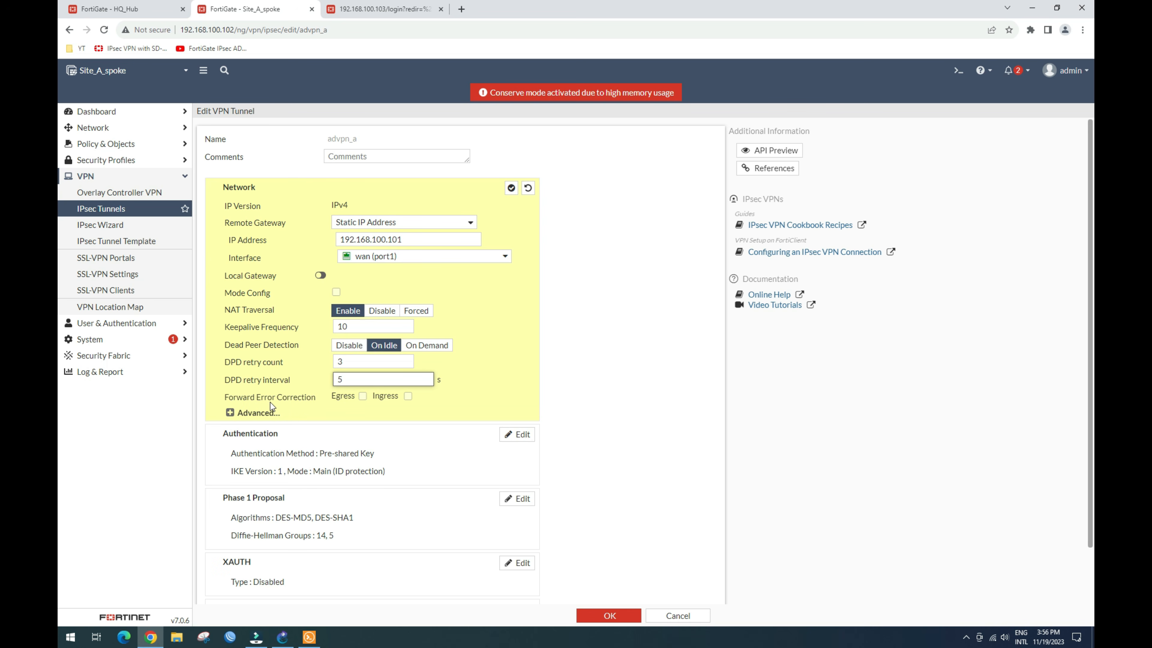
left_click(230, 412)
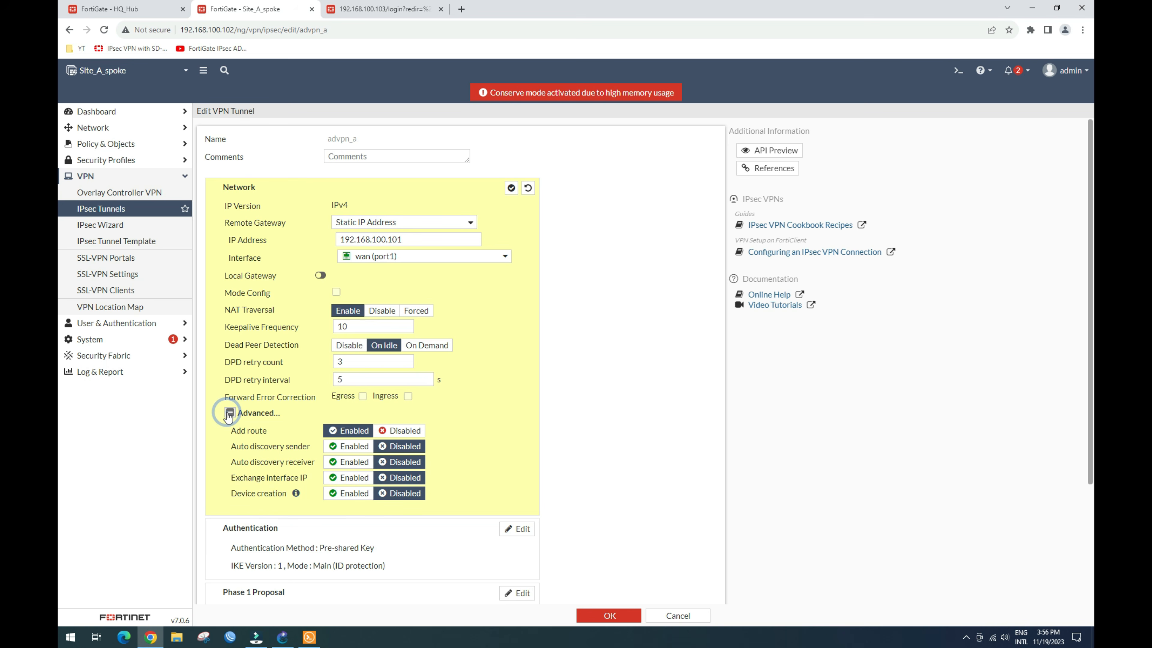
left_click(400, 429)
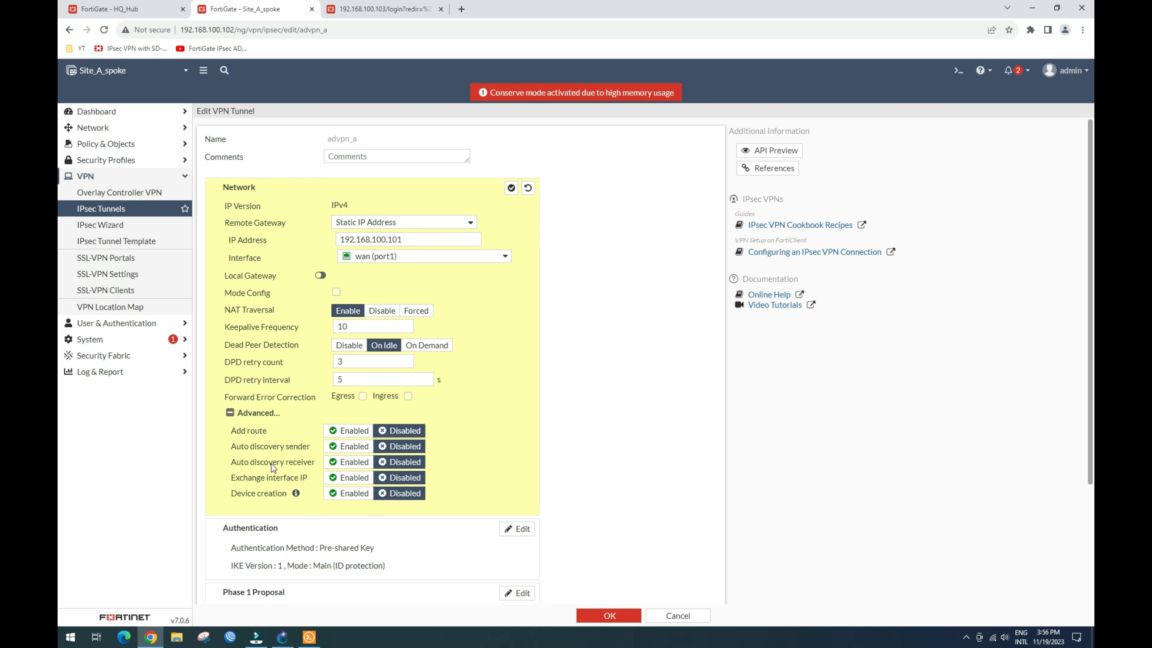
left_click(348, 463)
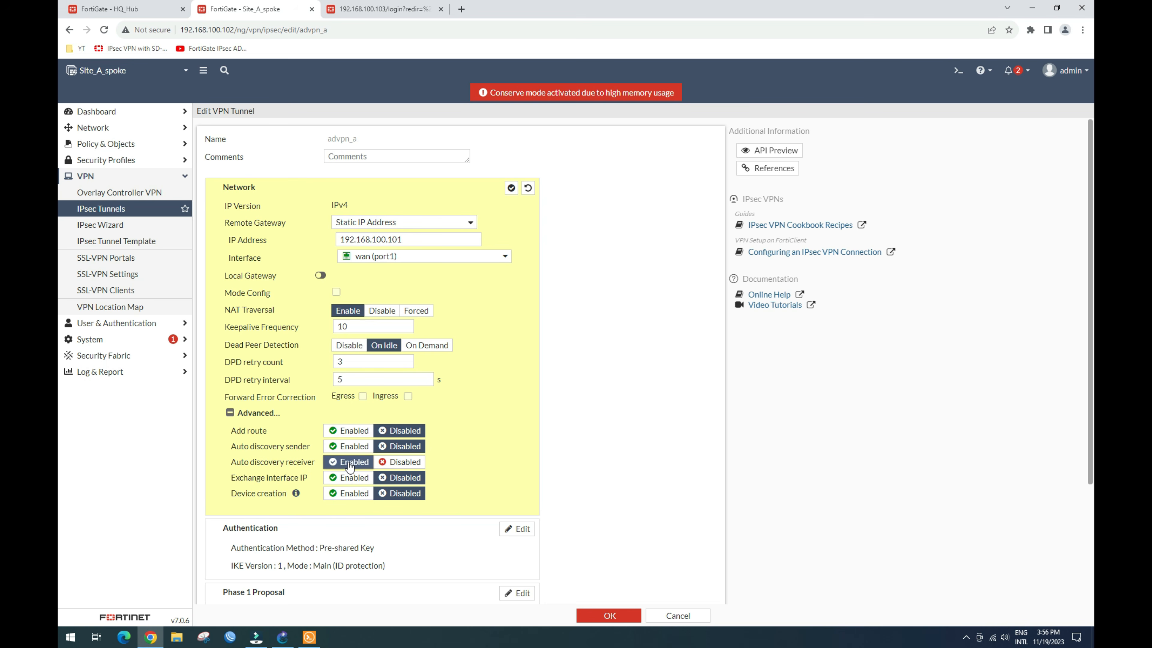
left_click(353, 494)
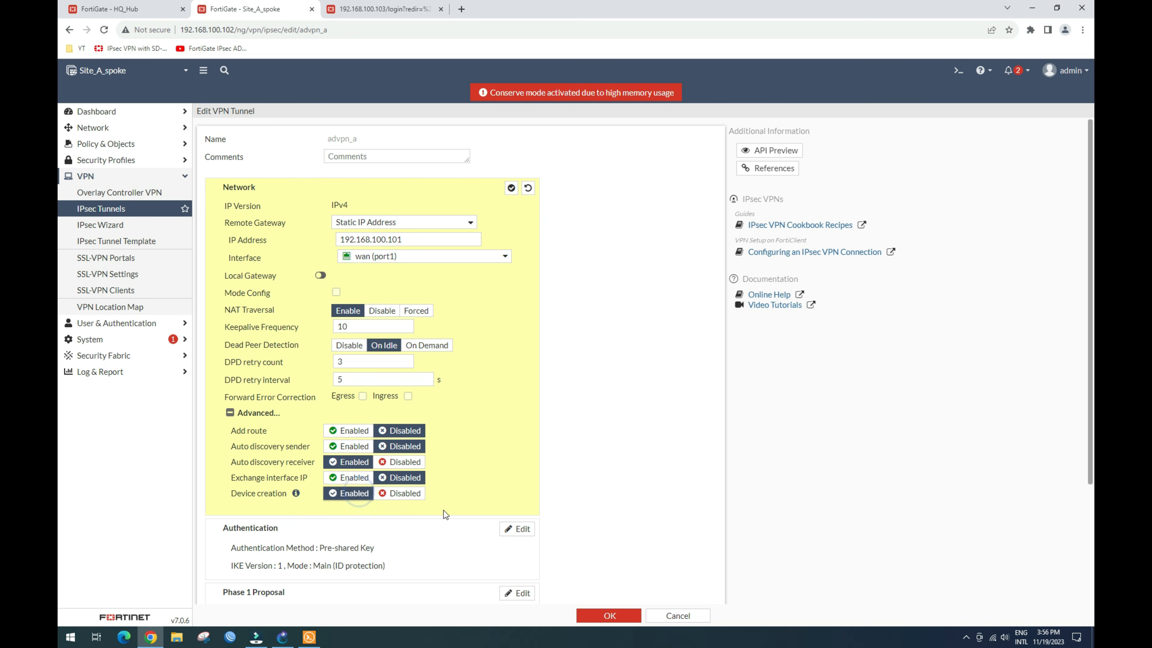
left_click(511, 188)
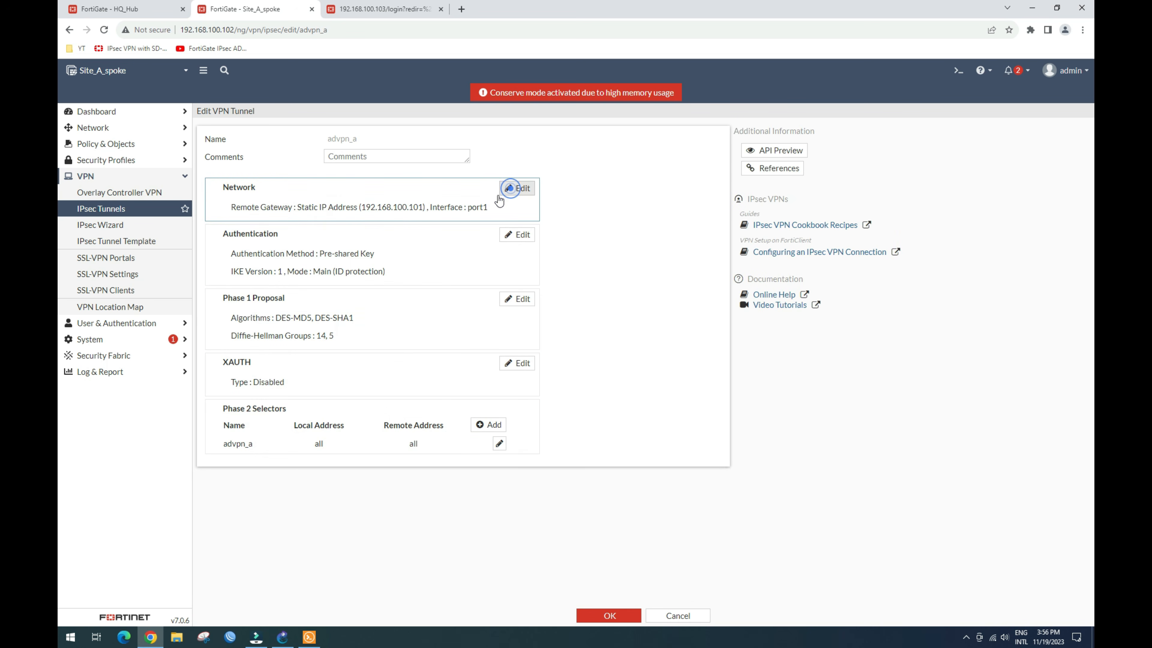
Step: Review advpn_a's Authentication and Phase 1 proposal settings, leaving them unchanged
left_click(521, 234)
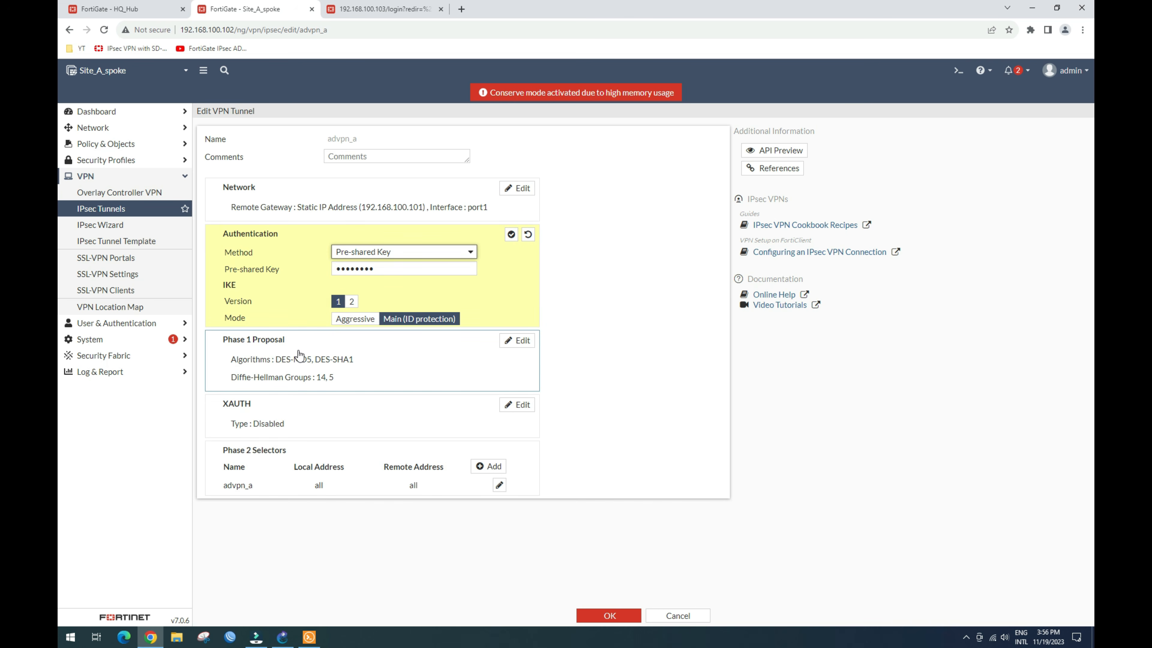
left_click(517, 340)
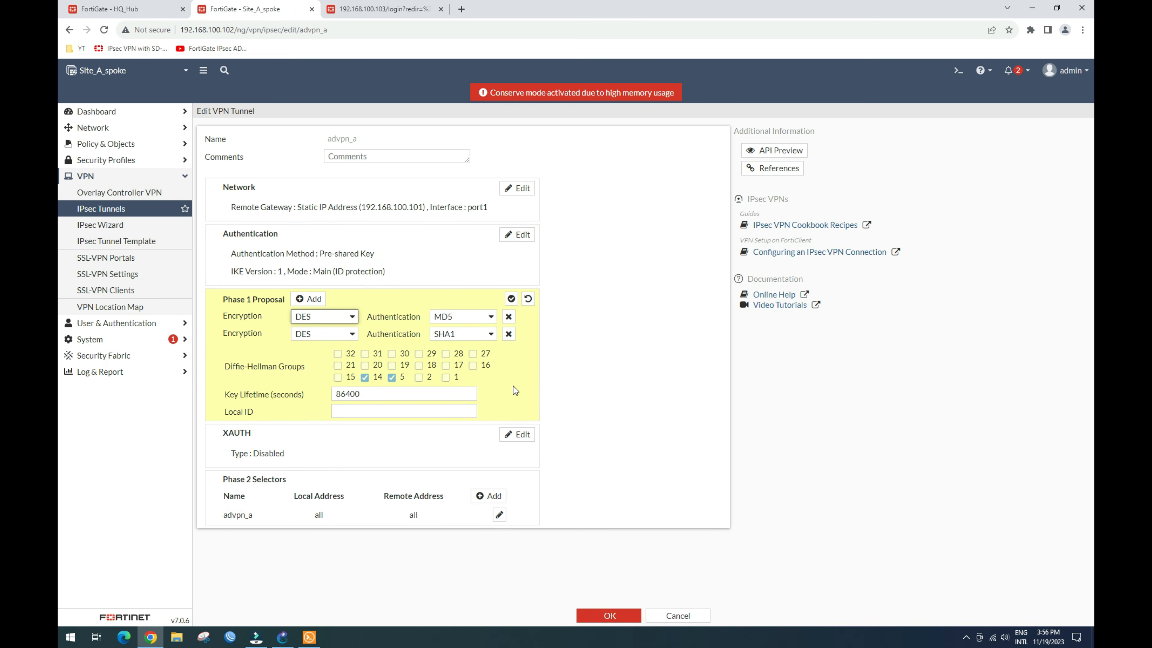
left_click(513, 298)
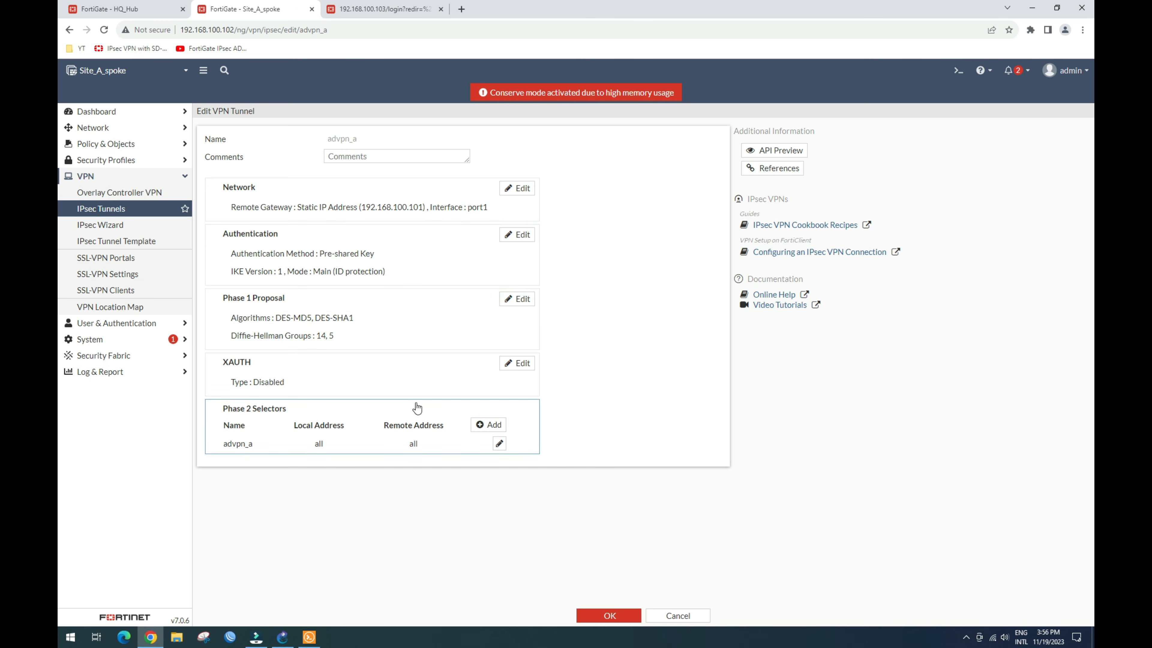
Step: Delete the Phase 2 selector comment and save the advpn_a tunnel
left_click(500, 443)
left_click(363, 505)
key("ctrl+a")
key("BackSpace")
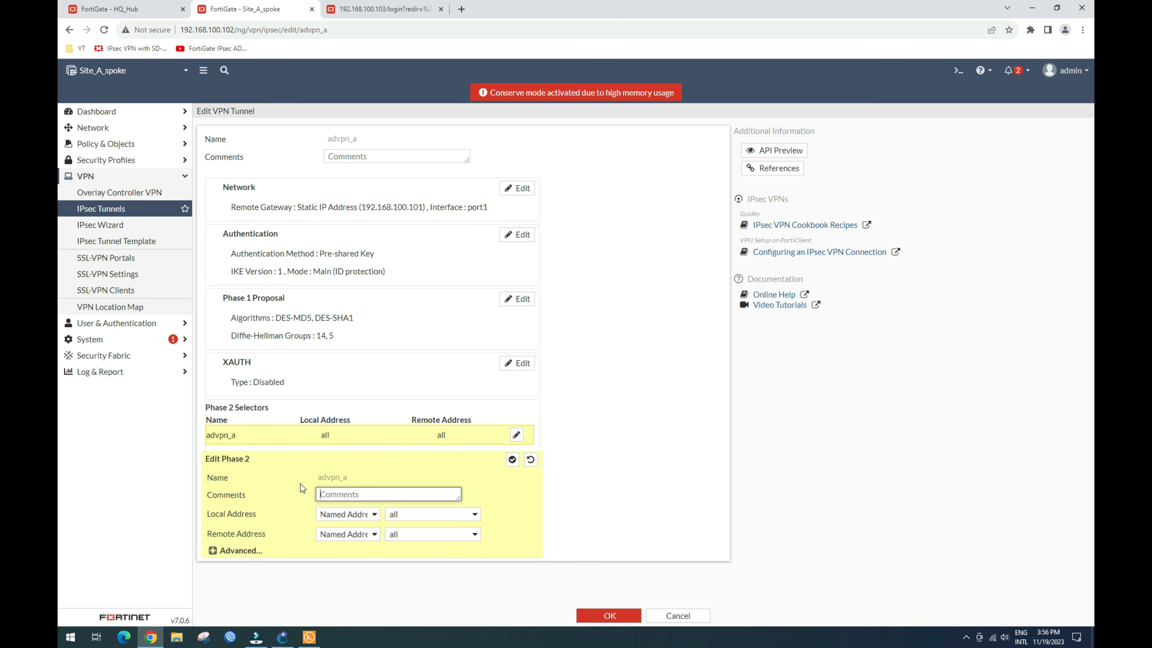
left_click(231, 551)
scroll(287, 517, "down", 5)
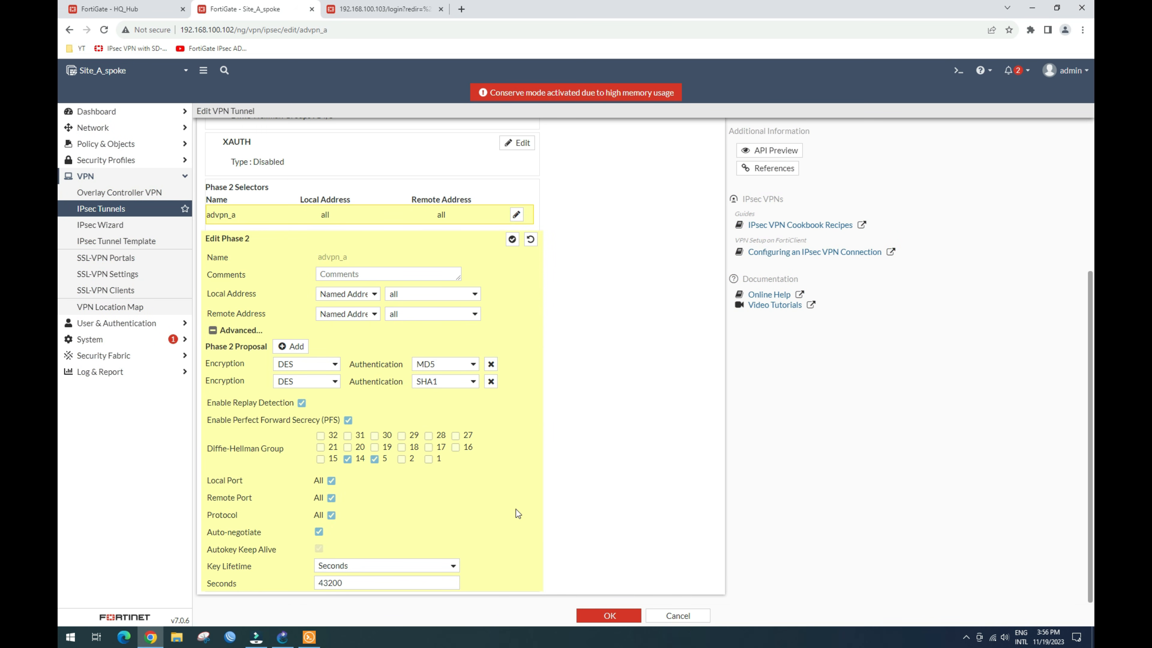
left_click(512, 239)
left_click(596, 614)
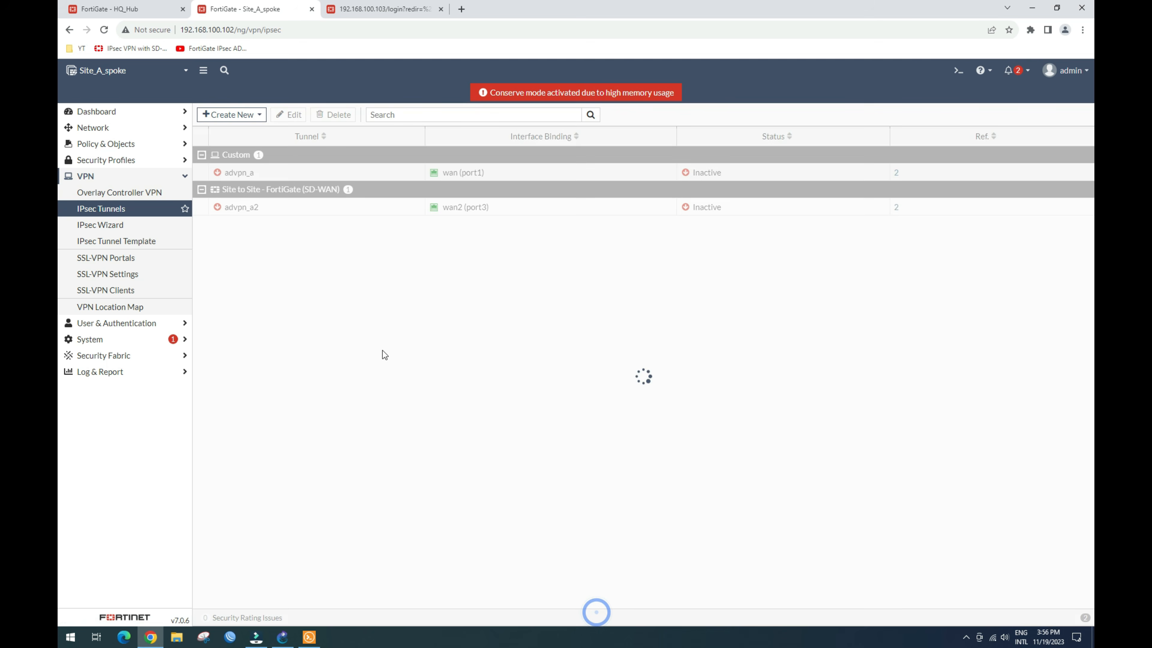
Step: Convert advpn_a2 to a custom tunnel and delete its comment
left_click(313, 211)
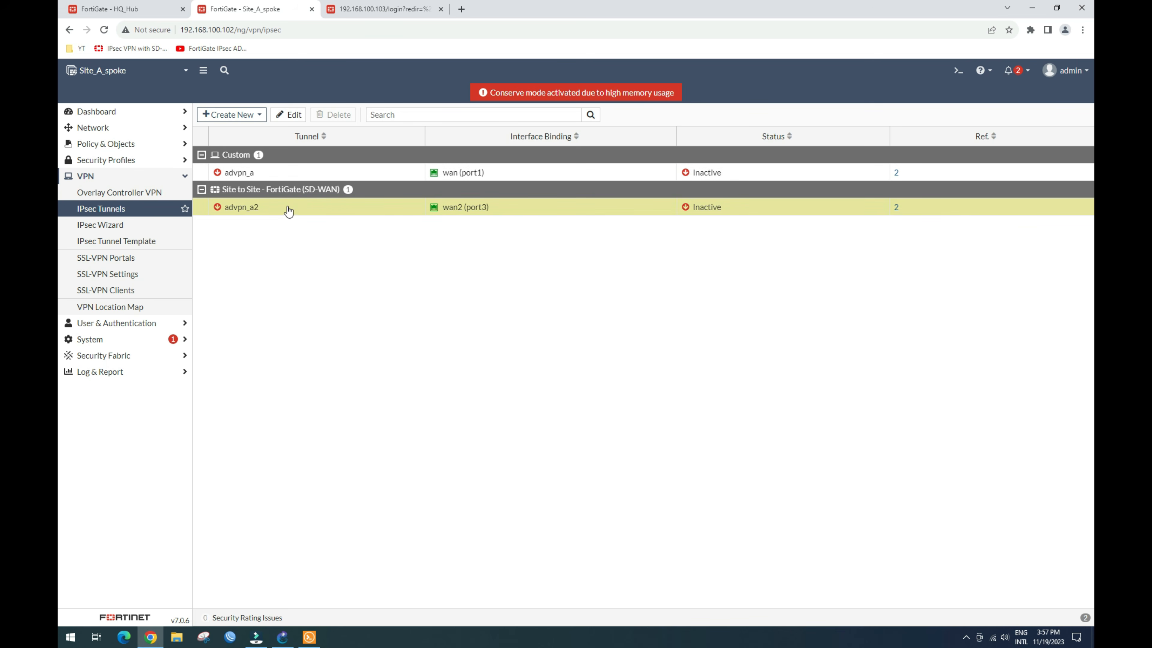
left_click(288, 114)
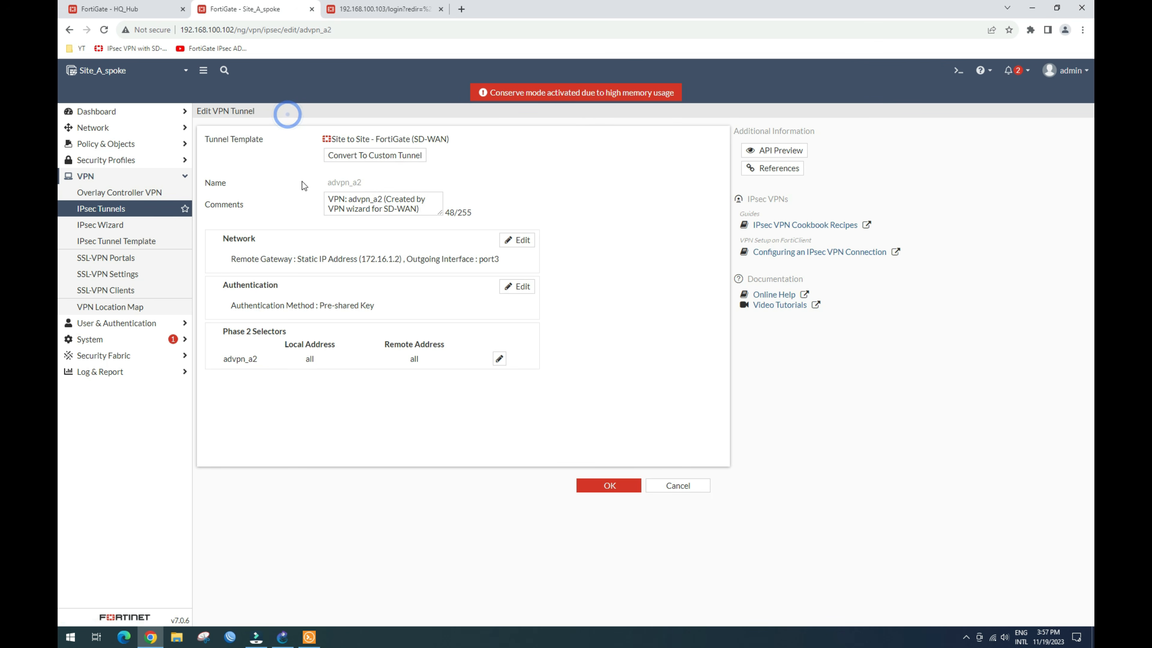
left_click(388, 157)
left_click_drag(424, 166, 302, 149)
key("Delete")
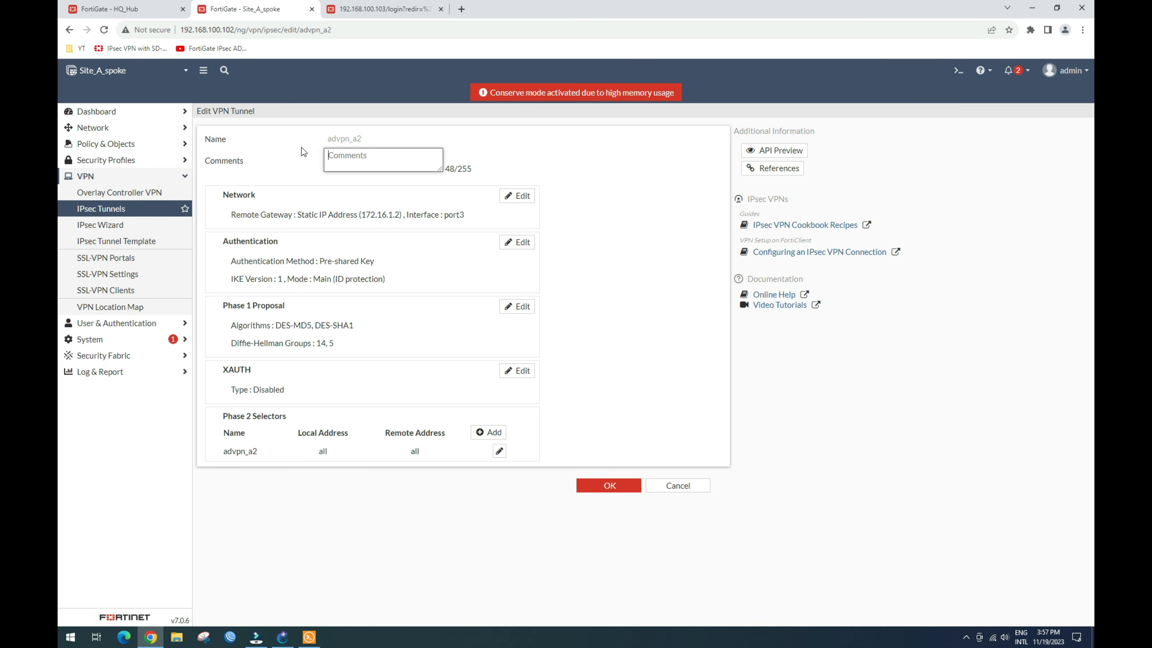
Step: Set advpn_a2's DPD retry interval to 5 and enable auto discovery receiver and device creation
left_click(511, 187)
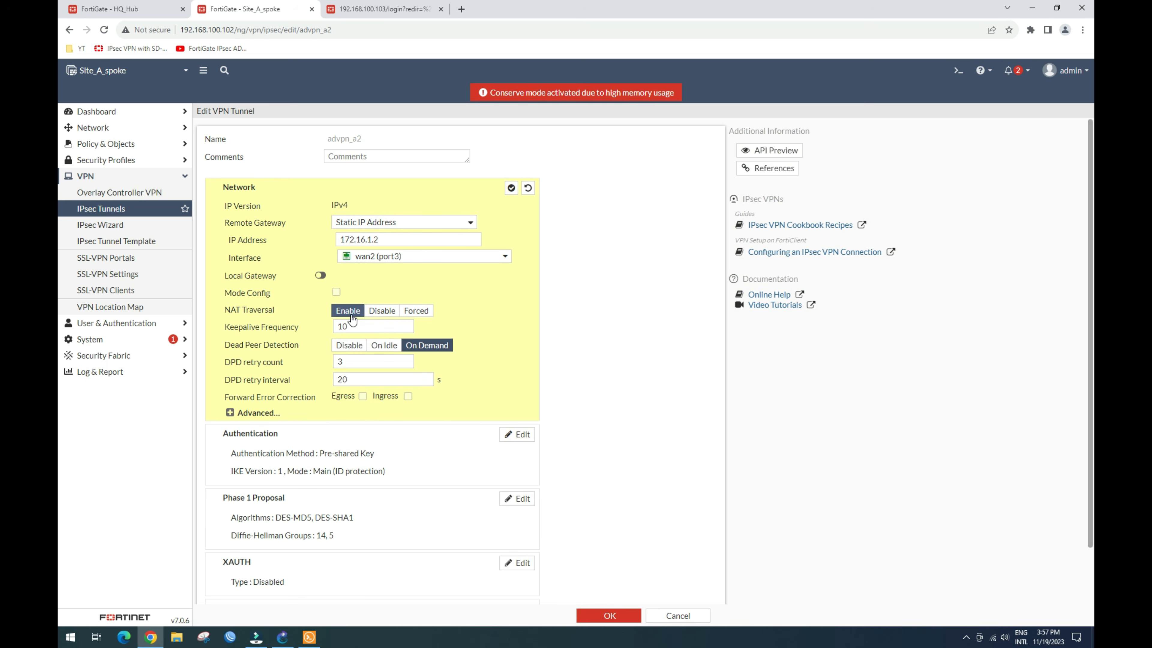
double_click(350, 377)
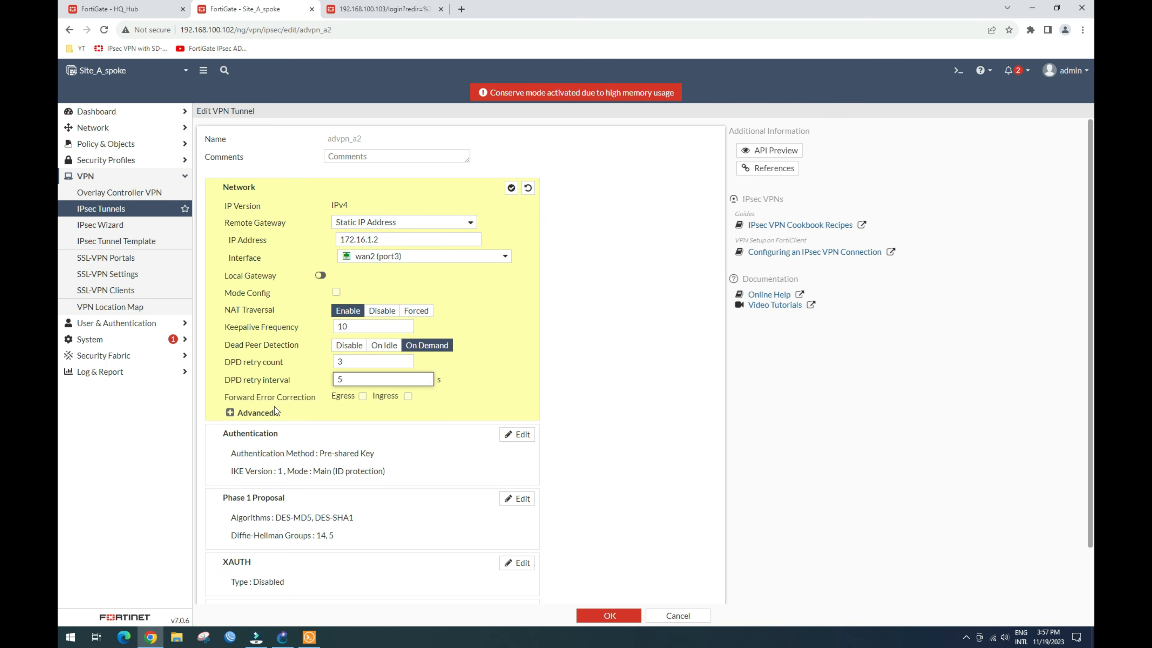
left_click(257, 413)
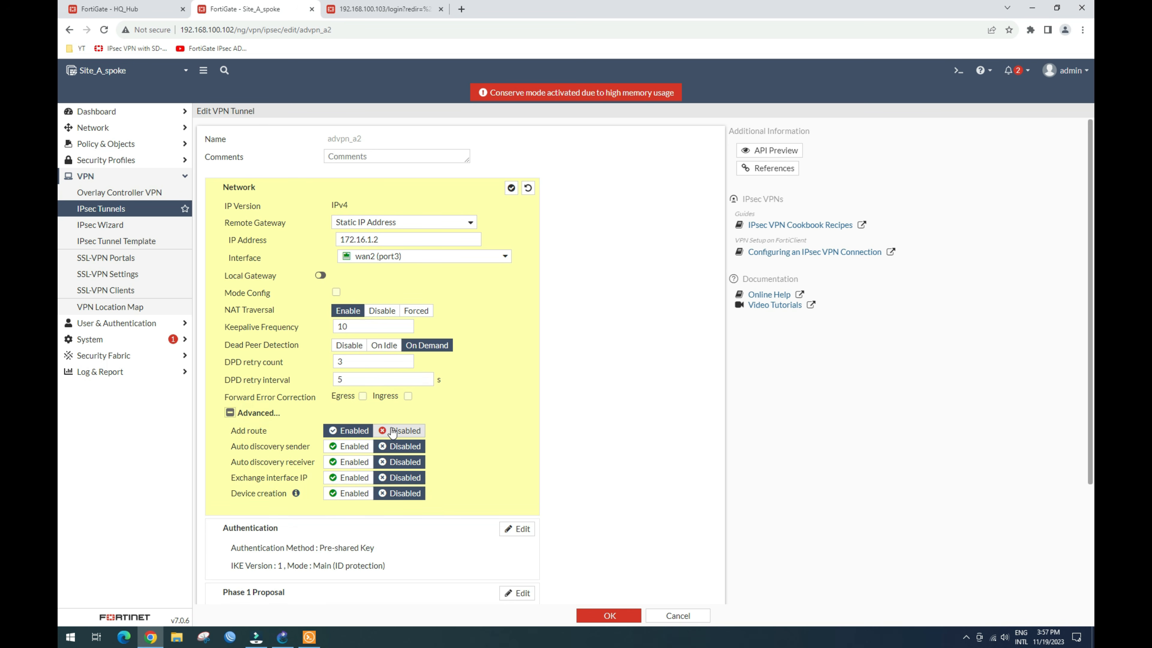
left_click(351, 462)
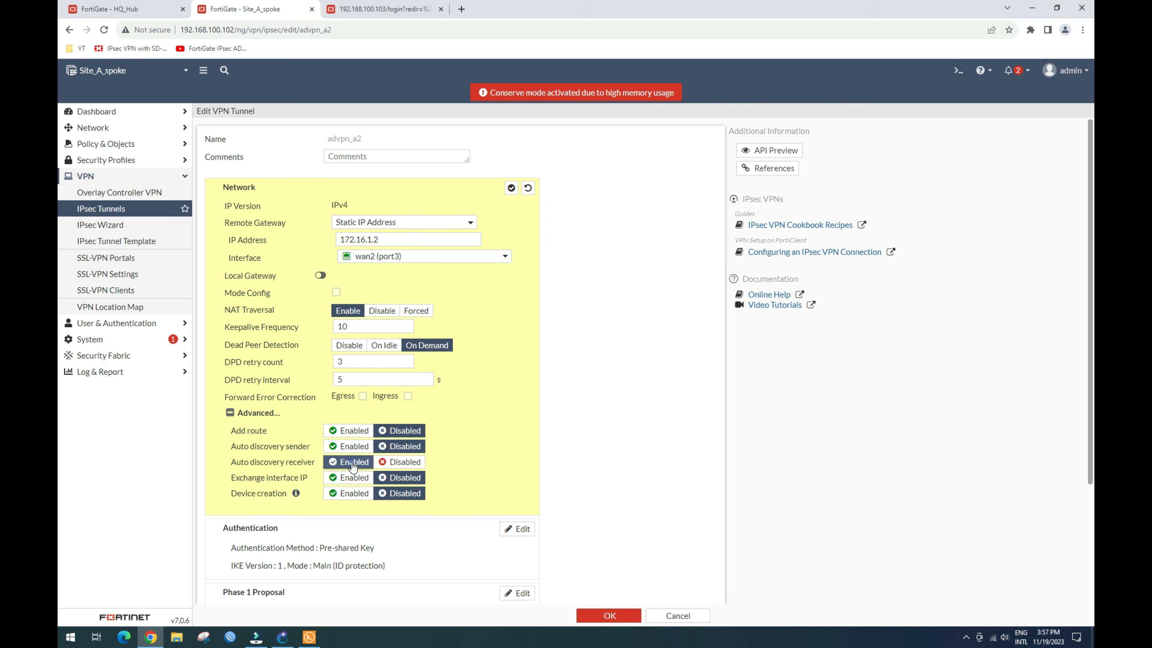
left_click(336, 493)
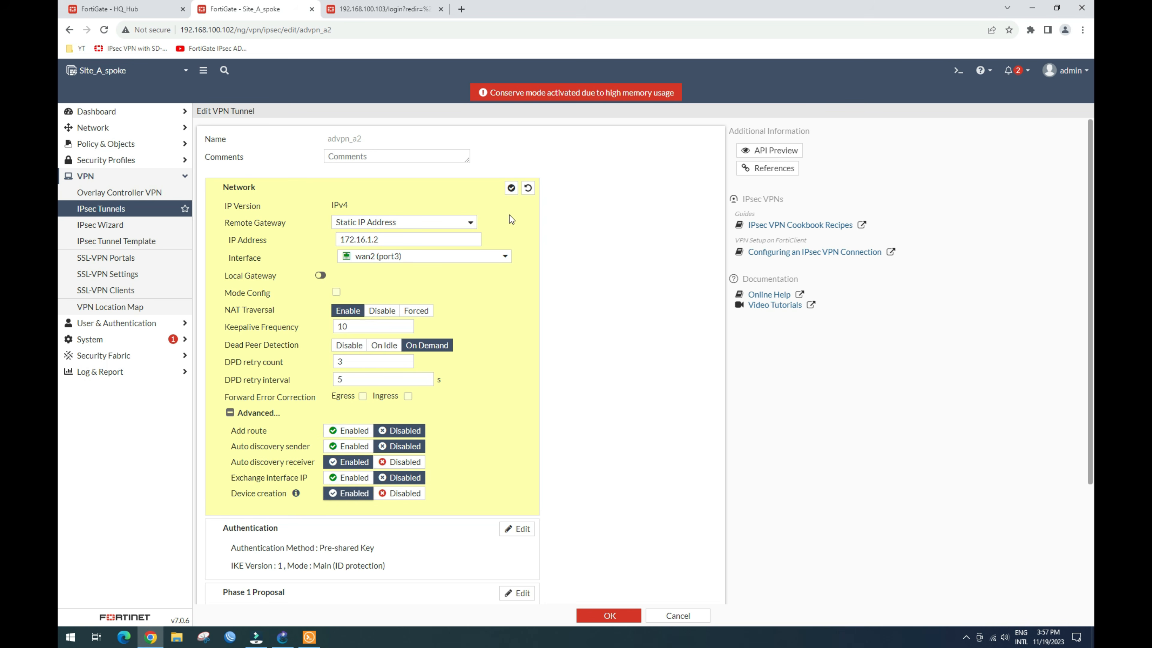
left_click(511, 188)
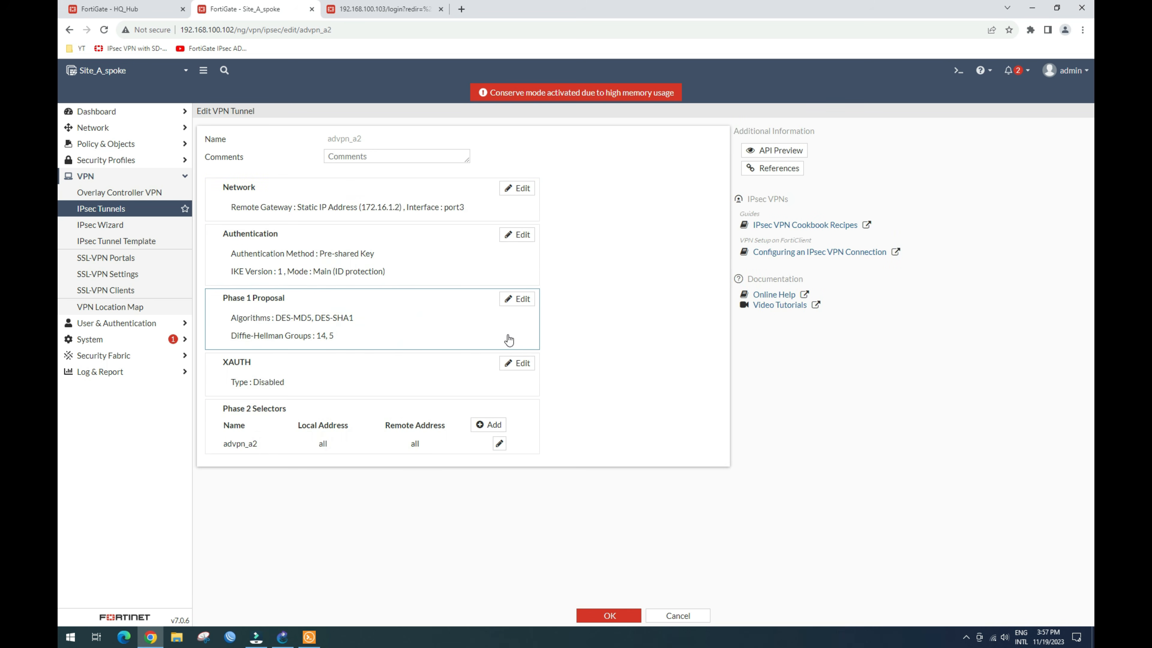
Step: Clear advpn_a2's Phase 2 comment, turn on auto-negotiate, and save the tunnel
left_click(520, 299)
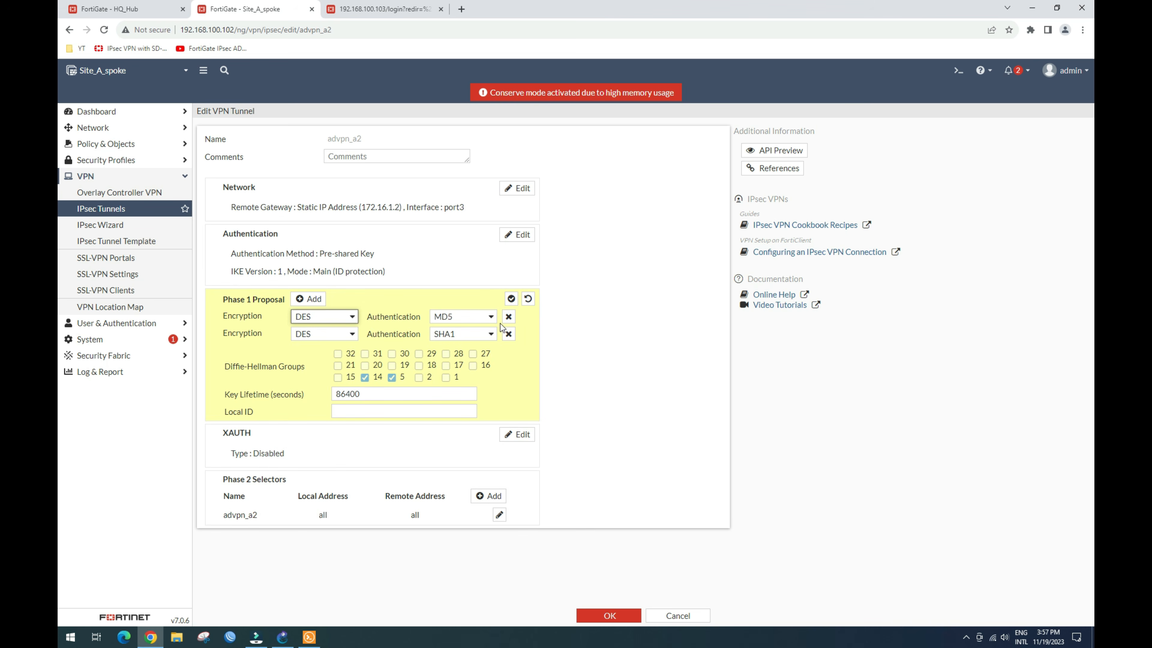
left_click(512, 299)
left_click(496, 441)
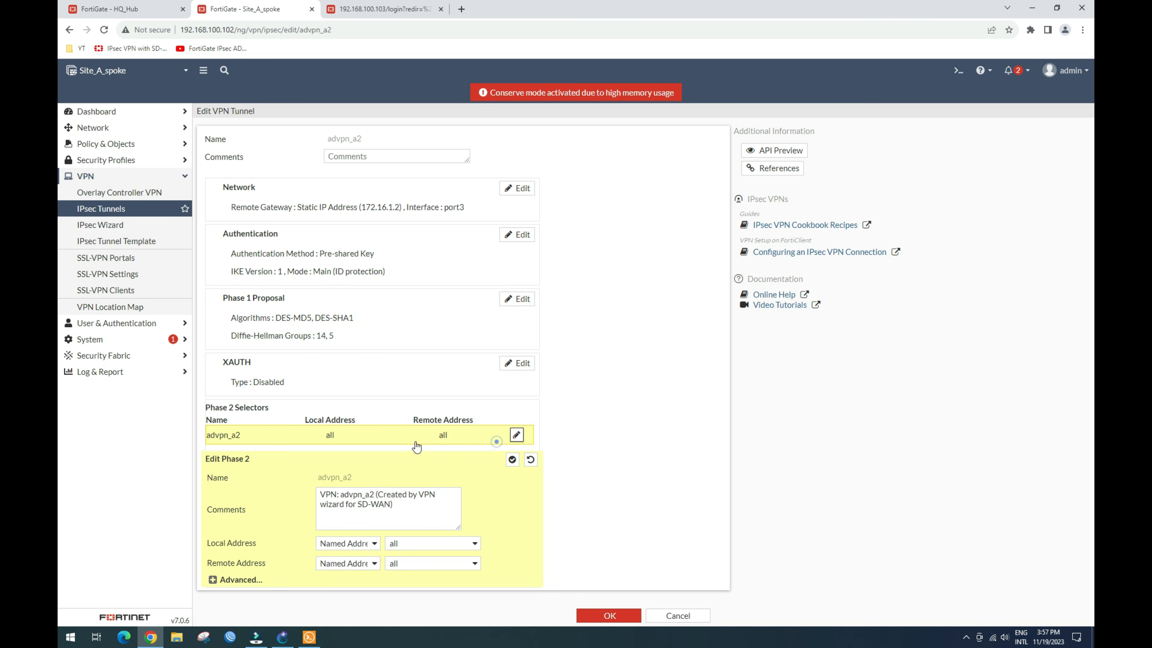
left_click_drag(396, 508, 254, 484)
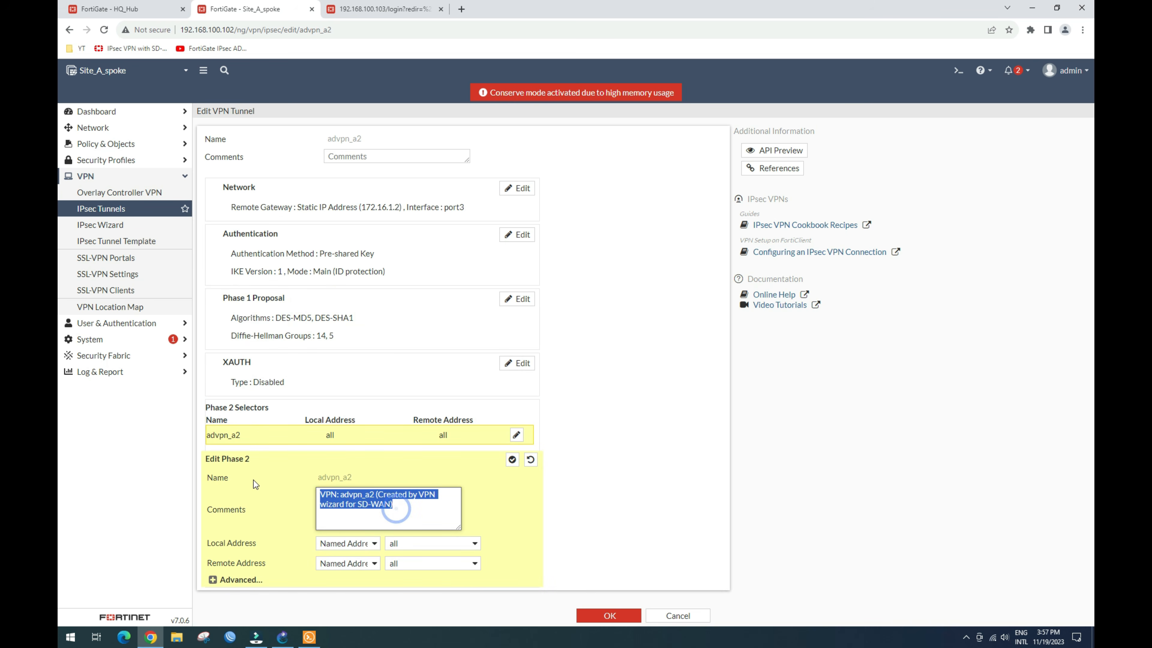
key("BackSpace")
left_click(233, 549)
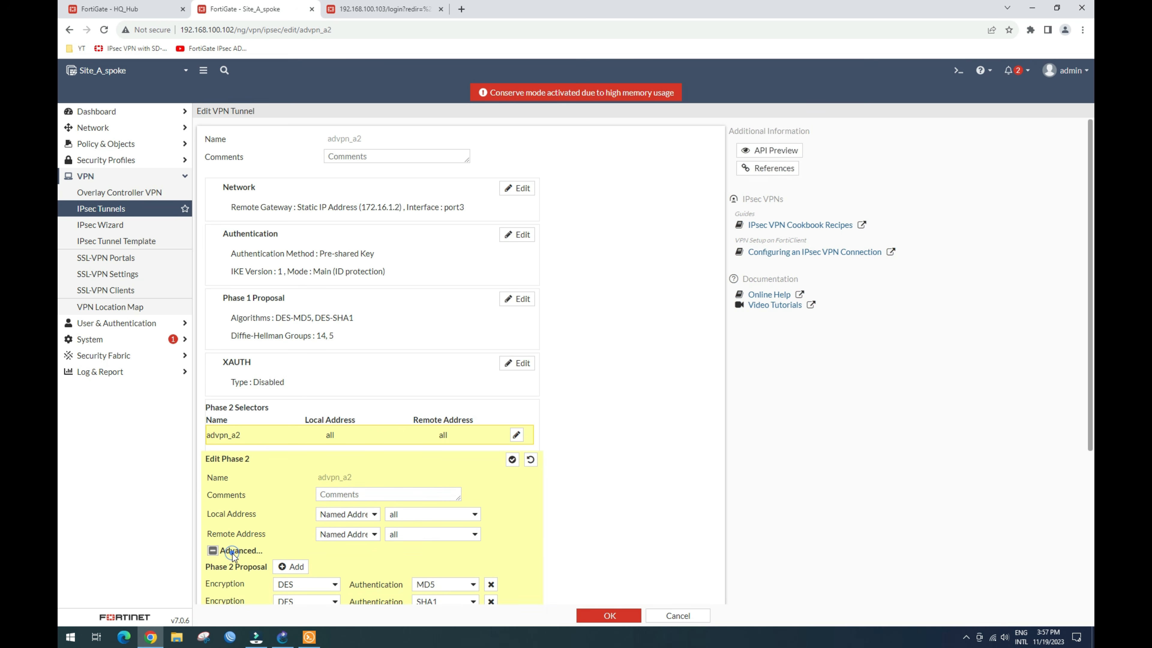
scroll(273, 544, "down", 3)
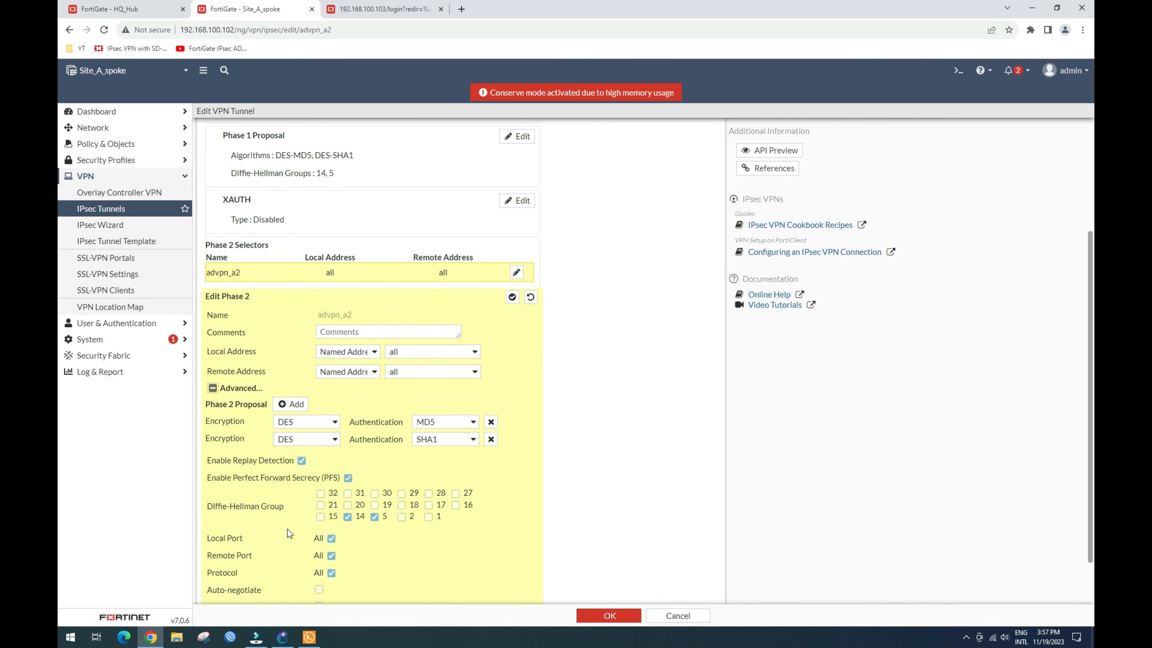
scroll(288, 529, "down", 2)
left_click(319, 532)
left_click(598, 616)
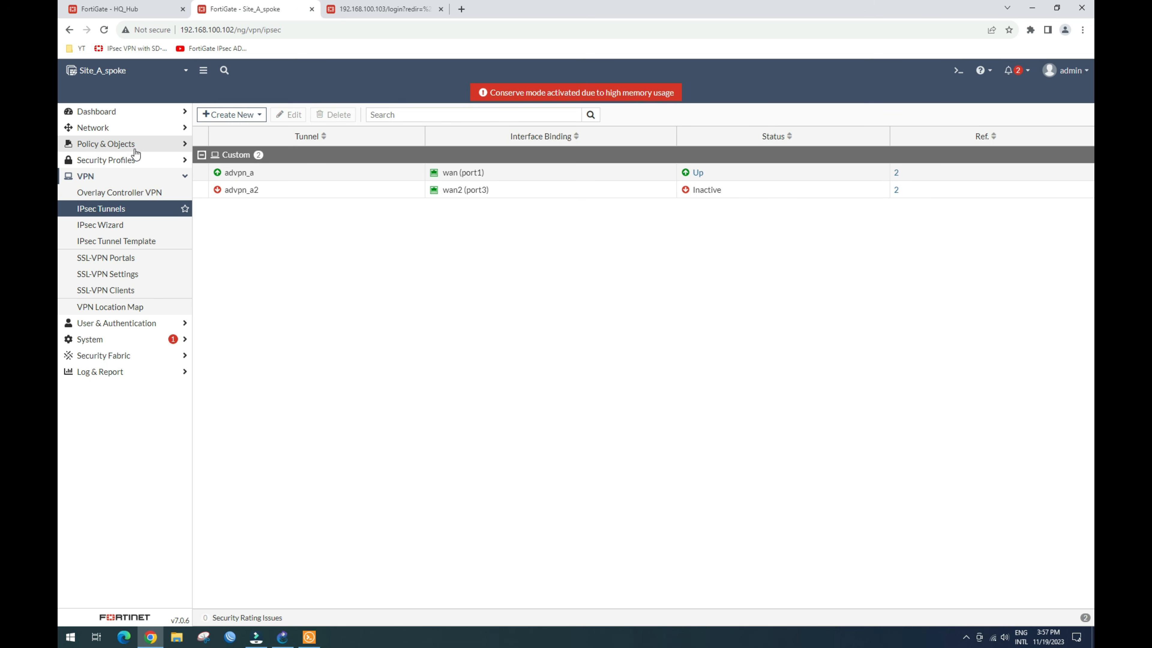
left_click(115, 225)
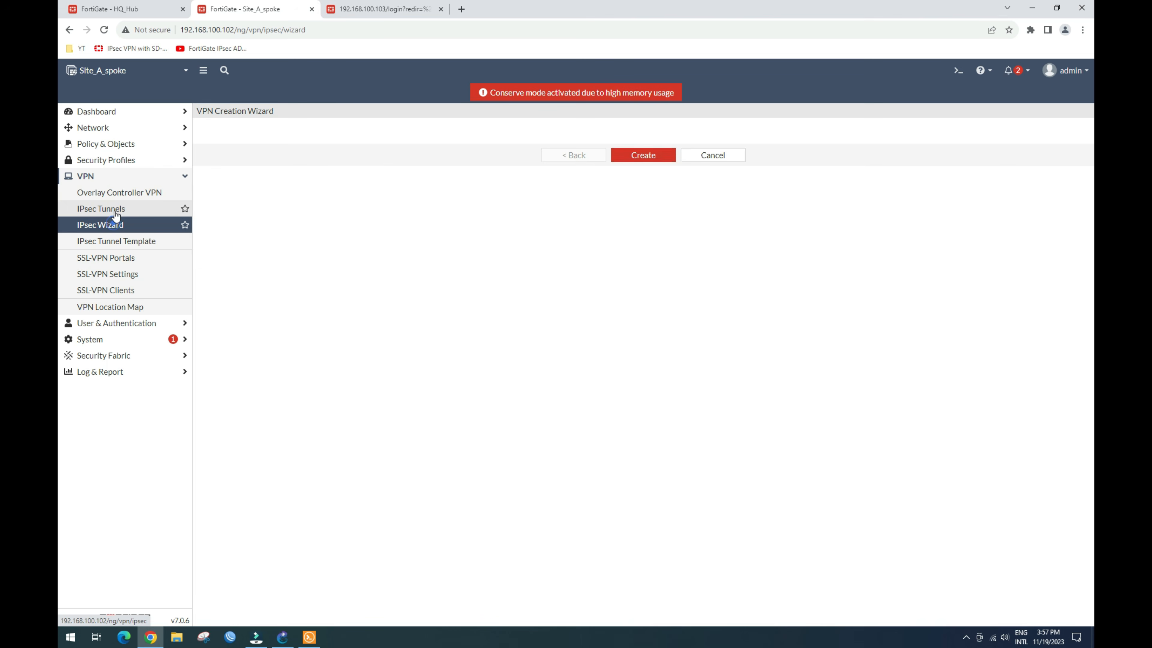
left_click(115, 209)
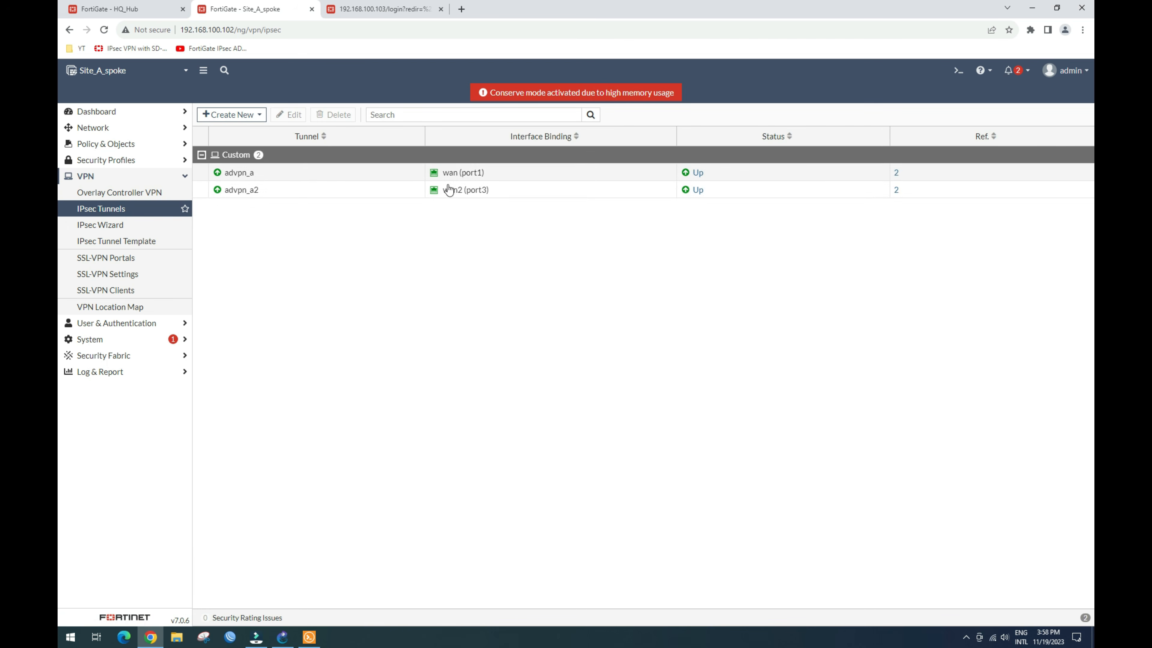
Step: Compare the HQ_Hub and Site A spoke IPsec tunnel lists, then go to the 192.168.100.103 tab
left_click(111, 9)
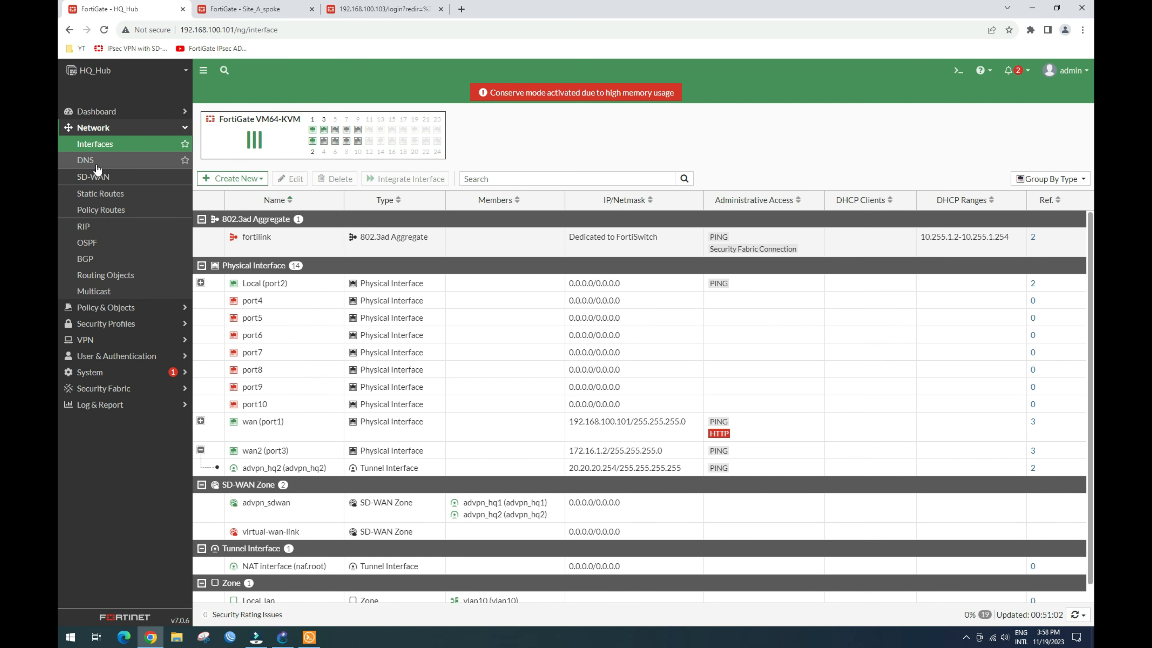
left_click(86, 339)
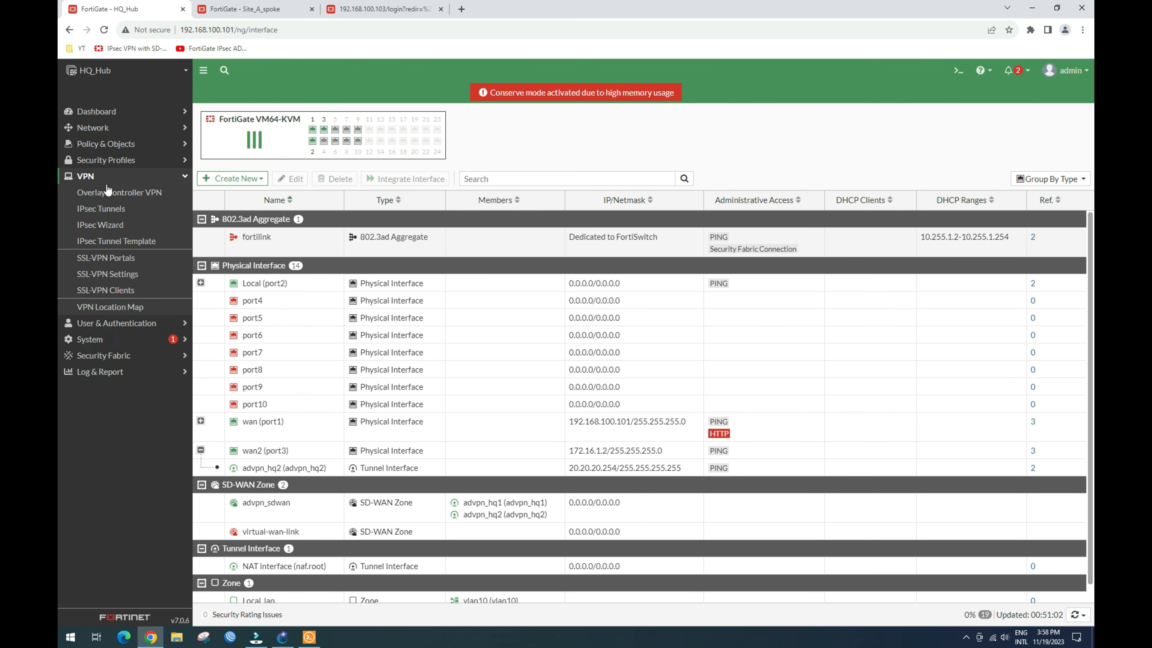
left_click(111, 211)
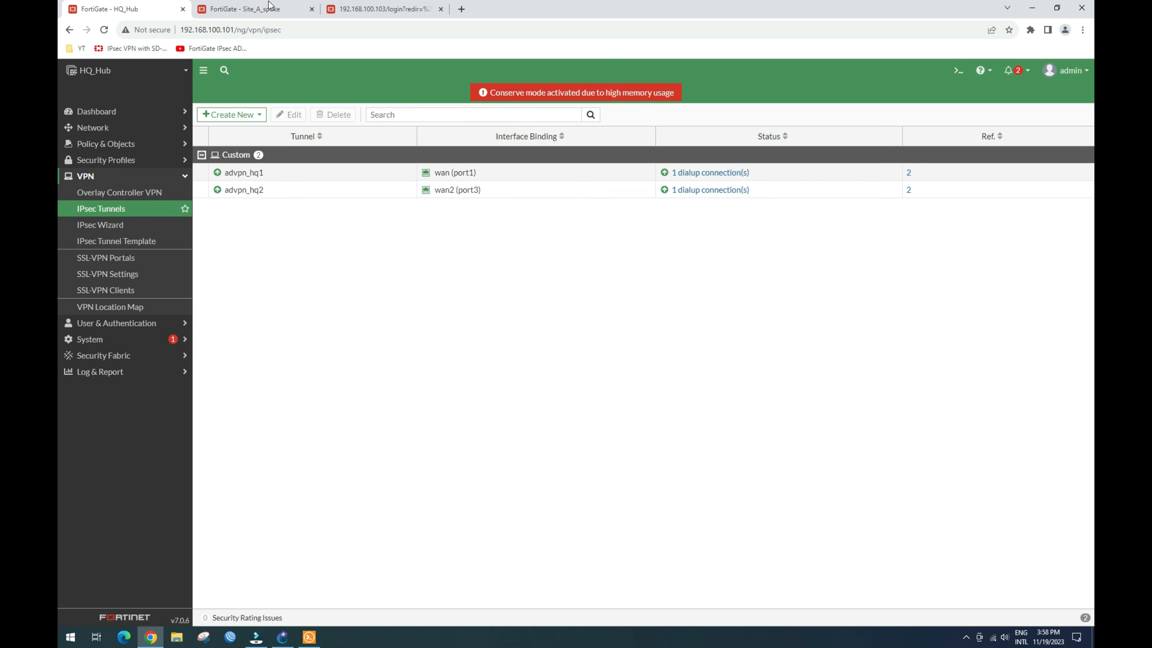
left_click(278, 11)
left_click(154, 10)
left_click(265, 12)
left_click(386, 13)
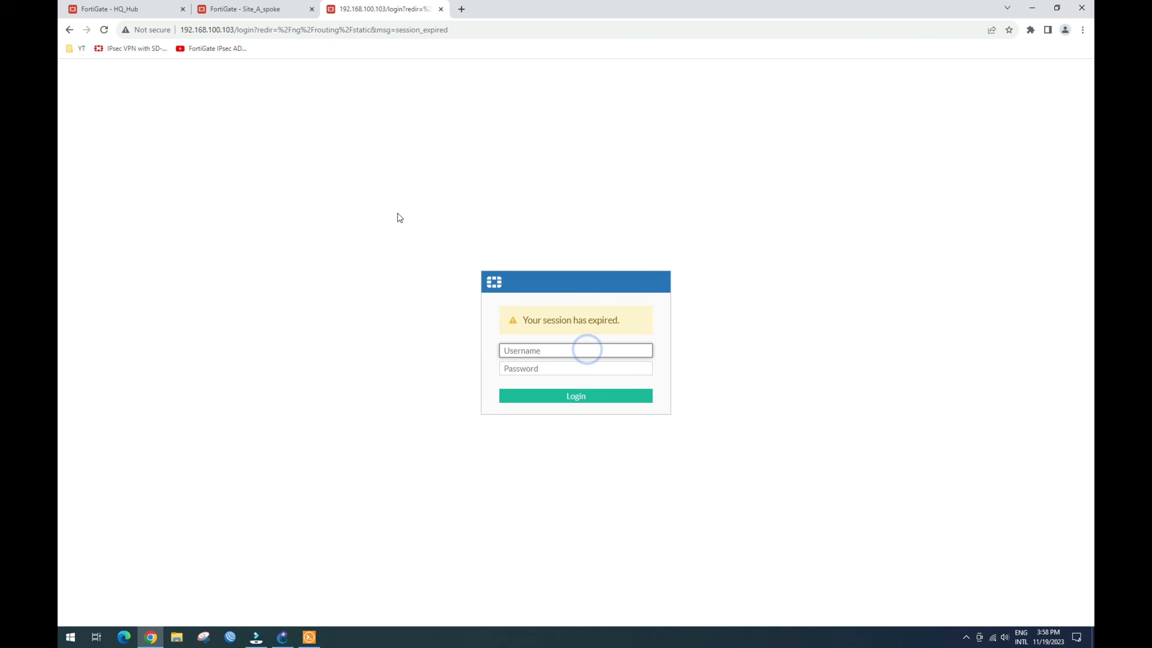
Step: Sign in to the Site B spoke FortiGate as admin with the account password
type("admin")
key("Tab")
type("admin")
key("Return")
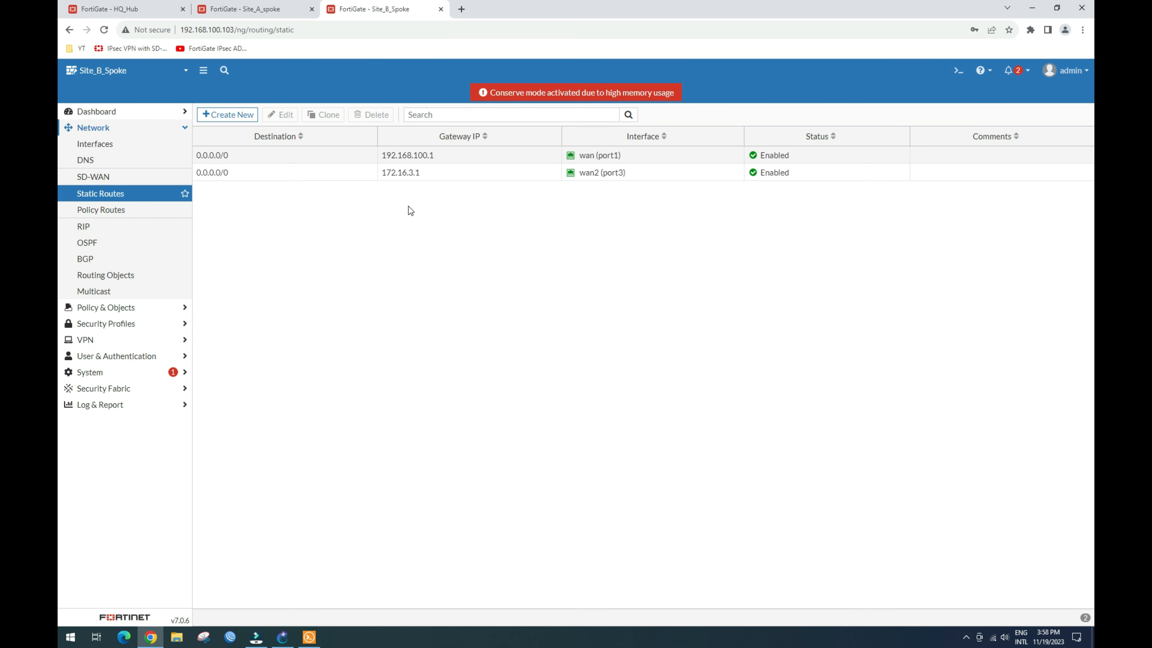
Step: Start a new SD-WAN zone on Site B and begin naming it advpn_B
left_click(142, 174)
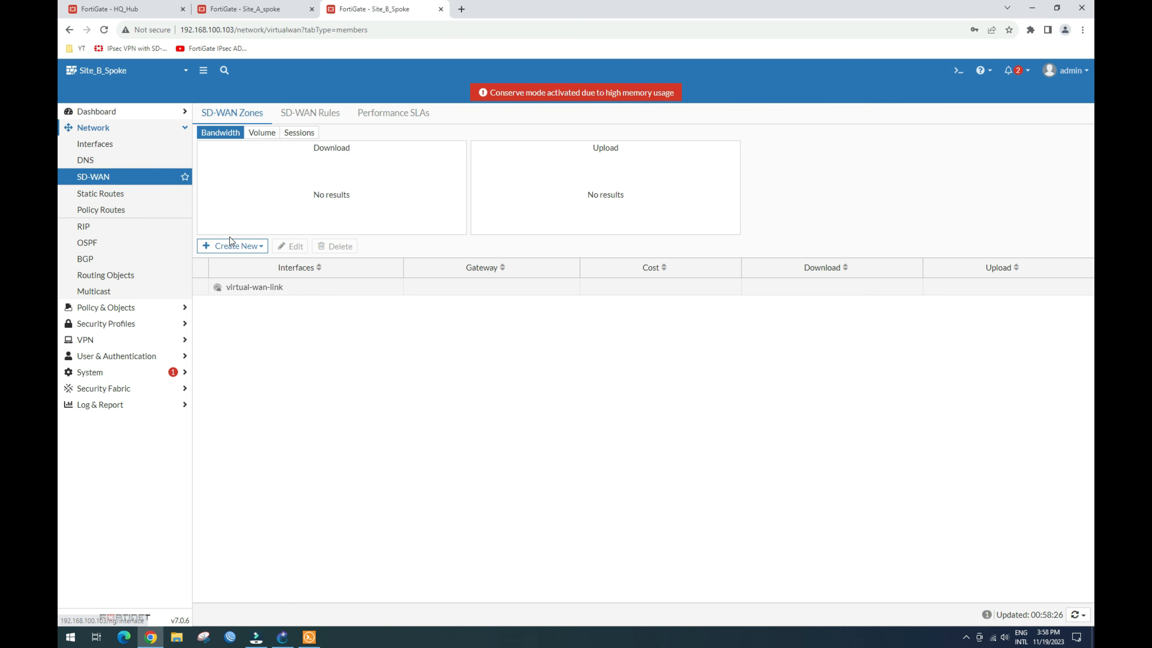
left_click(245, 246)
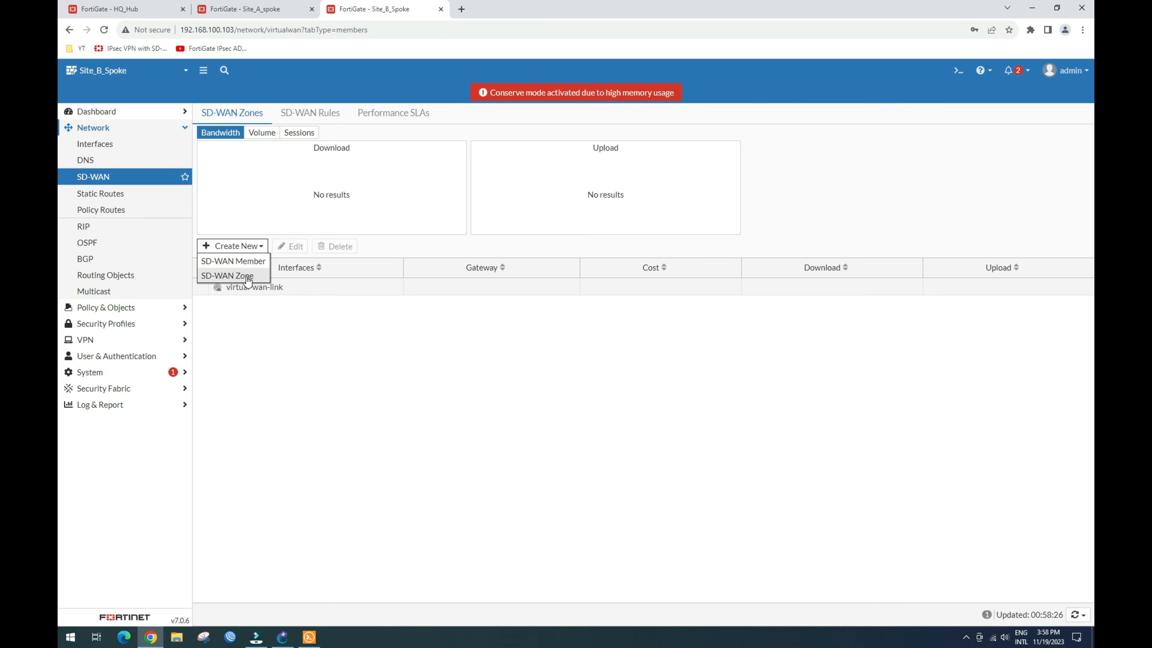
left_click(241, 276)
left_click(331, 137)
type("advpn_B_")
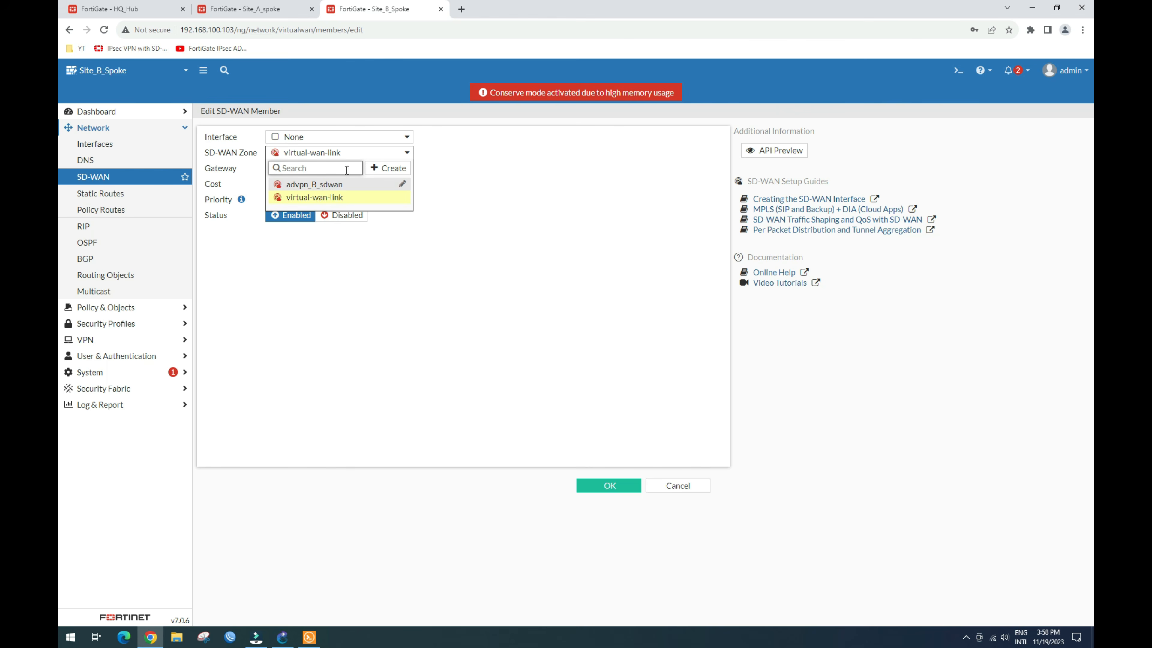
Step: Create tunnel advpn_b1 to 192.168.100.101 via wan (port1) with a pre-shared key, and save it as the member
left_click(405, 137)
left_click(391, 152)
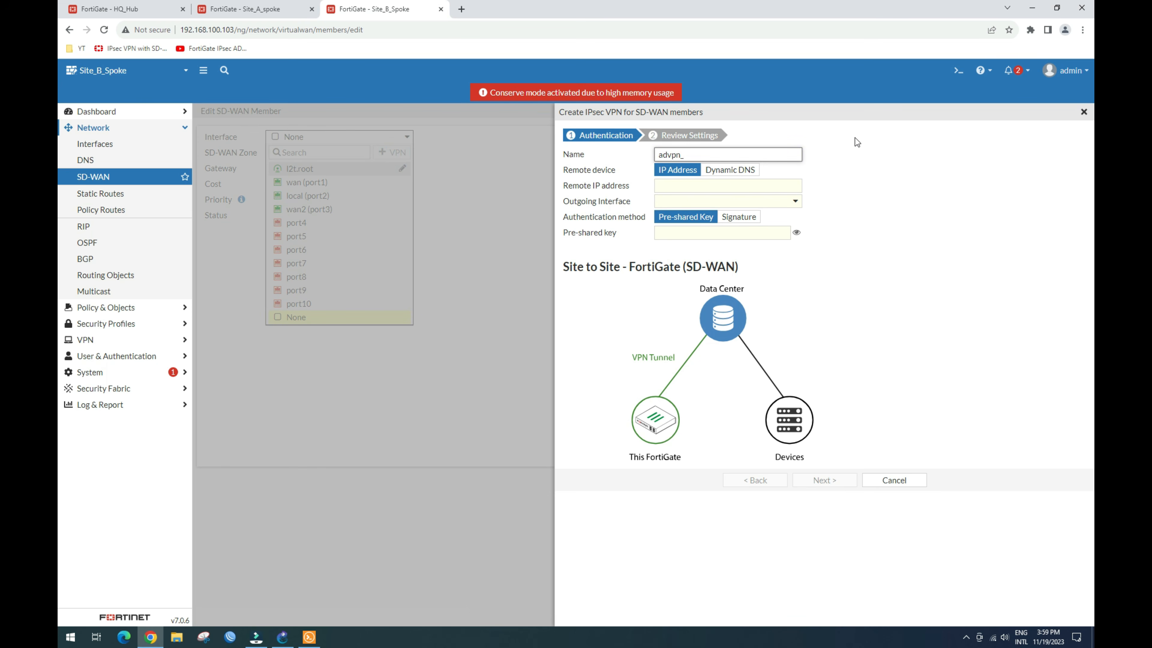
left_click(758, 186)
type("192.168.100.101")
left_click(761, 199)
left_click(707, 247)
left_click(723, 233)
type("••••••••")
left_click(826, 482)
left_click(828, 268)
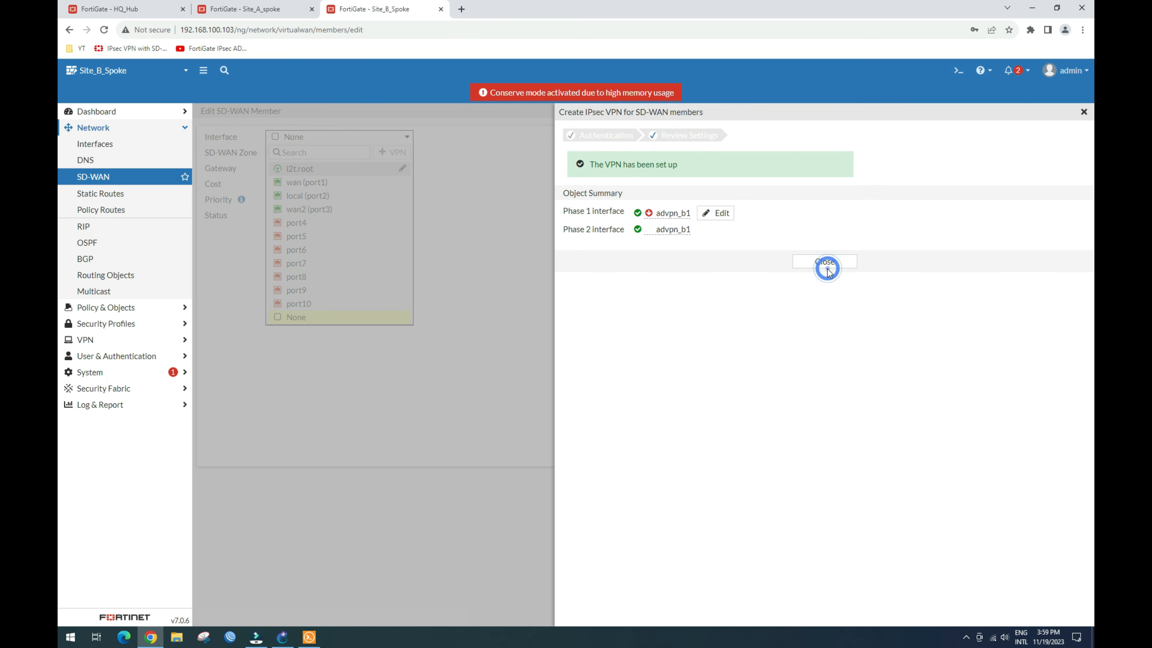
left_click(825, 266)
left_click(324, 221)
left_click(608, 486)
Step: Start another SD-WAN member in the advpn_B_sdwan zone
left_click(201, 304)
left_click(233, 247)
left_click(244, 261)
left_click(339, 153)
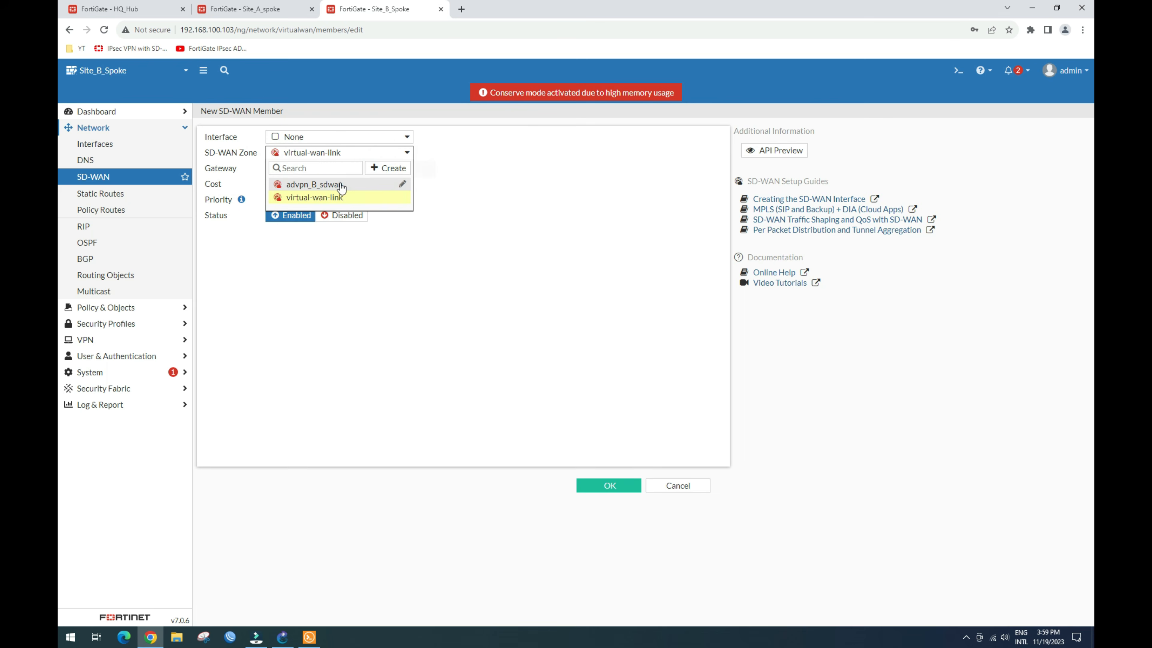
left_click(342, 185)
left_click(340, 137)
Step: Create tunnel advpn_B2 to 172.16.2.2 via wan2 (port3) with a pre-shared key, and save the member
left_click(391, 152)
type("advpn_B2")
left_click(702, 185)
type("172.16.2.2")
left_click(699, 202)
left_click(701, 269)
left_click(701, 234)
type("••••••")
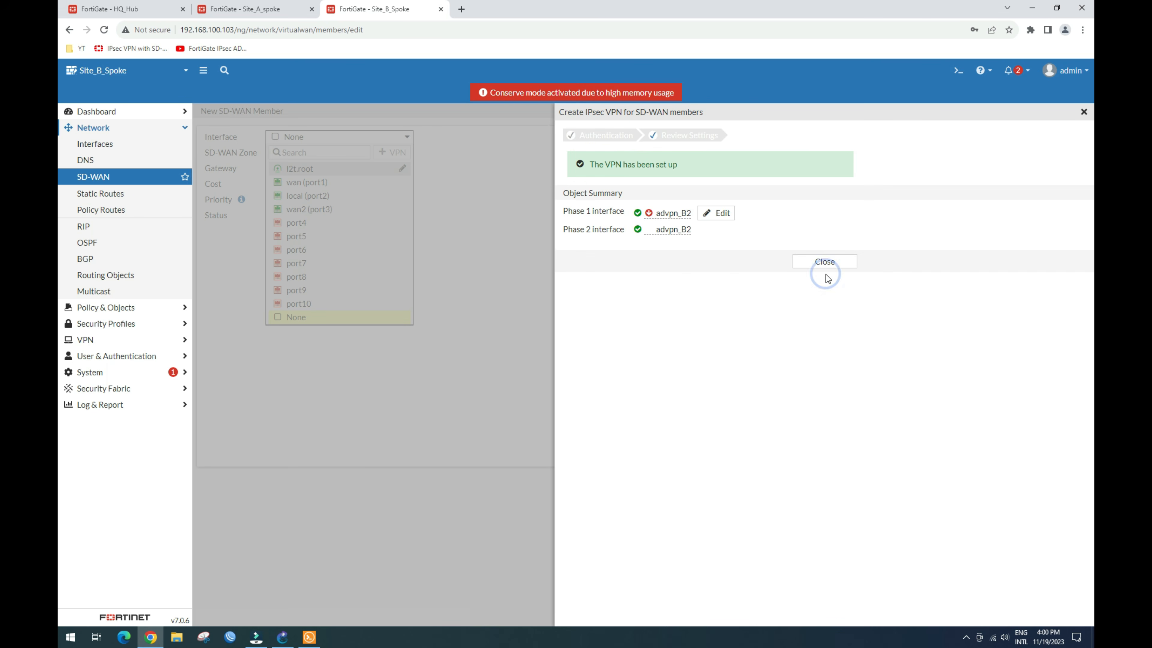
left_click(822, 268)
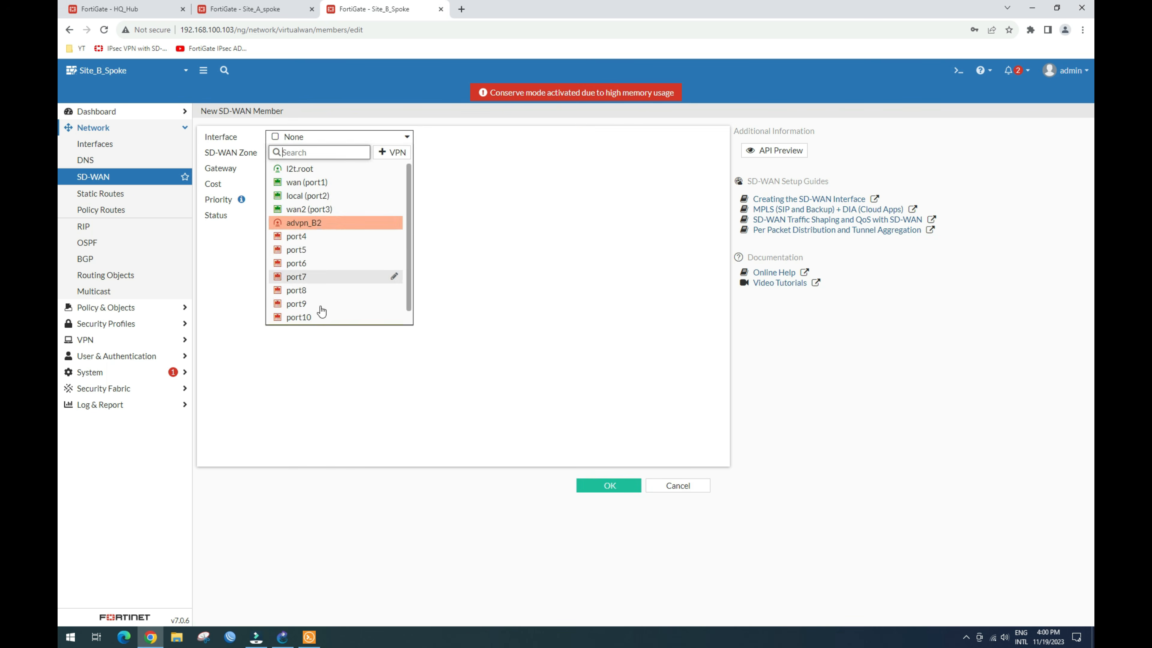
left_click(607, 482)
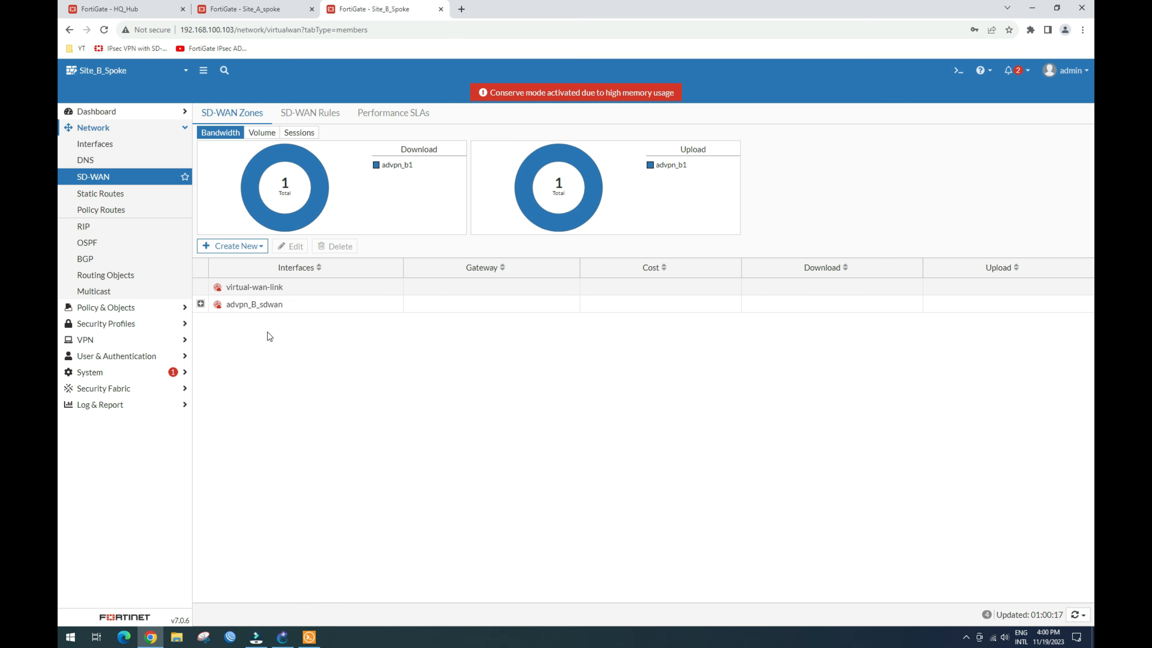
Step: Set the interface of advpn_B_sdwan's Member 2 to advpn_B2
left_click(201, 303)
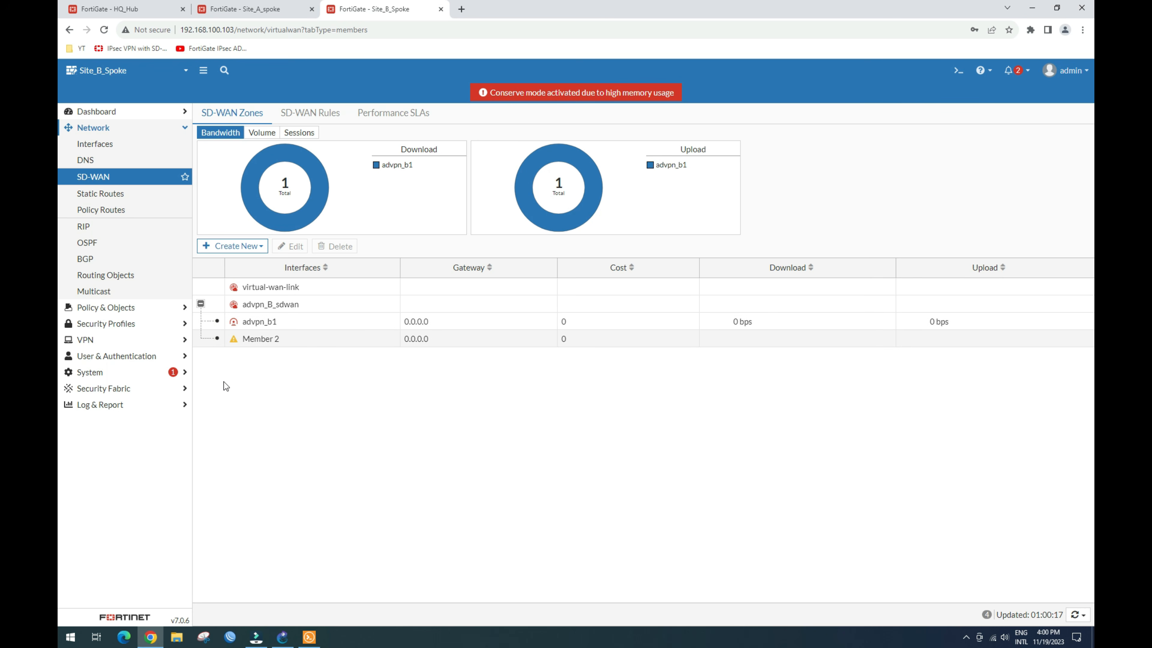
left_click(263, 346)
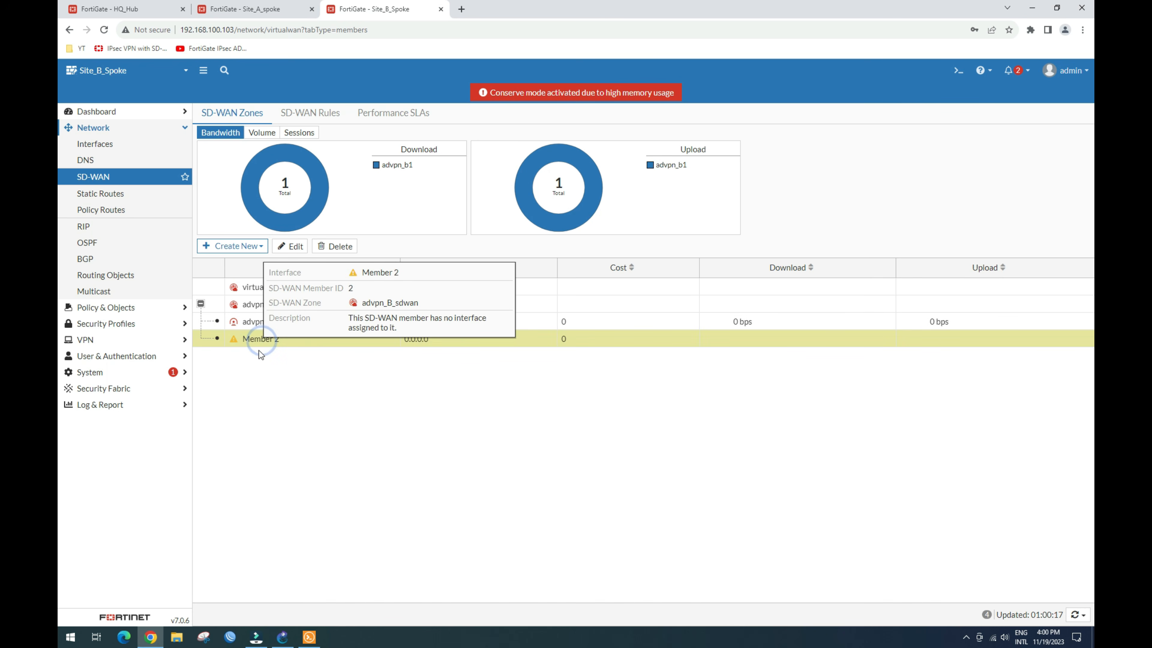
left_click(281, 250)
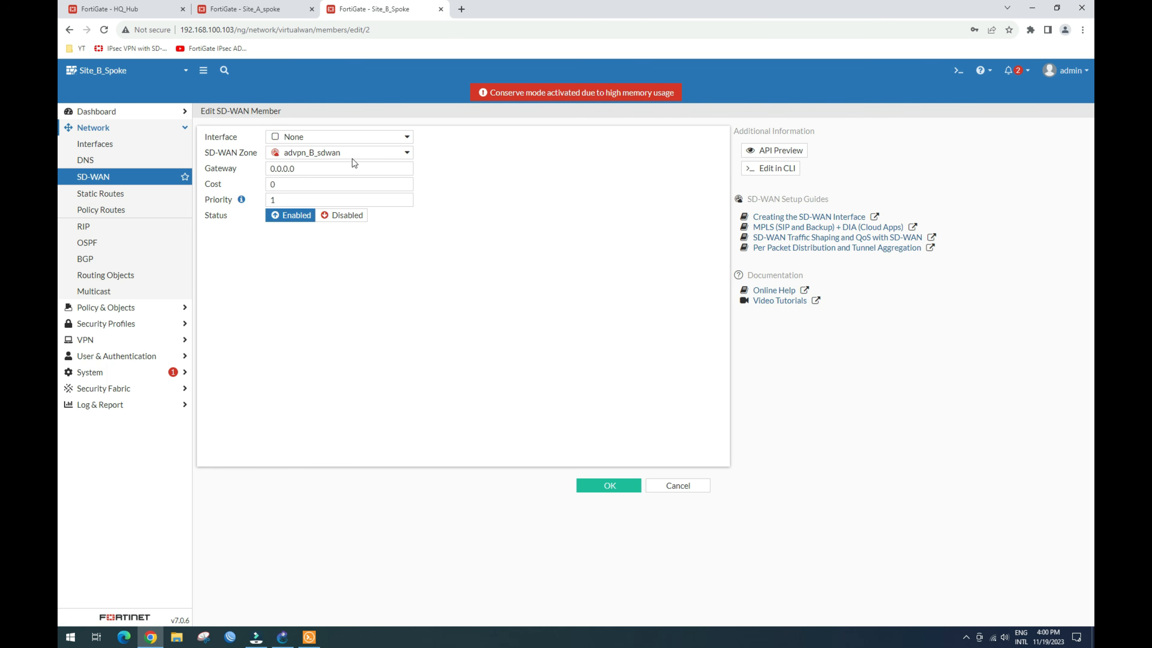
left_click(383, 137)
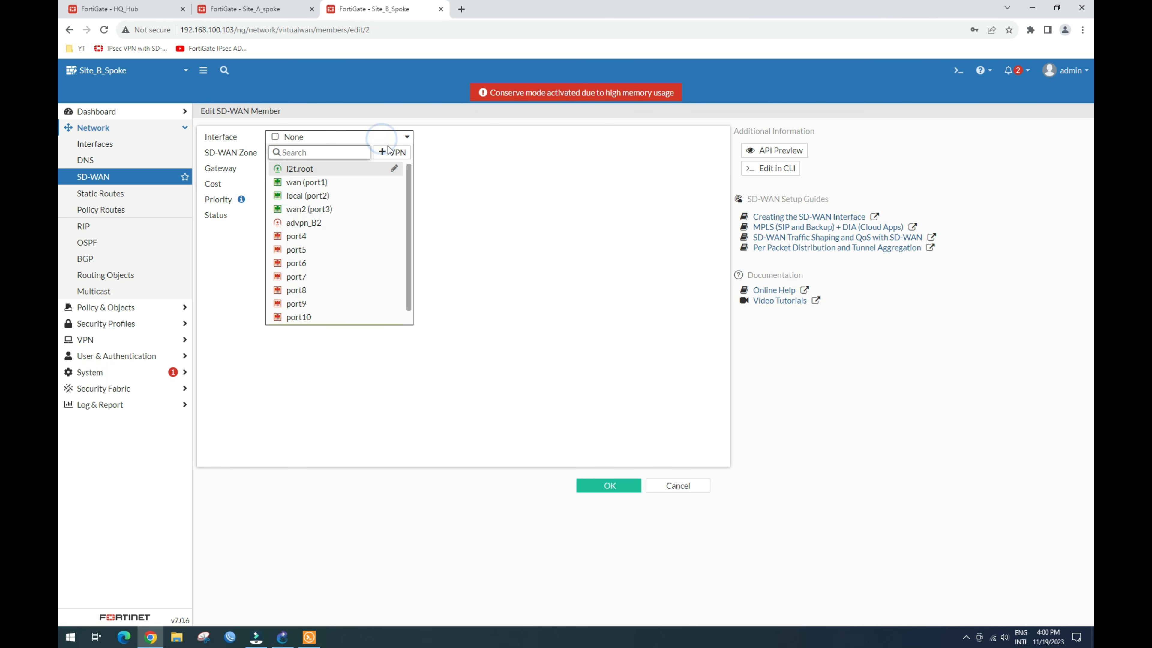
left_click(314, 225)
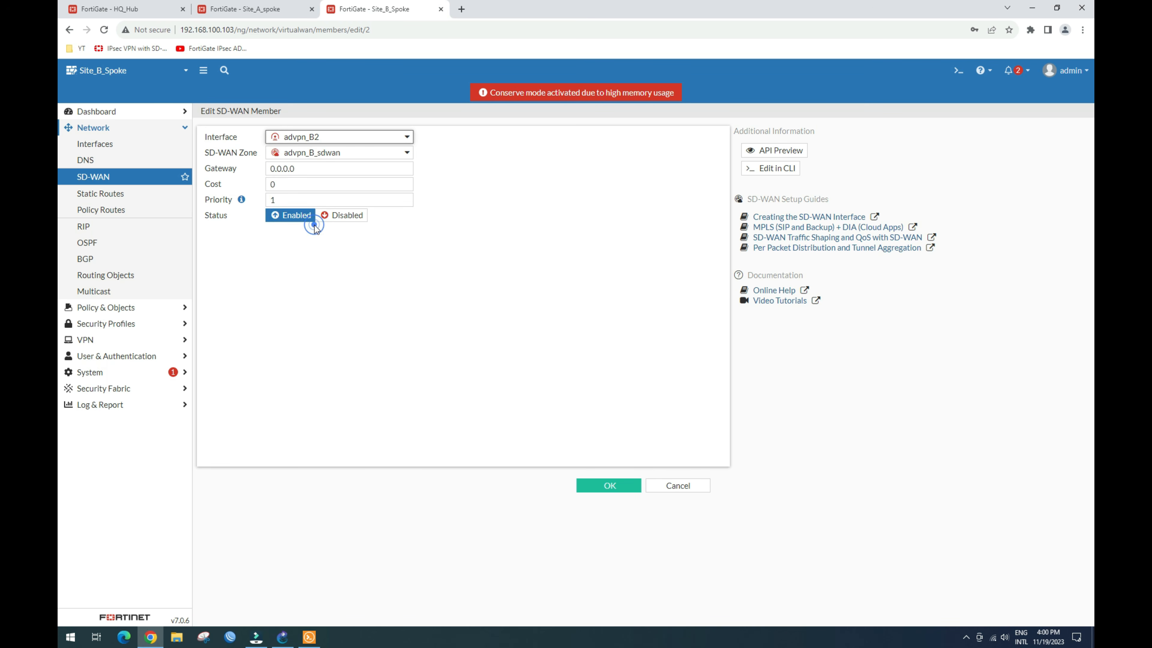
left_click(605, 486)
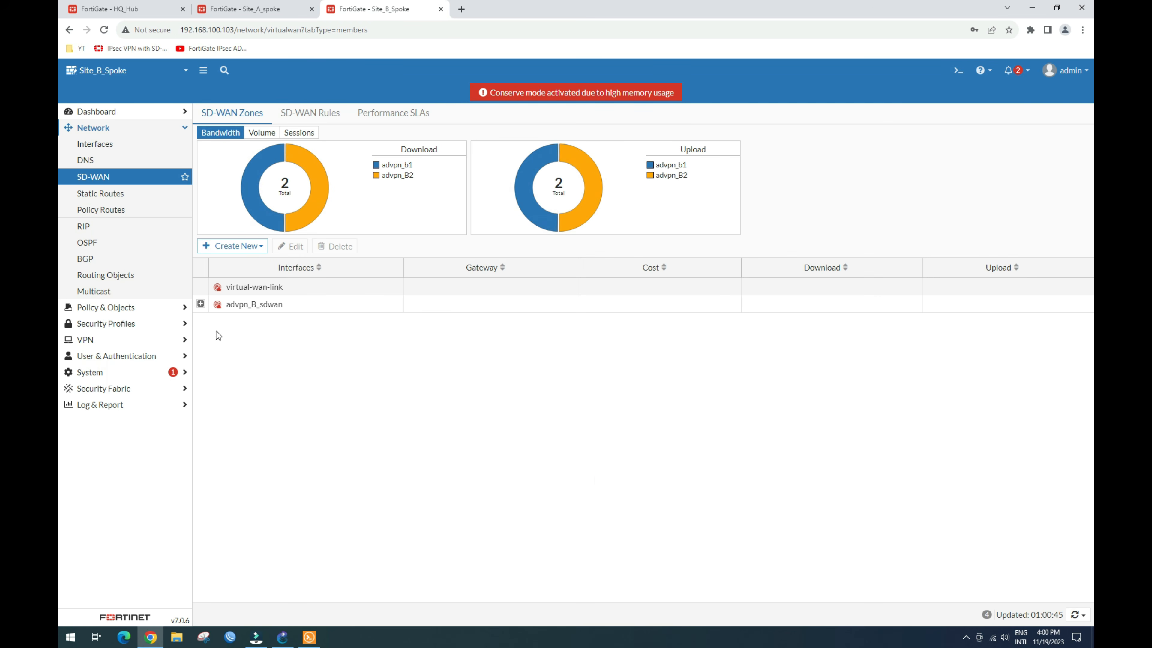
Step: Review the advpn_b1 and advpn_B2 zone members, then go to the IPsec Tunnels list
left_click(201, 303)
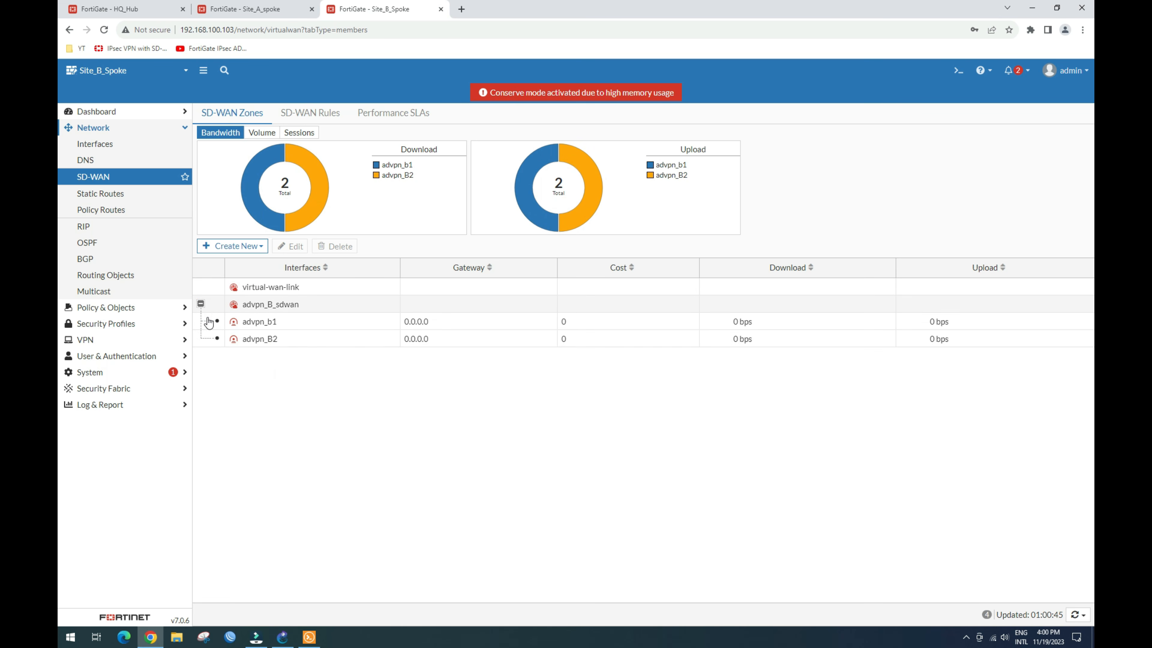
right_click(260, 323)
left_click(308, 362)
left_click(277, 327)
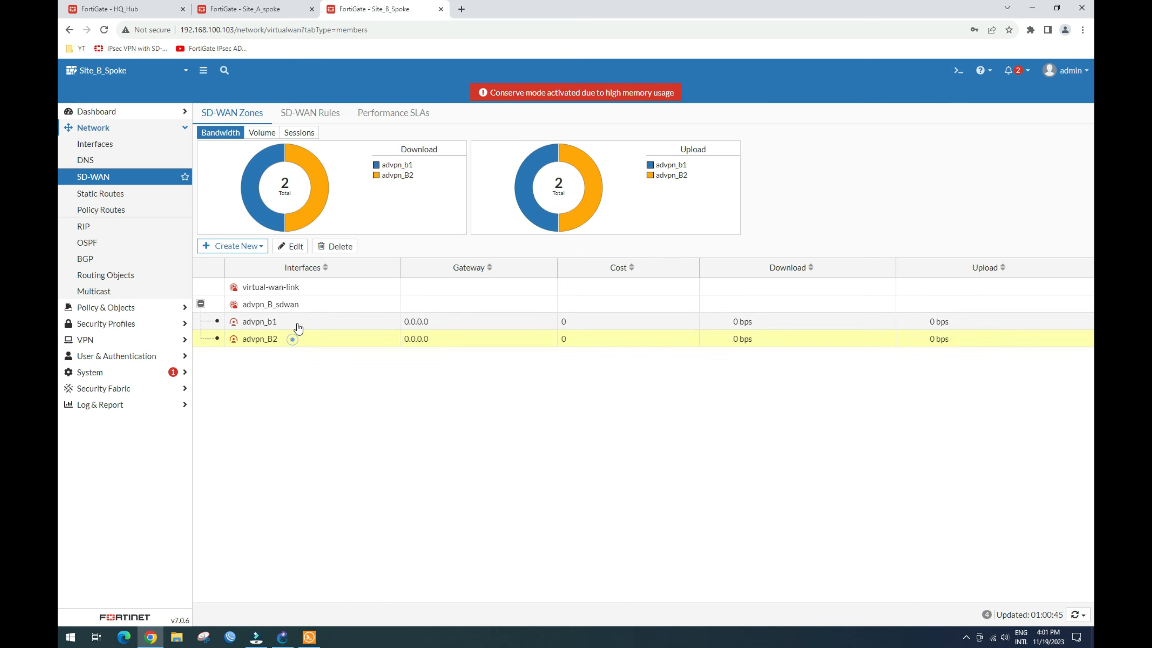
left_click(307, 339)
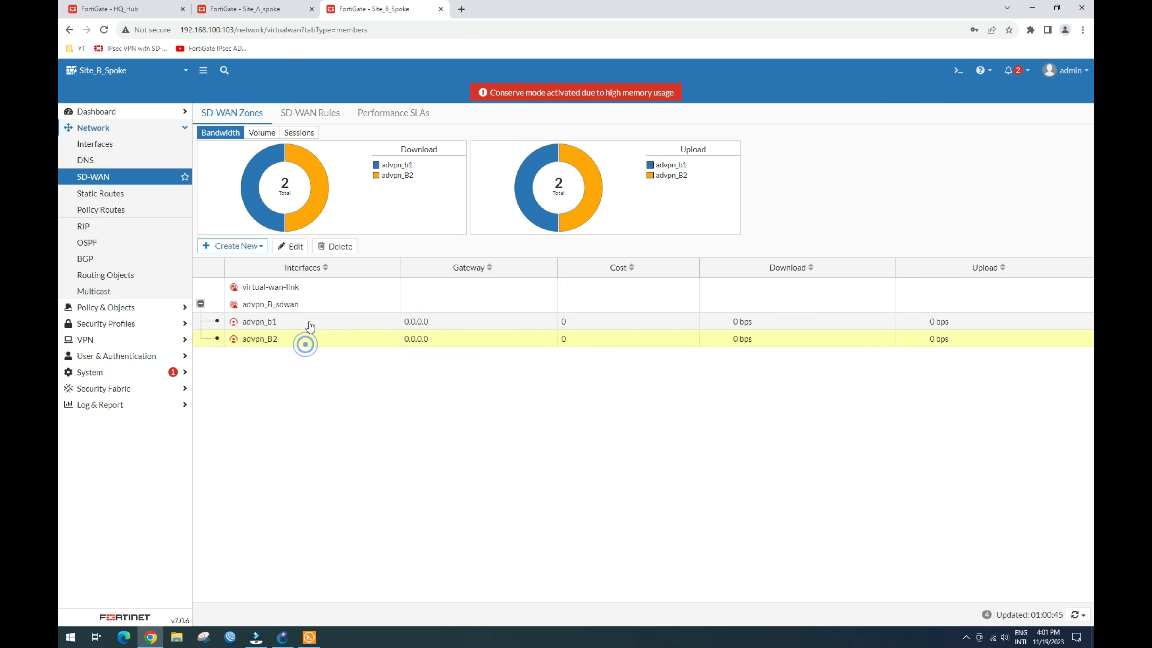
left_click(309, 339)
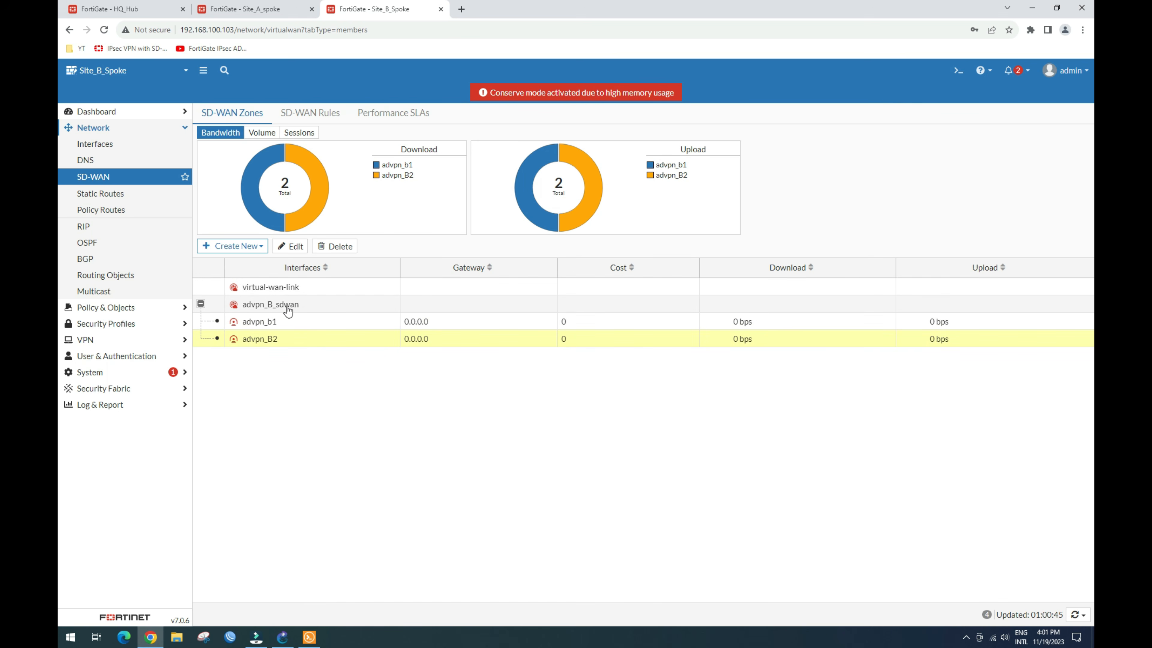
left_click(114, 339)
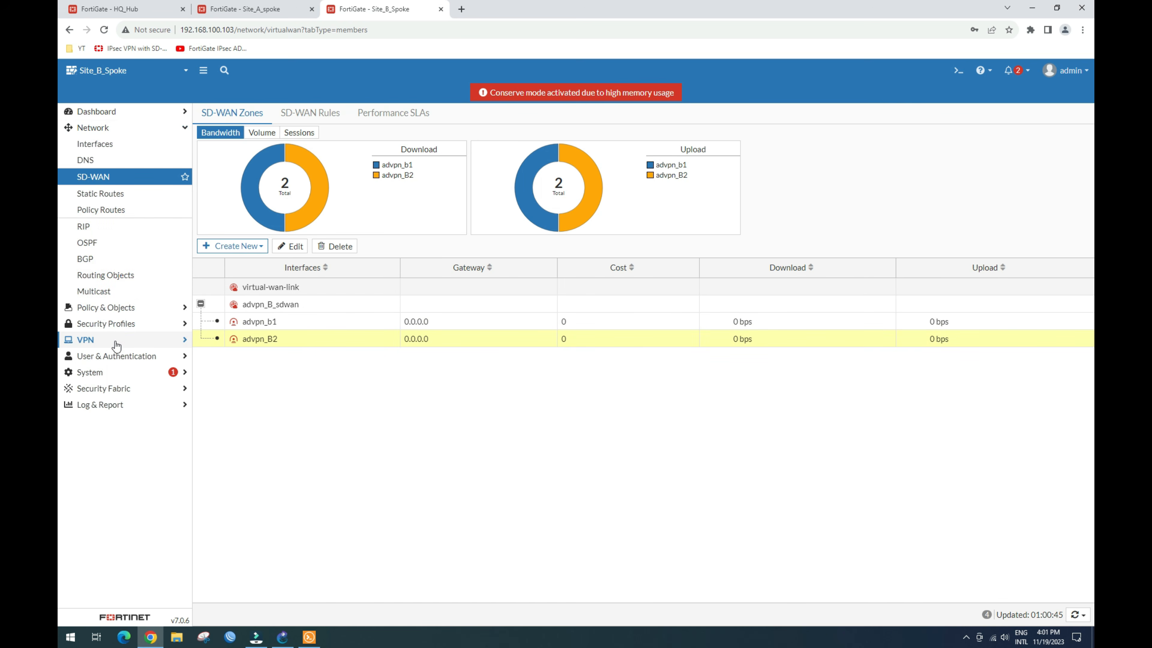
left_click(115, 209)
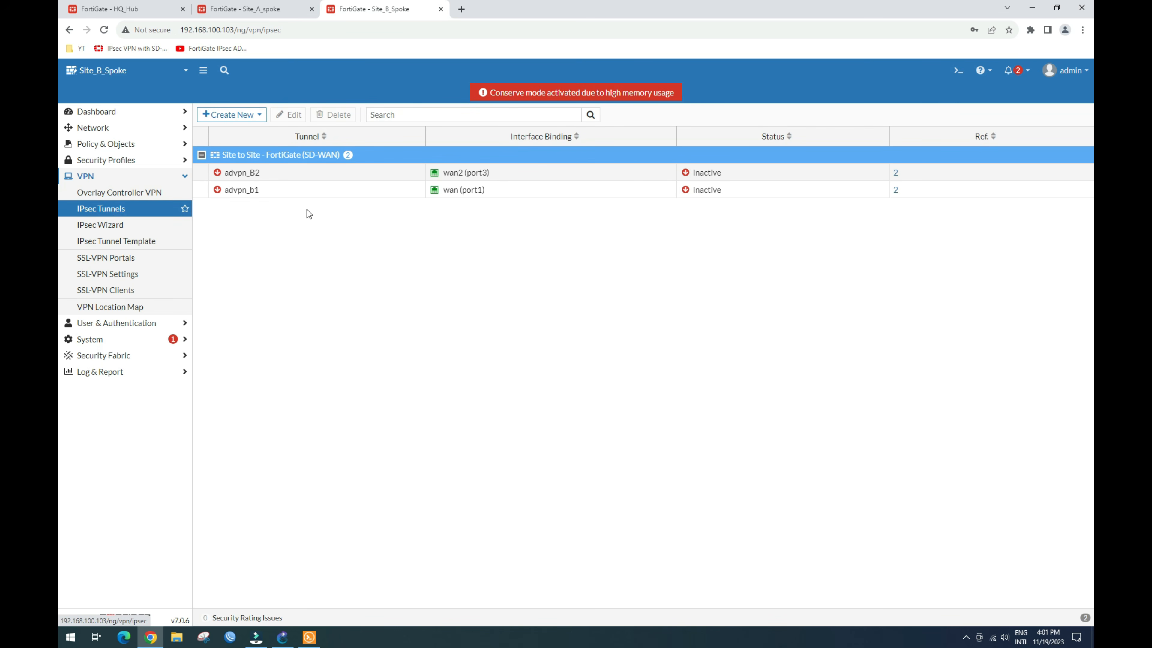
Step: Convert advpn_B2 to a custom tunnel and clear its wizard-generated comment
left_click(323, 173)
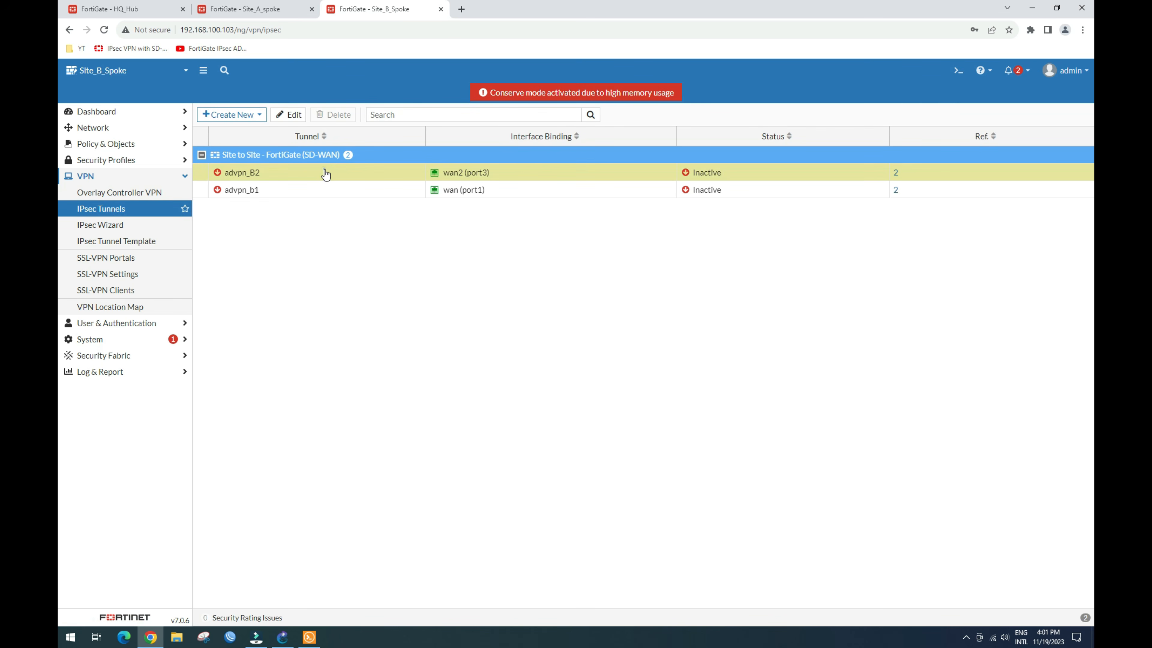
left_click(288, 117)
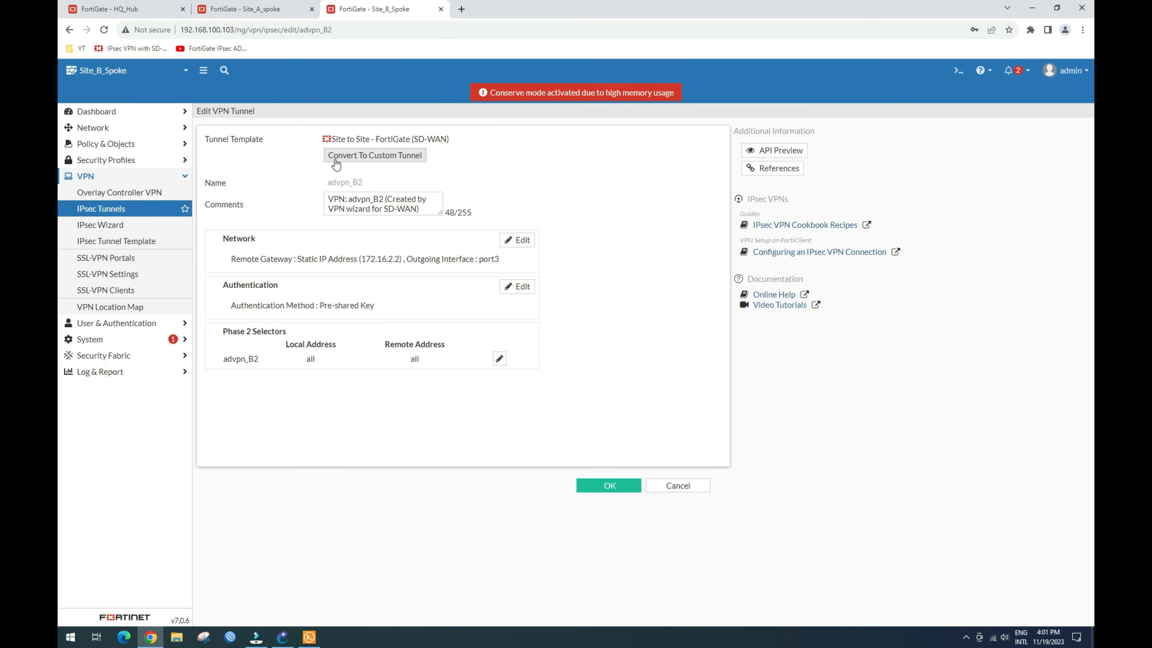
left_click(387, 162)
left_click_drag(422, 164, 279, 143)
key("BackSpace")
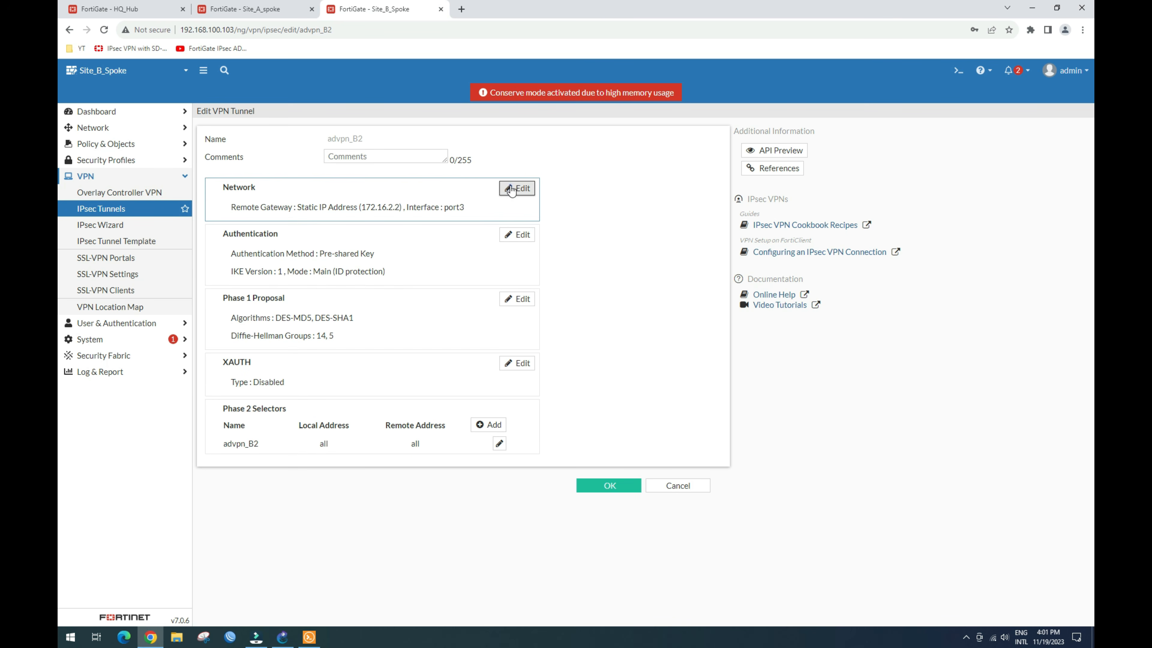
Step: Set advpn_B2's DPD to On Idle with 5 s retry, enabling auto discovery receiver and device creation
left_click(512, 188)
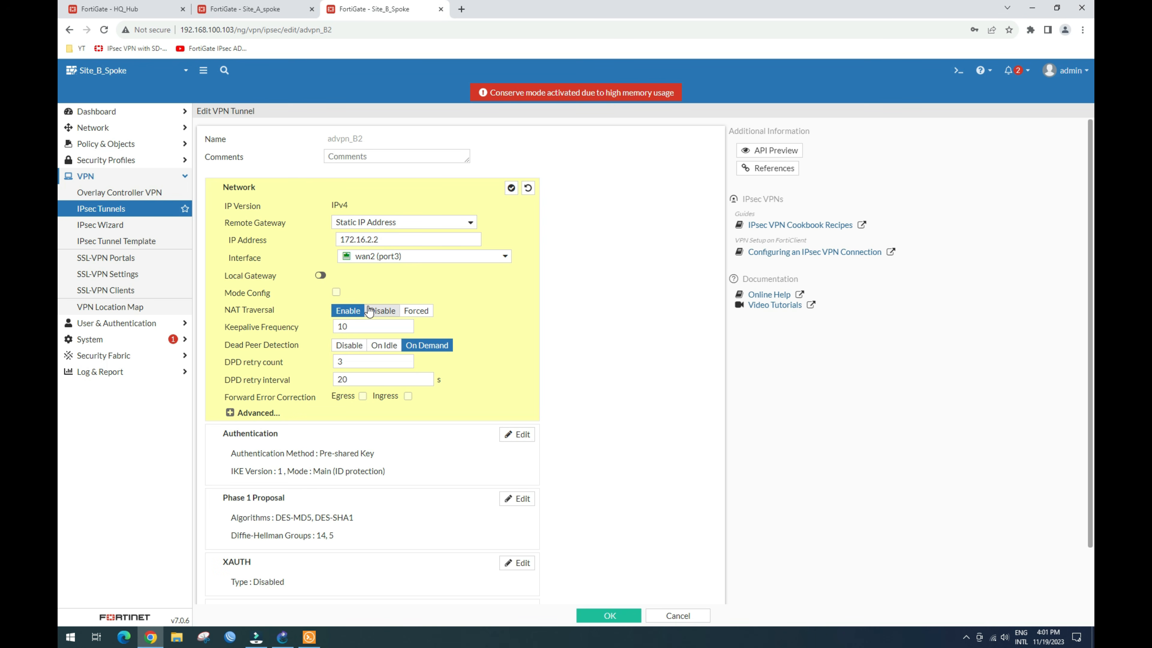
left_click(383, 346)
left_click_drag(352, 378, 300, 386)
type("5")
left_click(259, 417)
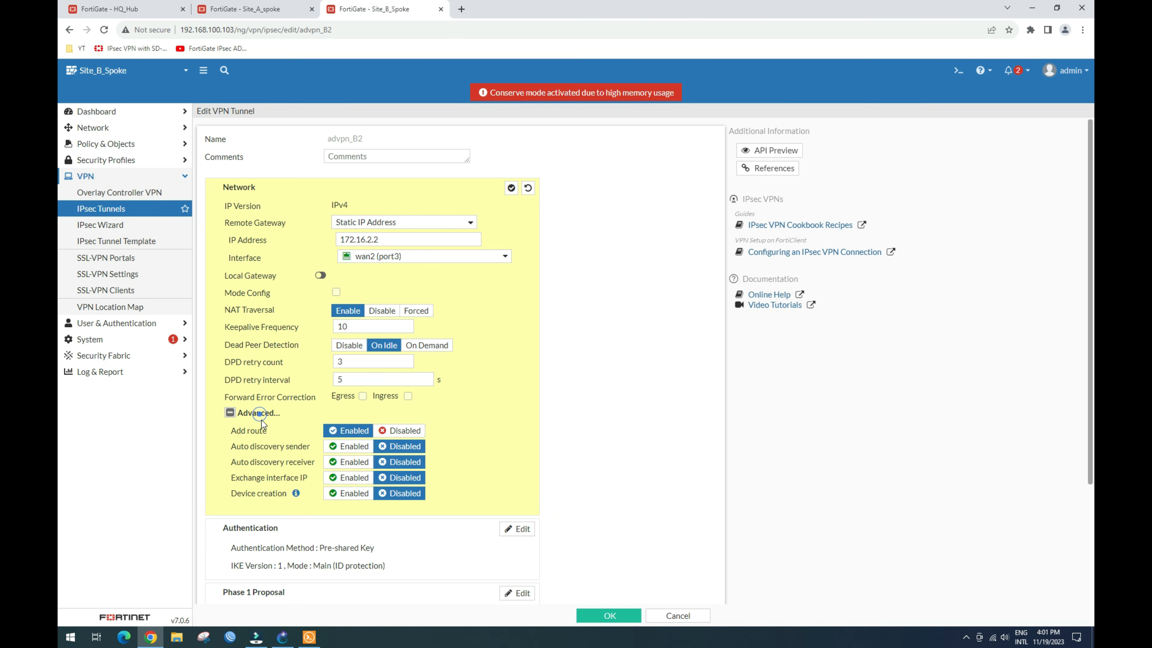
left_click(348, 462)
left_click(350, 494)
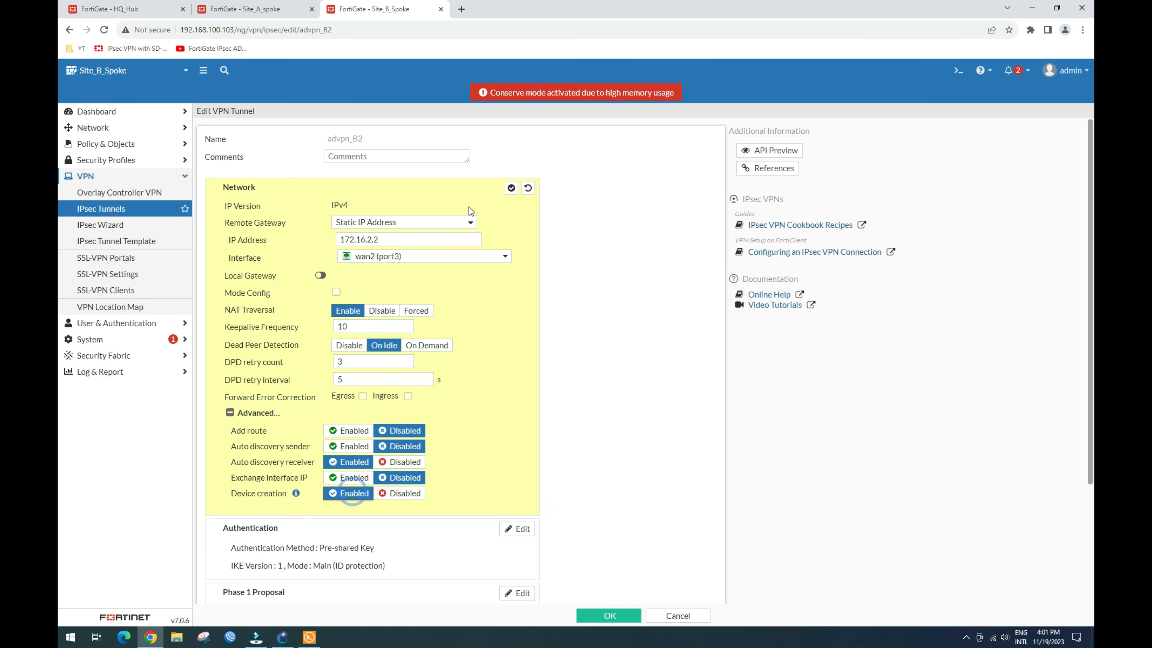
left_click(511, 188)
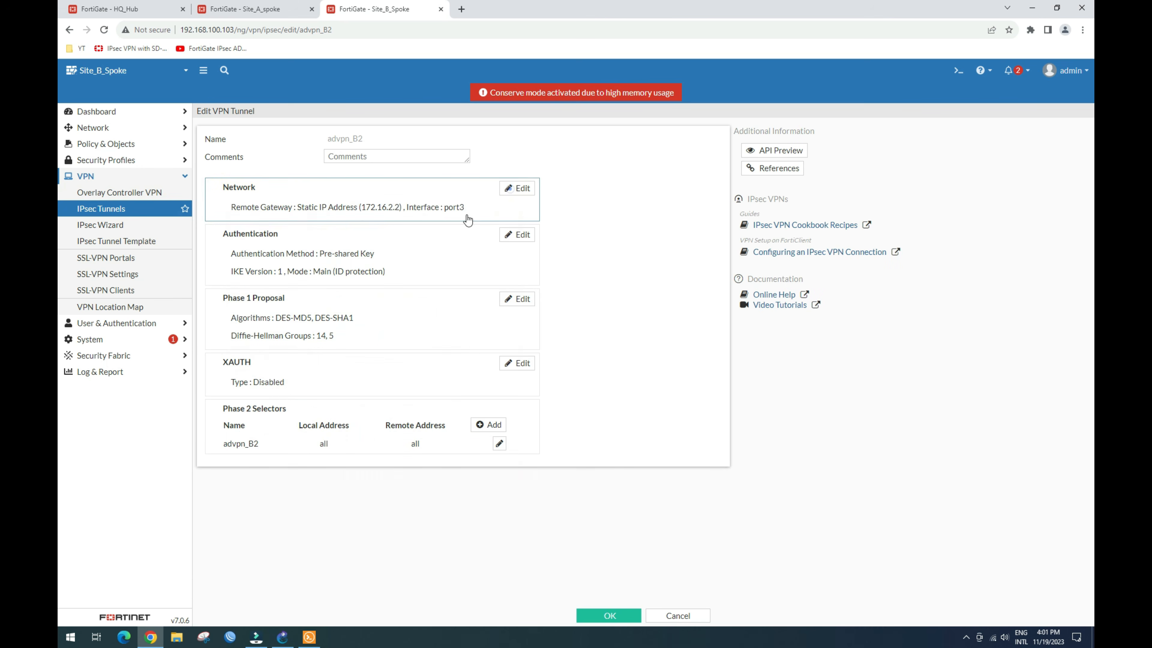
Step: Review advpn_B2's Phase 1 proposal and authentication, keeping IKE version 1
left_click(516, 298)
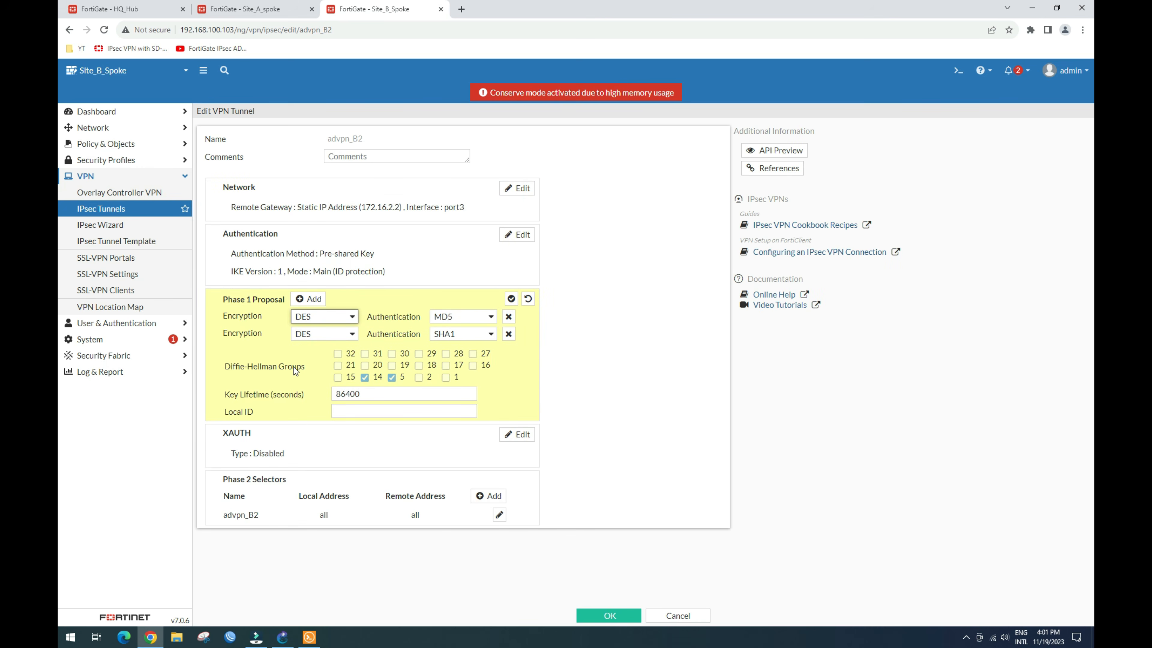
left_click(511, 299)
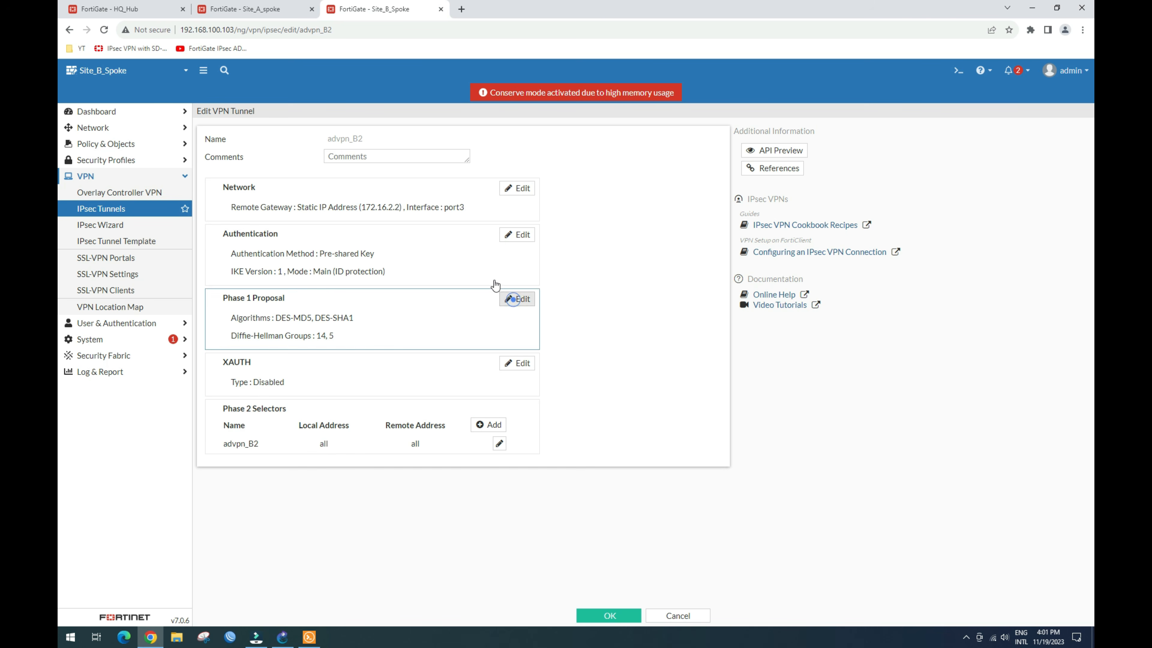
left_click(512, 235)
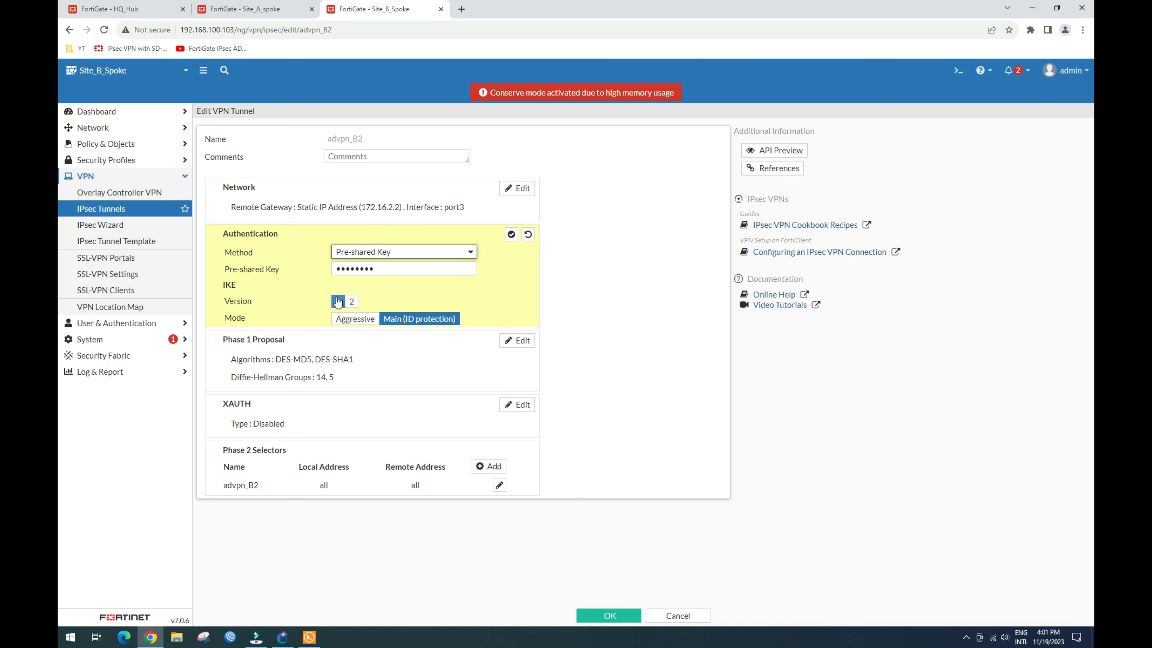
left_click(352, 302)
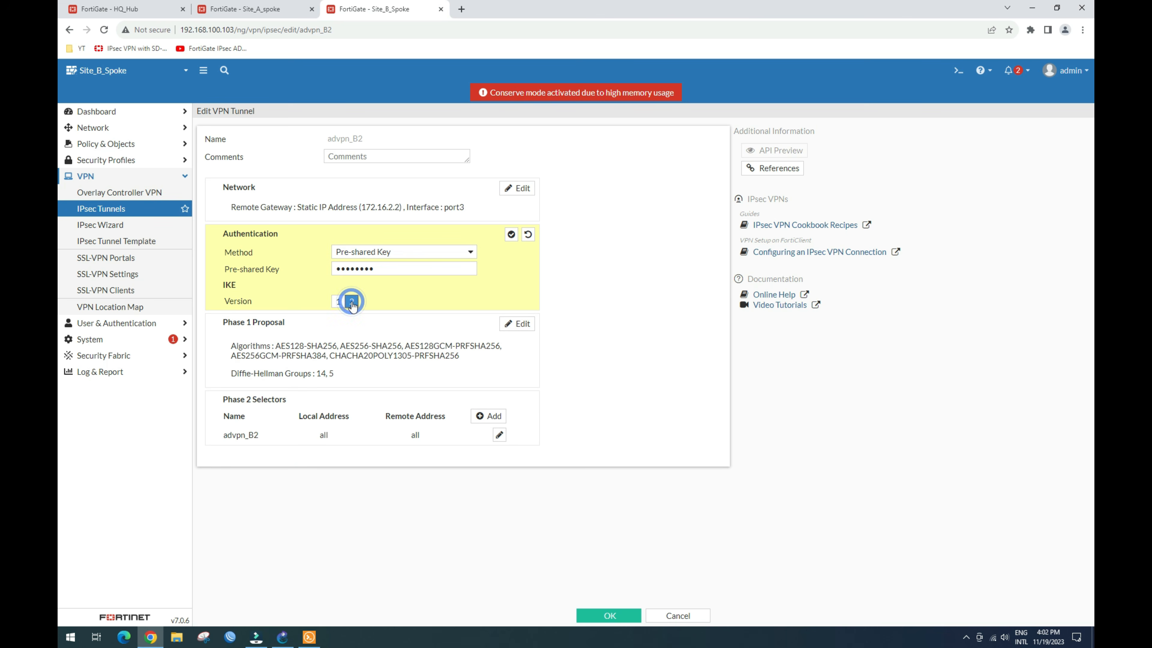
left_click(340, 302)
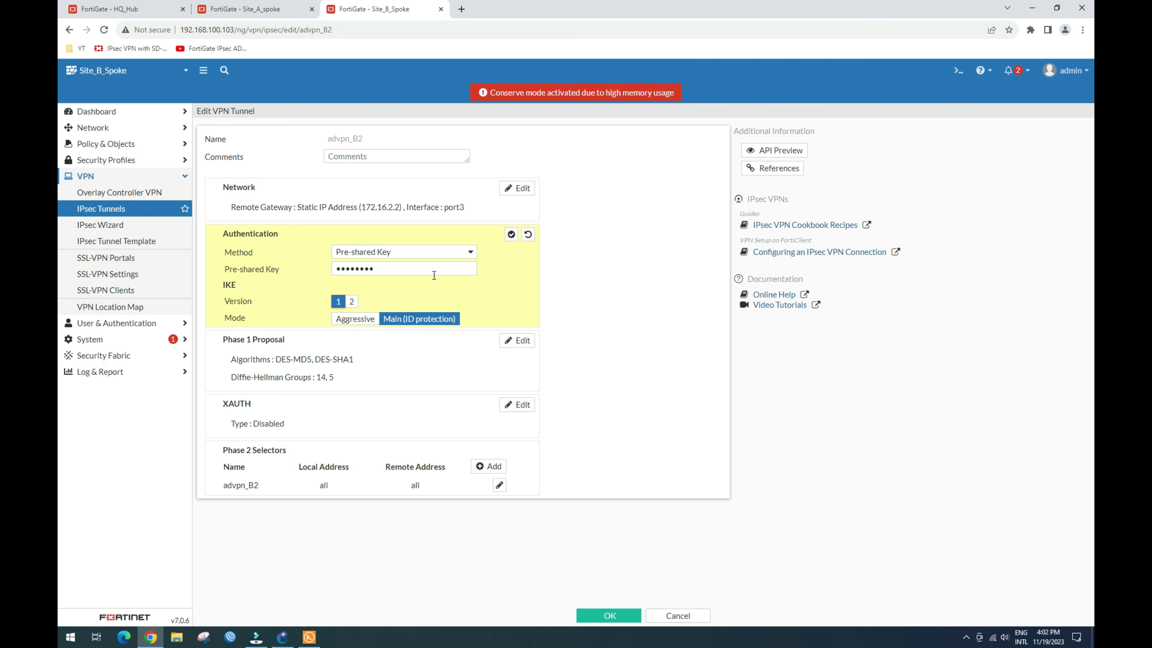
left_click(511, 234)
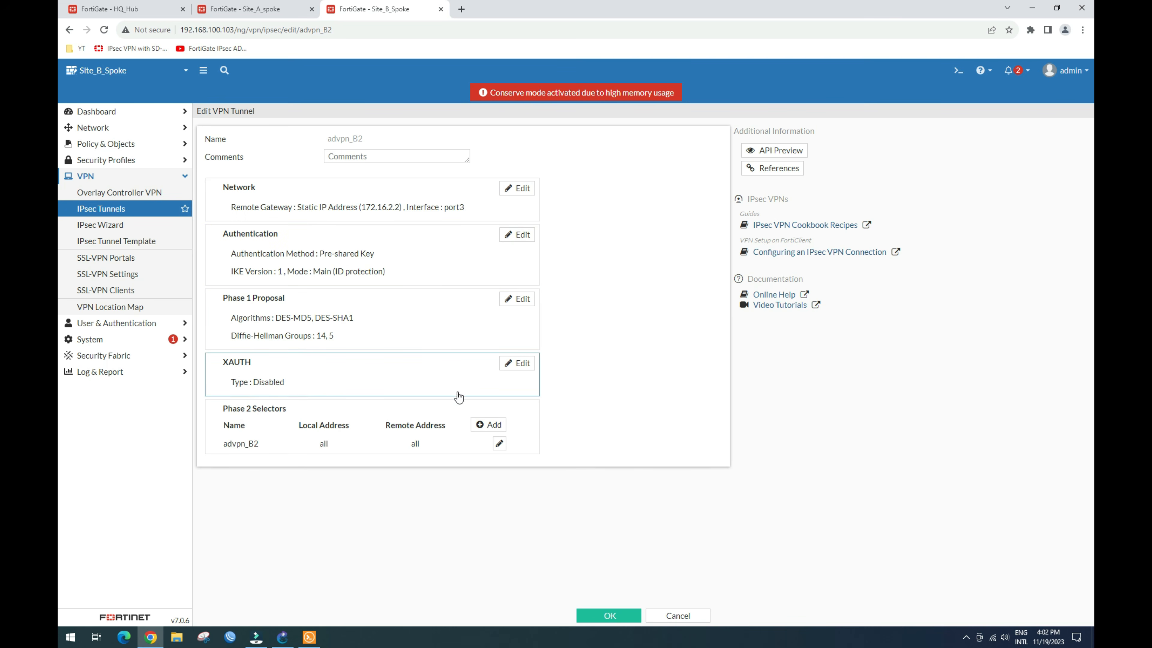
Step: Clear the advpn_B2 Phase 2 comment, enable auto-negotiate, and save the tunnel
left_click(499, 444)
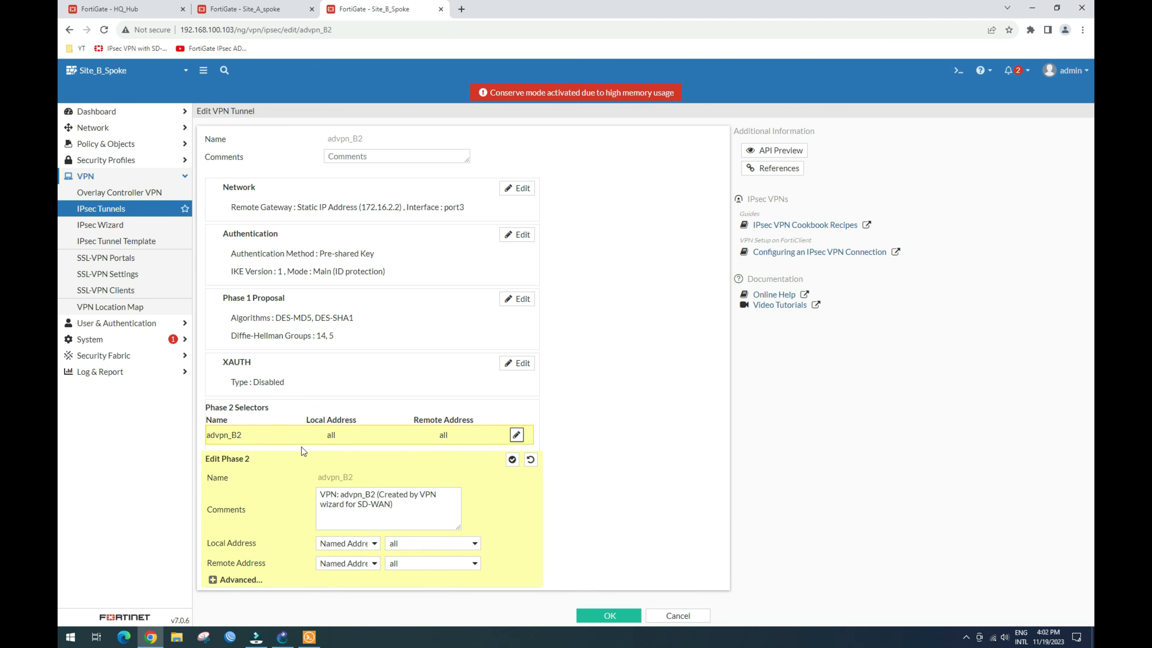
left_click(379, 498)
key("ctrl+a")
key("BackSpace")
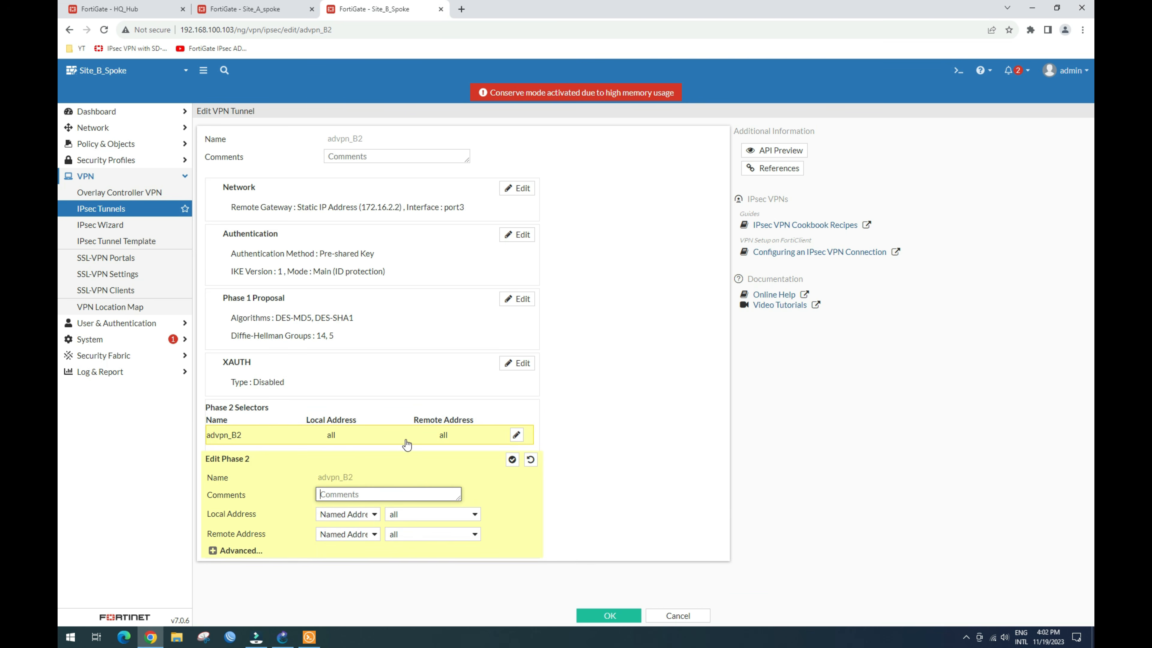
left_click(218, 553)
scroll(255, 499, "down", 5)
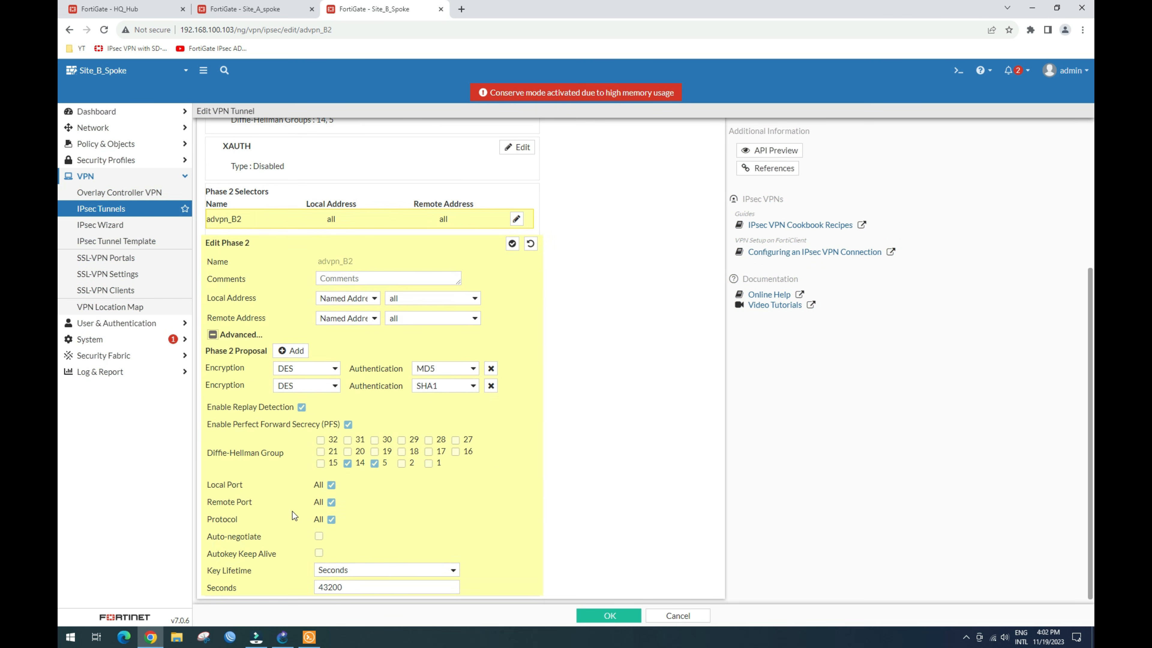
left_click(319, 532)
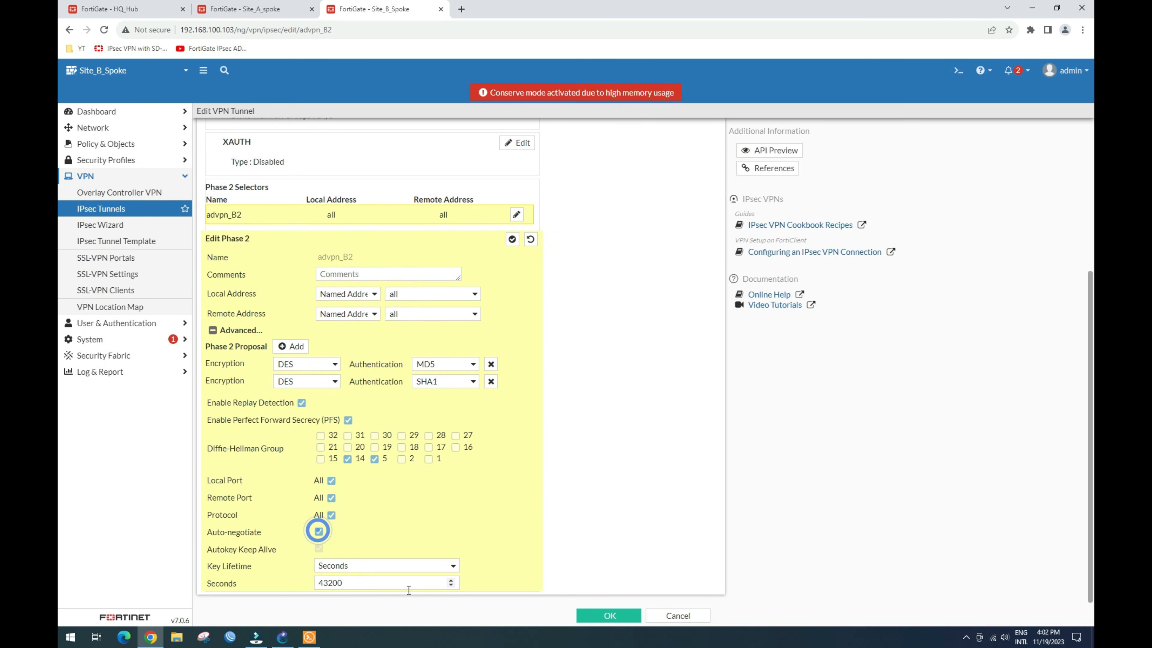
left_click(597, 614)
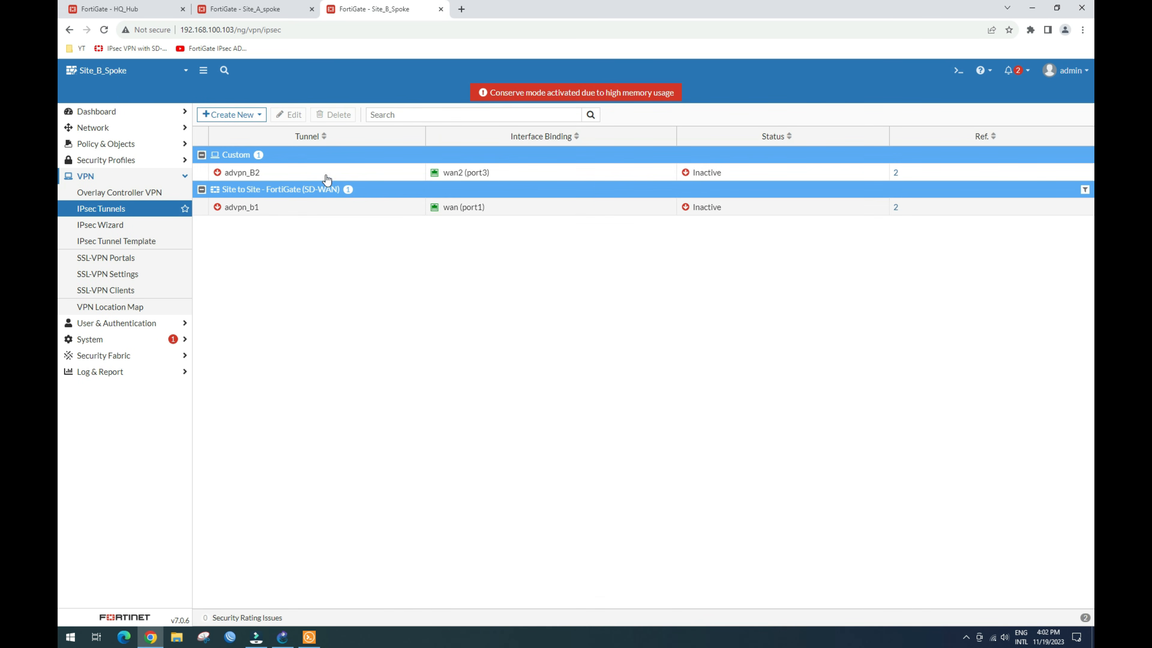
Step: Convert advpn_b1 to a custom tunnel and delete its comment
left_click(287, 205)
left_click(285, 116)
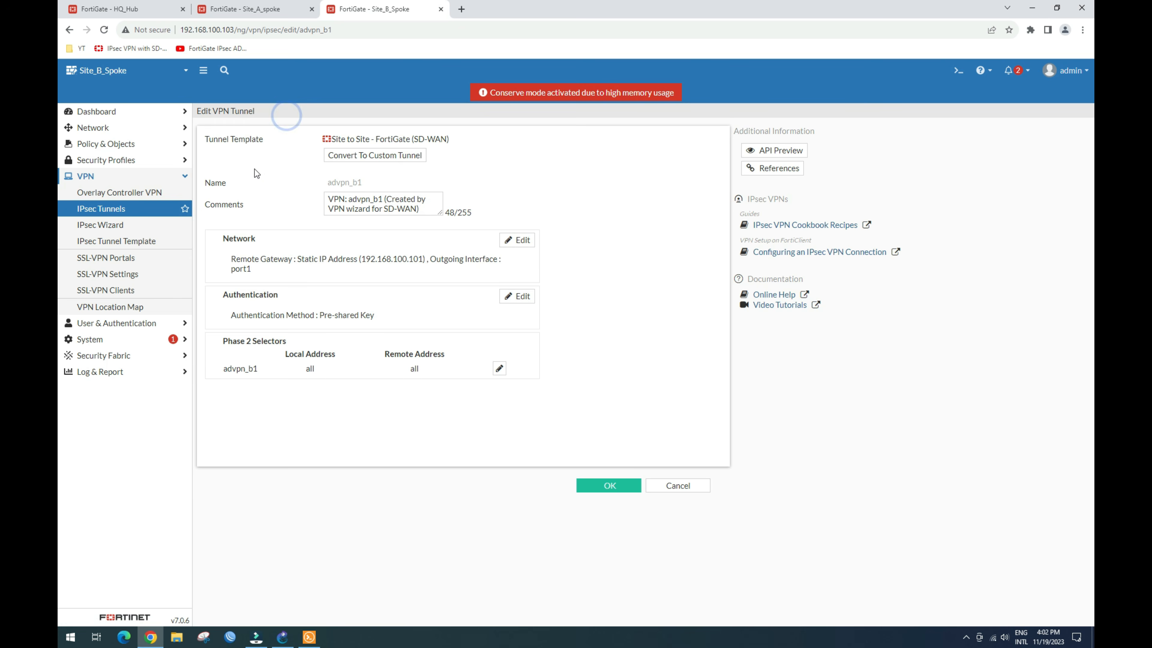
left_click(390, 157)
left_click_drag(419, 165, 276, 149)
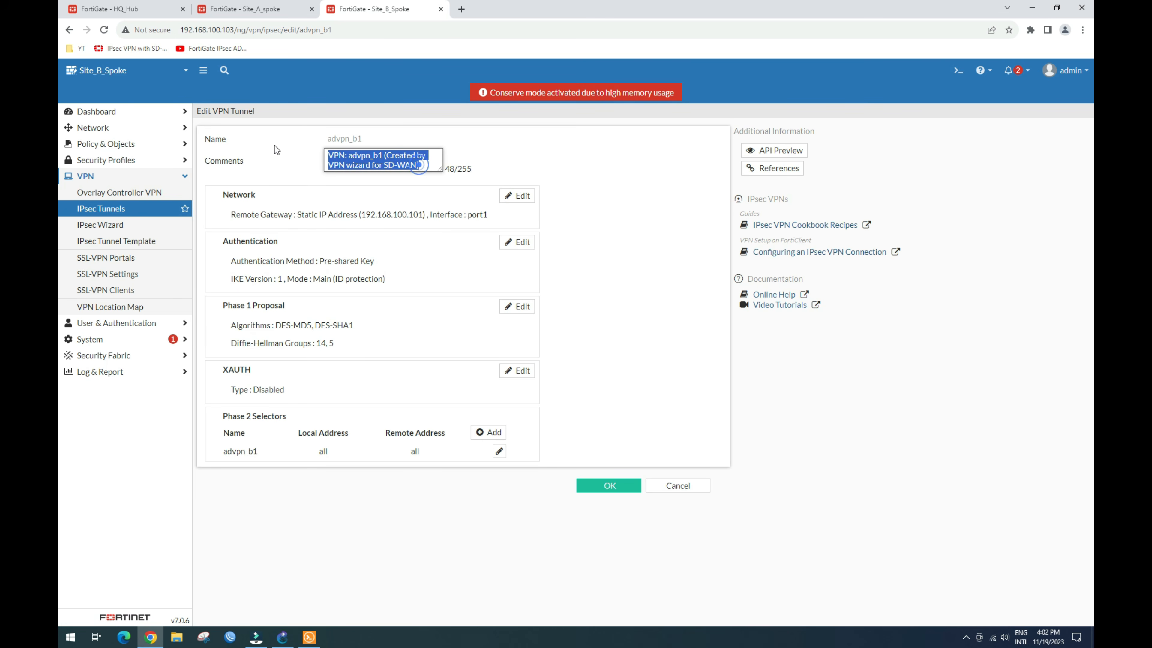
key("BackSpace")
Step: Set advpn_b1's DPD to On Idle at 5 s, Add route off, auto discovery receiver and device creation on
left_click(517, 188)
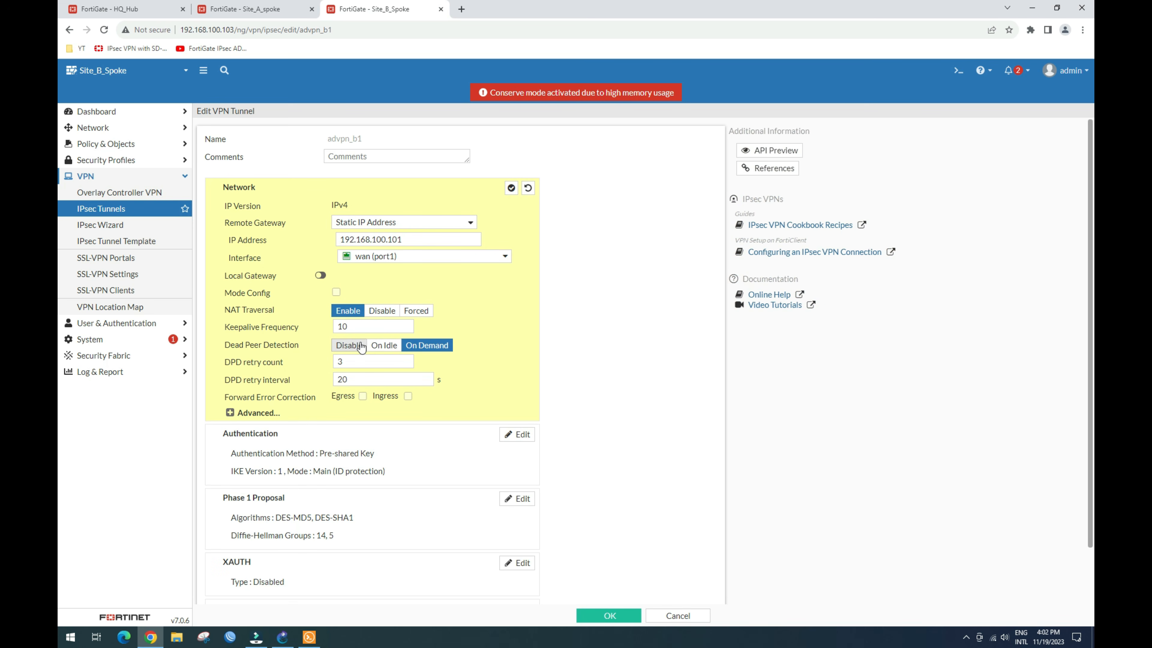
left_click_drag(353, 379, 285, 383)
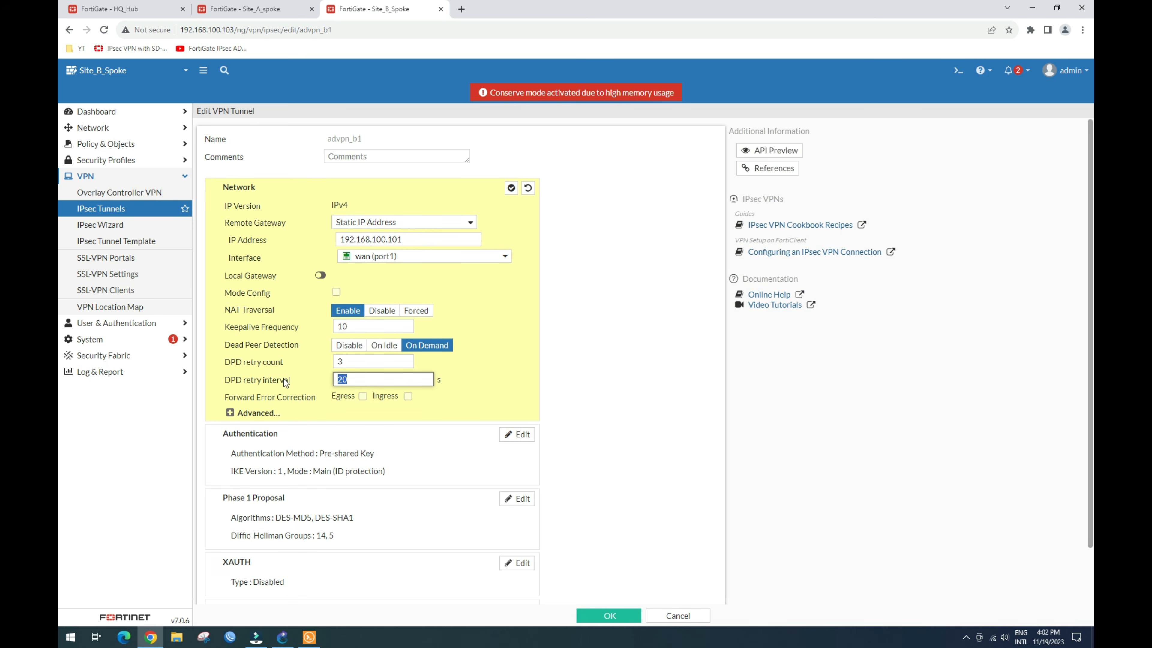
left_click(381, 350)
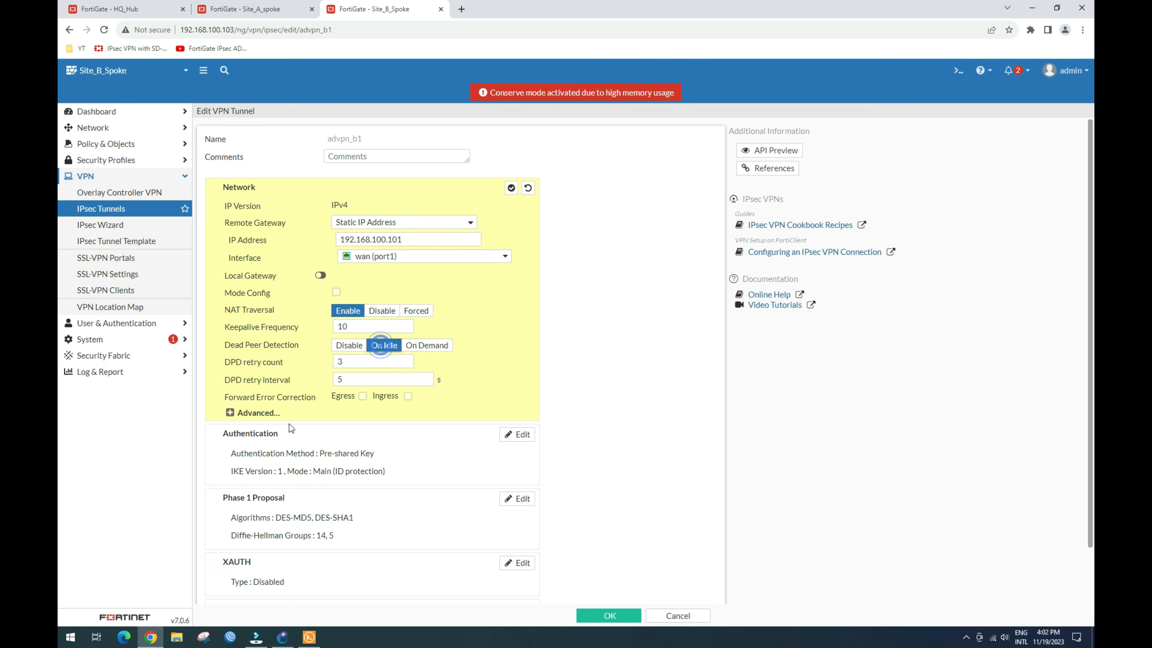
left_click(250, 413)
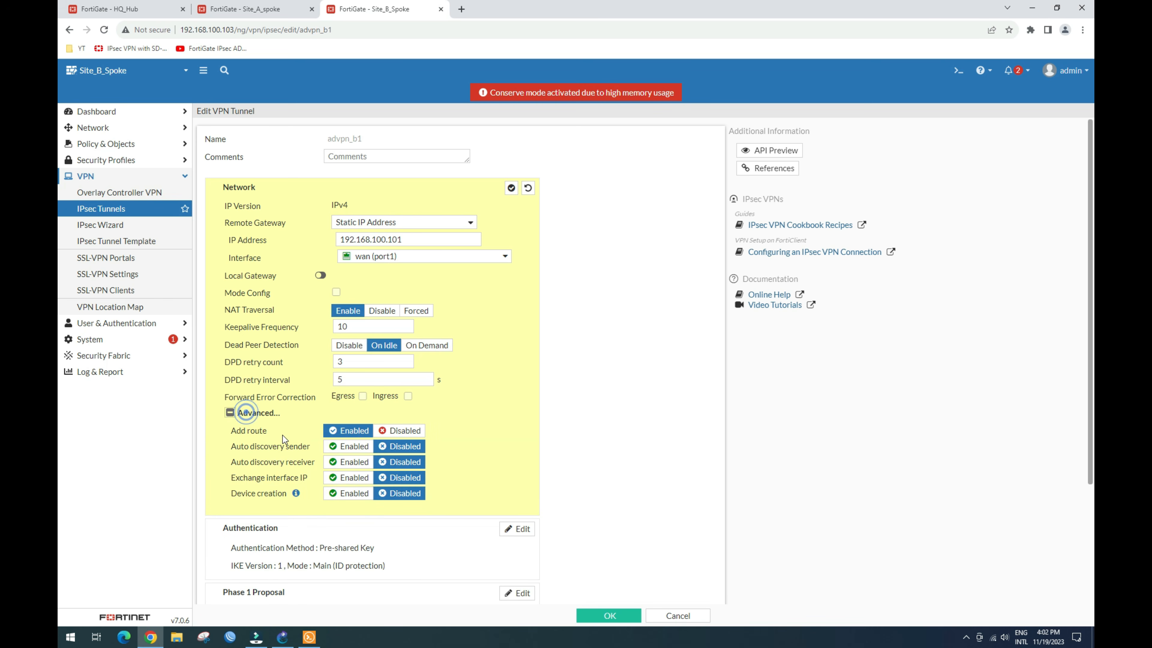
left_click(393, 430)
left_click(348, 463)
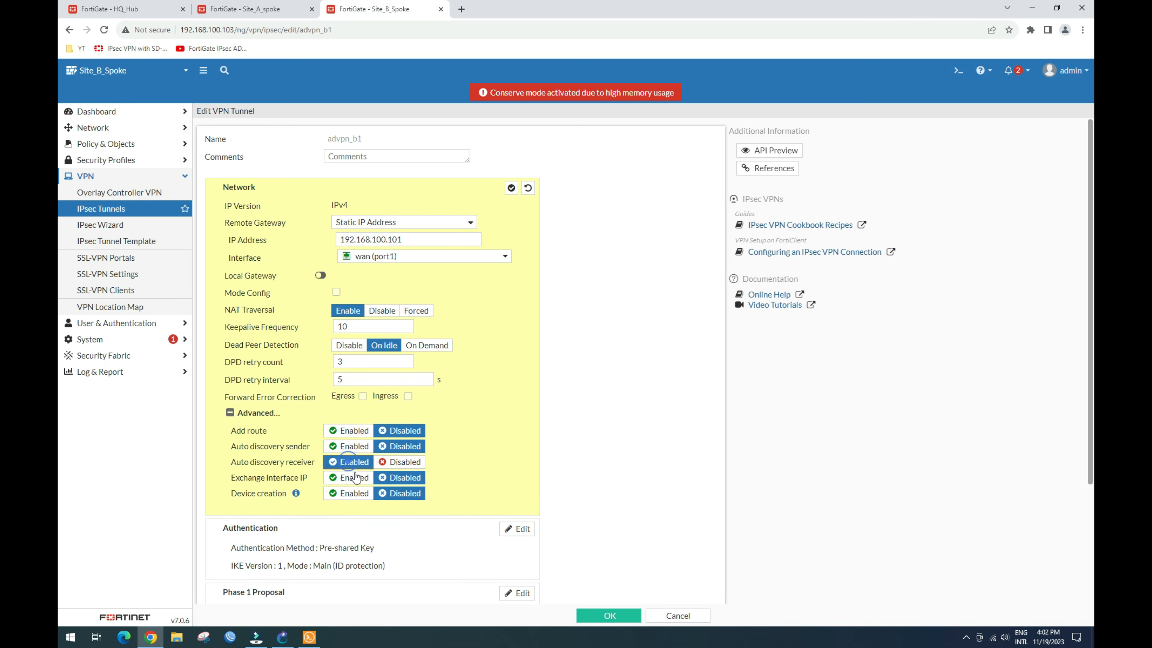
left_click(350, 493)
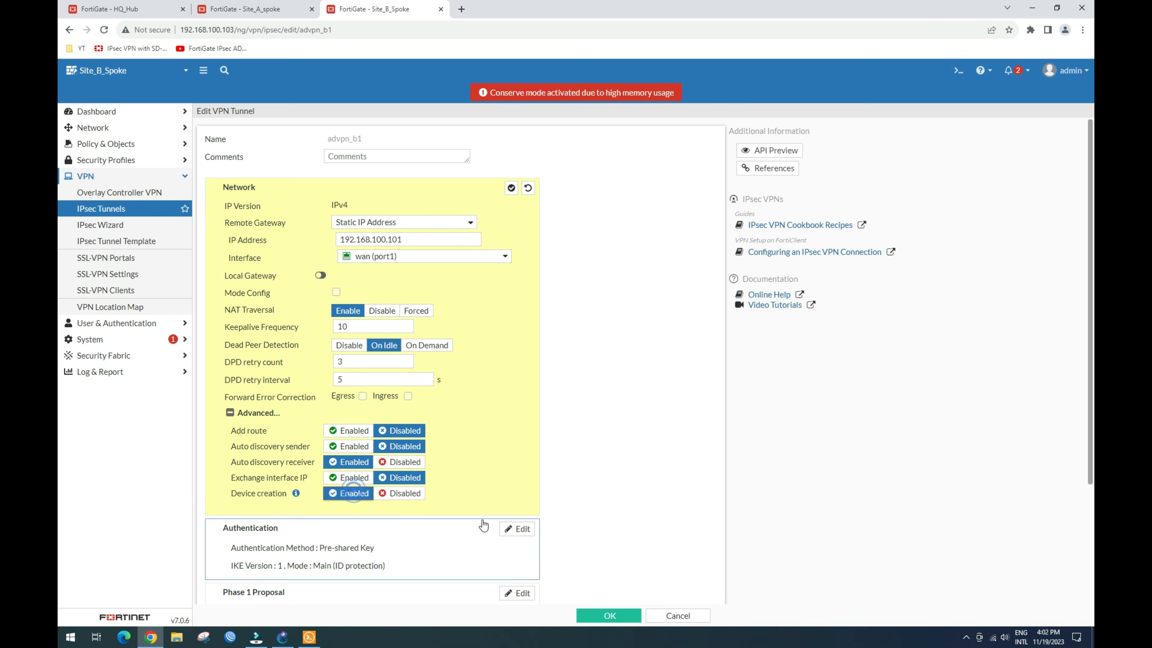
left_click(511, 187)
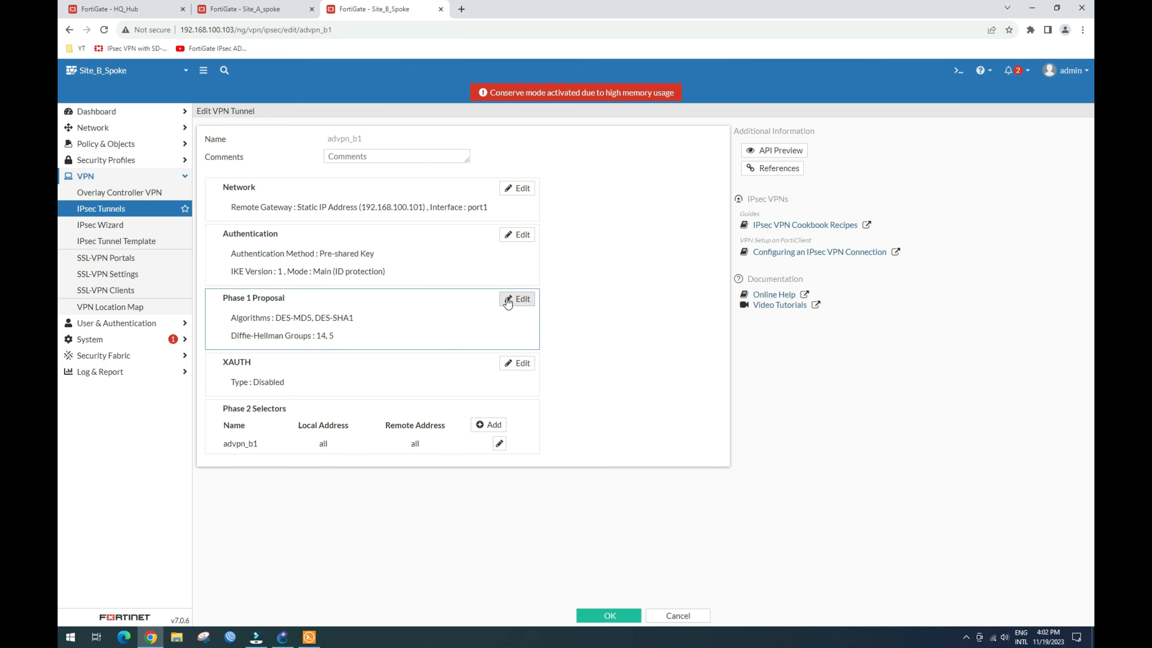
Step: Delete advpn_b1's Phase 2 comment, check the advanced settings, and save the tunnel
left_click(517, 299)
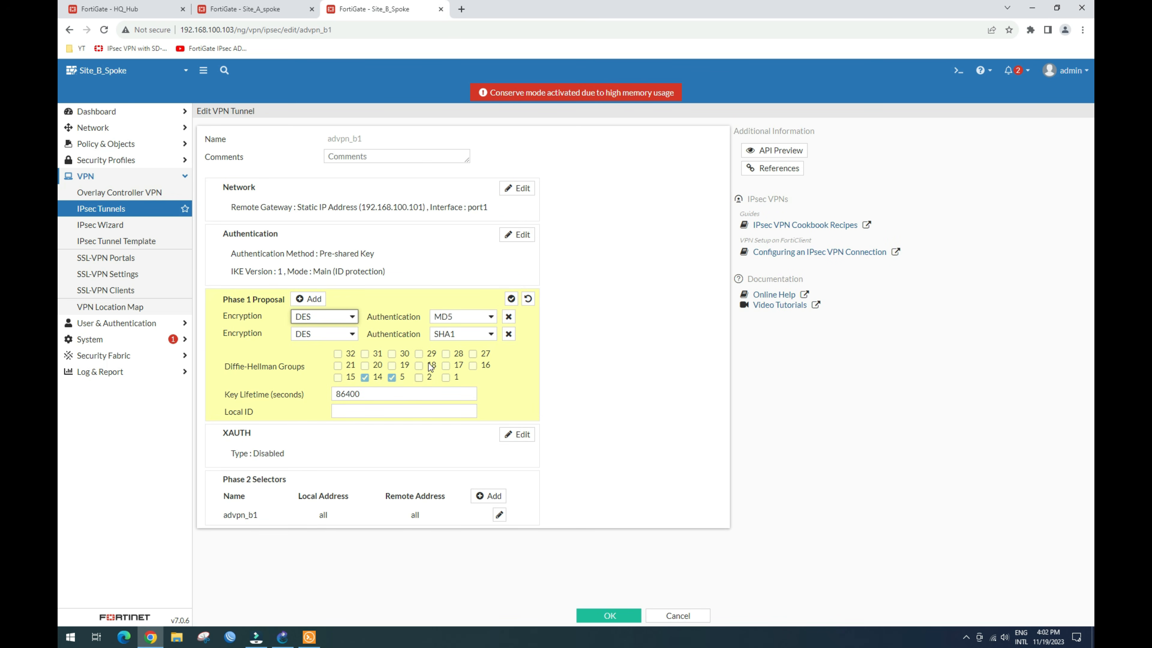
left_click(511, 299)
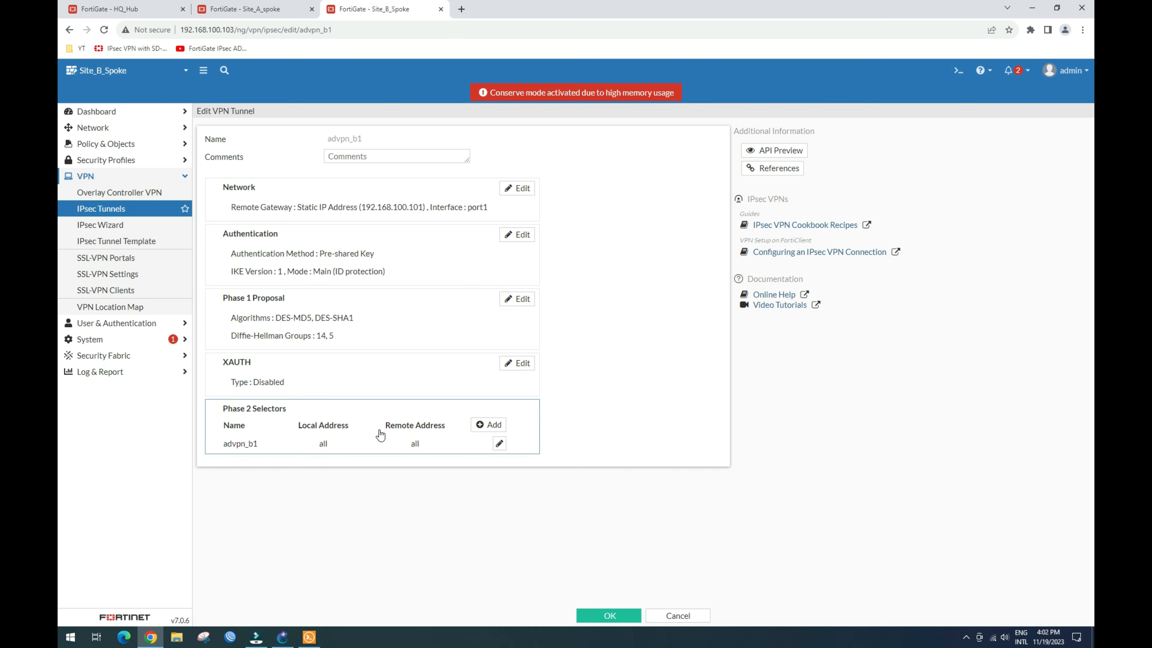
left_click(497, 444)
left_click(410, 510)
triple_click(410, 510)
key("BackSpace")
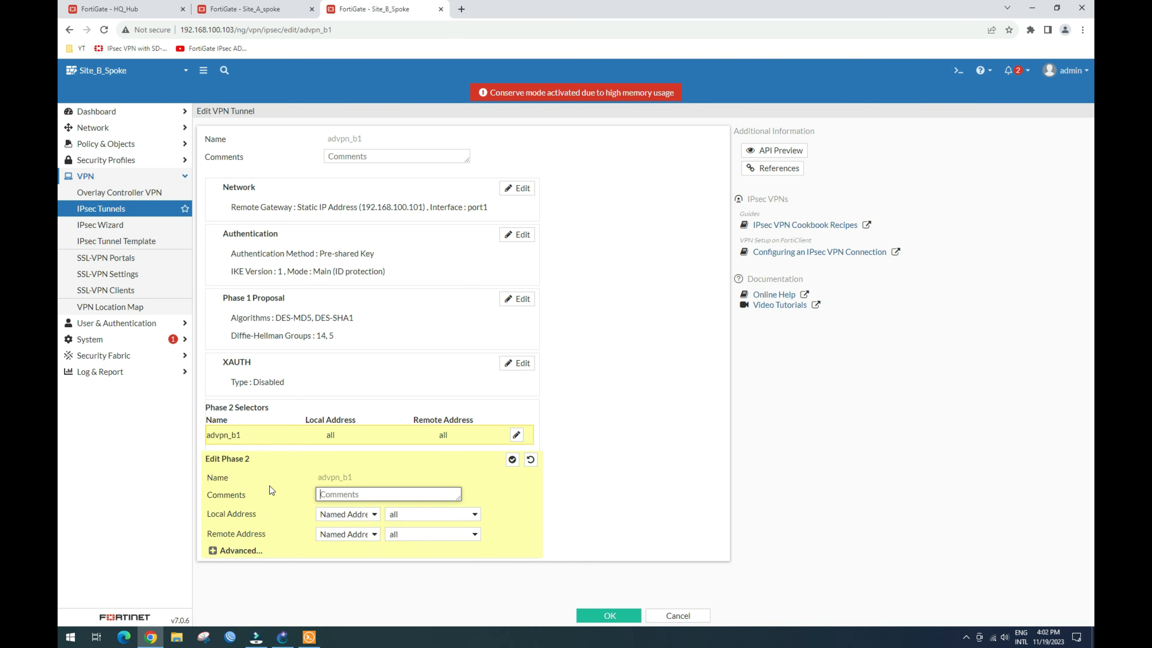
left_click(240, 551)
scroll(278, 542, "down", 5)
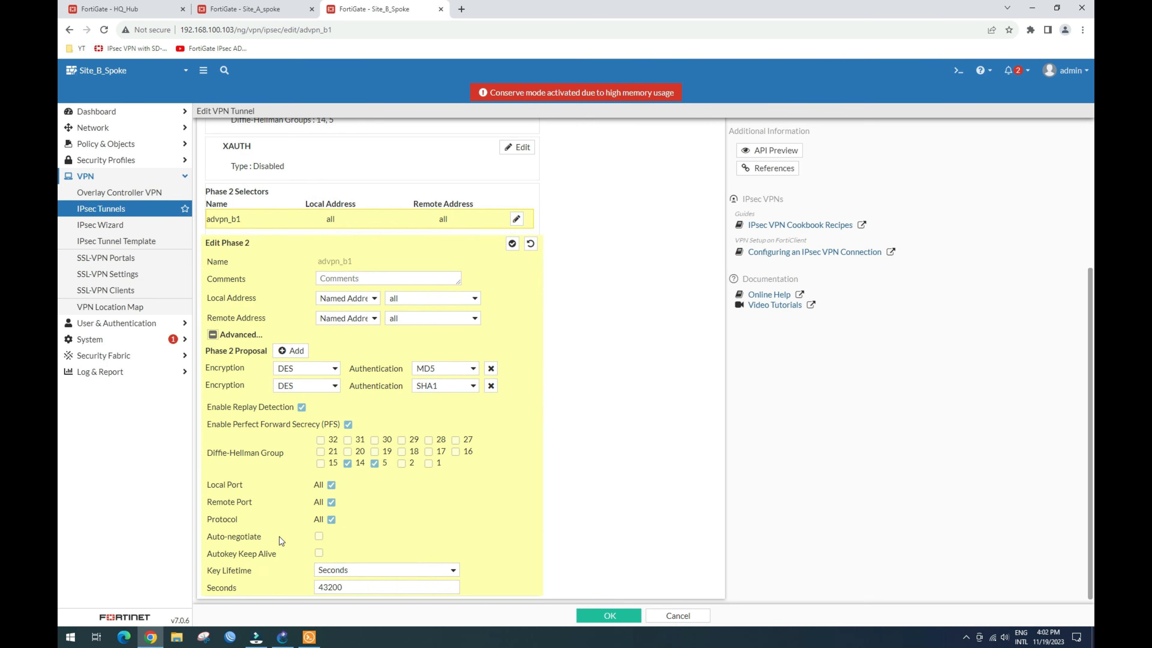
scroll(302, 458, "down", 1)
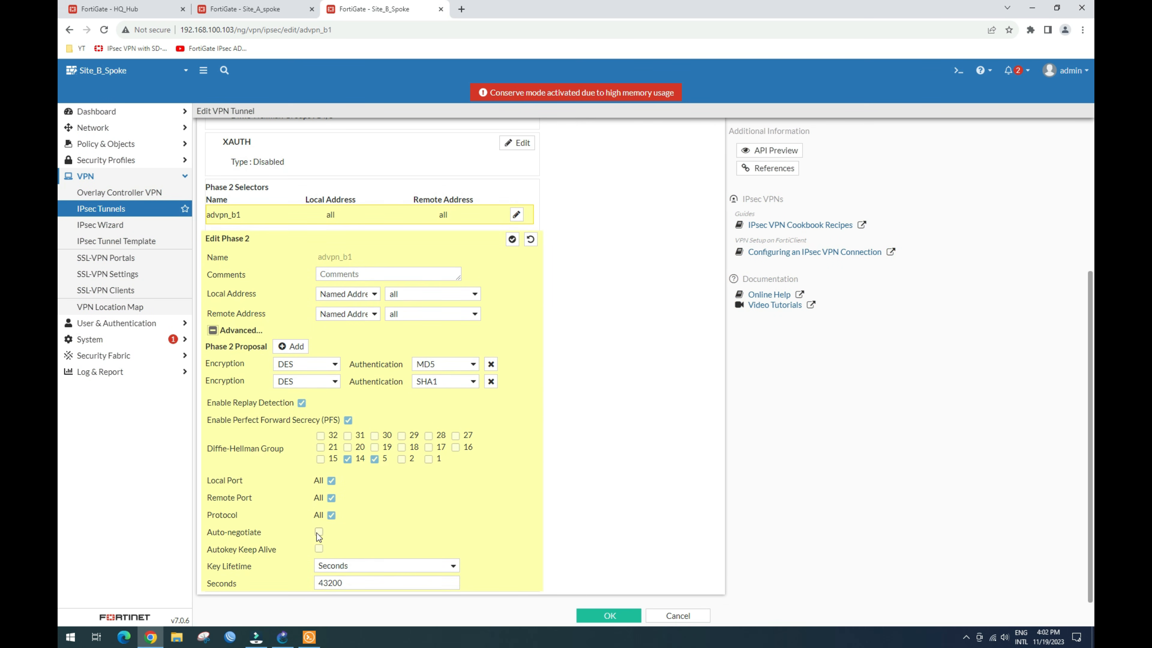
left_click(606, 615)
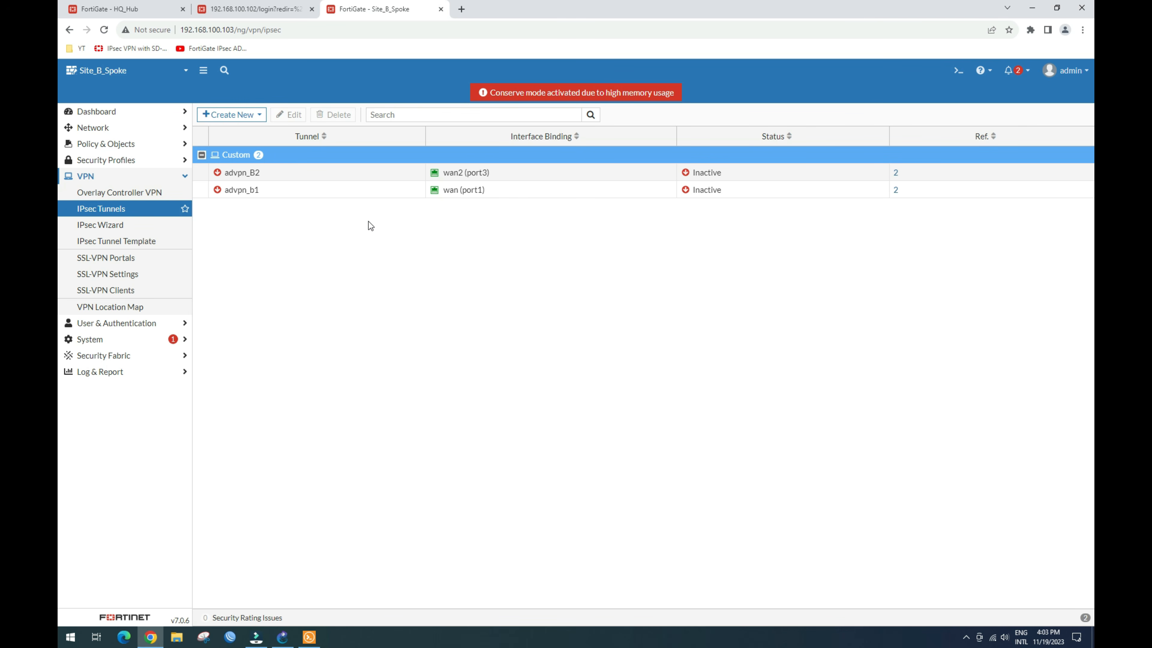
Step: Refresh Site_B_Spoke's IPsec tunnel list twice to check advpn_b1 and advpn_B2 status
left_click(99, 226)
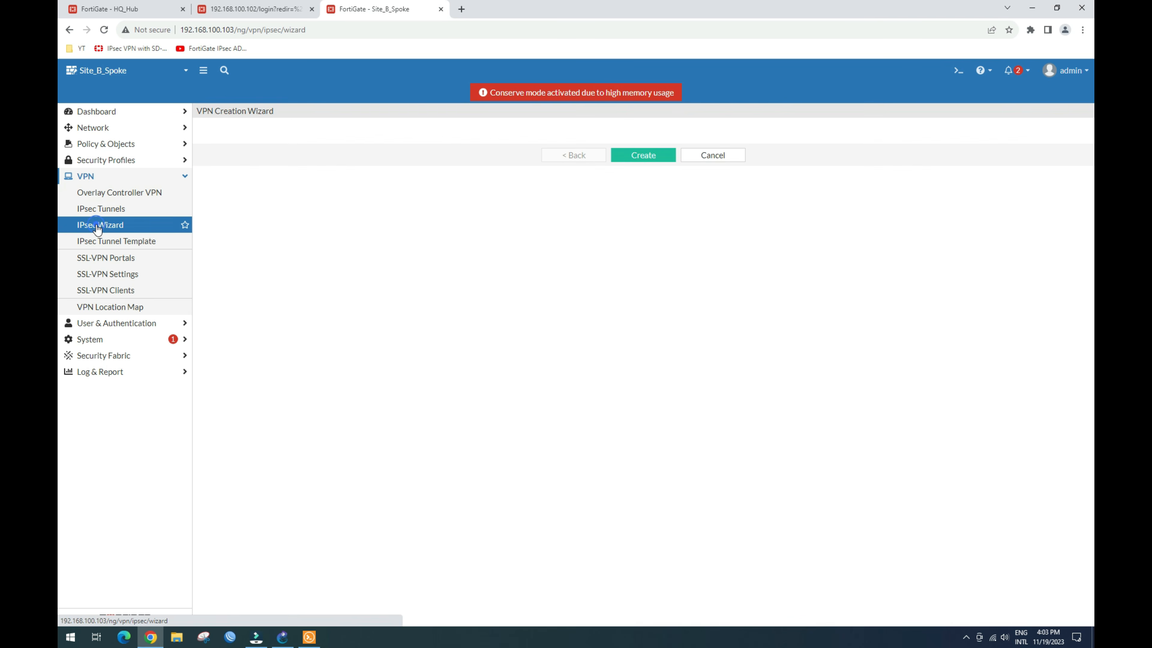
left_click(103, 212)
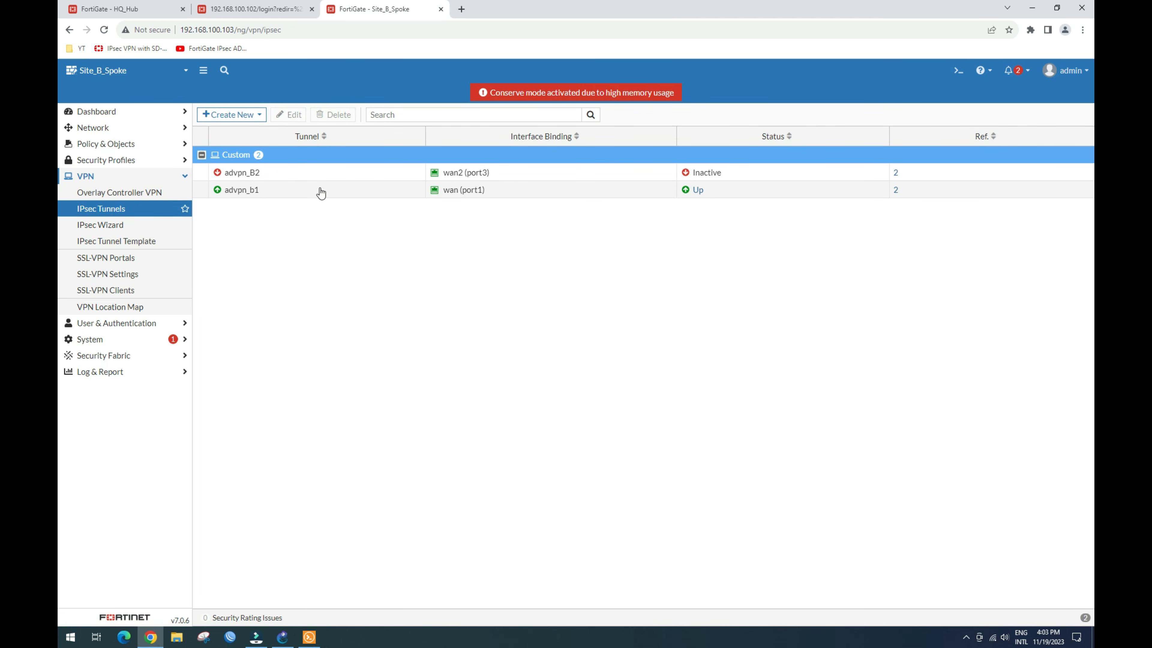
left_click(318, 176)
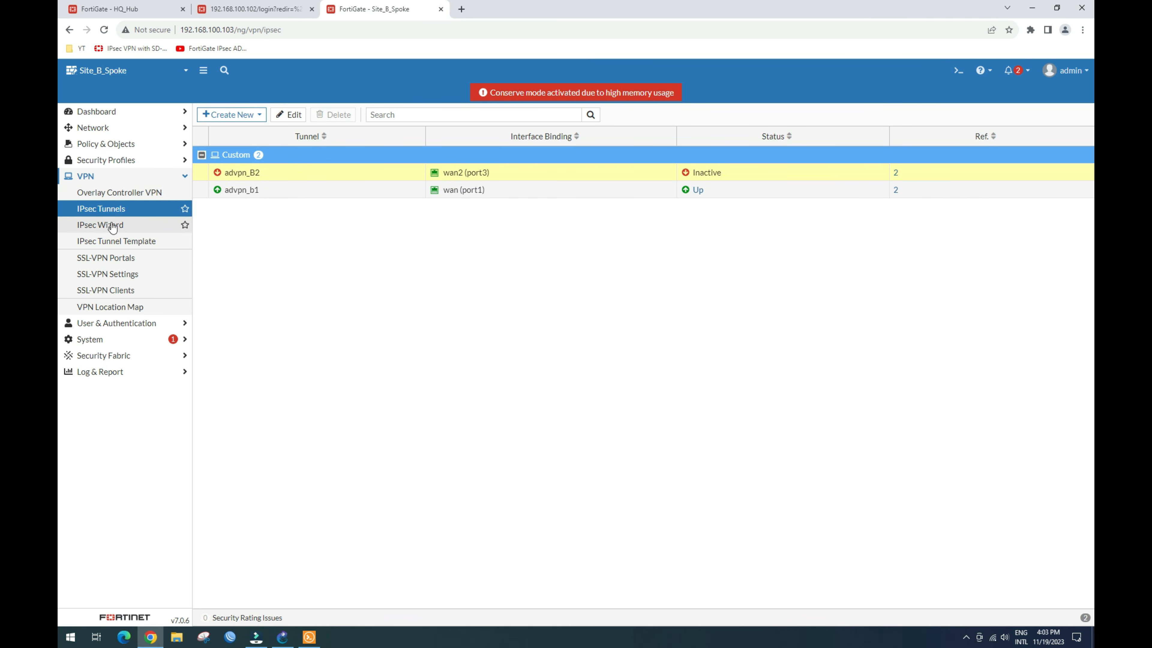
left_click(103, 225)
left_click(112, 210)
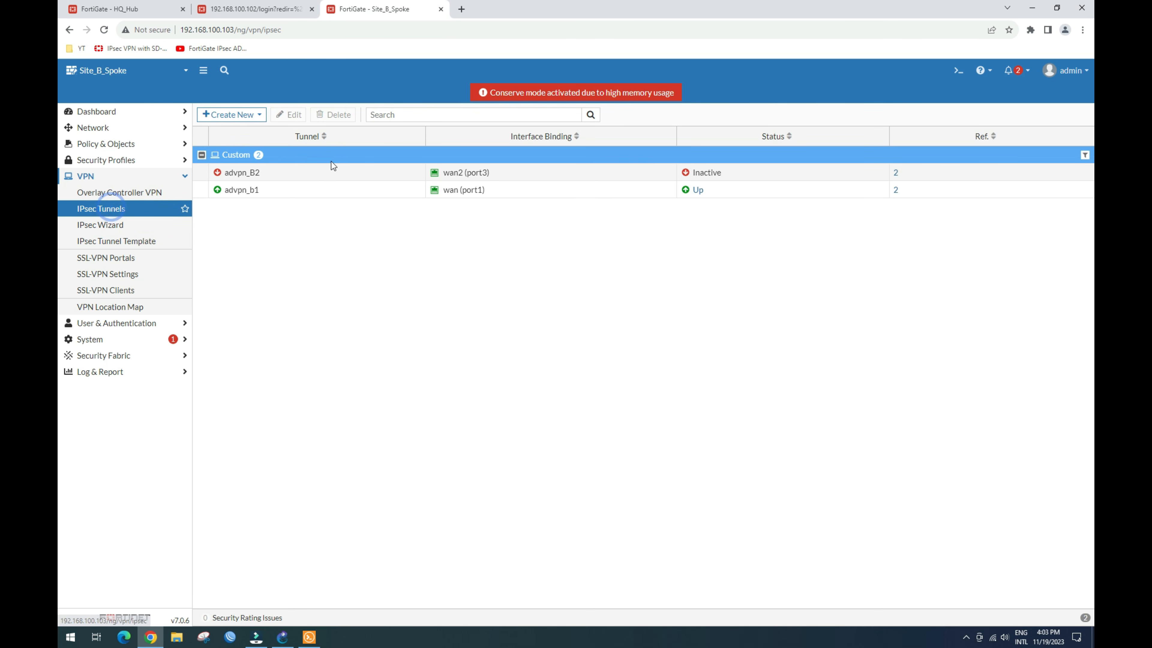
left_click(327, 176)
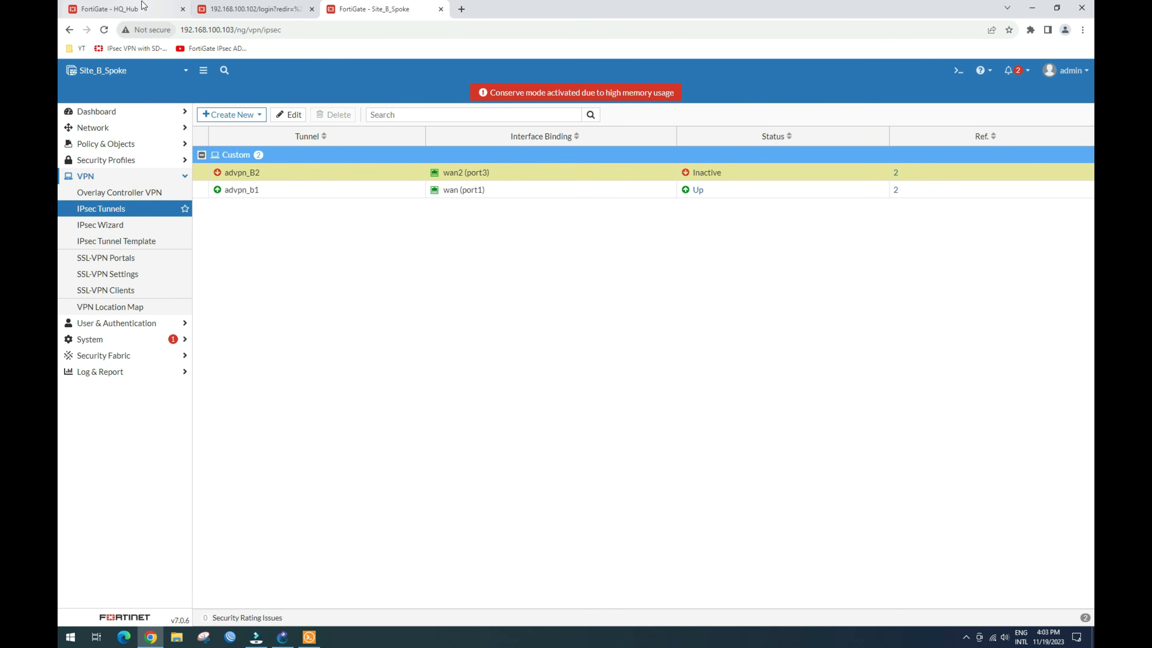
Step: Sign back in to HQ_Hub with the admin username and password
type("admin")
key("Tab")
type("•••••")
key("Return")
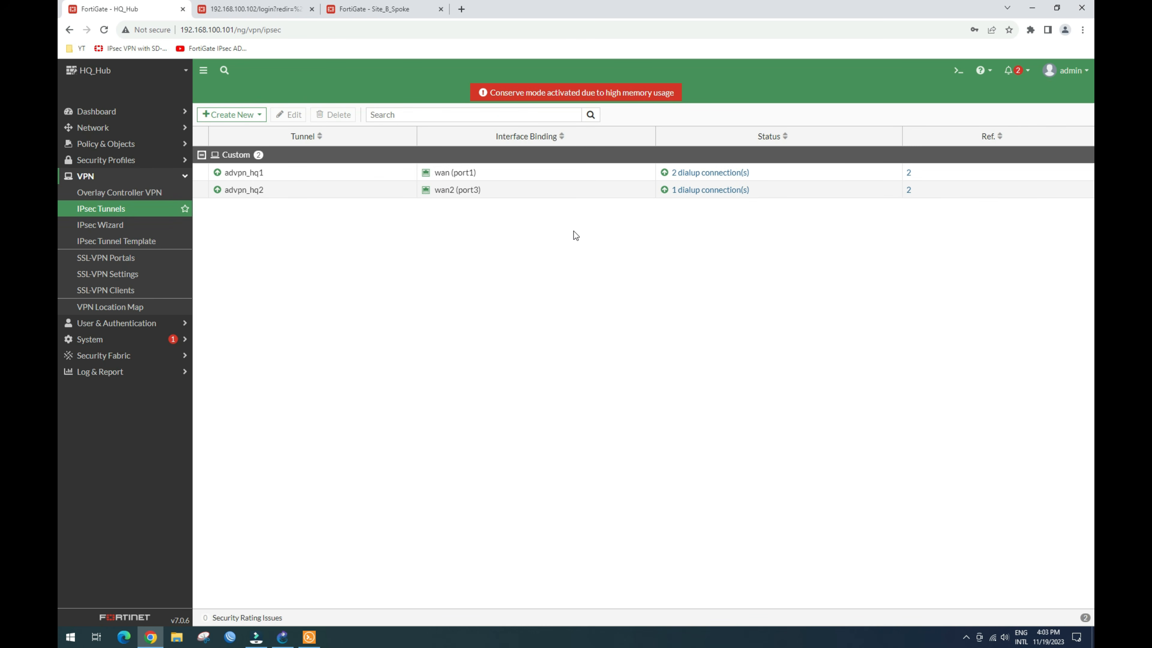
Step: Inspect hub tunnels advpn_hq1 and advpn_hq2, then return to the Site_B_Spoke tab
left_click(352, 187)
left_click(363, 177)
left_click(360, 193)
left_click(364, 173)
left_click(361, 189)
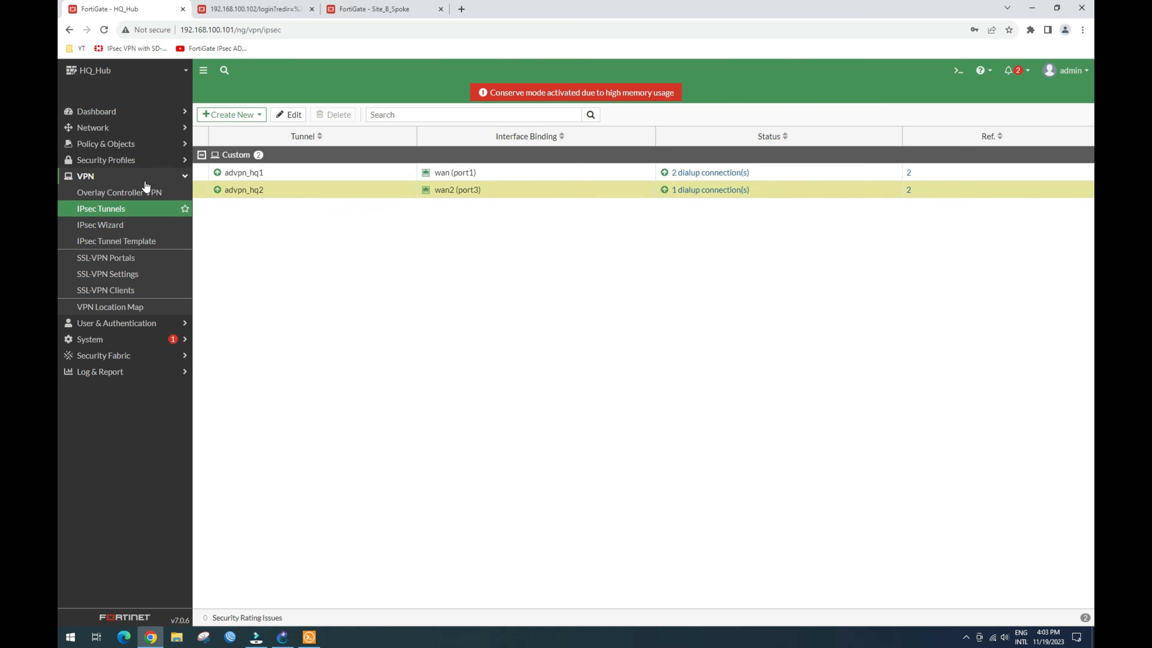
left_click(269, 10)
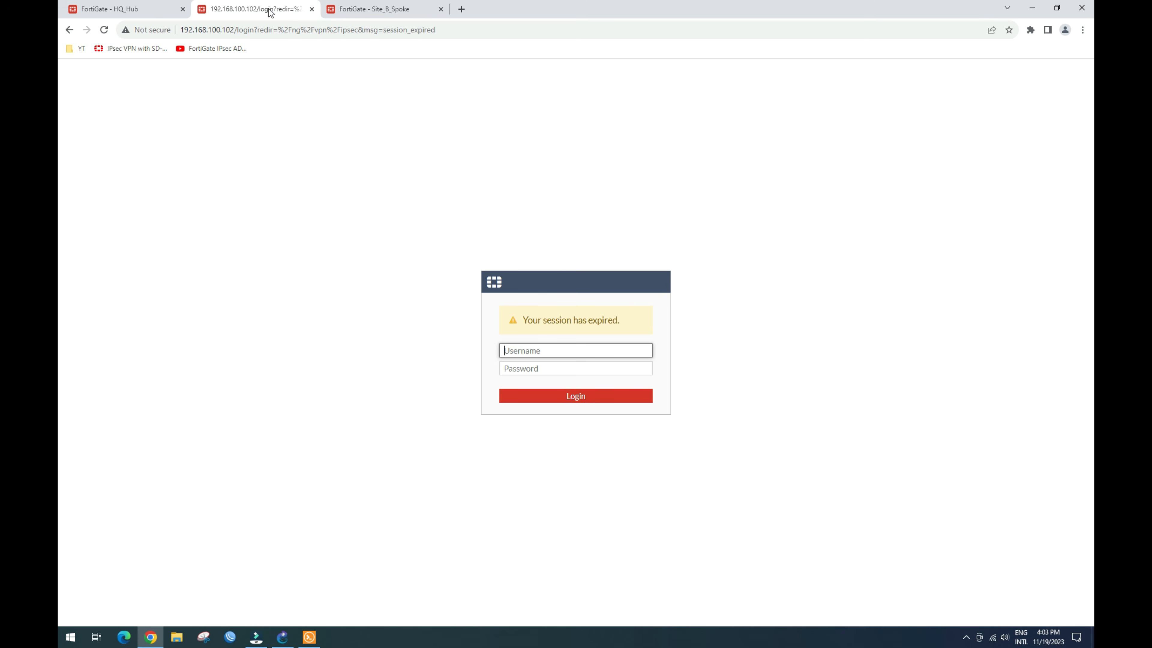
left_click(378, 10)
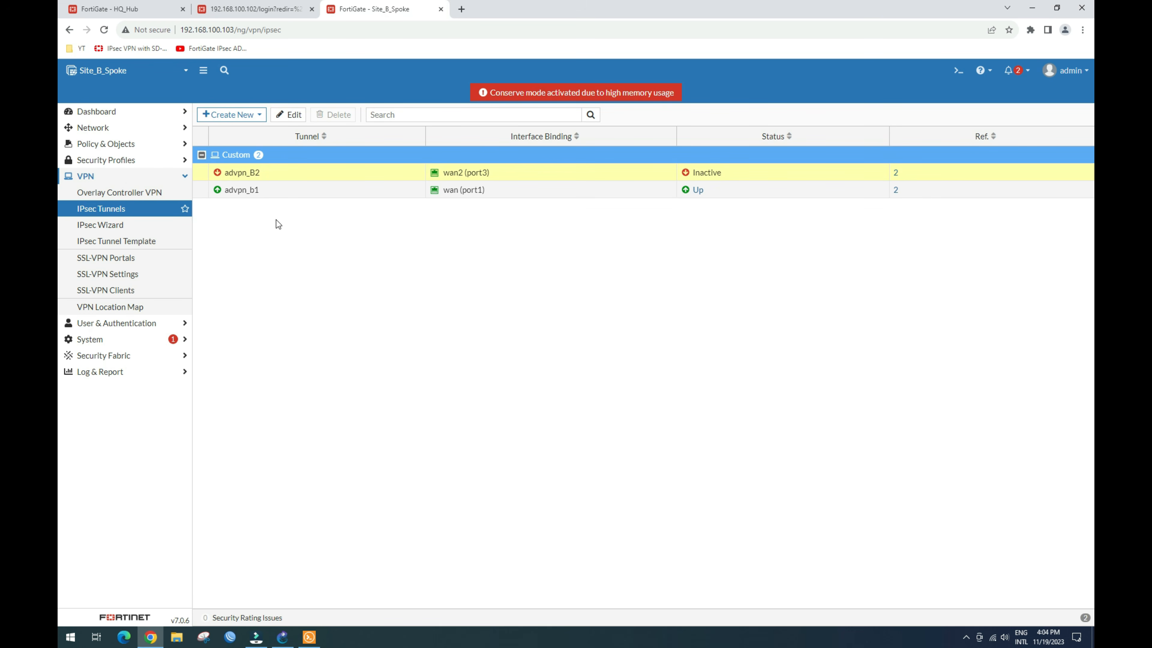
Step: Check Site_B_Spoke's Interfaces list for tunnels under wan2 (port3) and wan (port1), then return to HQ_Hub
left_click(147, 126)
left_click(127, 146)
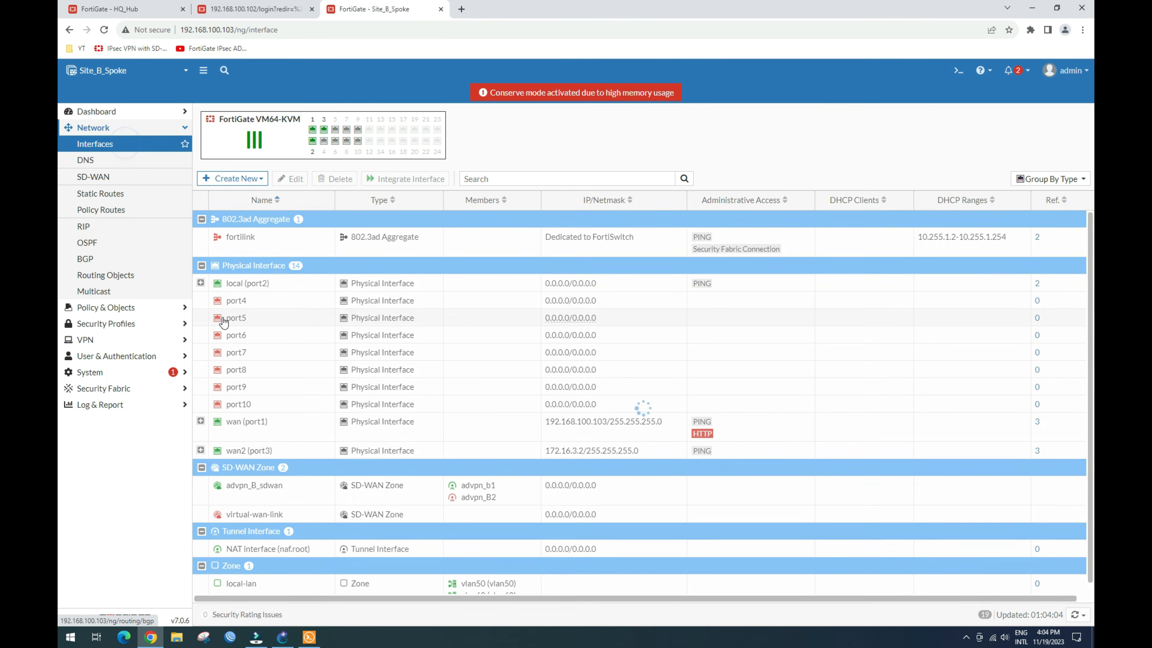
left_click(200, 450)
mouse_move(561, 454)
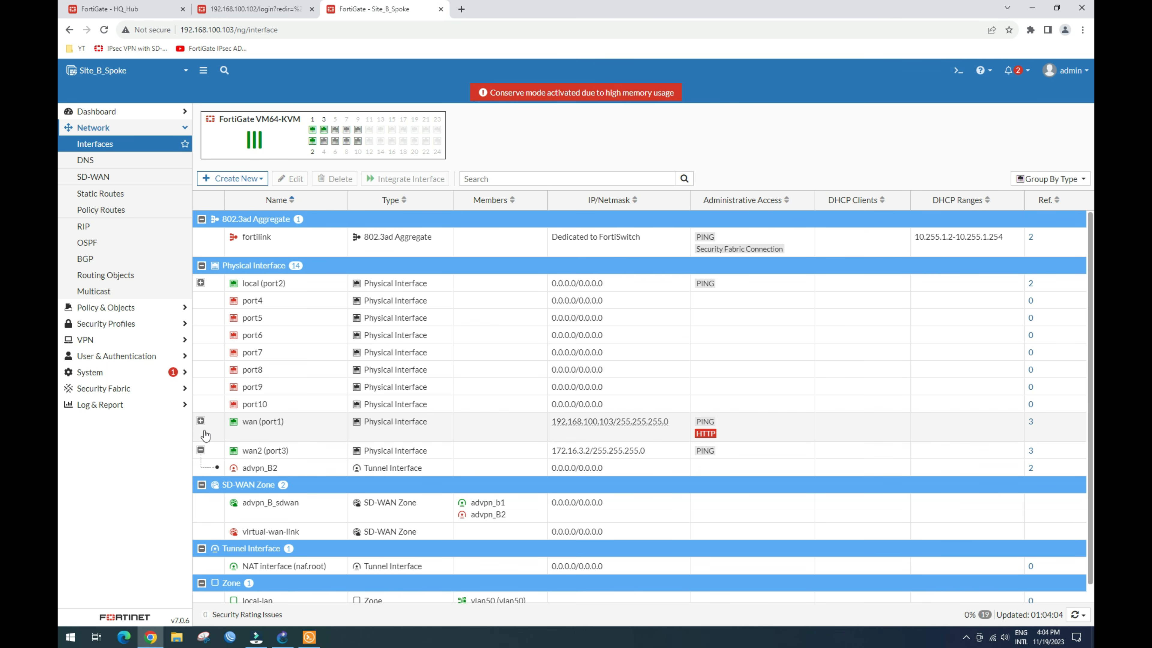
left_click(200, 422)
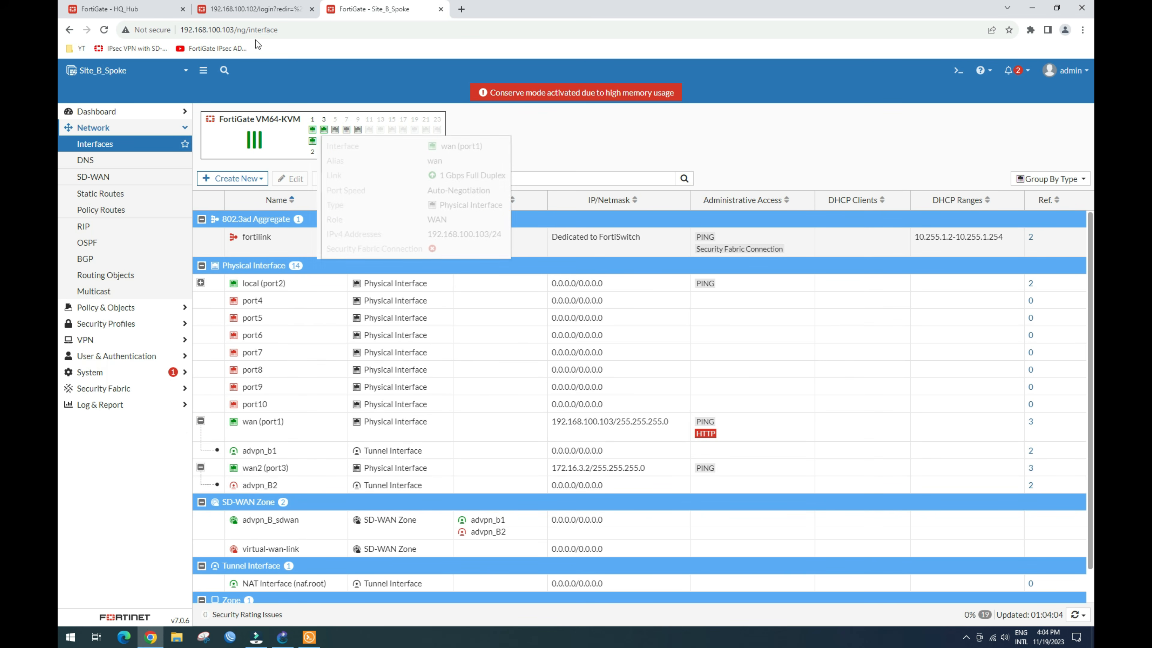
left_click(252, 10)
left_click(115, 10)
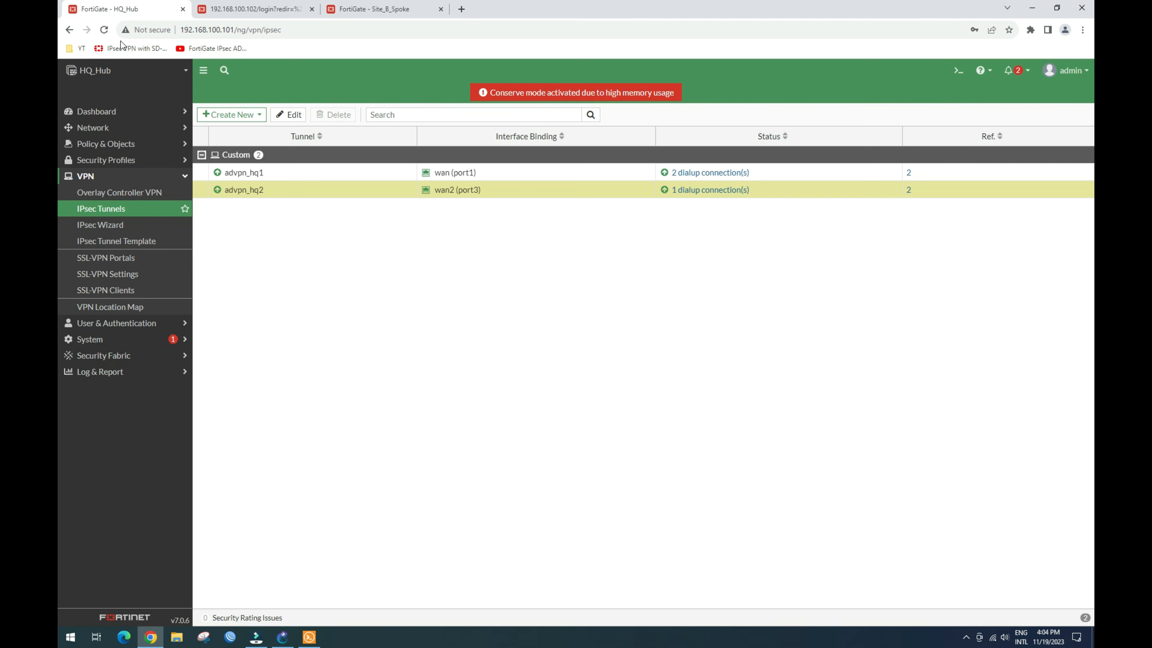
Step: View HQ_Hub's tunnel interfaces under wan (port1) and wan2 (port3), then switch to the 192.168.100.102 tab
left_click(121, 127)
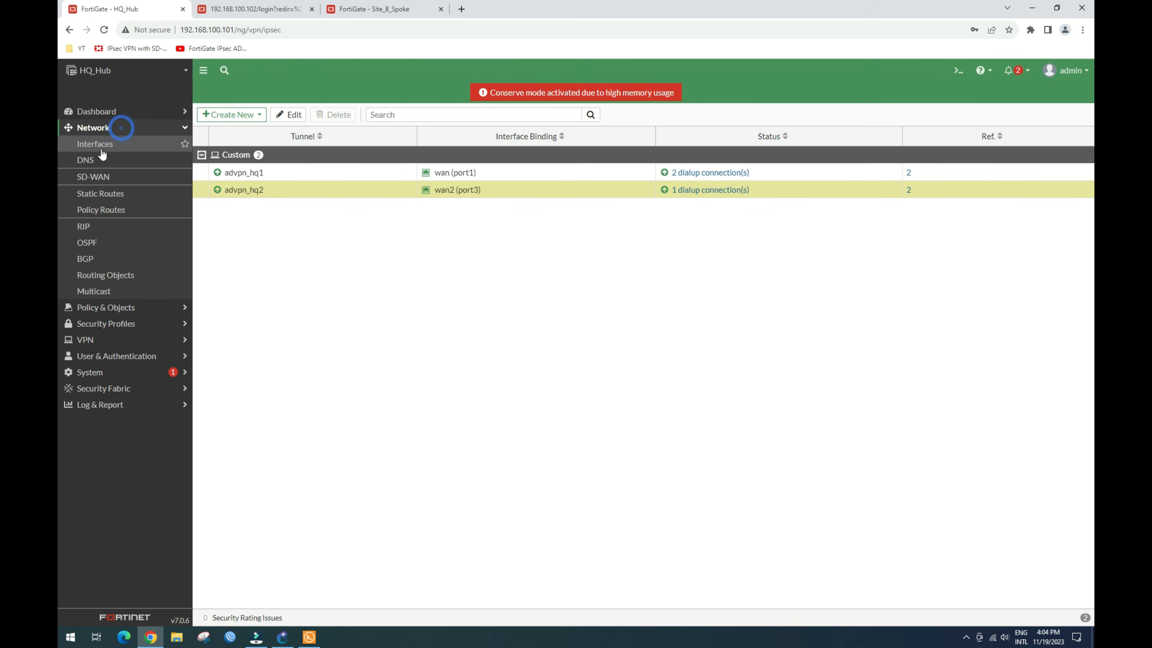
left_click(105, 144)
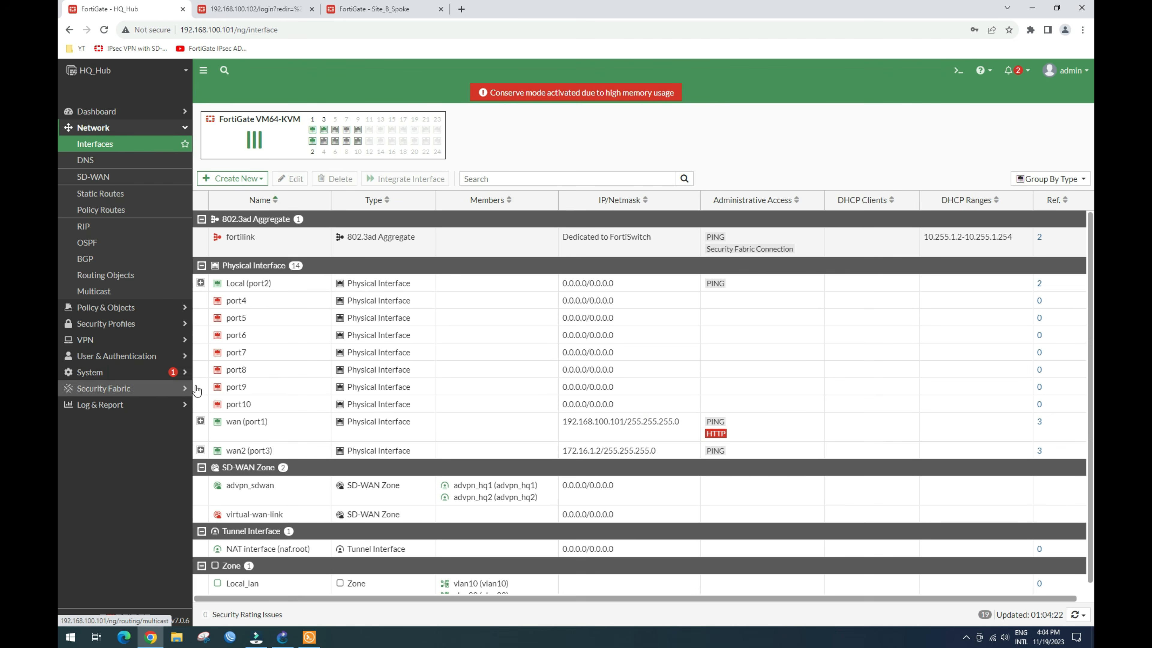
left_click(201, 422)
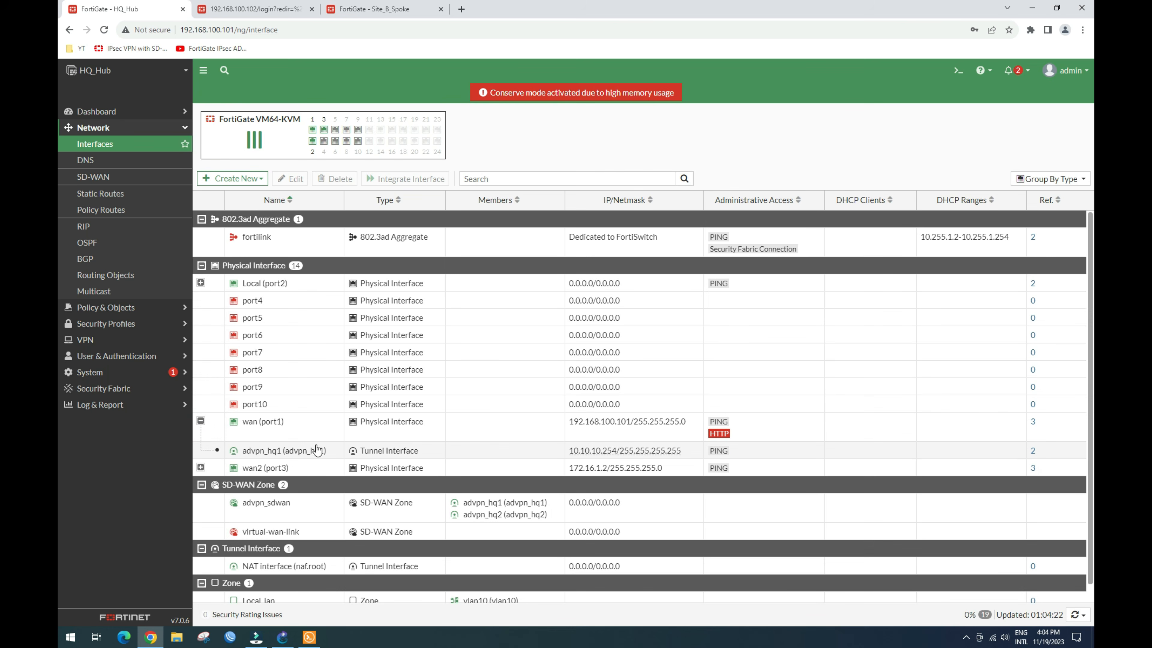
left_click(201, 467)
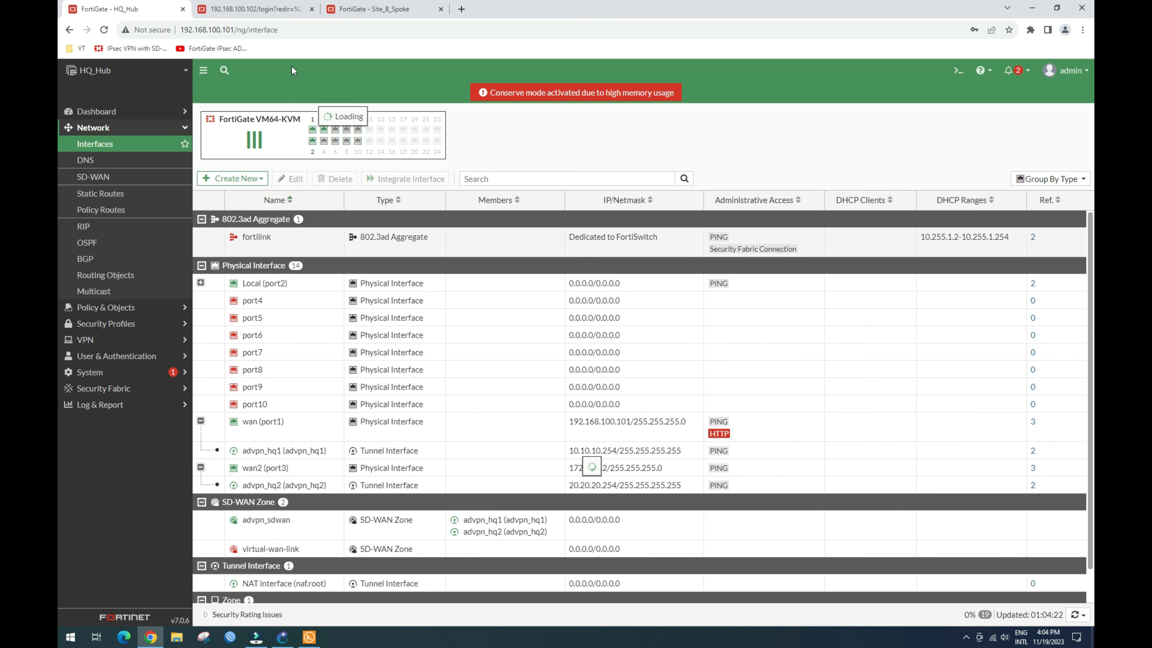
left_click(254, 9)
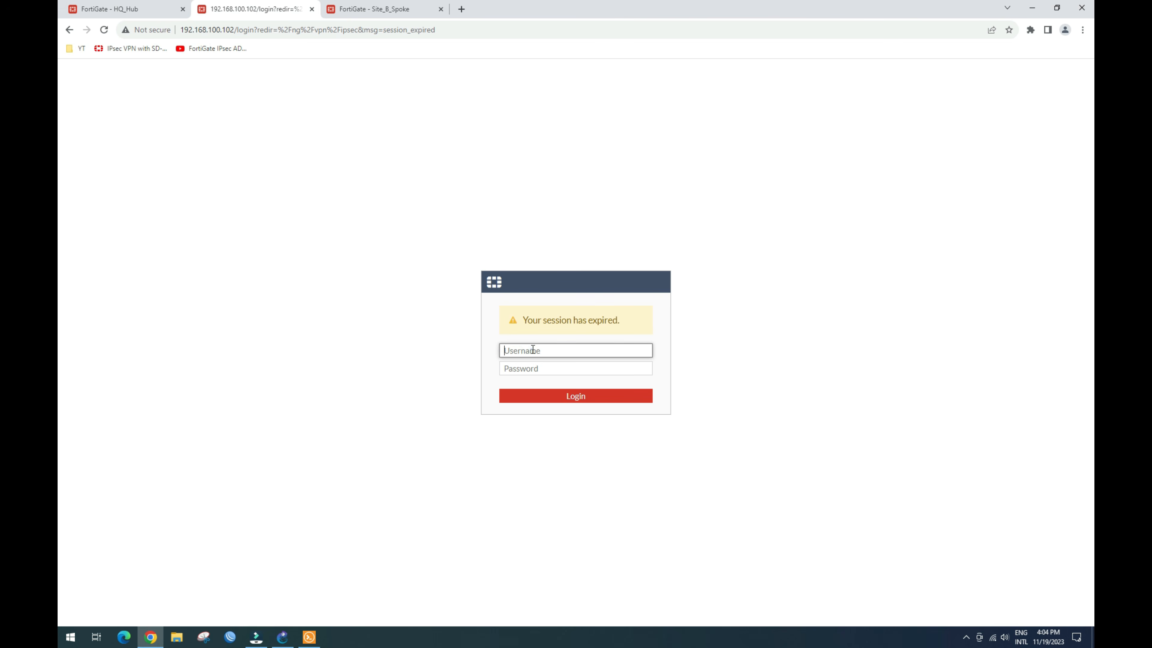
Step: Sign in to the Site_A_spoke FortiGate as admin with its password
type("admin")
key("Tab")
type("a")
key("Return")
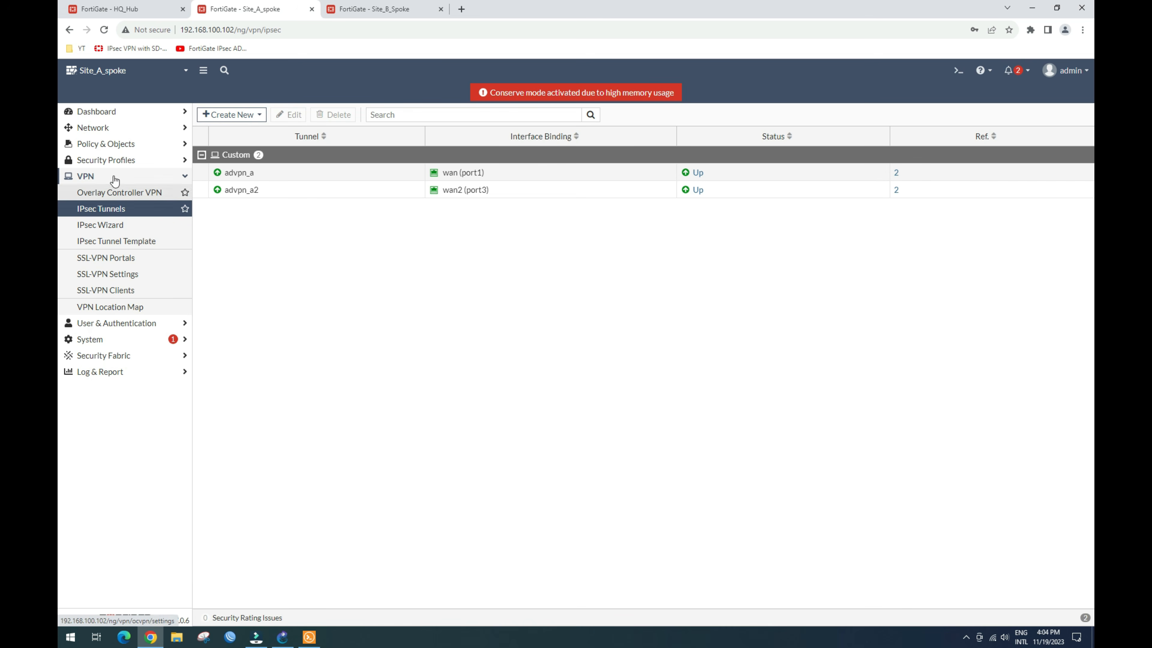
Step: List the interfaces with wan and wan2 expanded to show the unaddressed advpn_a and advpn_a2 tunnels
left_click(113, 129)
left_click(100, 144)
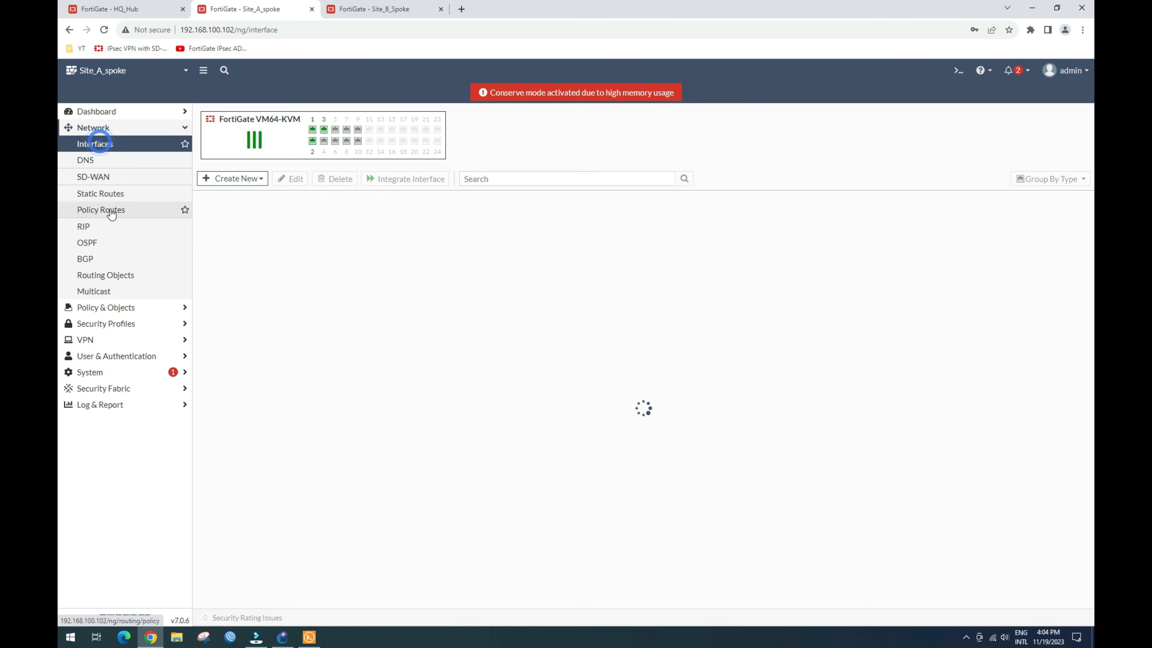
left_click(201, 421)
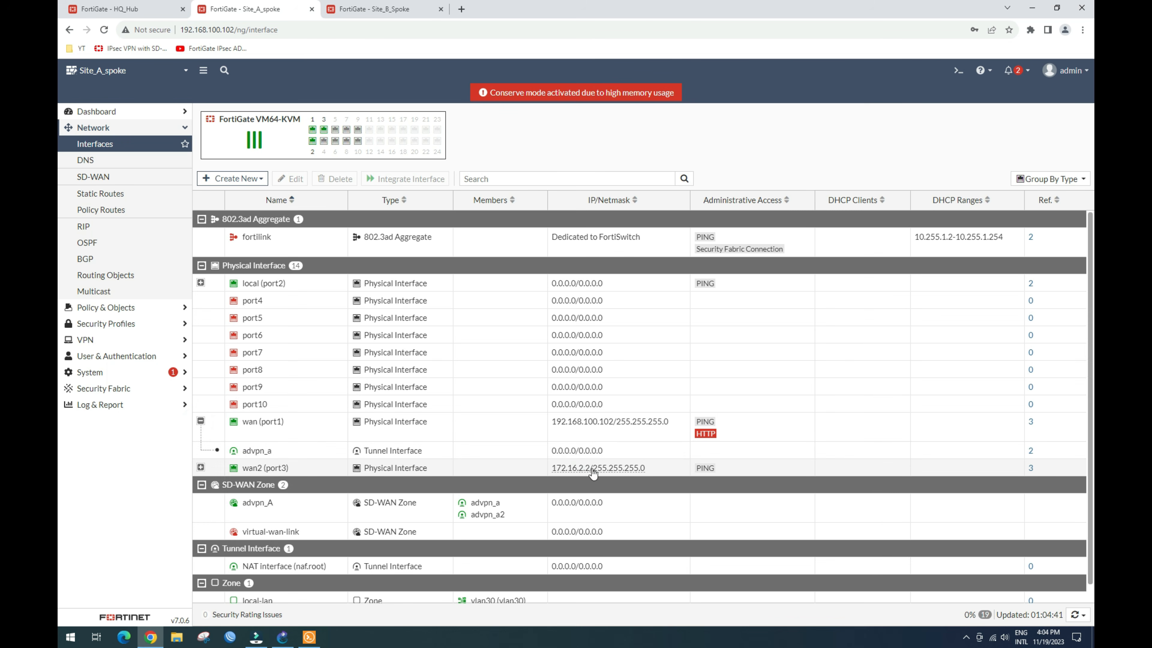
mouse_move(593, 472)
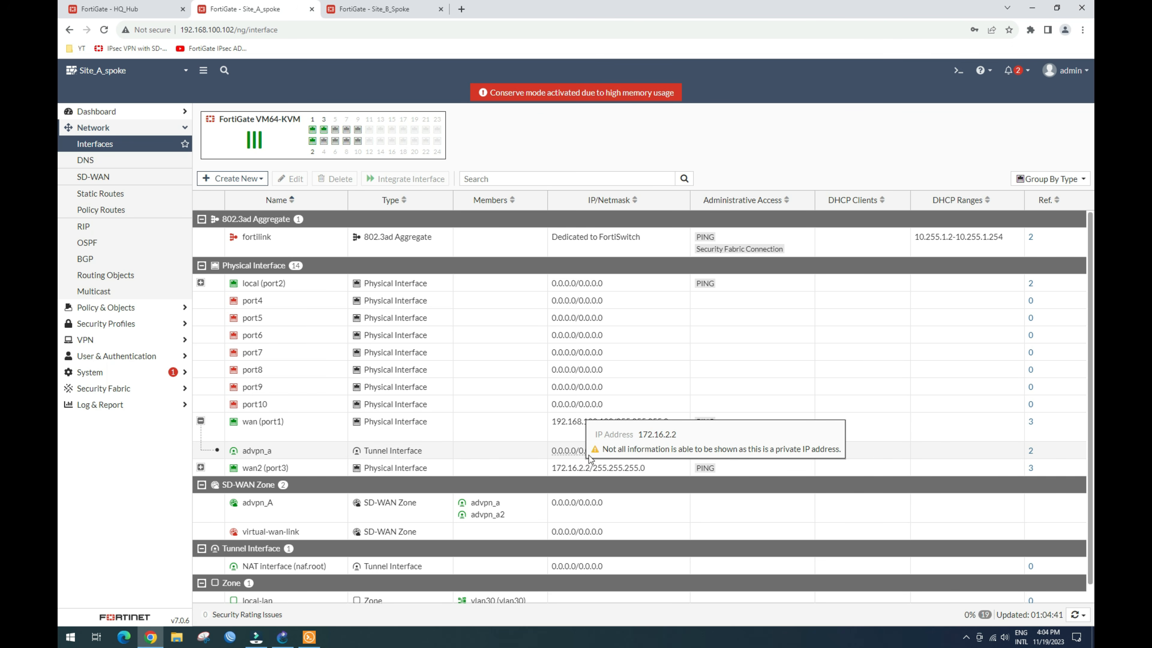
left_click(264, 451)
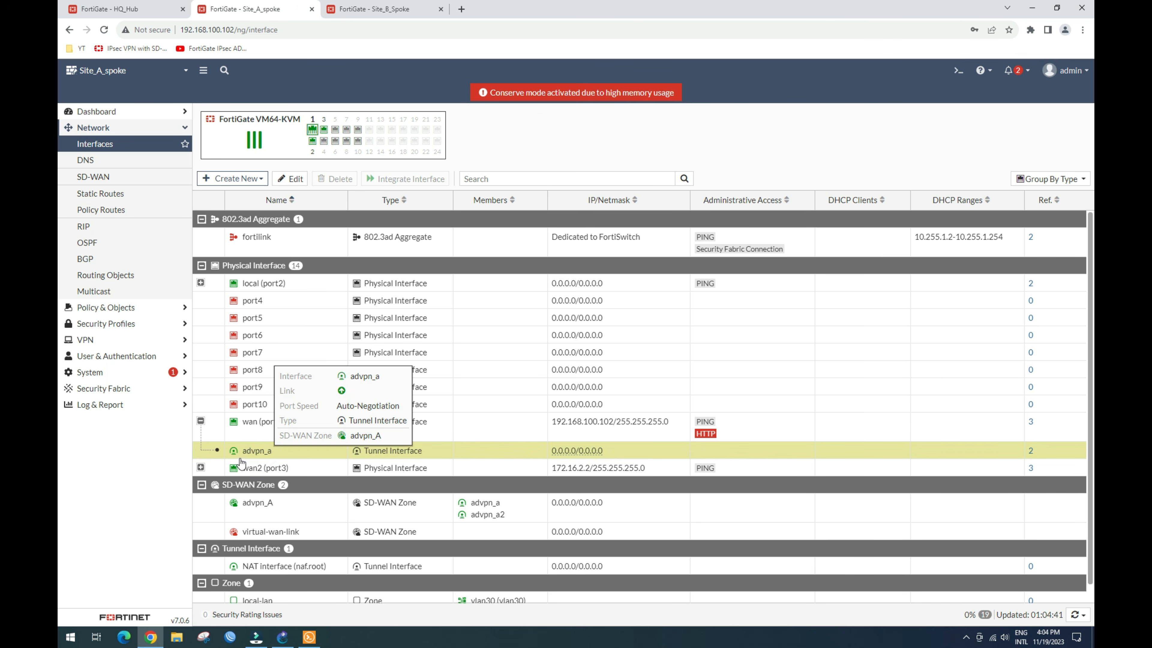
left_click(196, 466)
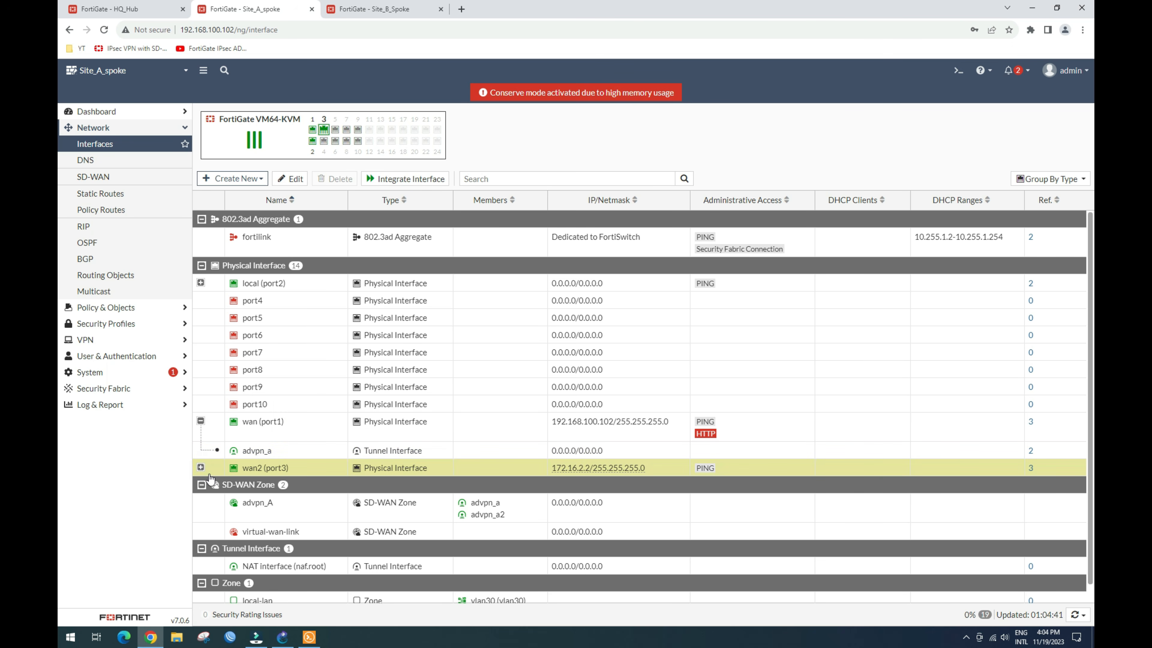
left_click(200, 467)
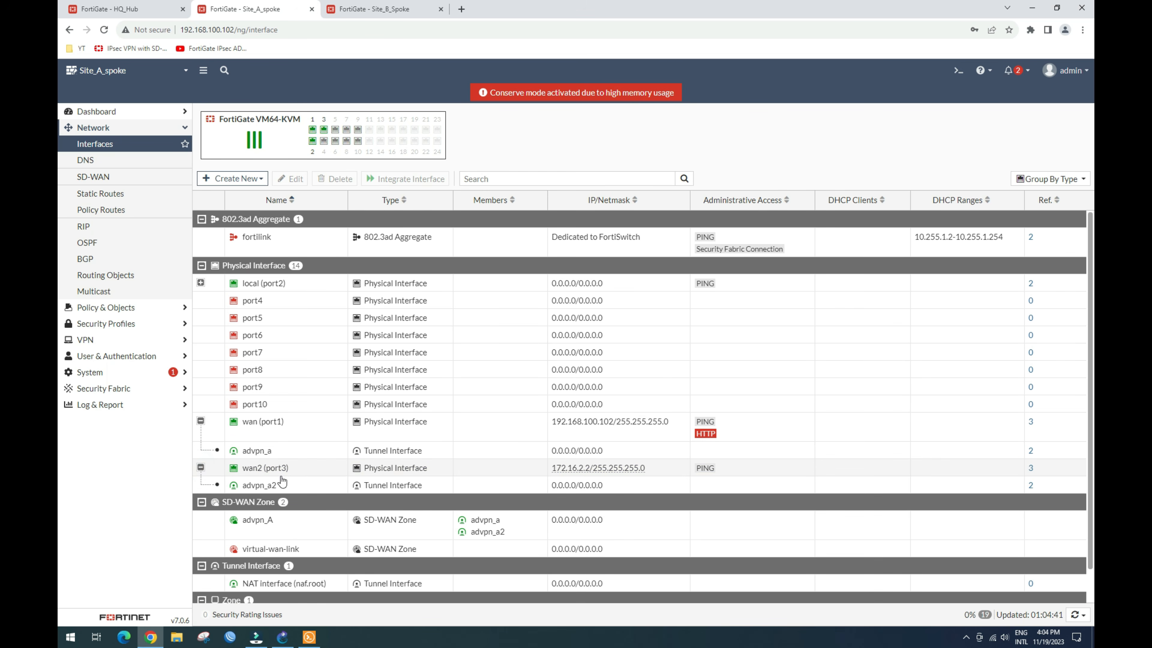
left_click(321, 452)
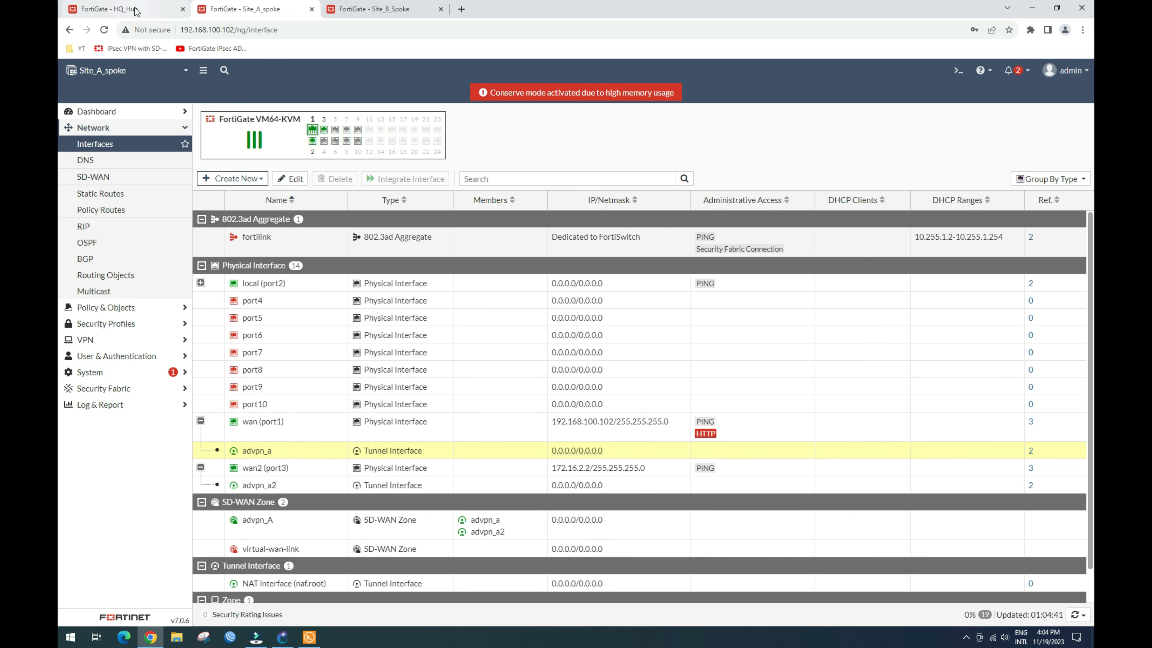
Step: Compare with the hub's advpn_hq1 tunnel on the HQ_Hub tab, then return to Site A
left_click(114, 8)
mouse_move(610, 474)
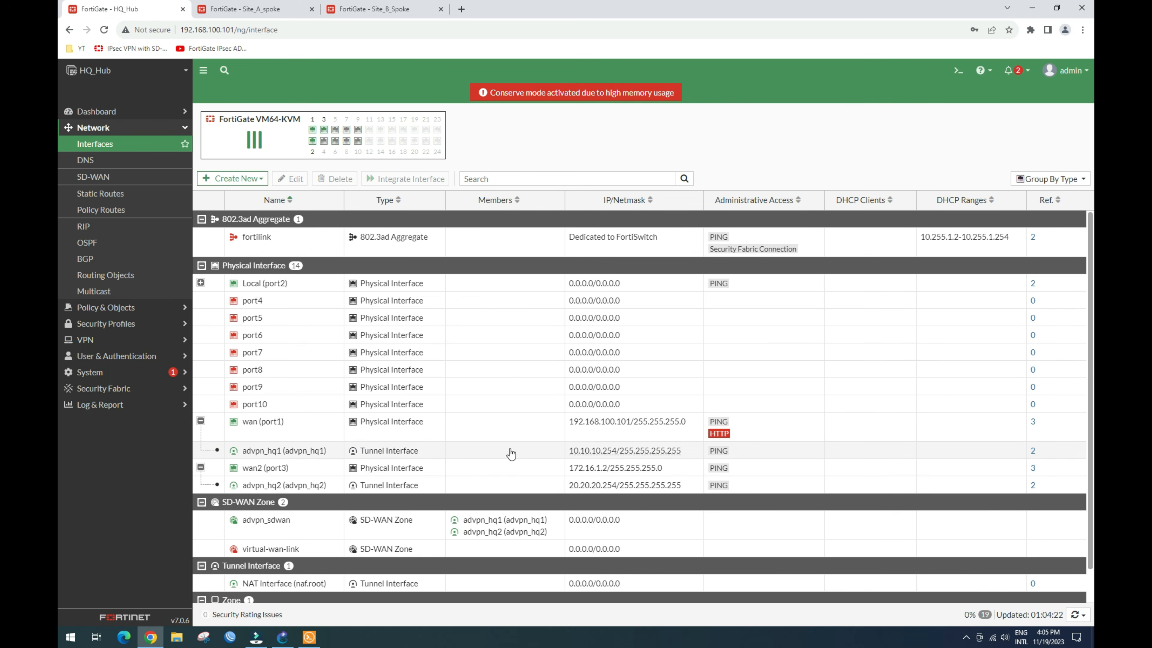
left_click(540, 452)
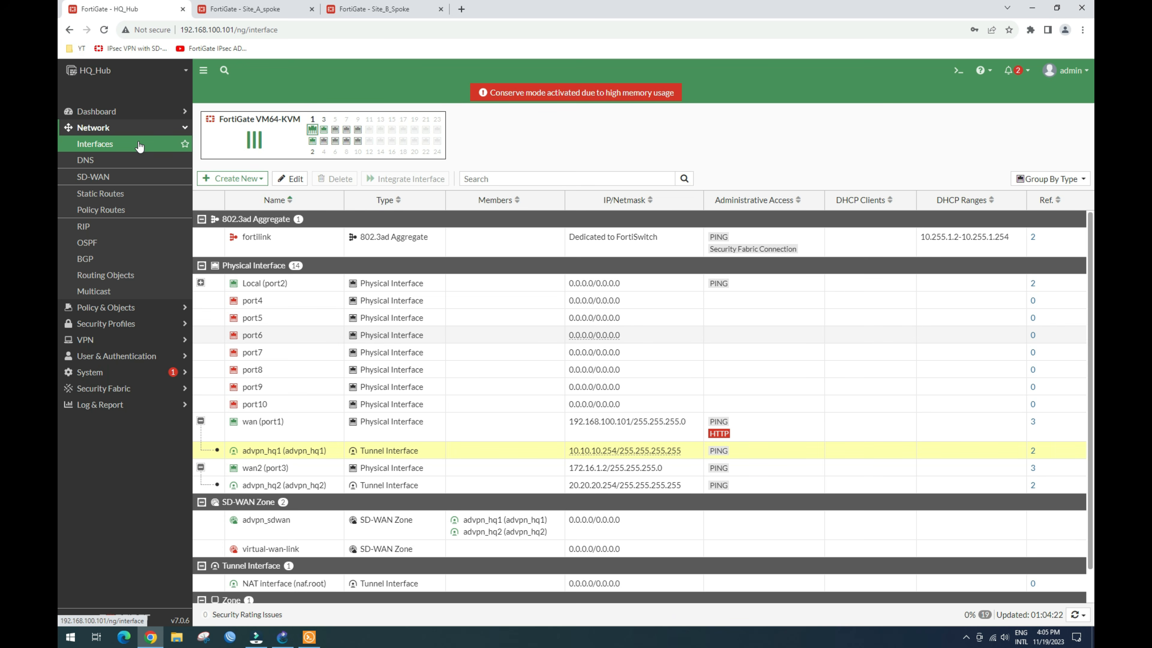
left_click(254, 9)
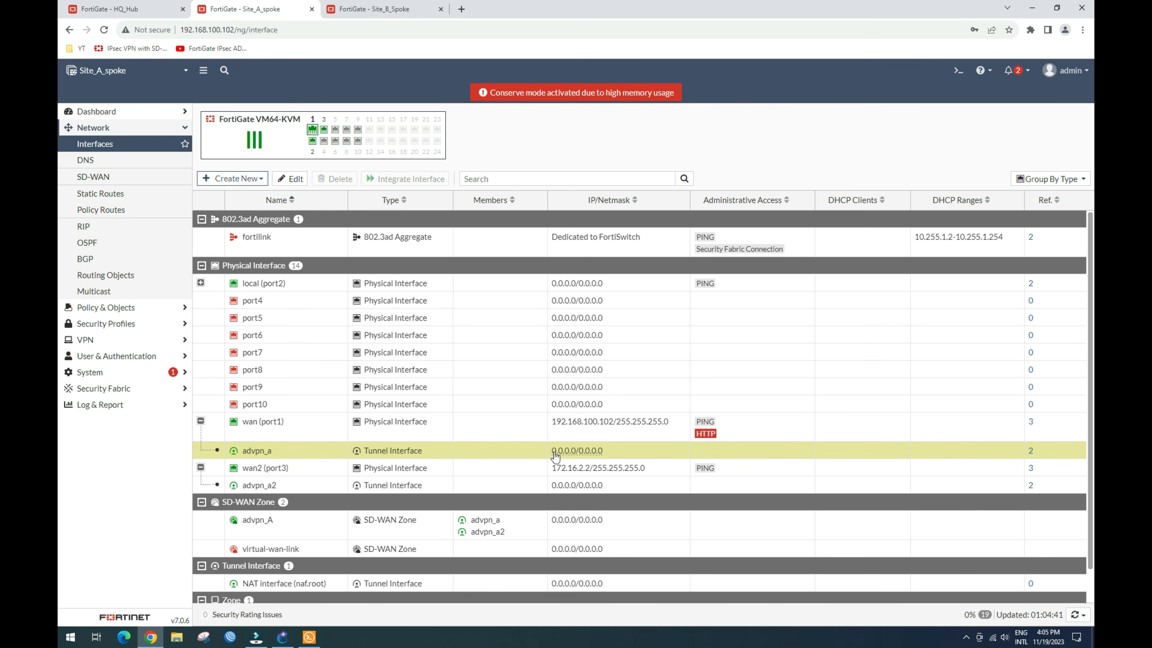
Step: Open advpn_a for editing and set its alias to advpn_a
left_click(303, 449)
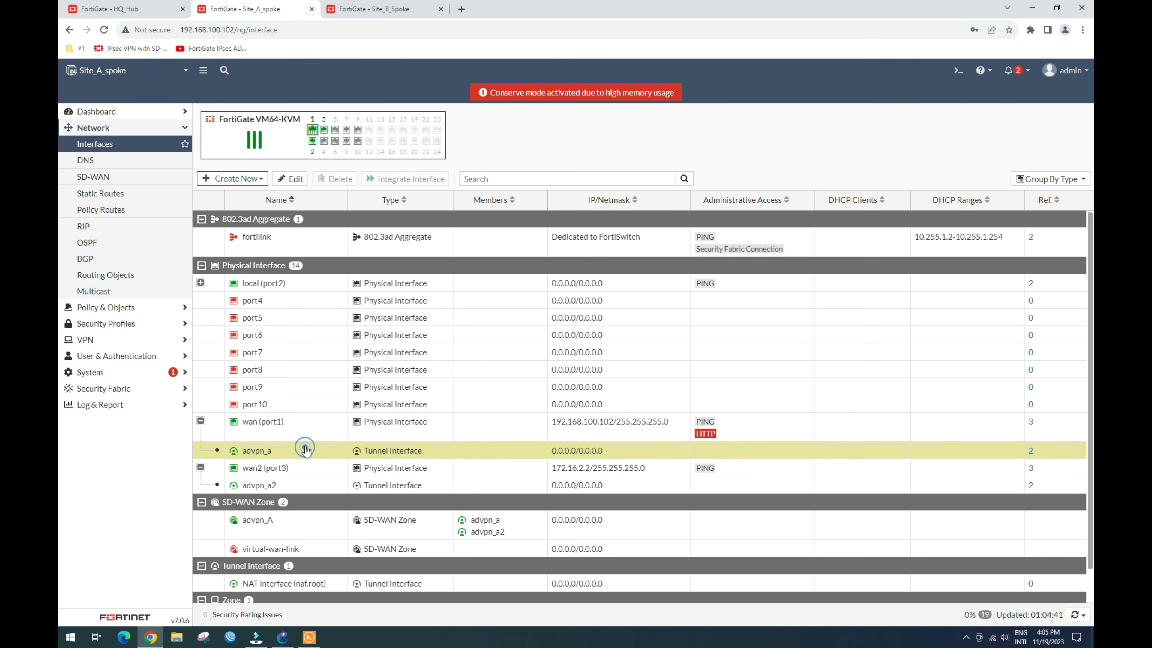
left_click(278, 179)
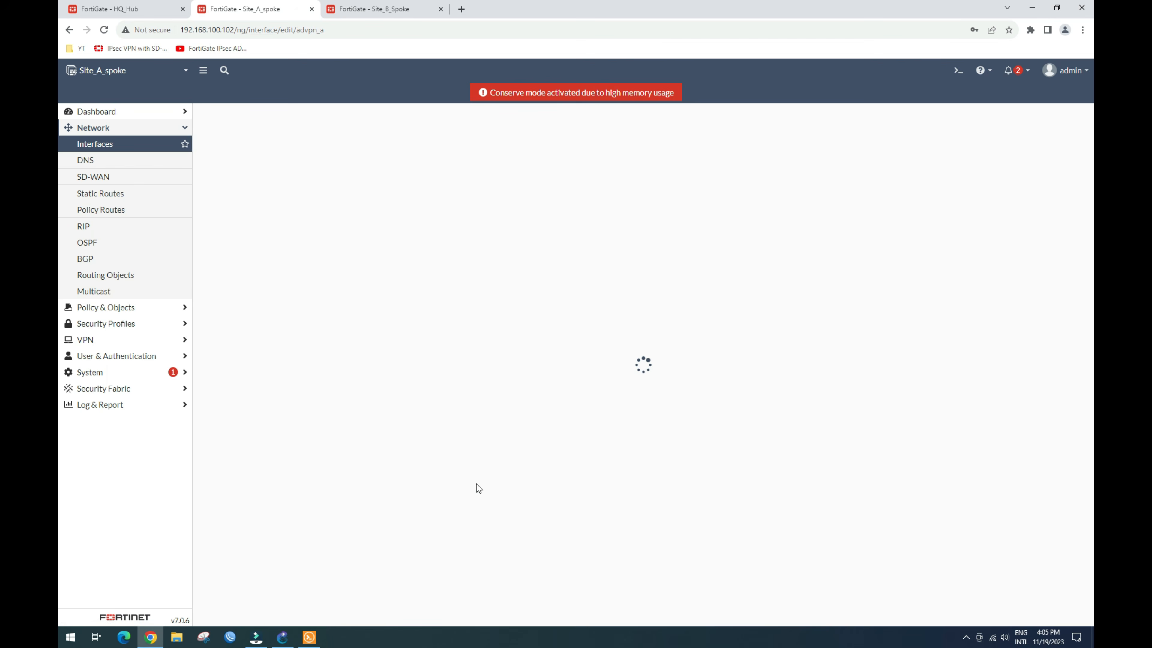
left_click(295, 152)
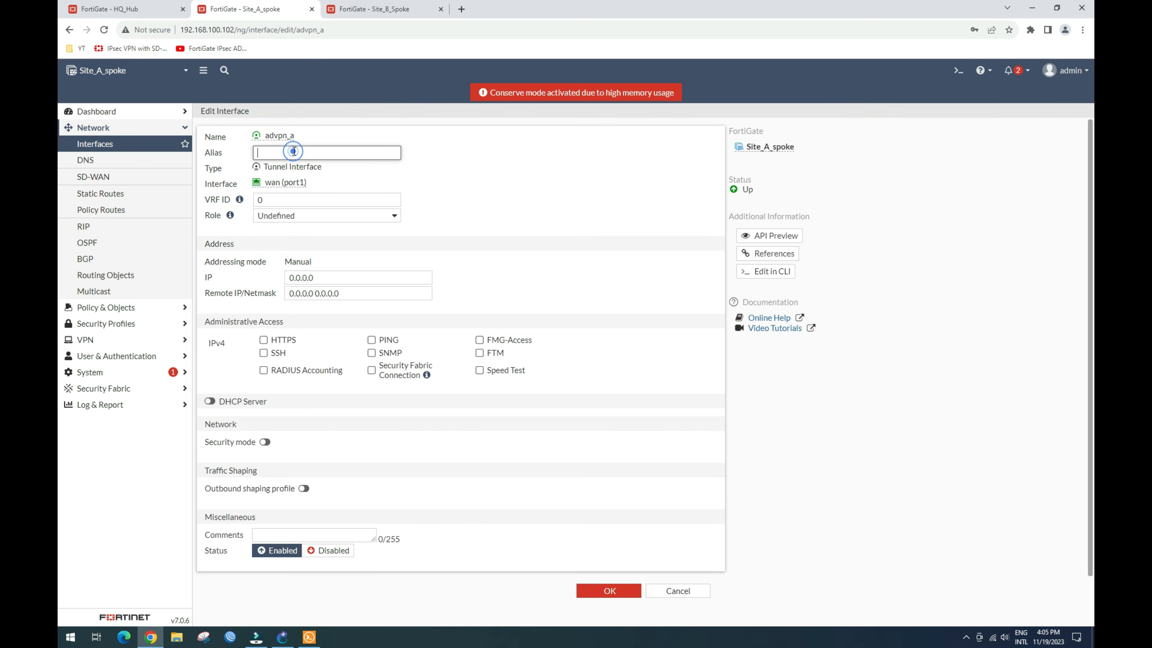
left_click_drag(293, 134, 266, 137)
key("ctrl+c")
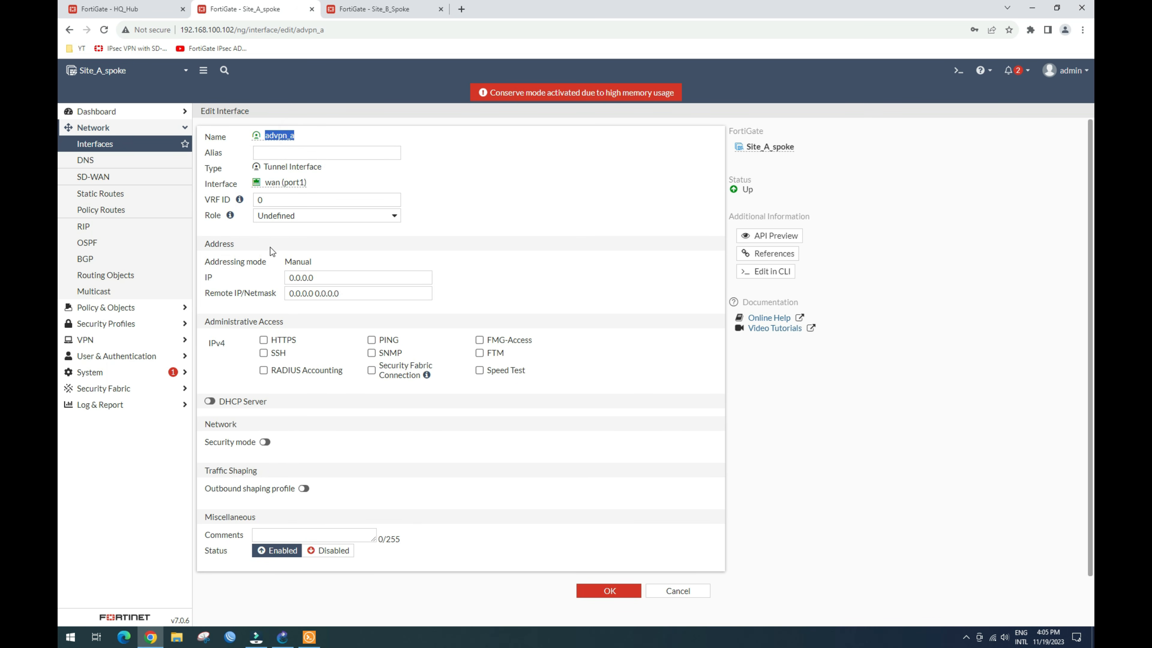
left_click(308, 157)
key("ctrl+v")
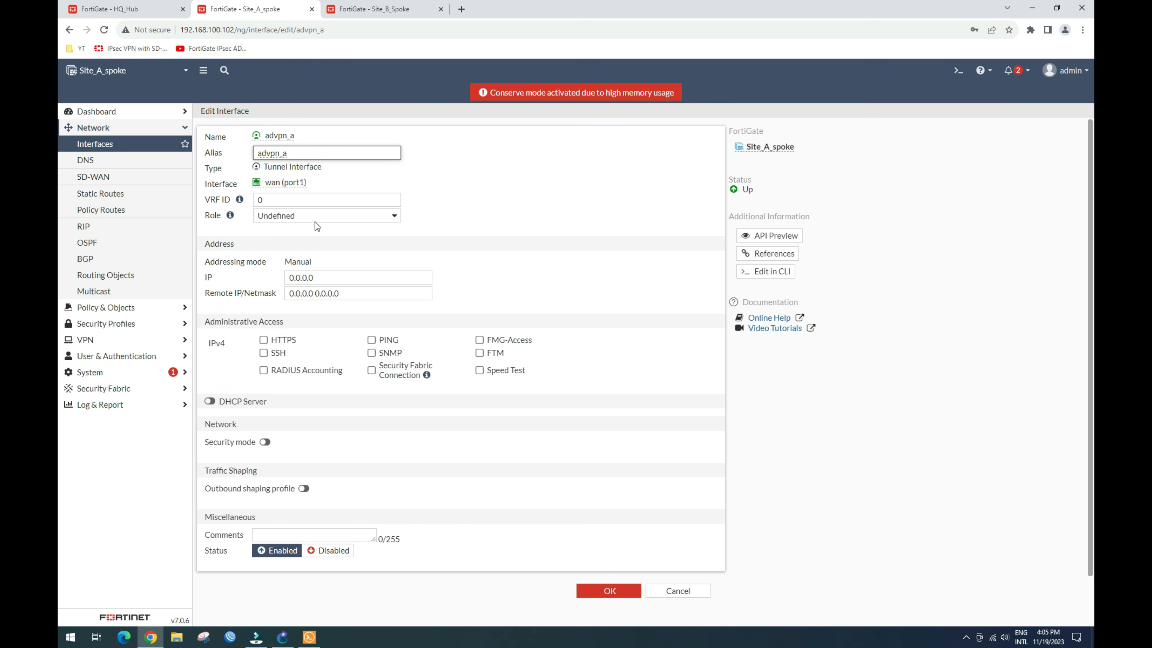
Step: Set IP 10.10.10.2, remote IP/netmask 10.10.10.254/24, and allow PING access
double_click(335, 278)
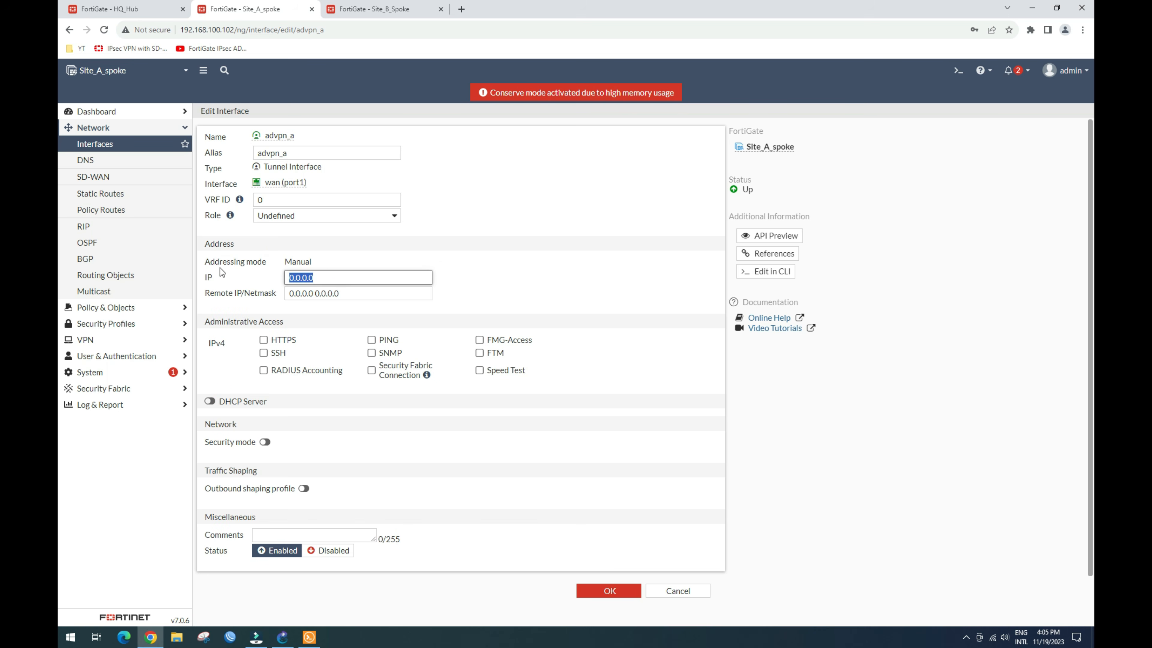
type("1")
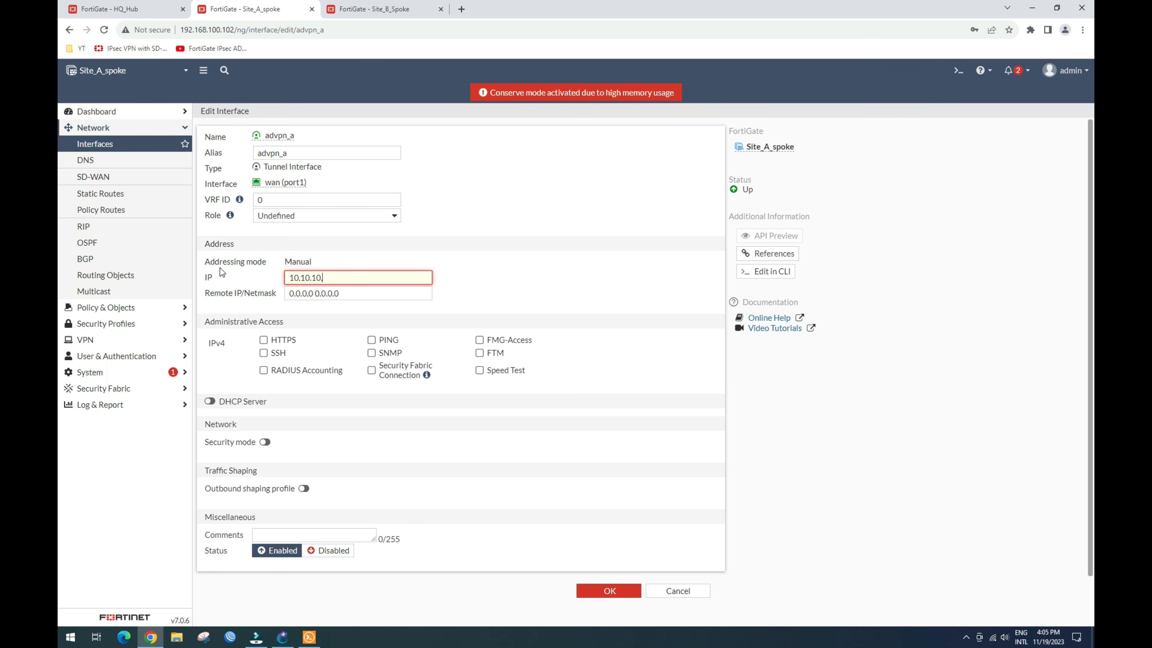
type("2")
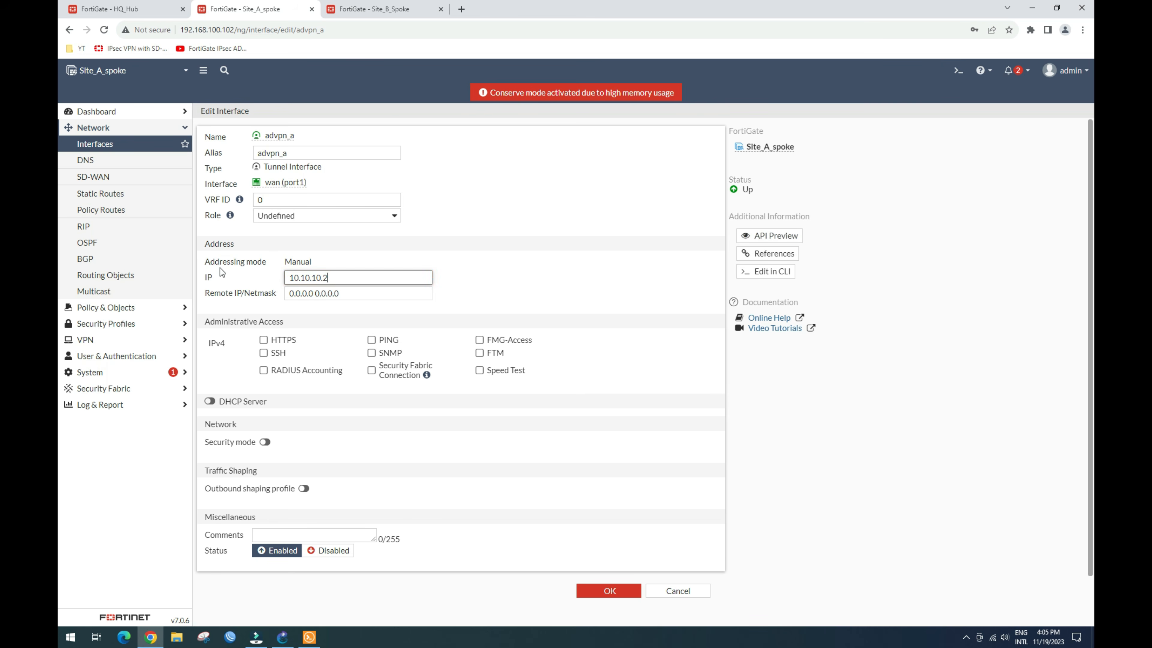
left_click(287, 293)
left_click_drag(286, 293, 353, 293)
type("10.10.10.2")
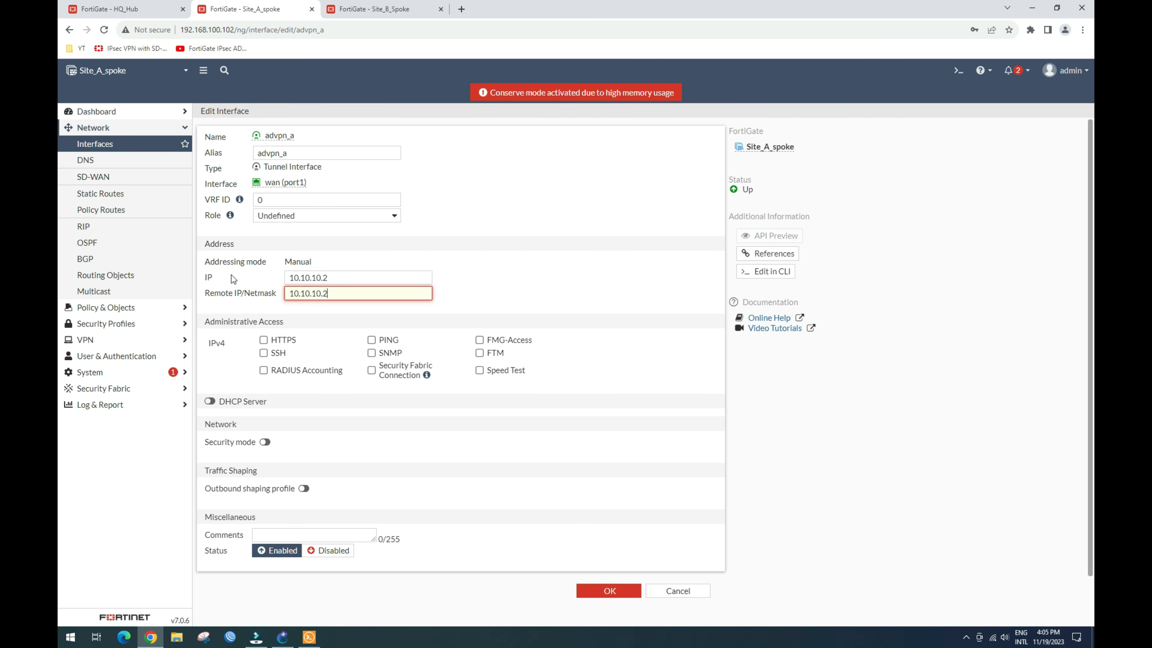
type("54/24")
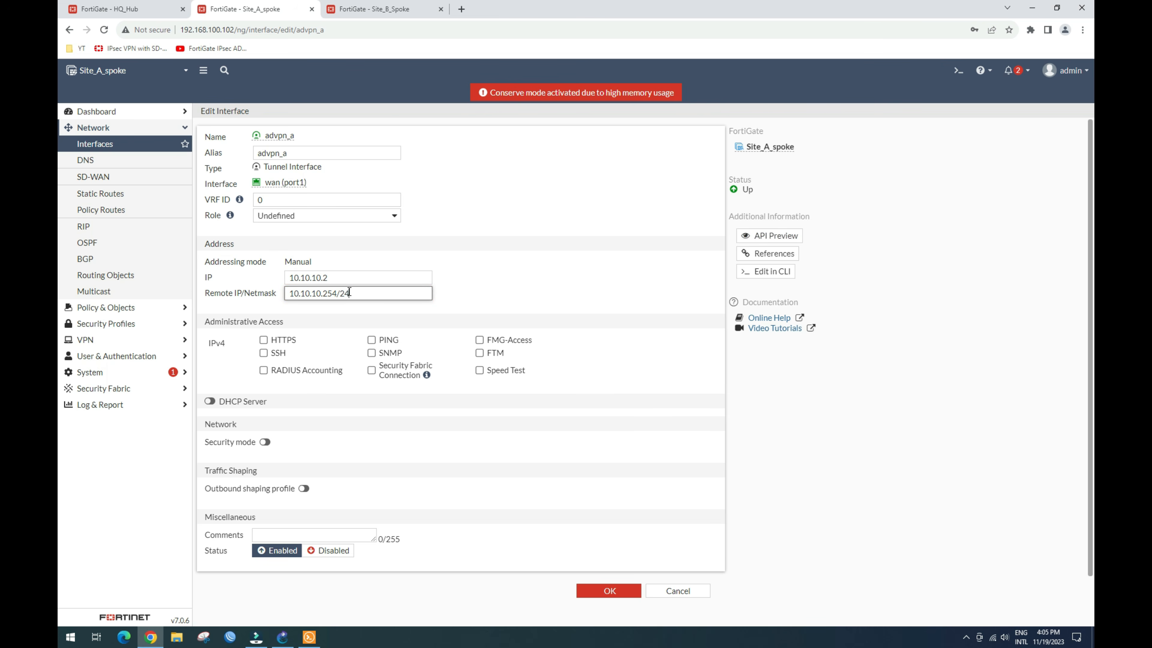
left_click(371, 340)
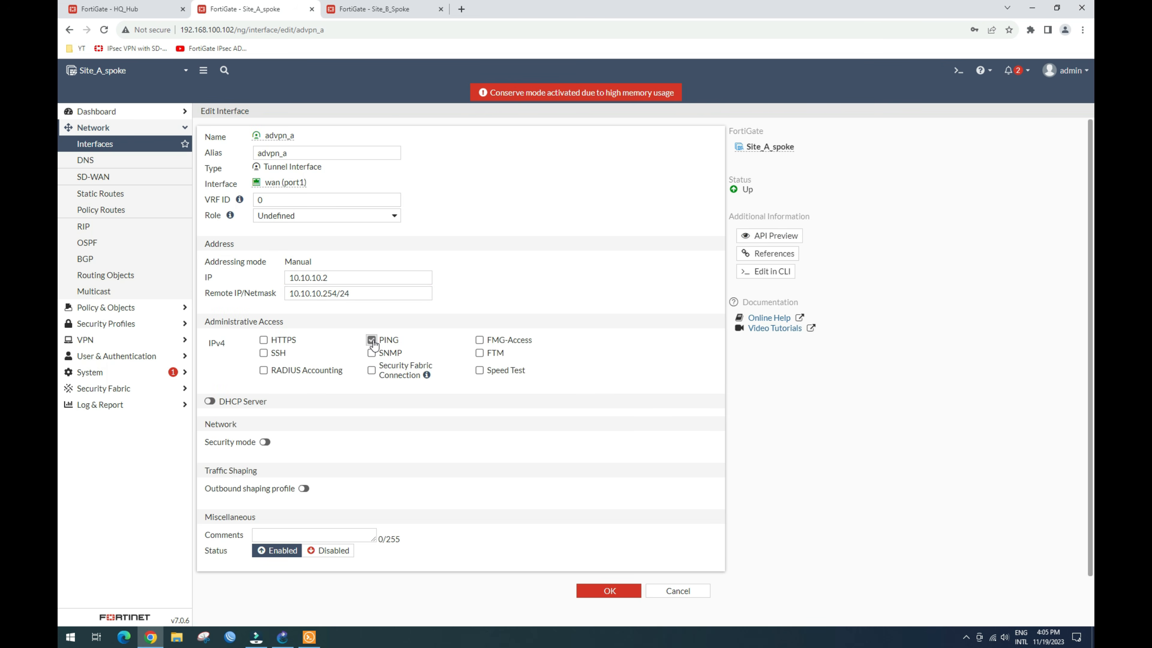
Step: Save advpn_a's settings and select the advpn_a2 tunnel under wan2 (port3)
left_click(609, 589)
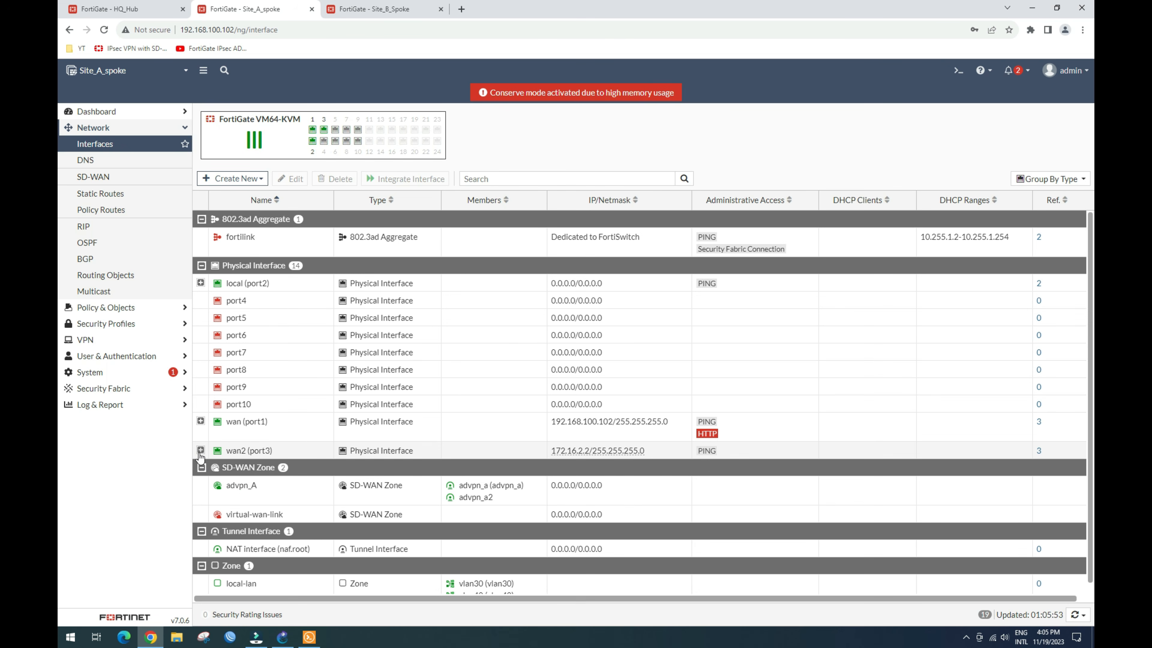
left_click(201, 423)
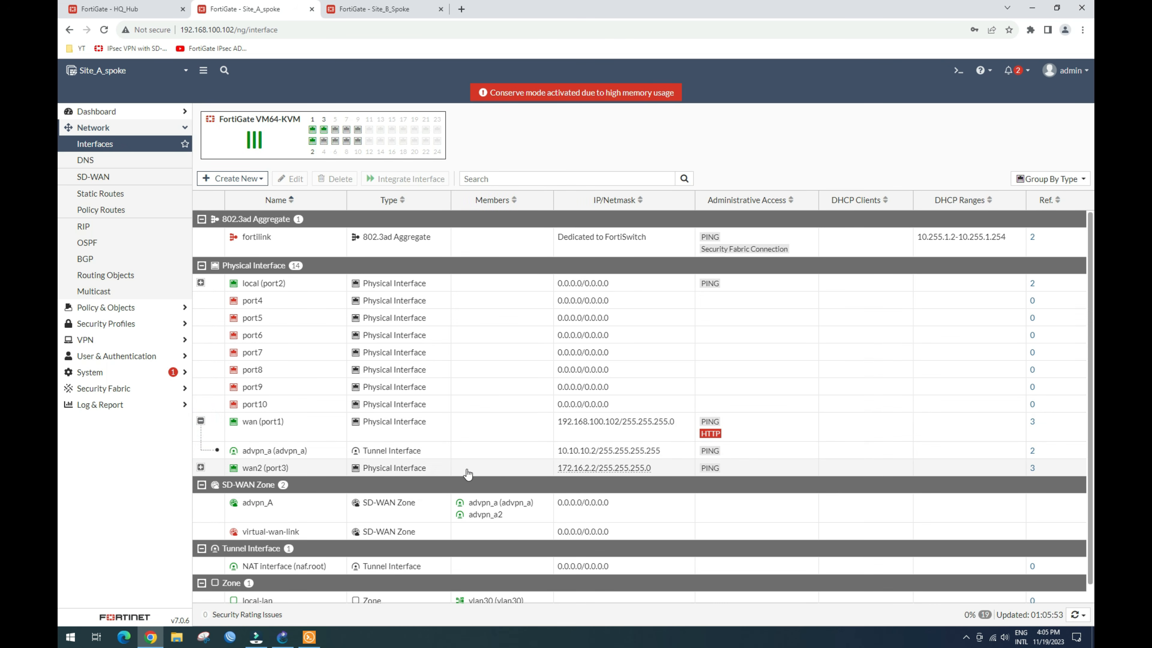
mouse_move(611, 454)
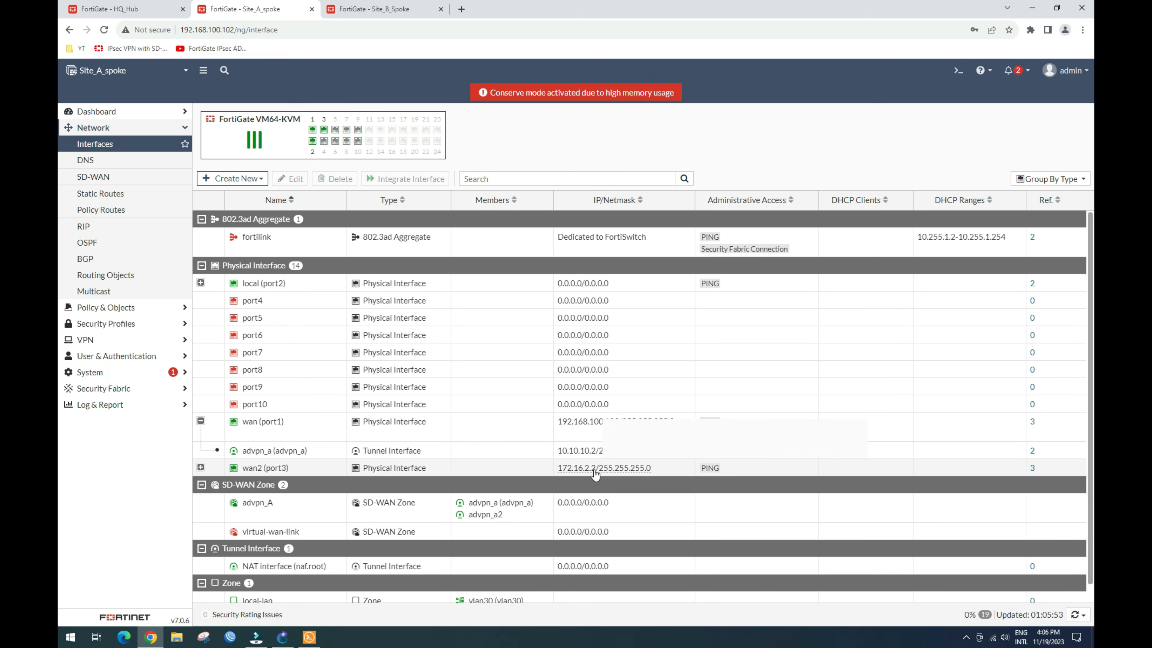
left_click(201, 468)
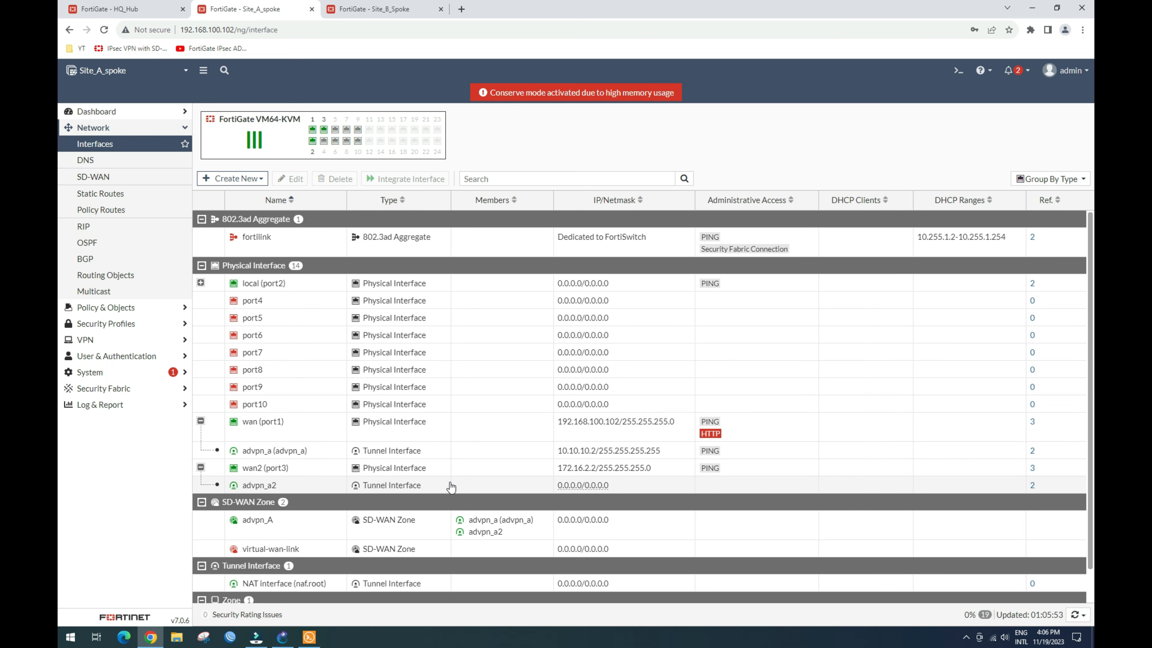
left_click(432, 485)
Step: Edit advpn_a2 and set its alias to advpn_a2
left_click(296, 181)
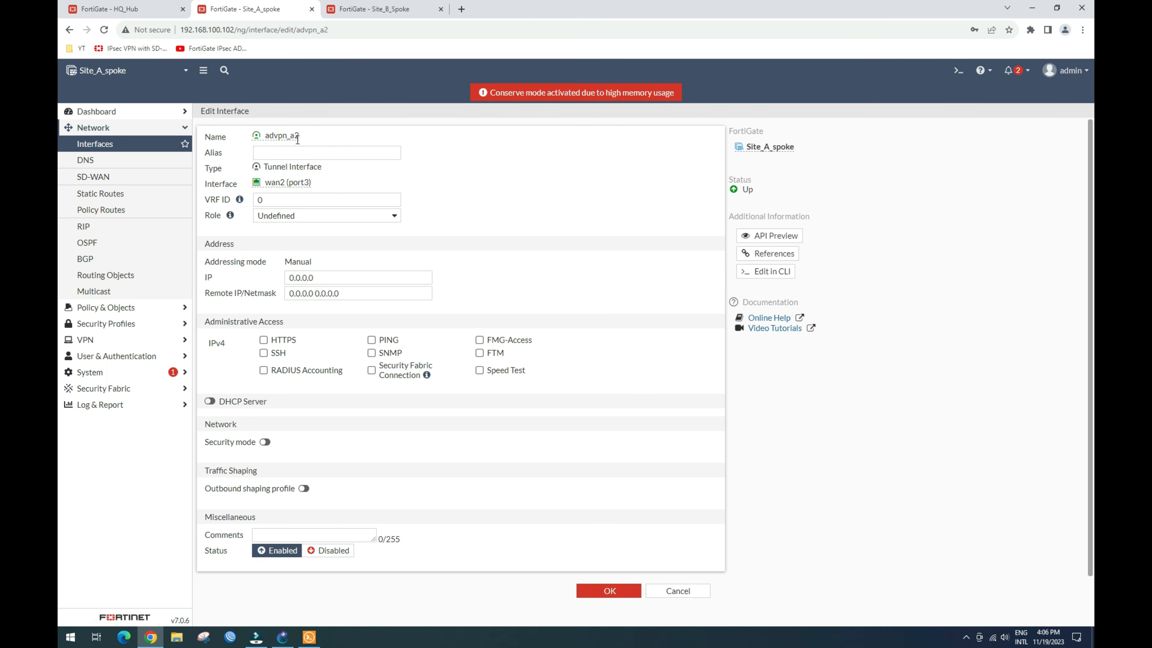
left_click_drag(300, 138, 272, 132)
key("ctrl+c")
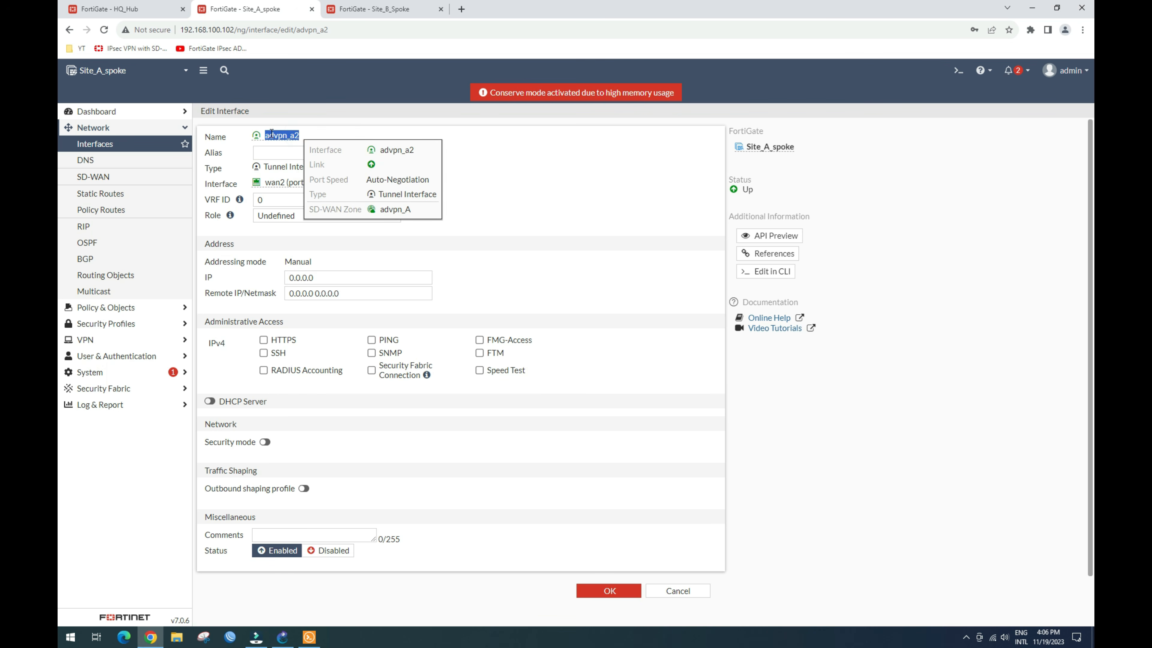
left_click(280, 152)
key("ctrl+v")
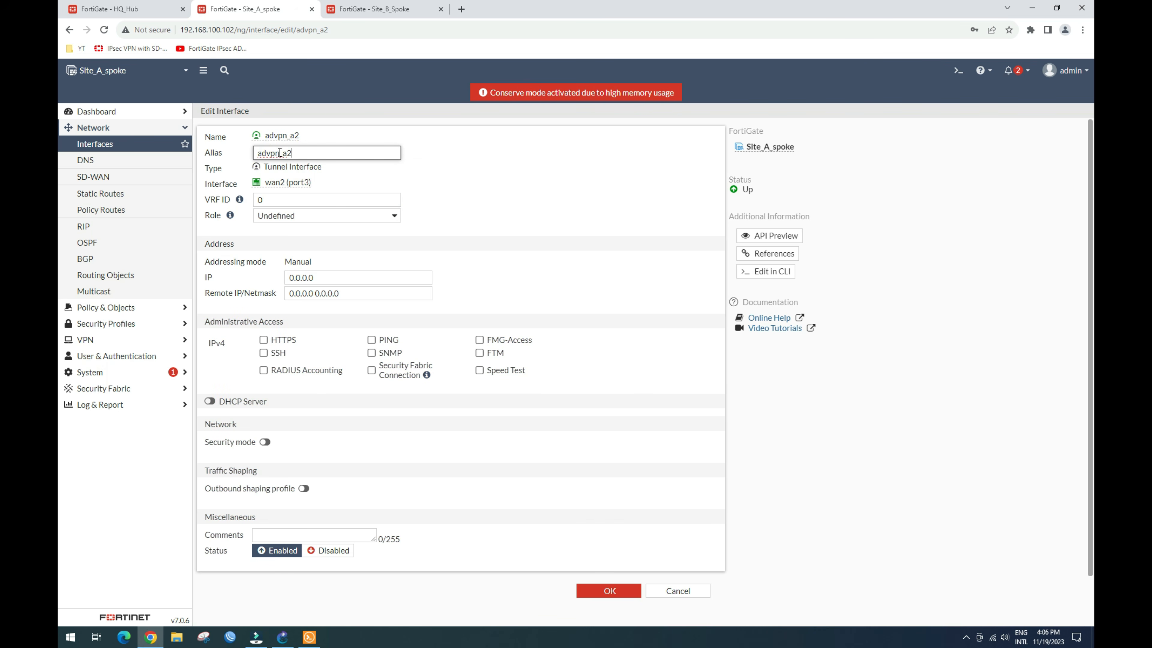
Step: Set IP 20.20.20.2, remote 20.20.20.254/24 and PING access, then save
left_click(336, 275)
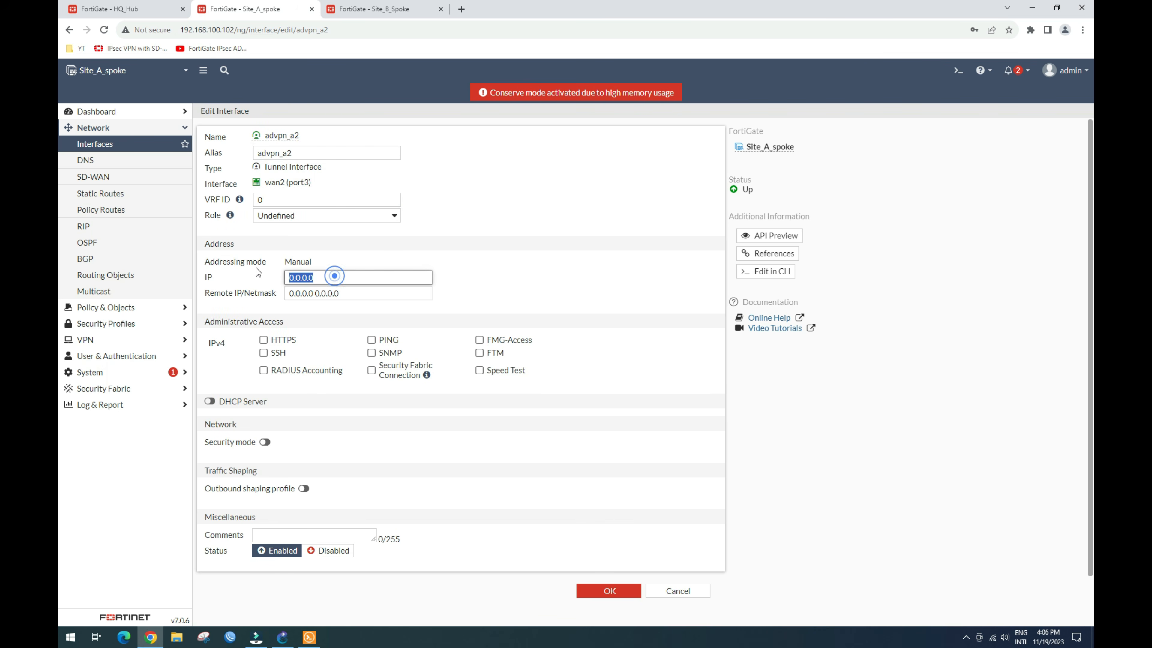
type("20.")
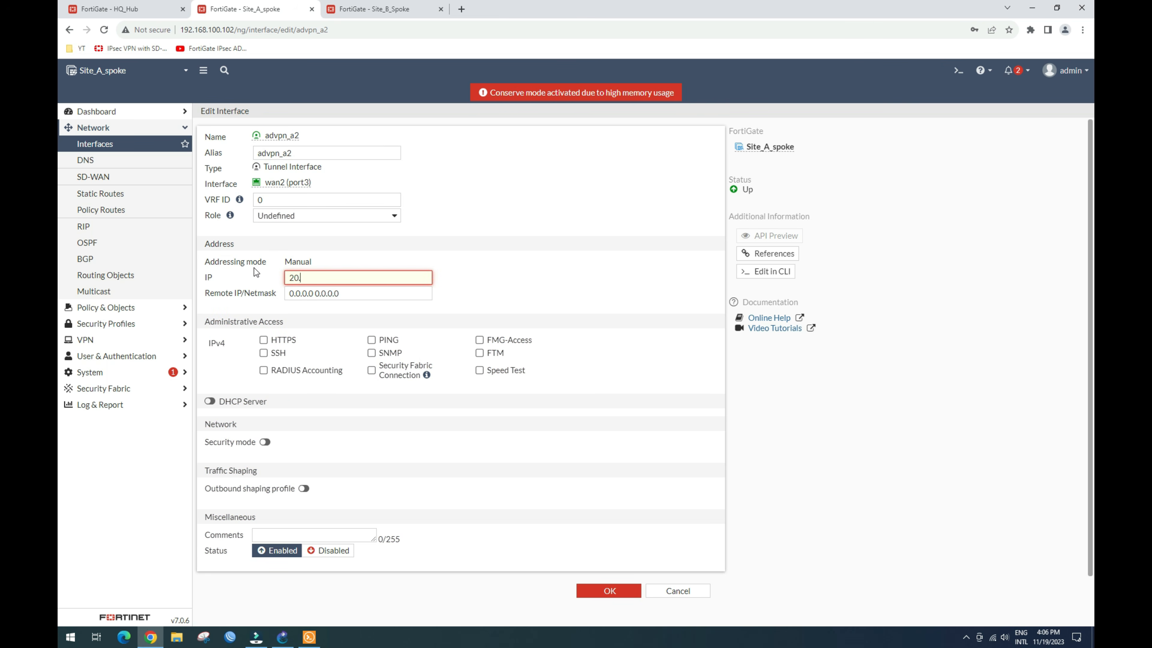
type("20.20.2")
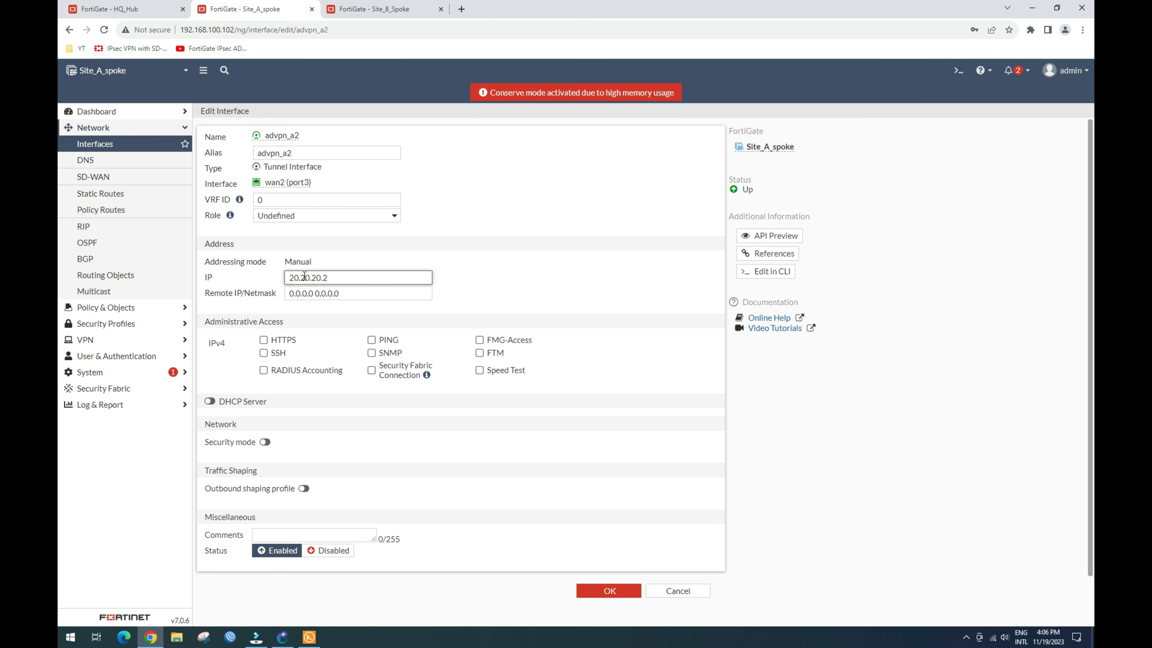
left_click_drag(330, 275, 269, 271)
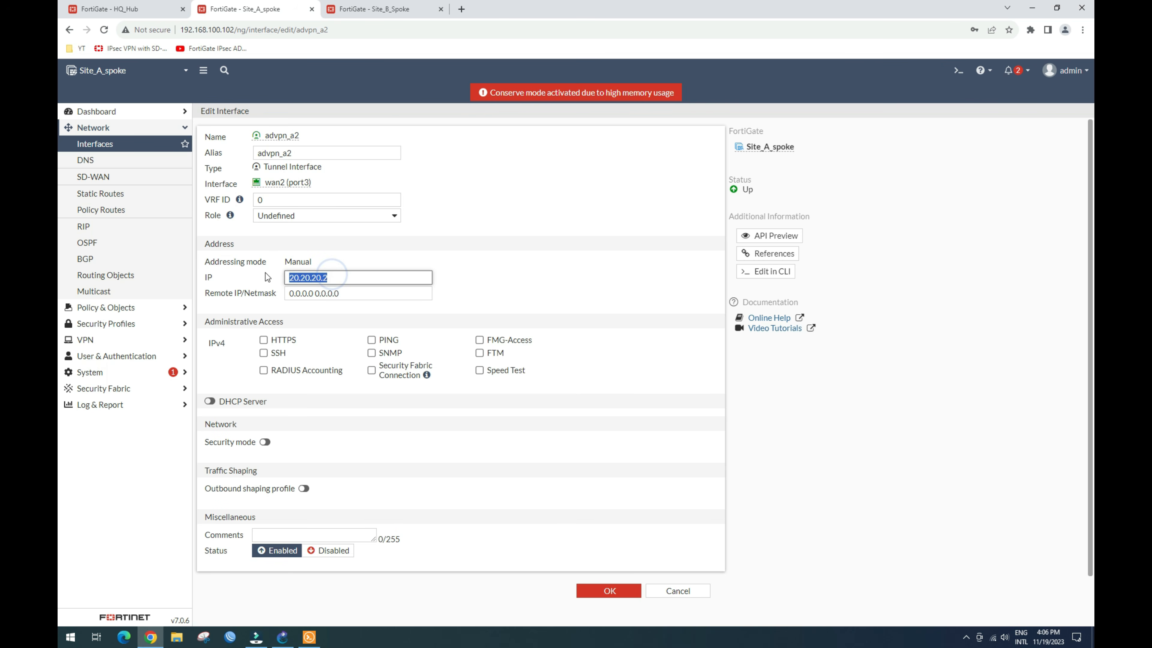
key("ctrl+c")
triple_click(337, 294)
key("ctrl+v")
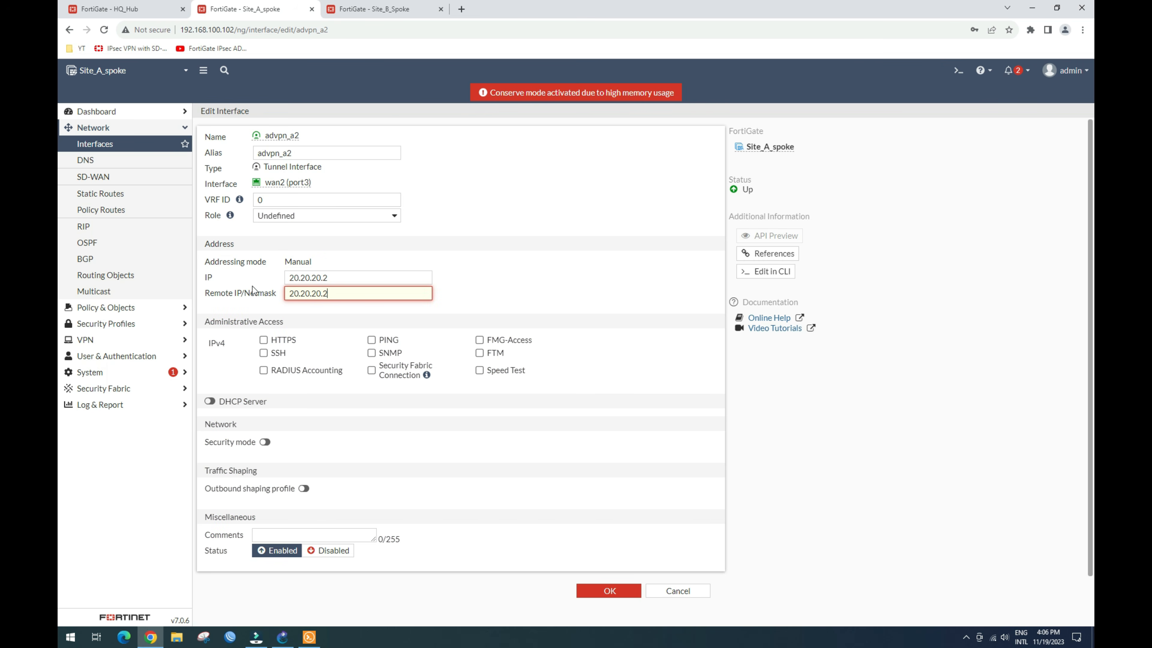
type("54/24")
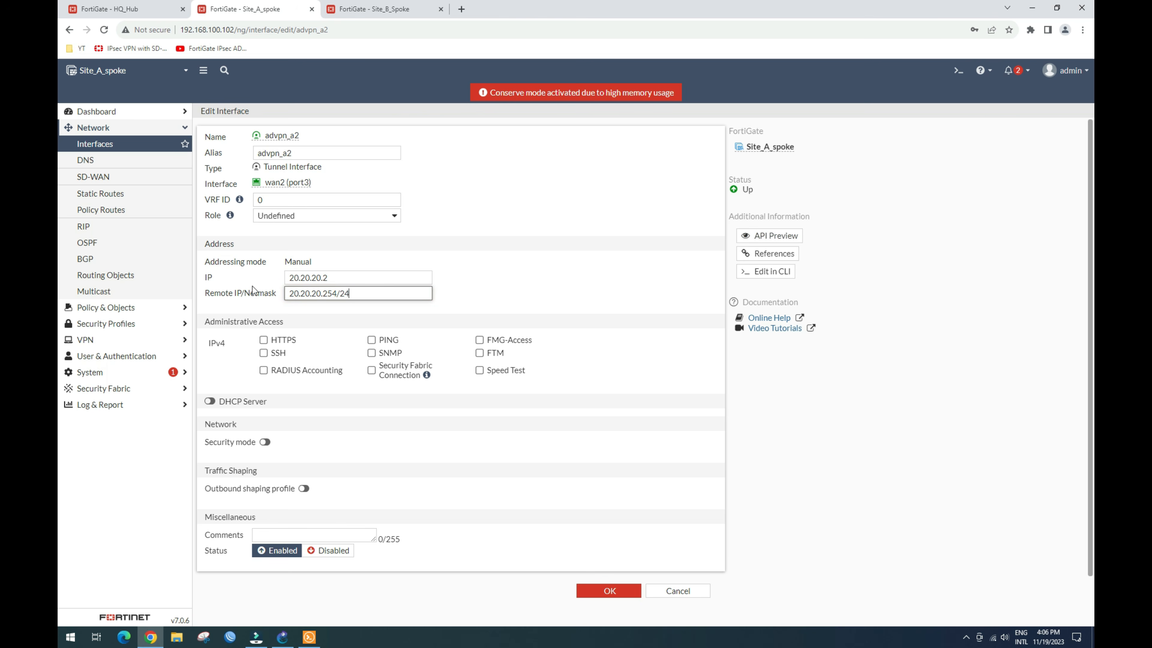
left_click(371, 339)
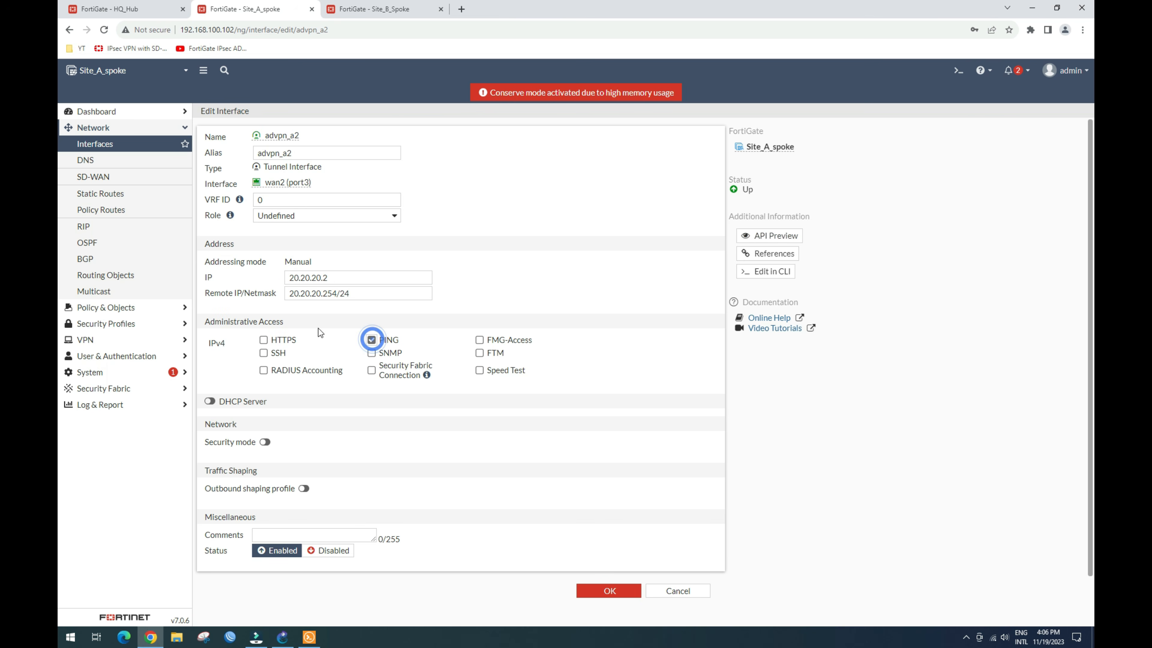
left_click(597, 590)
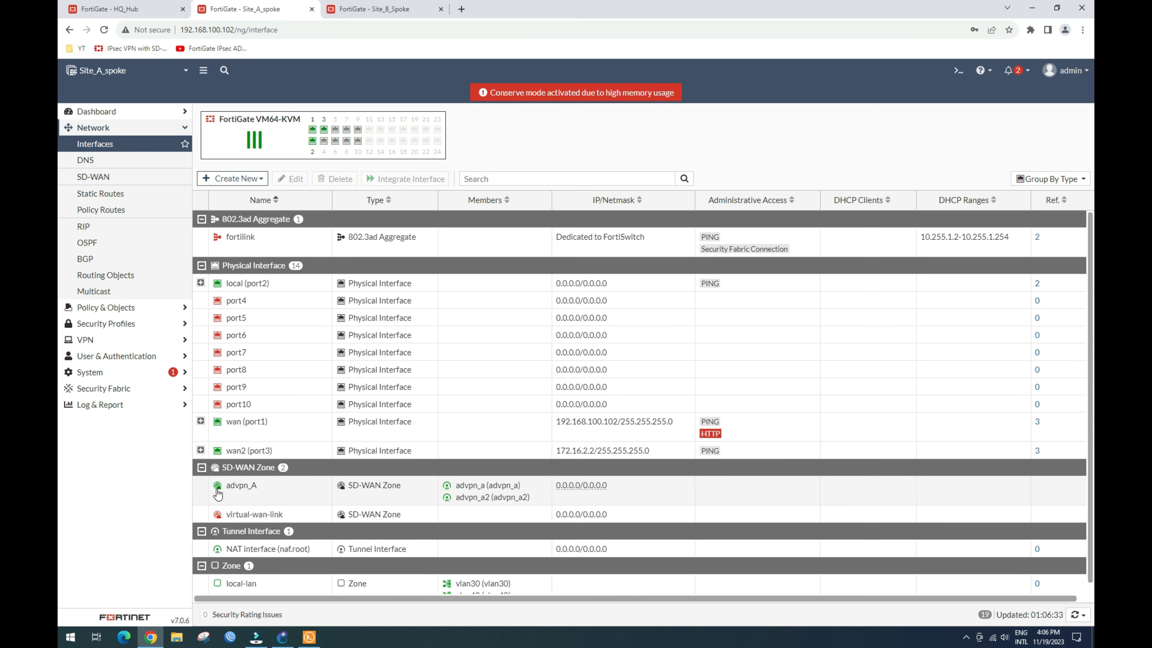
Step: Check the addressed advpn_a2 and advpn_a tunnels under wan2 and wan, then move to Site_B_Spoke
left_click(200, 450)
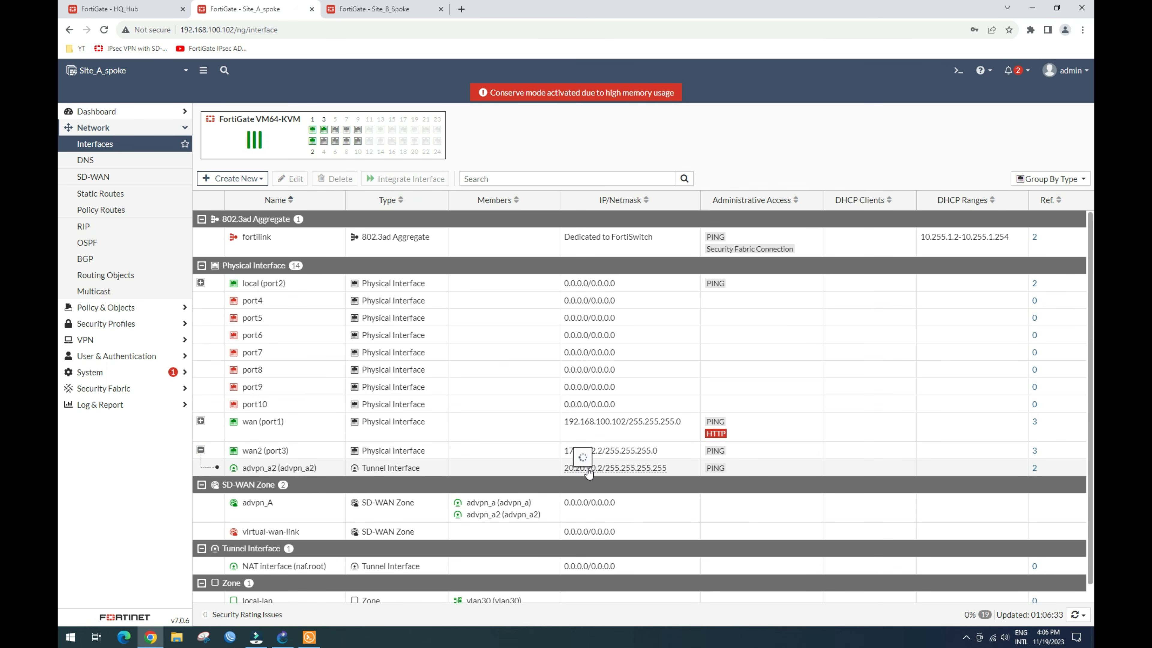
left_click(200, 422)
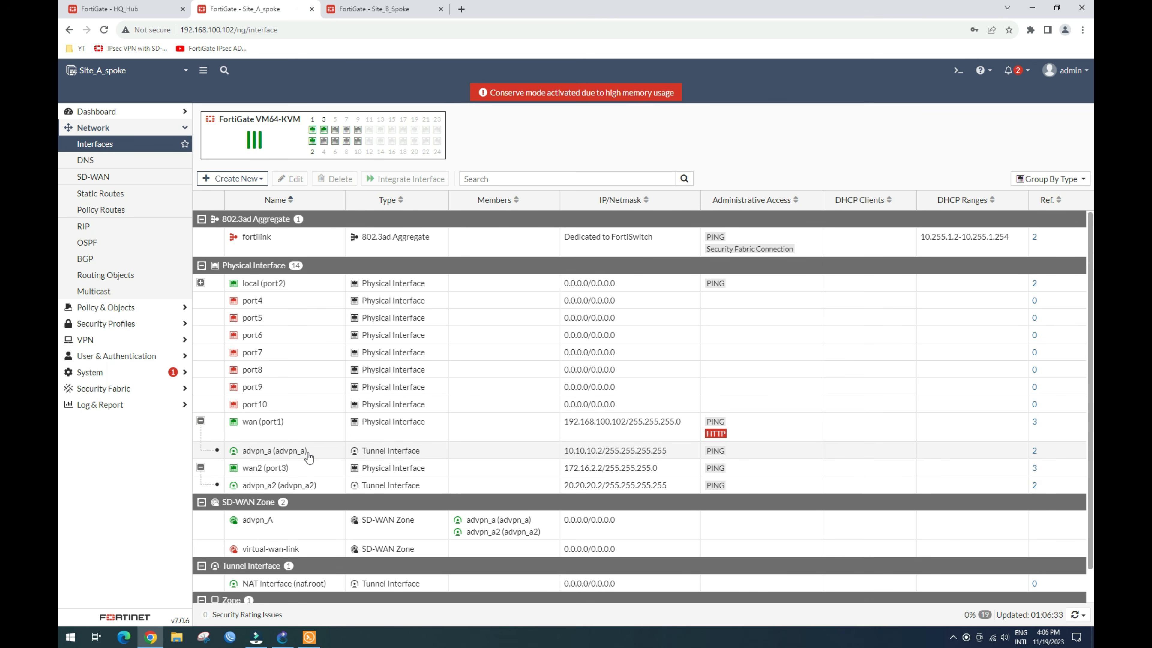
left_click(312, 456)
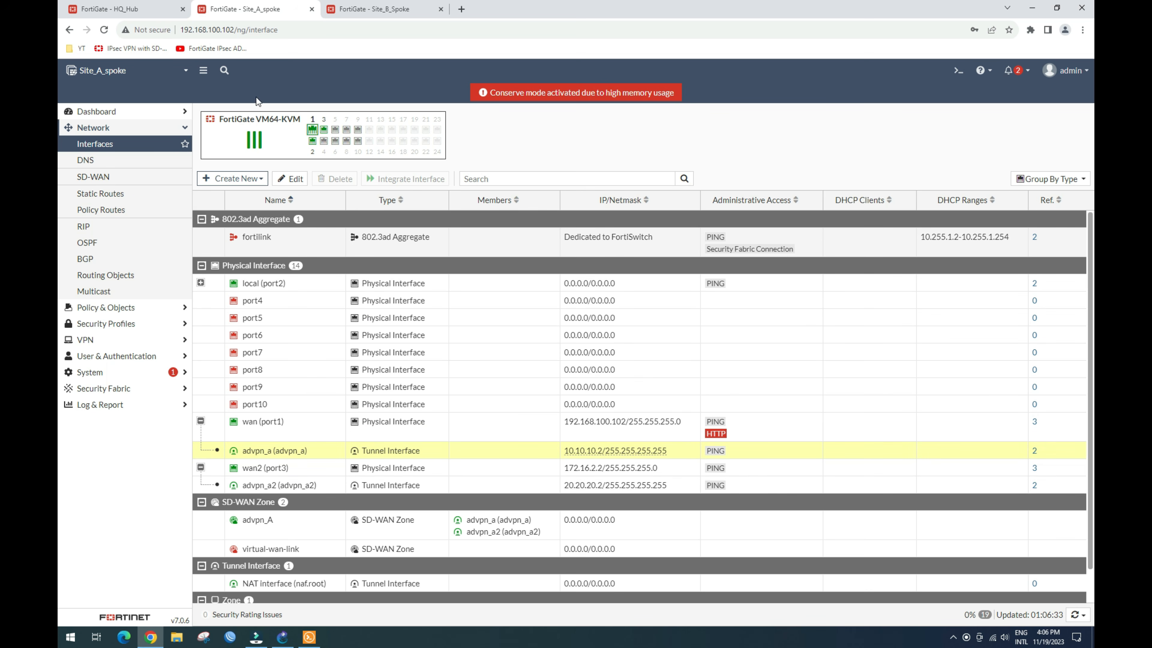
left_click(368, 11)
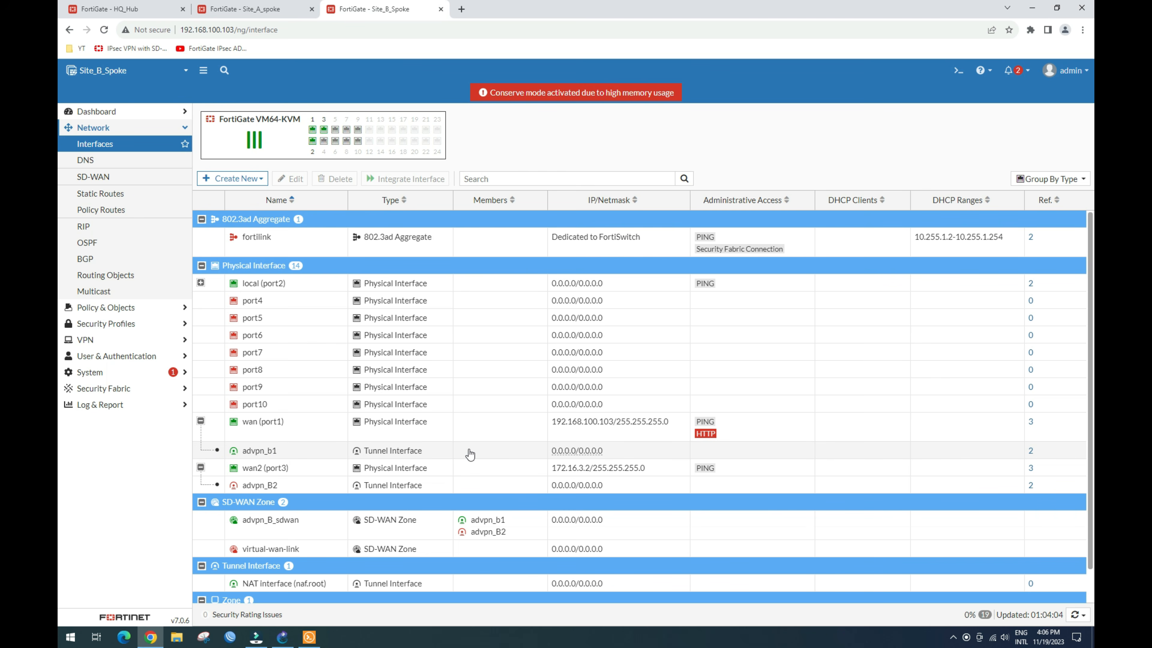
Step: Open advpn_b1 for editing and set its alias to advpn_b1
left_click(468, 451)
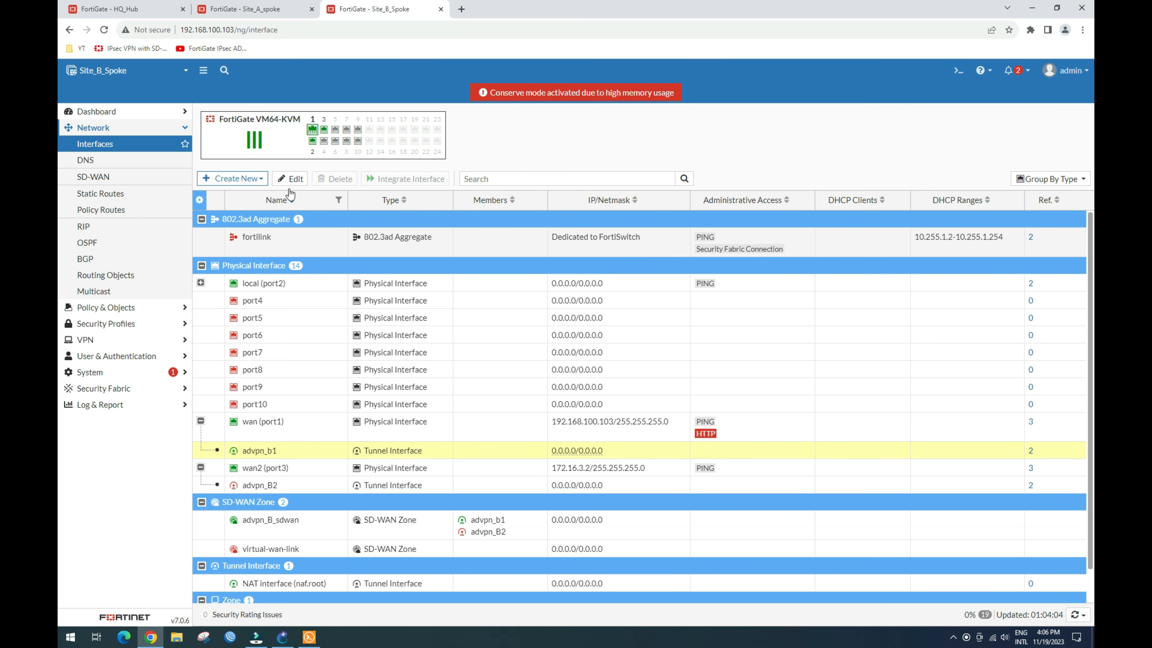
left_click(293, 179)
left_click(311, 153)
left_click_drag(300, 135, 266, 134)
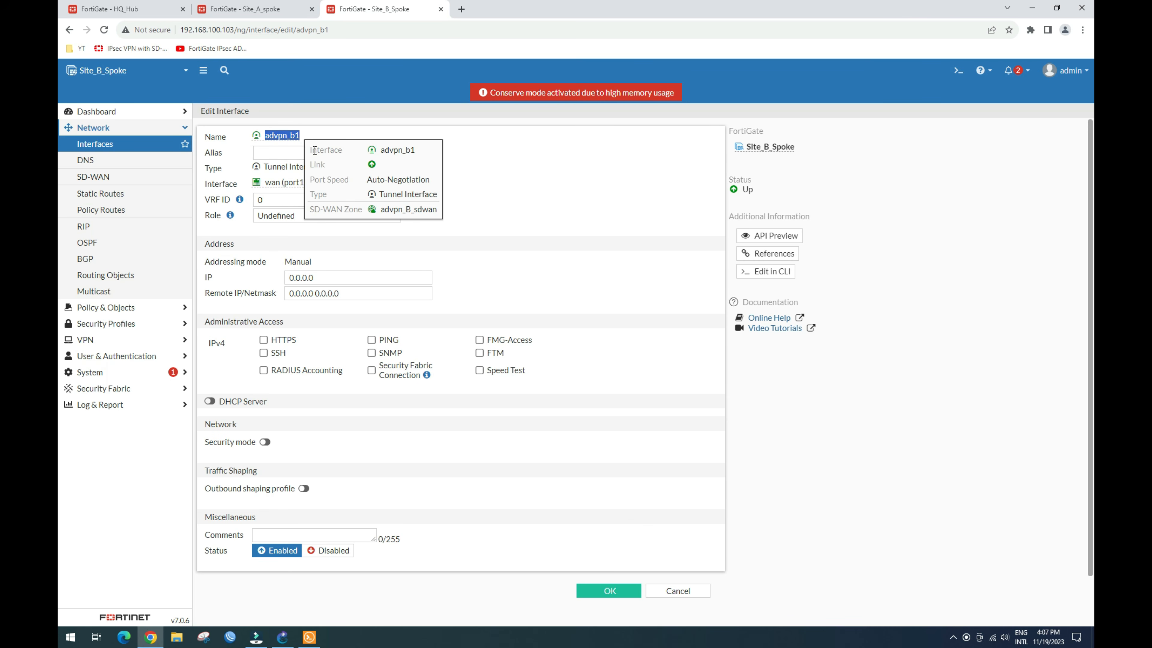
left_click(285, 153)
key("ctrl+v")
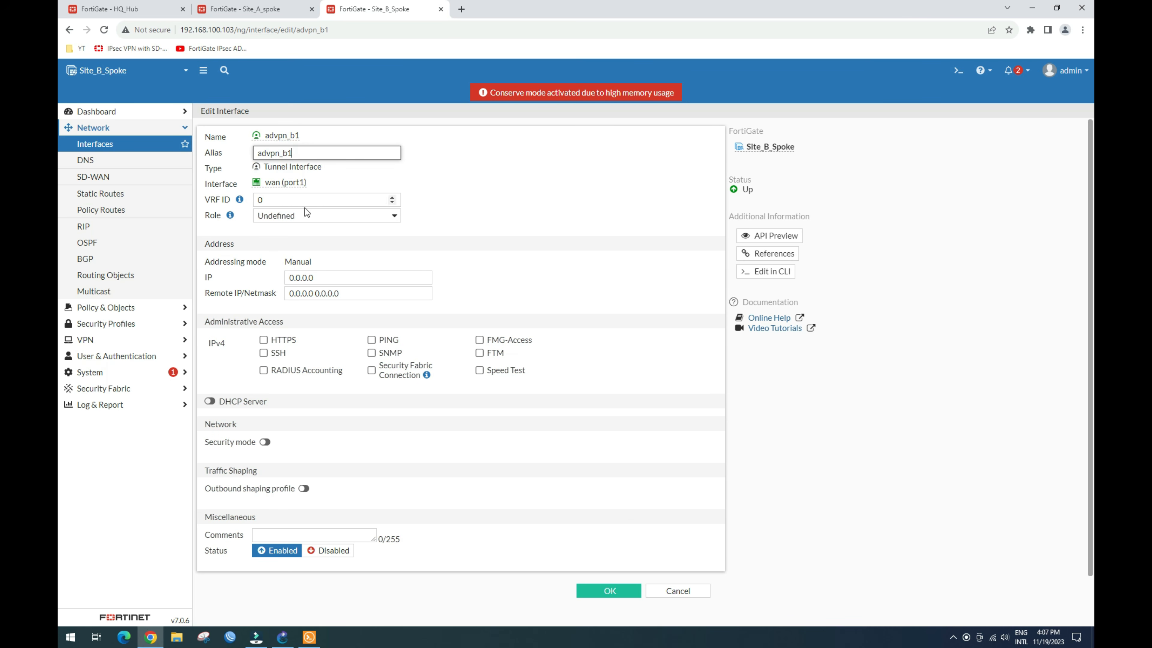
Step: Give advpn_b1 IP 10.10.10.3, remote 10.10.10.254/24 and PING access, then save
left_click(355, 280)
type("10.10.10.3")
key("ctrl+a")
key("ctrl+c")
left_click(335, 290)
key("ctrl+v")
type("254/24")
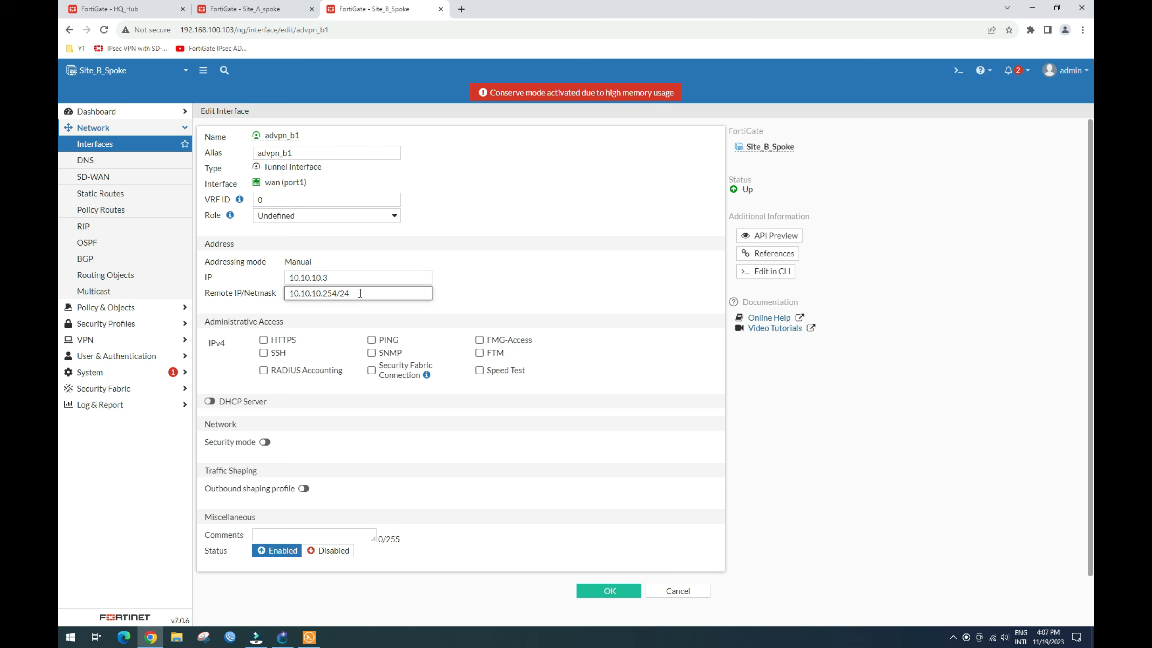
left_click_drag(360, 293, 255, 296)
left_click(371, 339)
left_click(605, 590)
Step: Open advpn_B2 under wan2 (port3) and set its alias to advpn_B2
left_click(201, 421)
left_click(200, 467)
left_click(278, 485)
left_click(290, 178)
left_click_drag(299, 135, 259, 138)
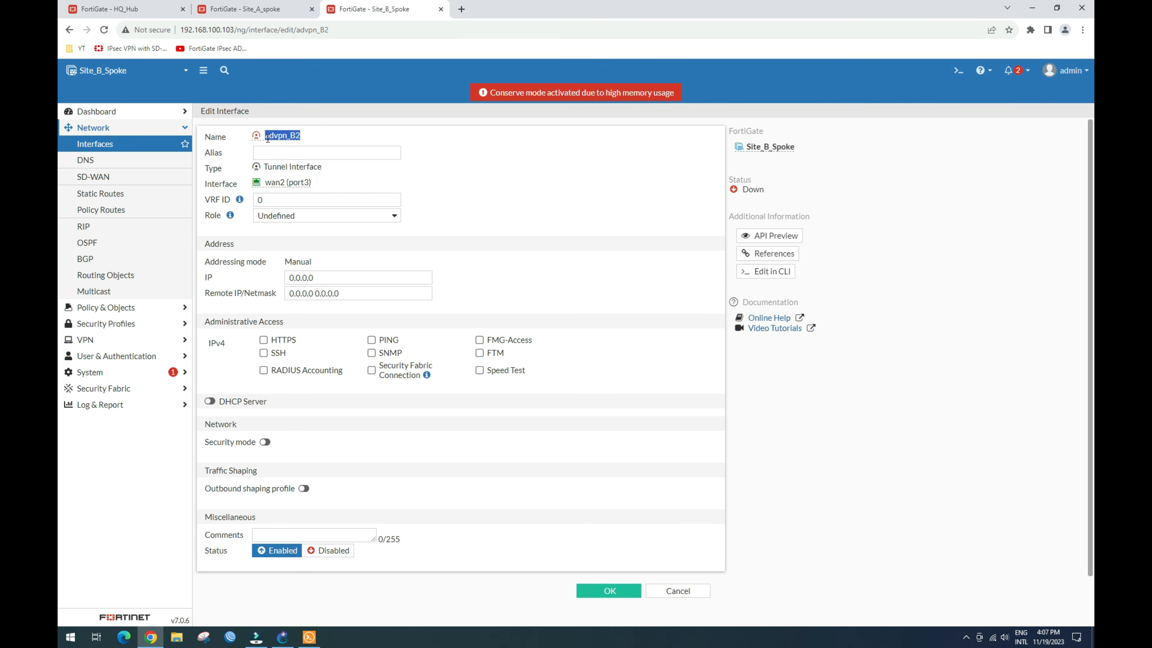
left_click(257, 154)
key("ctrl+v")
Step: Give advpn_B2 IP 20.20.20.3, remote 20.20.20.254/24 and PING access, then save
left_click(265, 277)
type("20.20.20.3")
left_click_drag(346, 291, 243, 288)
key("ctrl+c")
key("ctrl+v")
type("254")
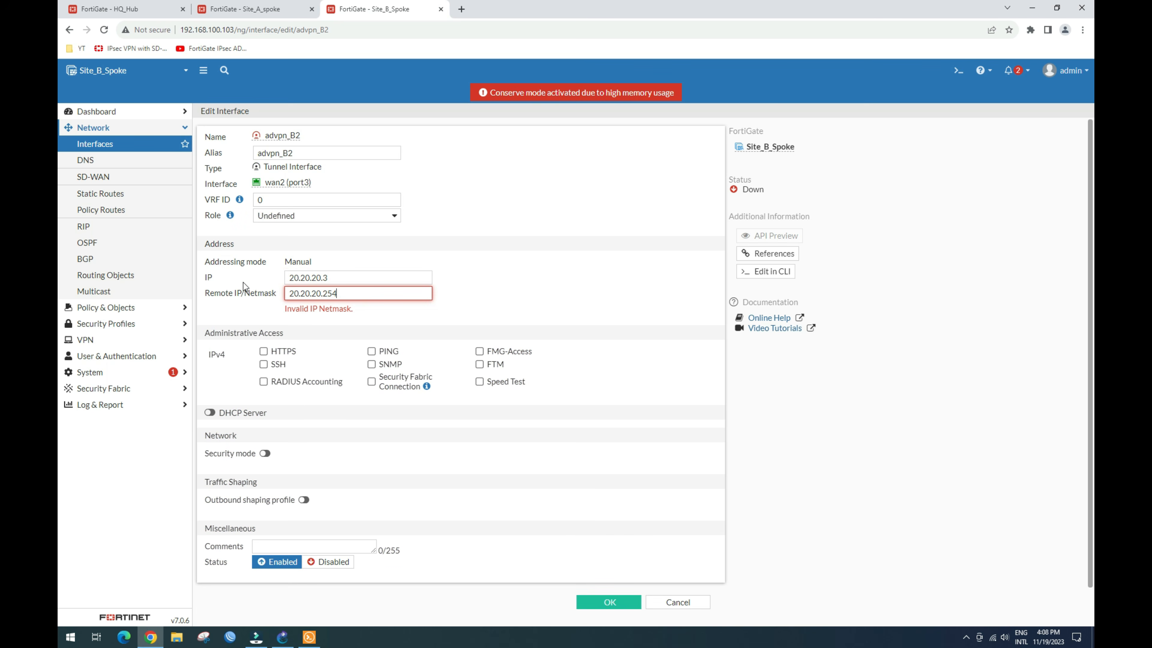
type("/24")
left_click(372, 340)
left_click(605, 602)
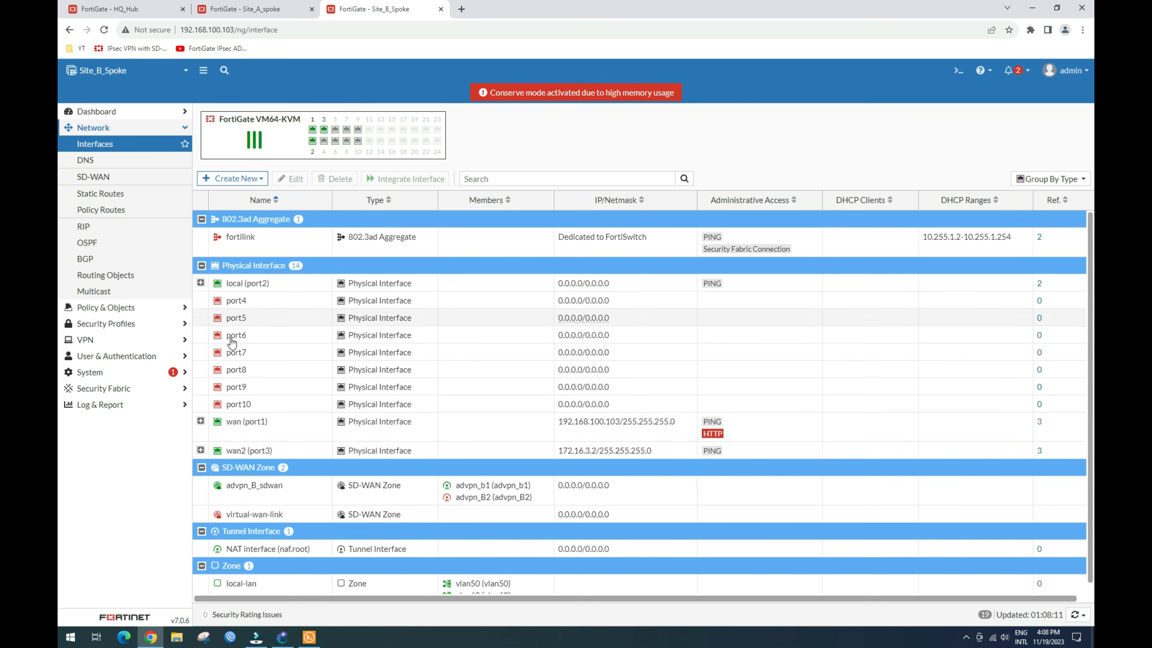
Step: Check advpn_B2 as a member of the advpn_B_sdwan SD-WAN zone
left_click(201, 450)
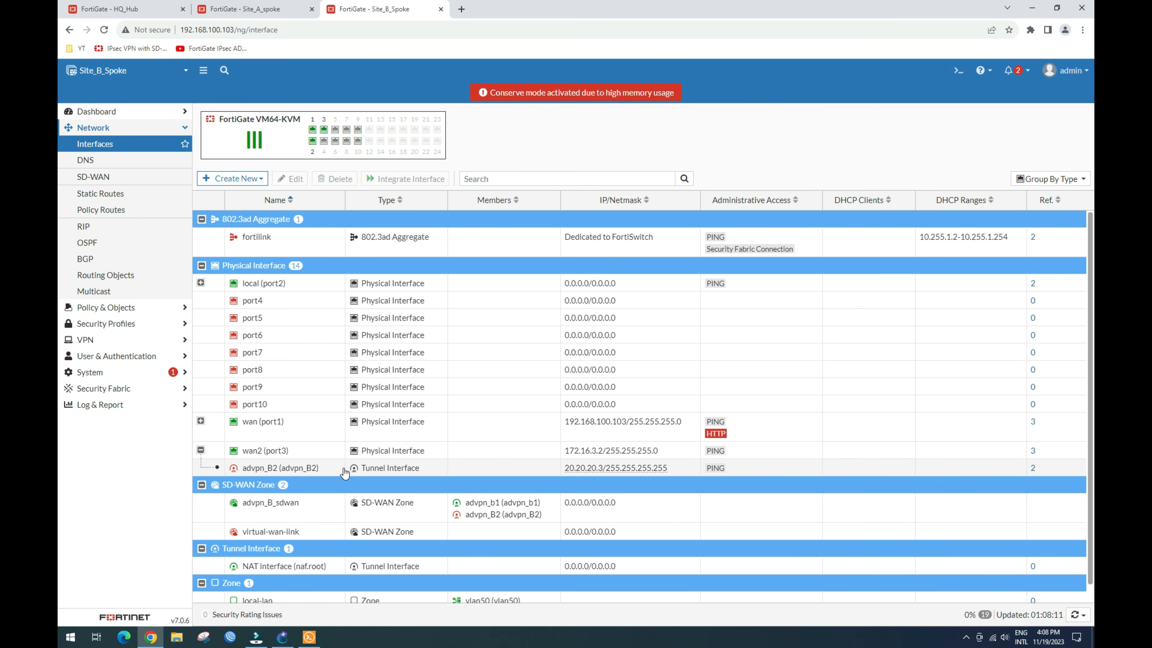
left_click(325, 469)
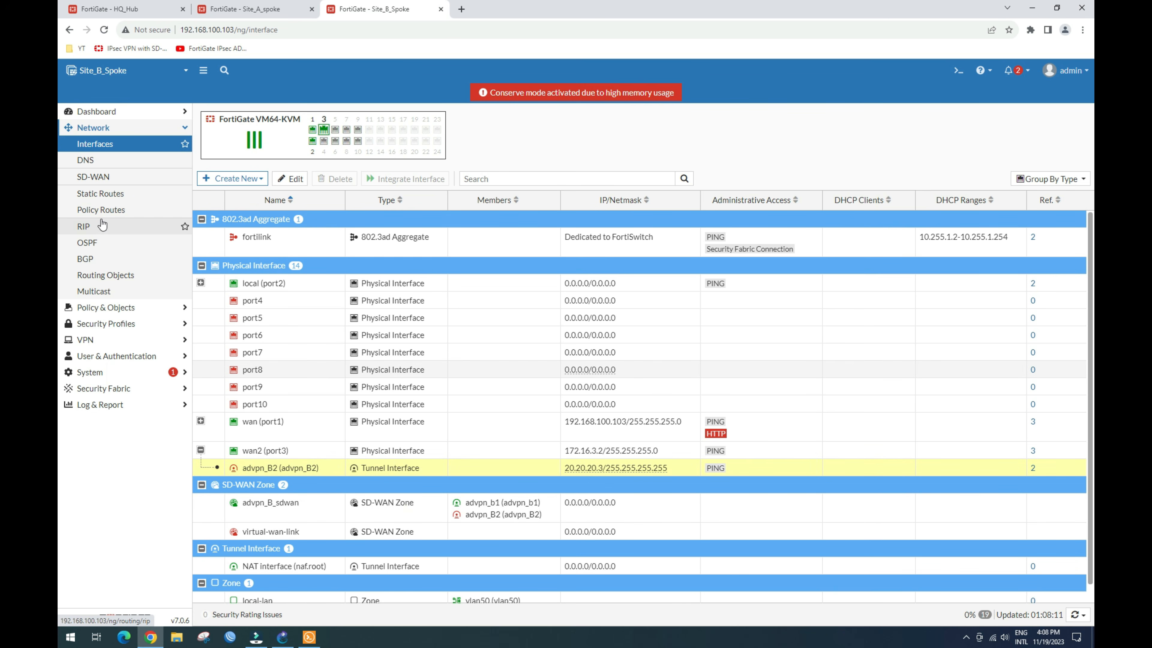
left_click(106, 178)
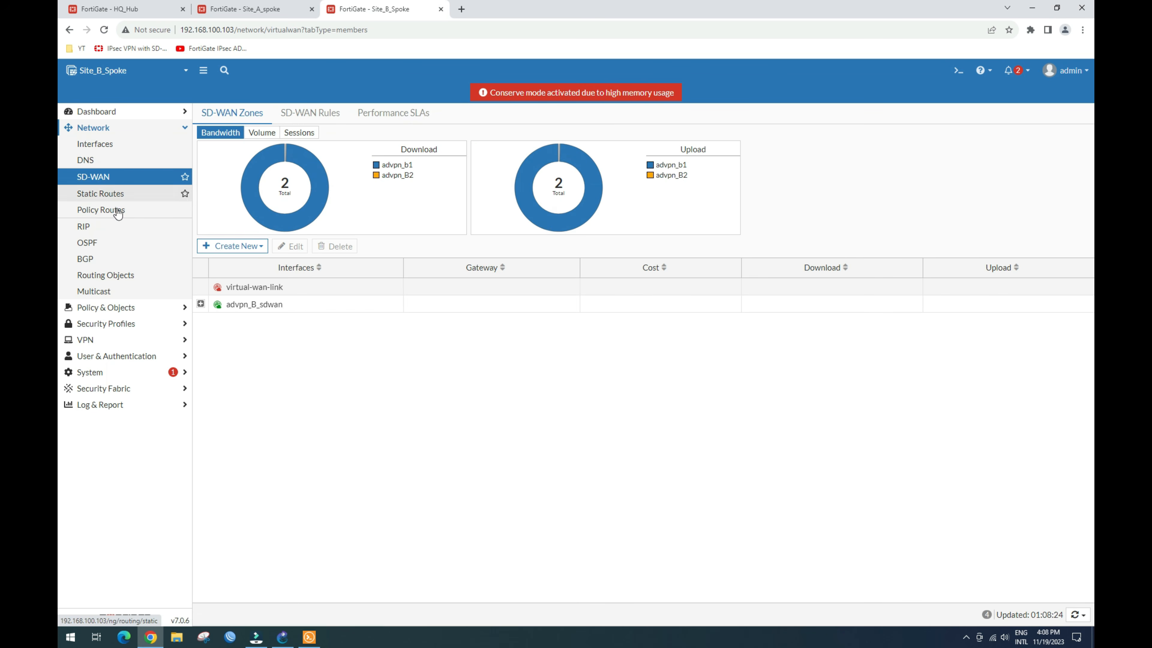
left_click(200, 304)
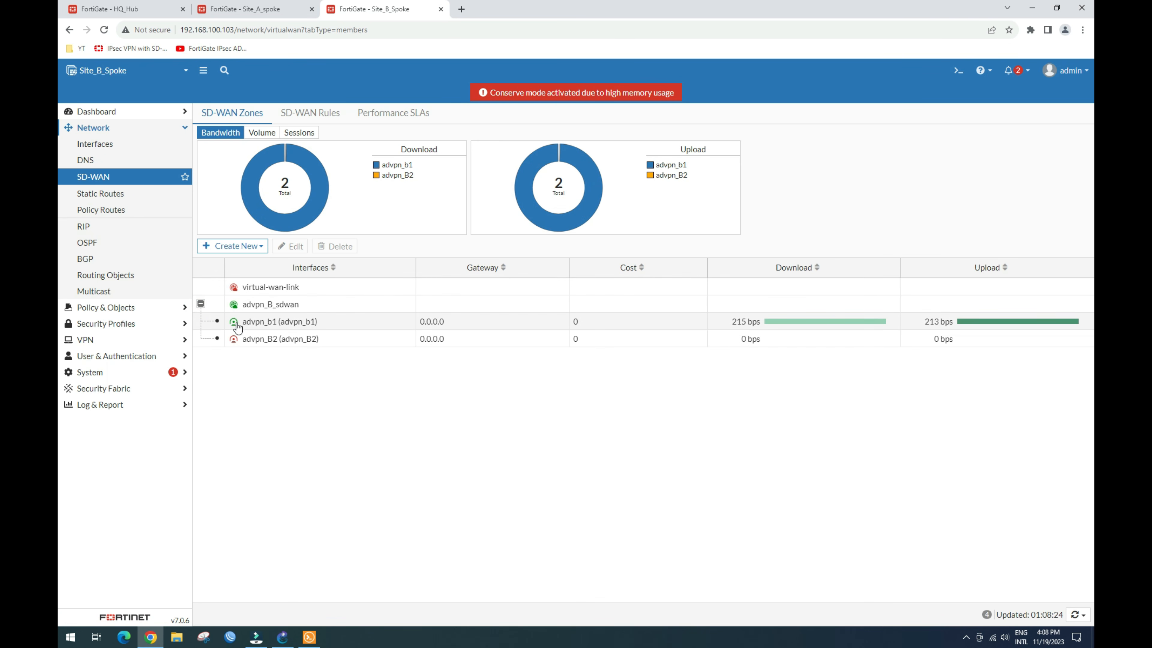
left_click(293, 338)
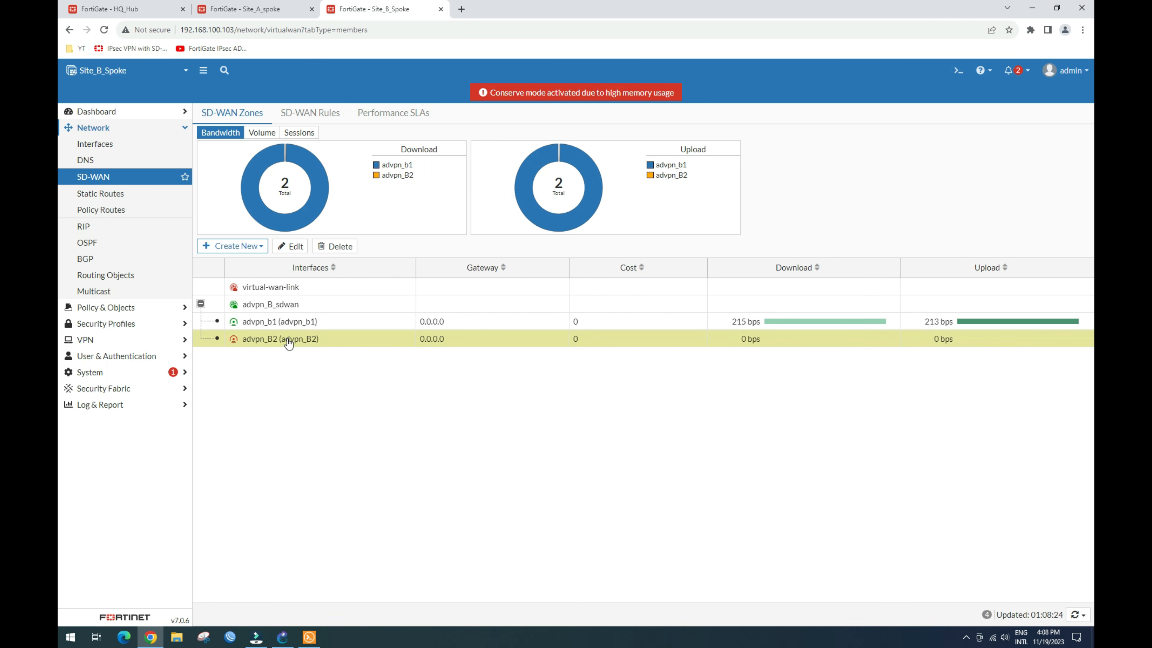
Step: Open the inactive advpn_B2 IPsec tunnel's network settings and select remote gateway 172.16.2.2
left_click(115, 338)
left_click(122, 213)
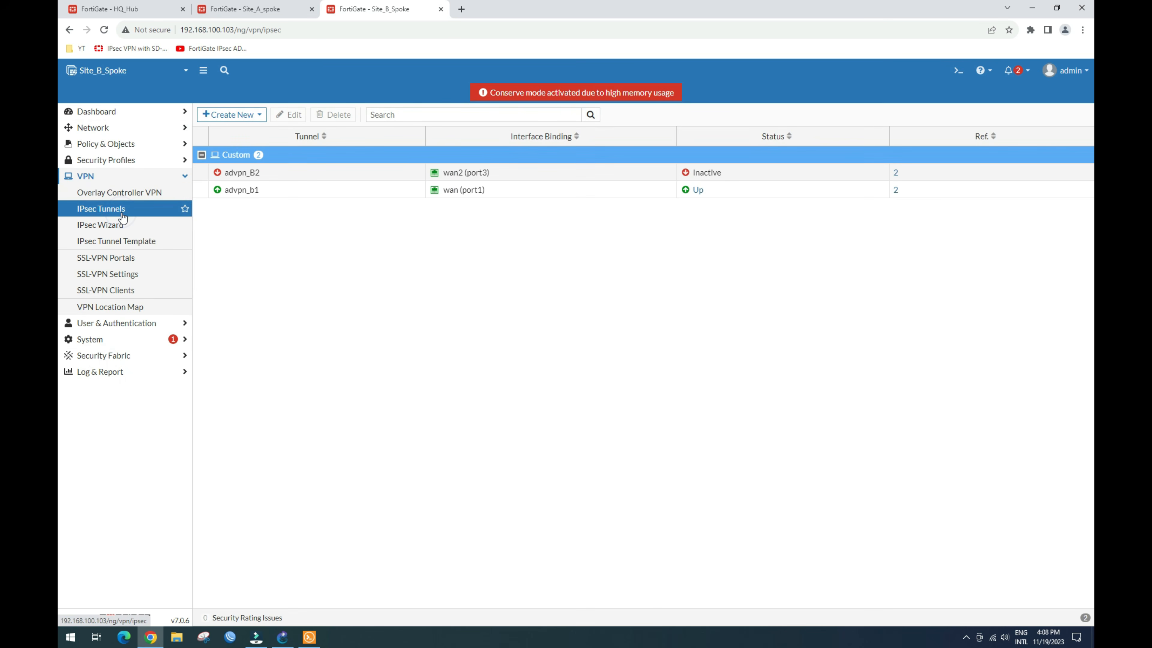
left_click(289, 180)
left_click(289, 181)
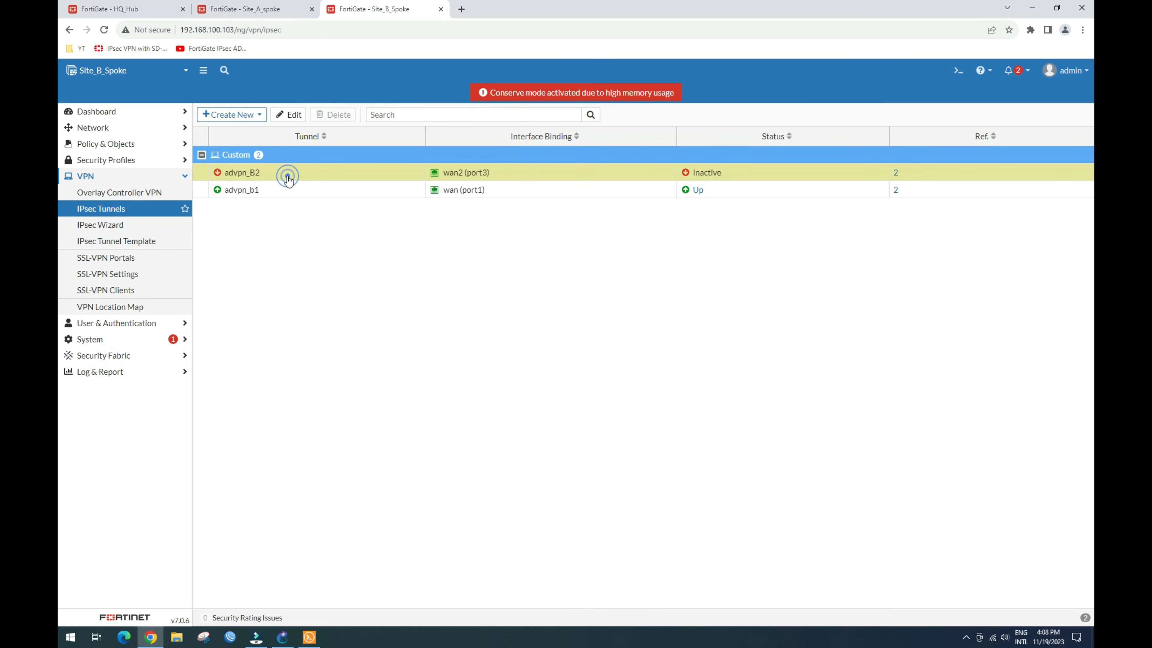
left_click(289, 114)
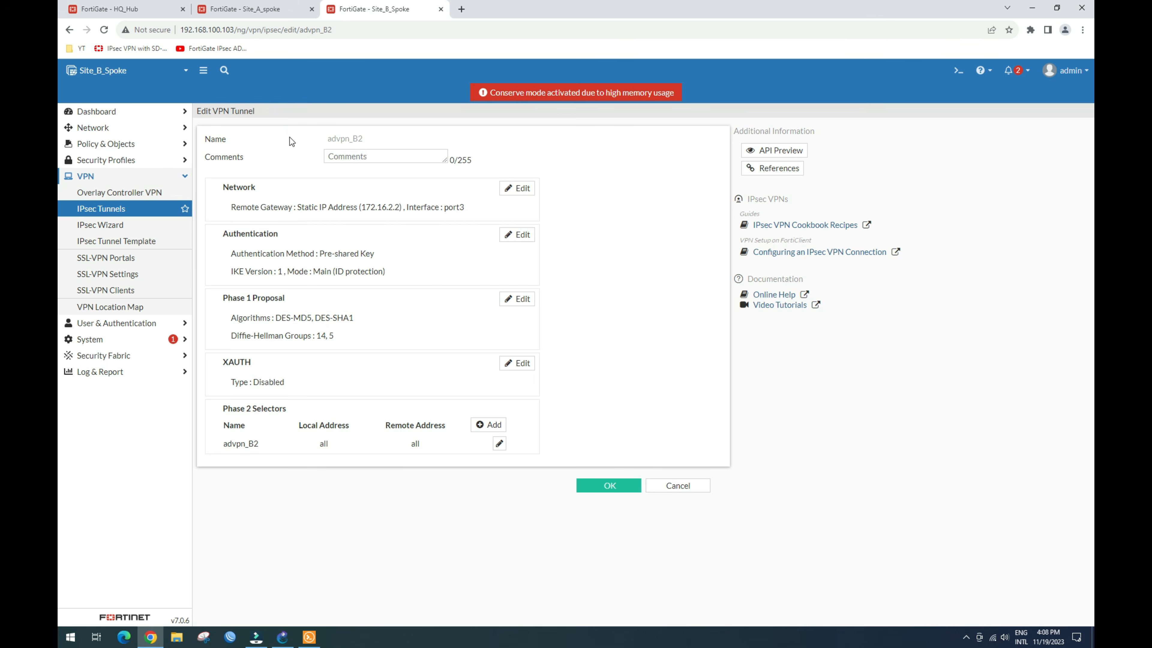
left_click(515, 187)
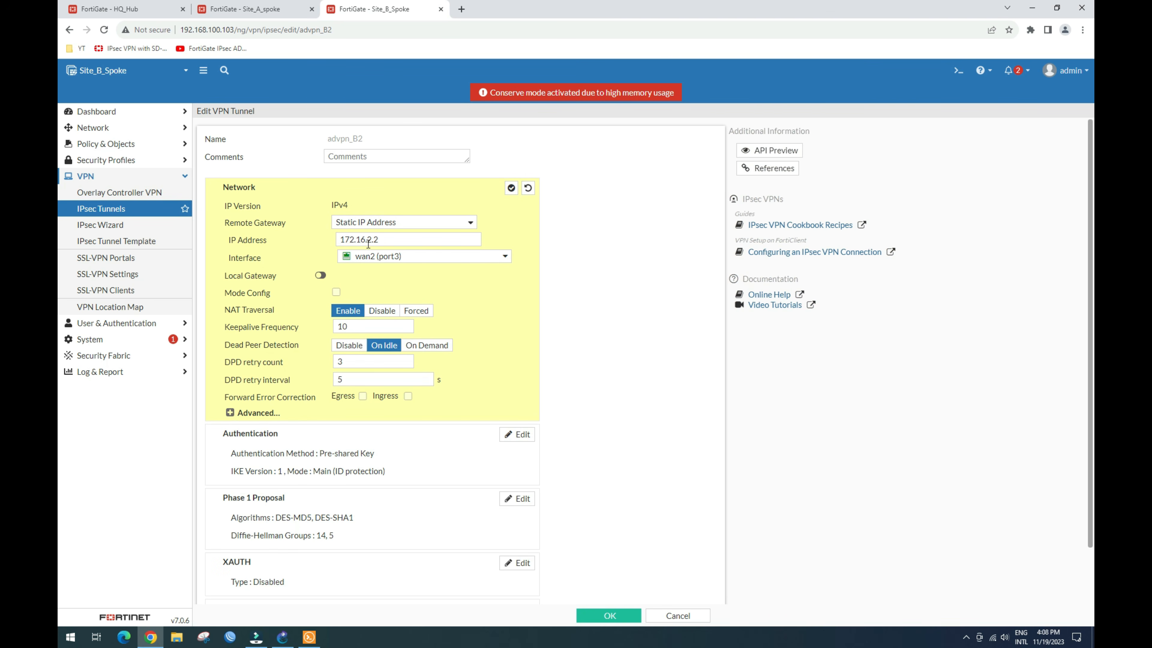
left_click_drag(386, 239, 335, 240)
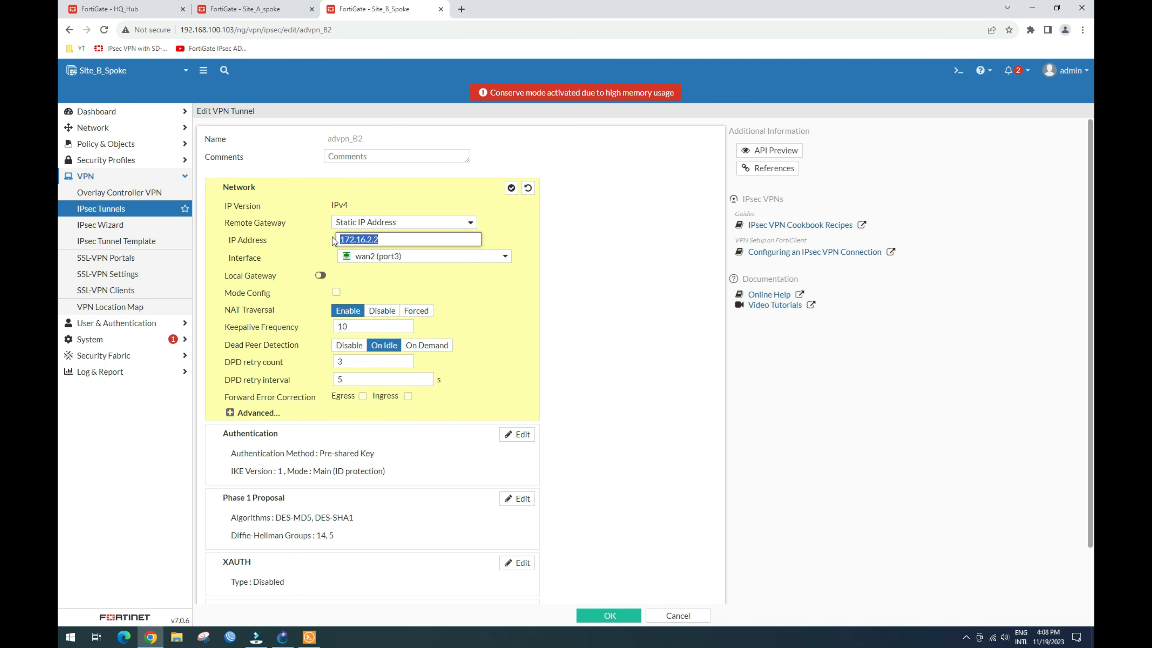
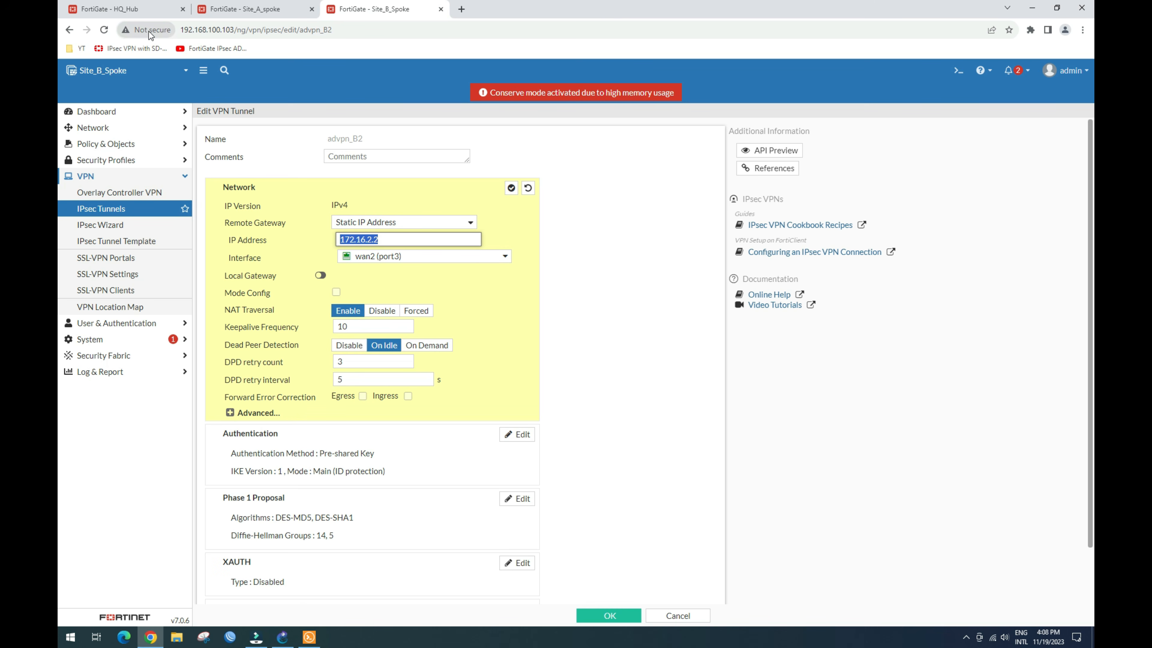
Step: On HQ_Hub, reload the interface list and look up the wan2 (port3) address
left_click(134, 11)
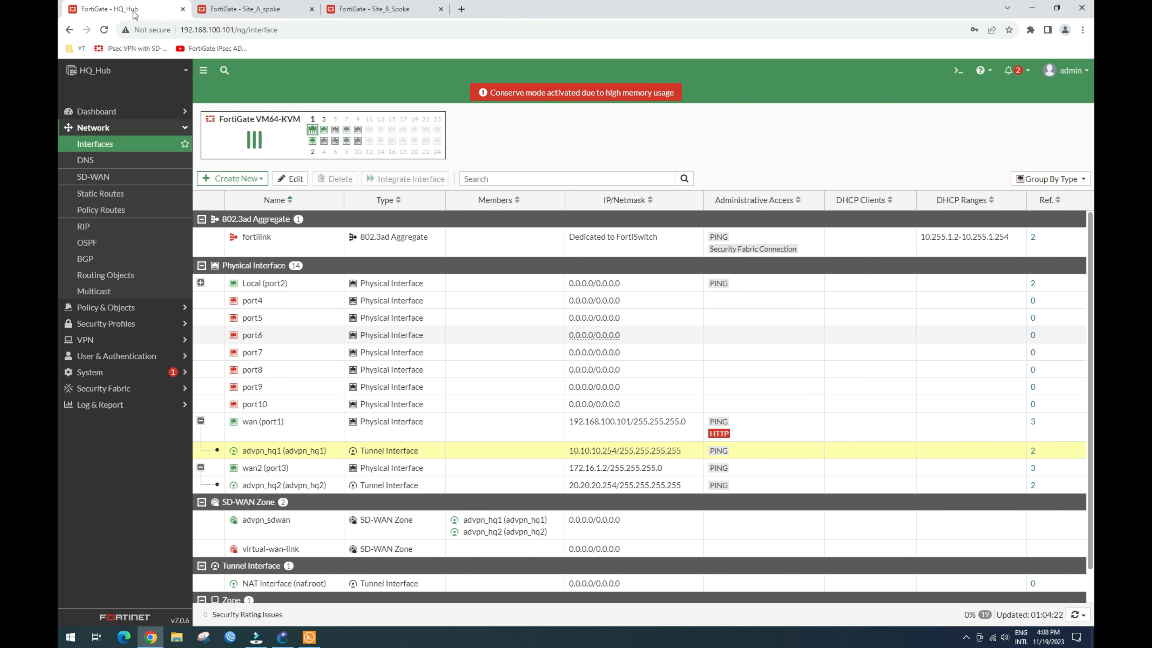
left_click(97, 146)
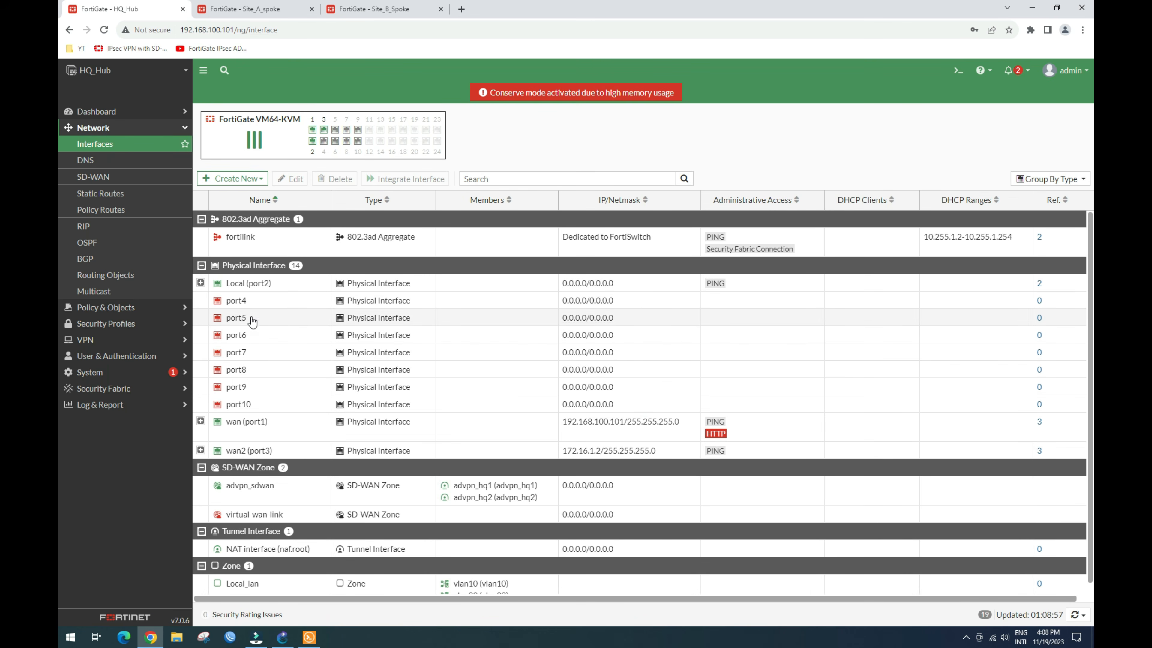
left_click(200, 421)
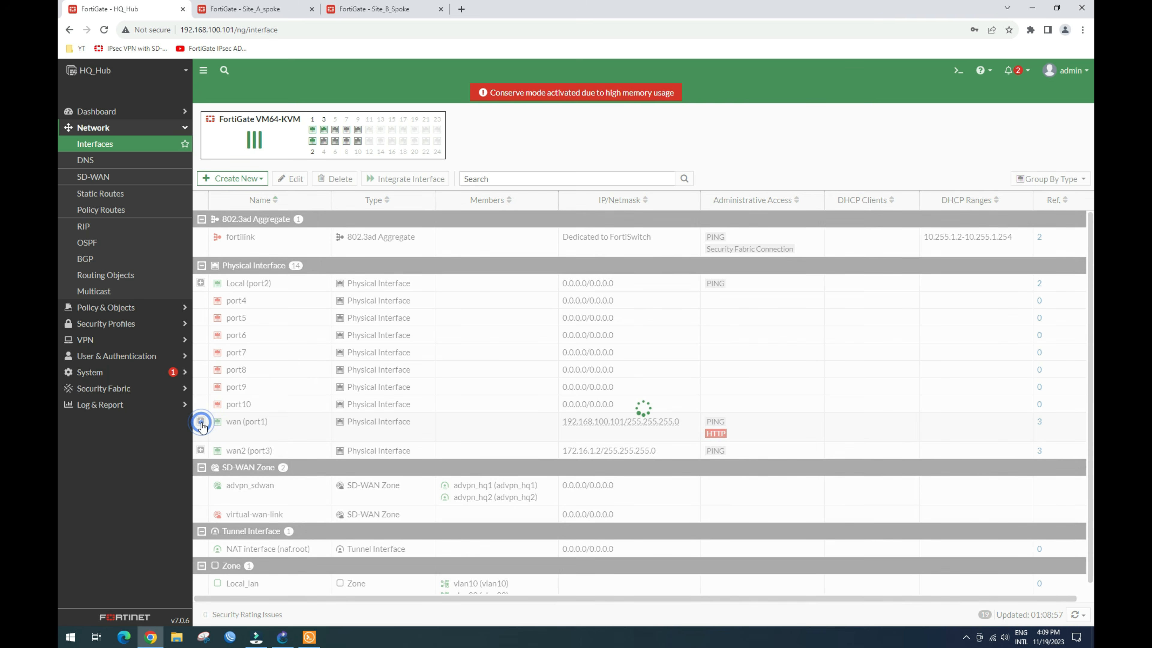
left_click(200, 465)
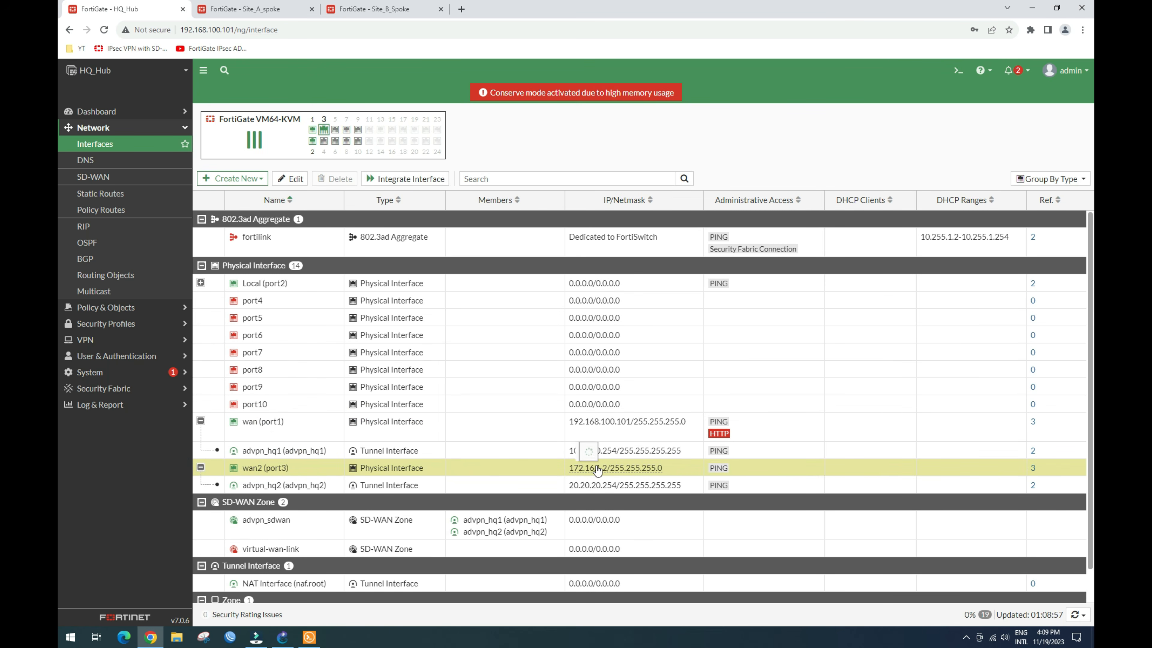
mouse_move(601, 471)
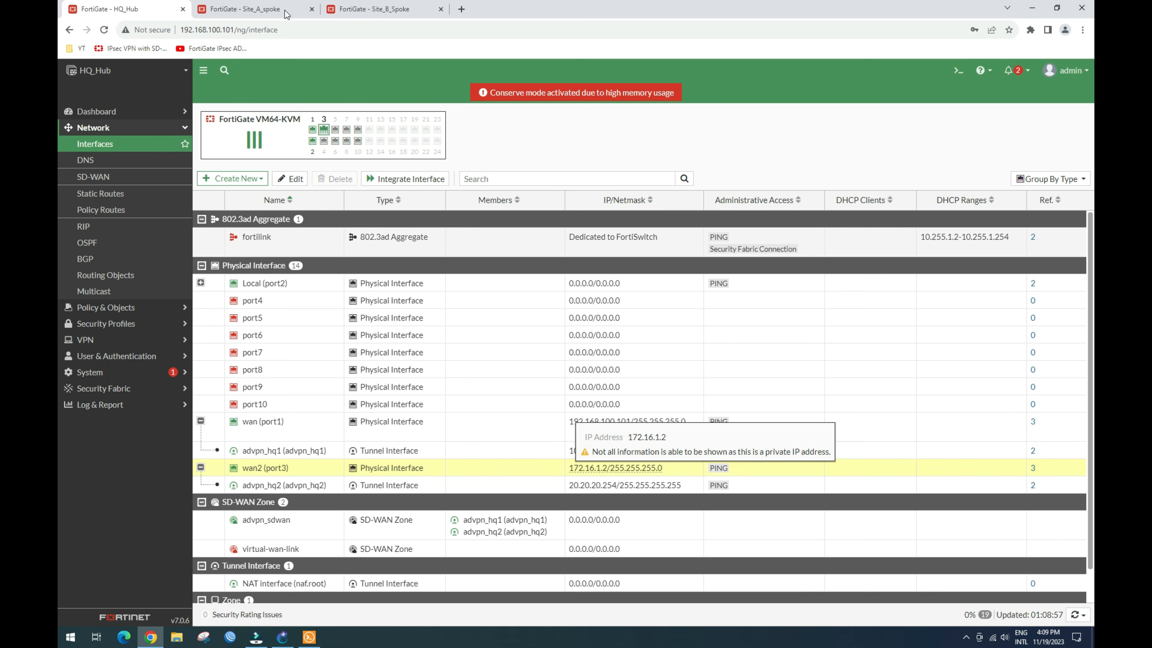
Step: Set advpn_B2's remote gateway IP to 172.16.1.2 and save the tunnel
left_click(380, 9)
left_click(371, 239)
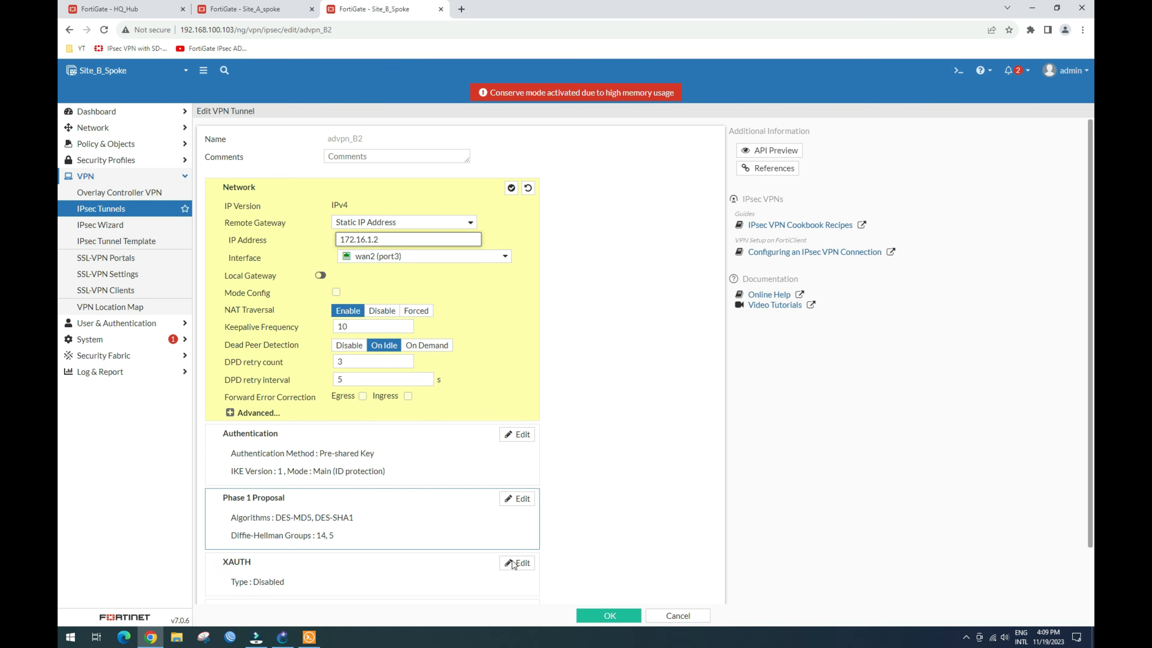
left_click(510, 189)
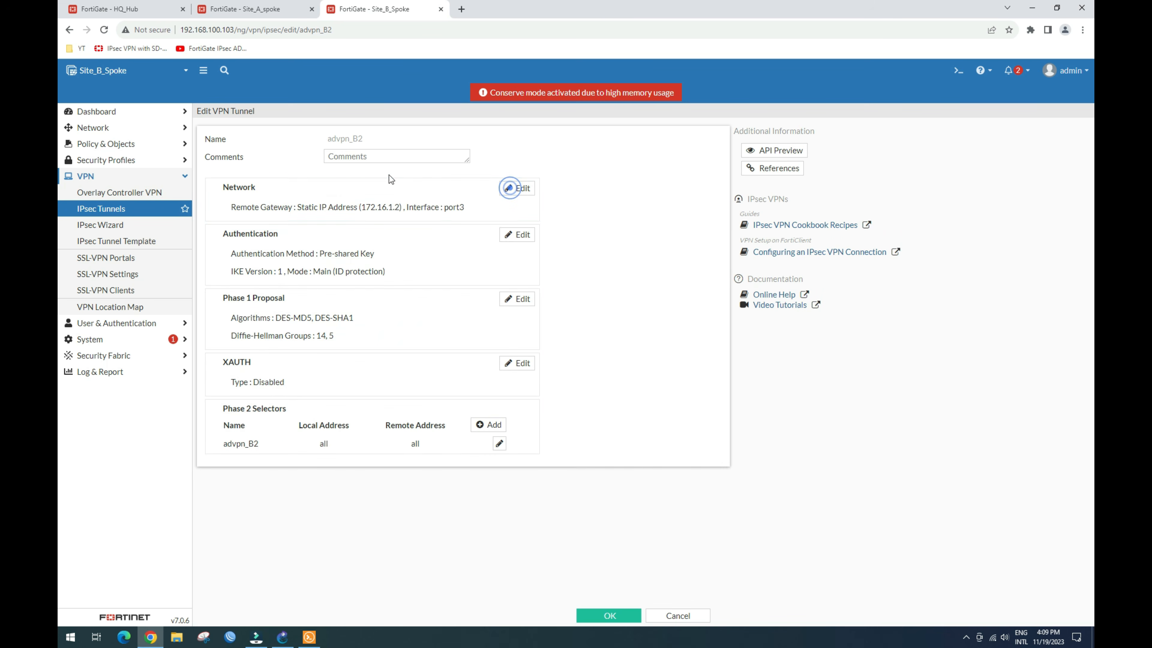
left_click(609, 616)
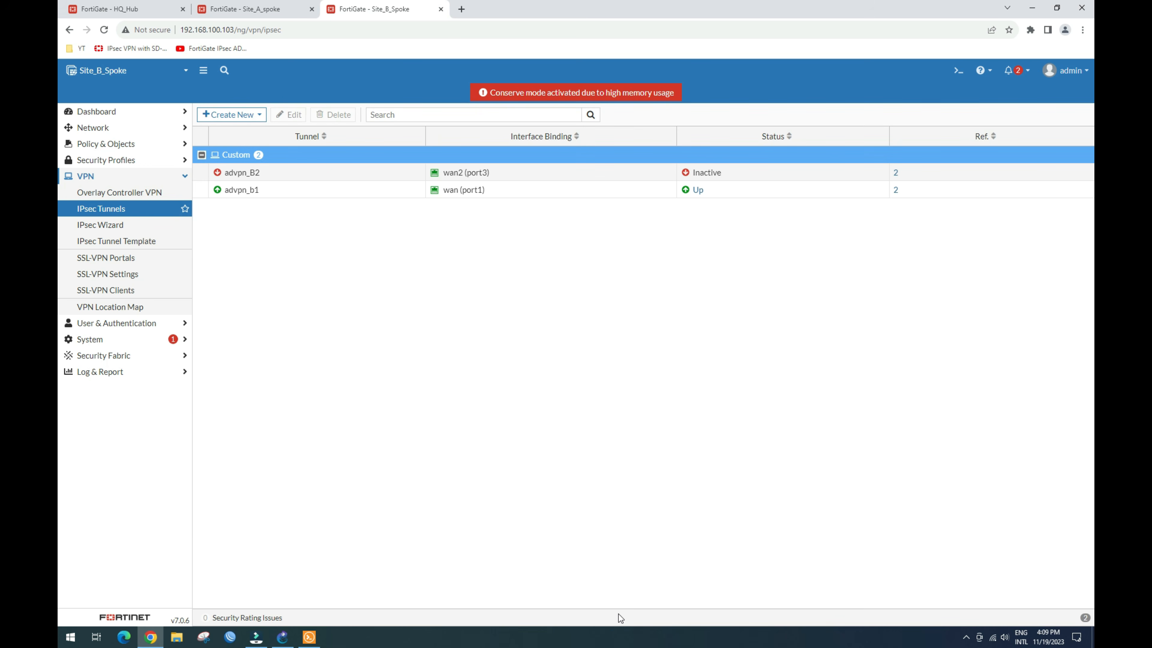
Step: Refresh Site B's IPsec tunnel list until advpn_B2 shows Up, then switch to GNS3
left_click(95, 225)
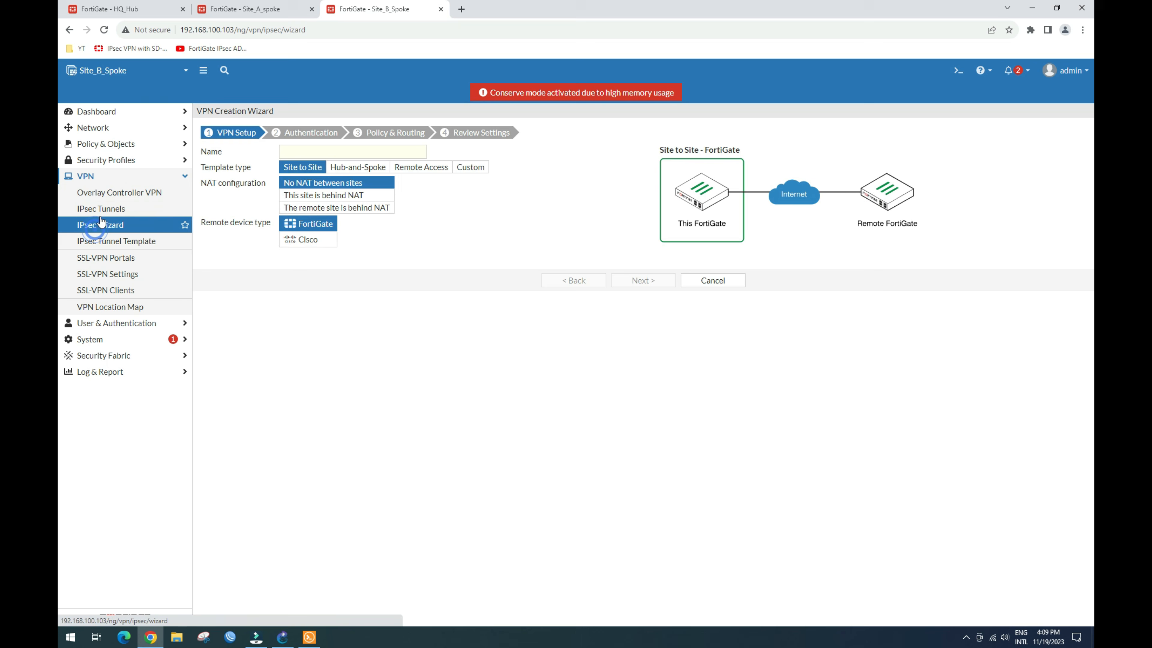
left_click(108, 210)
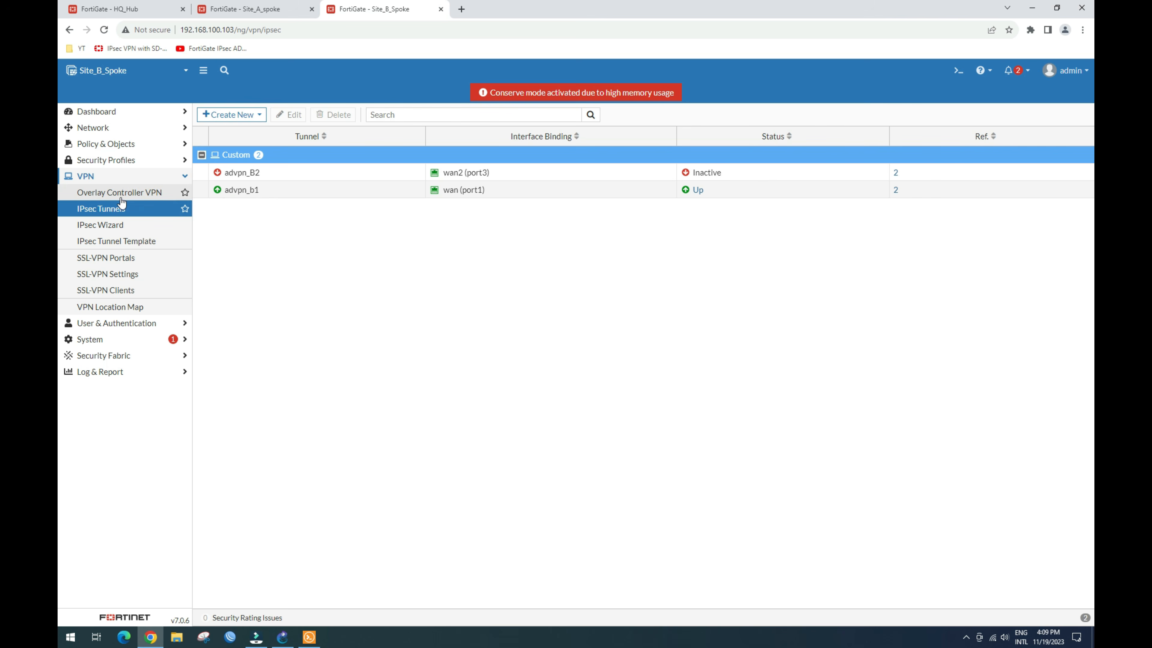
left_click(108, 225)
left_click(108, 209)
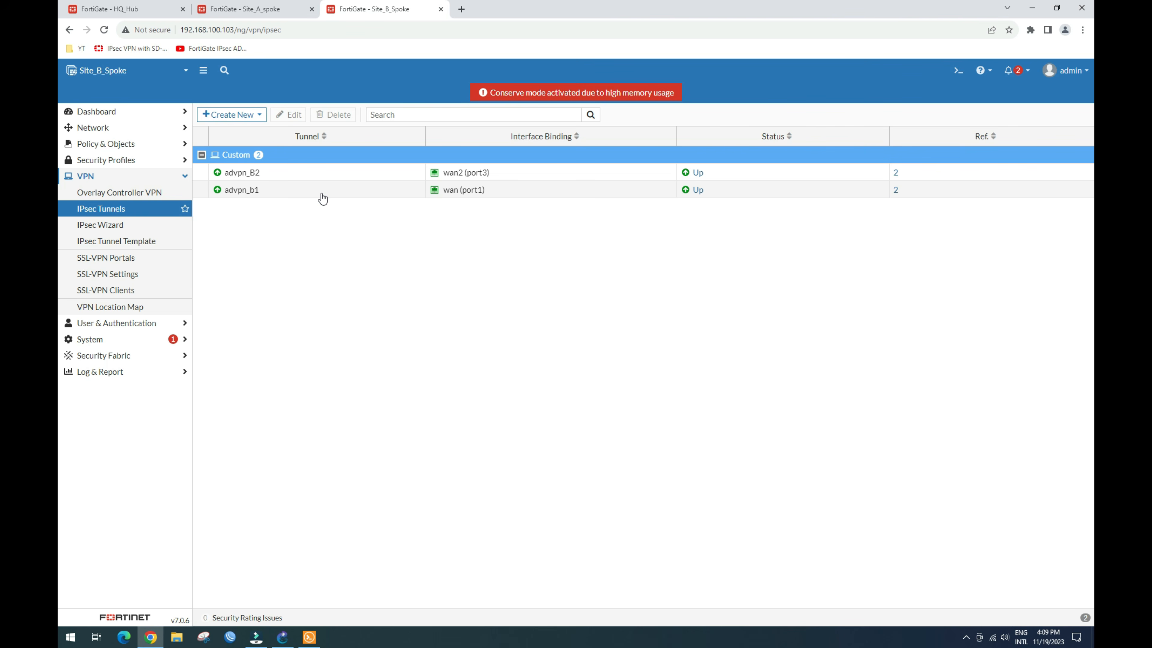
left_click(283, 637)
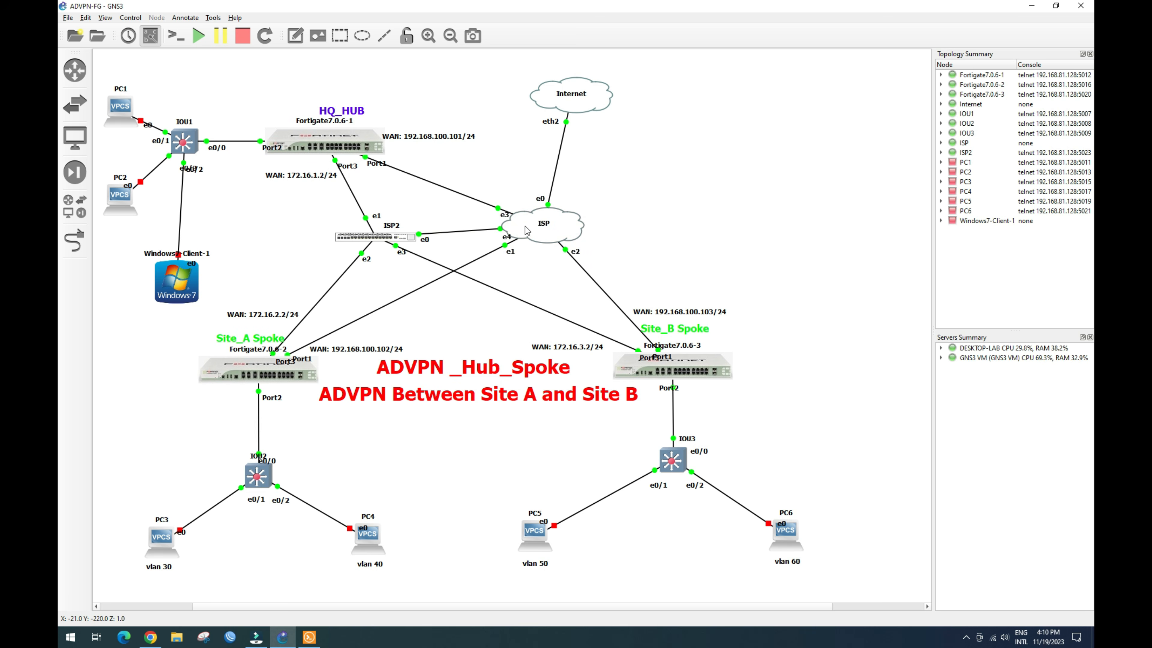
Step: On HQ_Hub, open the Network dashboard and expand the Routing widget to full screen
mouse_move(549, 228)
left_click(151, 637)
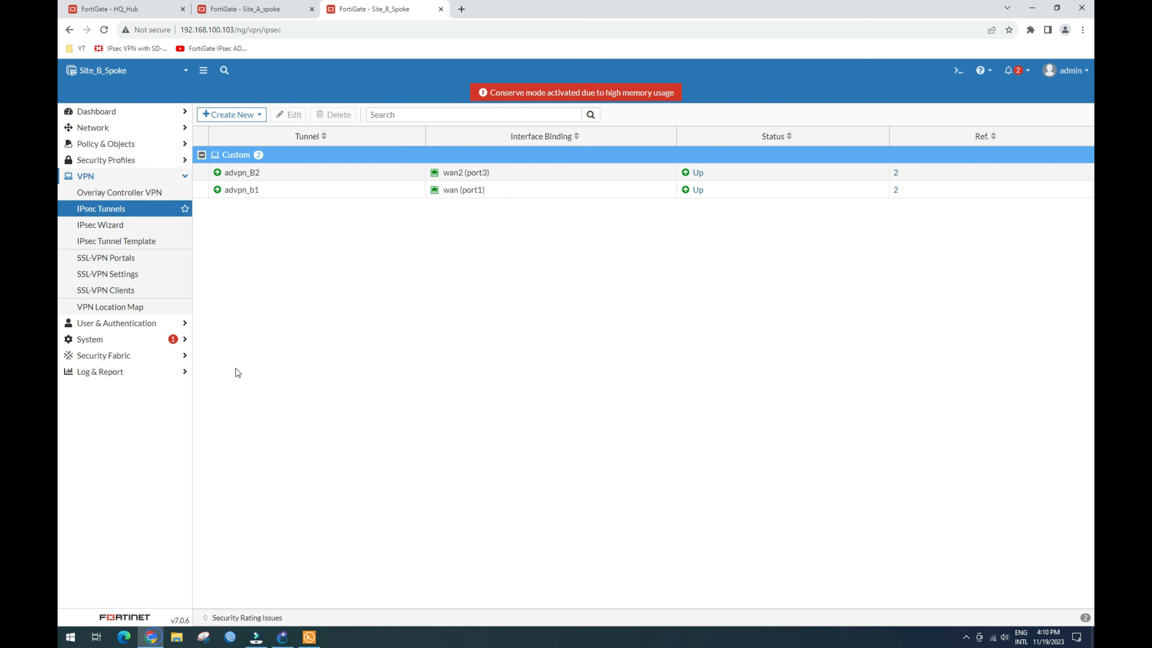
left_click(129, 9)
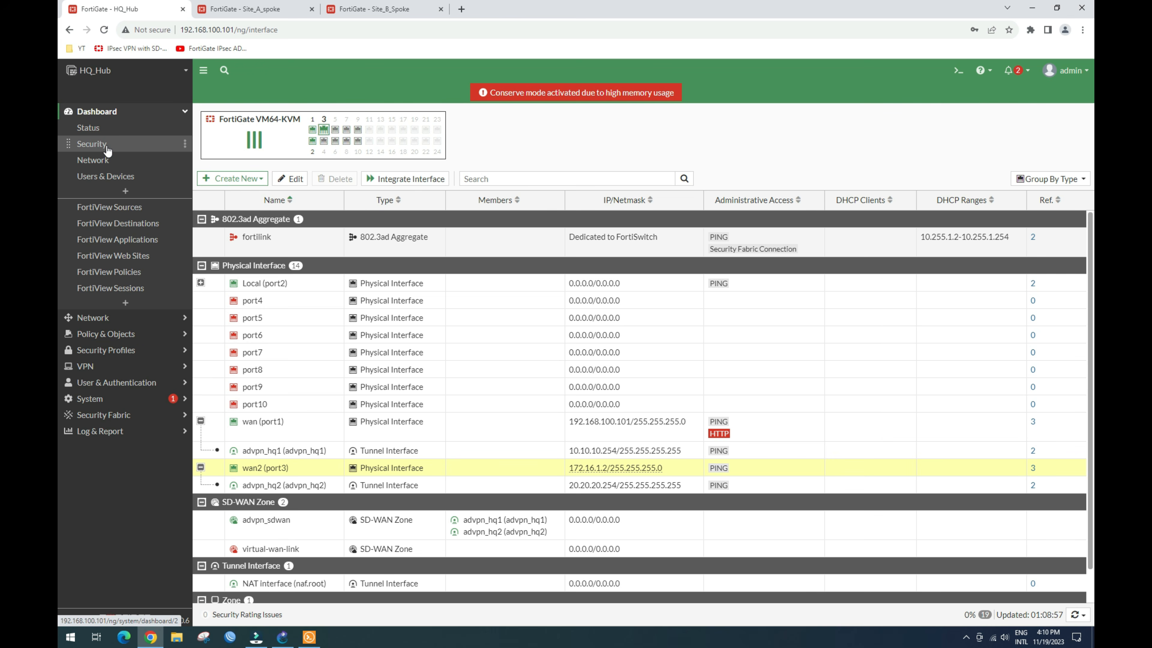
left_click(98, 159)
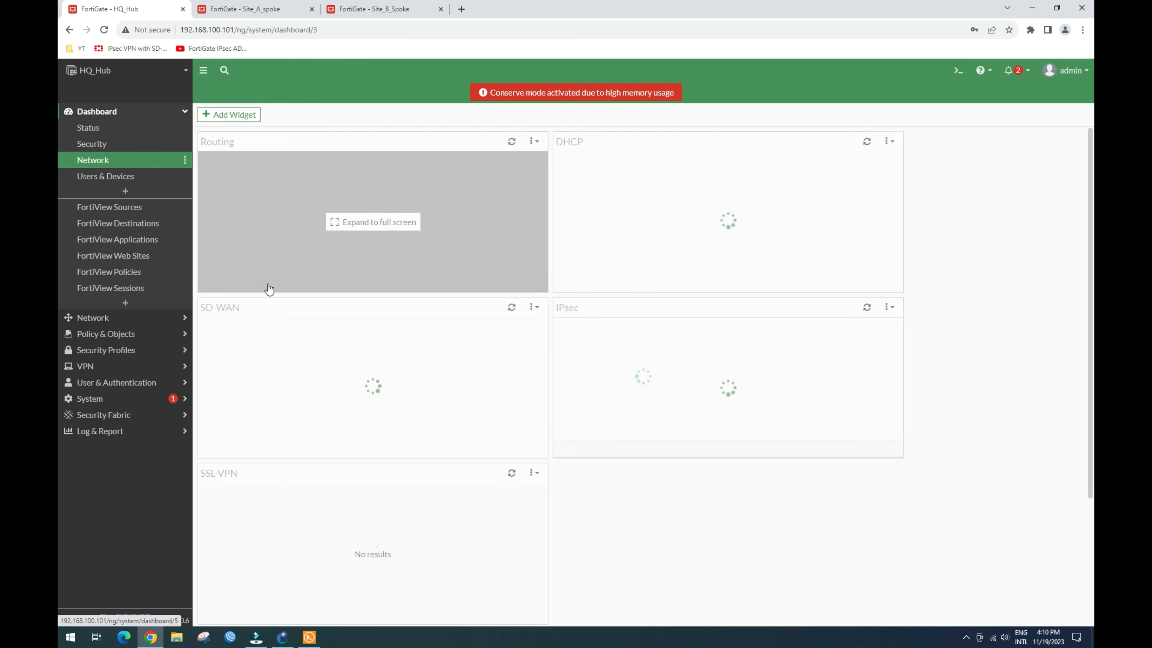
left_click(303, 267)
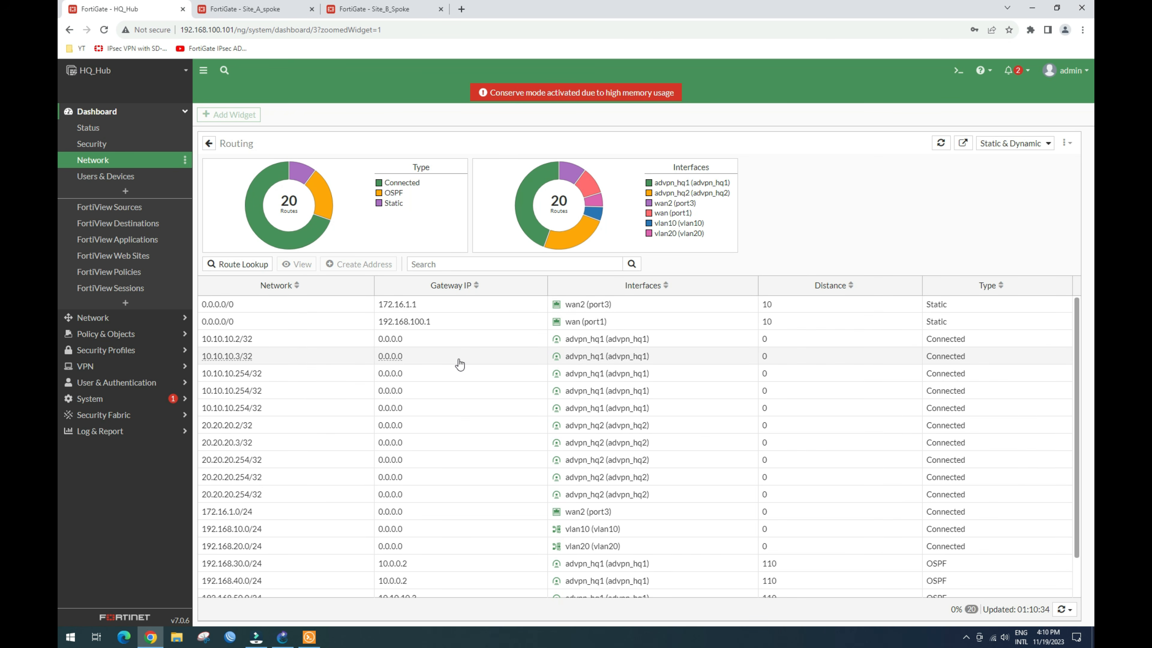
Step: Inspect the OSPF routes to 192.168.30.0, 40.0, 50.0 and 60.0/24 over advpn_hq1
scroll(459, 364, "down", 1)
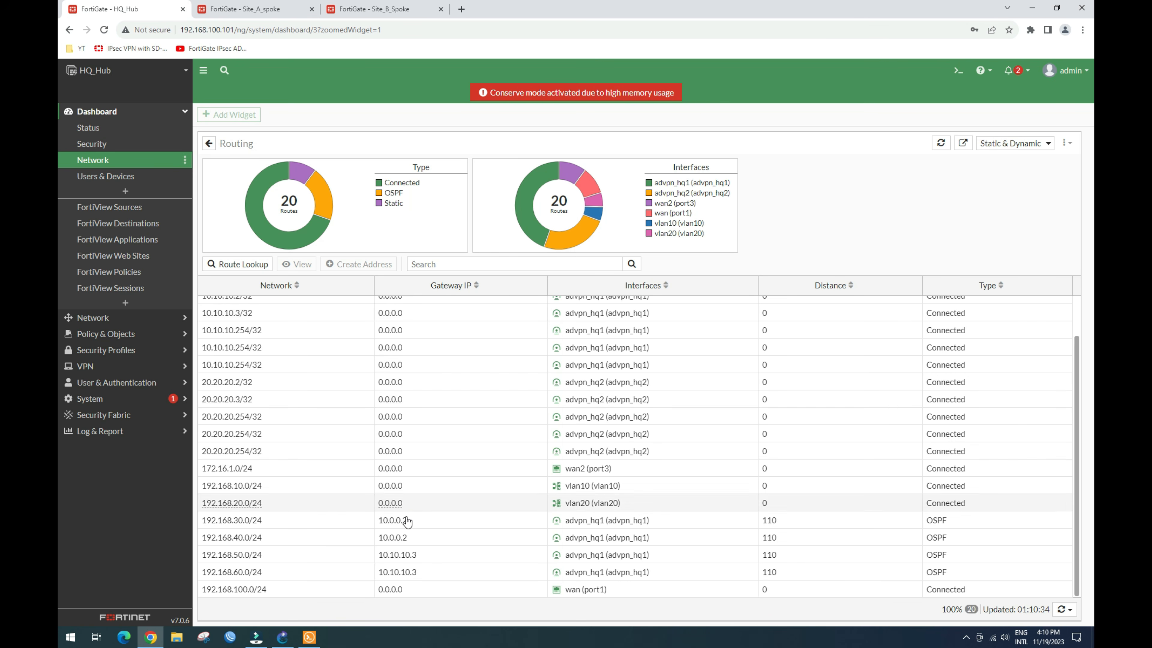
left_click(421, 527)
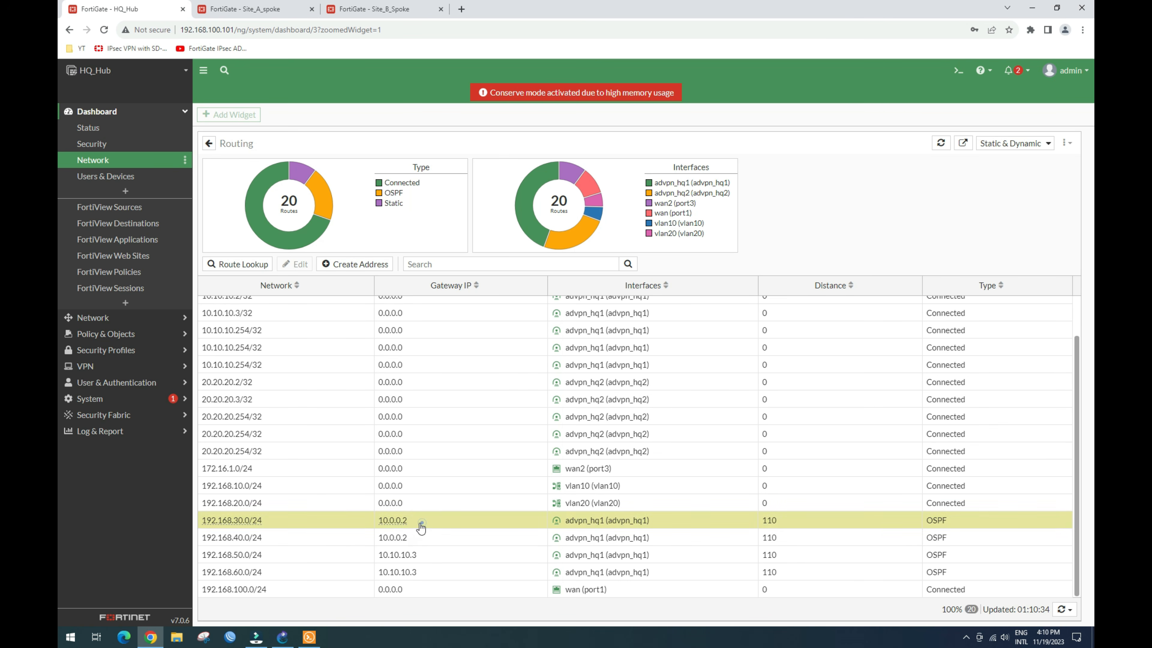
left_click(286, 536)
left_click(290, 555)
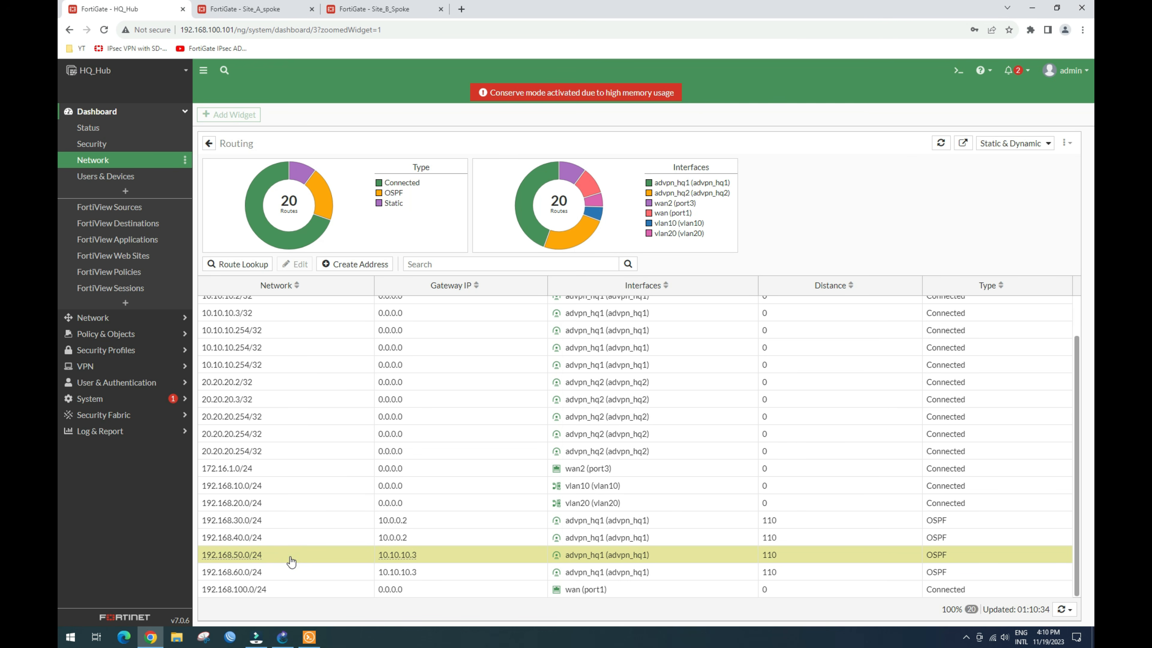
left_click(297, 572)
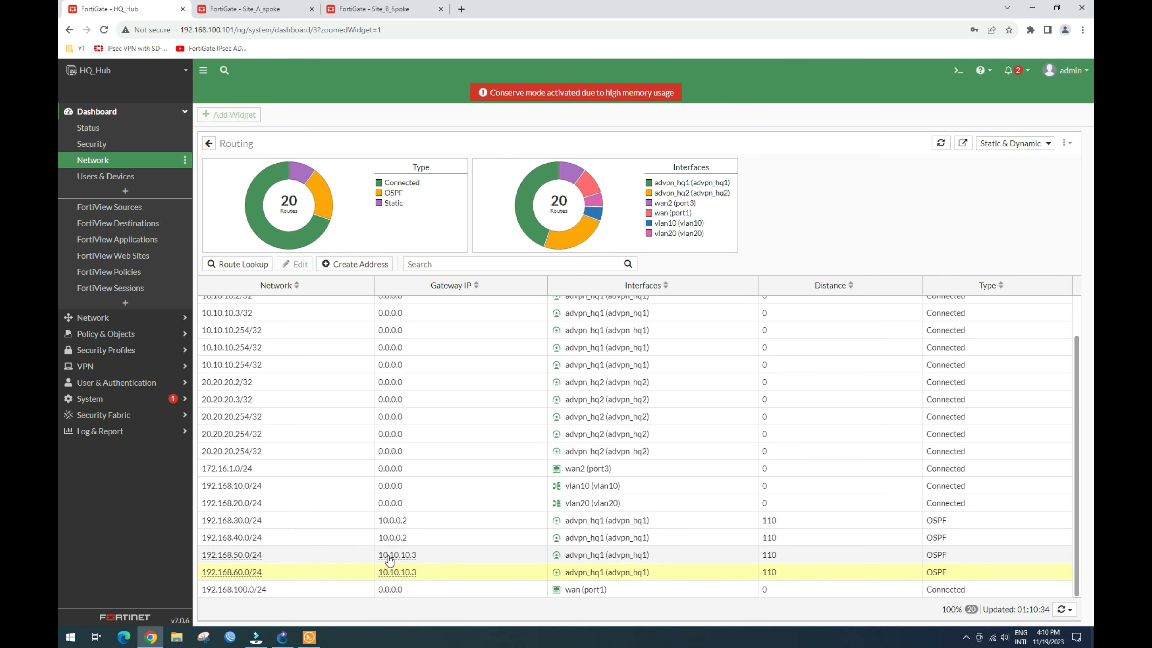
left_click(644, 522)
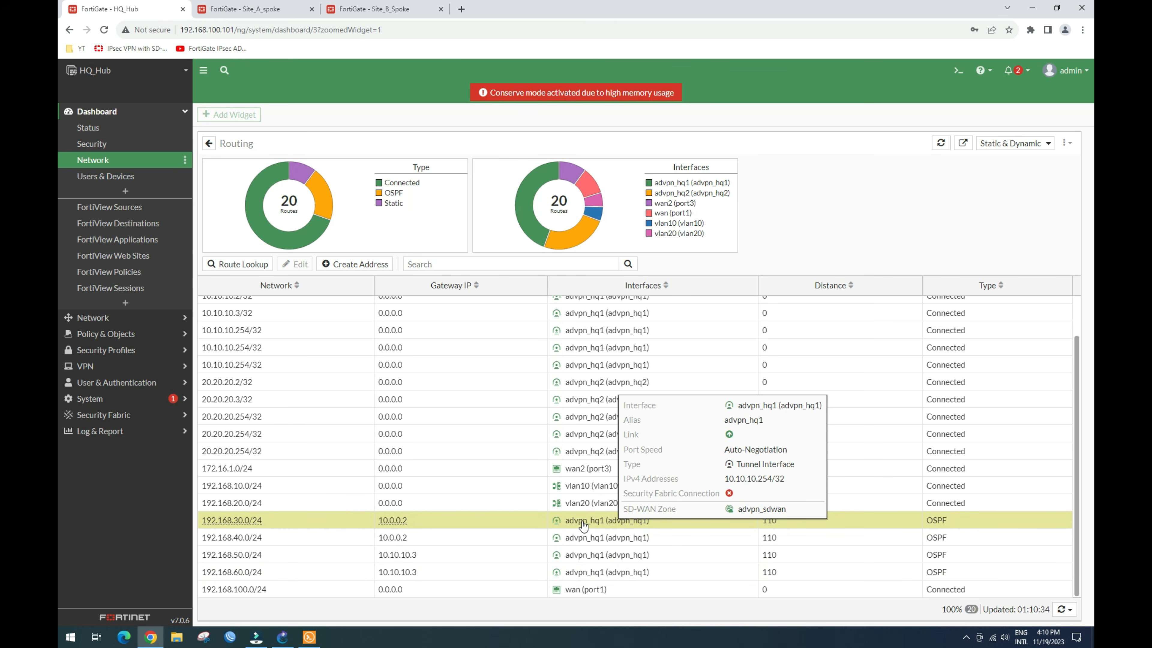
left_click(618, 536)
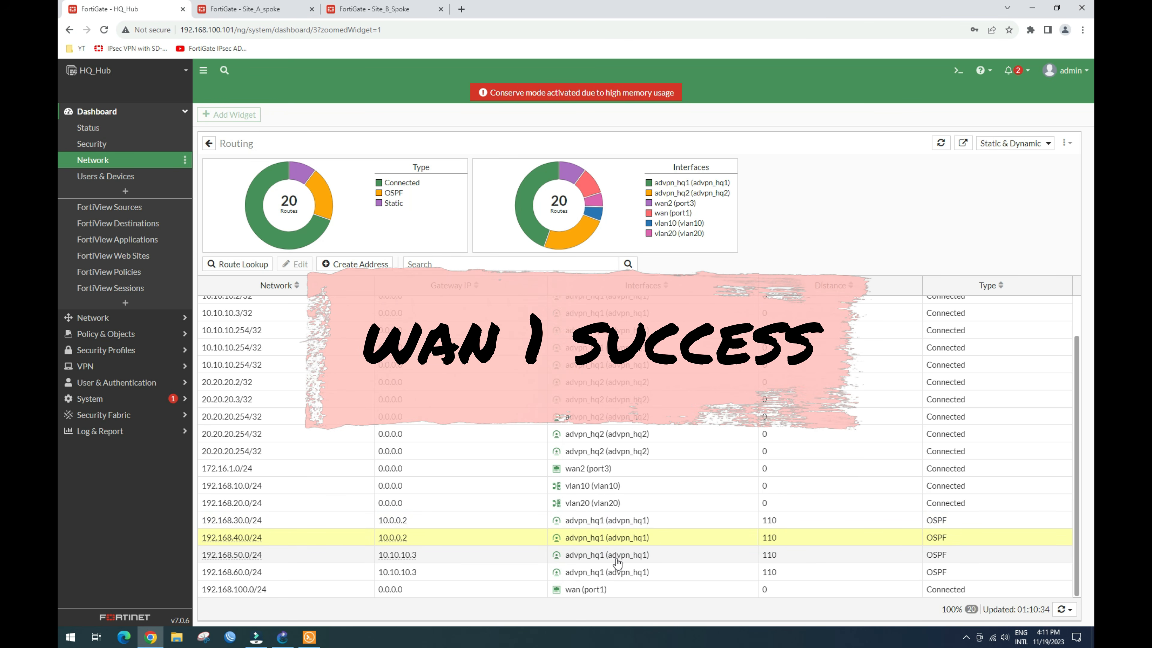
right_click(625, 570)
left_click(624, 573)
scroll(458, 502, "up", 2)
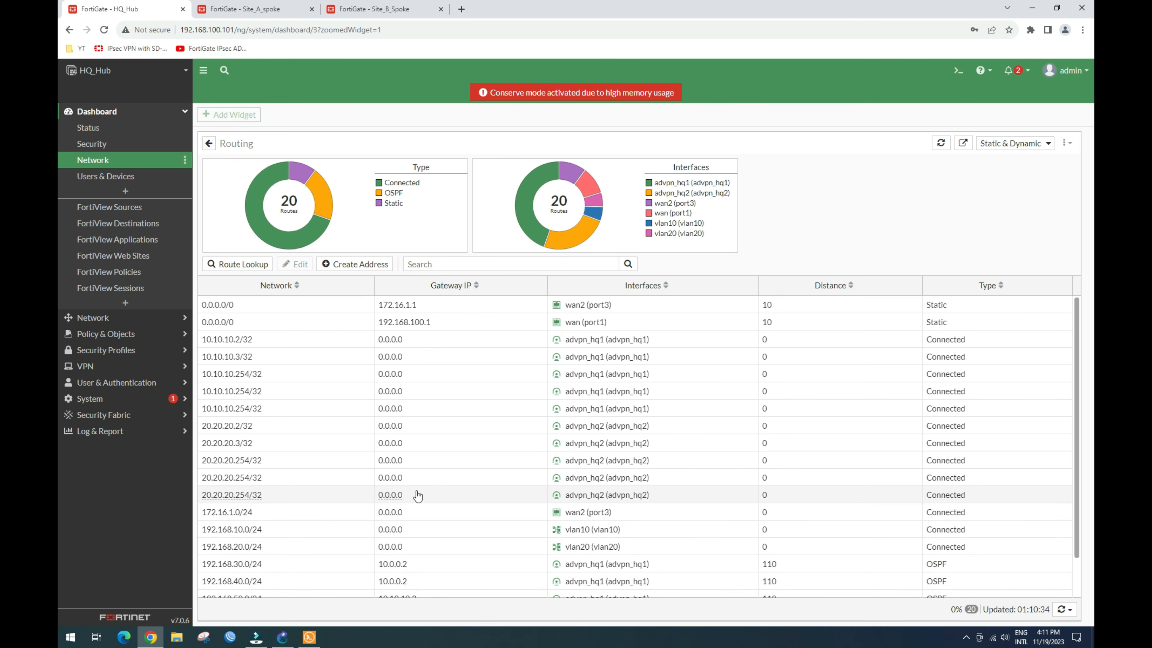
left_click(150, 317)
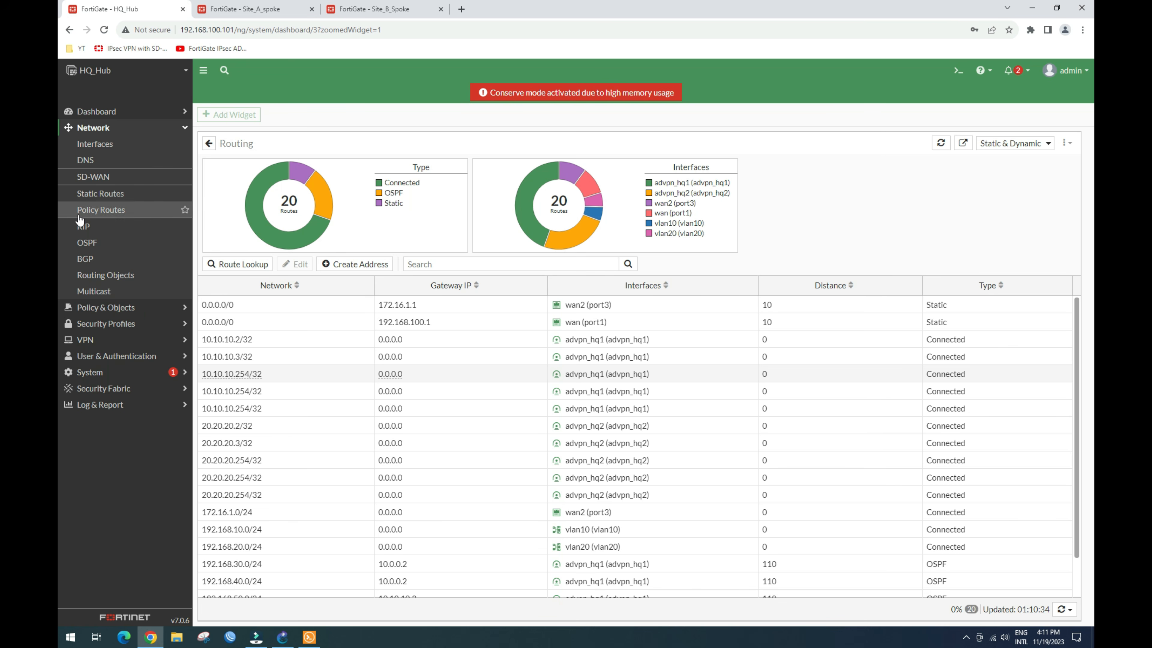
Step: Review HQ_Hub's OSPF router ID, areas and advertised networks, then switch to GNS3
left_click(100, 244)
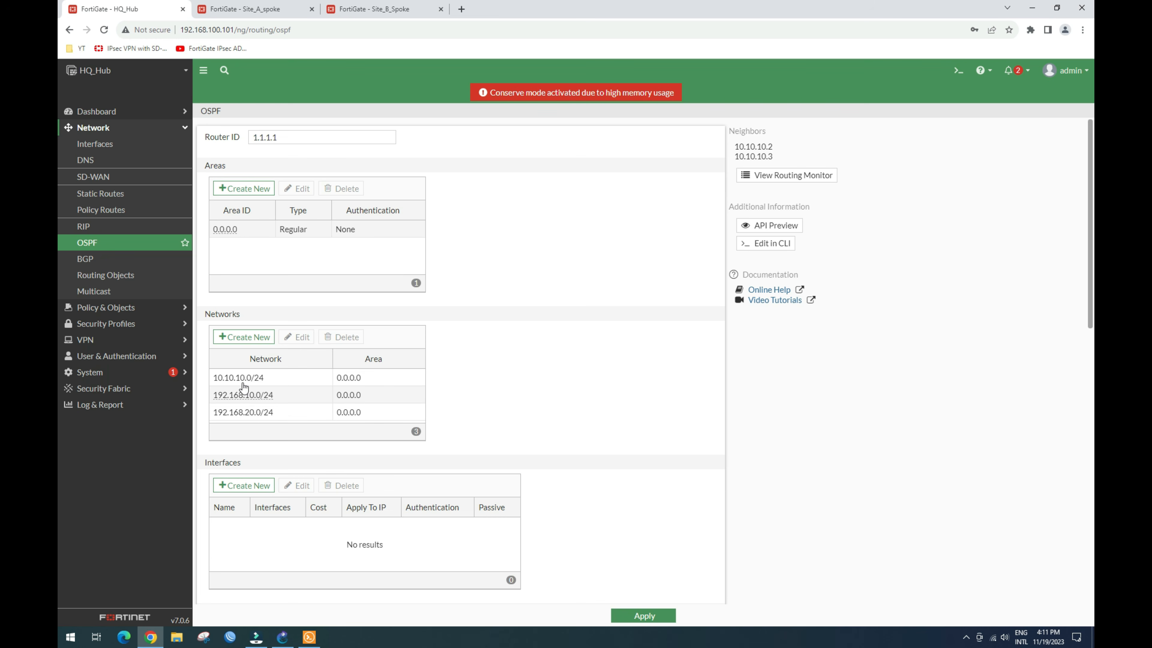
mouse_move(236, 384)
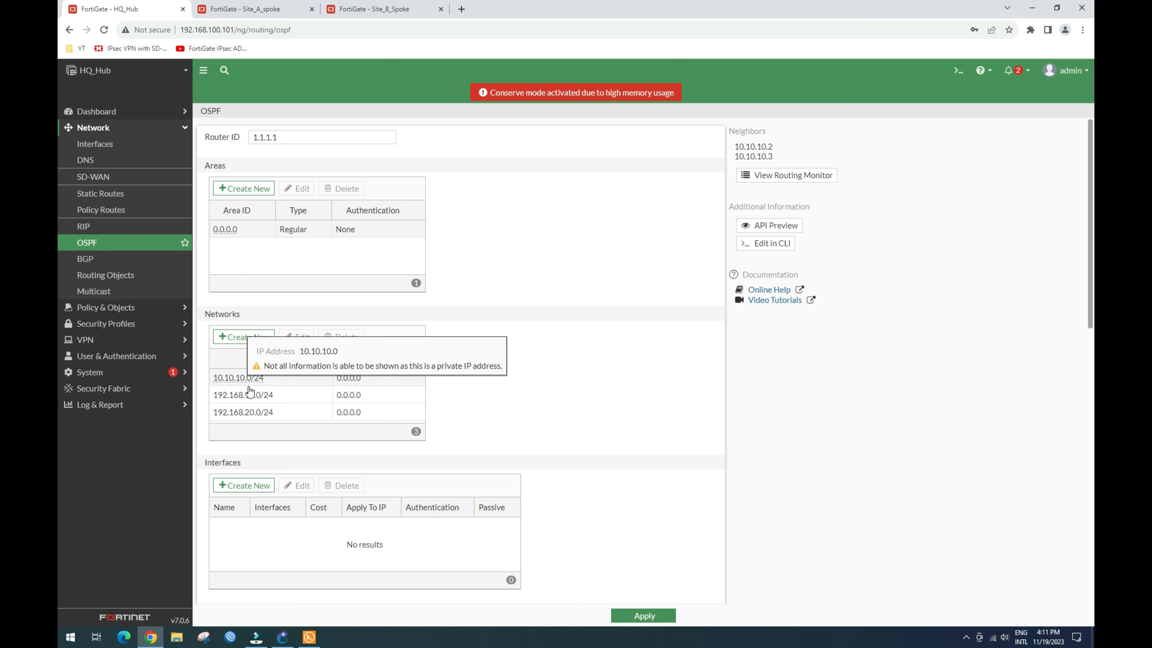
left_click(281, 636)
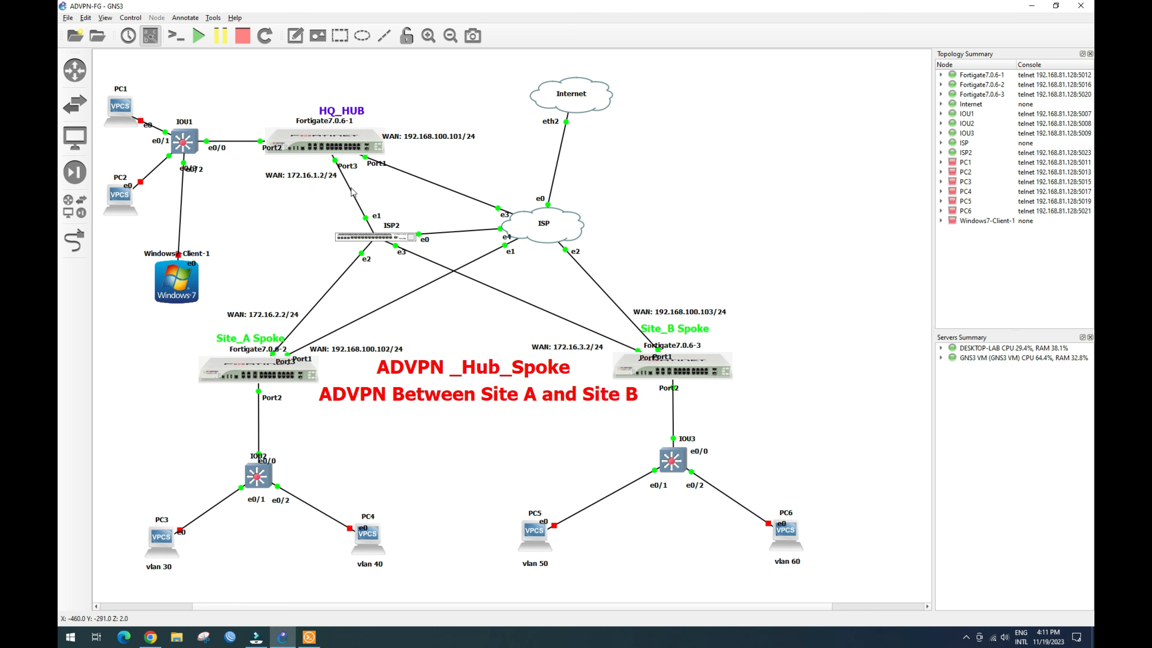
Step: Return from GNS3 to the HQ_Hub OSPF page showing router ID 1.1.1.1
left_click(151, 637)
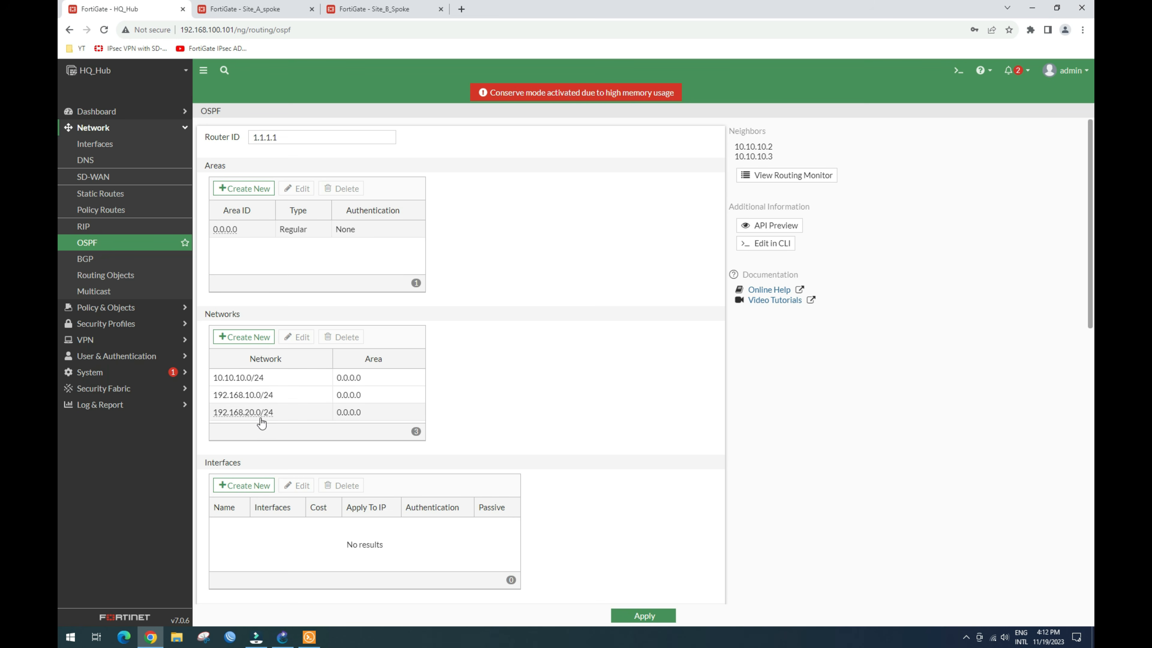
Step: Add network 20.20.20.0/24 in area 0.0.0.0 to HQ_Hub's OSPF configuration
left_click(243, 337)
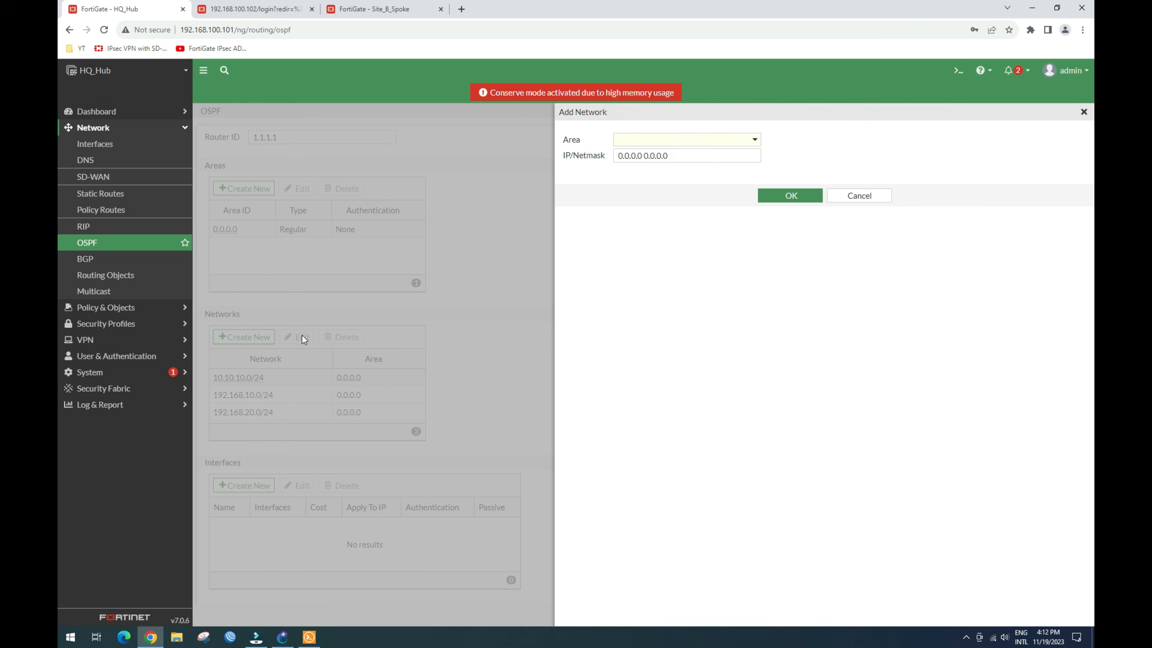
left_click(658, 145)
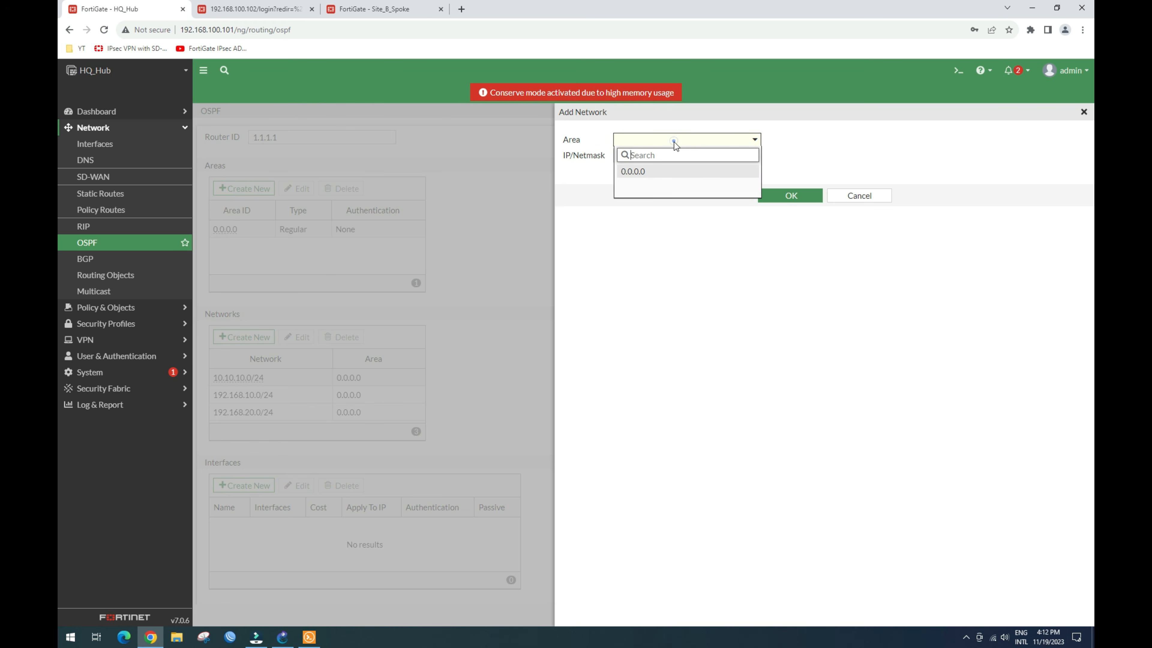
left_click(656, 172)
left_click(671, 154)
triple_click(672, 155)
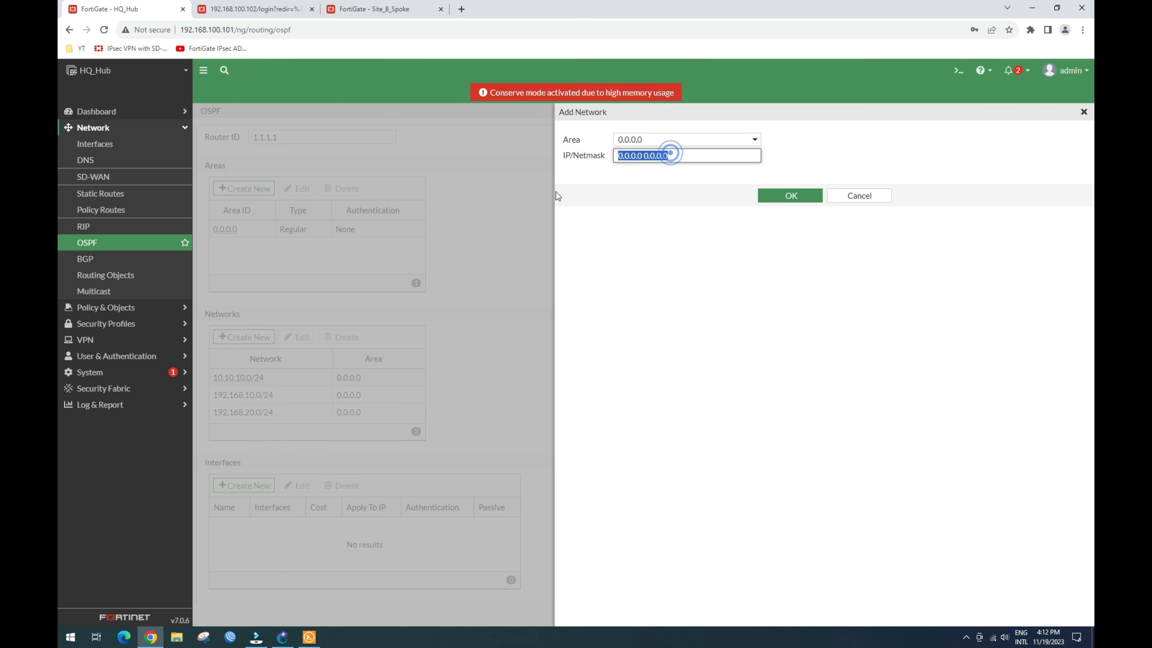
type("20.")
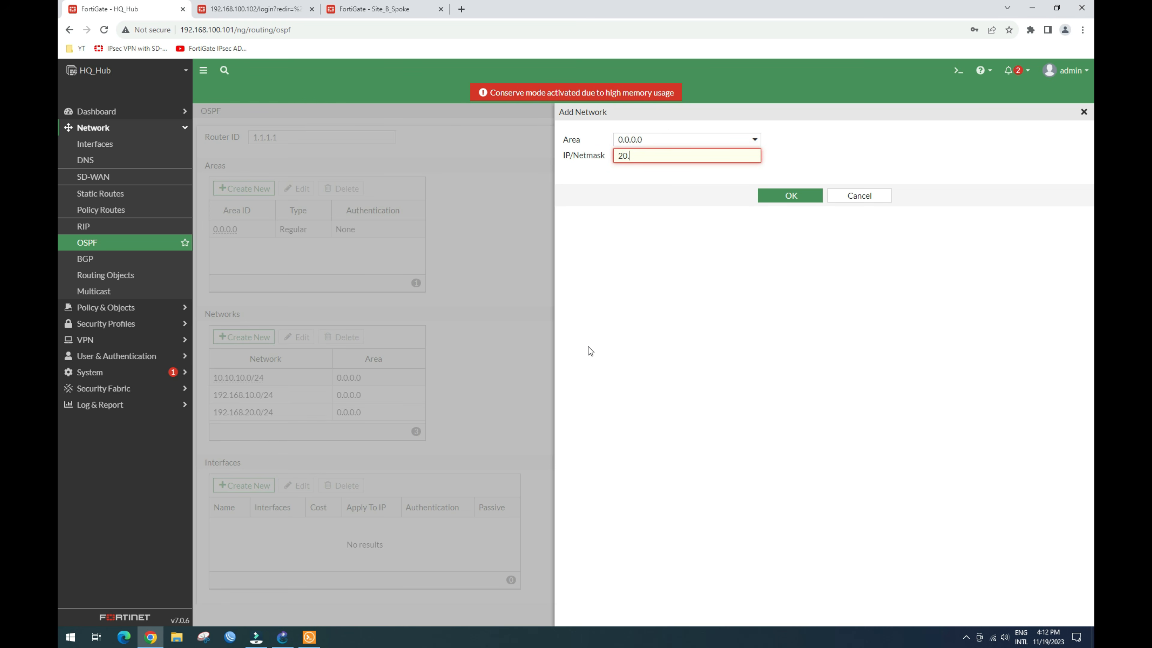
type("20.20.0/24")
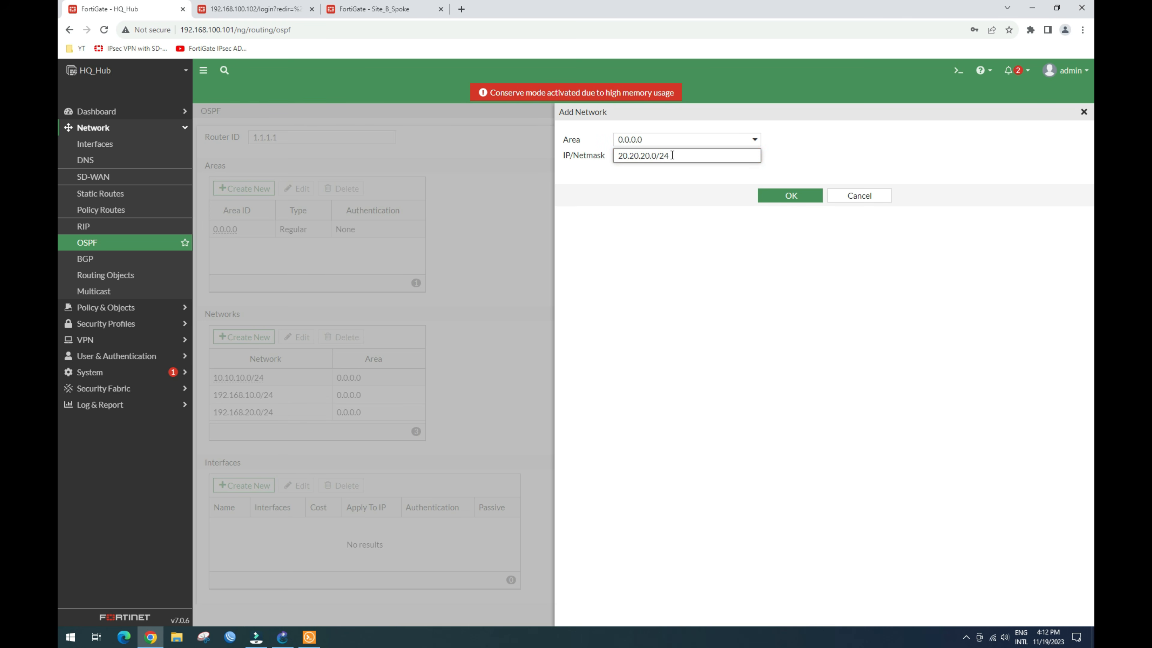
left_click_drag(672, 155, 581, 157)
key("ctrl+c")
left_click(789, 197)
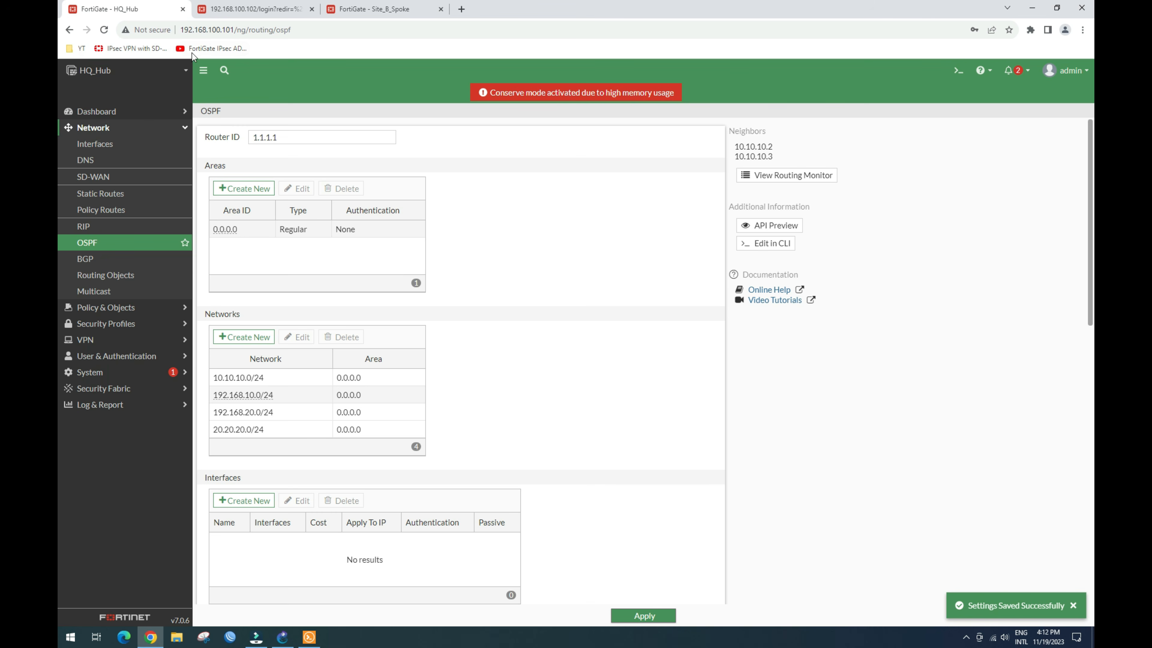
left_click(109, 112)
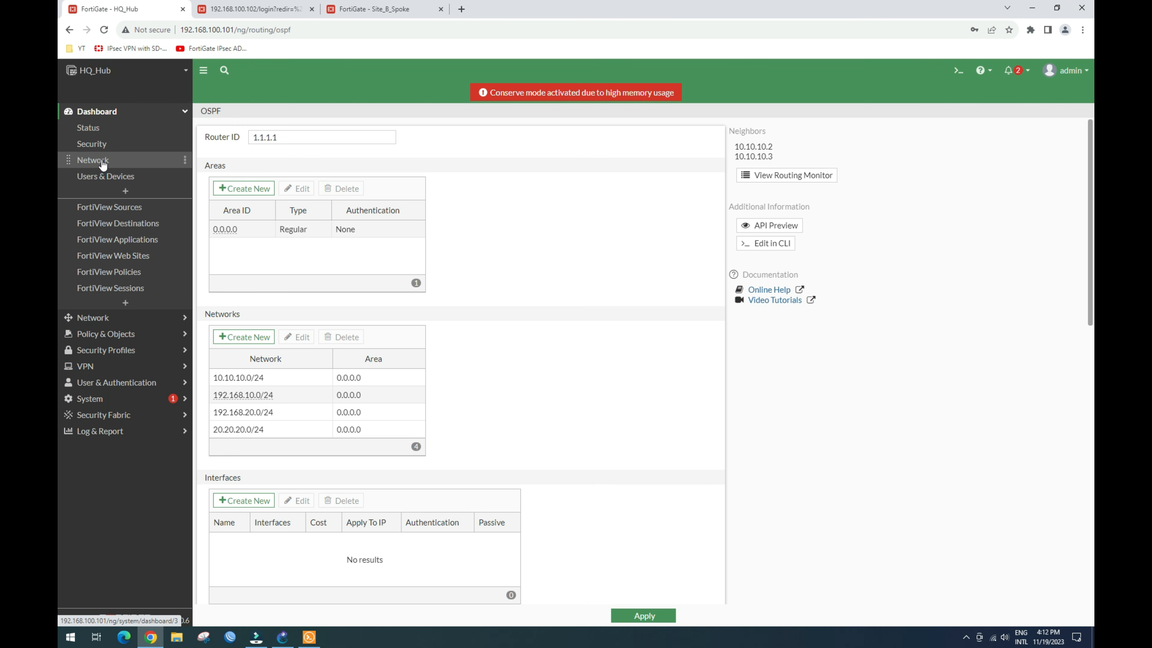
Step: Switch to the Site_A spoke firewall and log in as admin with the account password
left_click(93, 161)
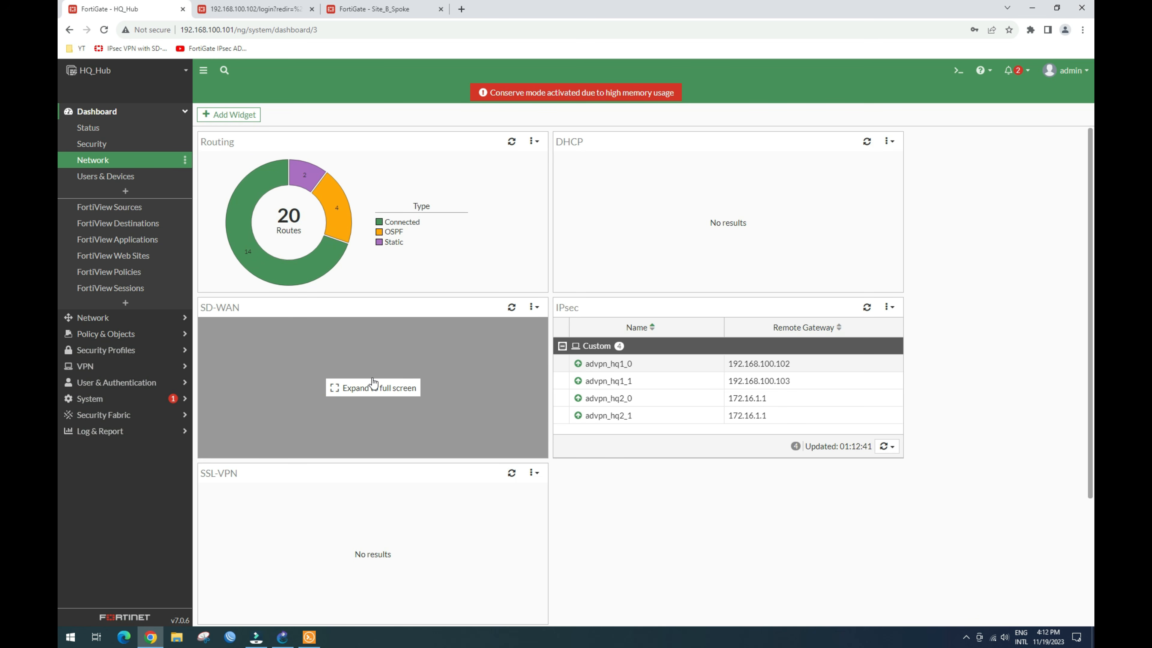
left_click(253, 13)
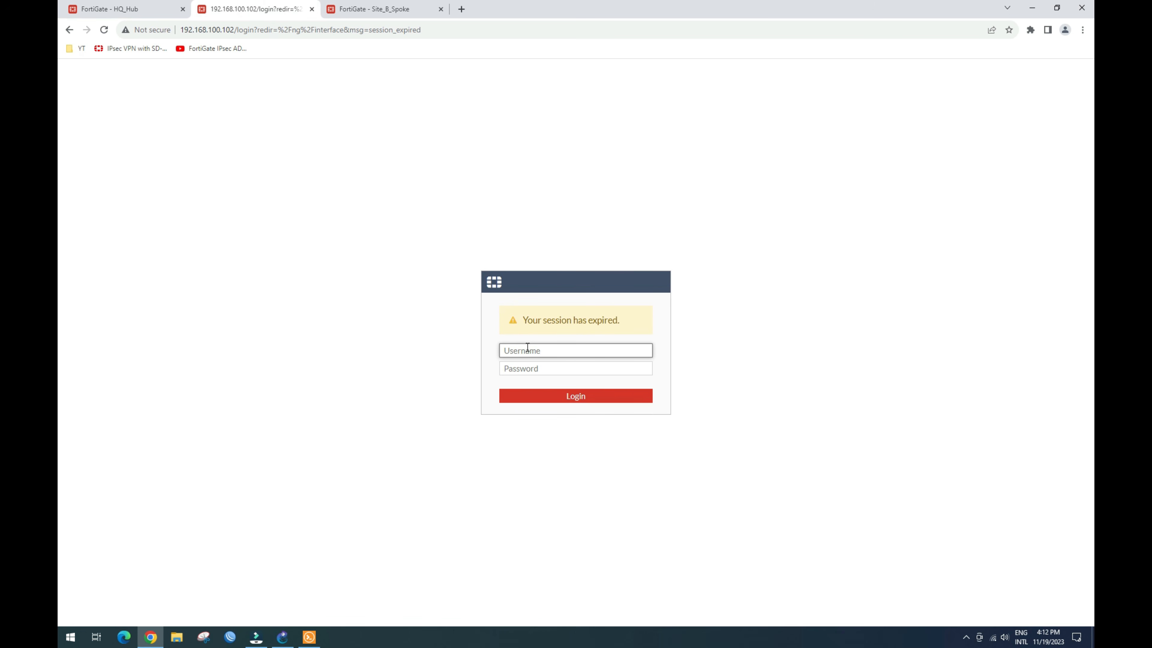
left_click(541, 351)
type("admin")
key("Tab")
type("•••••")
key("Return")
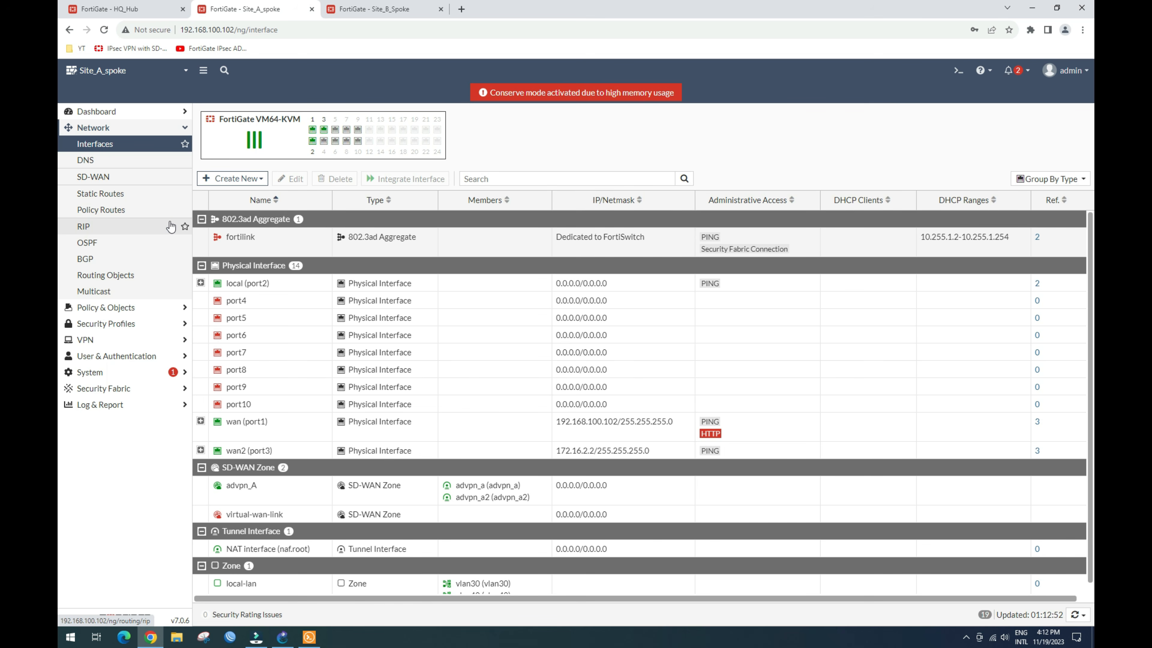
Step: On Site_A, add OSPF network 20.20.20.0/24 in area 0.0.0.0 and apply it
left_click(102, 244)
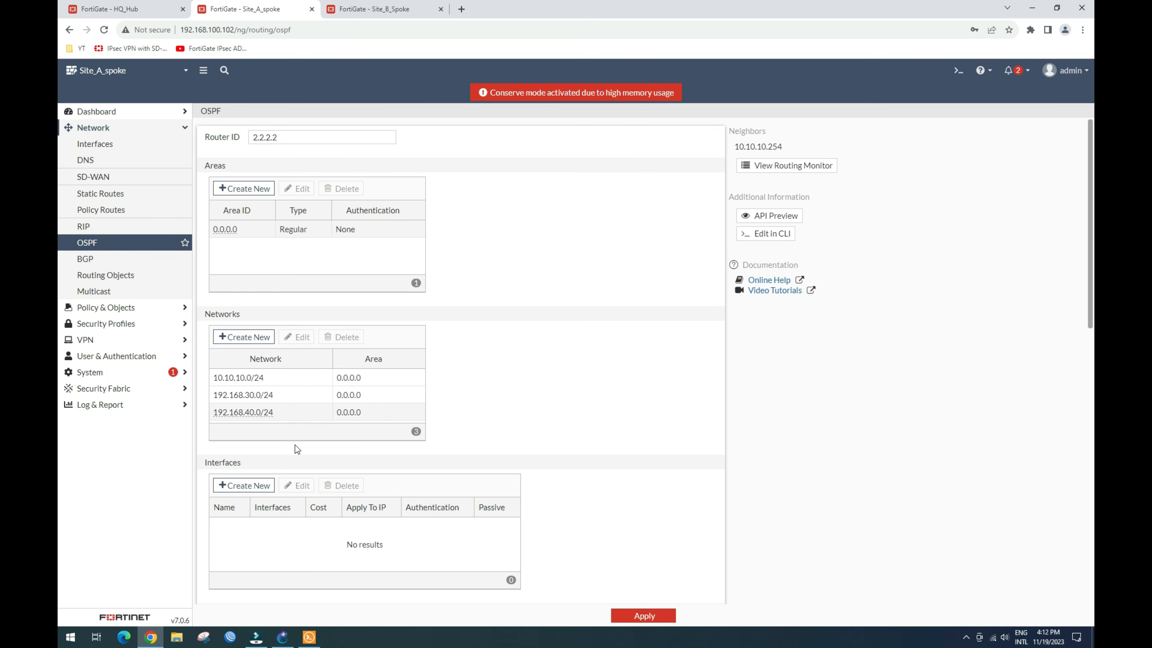
left_click(256, 337)
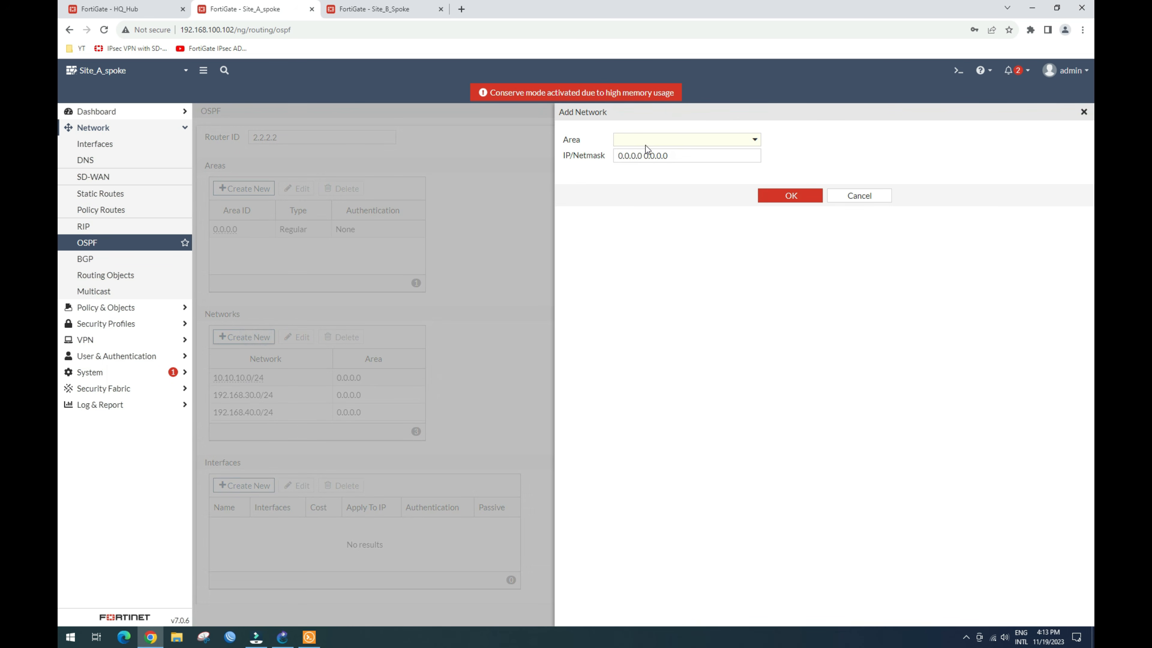
left_click(649, 139)
left_click(660, 172)
left_click(685, 158)
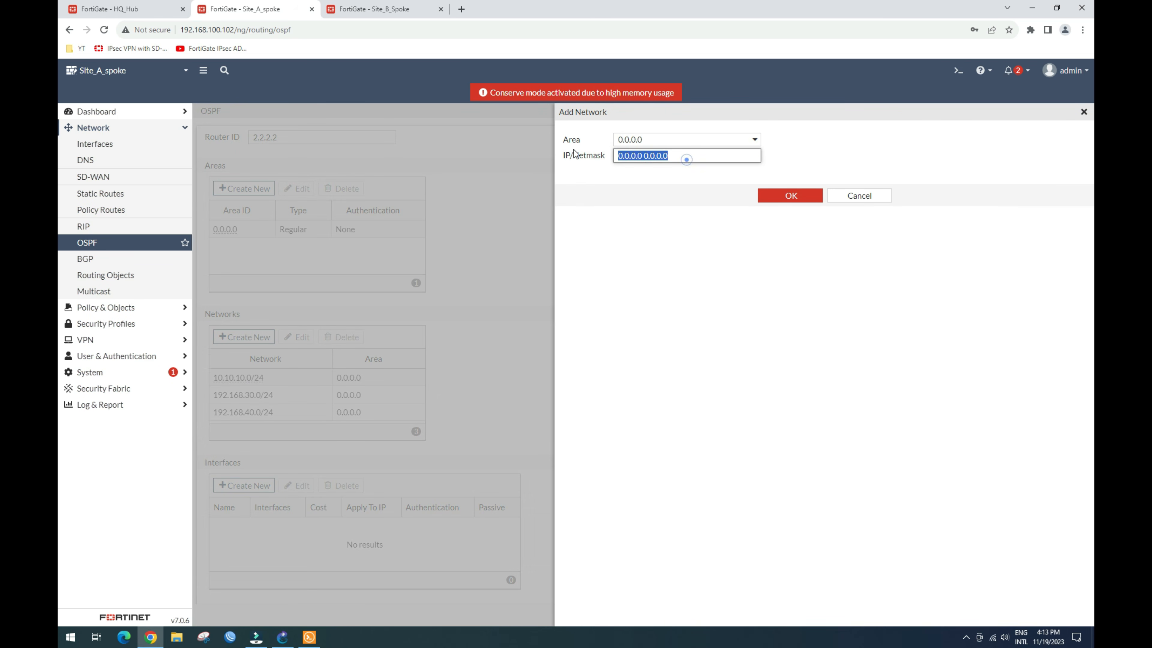
key("ctrl+v")
left_click(801, 201)
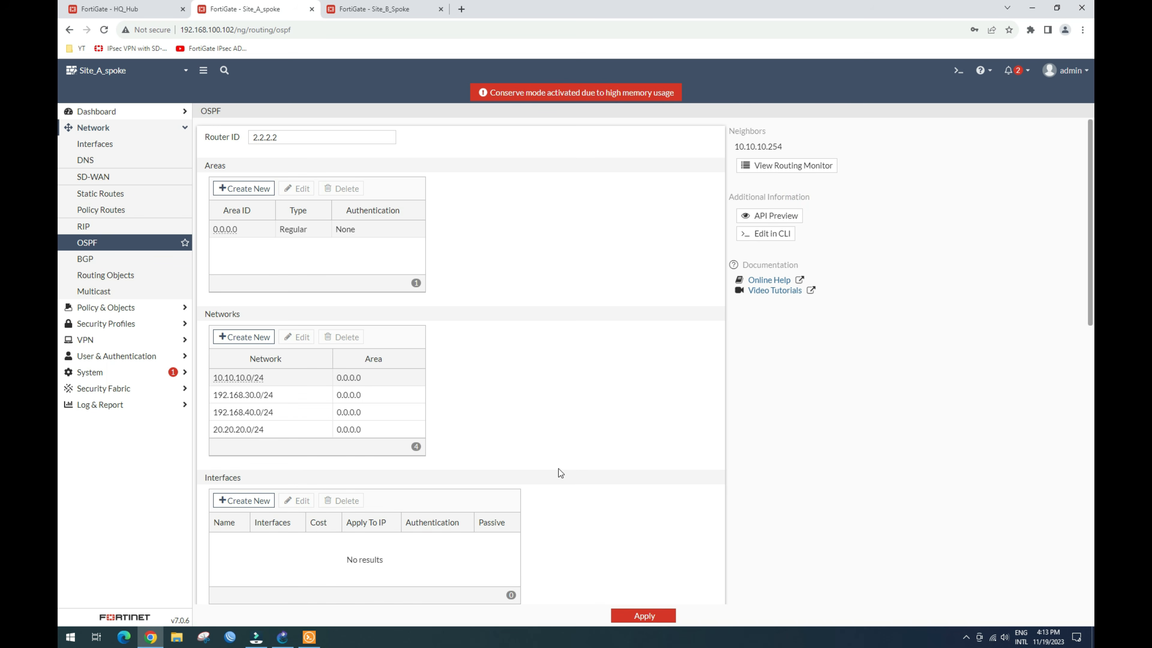
left_click(644, 615)
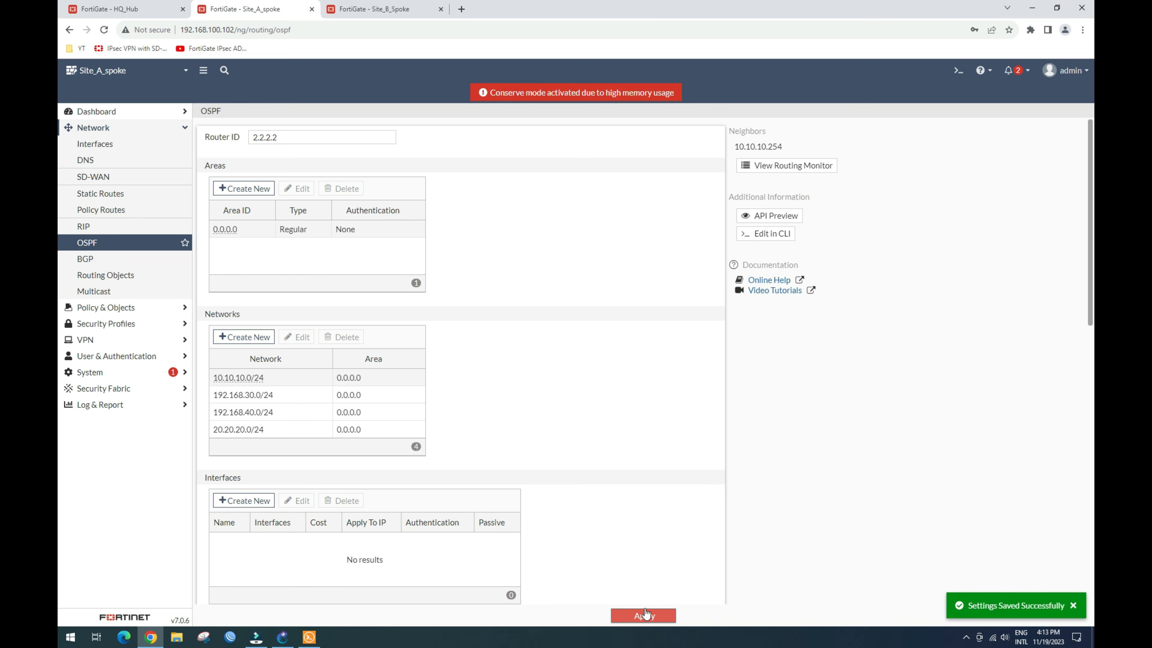
left_click(101, 112)
left_click(94, 161)
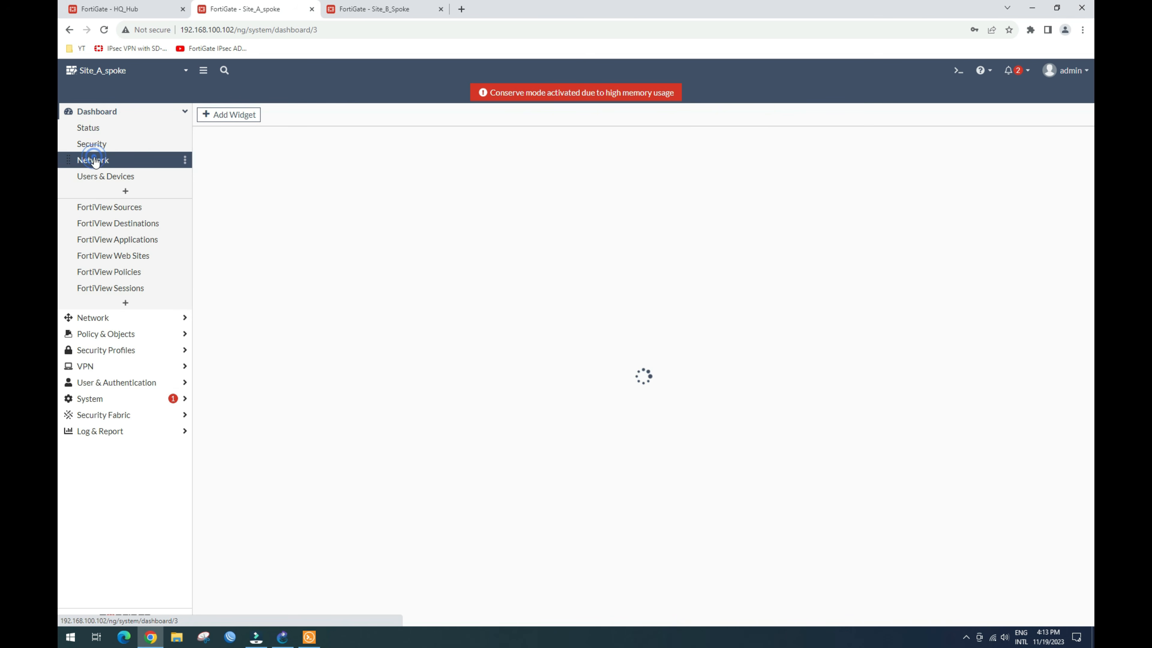
Step: Filter Site_A's full-screen routing table to its six OSPF routes, then switch to Site_B_Spoke
left_click(246, 209)
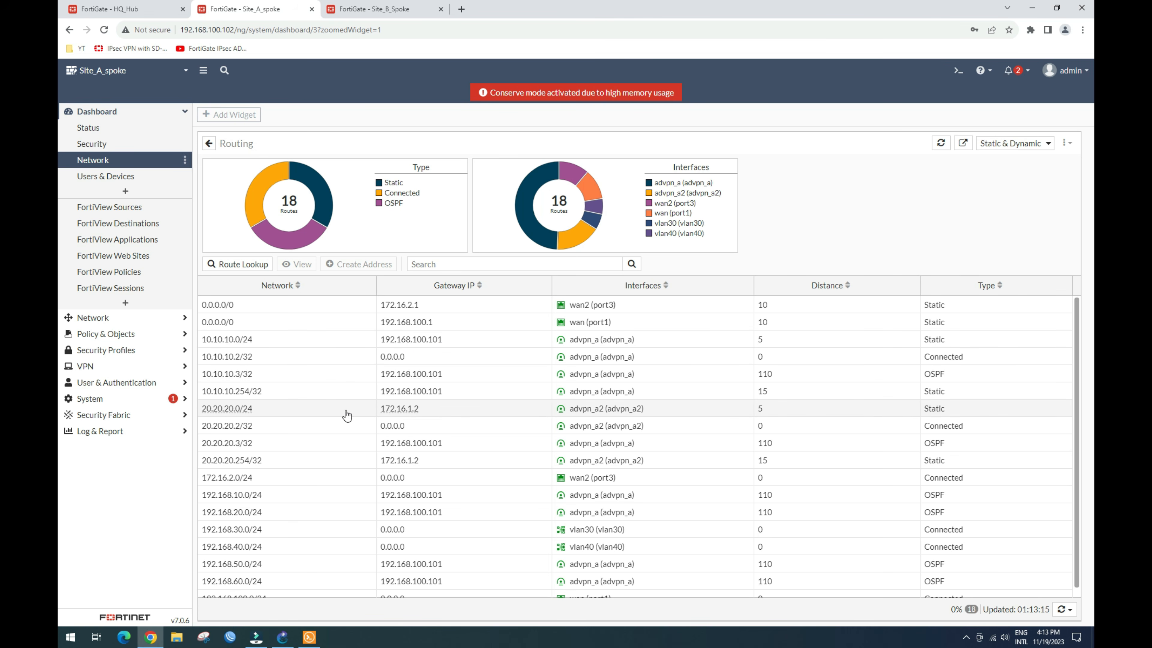
scroll(275, 425, "down", 1)
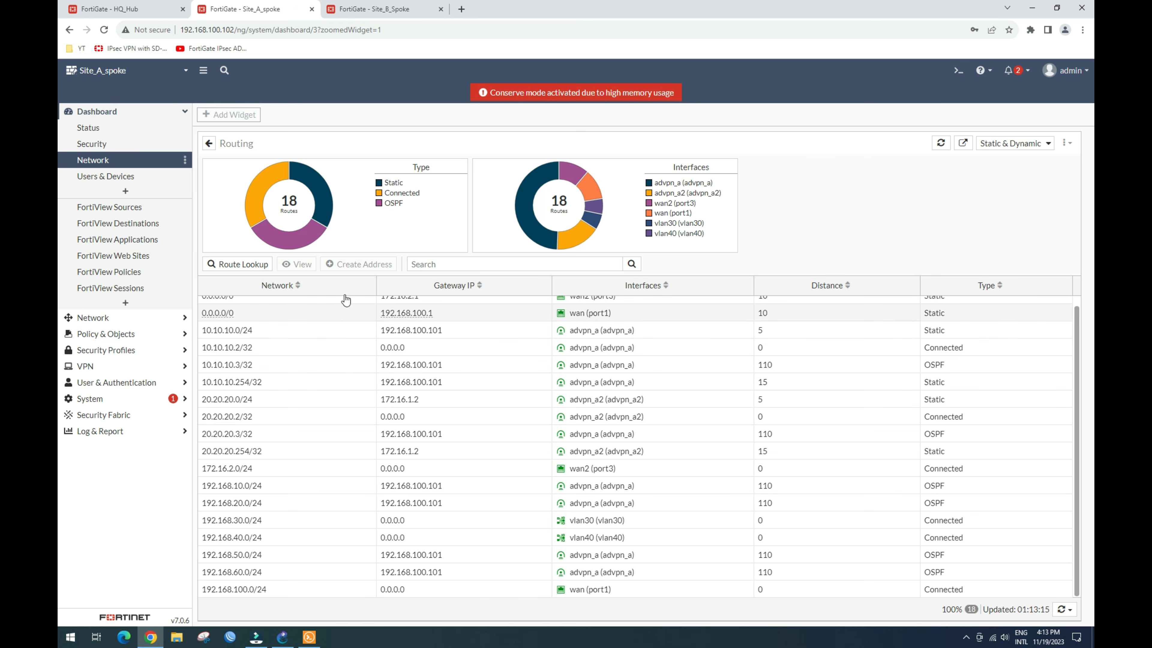
left_click(295, 234)
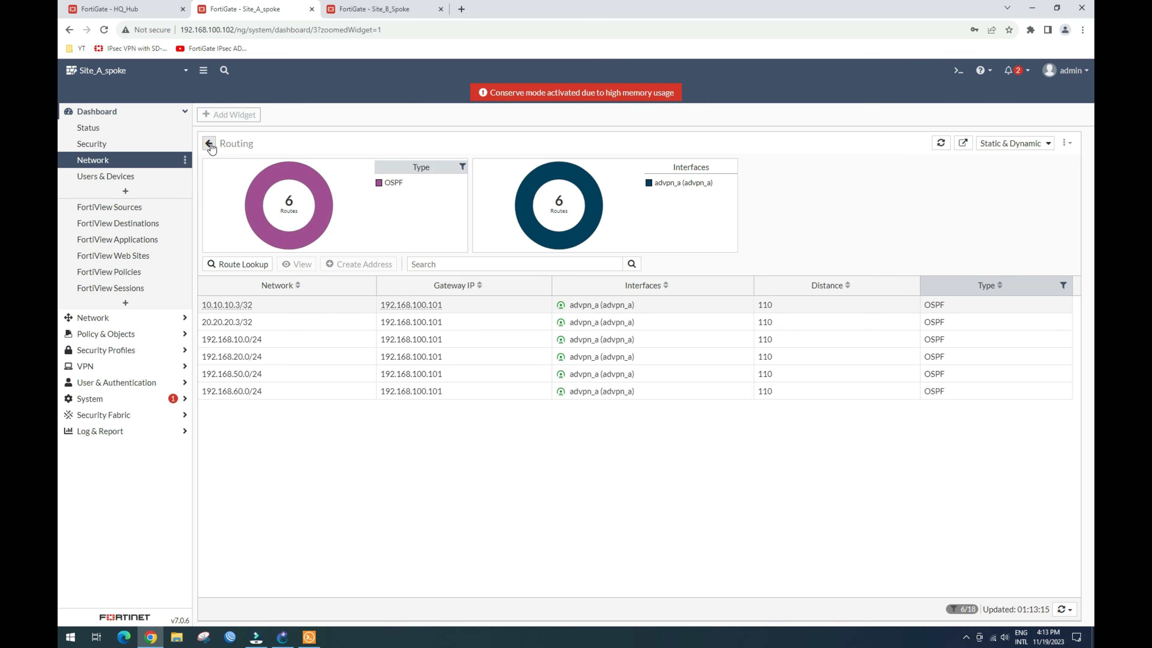
left_click(404, 9)
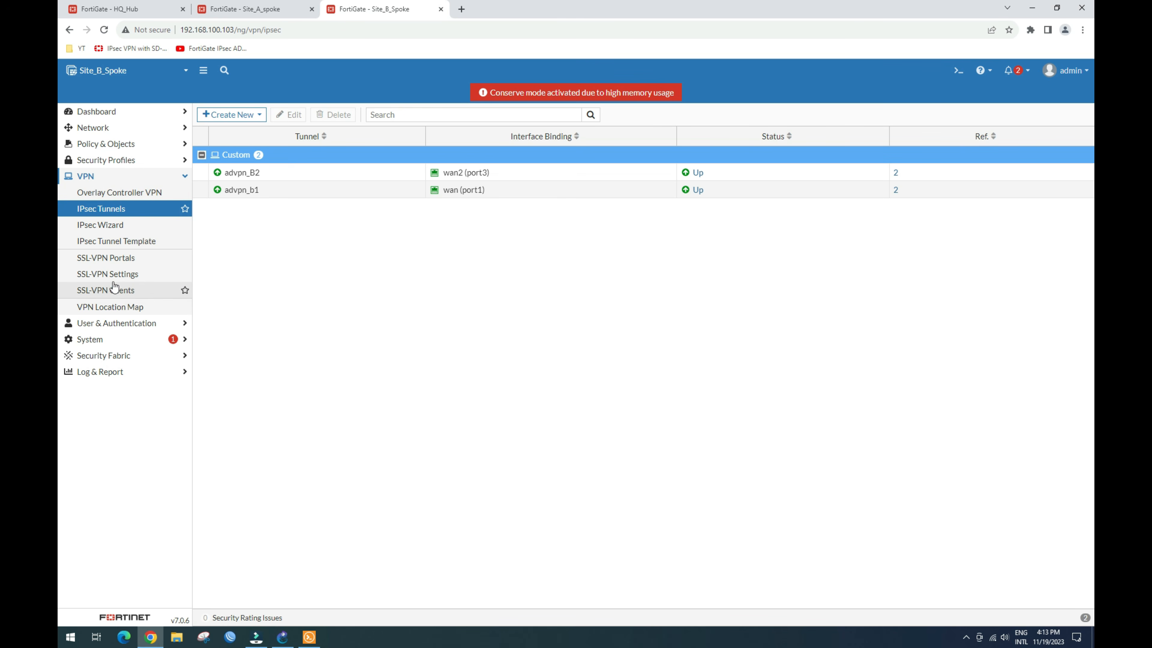
Step: On Site_B_Spoke, add OSPF network 20.20.20.0/24 in area 0.0.0.0 and apply it
left_click(136, 126)
left_click(90, 244)
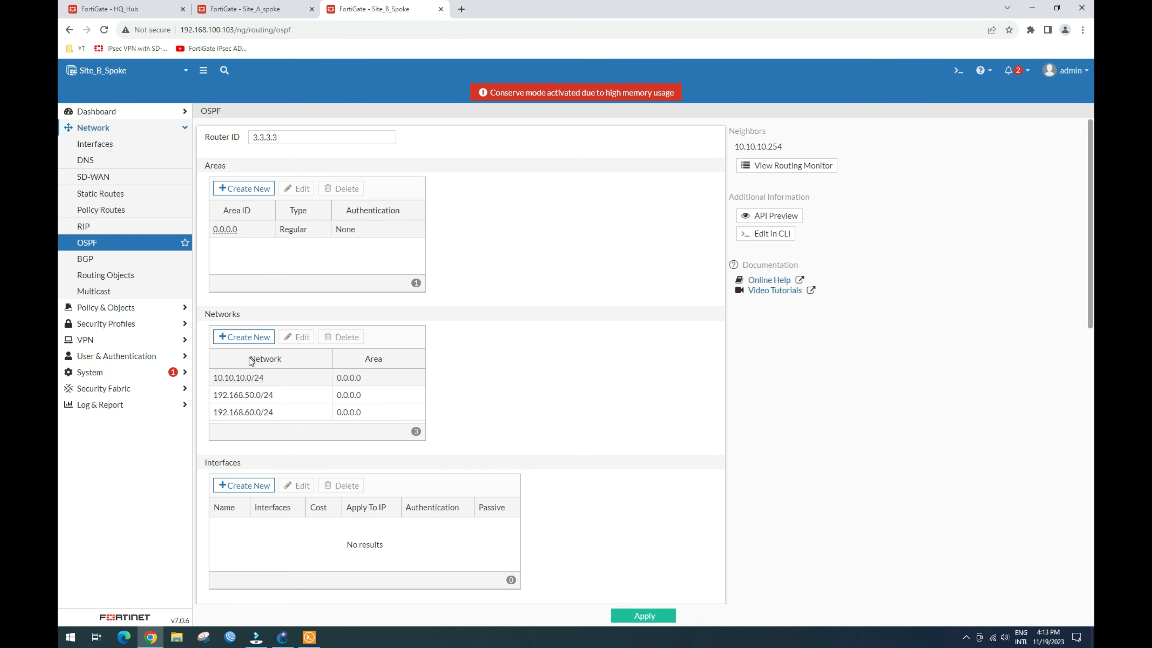
left_click(244, 336)
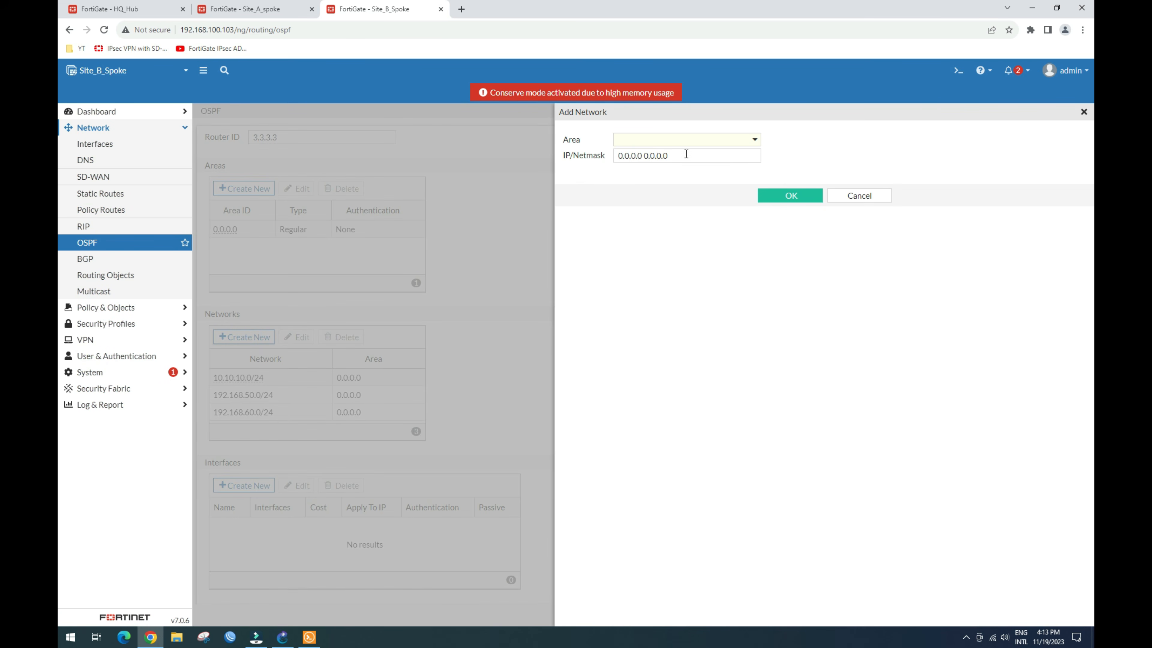
left_click(707, 141)
left_click(671, 170)
left_click_drag(667, 156, 548, 149)
key("ctrl+v")
left_click(792, 196)
left_click(644, 616)
left_click(644, 616)
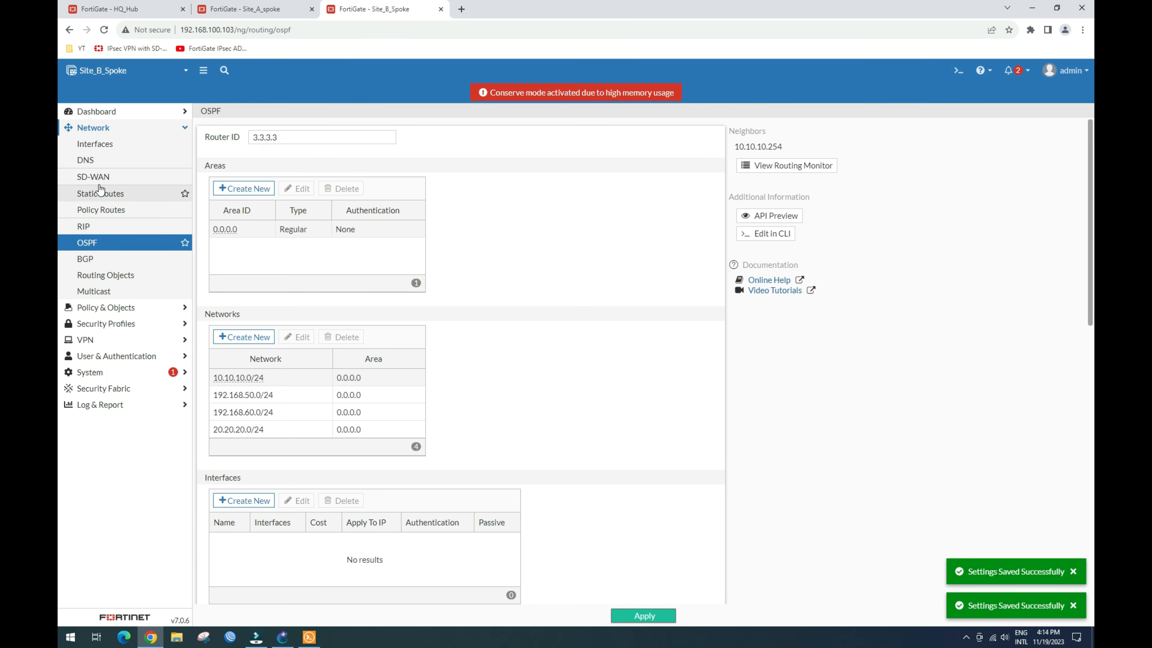
left_click(97, 112)
left_click(91, 160)
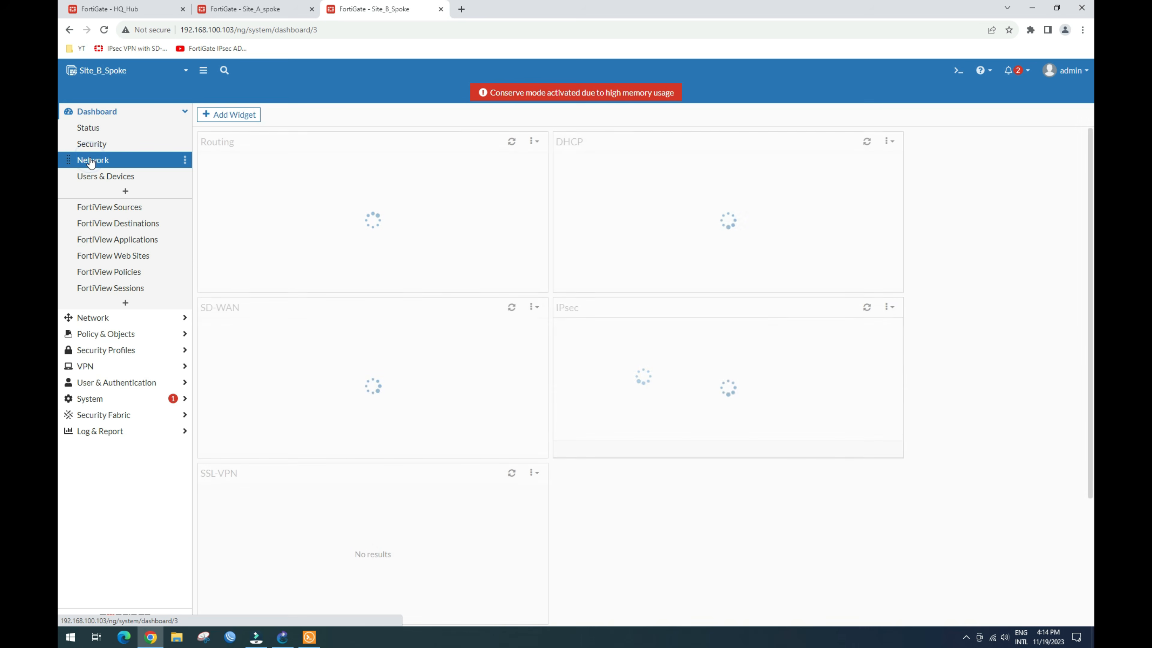
Step: Filter Site_B's full-screen routing table to its six OSPF routes, then return to HQ_Hub
mouse_move(261, 281)
left_click(311, 256)
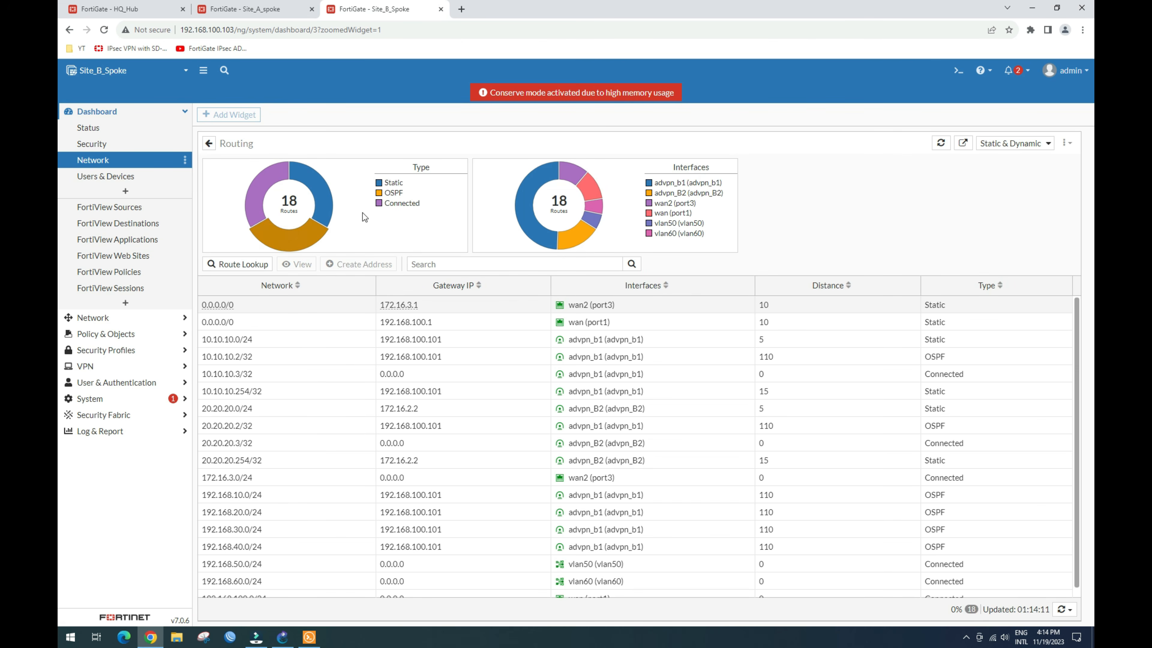
left_click(295, 238)
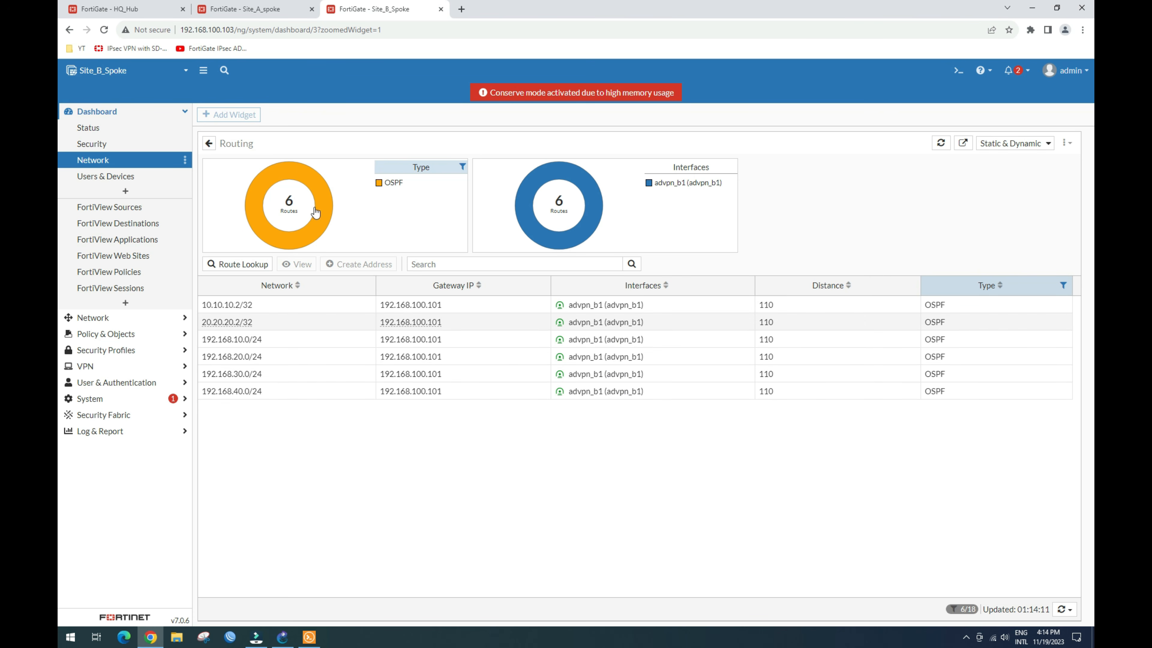
left_click(110, 10)
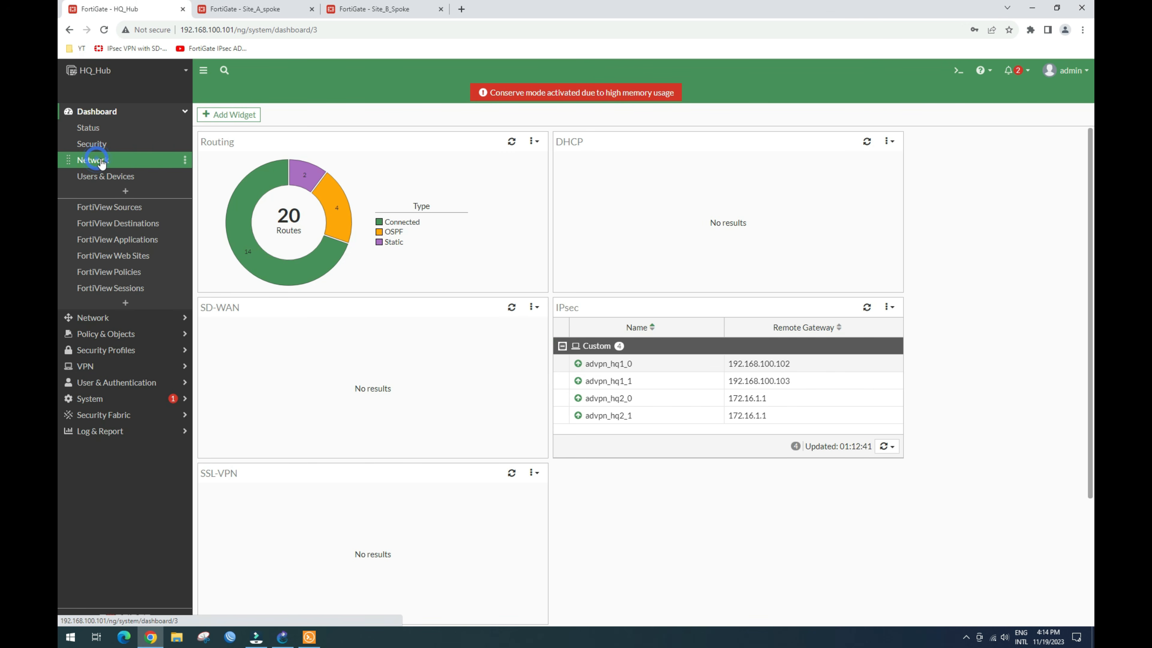
Step: Refresh HQ_Hub's Network dashboard and show only OSPF routes in the full-size Routing widget
left_click(91, 143)
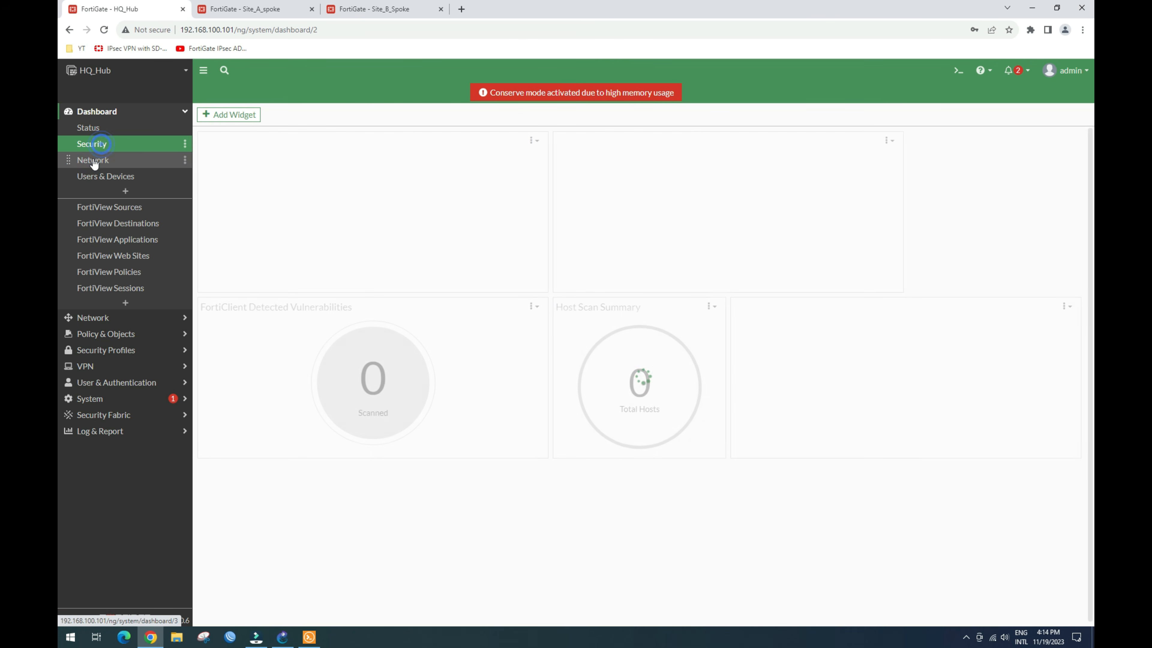
left_click(93, 162)
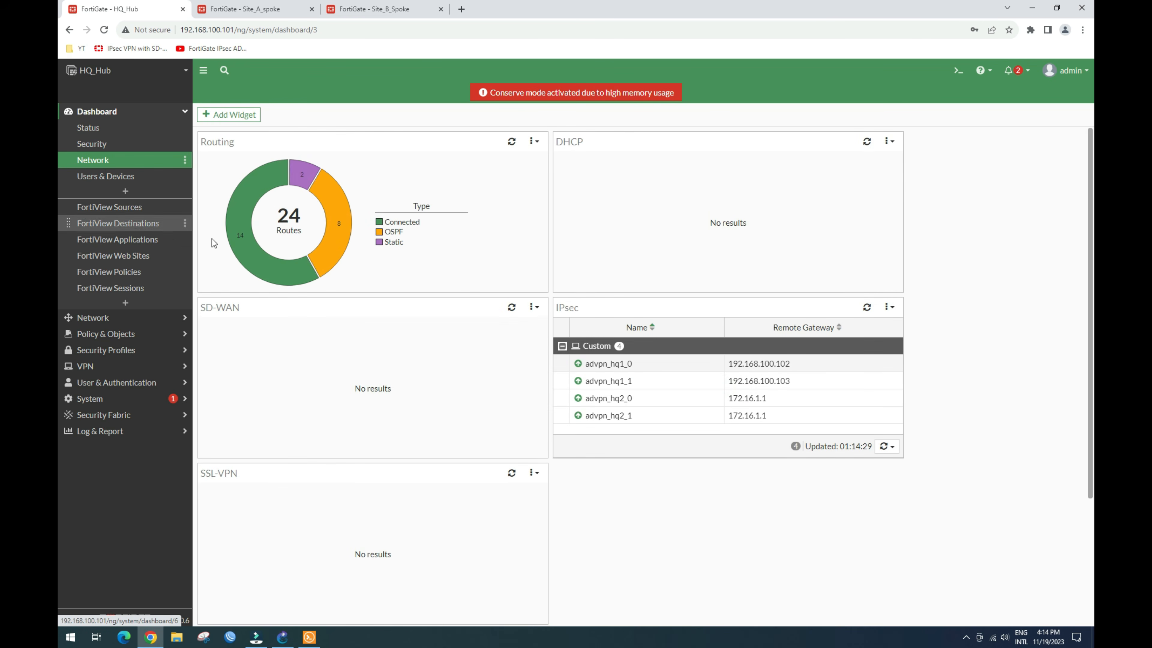
left_click(339, 241)
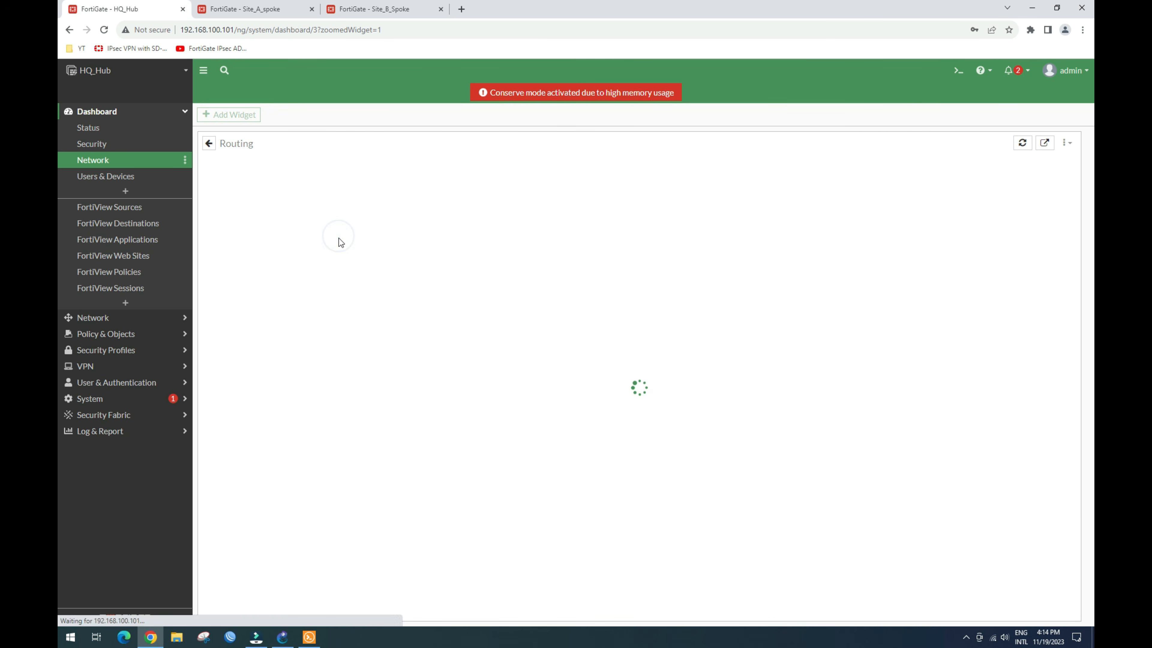
left_click(320, 217)
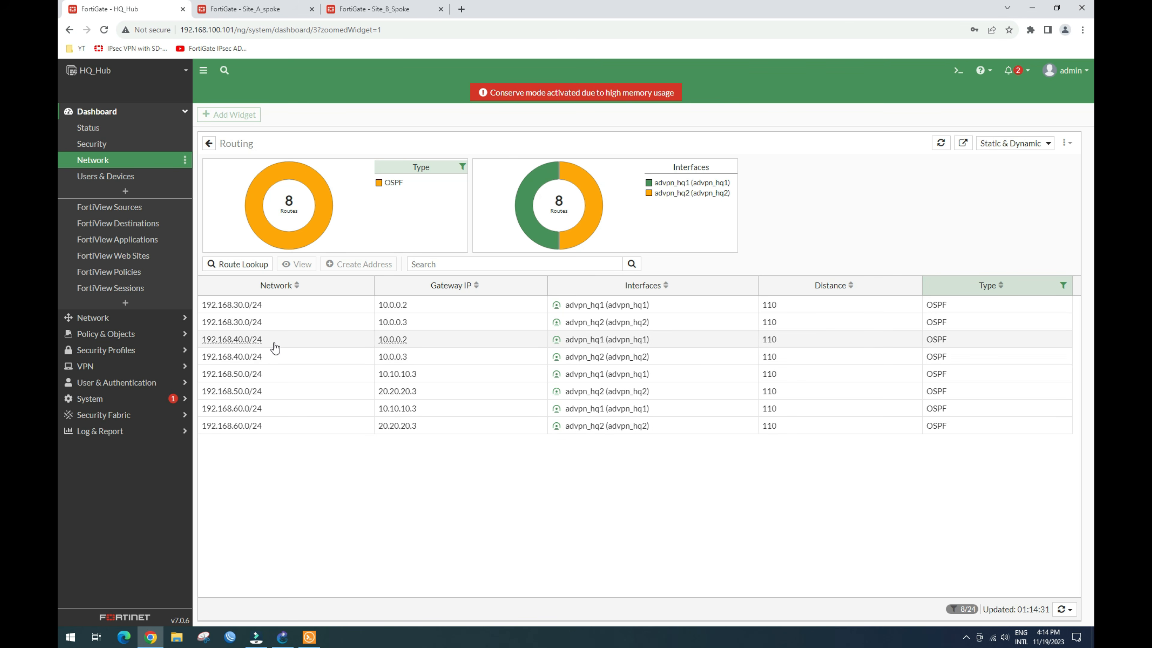
Step: Inspect the hub's 192.168.30.0/24 and 192.168.40.0/24 routes via 10.0.0.2 and 10.0.0.3, then go to Site_A_spoke
left_click(289, 310)
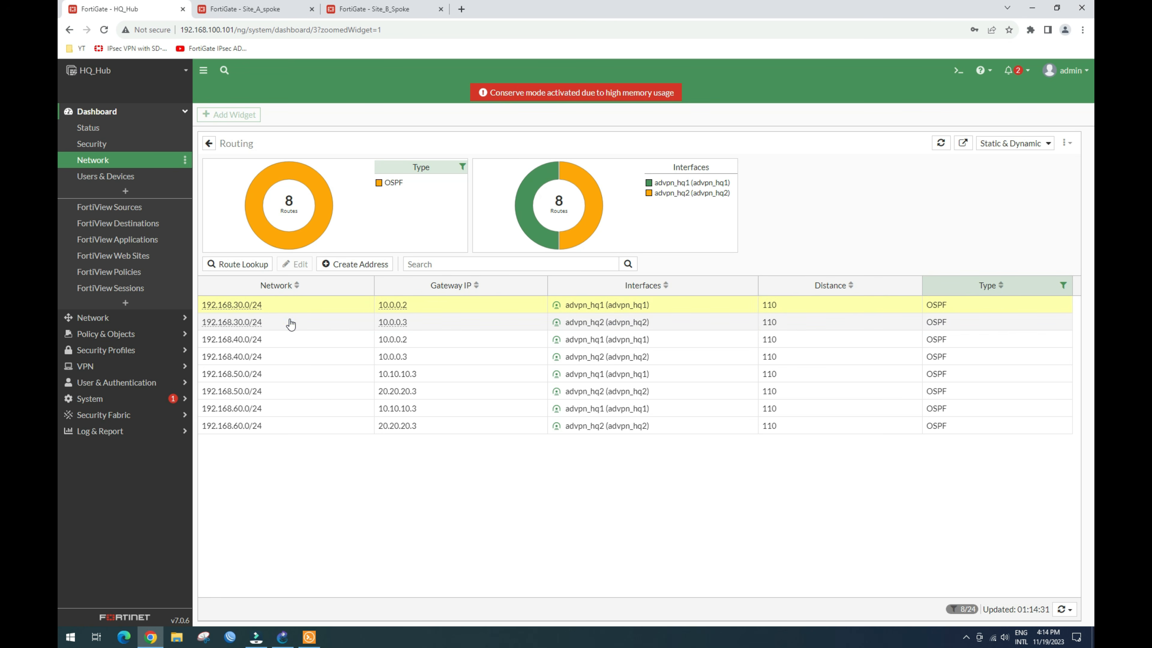
left_click(290, 322)
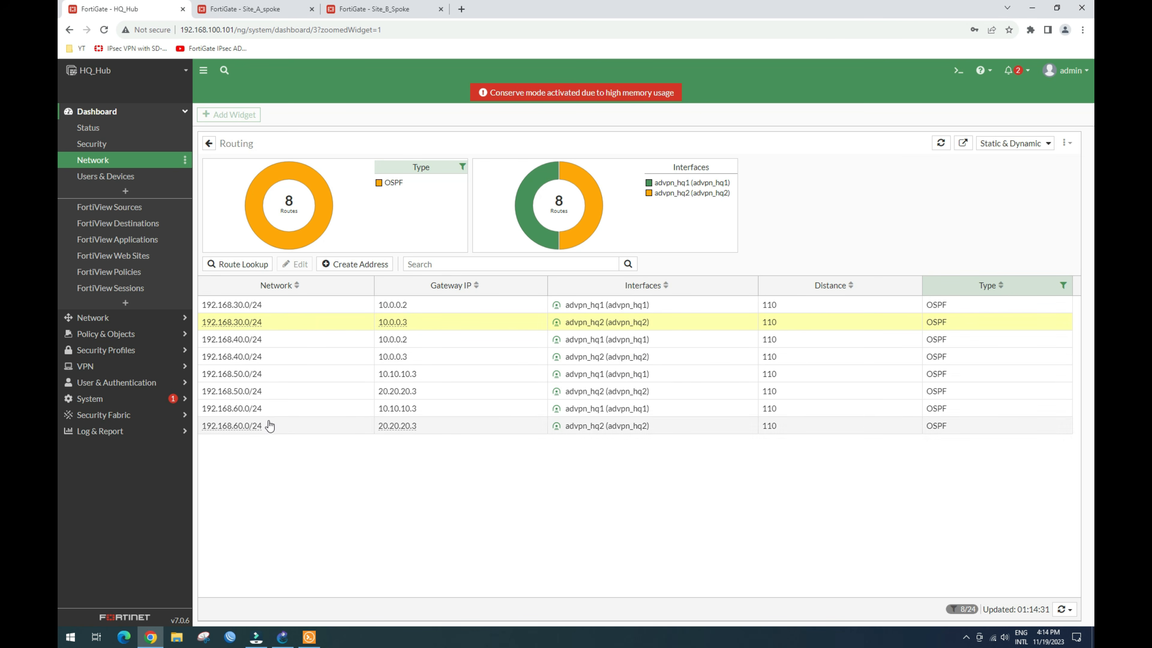
left_click(277, 358)
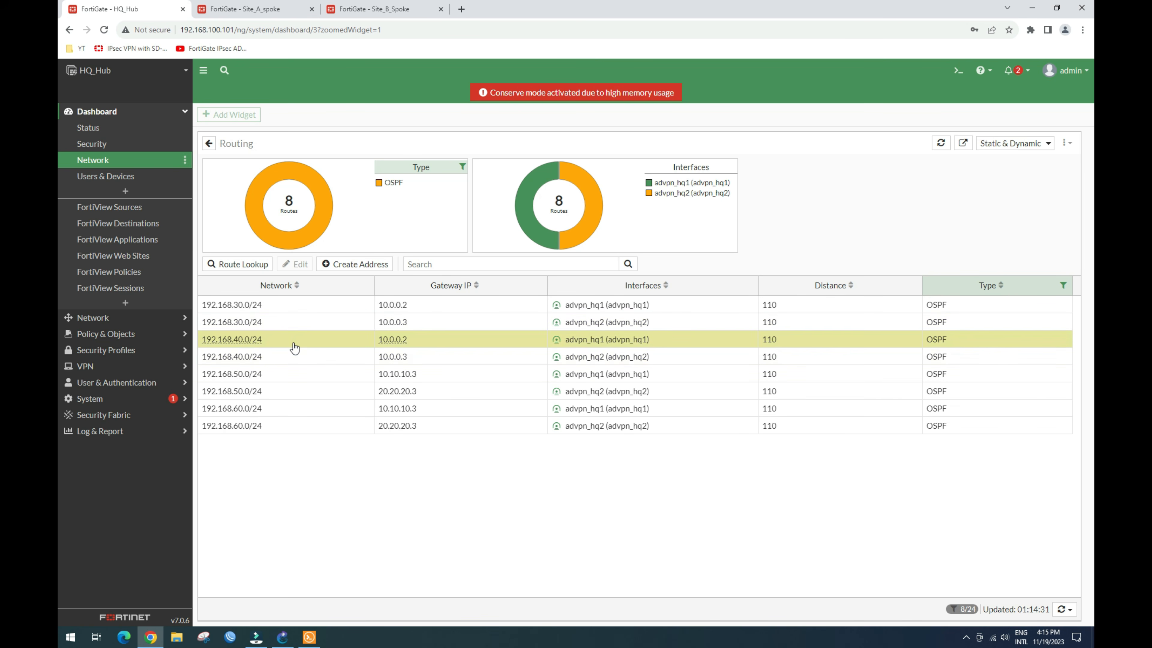
left_click(309, 306)
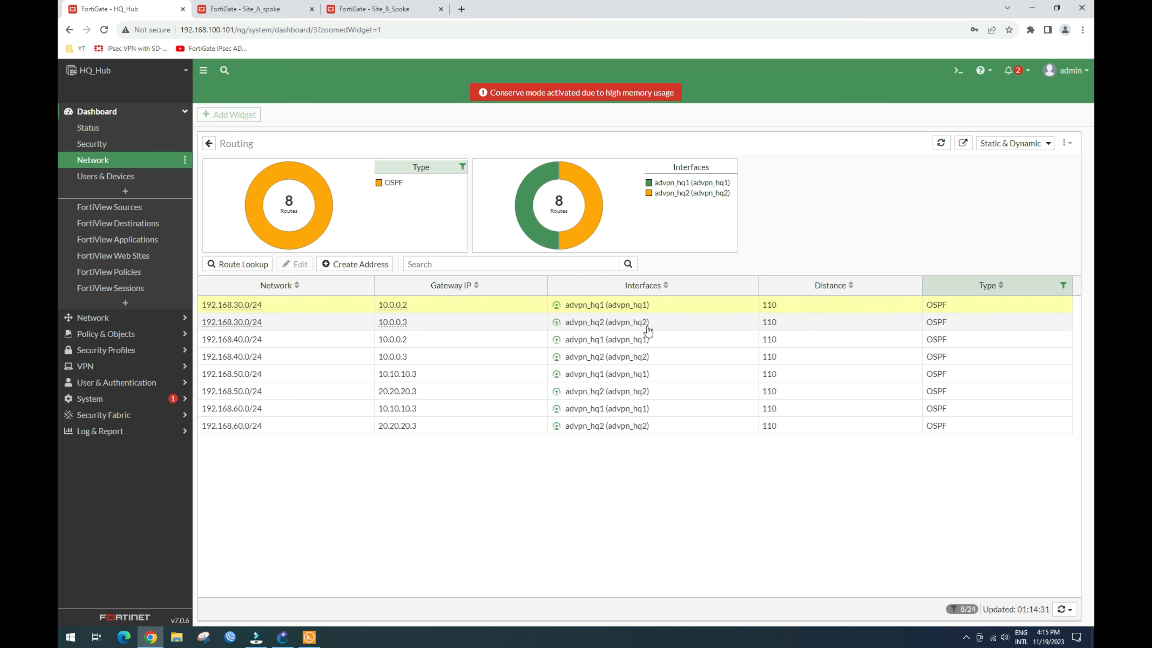
left_click(256, 12)
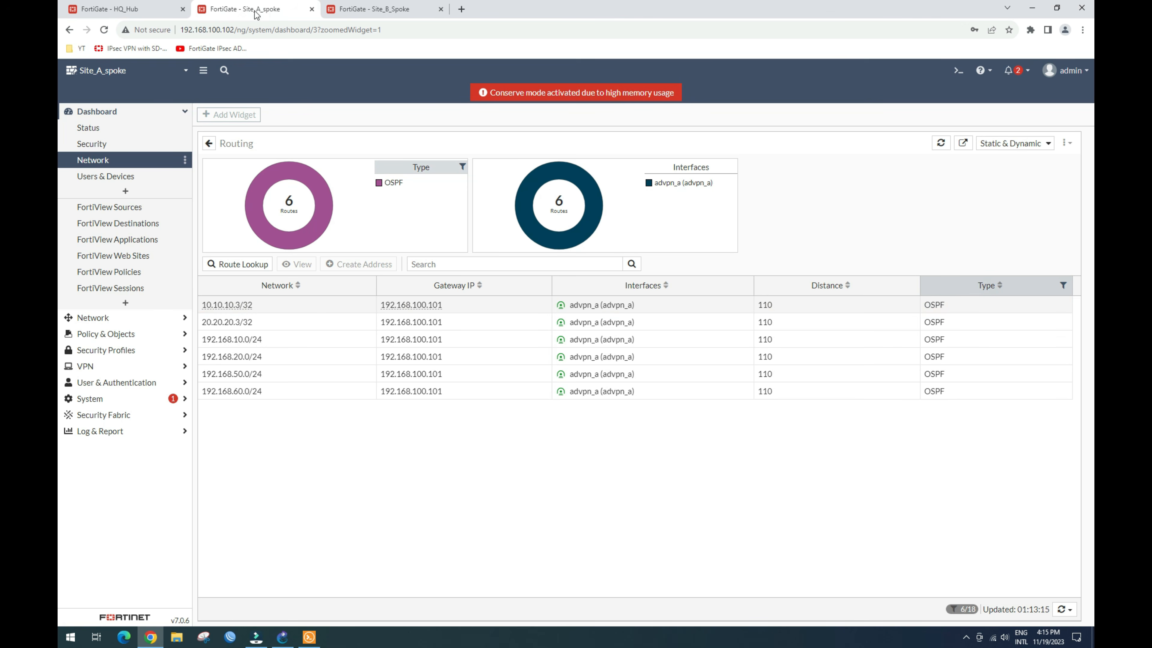
Step: Reload Site_A_spoke's Network dashboard and hide Static and Connected routes in the full-size Routing widget
left_click(98, 161)
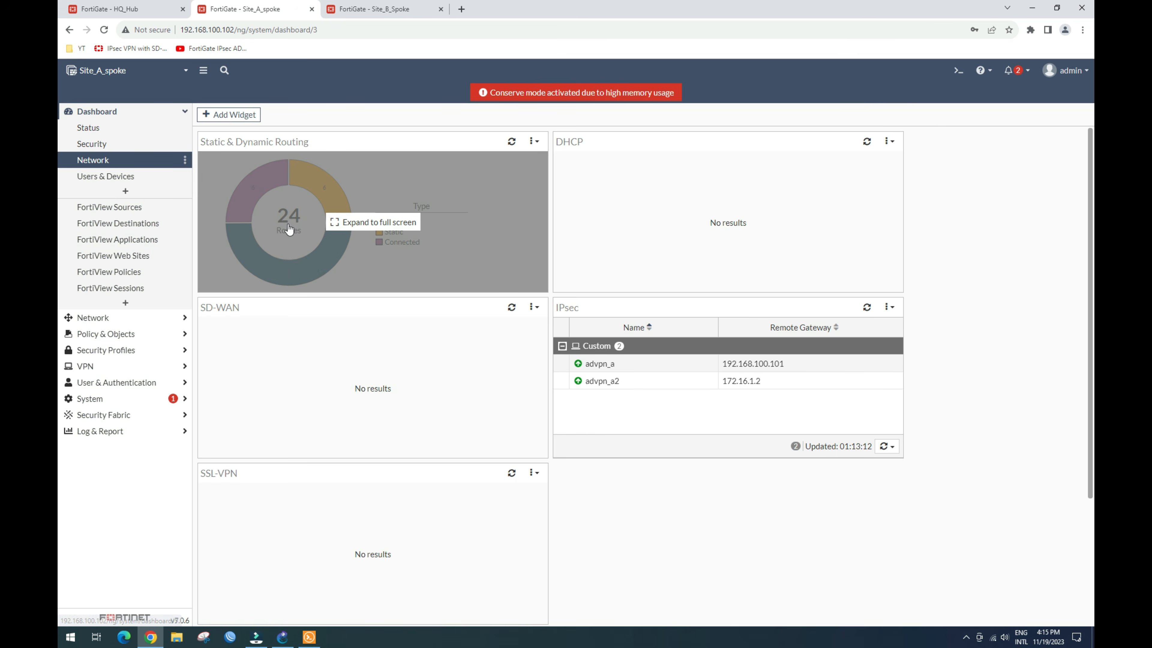
left_click(291, 226)
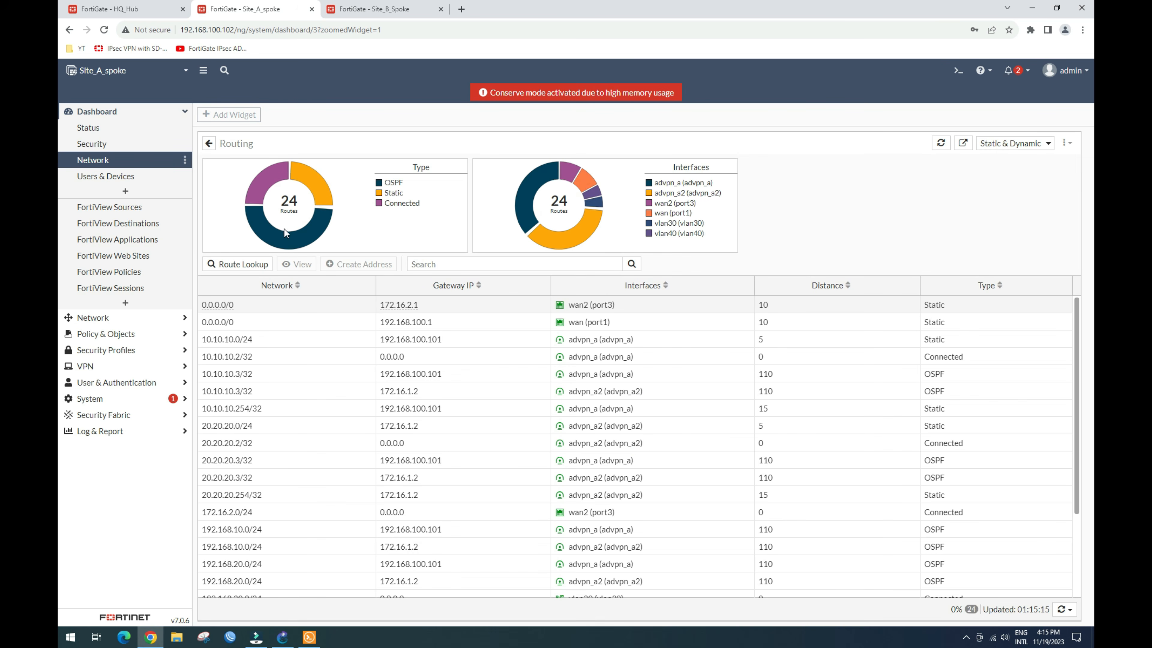
left_click(393, 193)
left_click(394, 203)
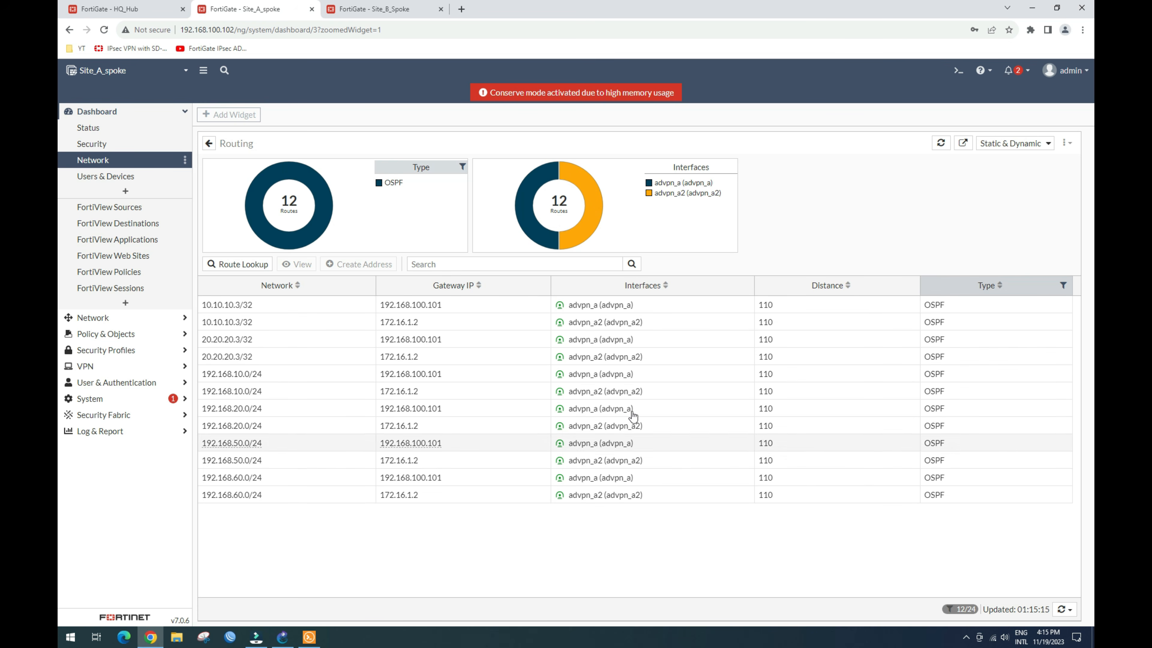
Step: Check the 10.10.10.3/32 route learned over both advpn_a and advpn_a2, then move to Site_B_Spoke
mouse_move(634, 312)
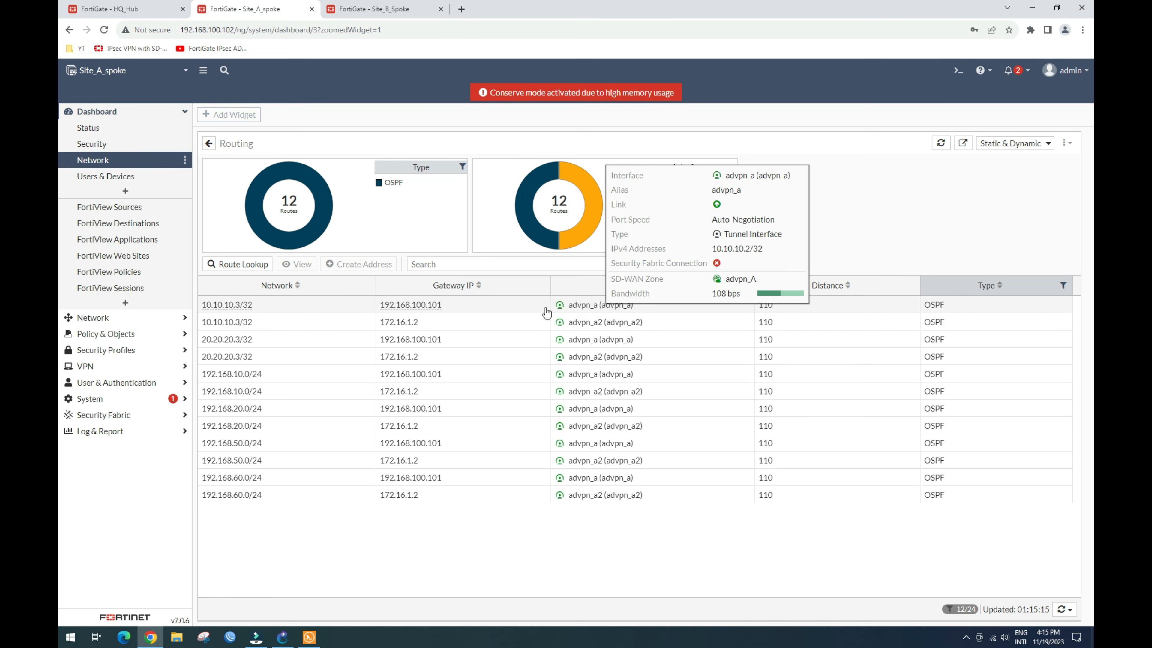
left_click(490, 312)
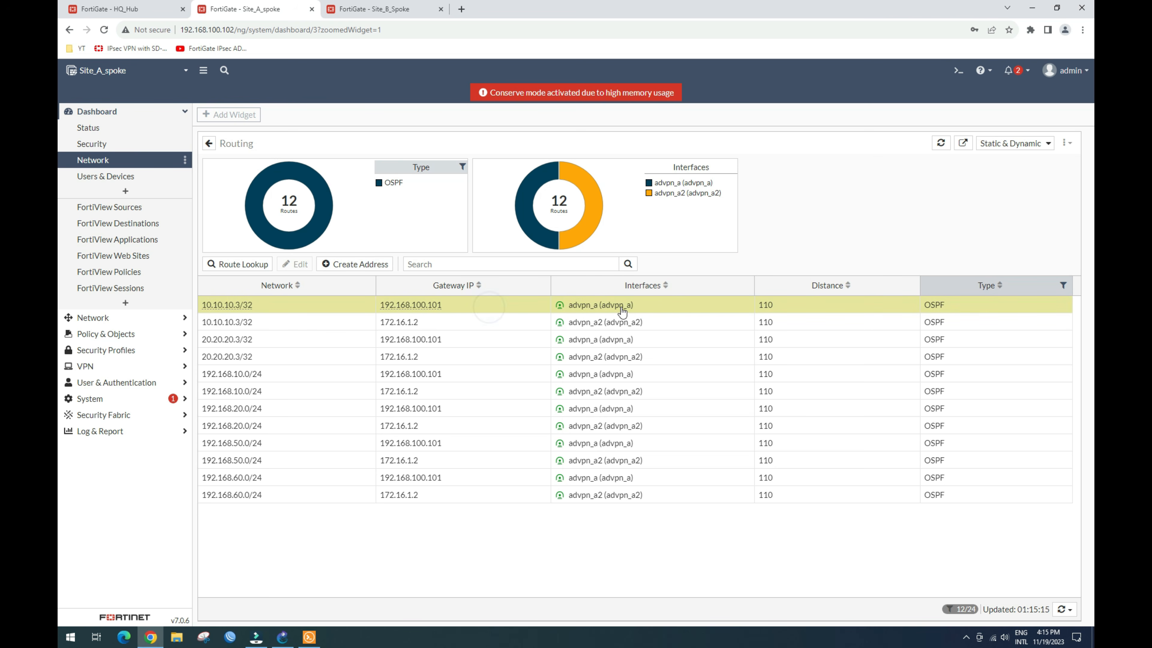
mouse_move(634, 310)
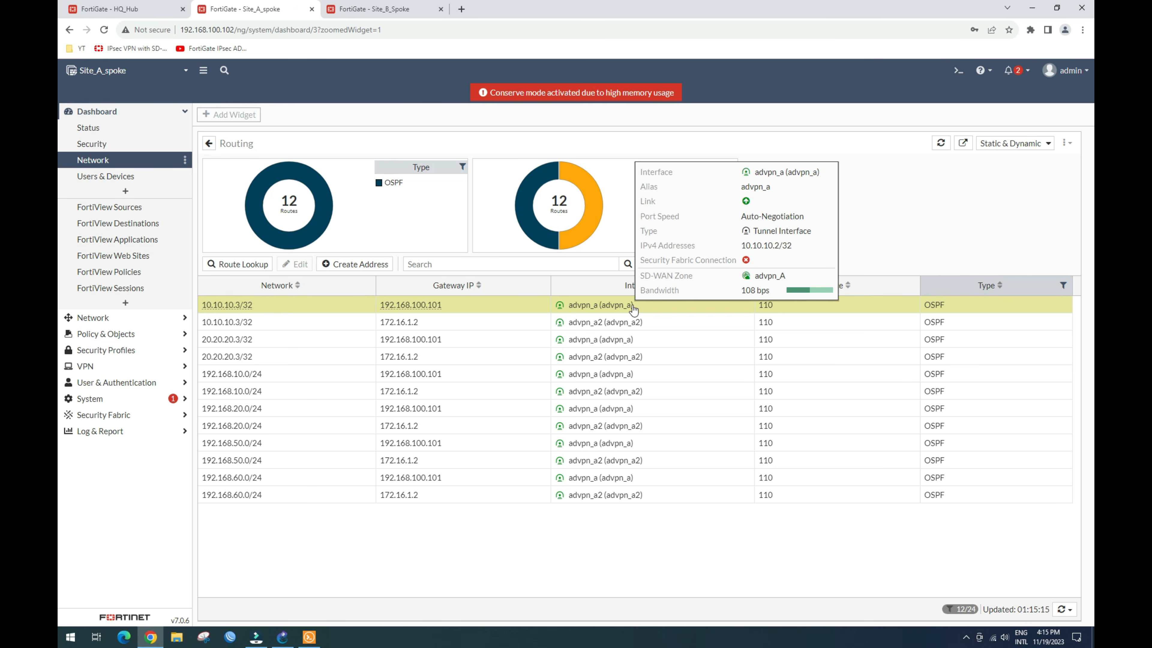
left_click(633, 321)
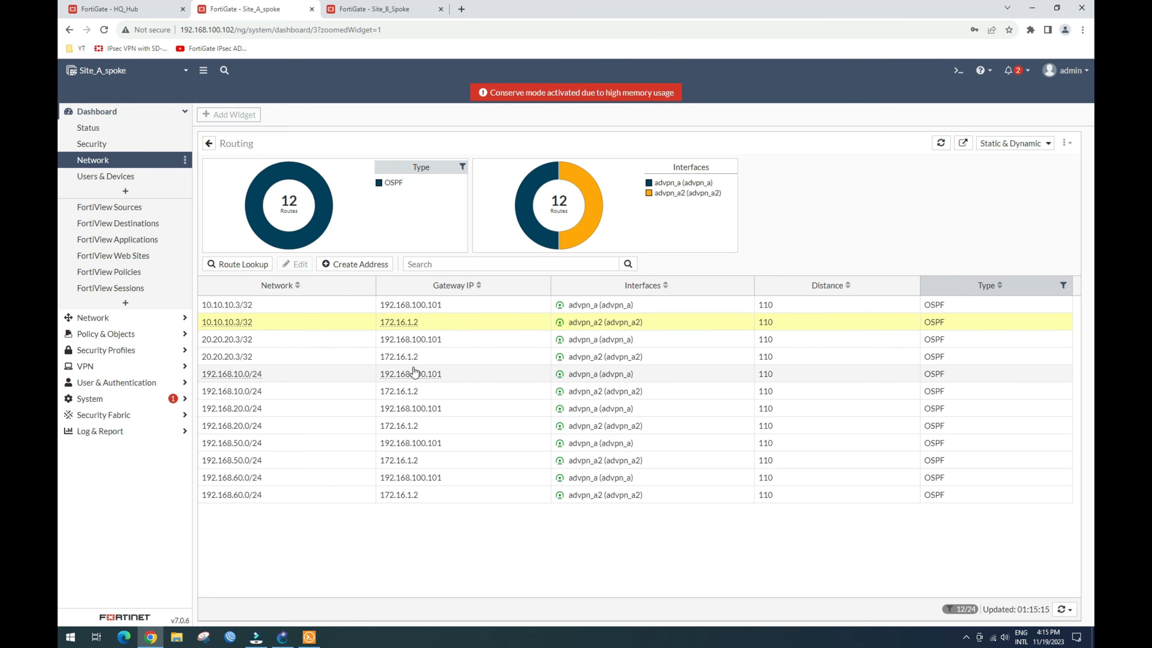
left_click(383, 9)
Step: Show Site_B_Spoke's 12 OSPF routes in the full-size Routing widget, then return to GNS3
left_click(100, 162)
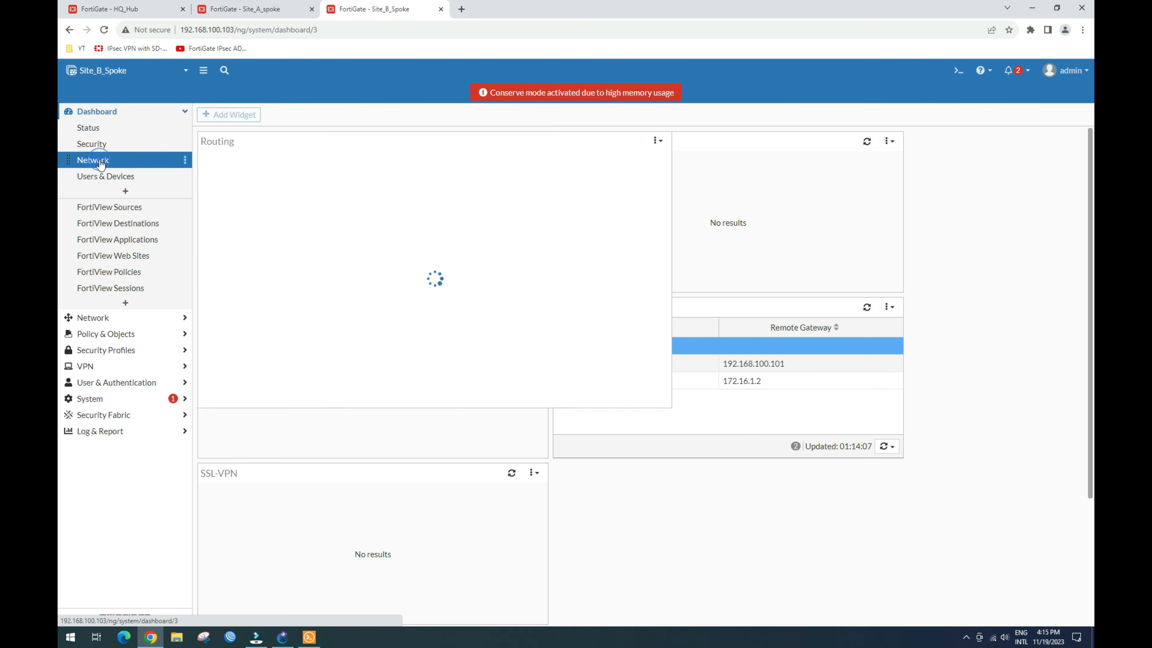
left_click(291, 220)
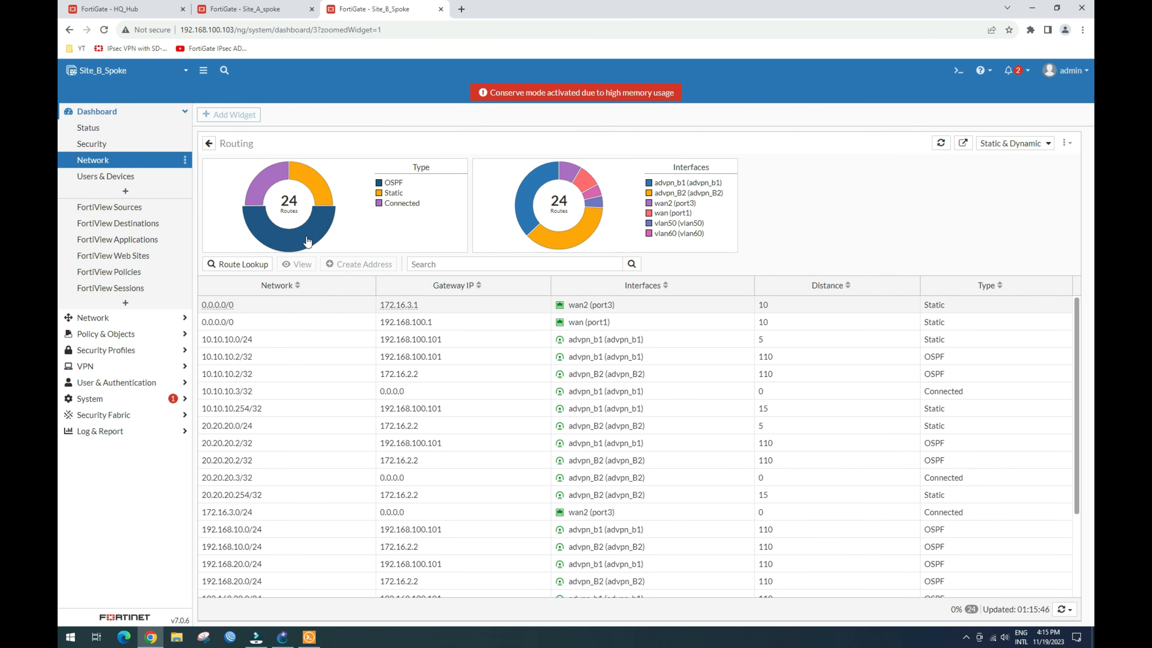
left_click(307, 242)
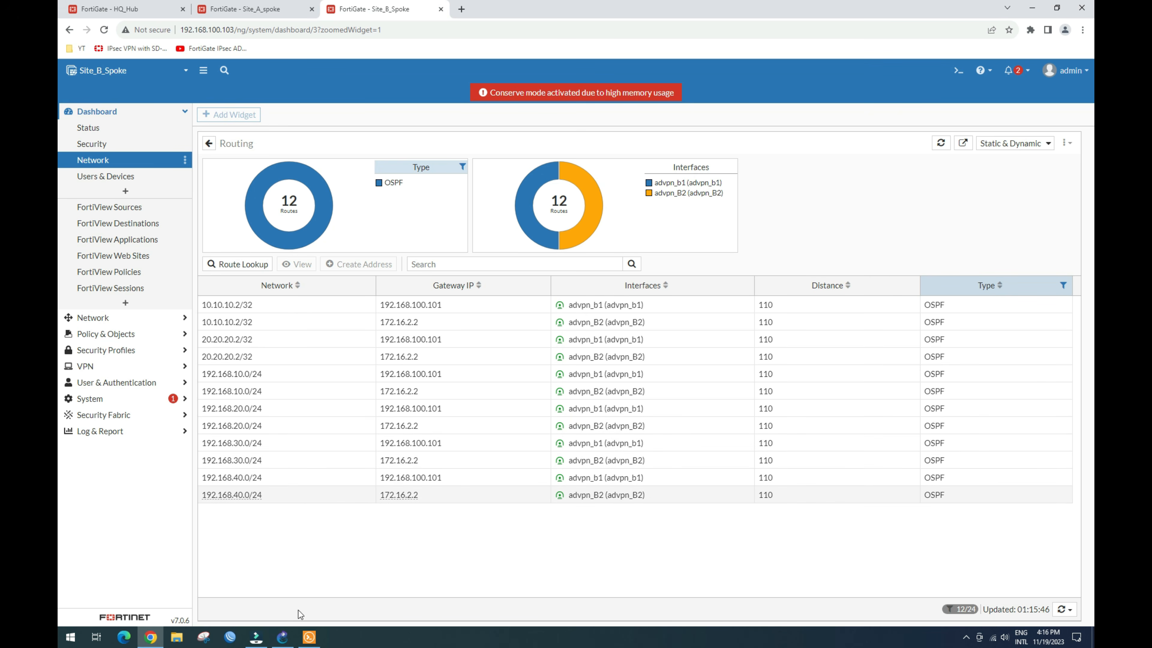
left_click(290, 637)
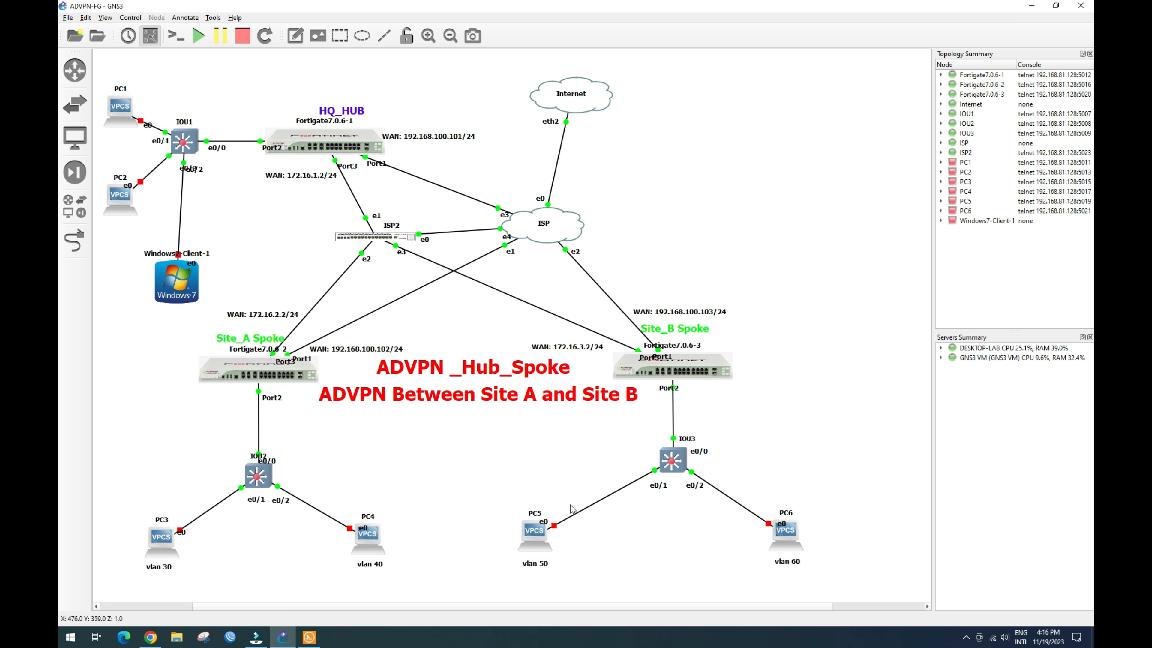
Step: Start PC1, PC2, Windows7-Client-1, PC4, PC5 and PC6 from their node context menus
right_click(123, 101)
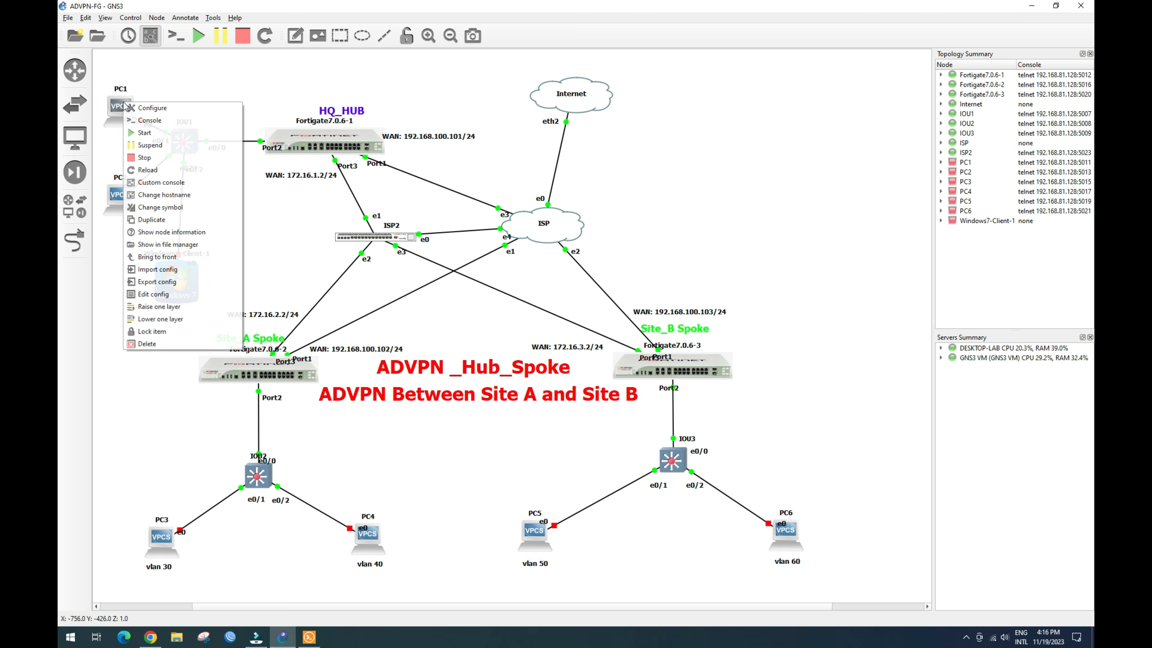
left_click(144, 133)
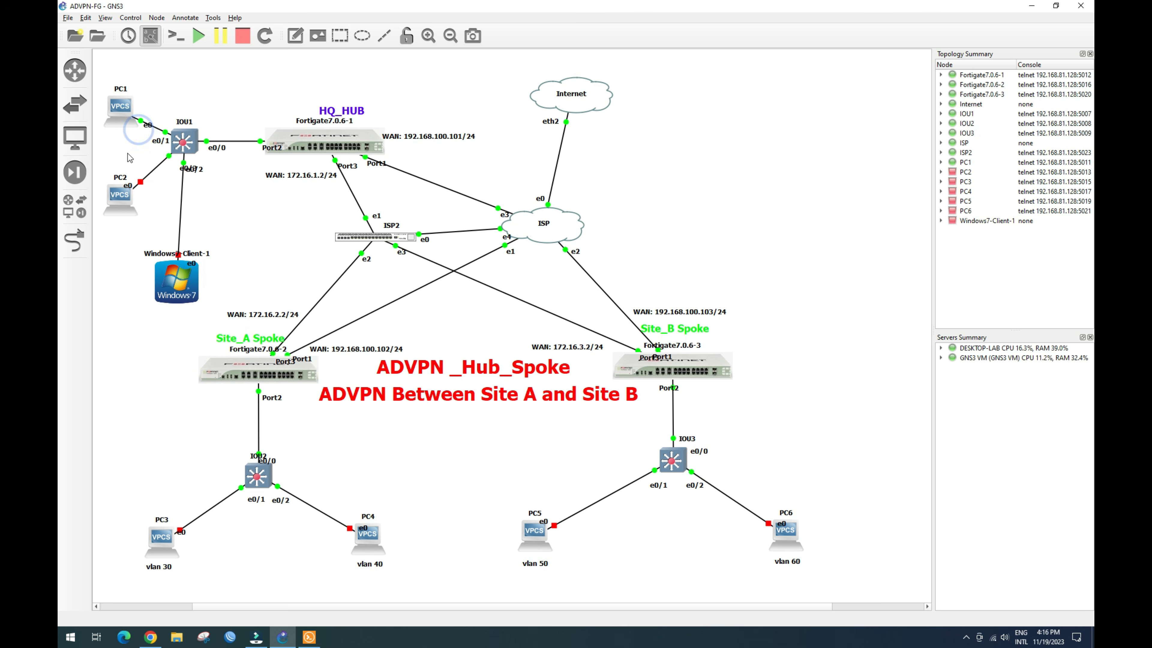
right_click(126, 200)
left_click(141, 226)
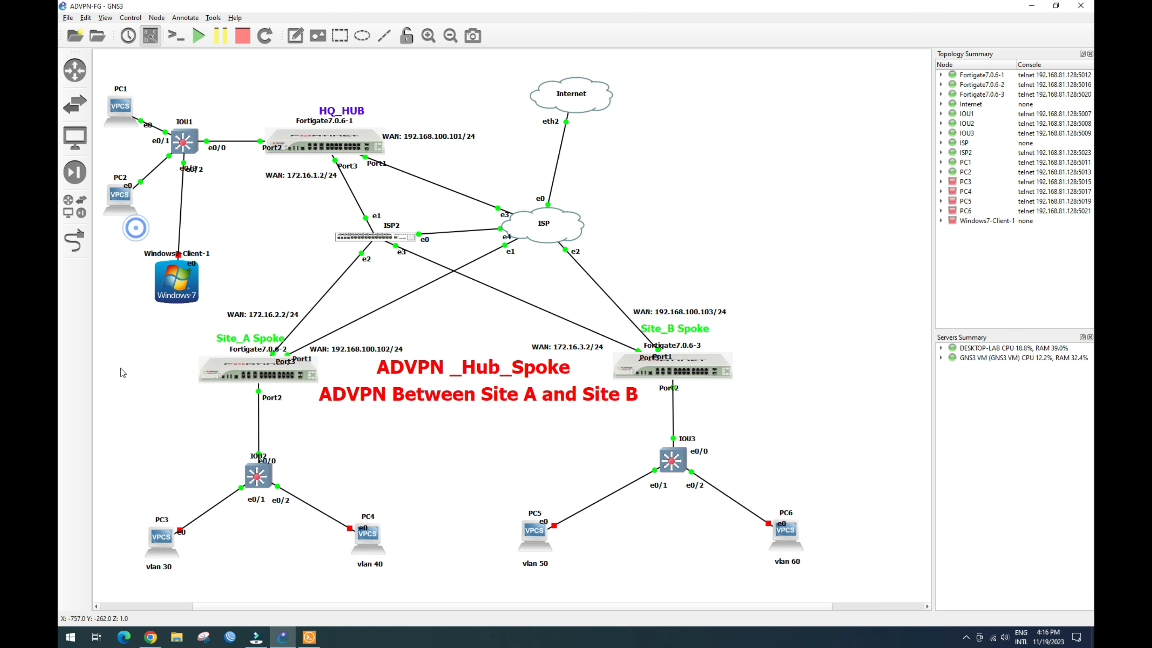
right_click(157, 286)
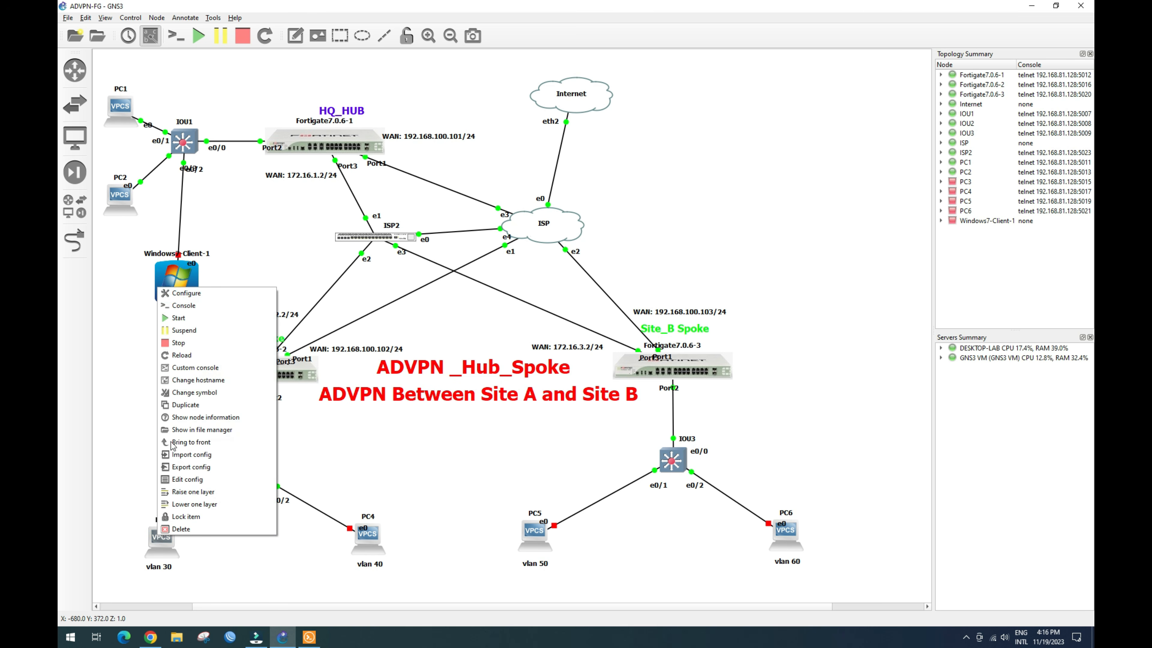
left_click(186, 318)
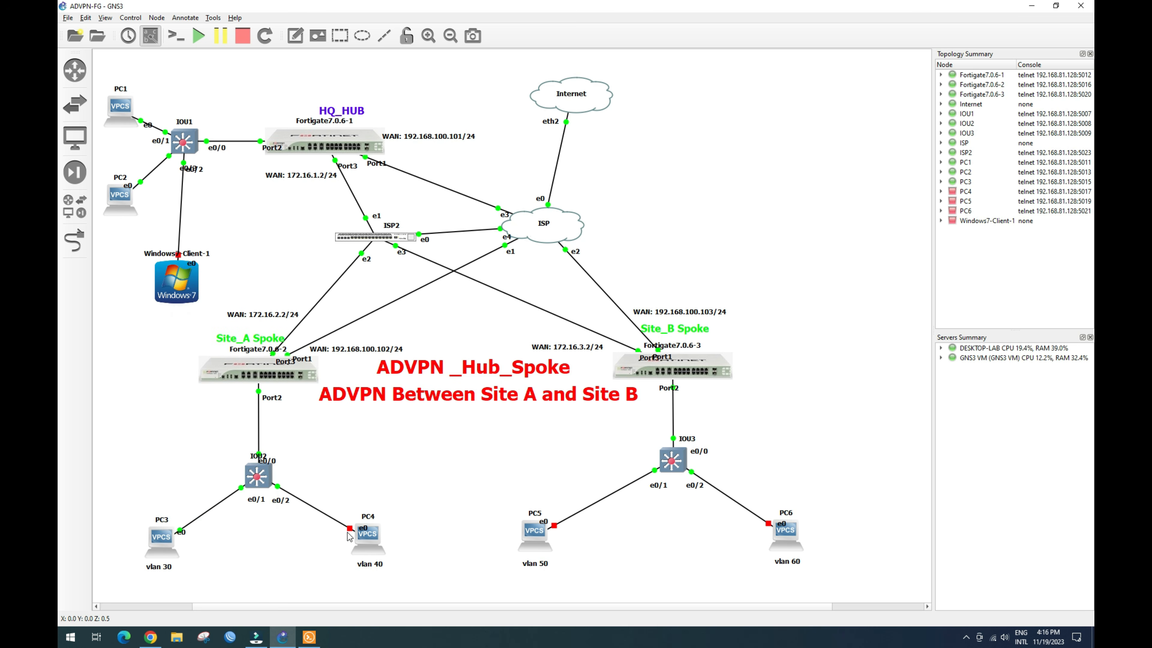
right_click(362, 540)
left_click(391, 321)
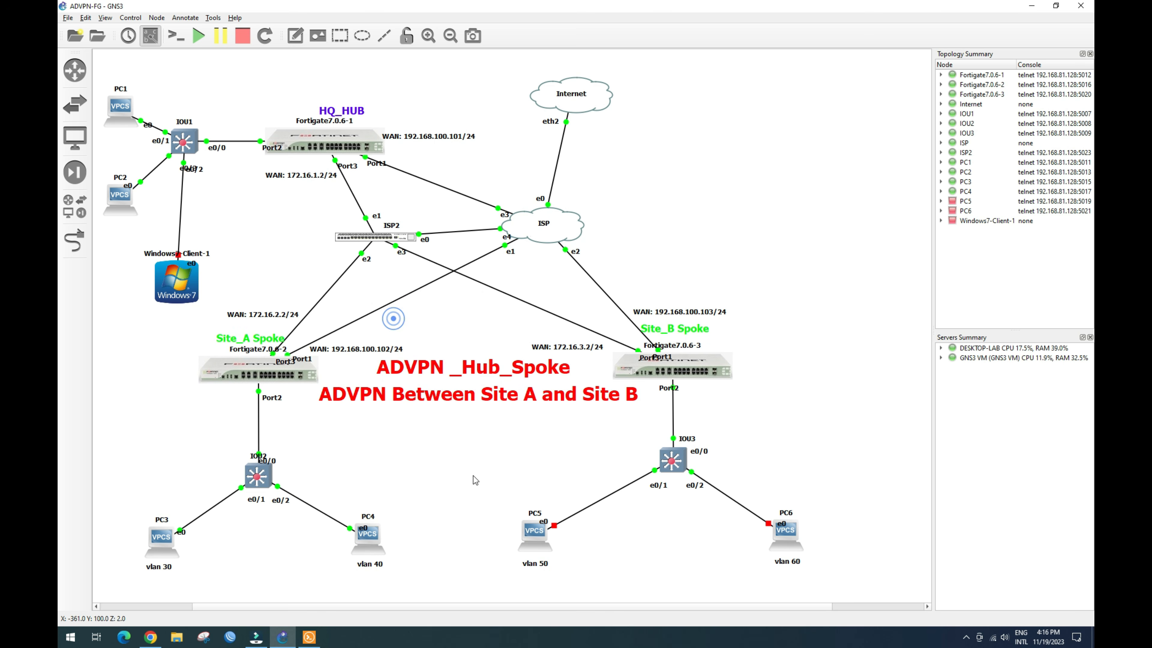
right_click(538, 542)
left_click(577, 320)
right_click(792, 544)
left_click(816, 324)
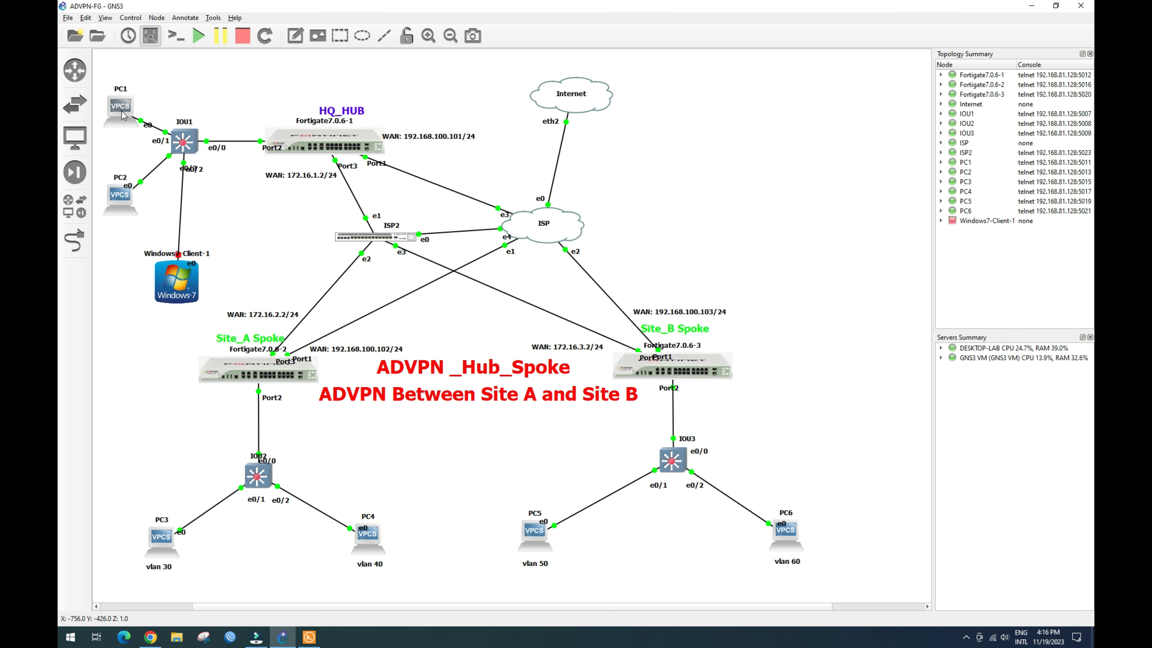
Step: Run 'ip dhcp' in the PC console to obtain 192.168.20.2/24 with gateway 192.168.20.1
double_click(134, 133)
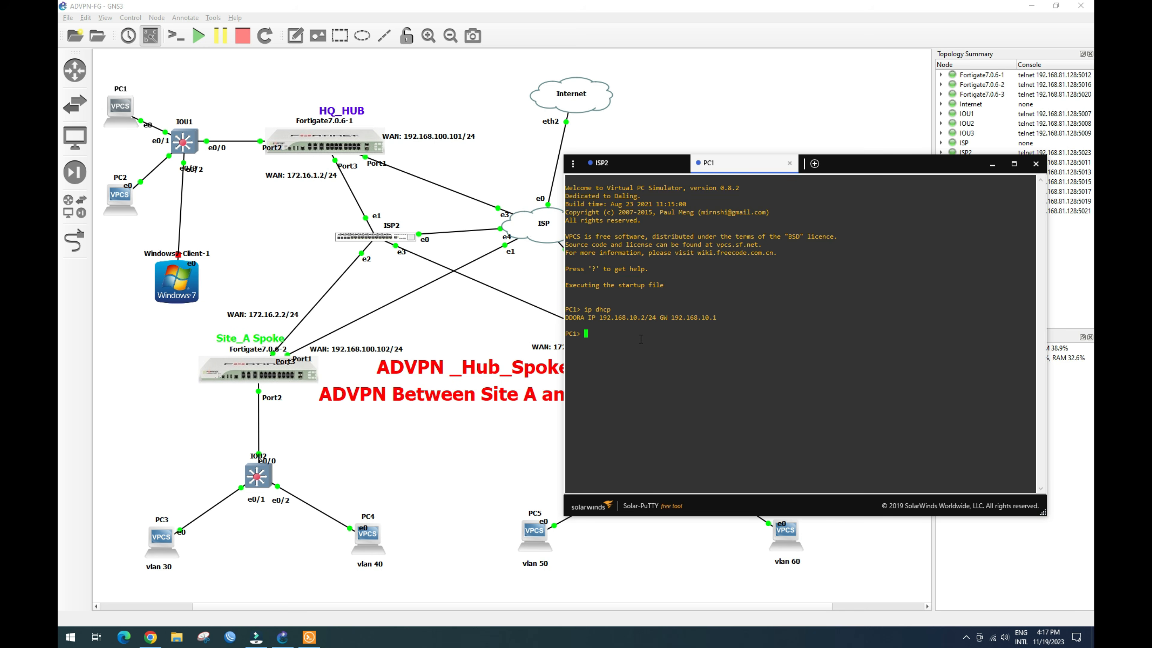
left_click_drag(630, 320, 667, 319)
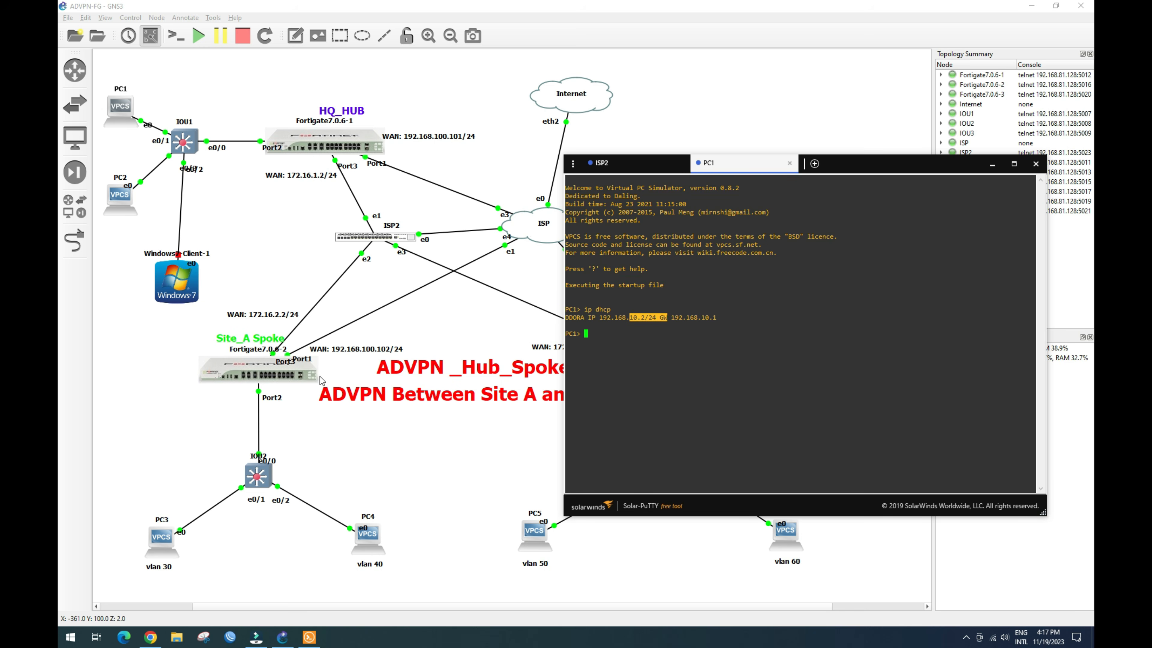
right_click(121, 198)
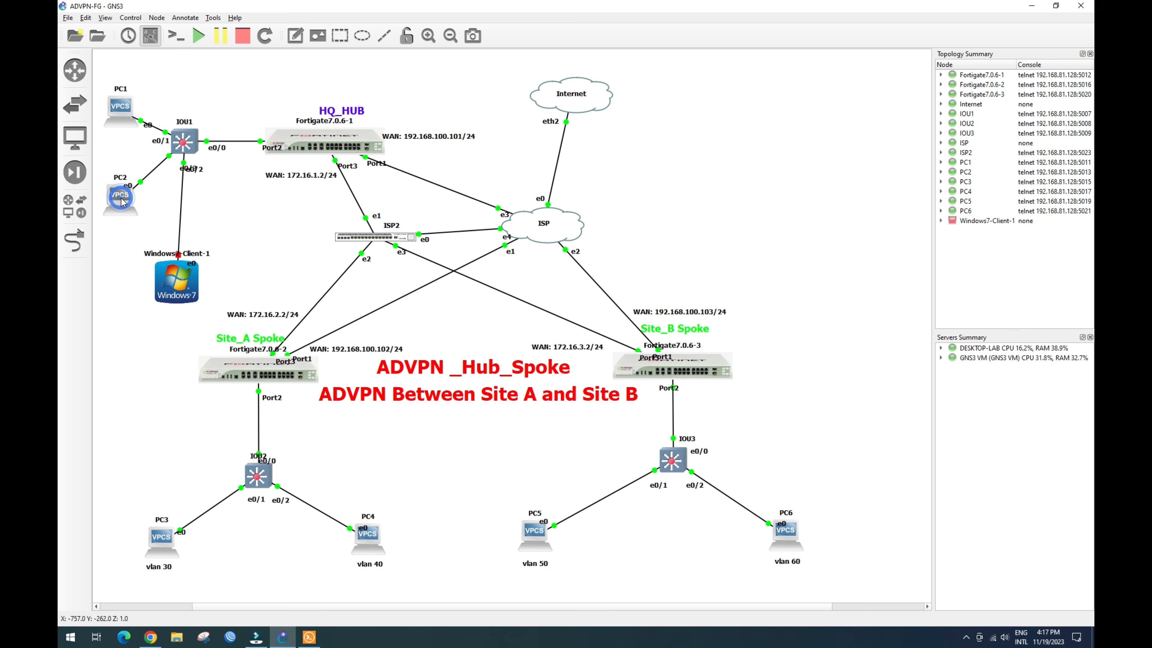
left_click(317, 522)
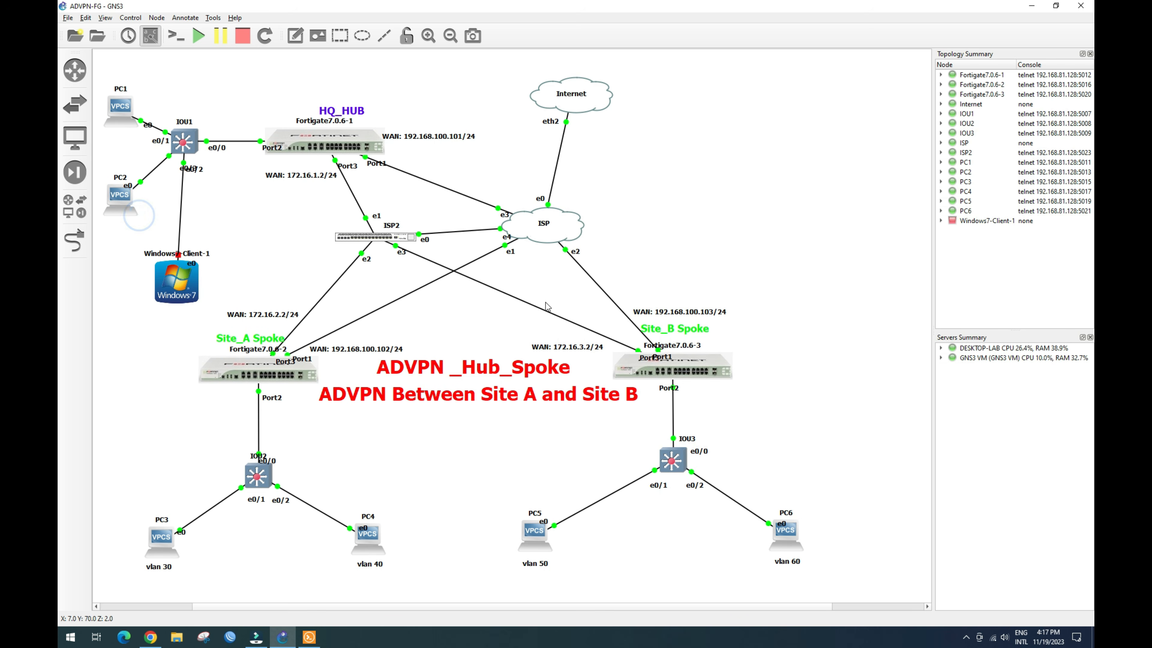
left_click(309, 636)
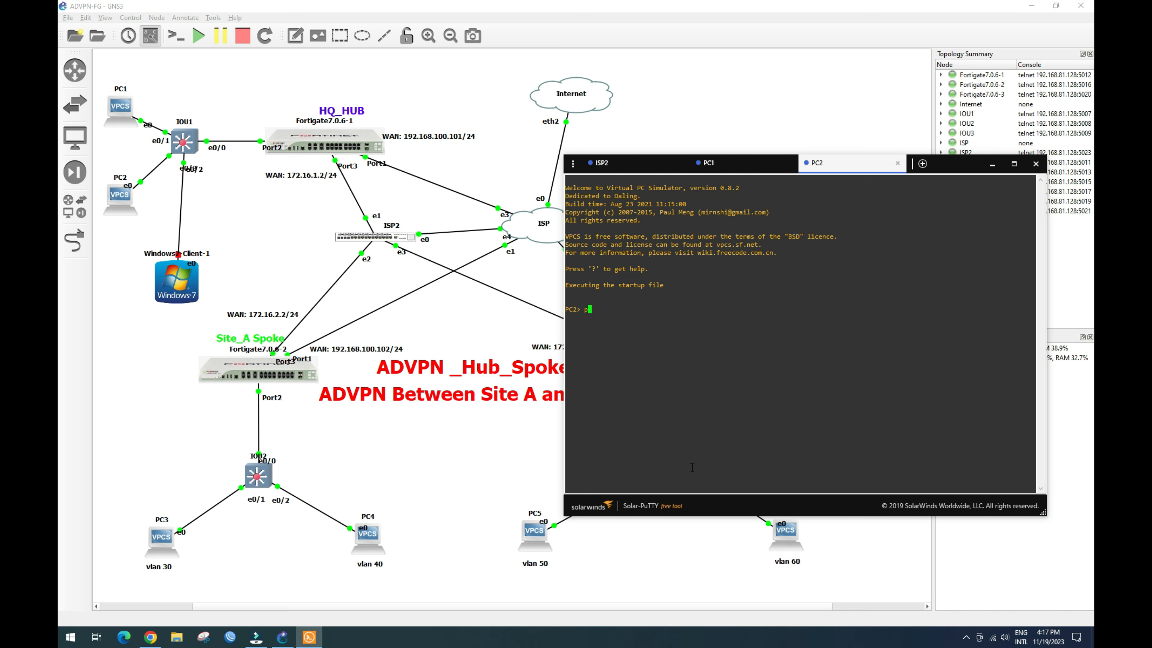
type("ip dhcp")
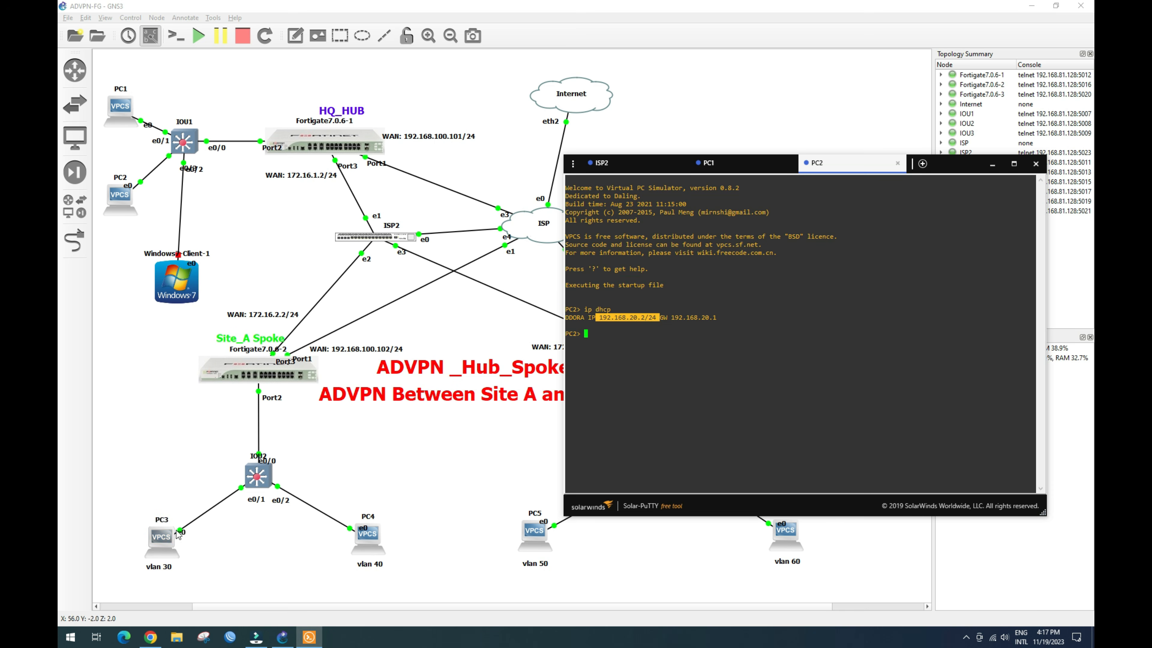
Step: Open a console session to PC3 from the GNS3 topology
left_click(157, 542)
right_click(157, 541)
left_click(204, 310)
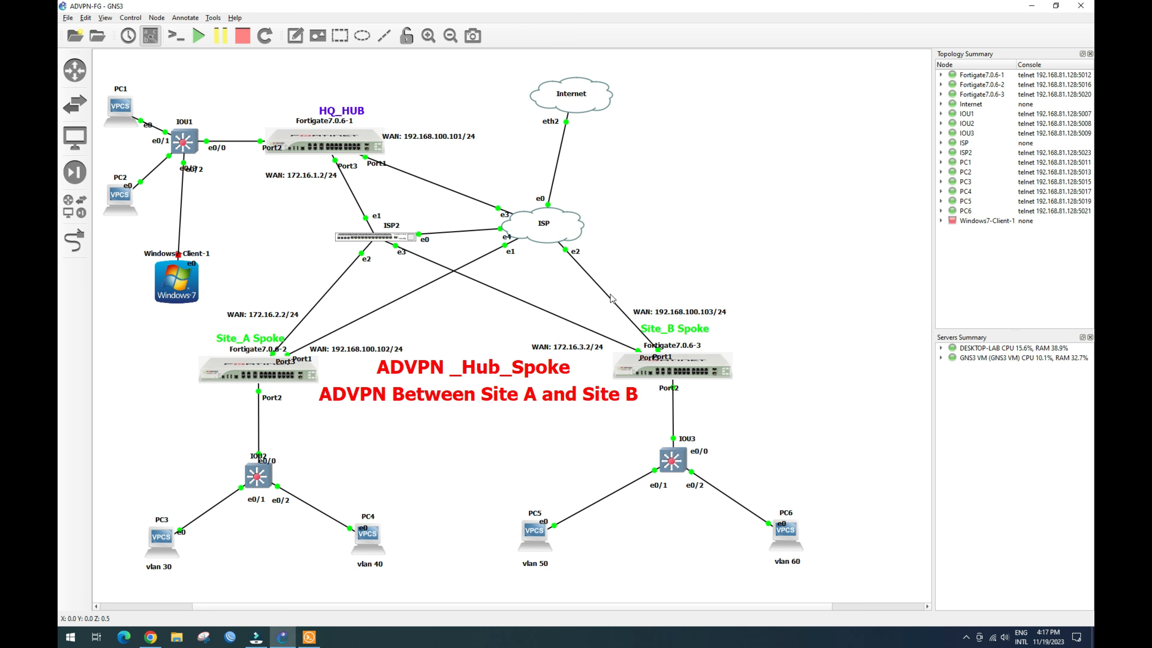
Step: Get 192.168.30.2/24 on PC3 via 'ip dhcp', then ping 192.168.10.2, which times out
left_click(631, 320)
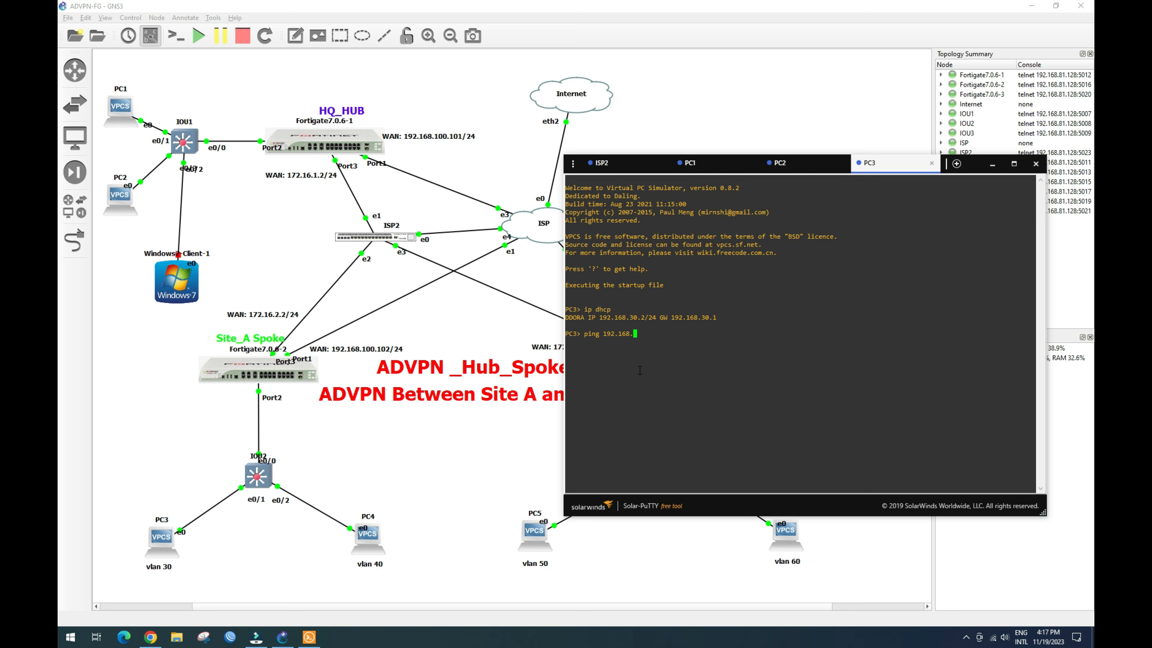
key("Return")
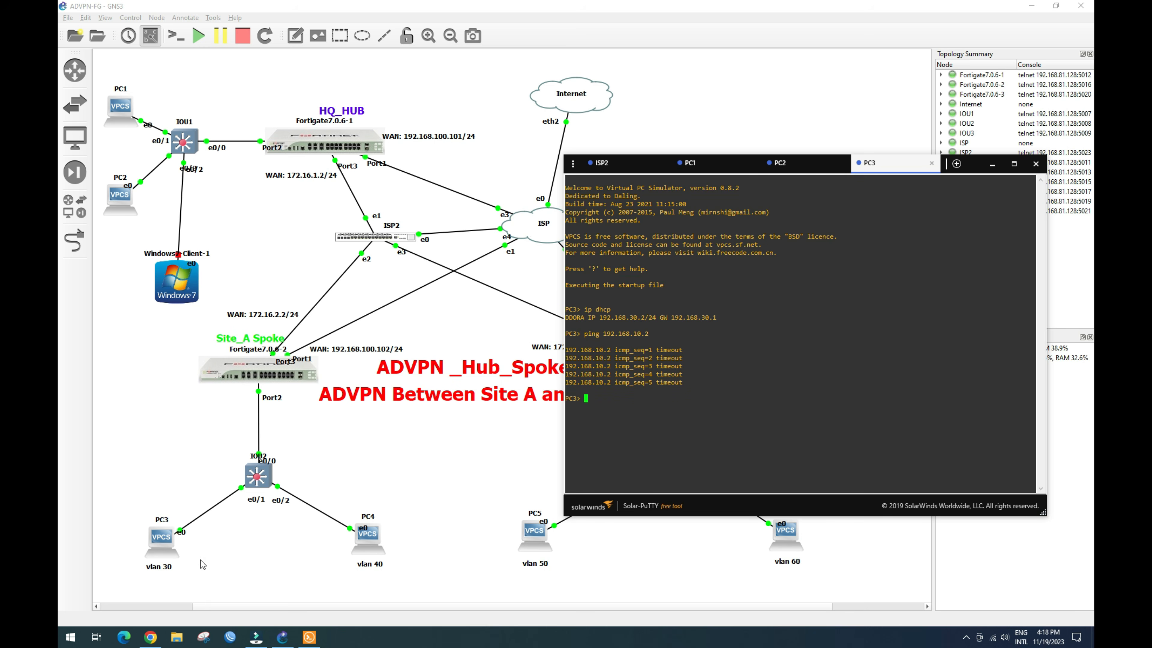
Step: Review Site_B_Spoke's 12 OSPF routes, then view HQ_Hub's 8 routes over advpn_hq1 and advpn_hq2
left_click(150, 637)
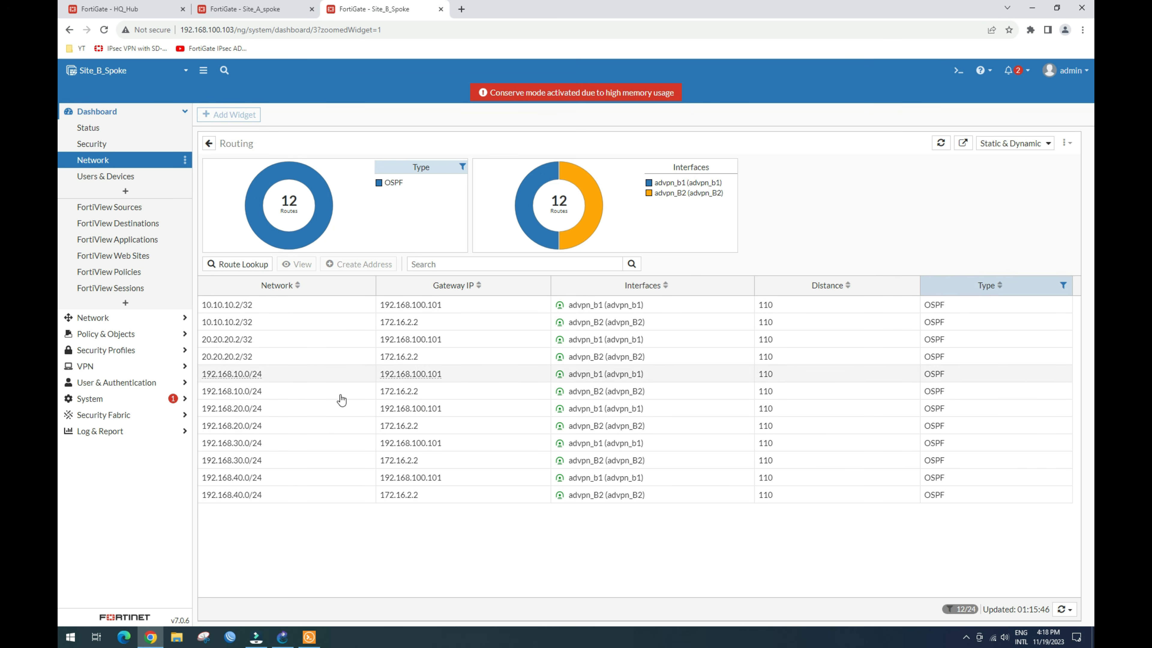
mouse_move(604, 500)
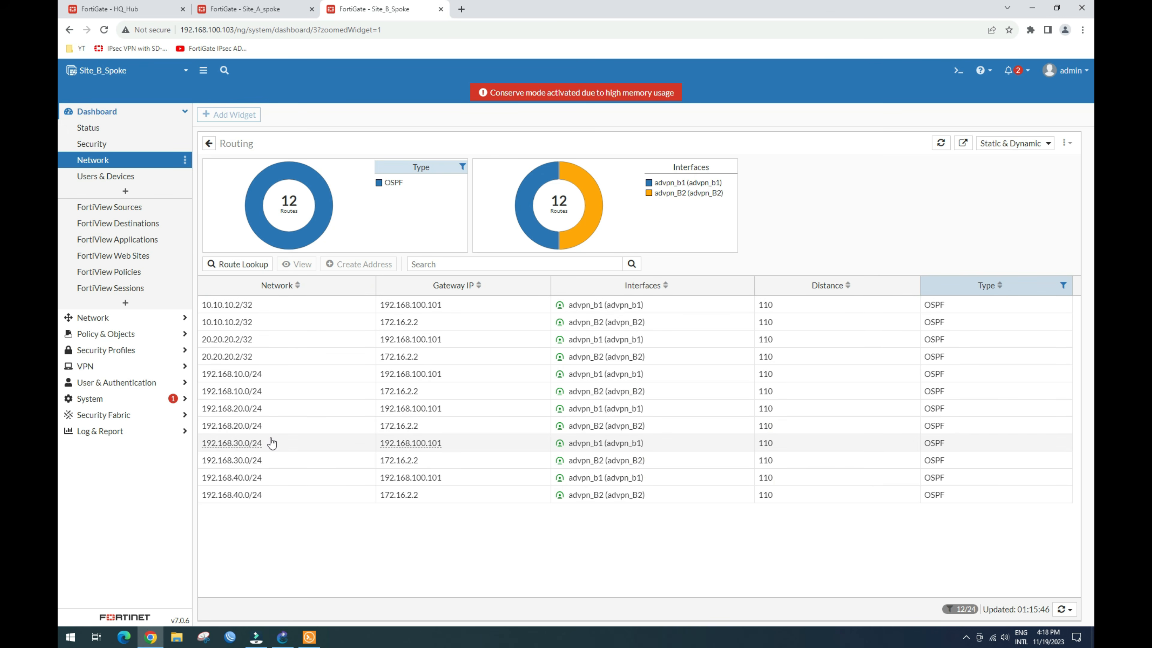
left_click(121, 6)
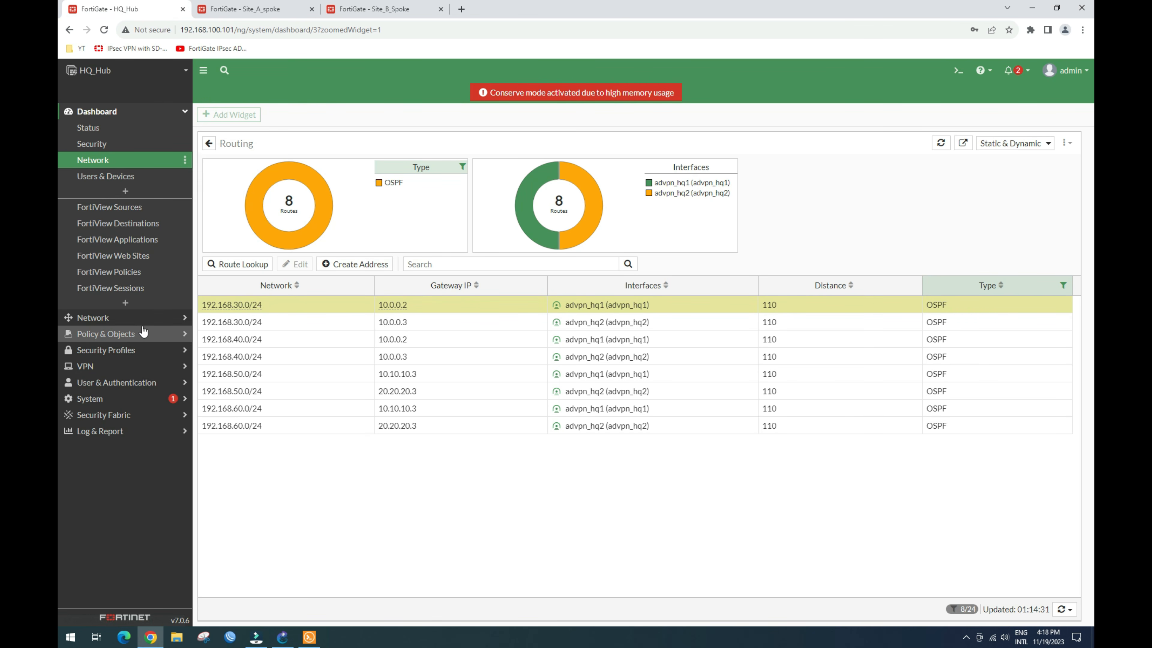
Step: Create a new HQ_Hub firewall policy named 'allow advp_sitA_in'
left_click(122, 336)
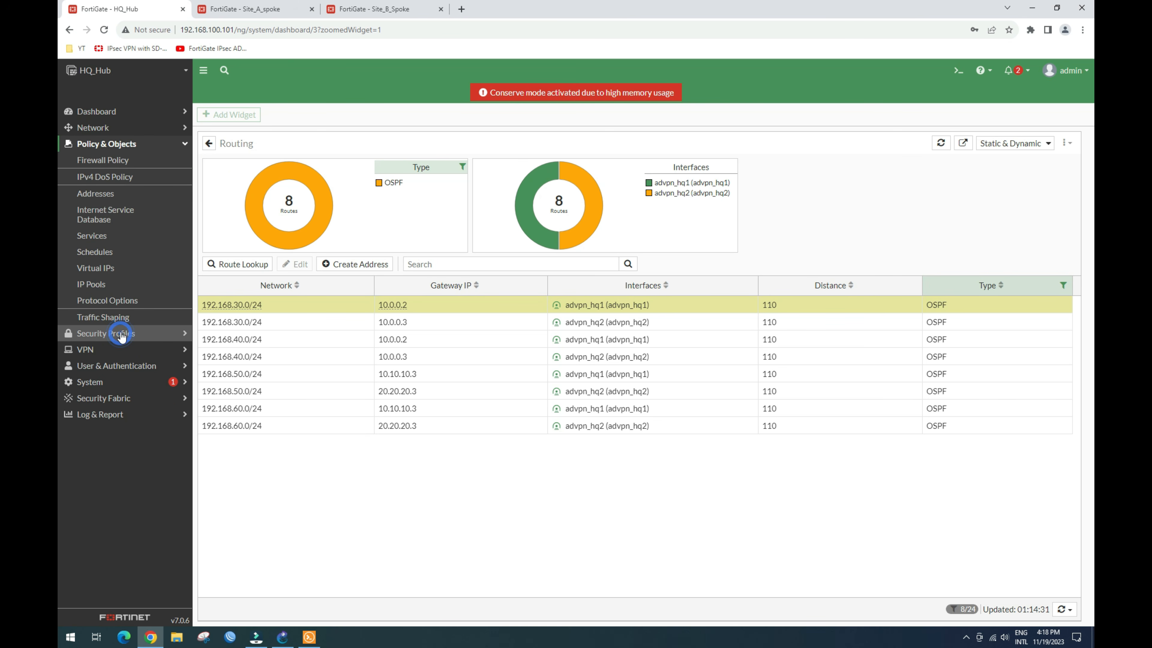
left_click(111, 165)
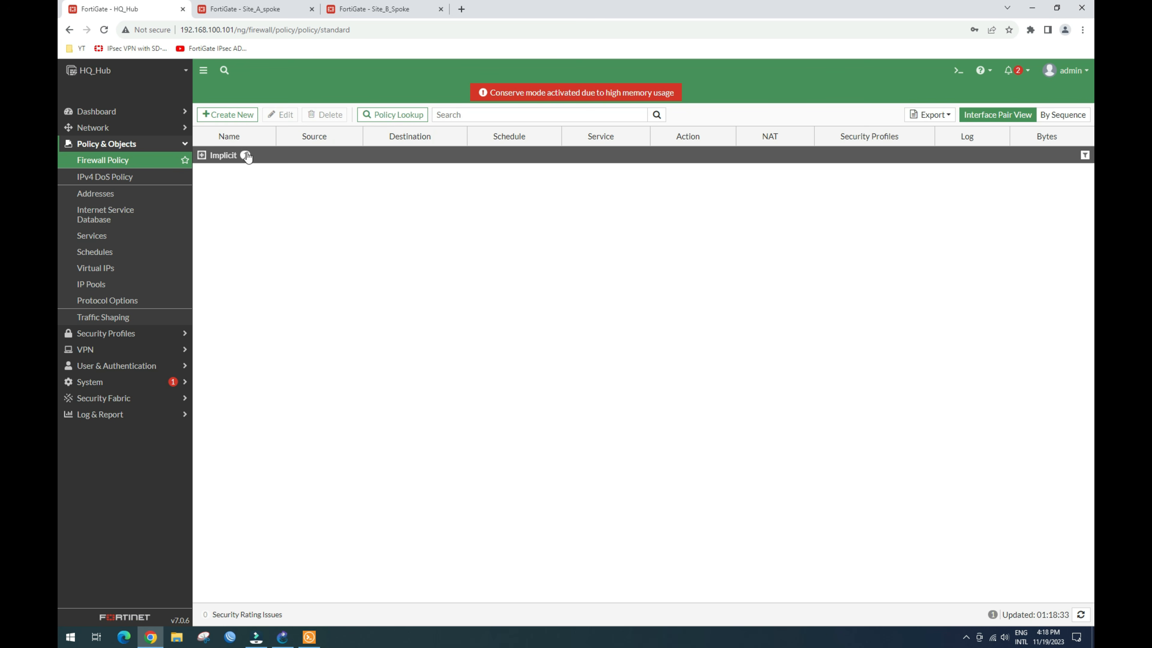
left_click(232, 116)
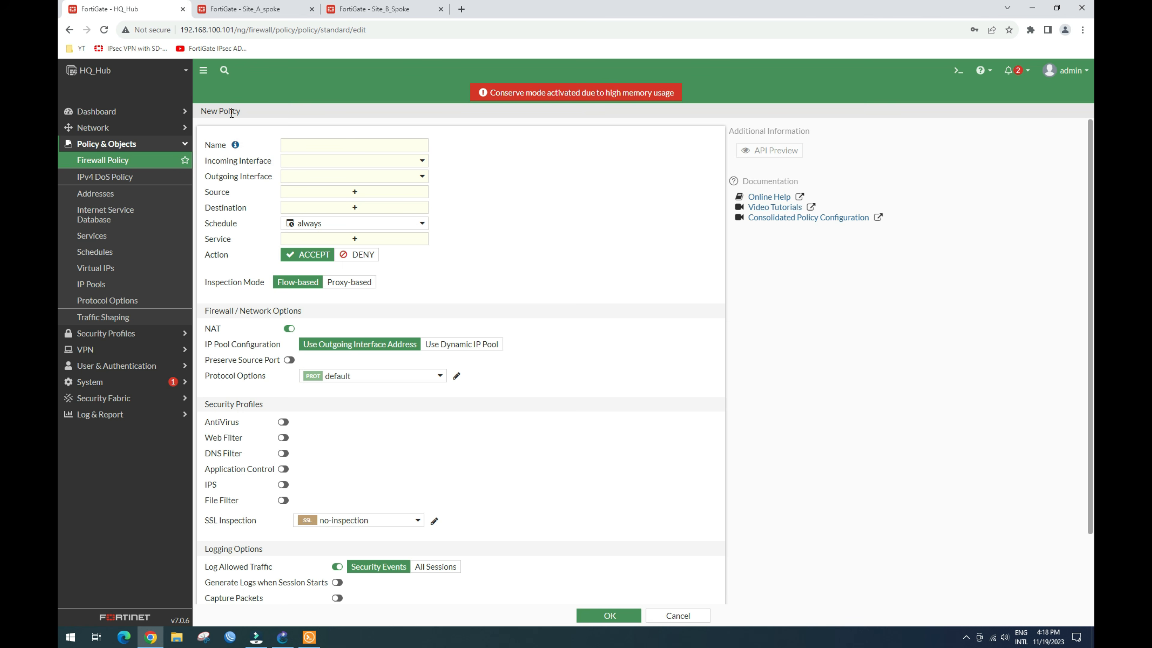
left_click(301, 151)
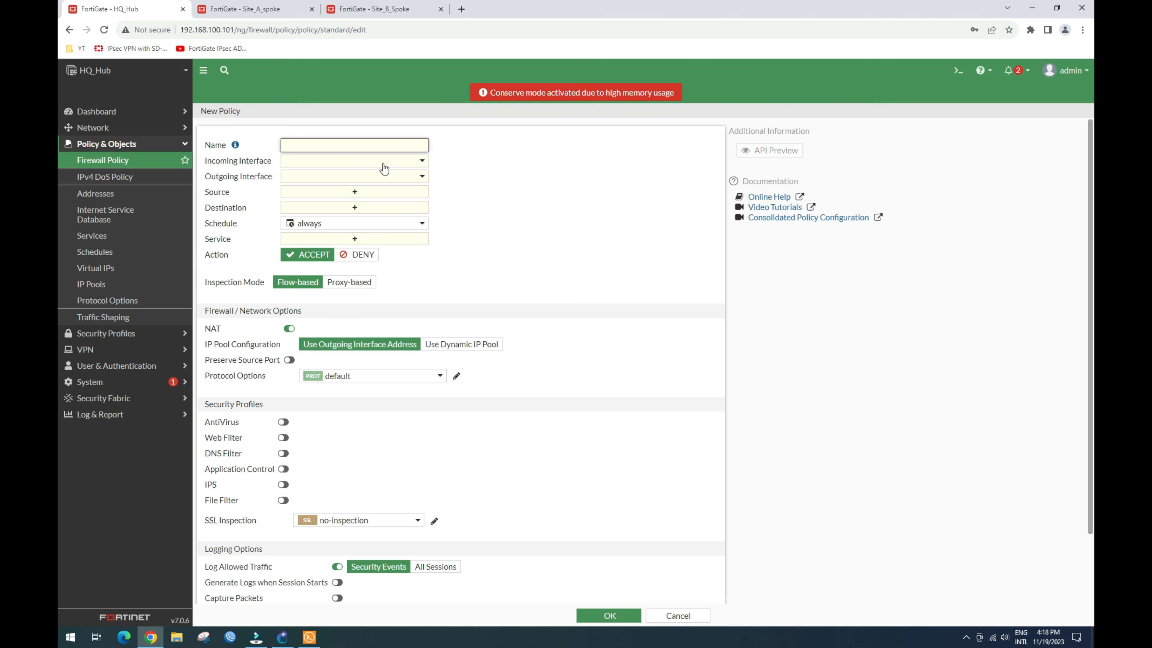
type("allow advp_sitA_in")
left_click_drag(354, 146, 270, 149)
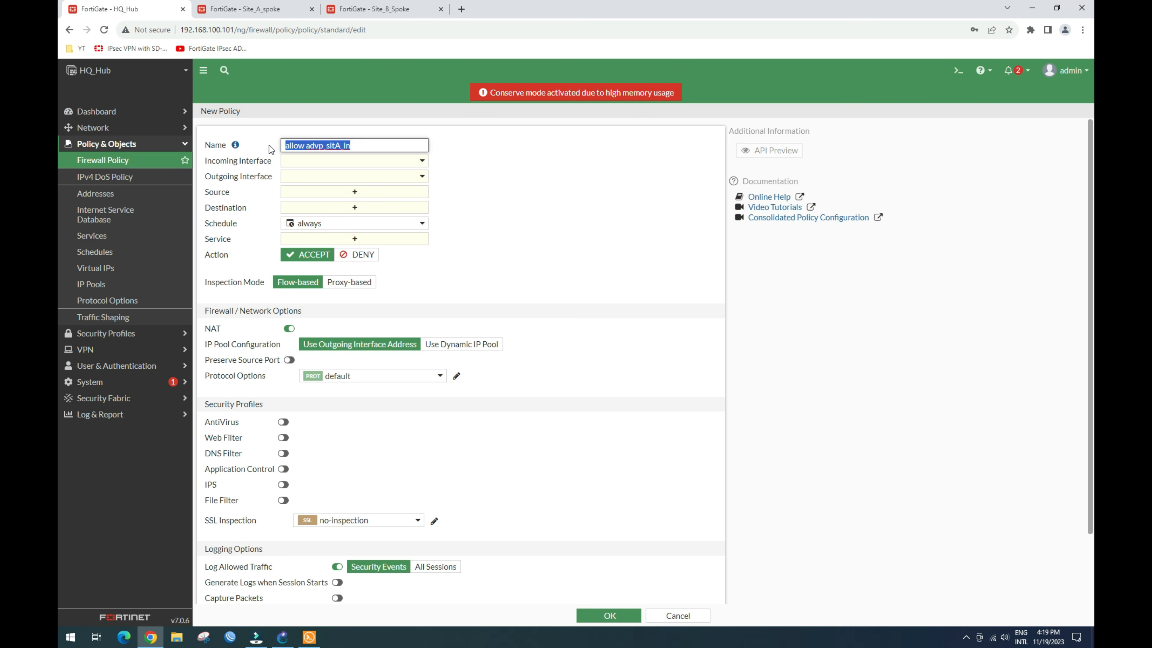
left_click(365, 161)
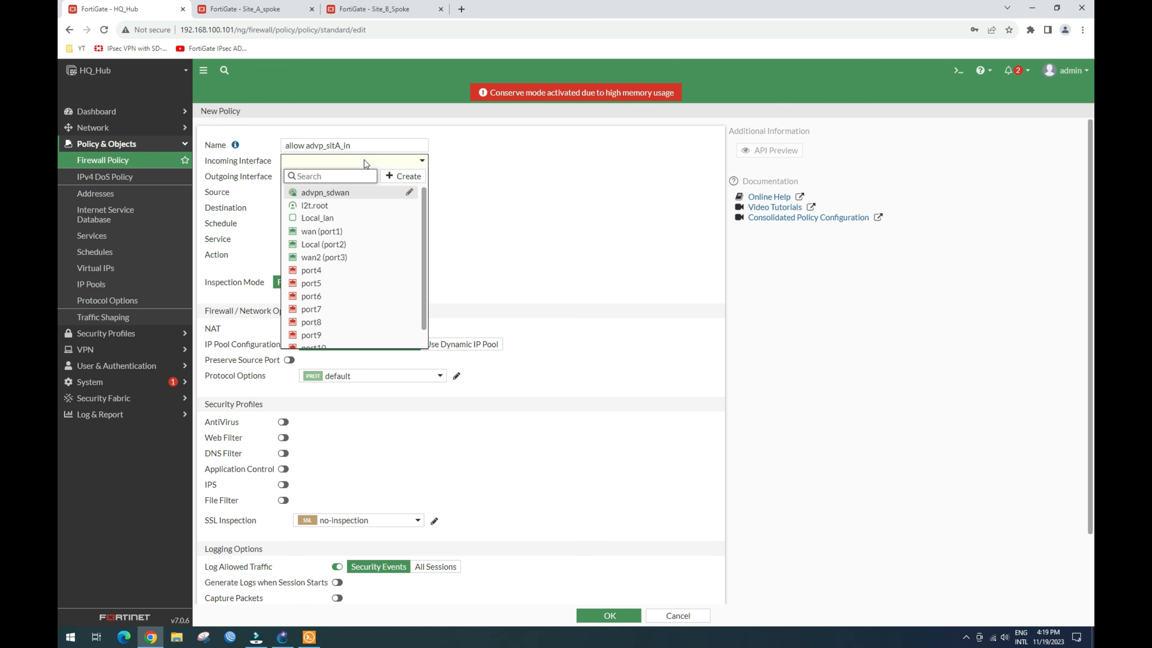
left_click(468, 157)
left_click(371, 144)
left_click_drag(370, 145, 281, 149)
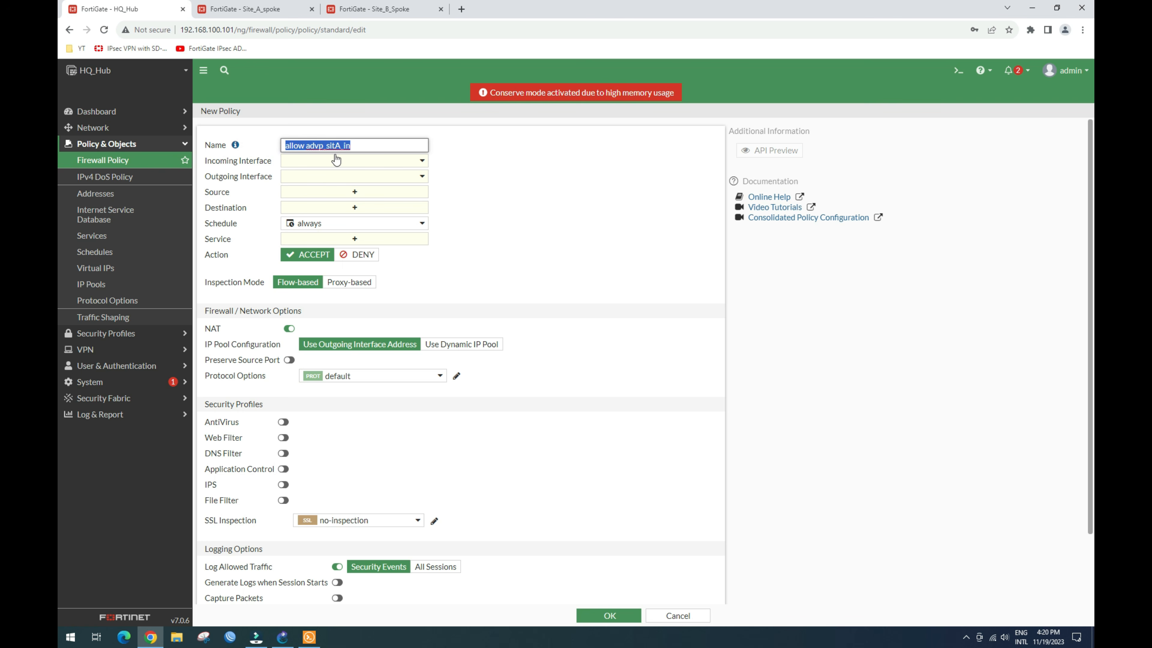
left_click(479, 159)
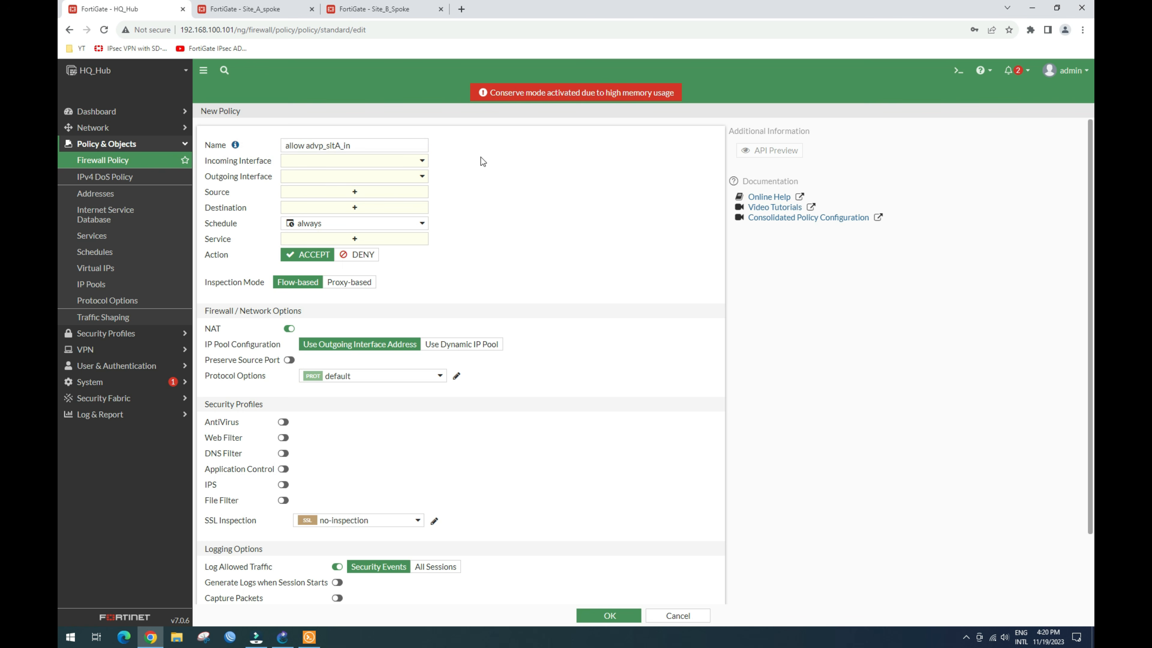
Step: Set the policy's incoming interface to advpn_sdwan and outgoing interface to Local_lan
left_click(329, 164)
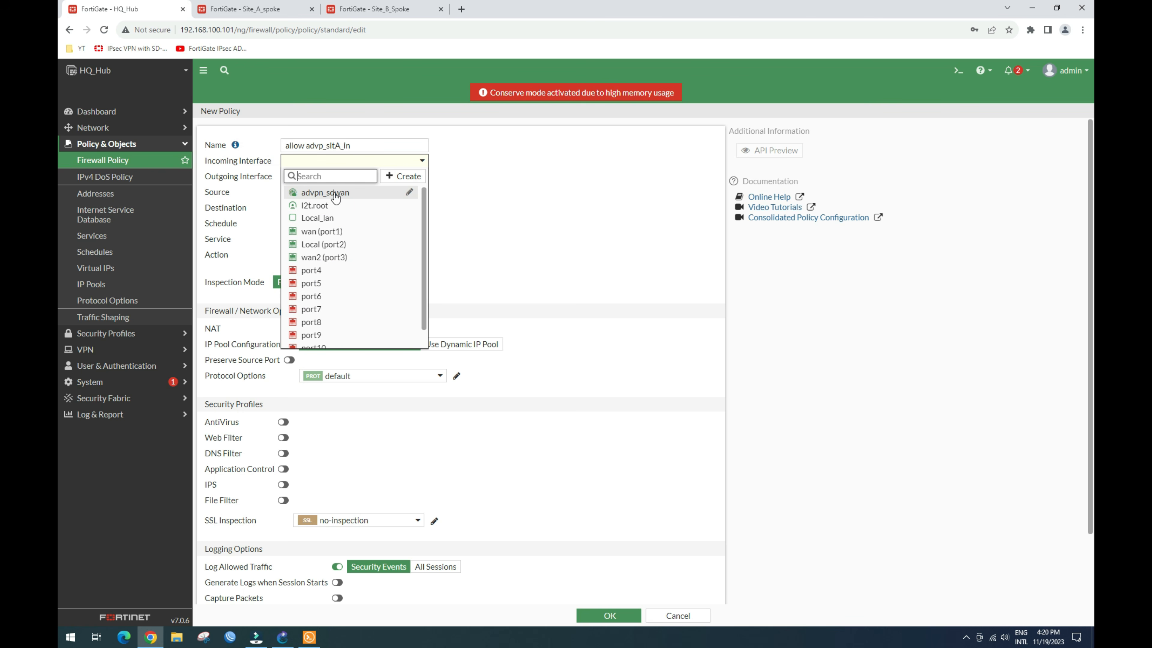
left_click(323, 197)
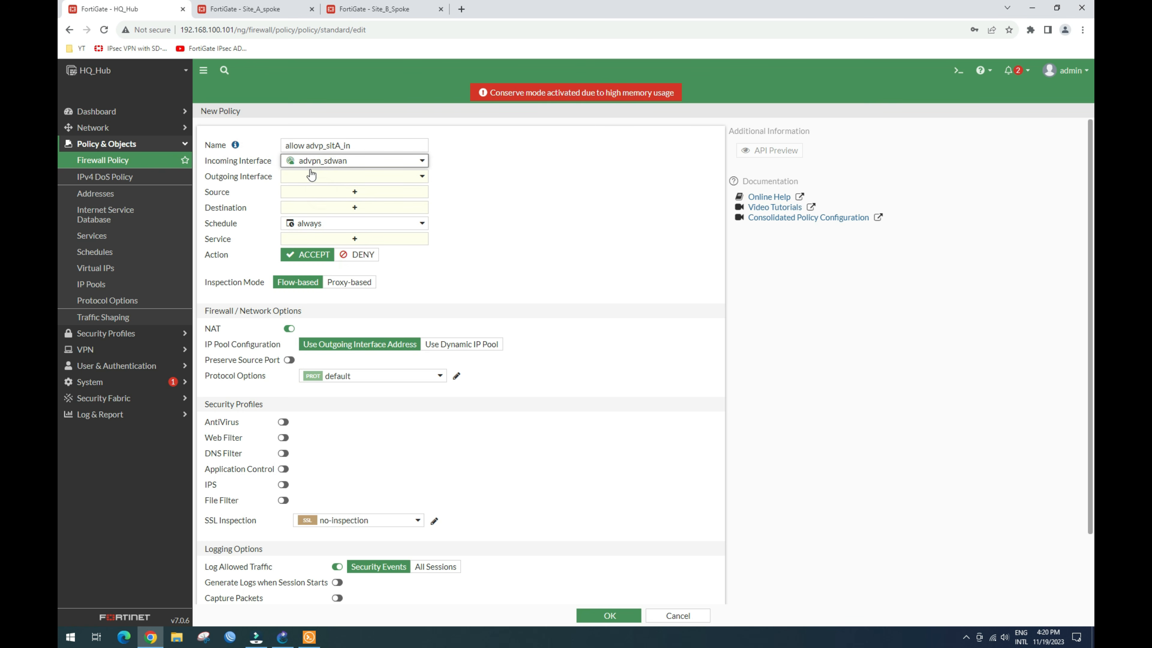
mouse_move(329, 169)
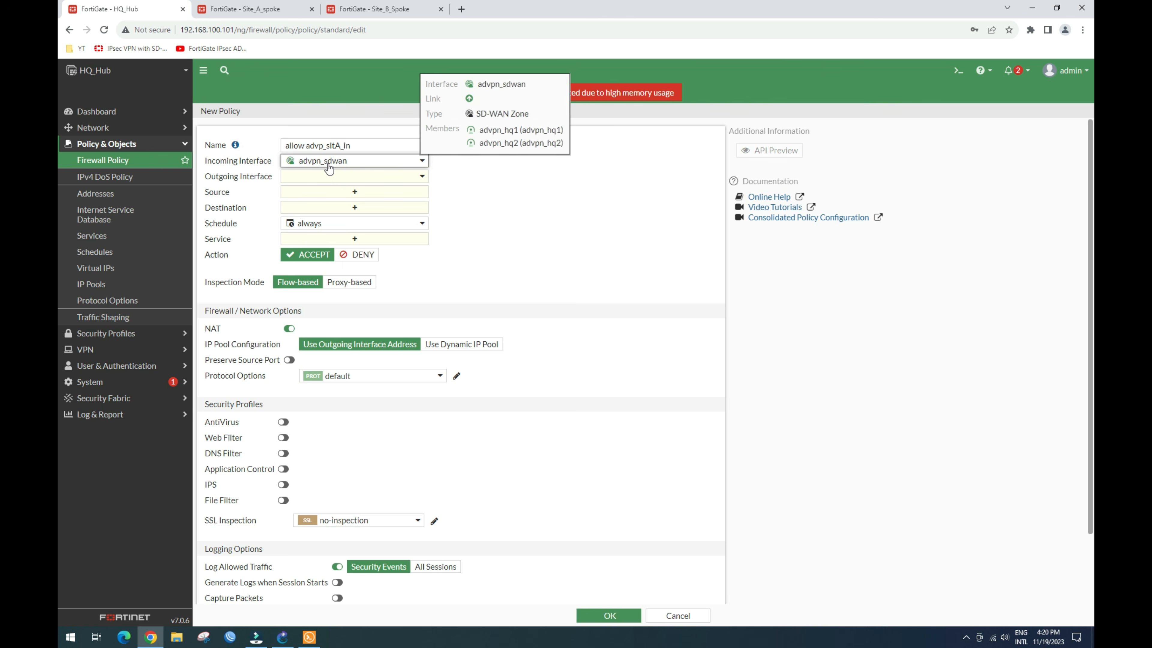
left_click(405, 179)
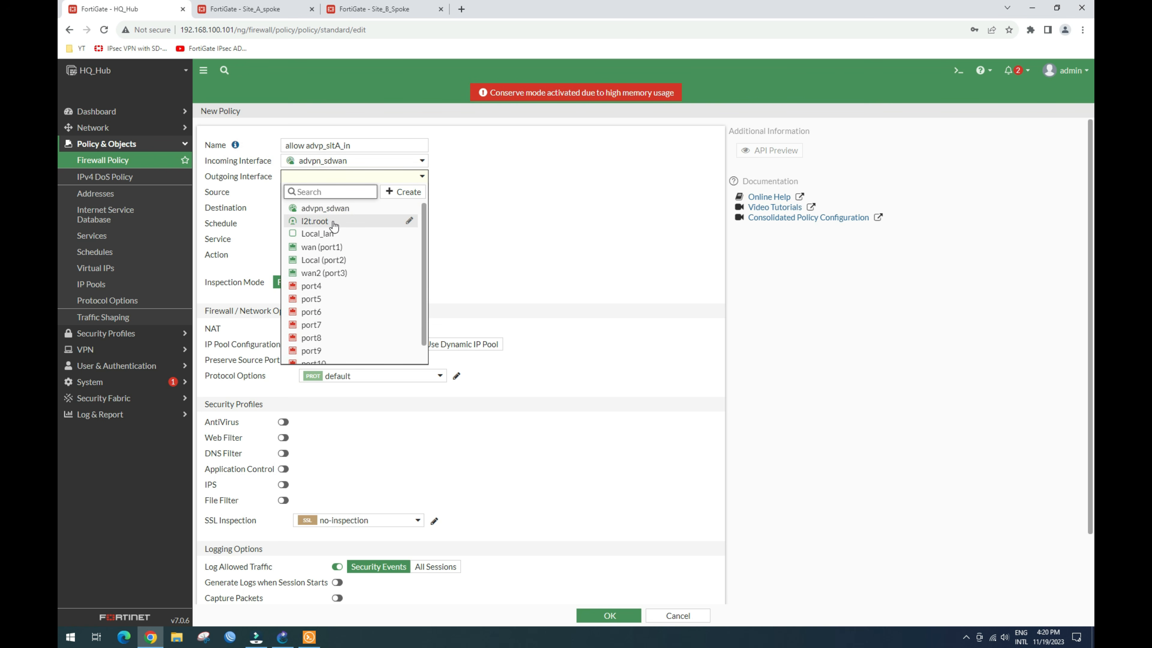
mouse_move(323, 239)
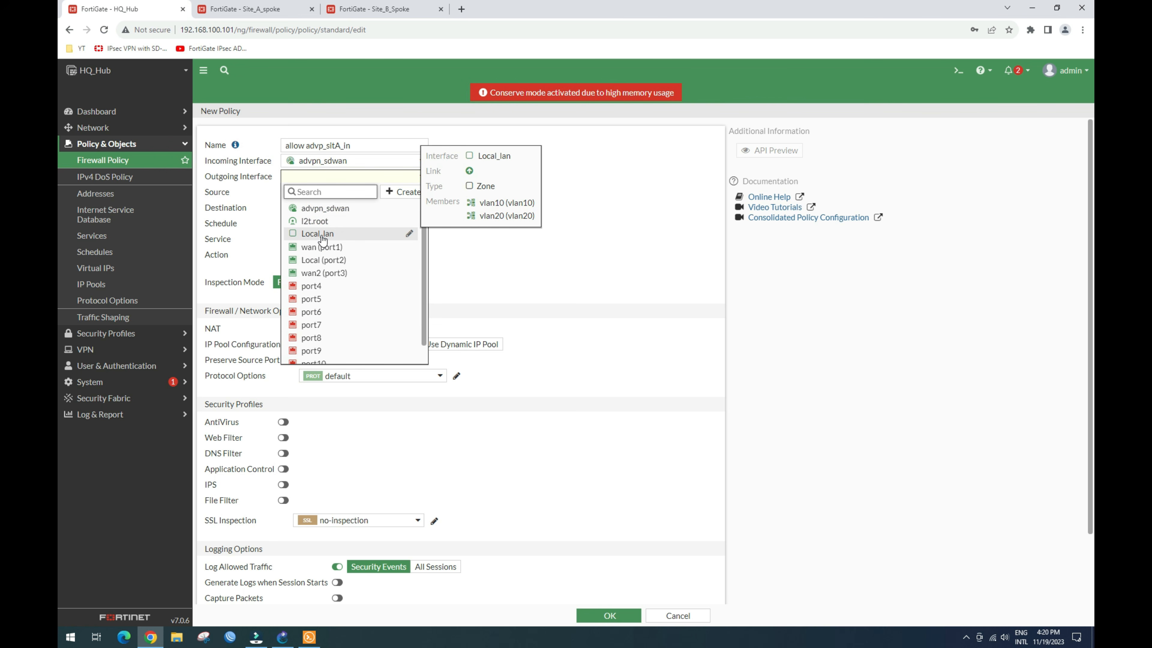
left_click(323, 234)
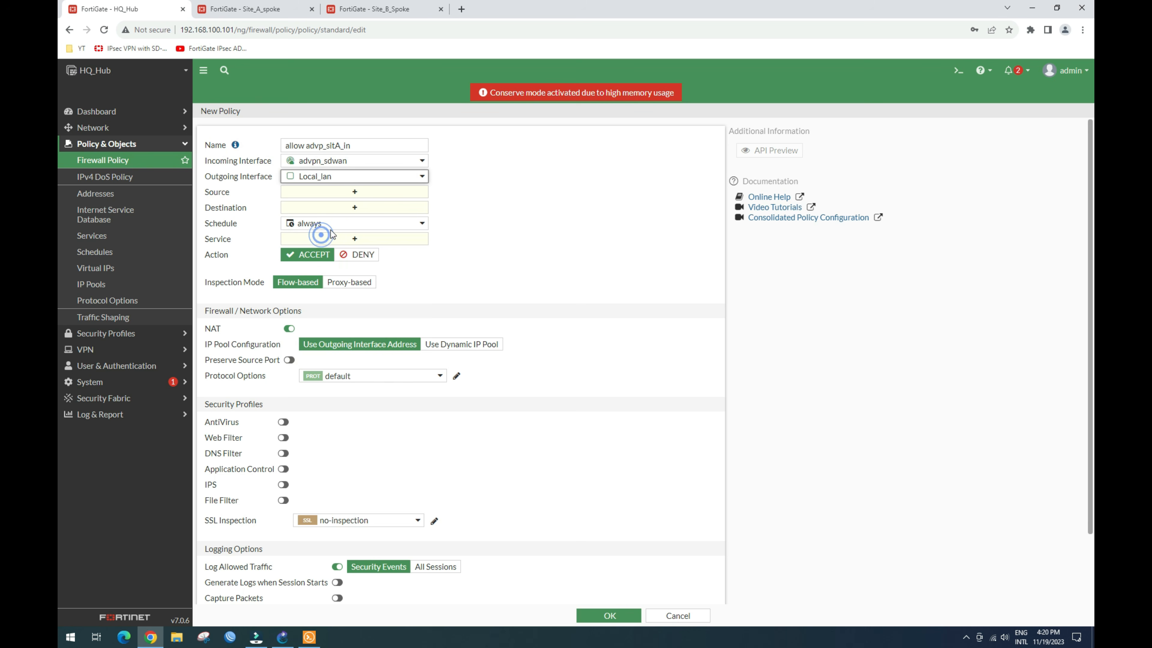
Step: Set the policy source to all and destinations to the vlan10 and vlan20 addresses
left_click(361, 194)
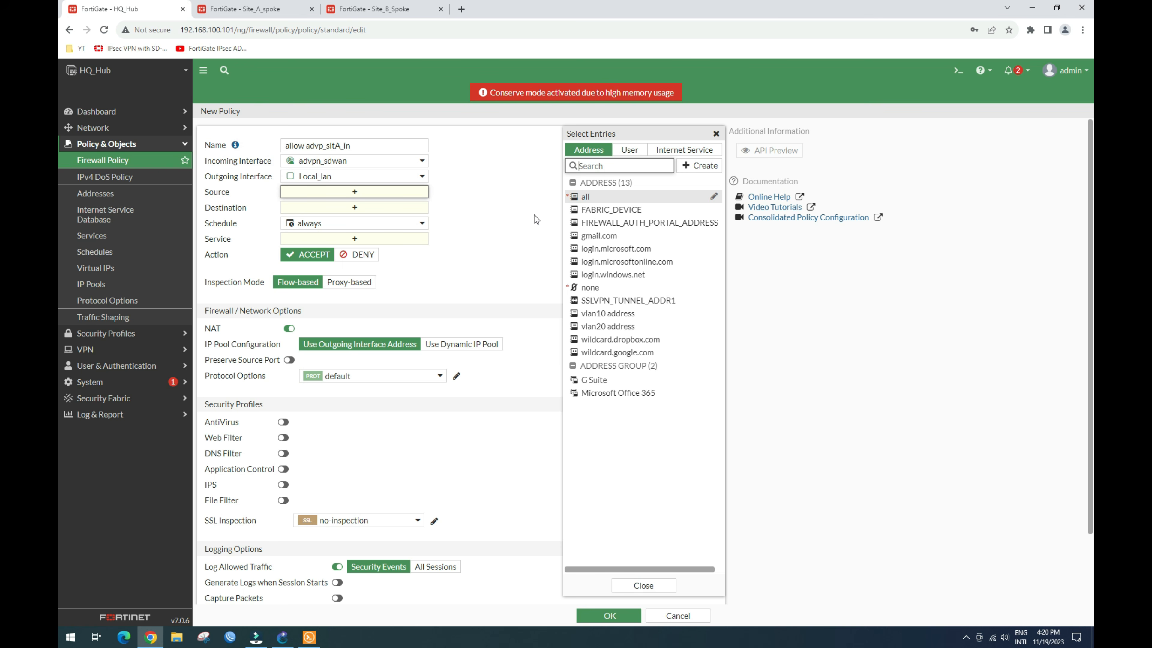
left_click(590, 196)
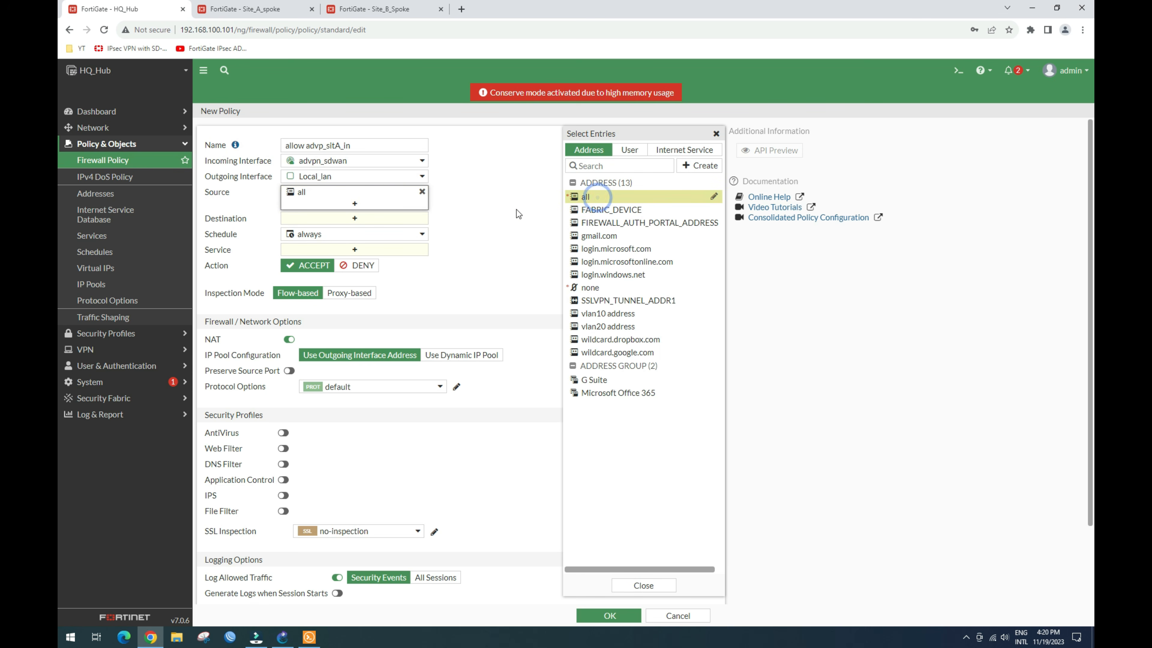
left_click(374, 219)
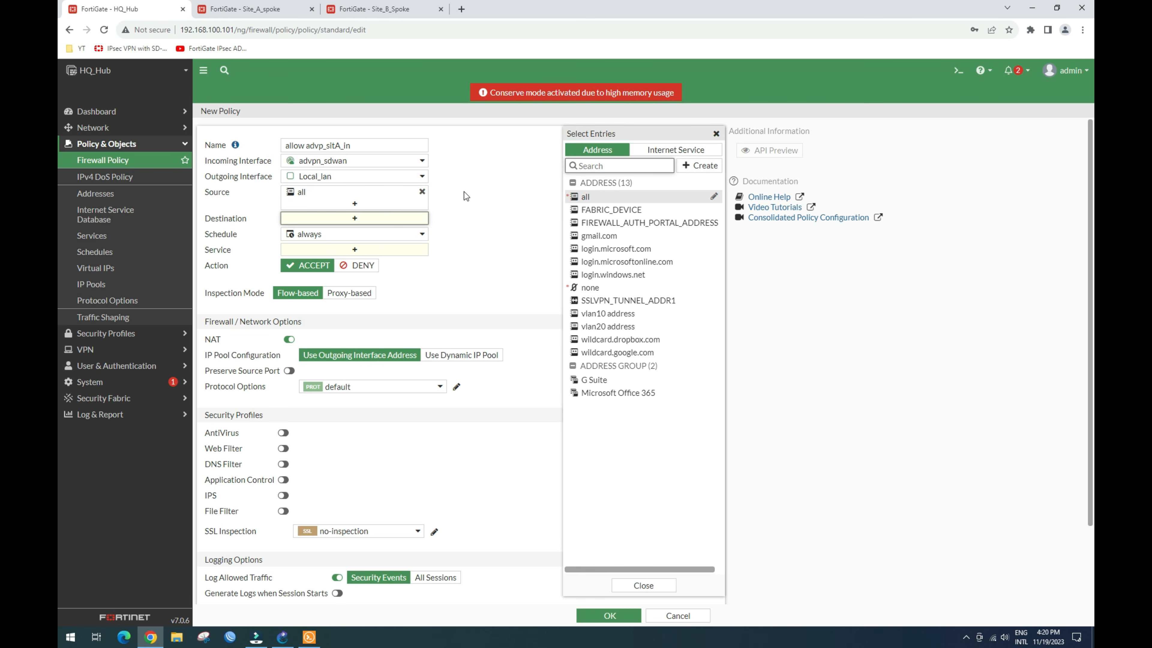
mouse_move(619, 319)
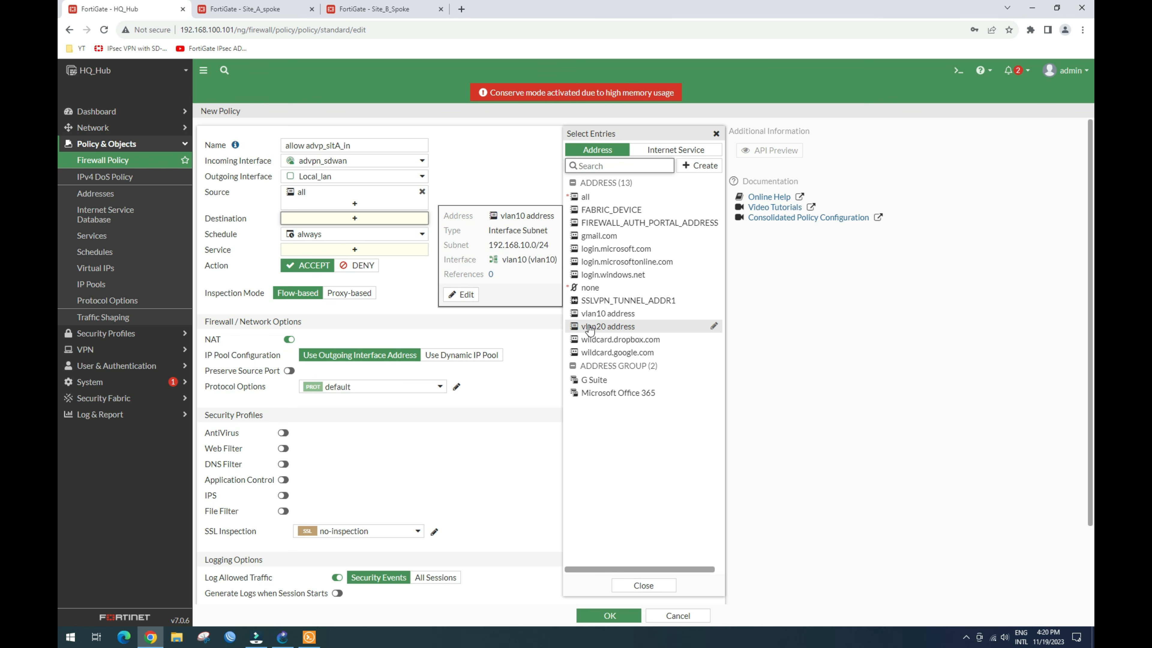
left_click(622, 314)
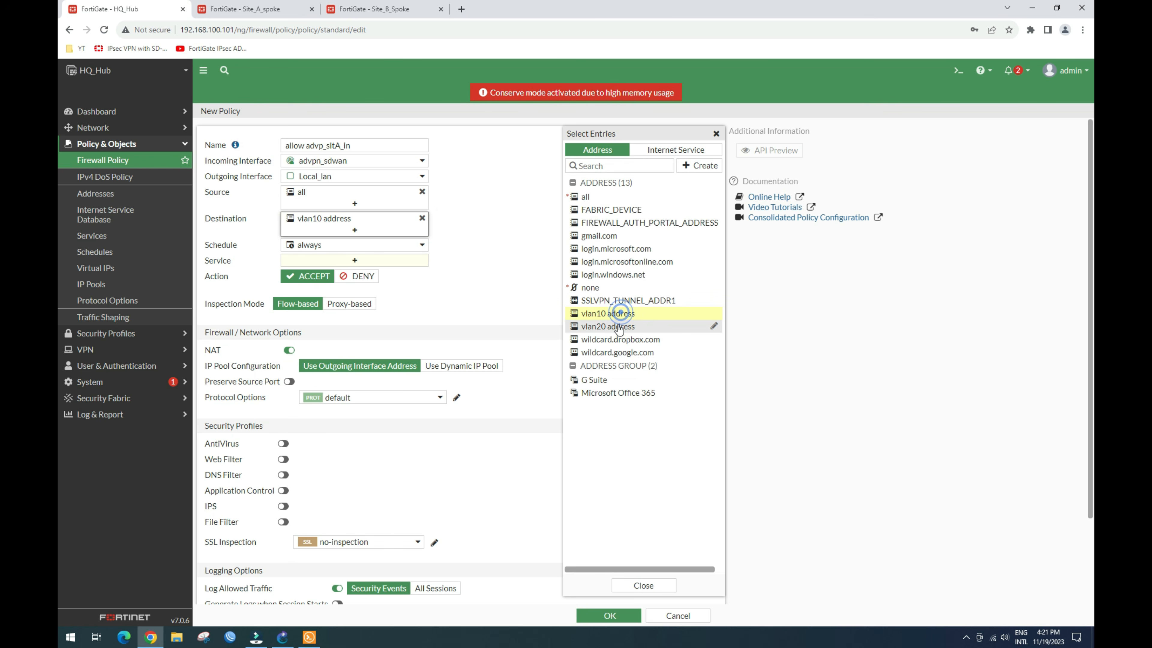
left_click(621, 326)
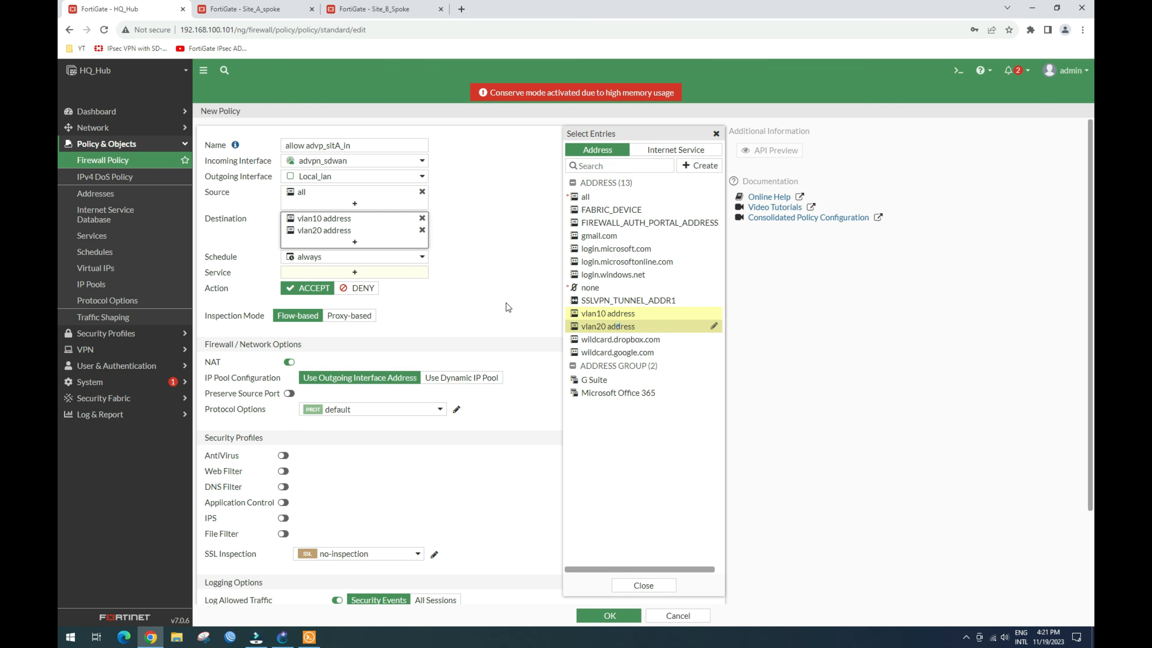
left_click(421, 230)
left_click(421, 218)
left_click(583, 198)
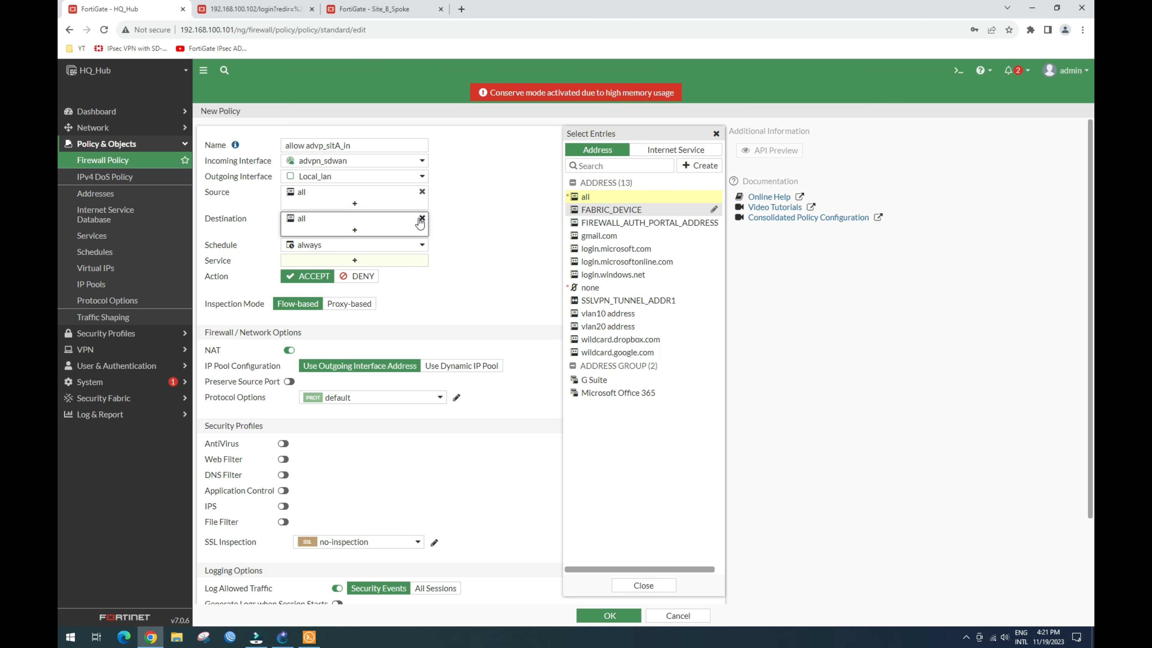
left_click(422, 219)
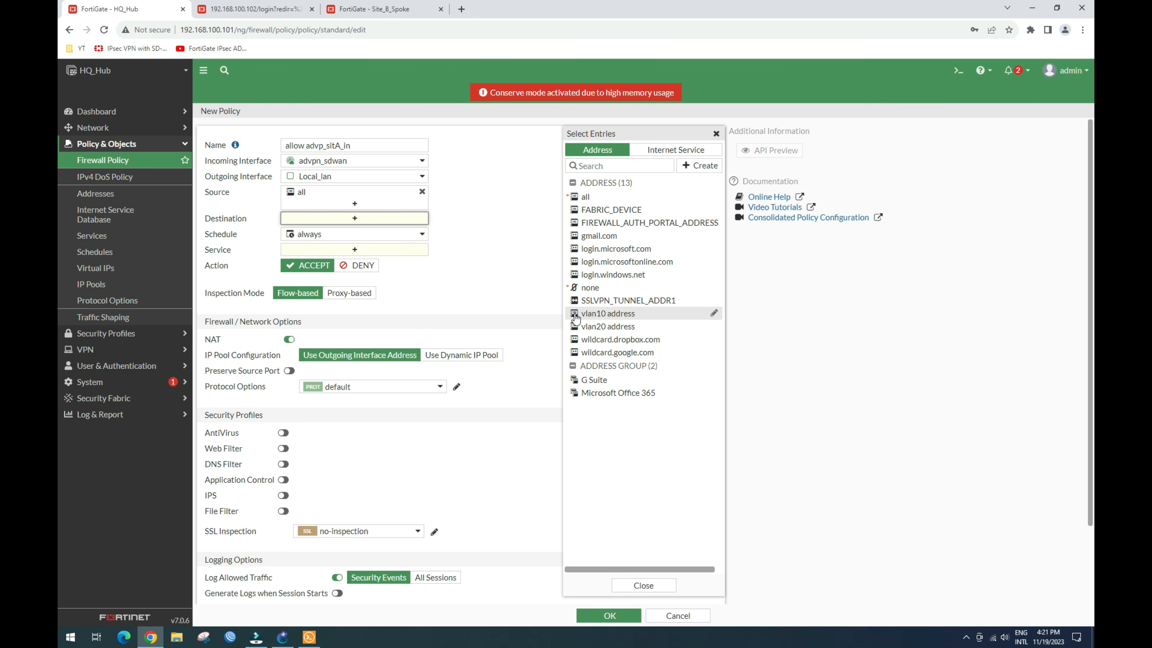
left_click(595, 314)
left_click(594, 328)
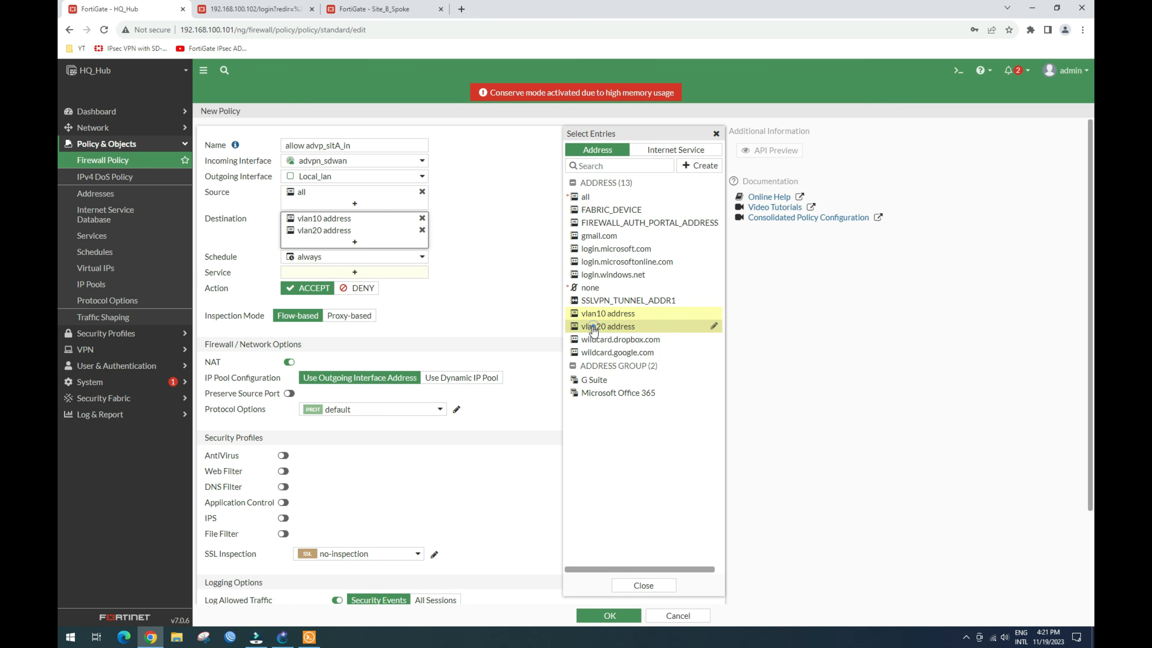
left_click(479, 217)
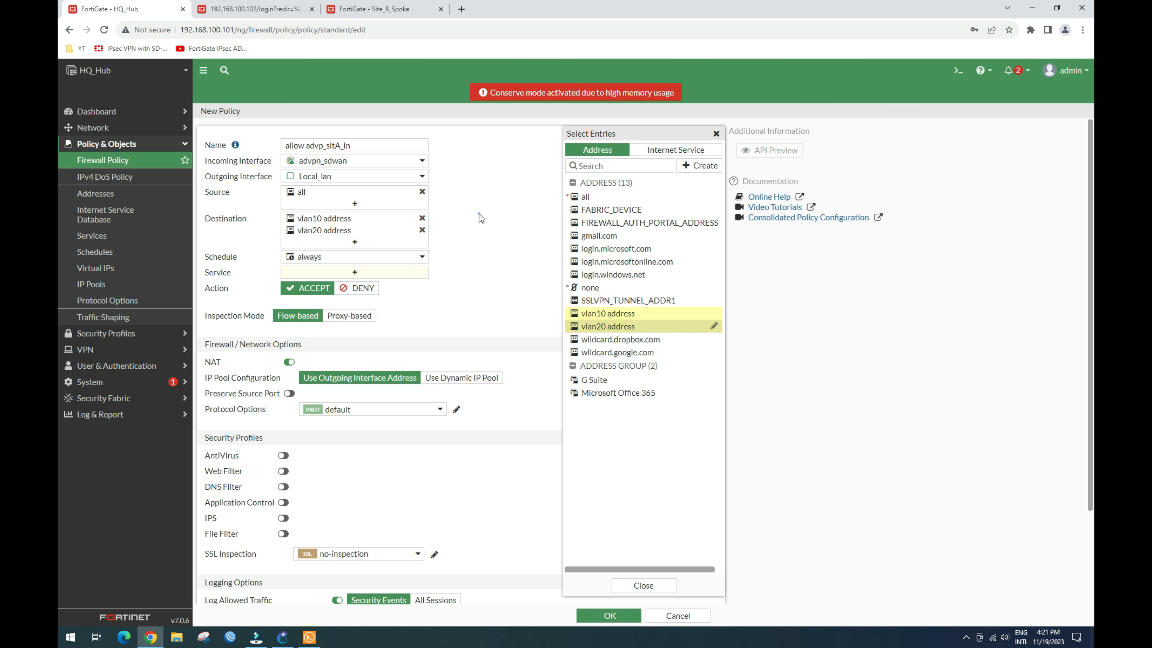
Step: Set the service to ALL, save the policy, and select its row
left_click(368, 275)
left_click(589, 194)
left_click(479, 220)
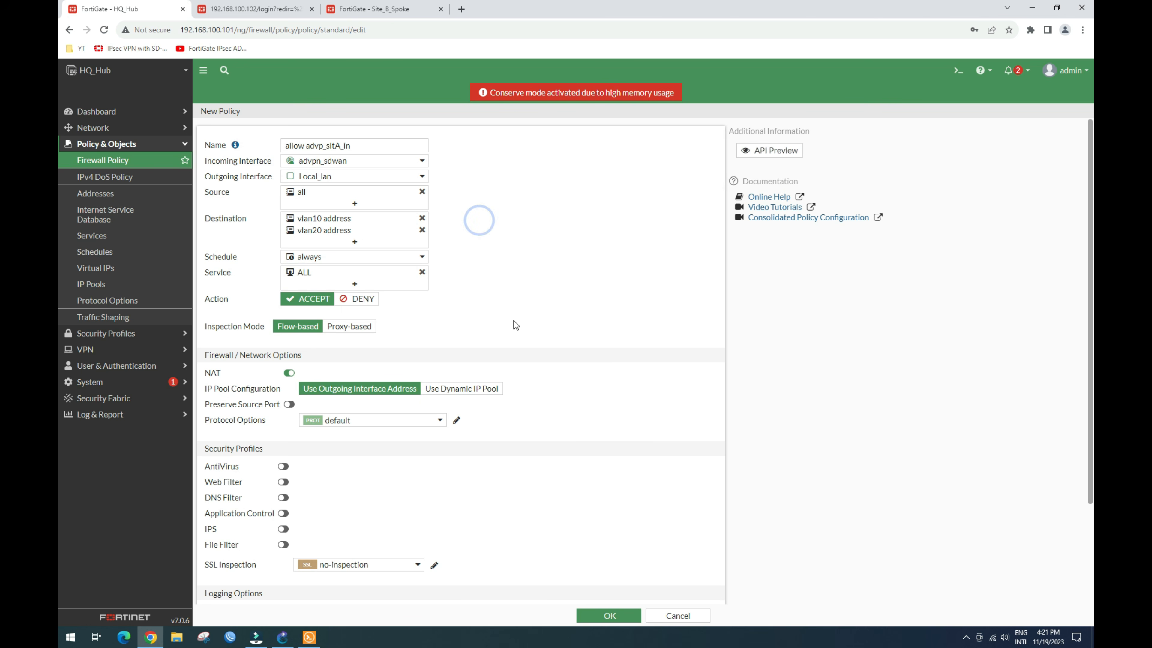
left_click(596, 616)
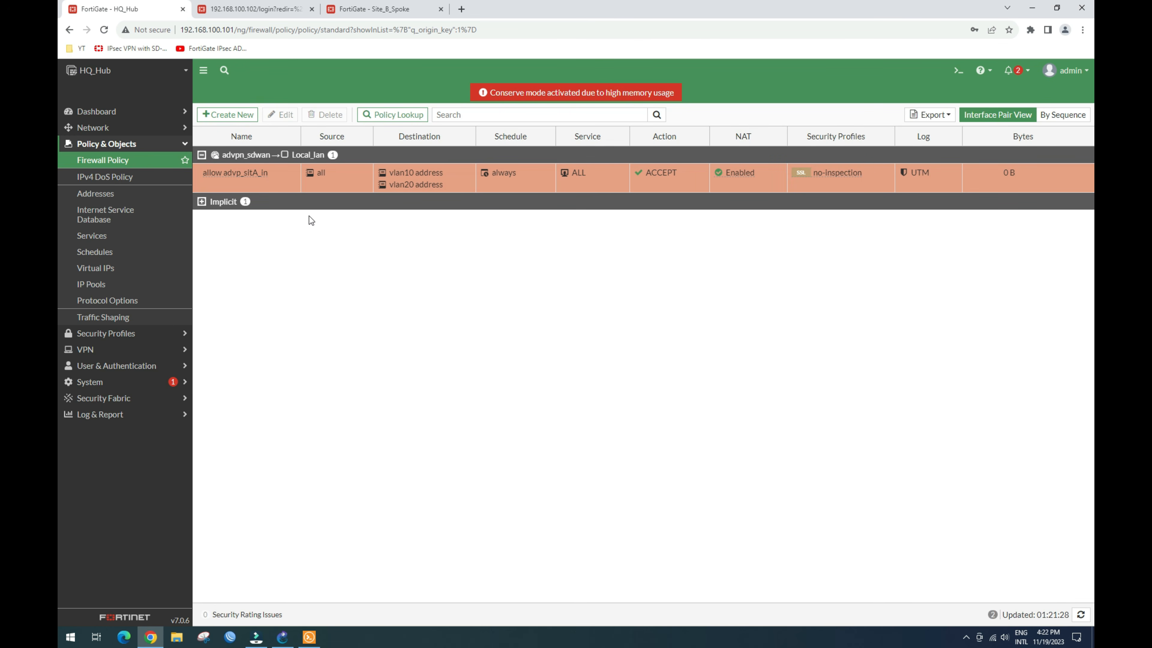
left_click(262, 180)
Step: Copy allow advp_sitA_in, paste it above the original, and open the copy for editing
right_click(261, 182)
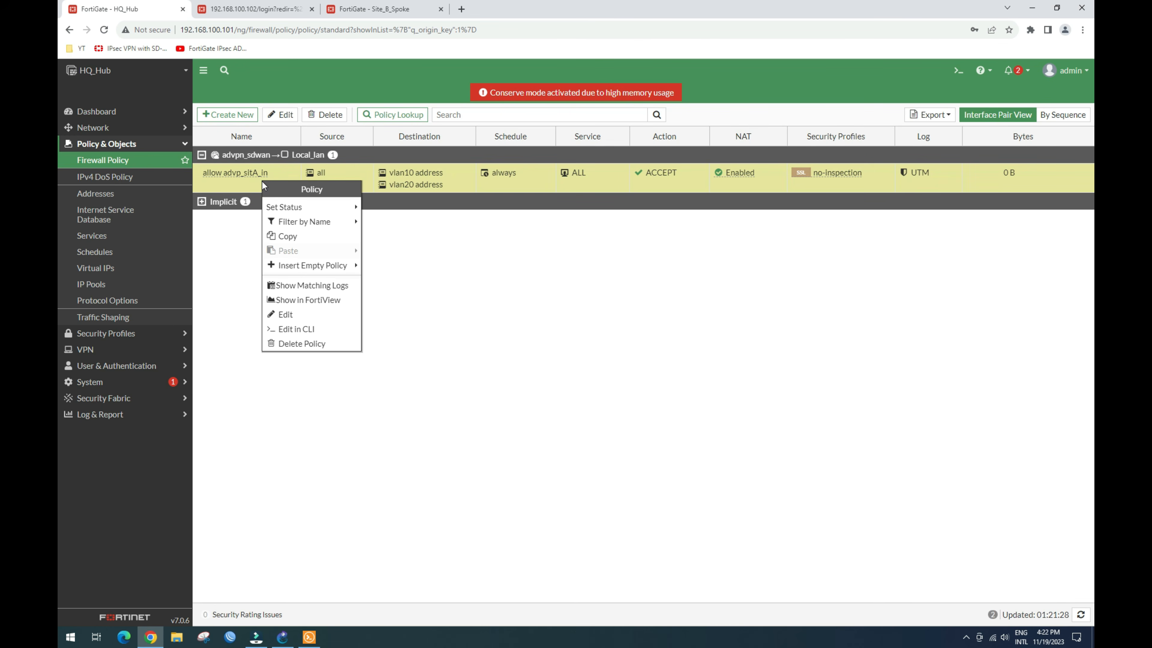
right_click(268, 183)
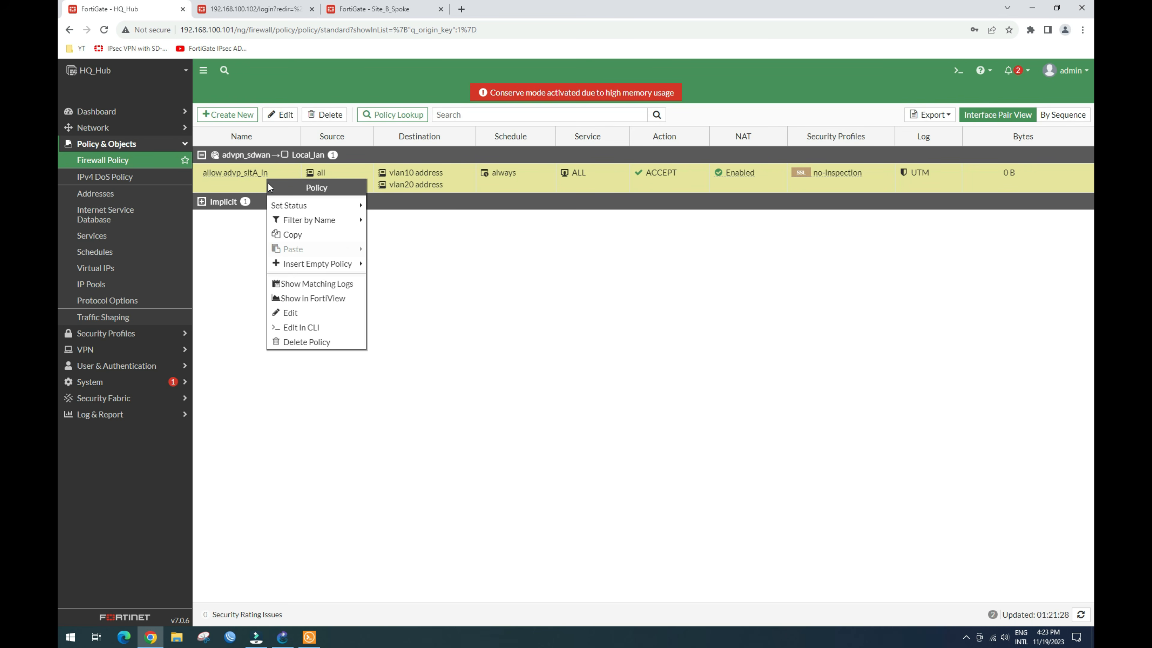
left_click(298, 237)
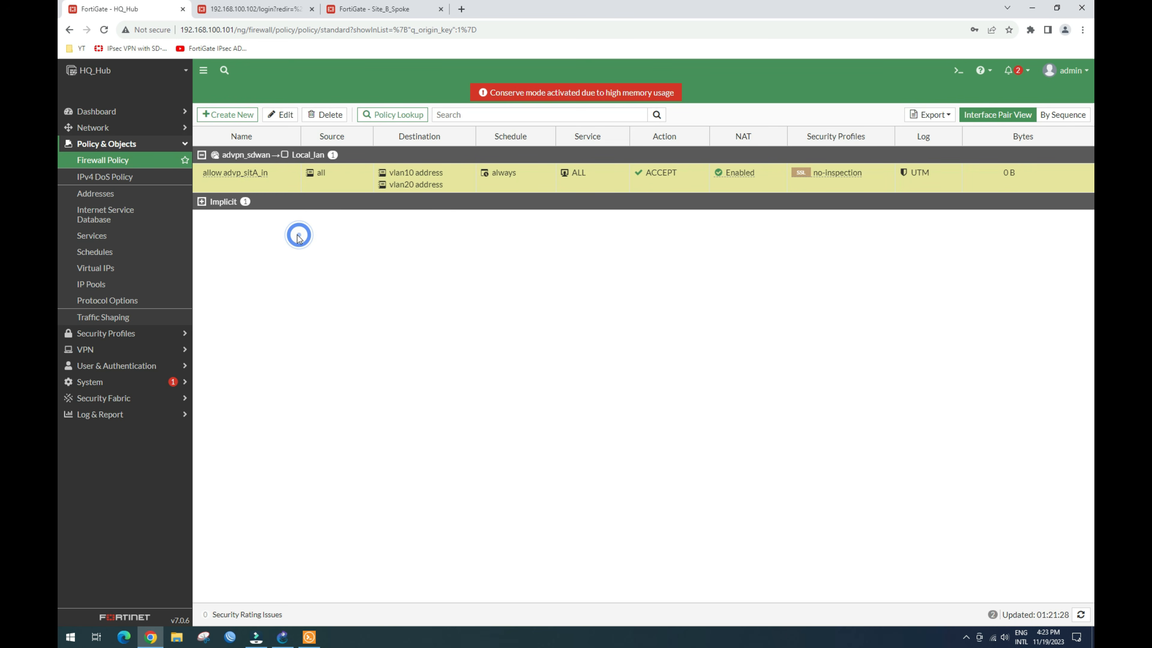
right_click(255, 182)
mouse_move(276, 218)
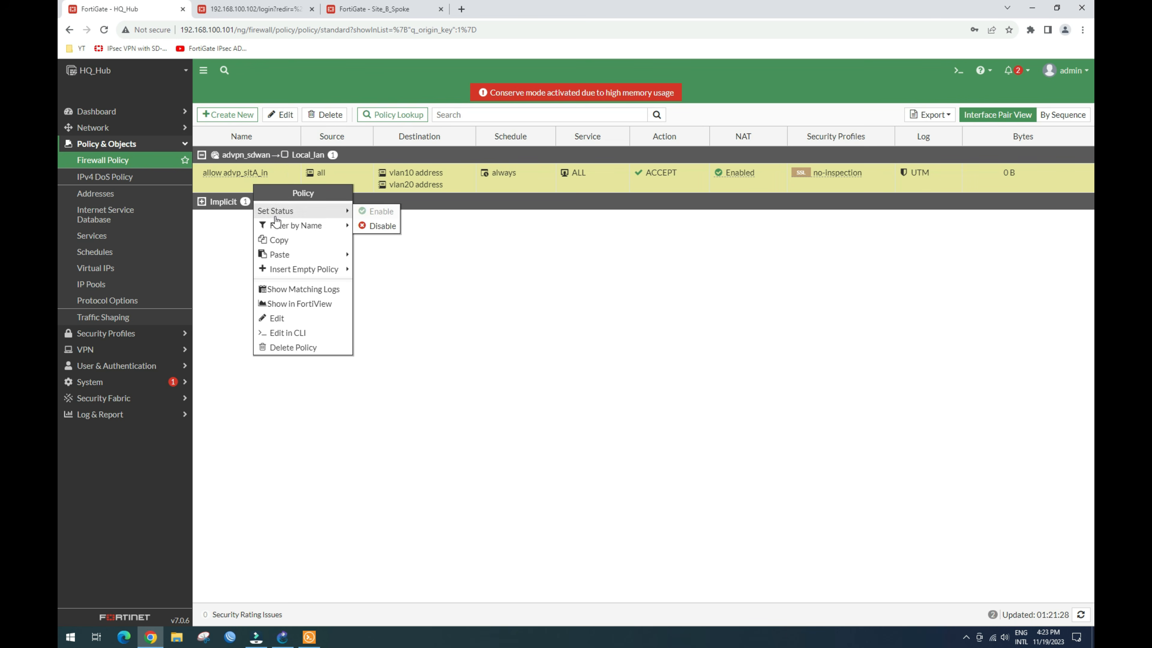
left_click(379, 258)
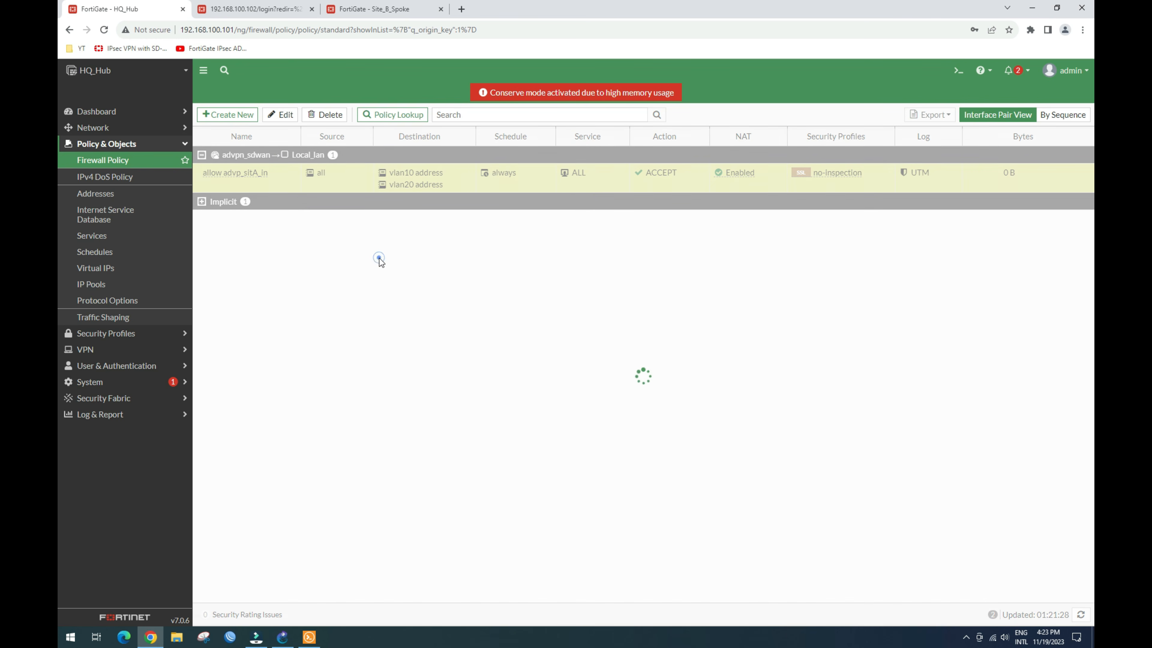
left_click(246, 177)
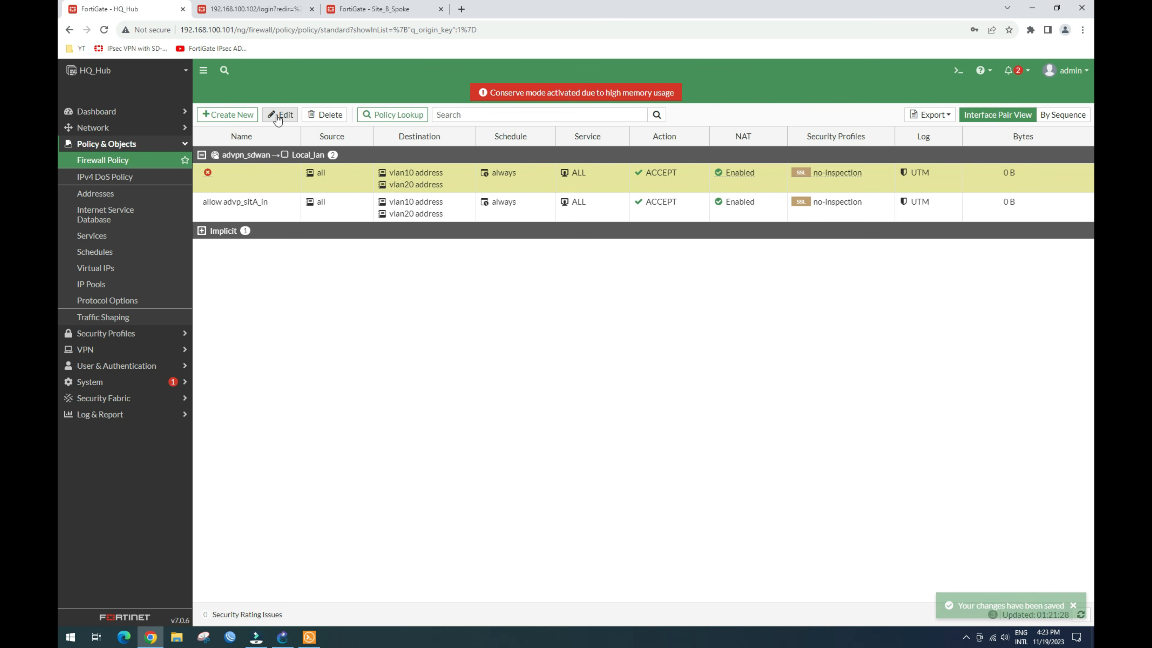
left_click(278, 116)
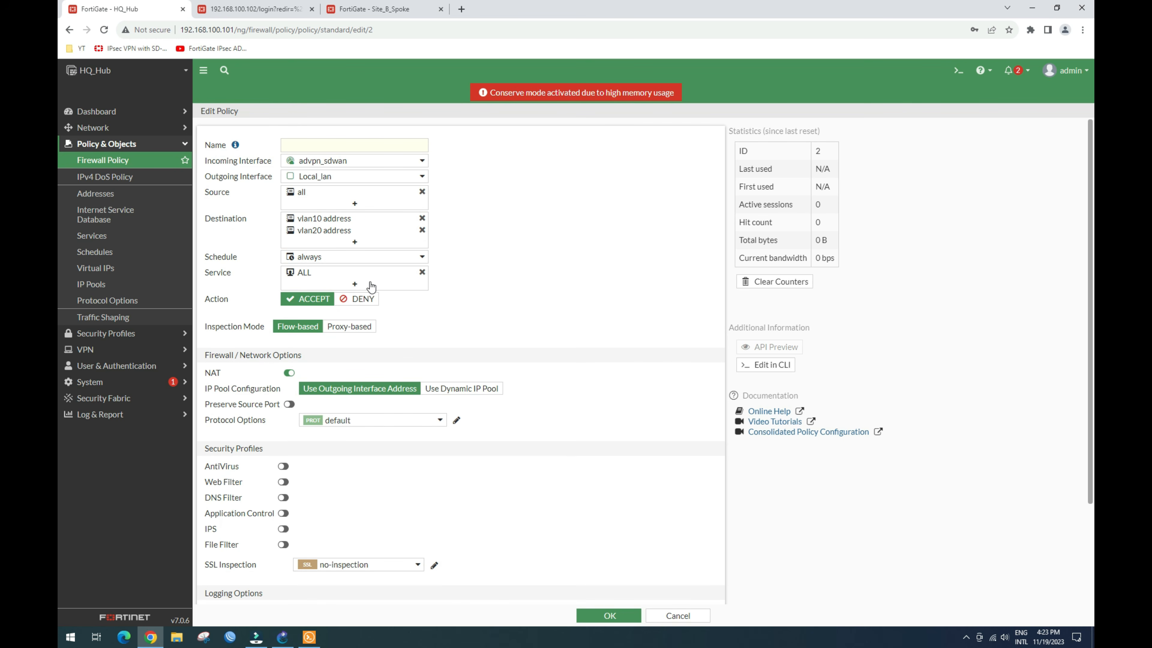
Step: Rename the copy to allow advp_sitA_out with interfaces Local_lan to advpn_sdwan
left_click(335, 144)
type("allow advp_sitA_in")
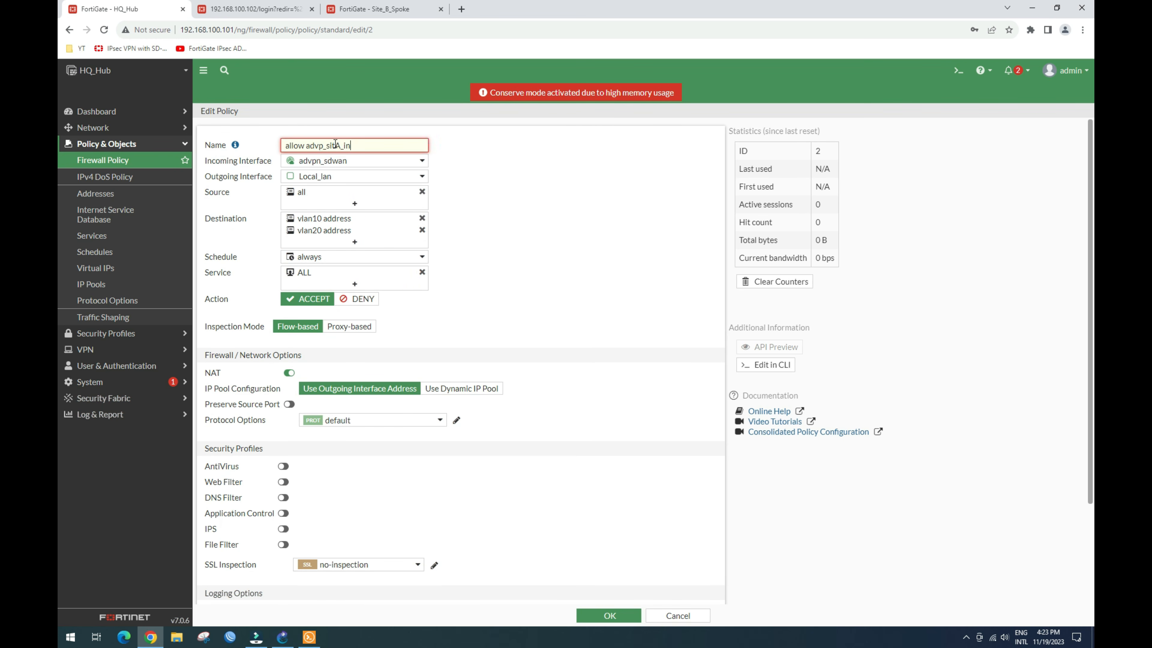
key("BackSpace")
key("BackSpace")
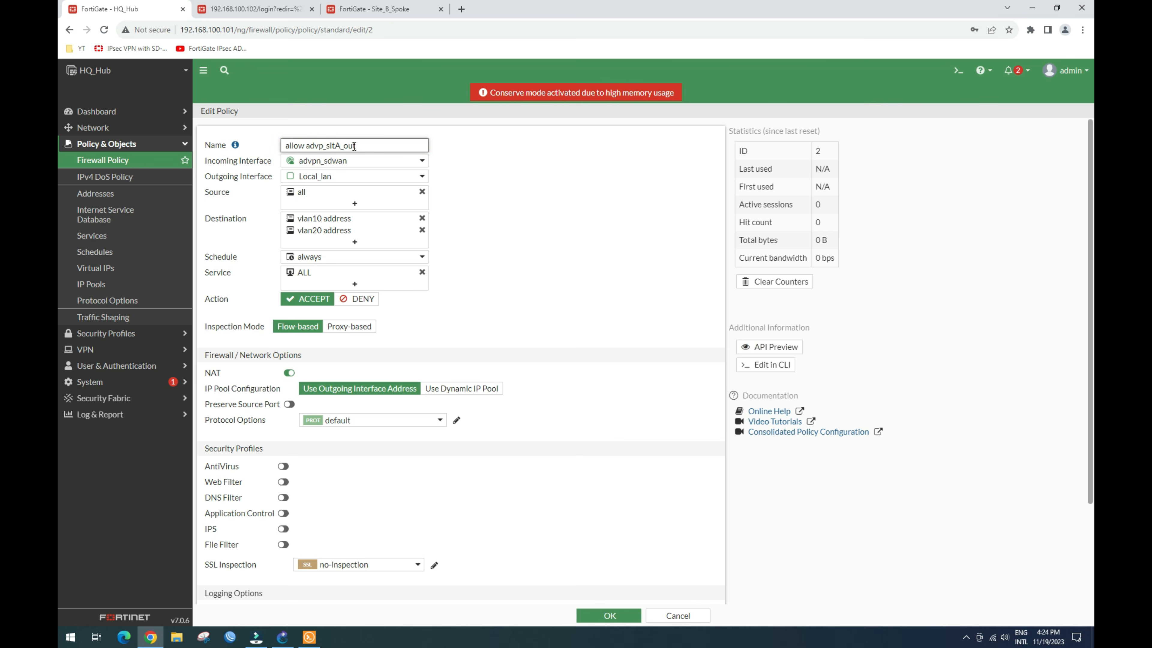
left_click(384, 164)
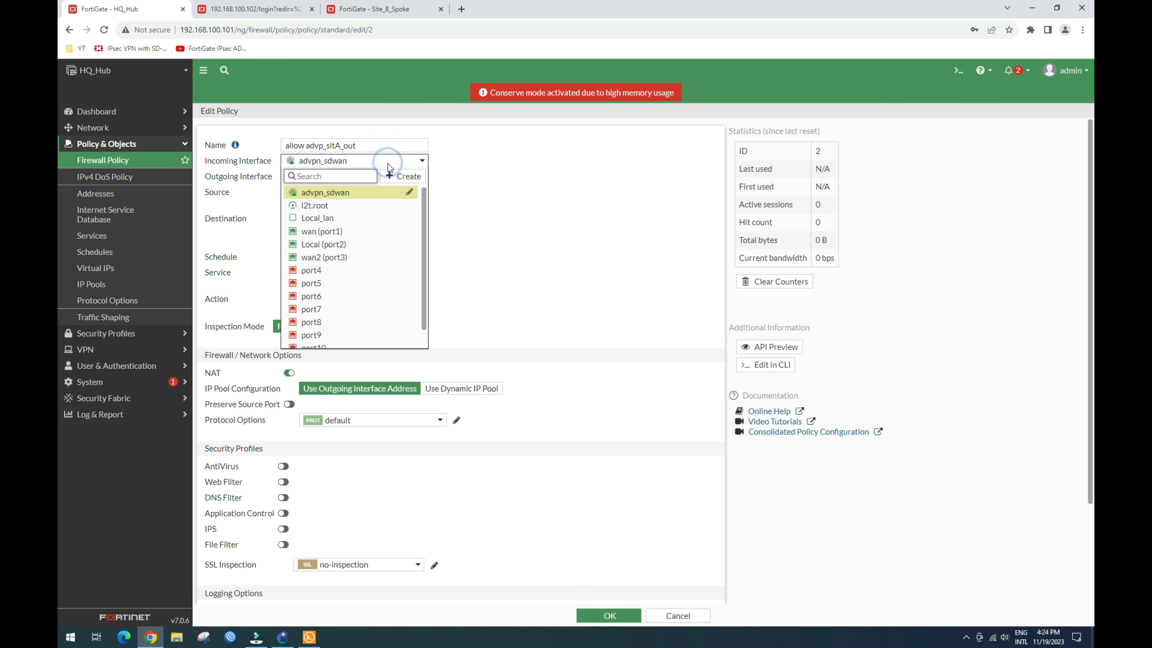
mouse_move(354, 209)
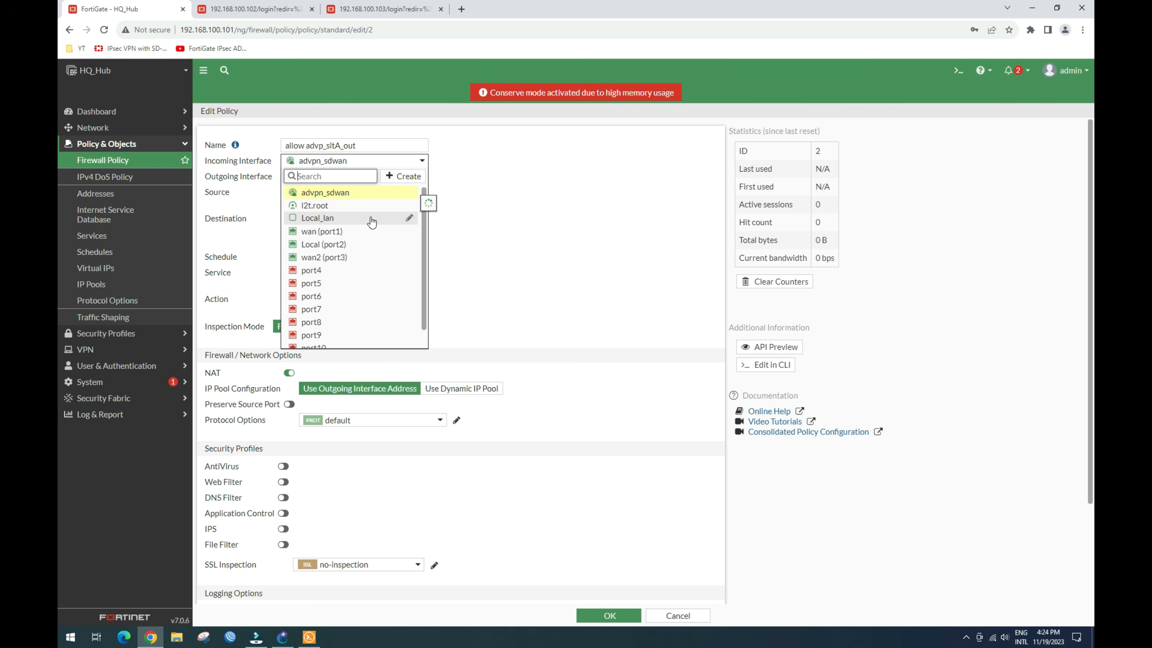
left_click(559, 243)
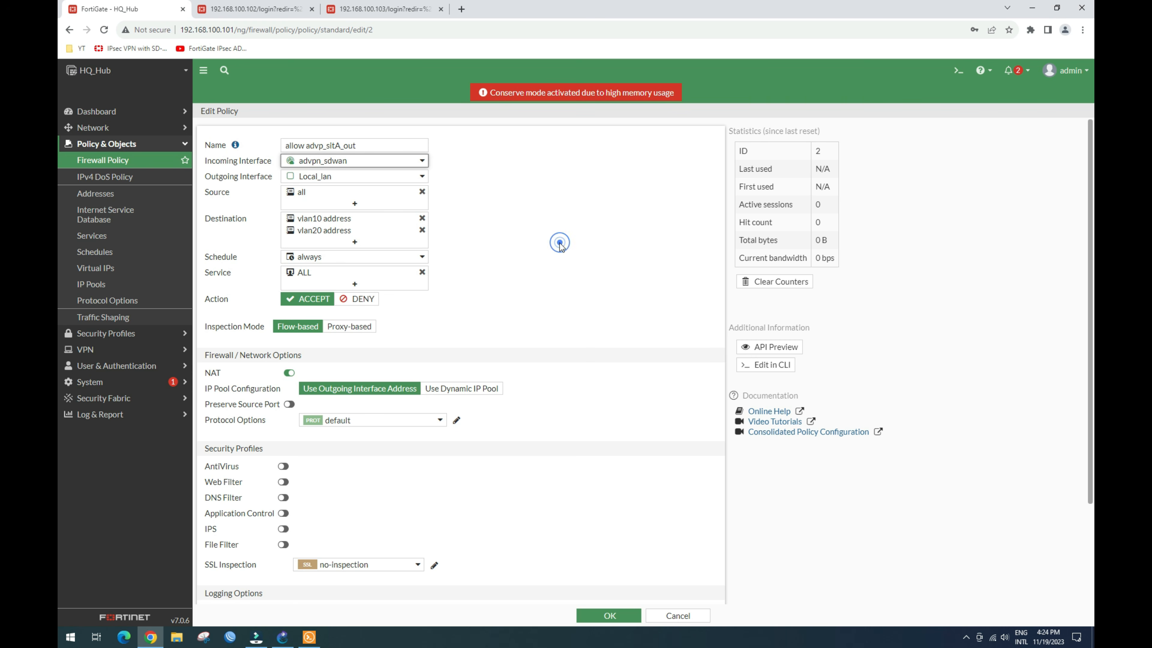
left_click(363, 164)
left_click(337, 222)
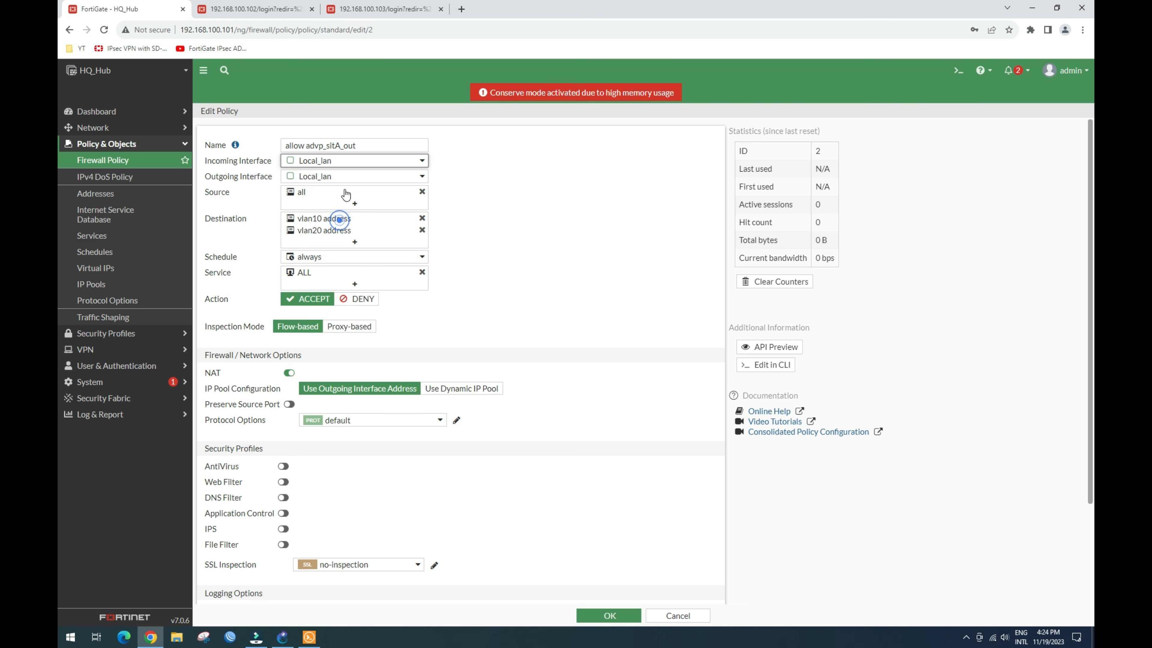
left_click(355, 182)
left_click(347, 208)
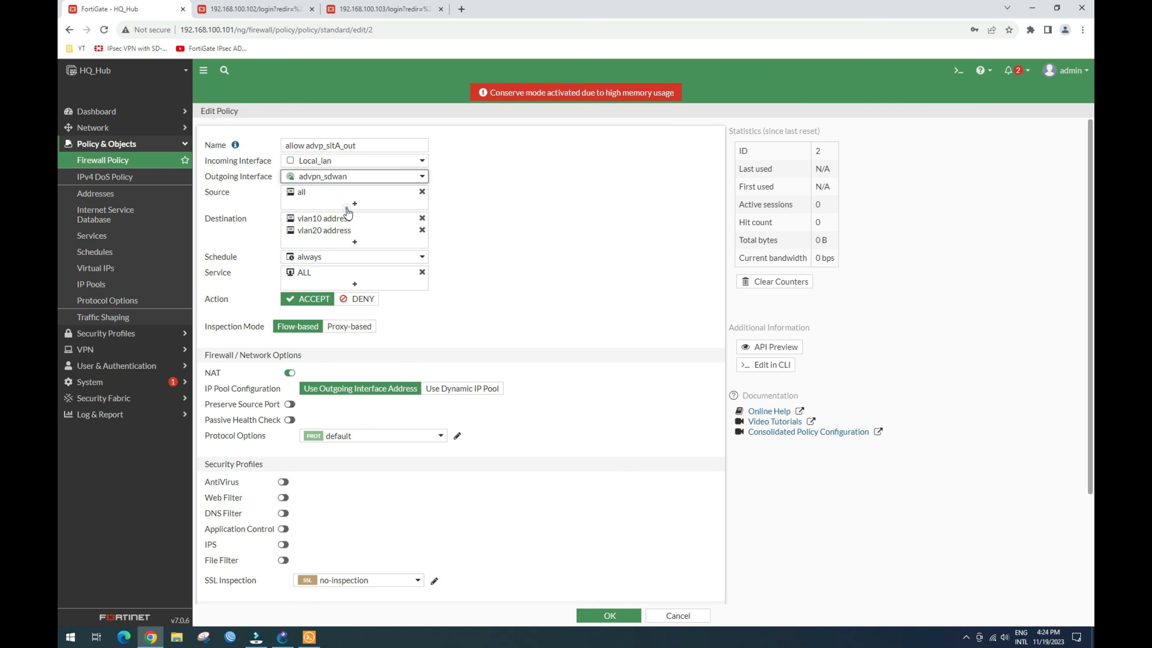
Step: Set source to vlan10 and vlan20 addresses and destination to all, and disable NAT
left_click(422, 218)
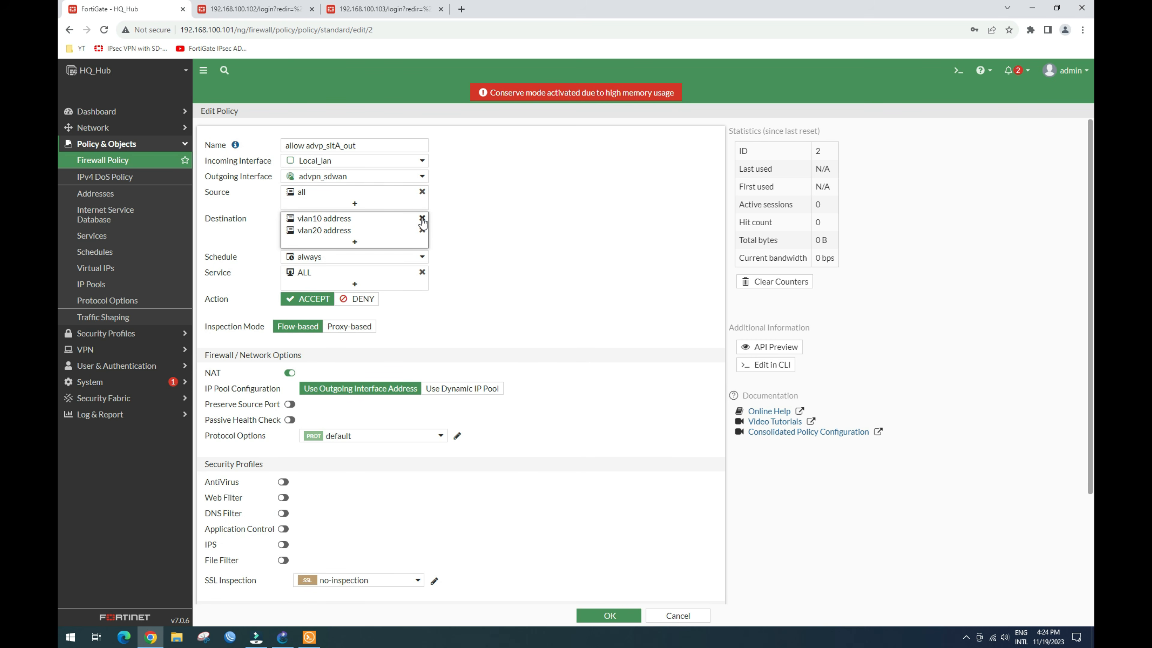
left_click(422, 219)
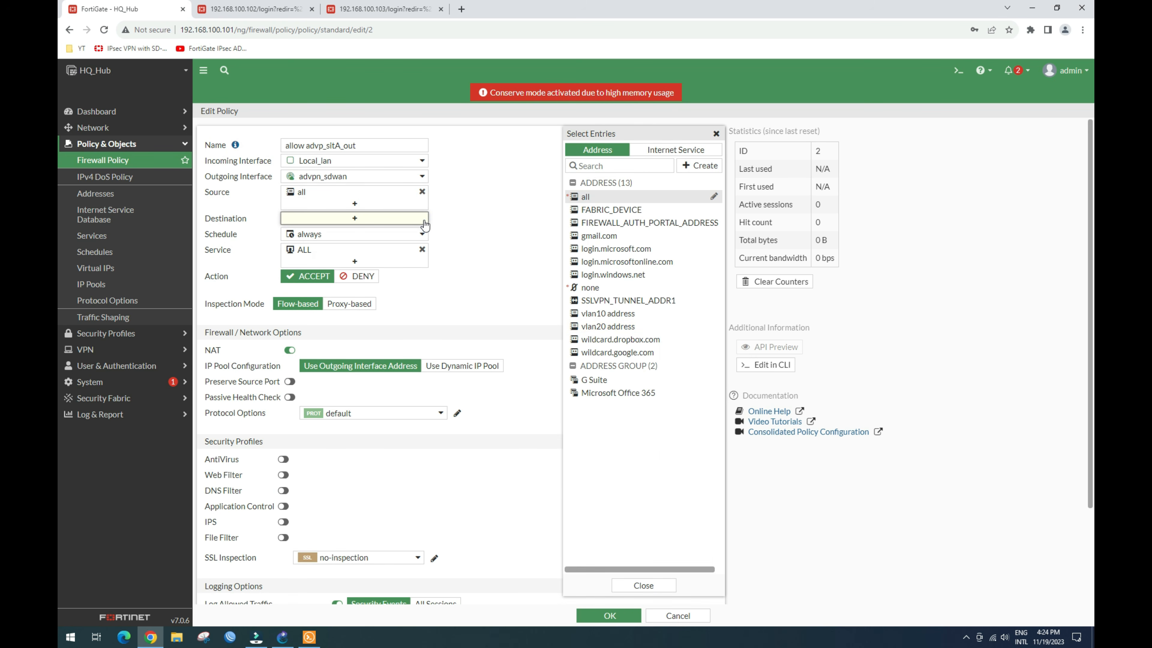
left_click(421, 191)
left_click(385, 192)
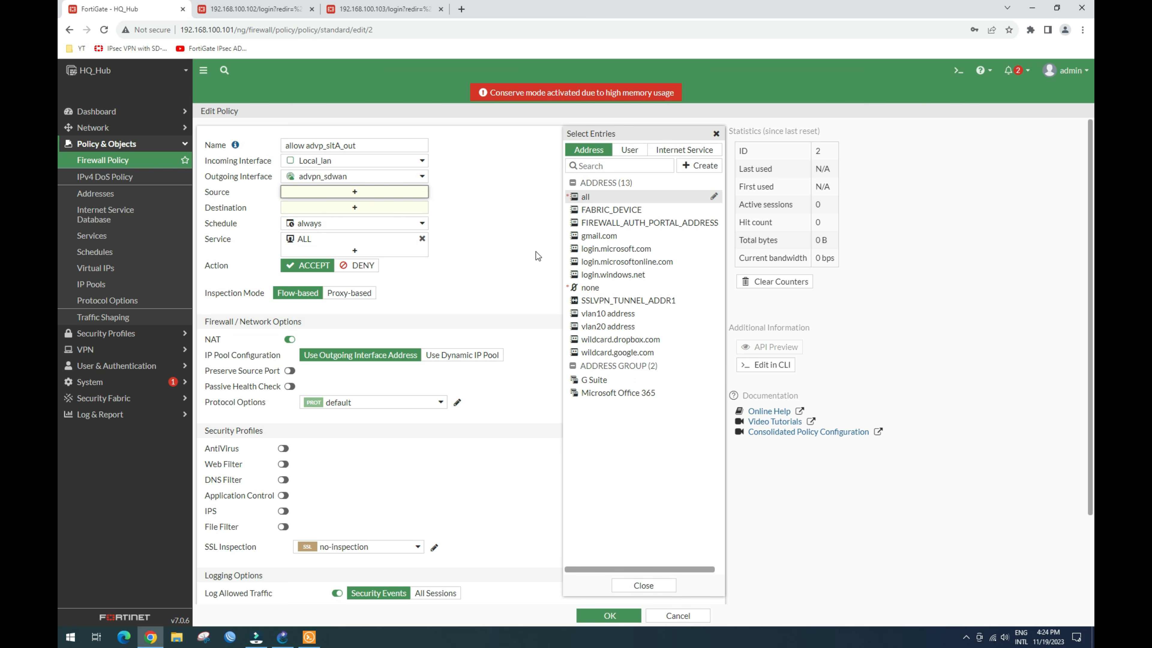
left_click(603, 314)
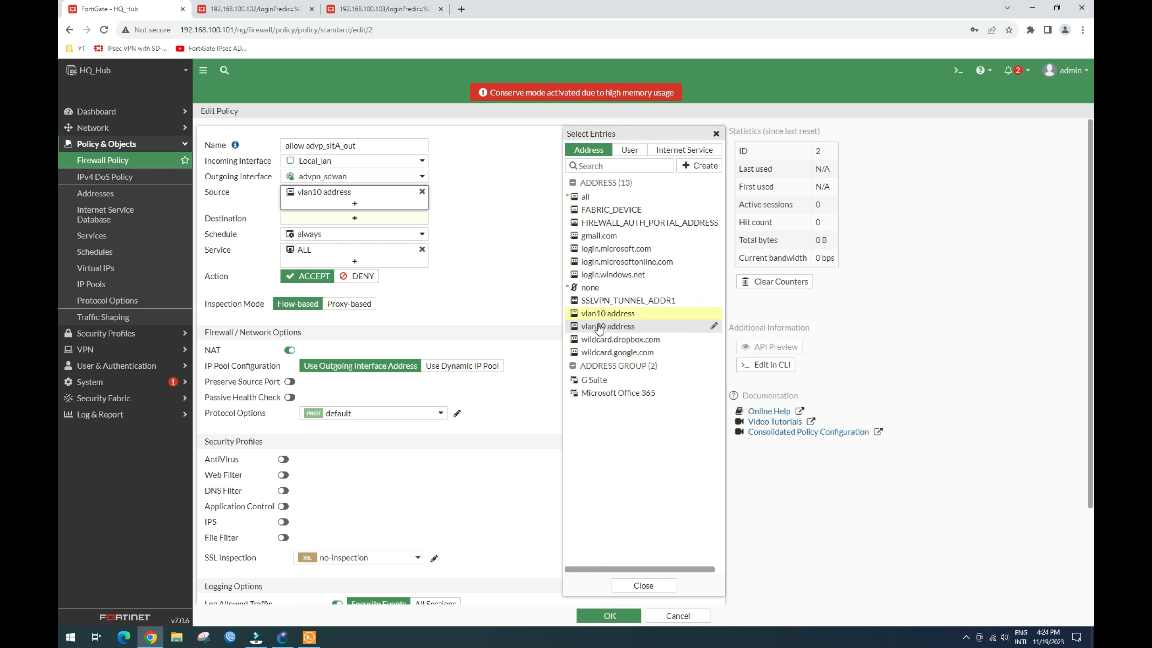
left_click(604, 327)
left_click(375, 232)
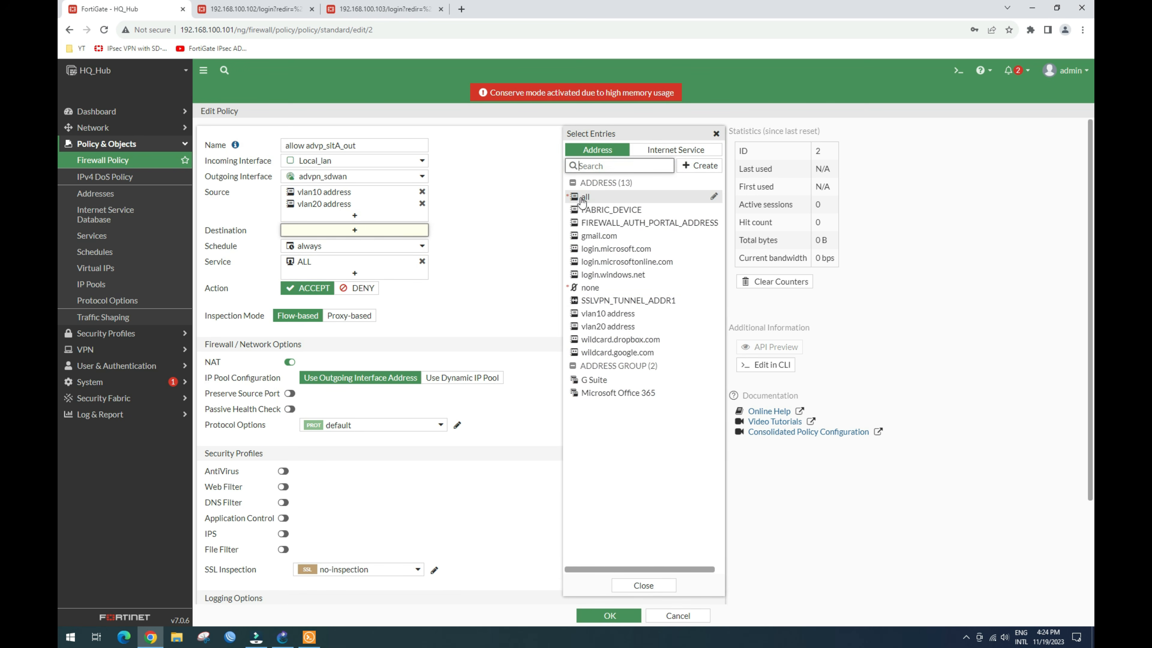
left_click(586, 197)
left_click(497, 208)
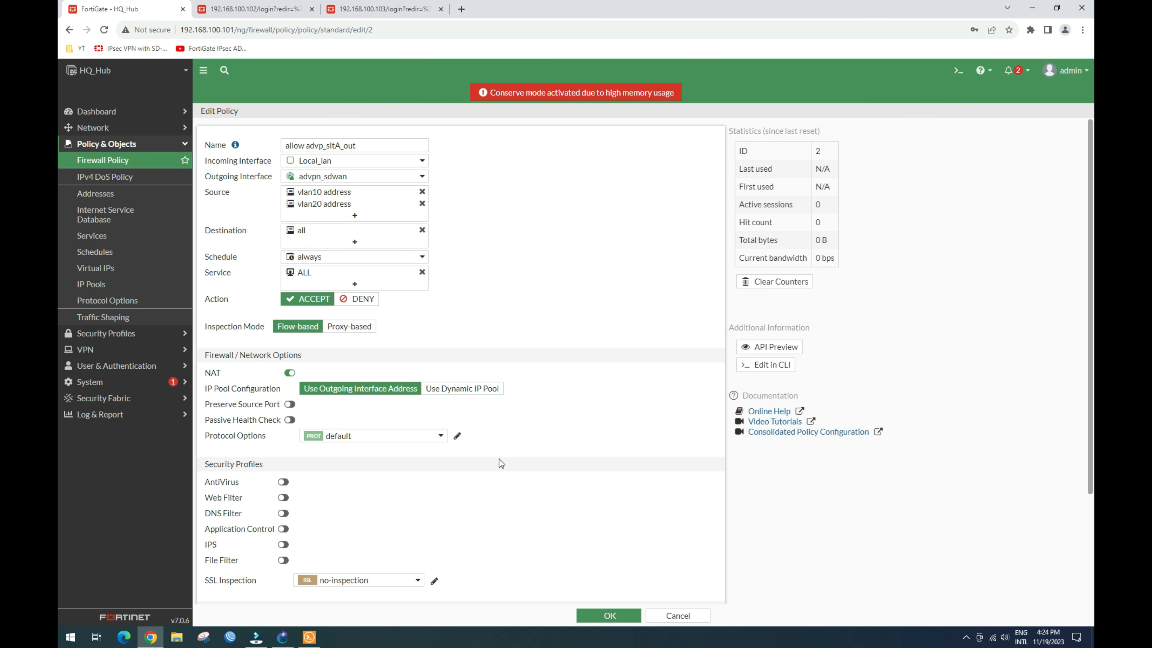
left_click(289, 372)
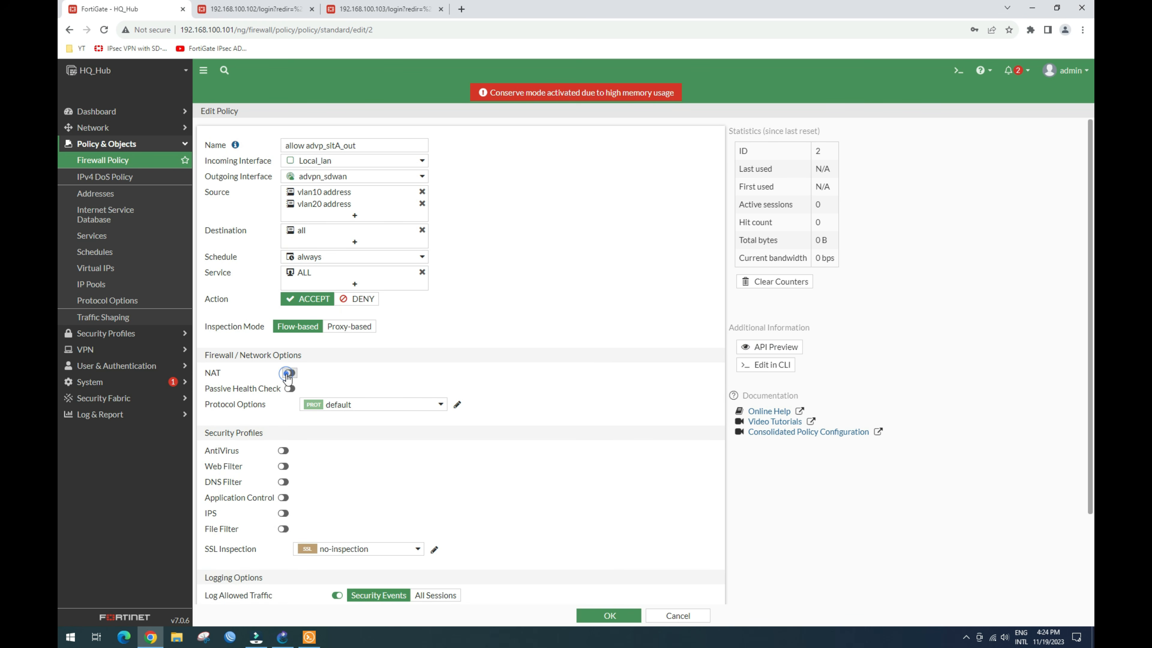
scroll(557, 548, "down", 3)
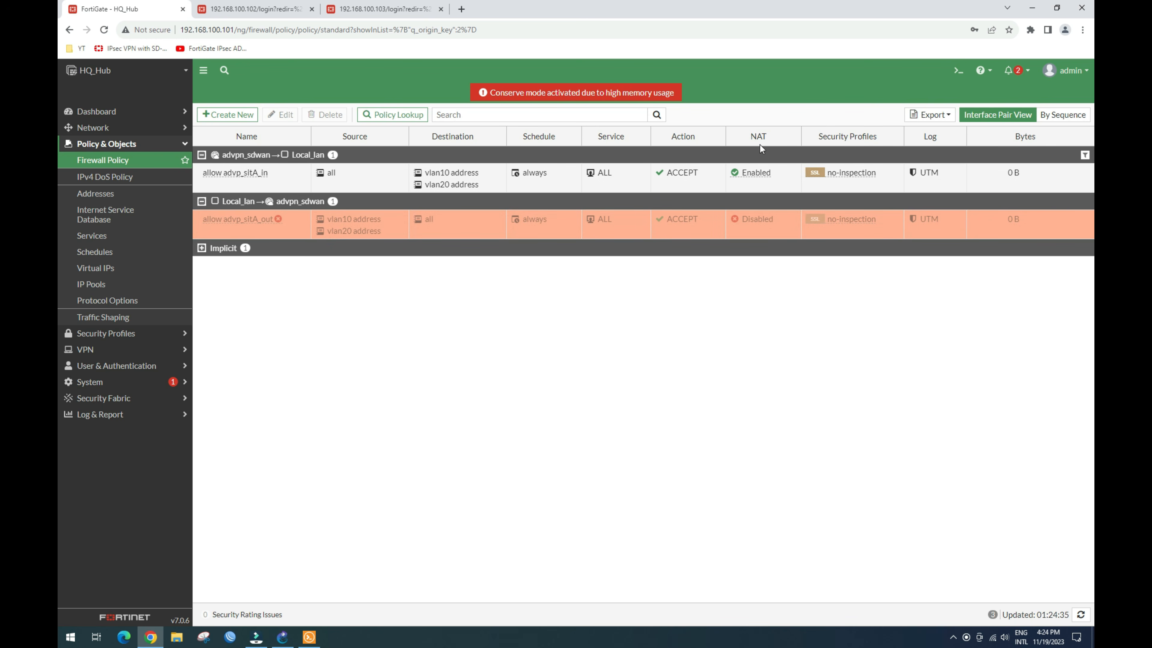
Step: Disable NAT on the allow advp_sitA_in policy and save it
double_click(254, 174)
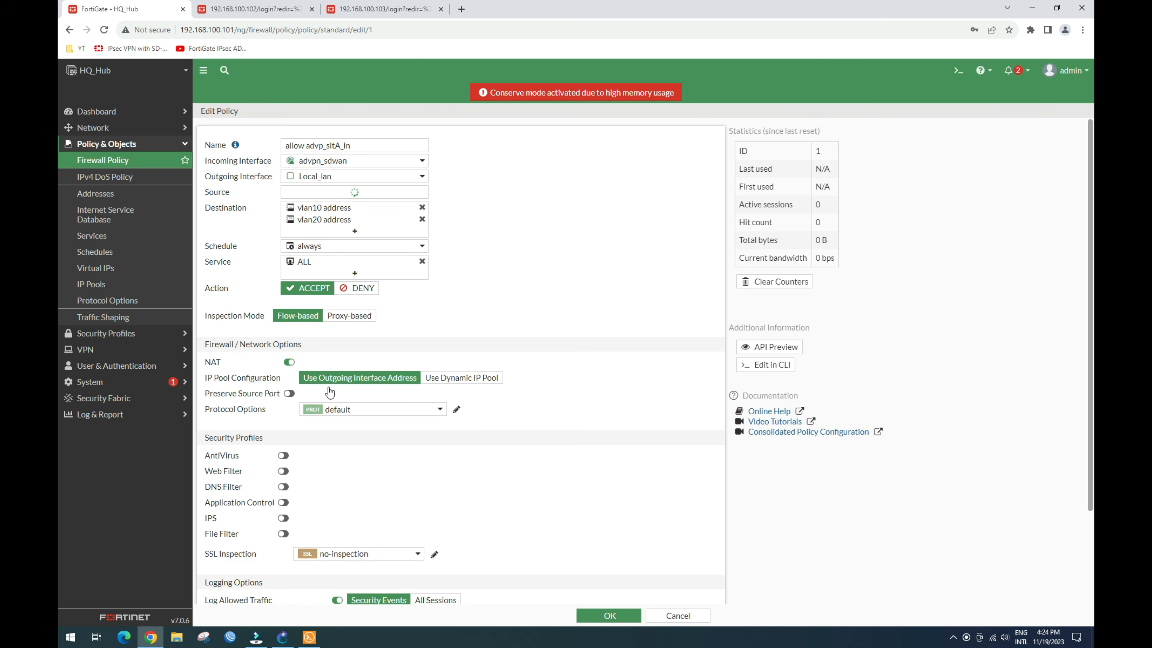
left_click(288, 374)
left_click(600, 615)
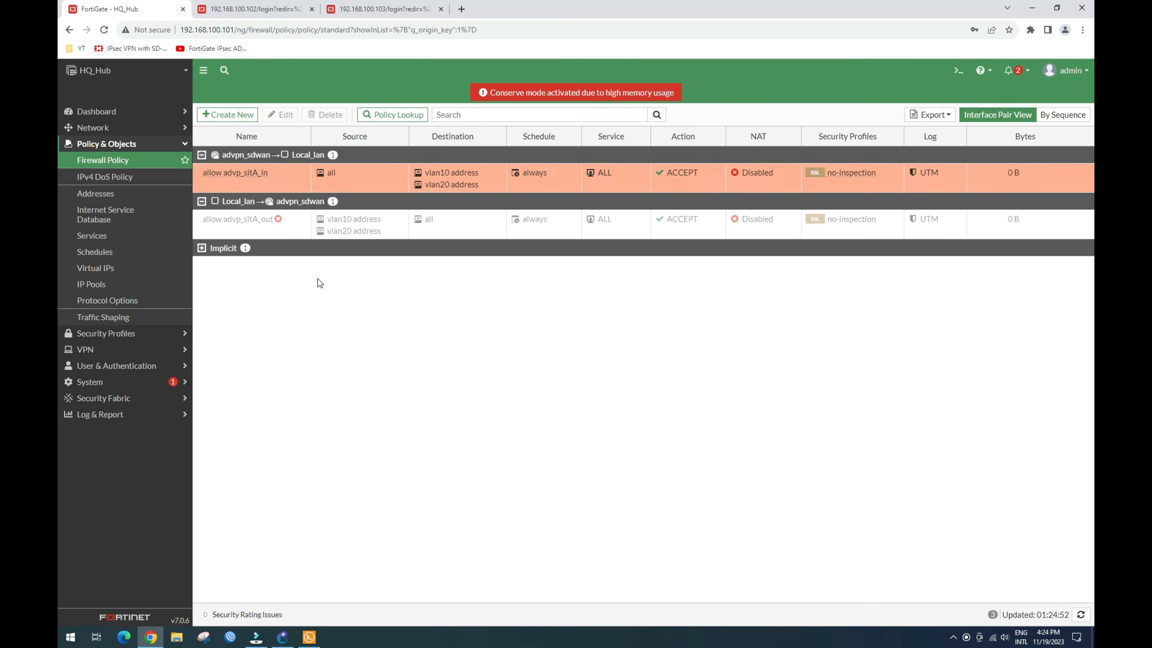
Step: Review the allow advp_sitA_out policy, then move to the Site A spoke's 192.168.100.102 tab
left_click(268, 227)
left_click(280, 115)
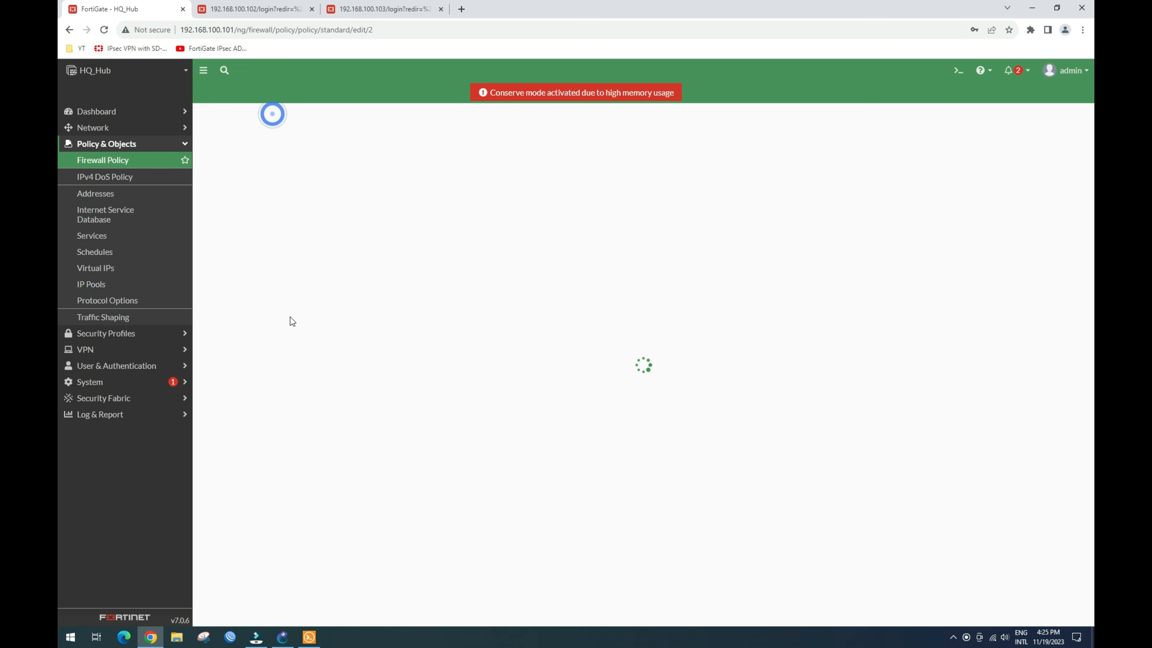
scroll(267, 584, "down", 5)
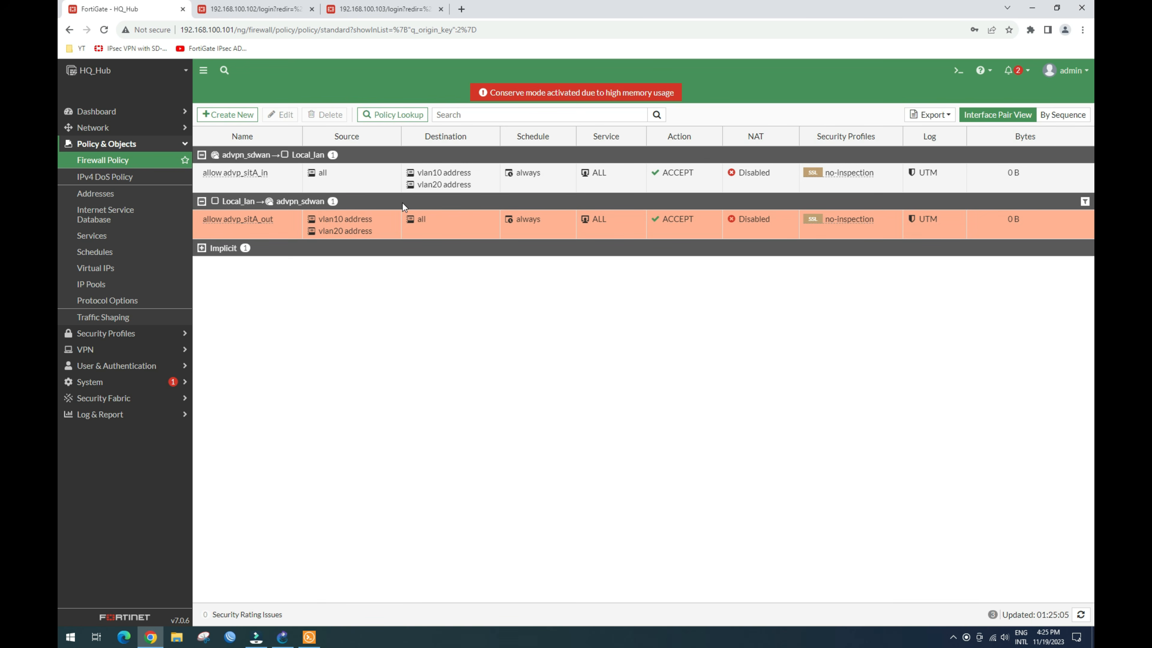
left_click(274, 10)
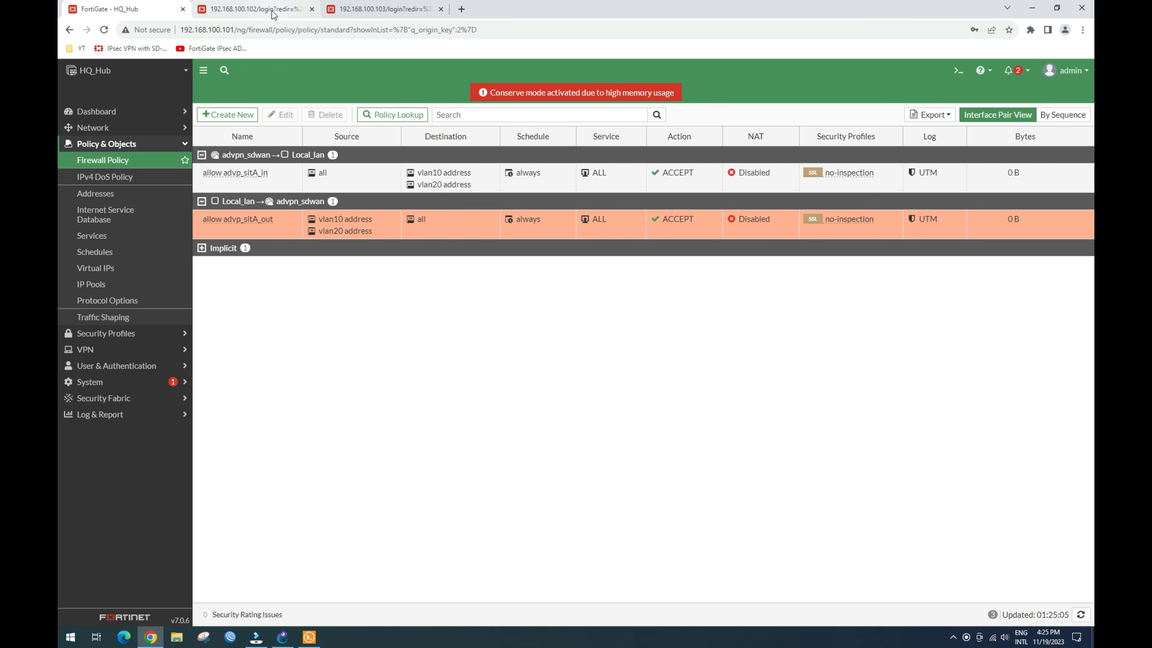
Step: Log in to the Site A spoke as admin with the account password
left_click(533, 330)
type("admin")
key("Tab")
type("•••••")
key("Return")
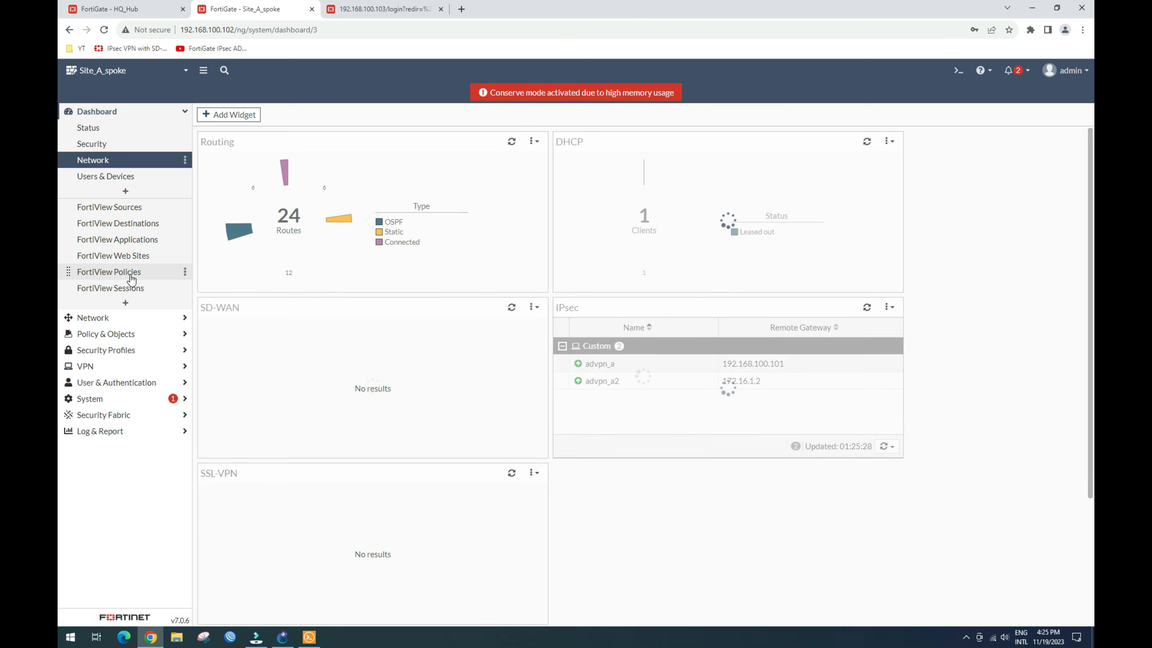
Step: Start a new firewall policy named allow advp_hq_in from advpn_A to local-lan
left_click(129, 334)
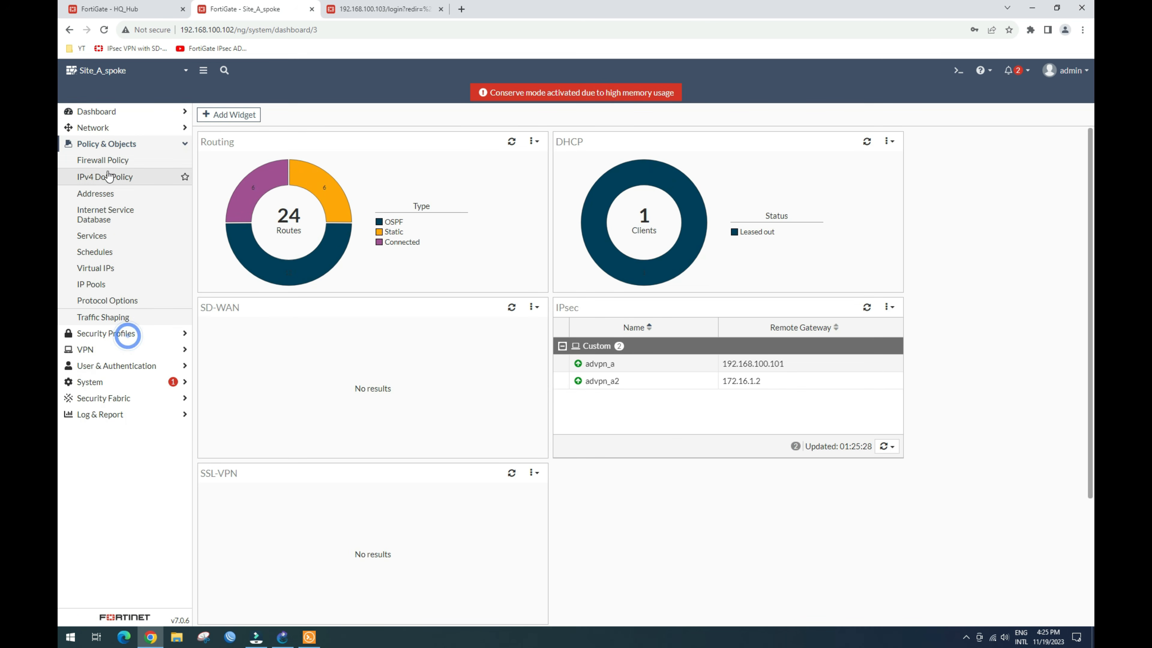
left_click(109, 159)
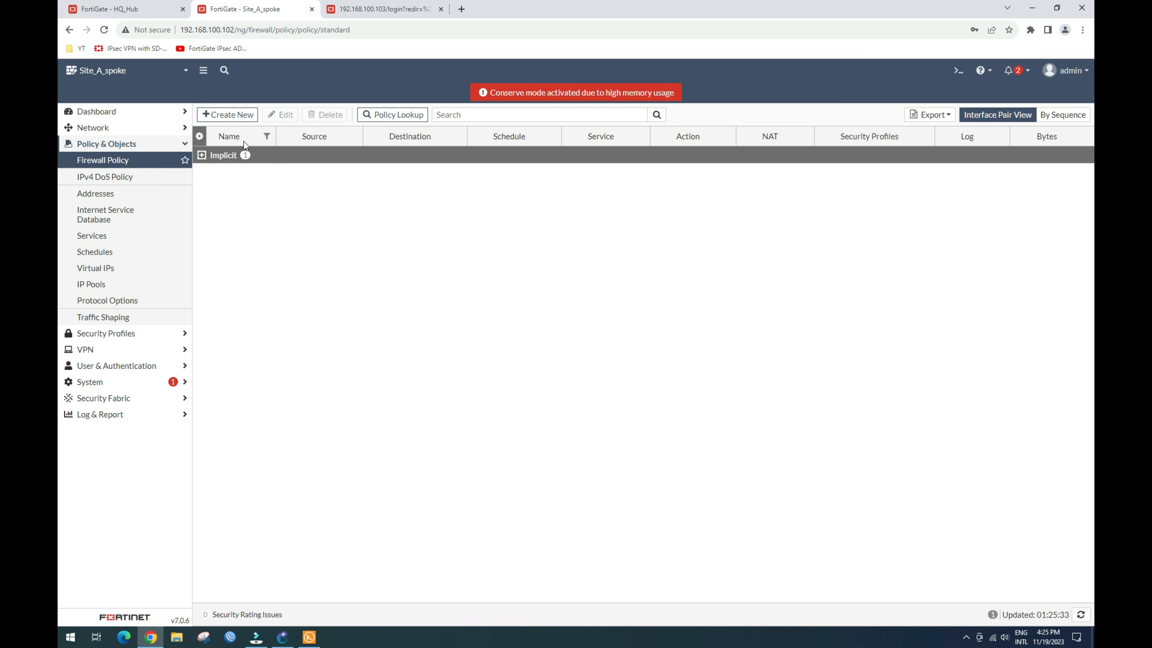
left_click(228, 115)
left_click(303, 145)
type("allow advp_sitA_in")
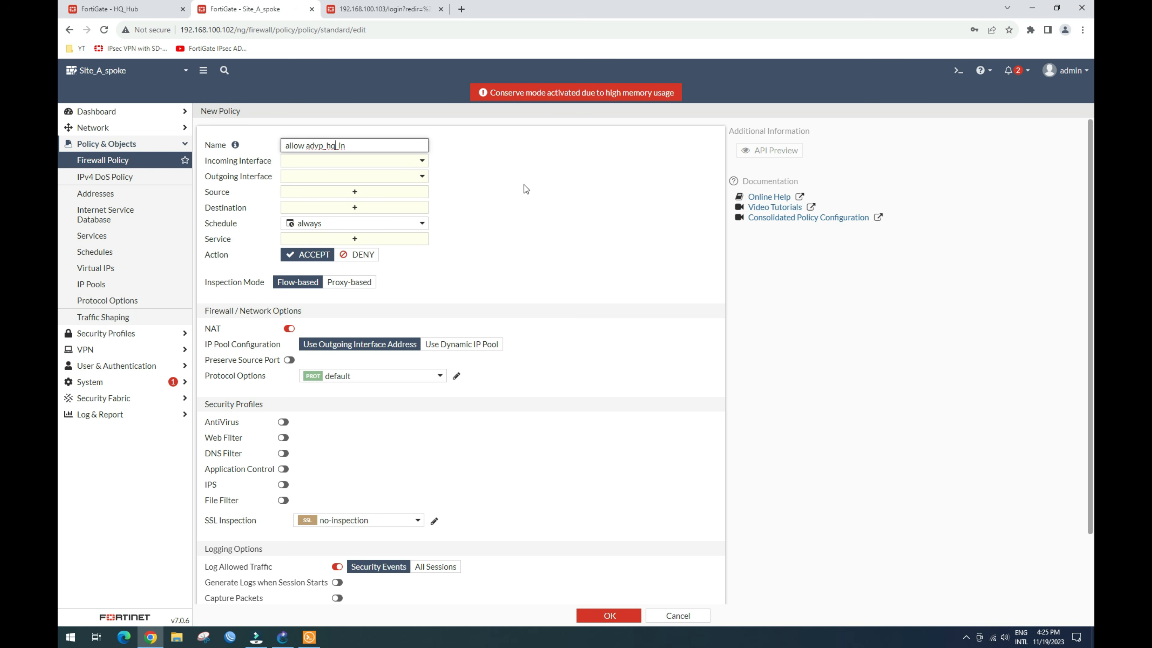
left_click(407, 162)
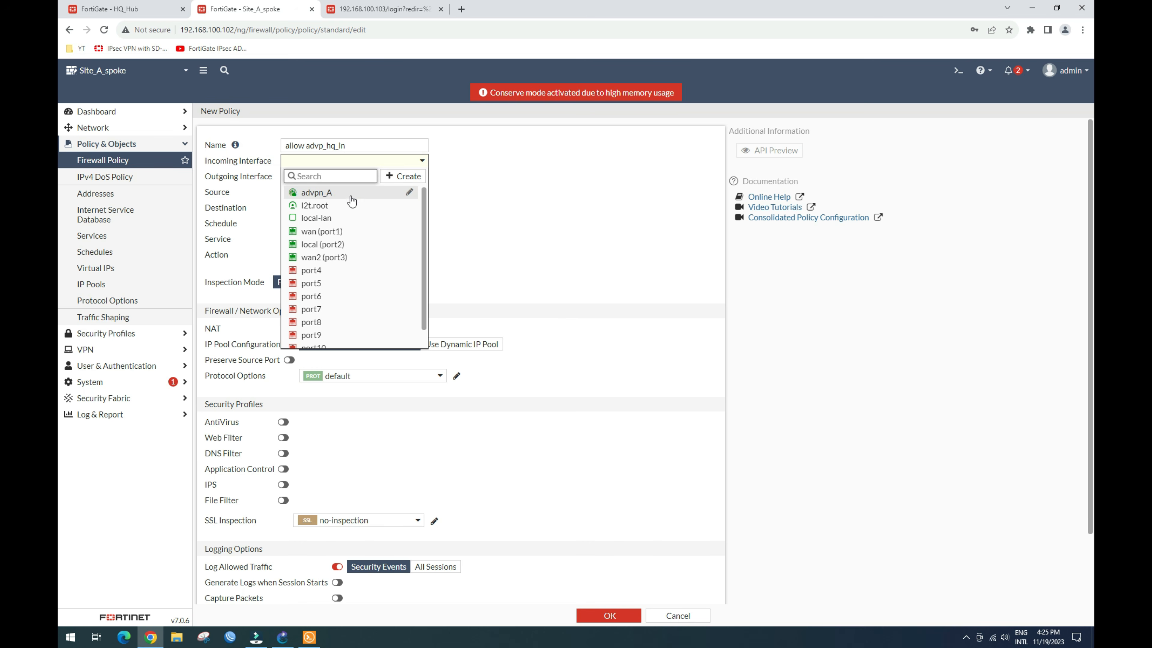
mouse_move(341, 198)
mouse_move(366, 225)
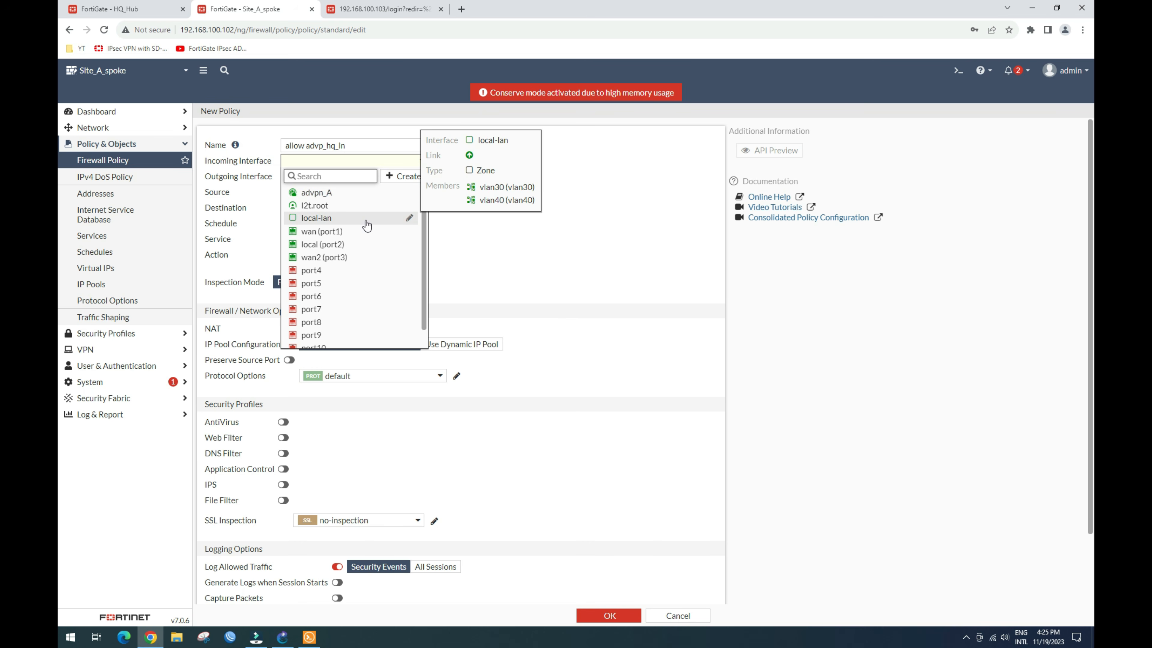
scroll(369, 232, "down", 1)
scroll(371, 236, "up", 1)
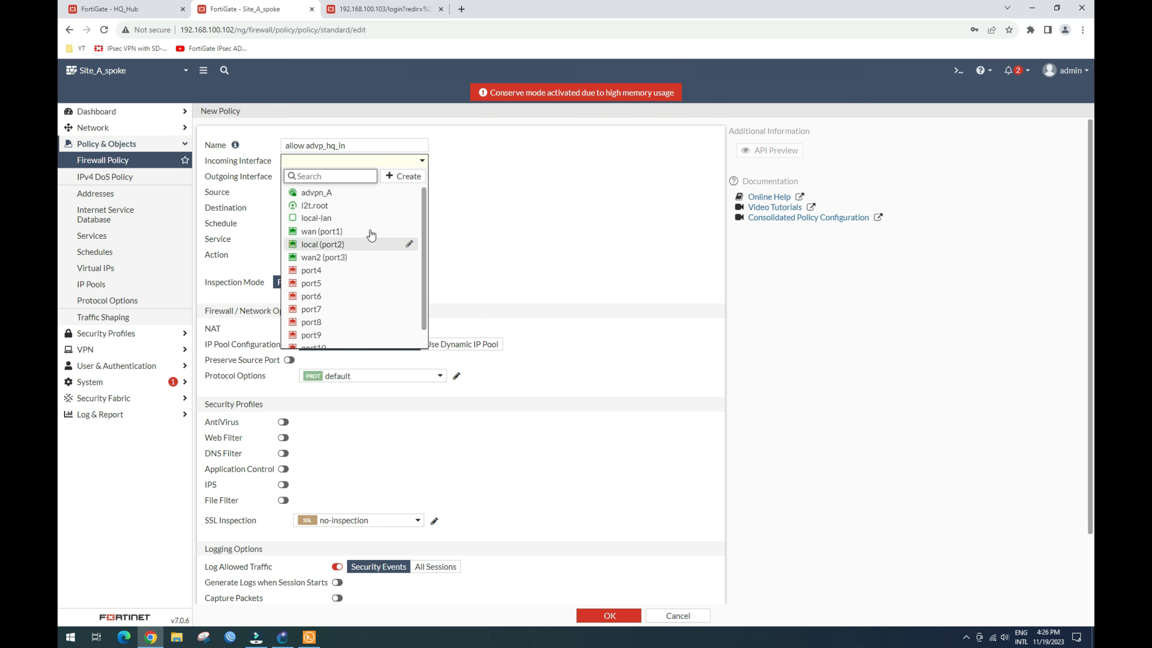
left_click(328, 198)
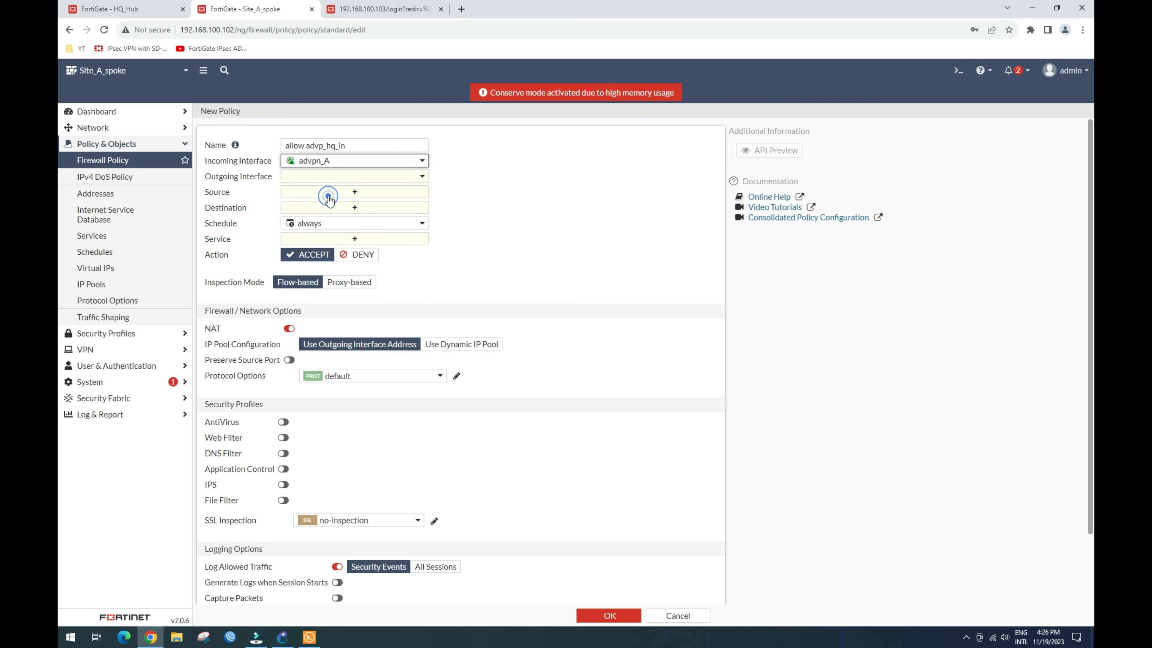
left_click(382, 178)
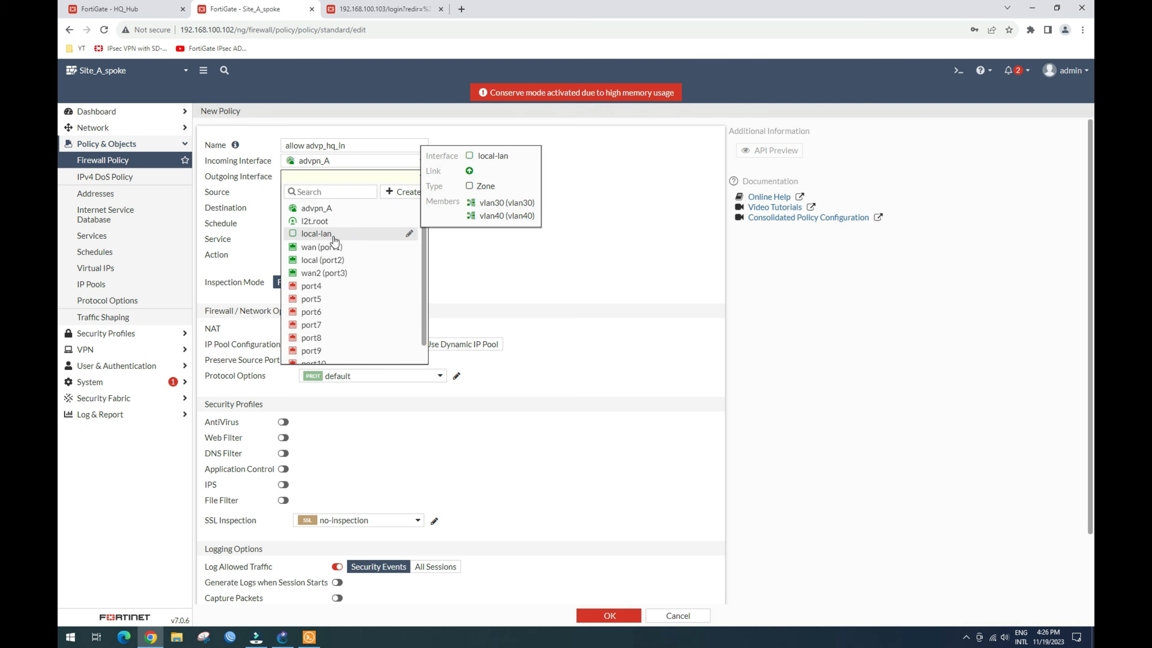
left_click(348, 236)
Step: Use all as source and destination, ALL services, and disable NAT
left_click(354, 192)
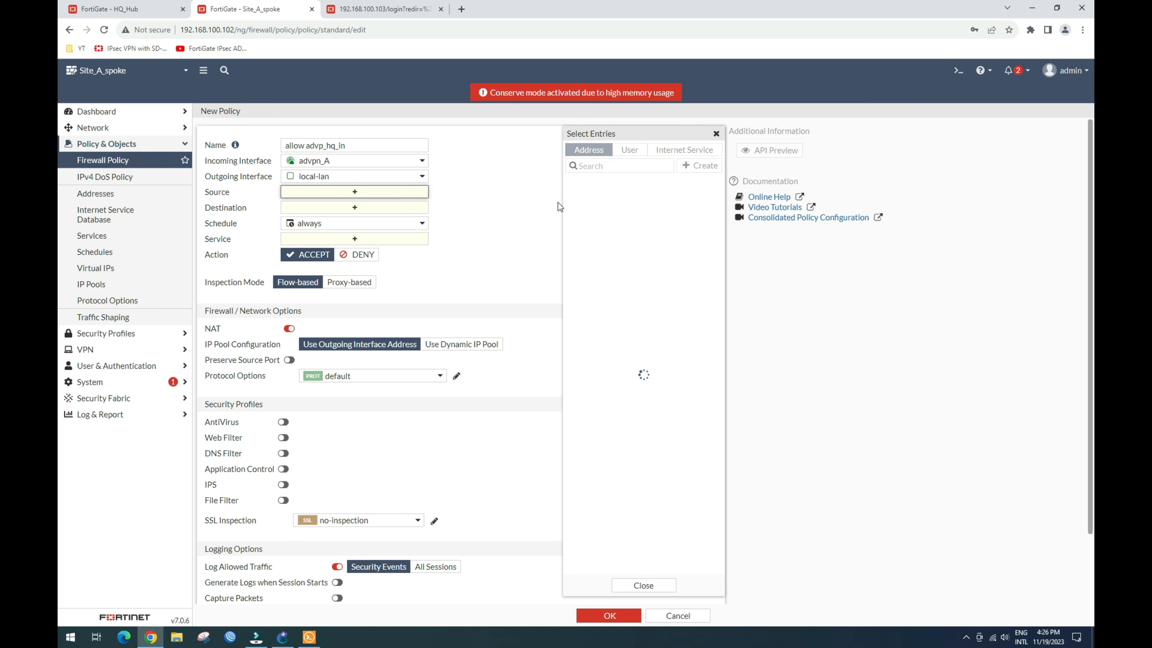
left_click(583, 196)
left_click(379, 219)
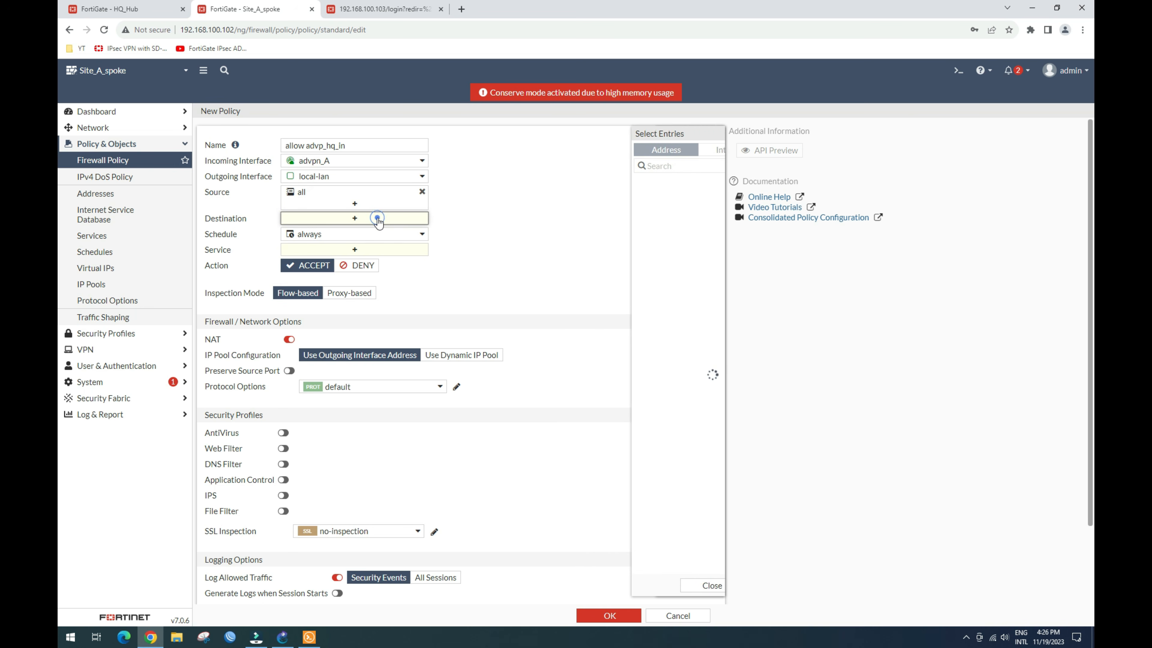
left_click(583, 197)
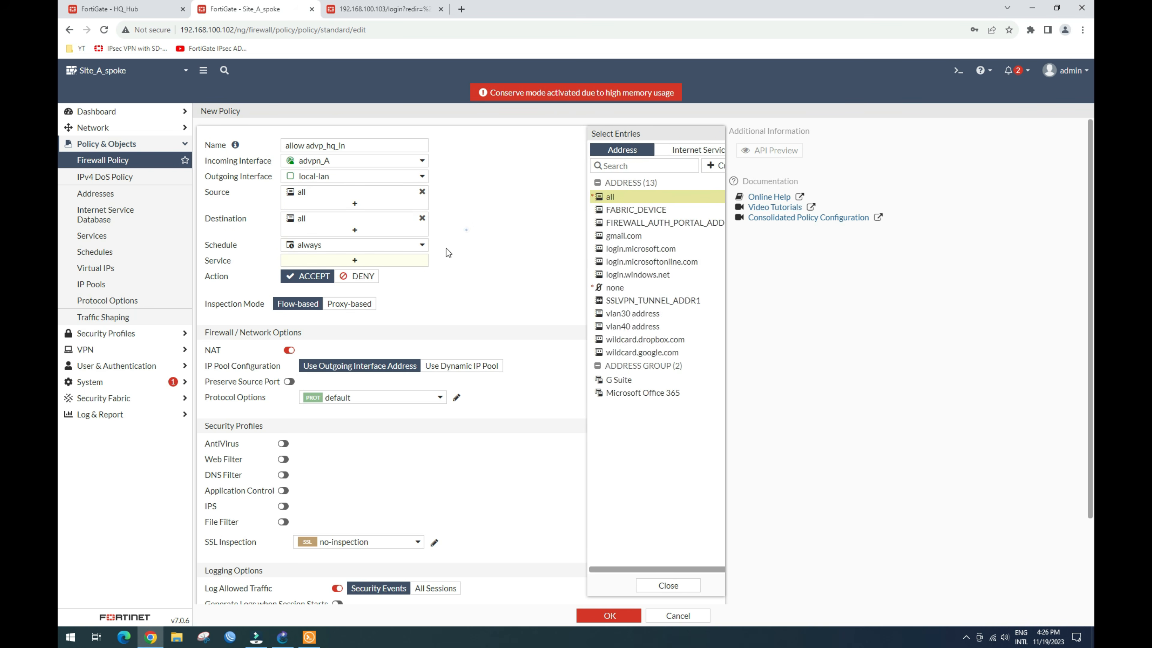
left_click(368, 262)
left_click(585, 193)
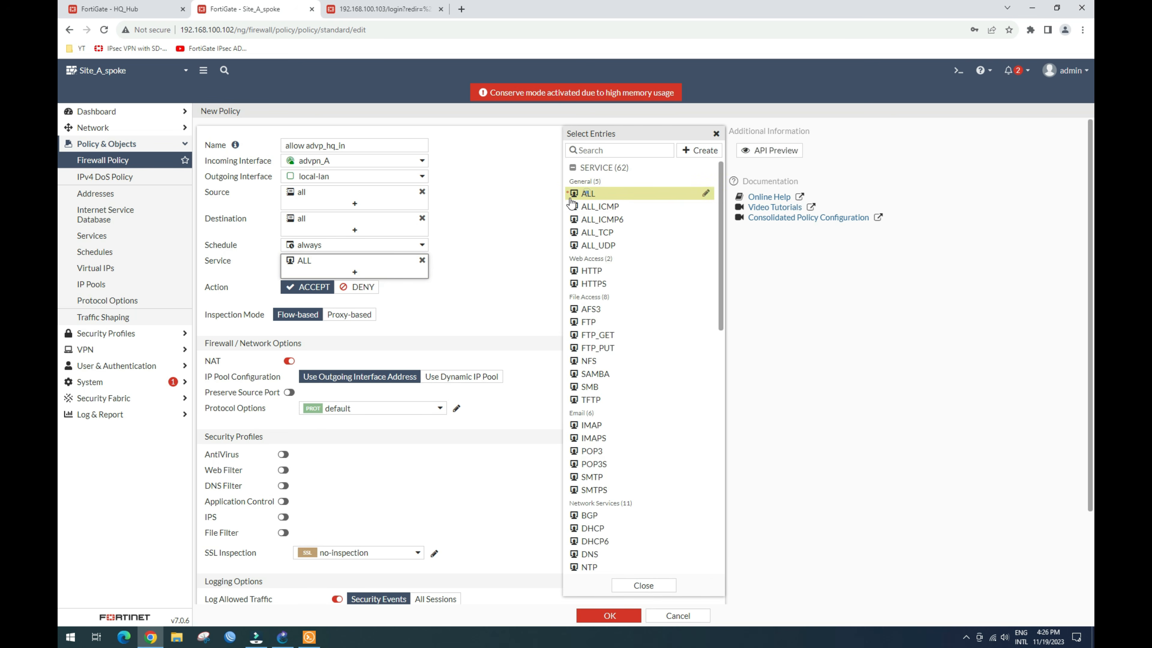
left_click(510, 212)
left_click(289, 361)
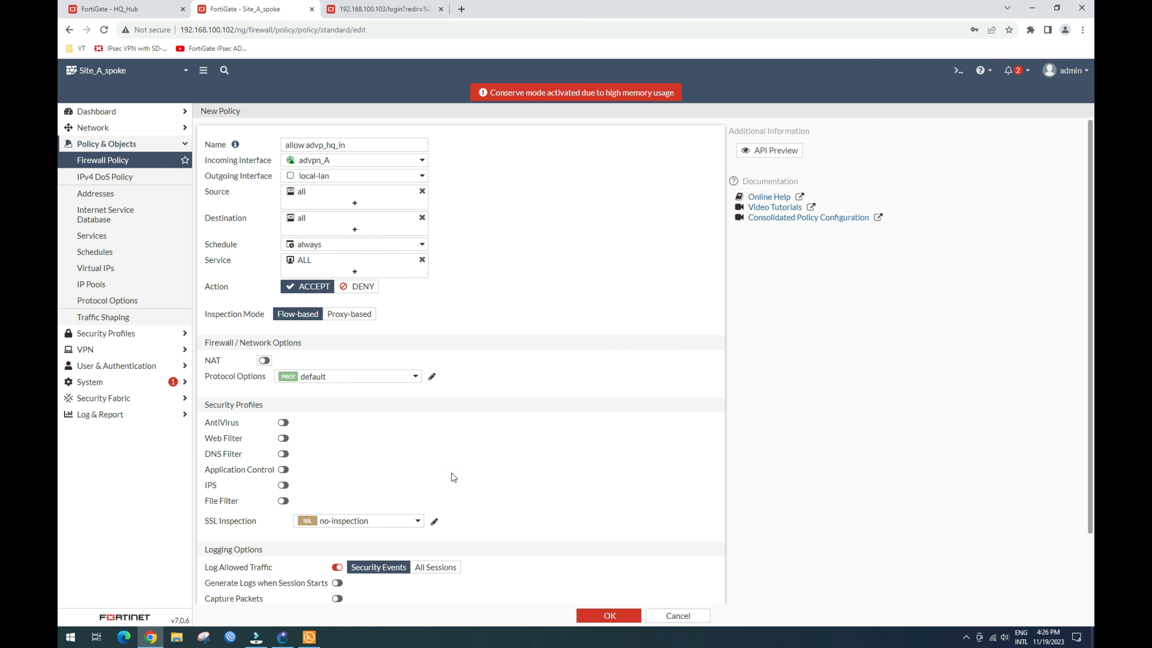
scroll(452, 479, "down", 2)
scroll(452, 480, "up", 2)
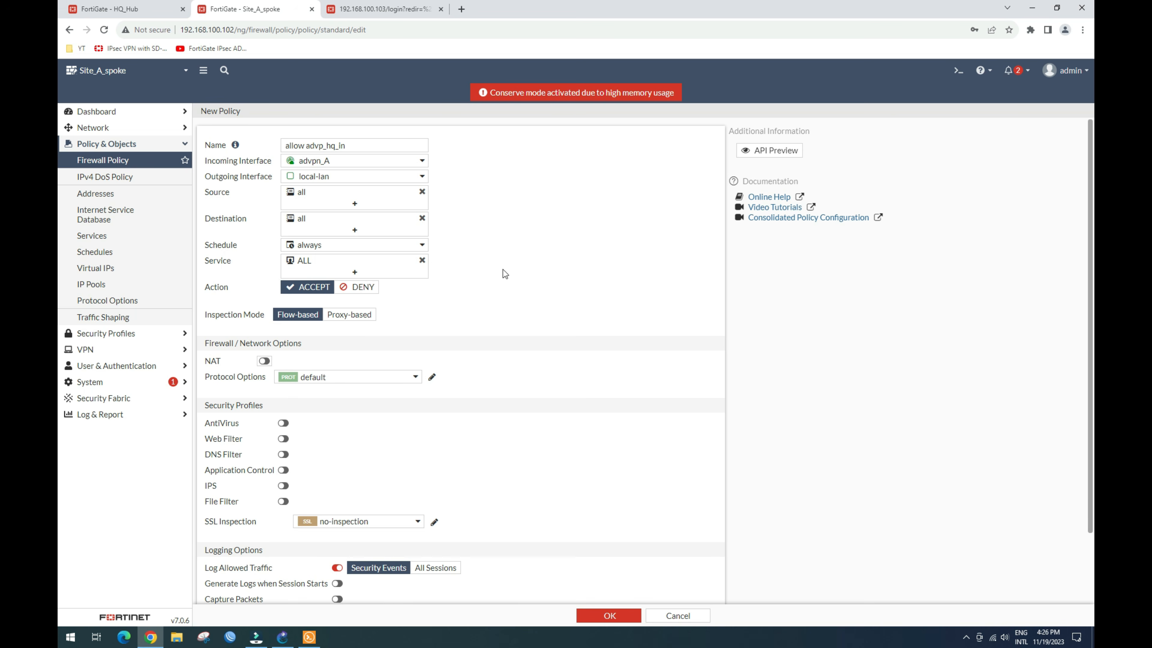
scroll(360, 252, "down", 2)
scroll(359, 248, "up", 2)
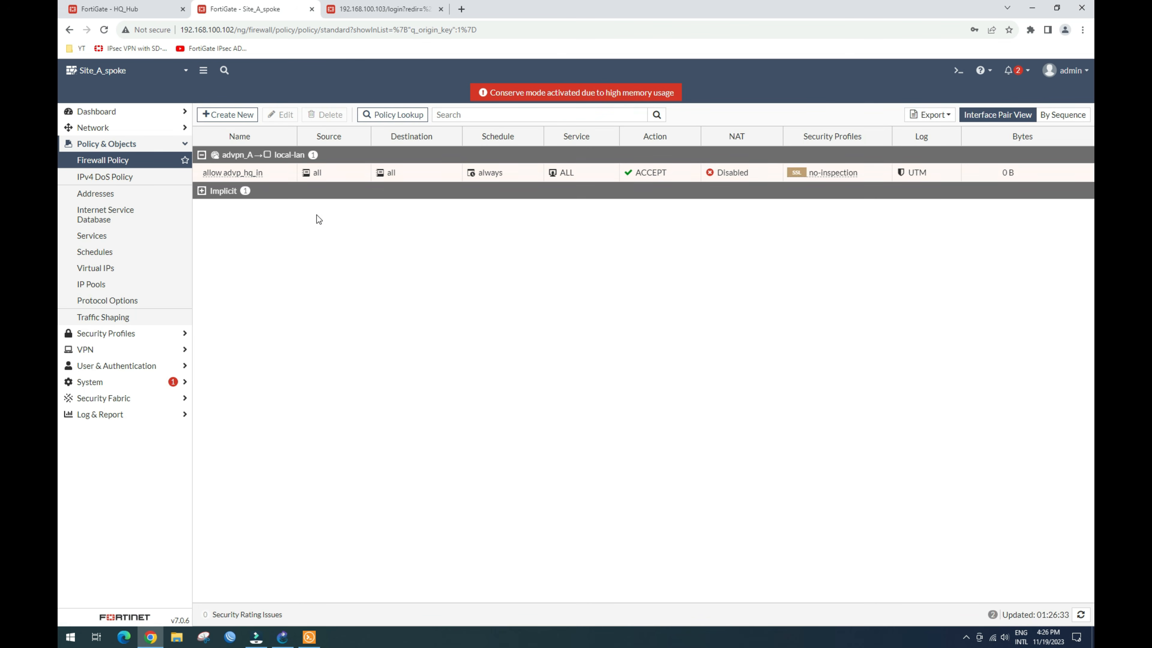
Step: Clone allow advp_hq_in in reverse and rename the copy to allow advp_hq_out
left_click(256, 172)
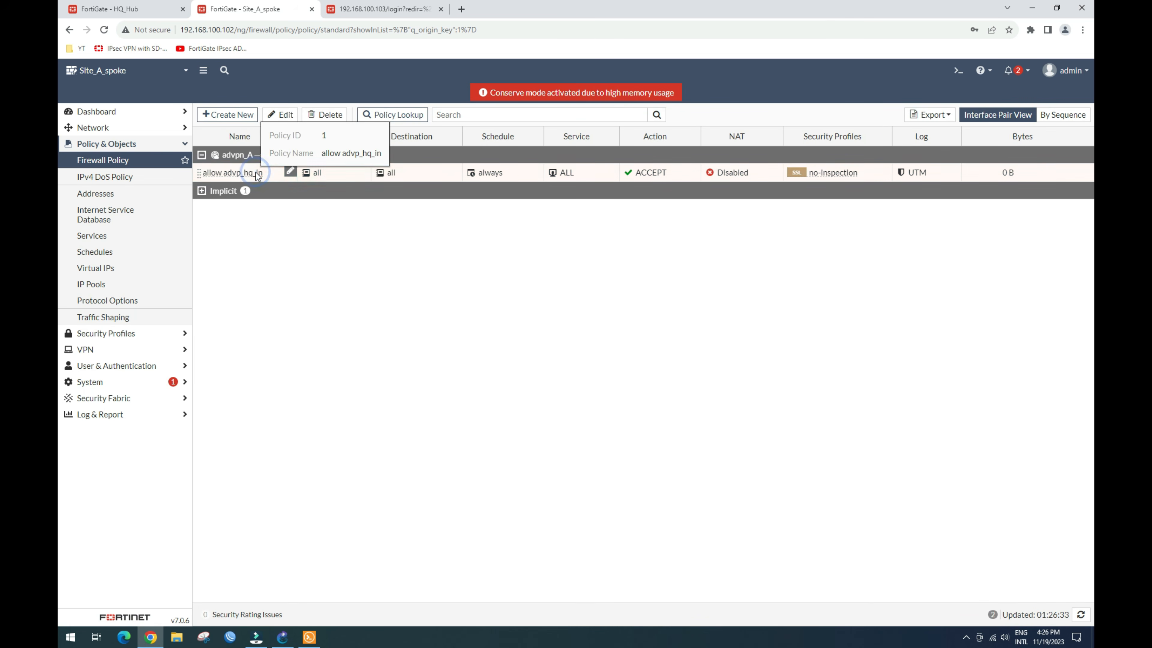
right_click(255, 172)
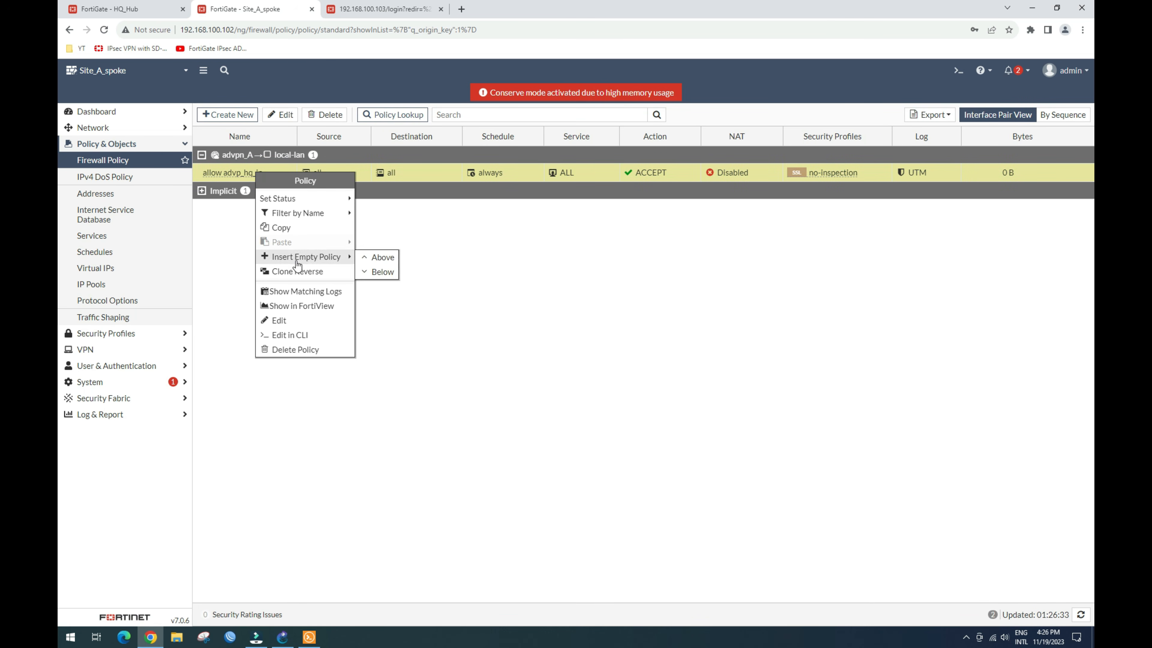
left_click(297, 272)
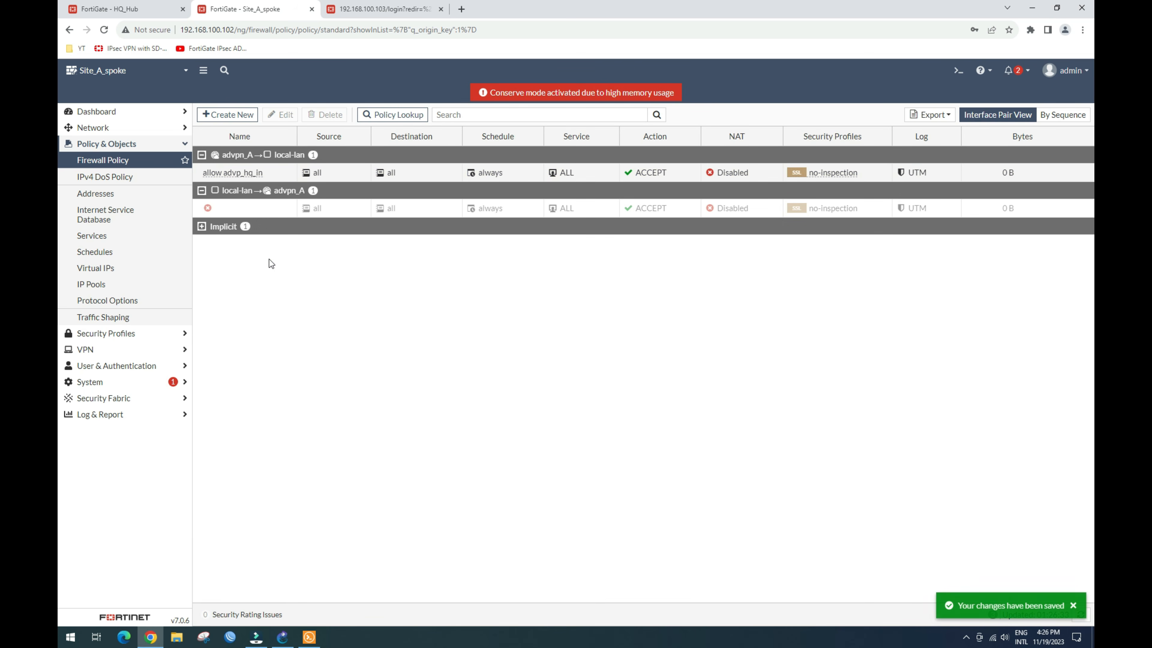
left_click(250, 210)
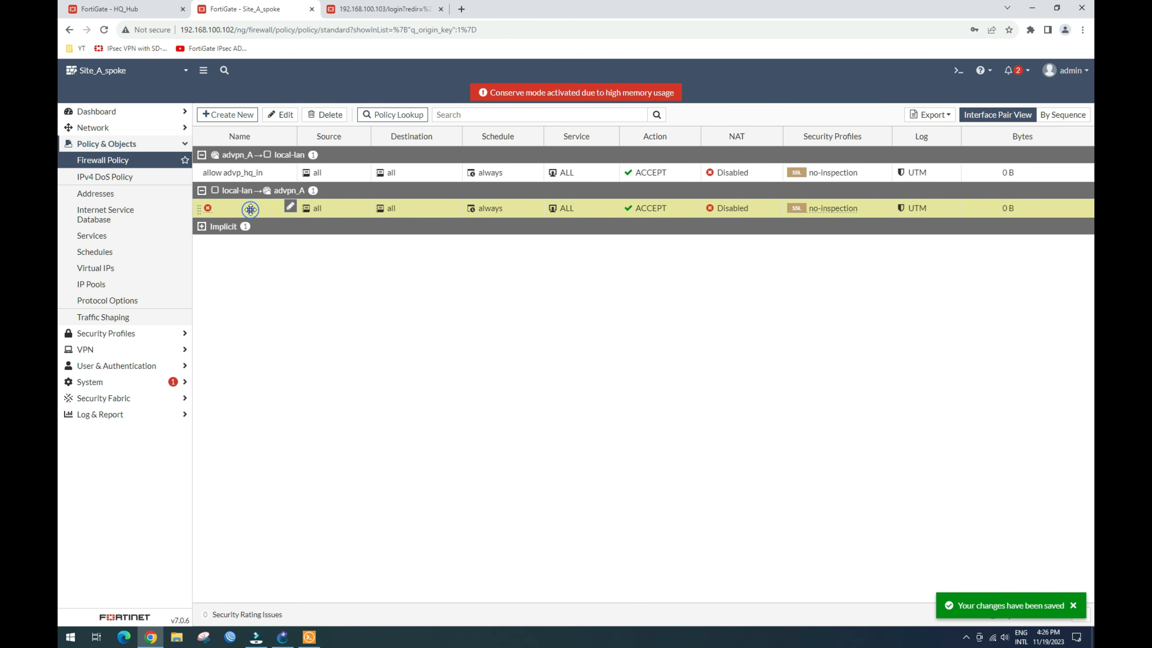
left_click(281, 115)
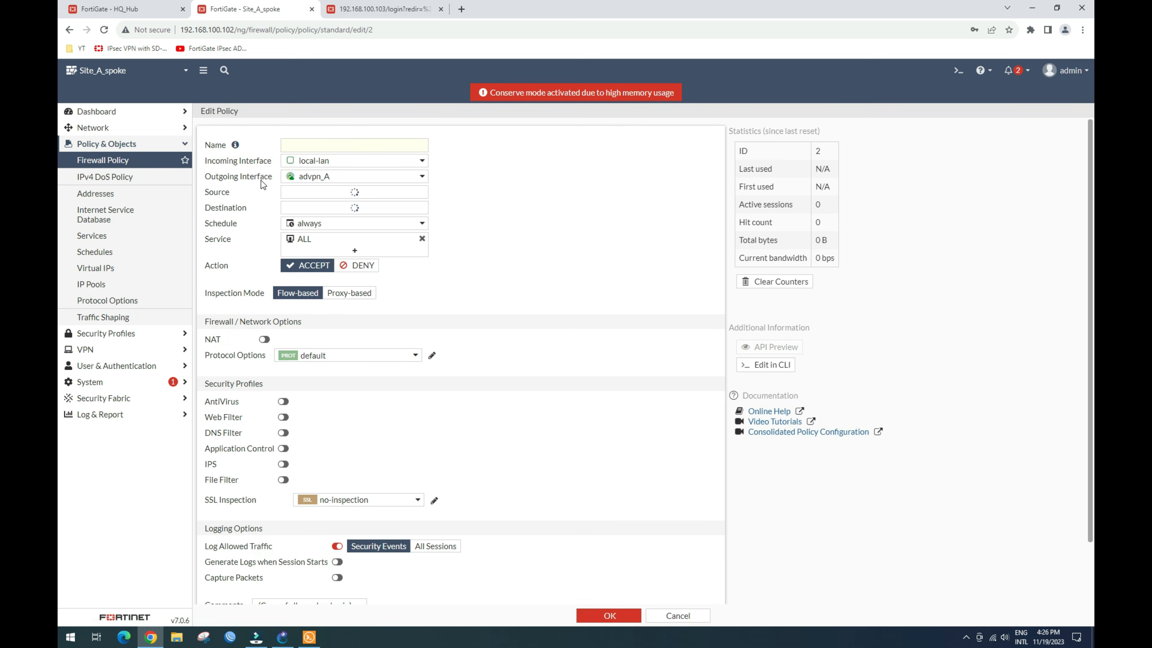
left_click(305, 146)
type("allow advp_sitA_in")
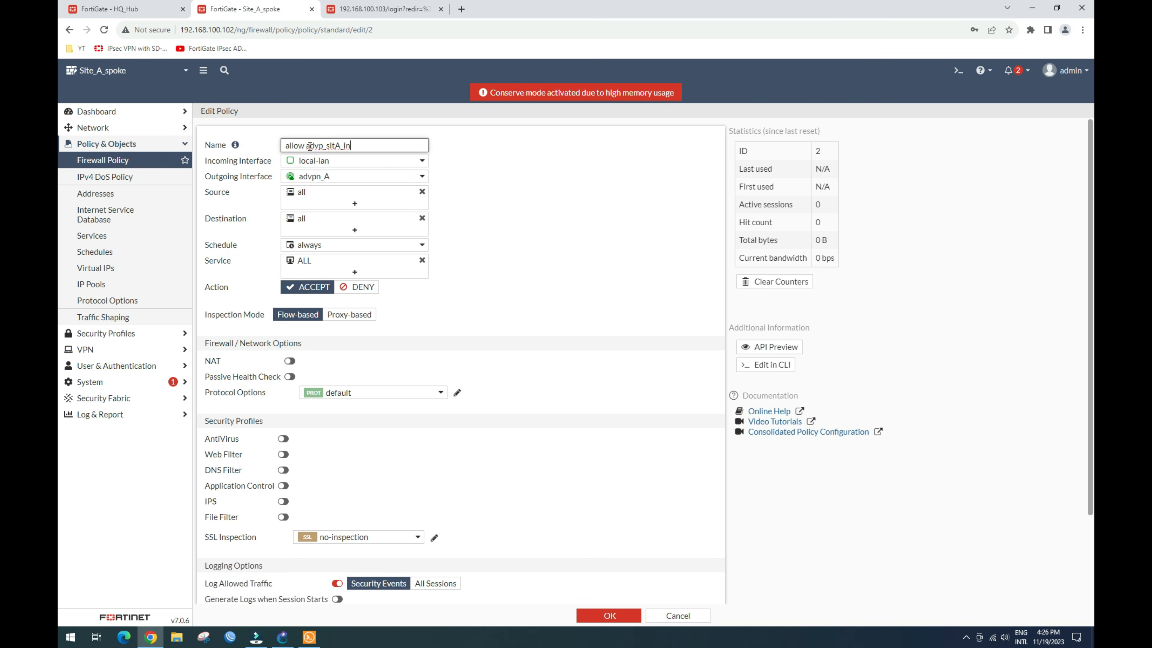
key("BackSpace")
key("BackSpace")
key("BackSpace")
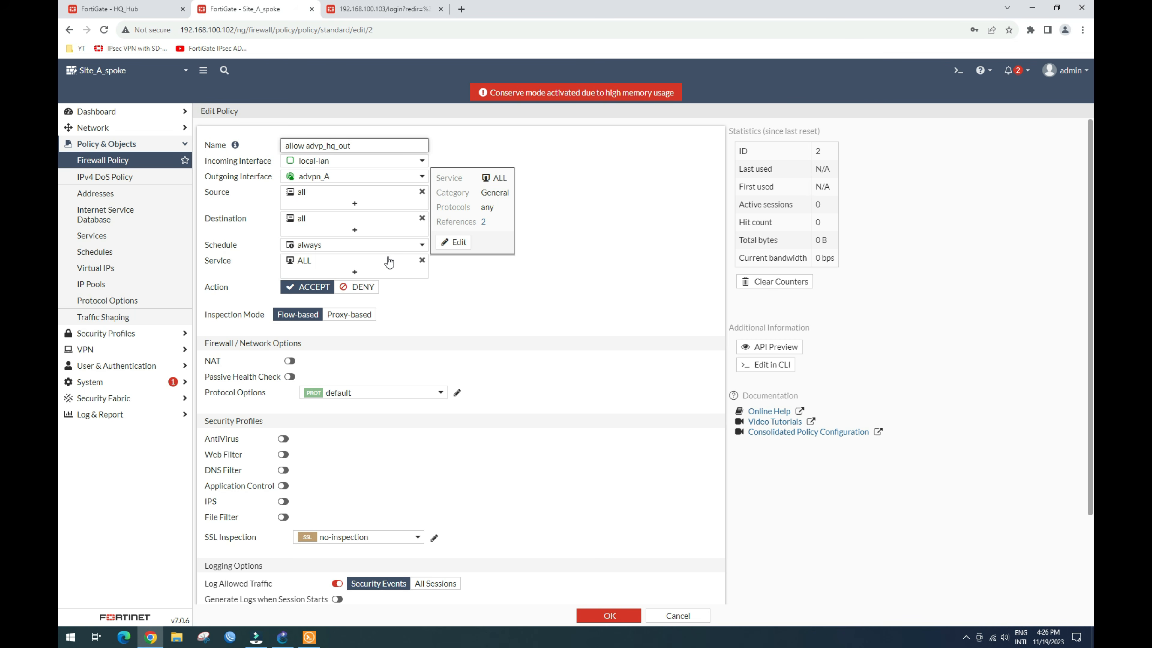
left_click(600, 169)
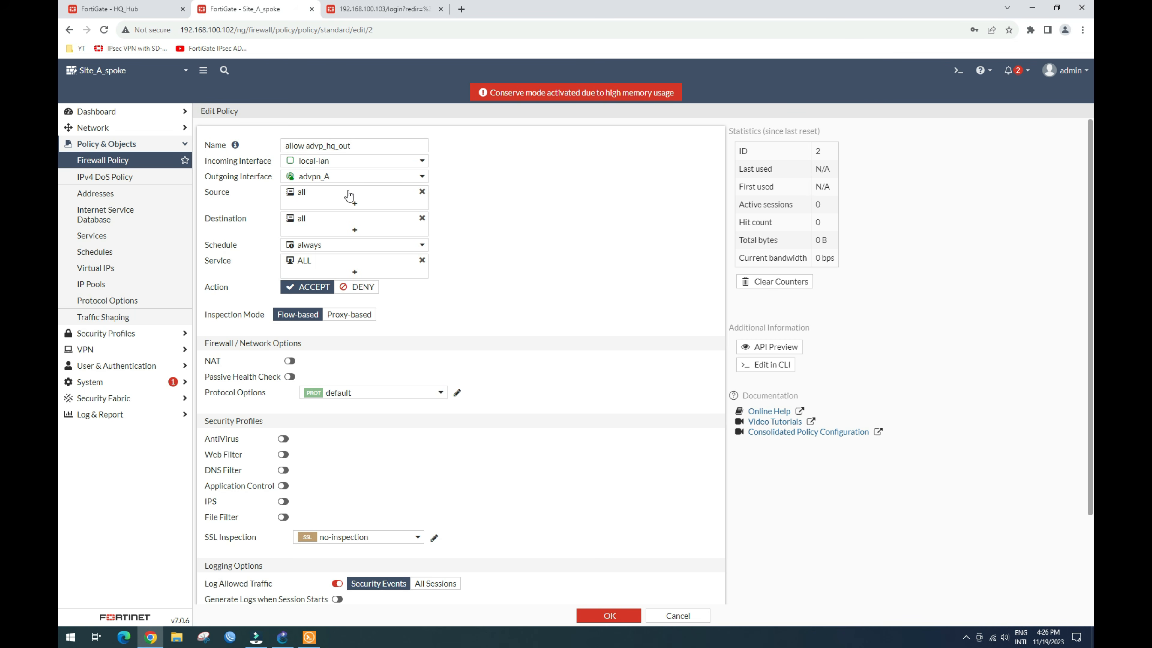
scroll(372, 431, "down", 3)
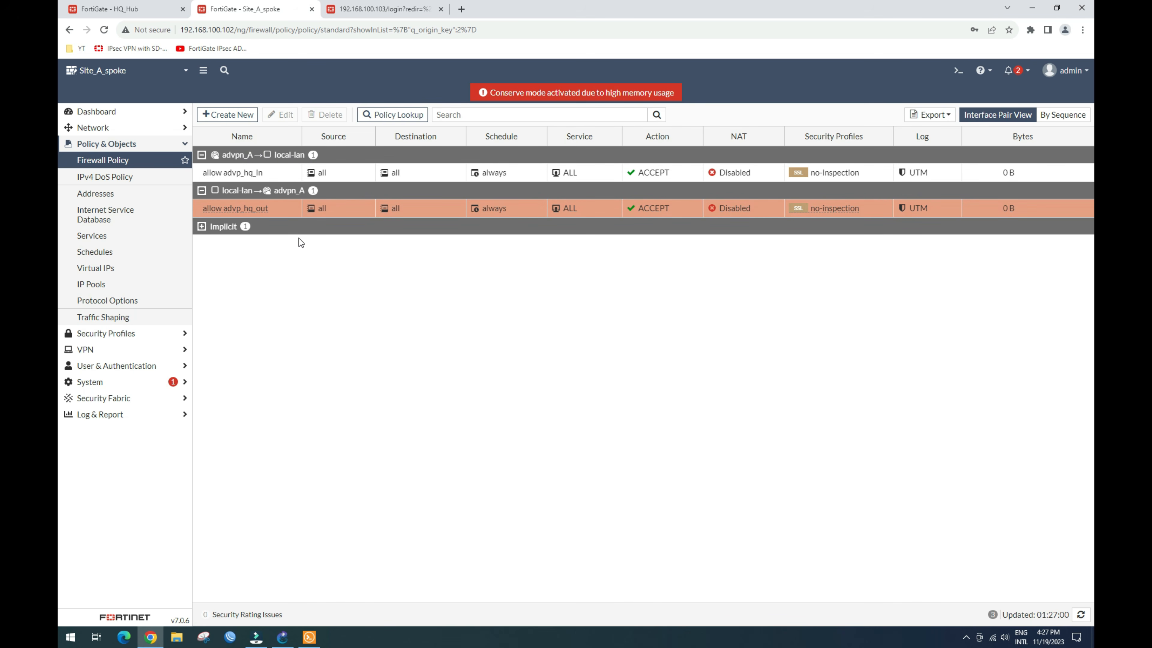
Step: Rerun PC3's ping to 192.168.10.2 and check its DHCP address
left_click(309, 637)
left_click(620, 411)
key("Up")
key("Return")
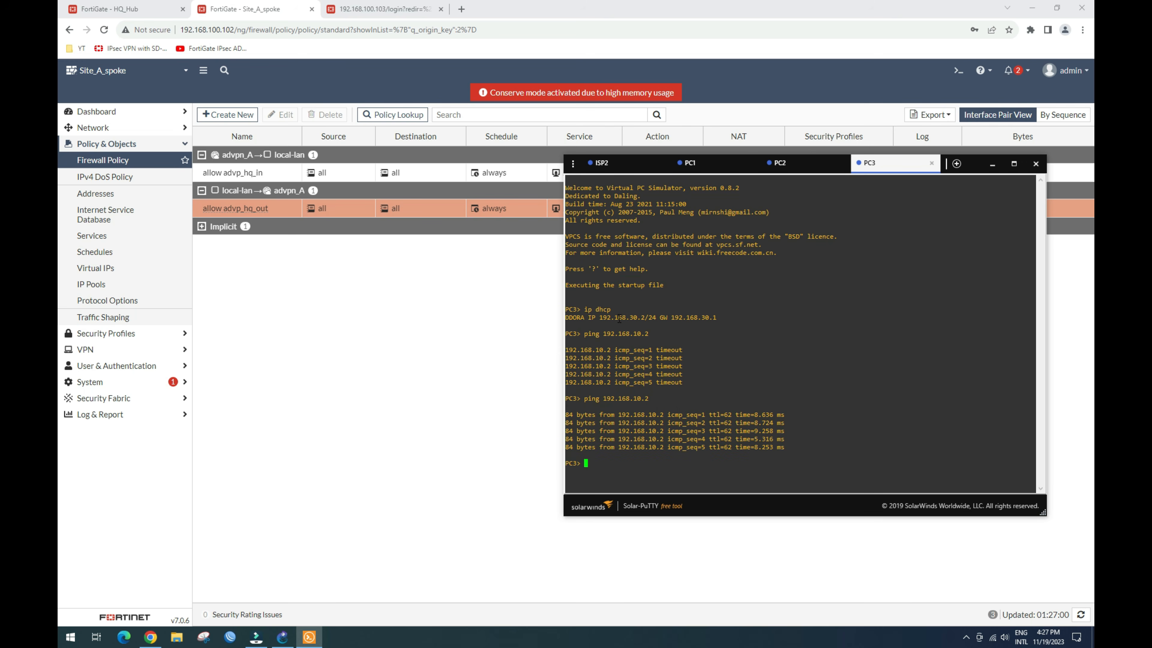
left_click_drag(624, 318, 650, 318)
left_click(282, 637)
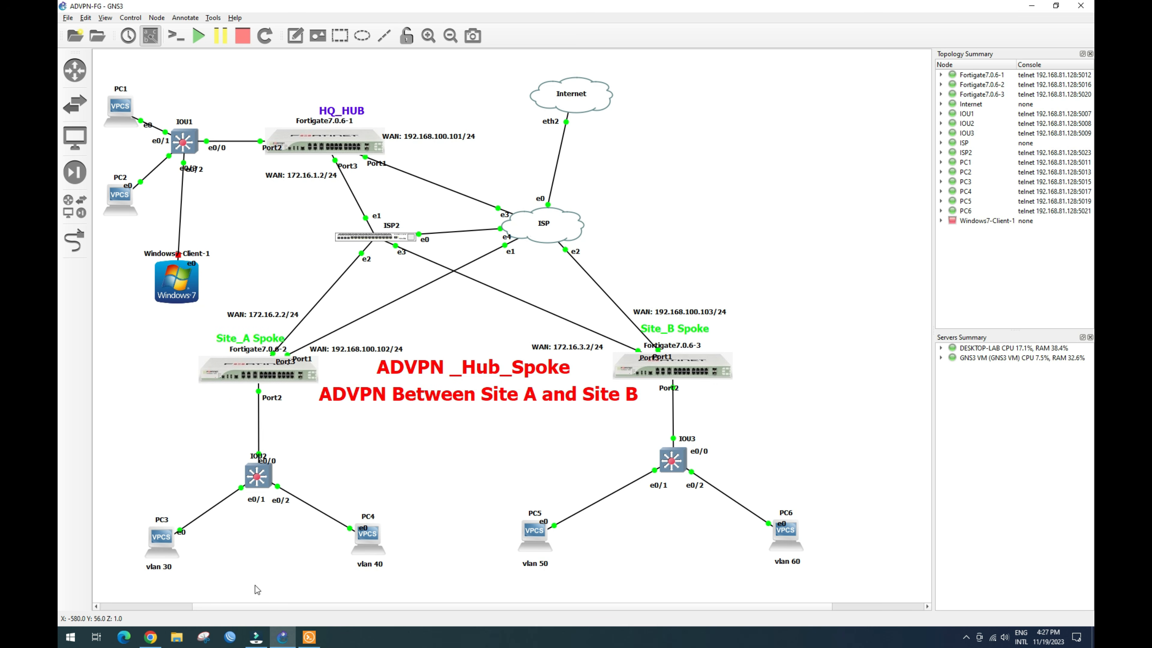
Step: Ping 192.168.20.2 from the PC3 console
left_click(309, 638)
key("Up")
key("Left")
key("Left")
key("Left")
key("BackSpace")
type("2")
key("Return")
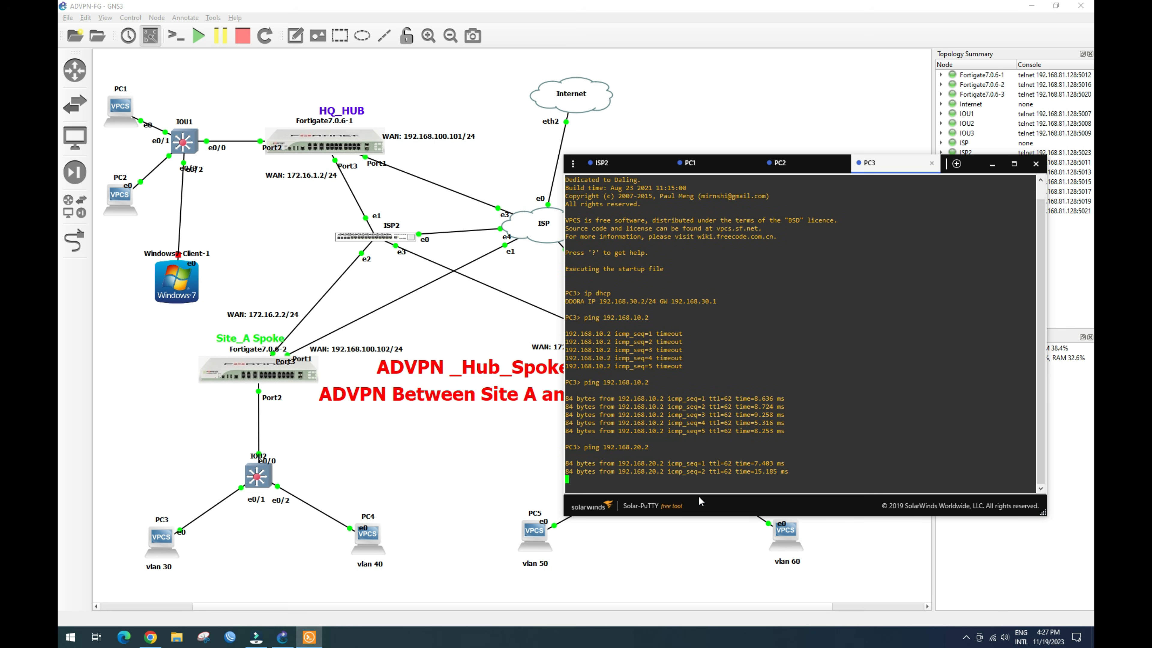
Step: Ping 192.168.30.2 from PC1, then minimize the consoles to show the topology
left_click(698, 164)
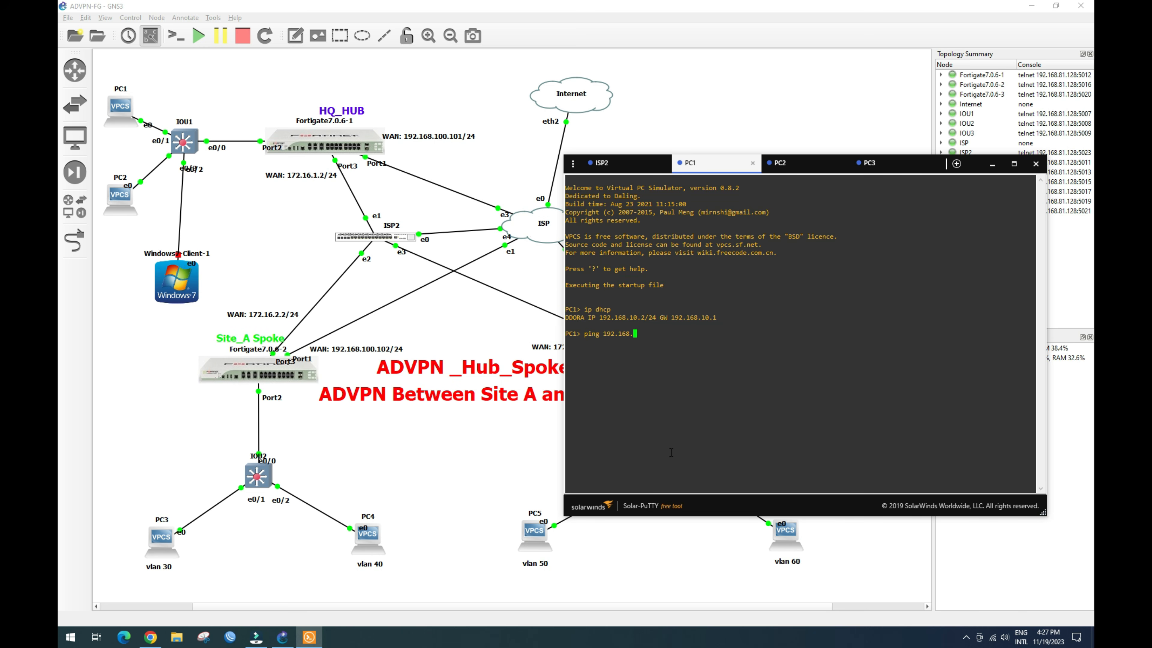
key("Return")
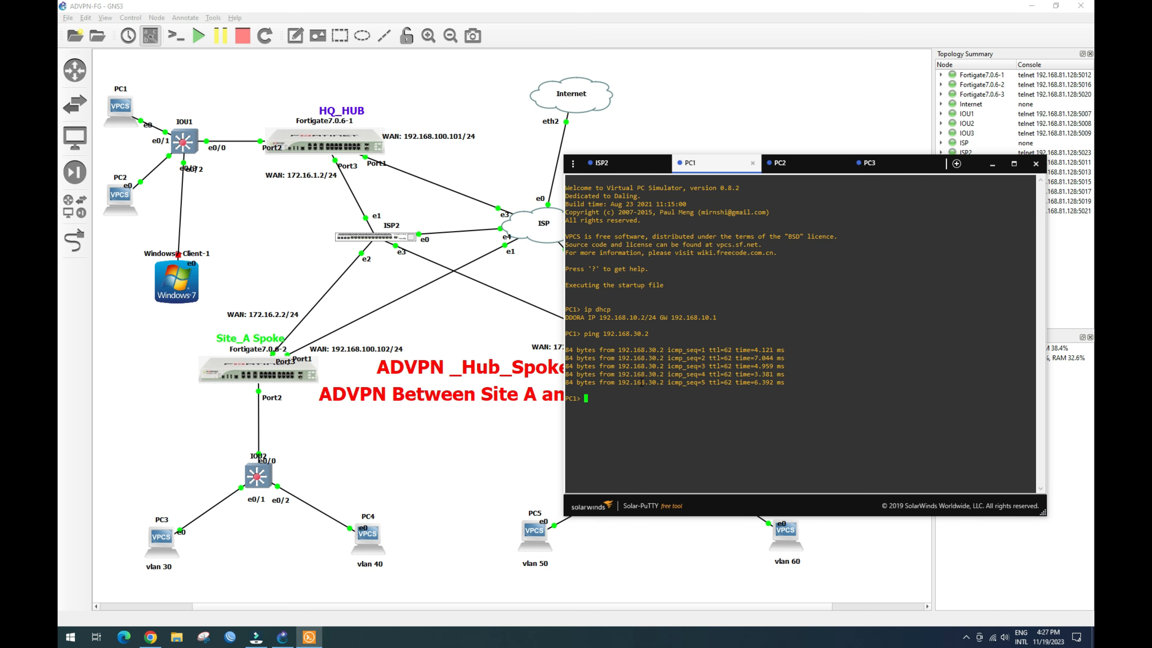
left_click(992, 165)
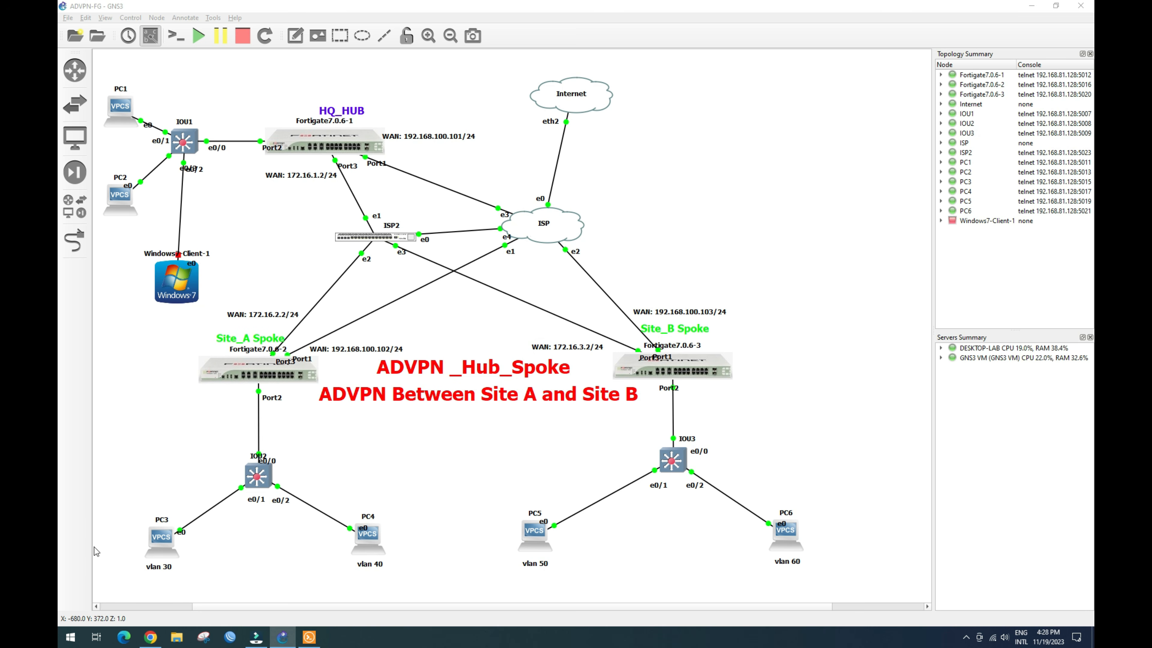
Step: Log in to Site_B_Spoke as admin and open Policy & Objects > Firewall Policy
left_click(150, 637)
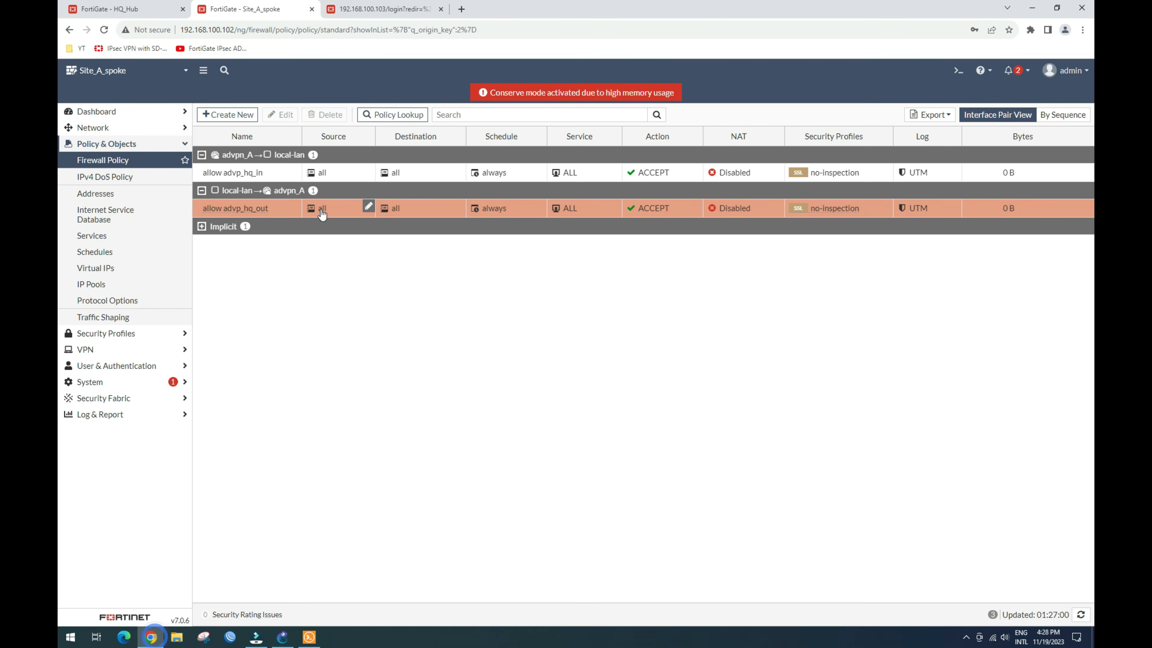
left_click(119, 9)
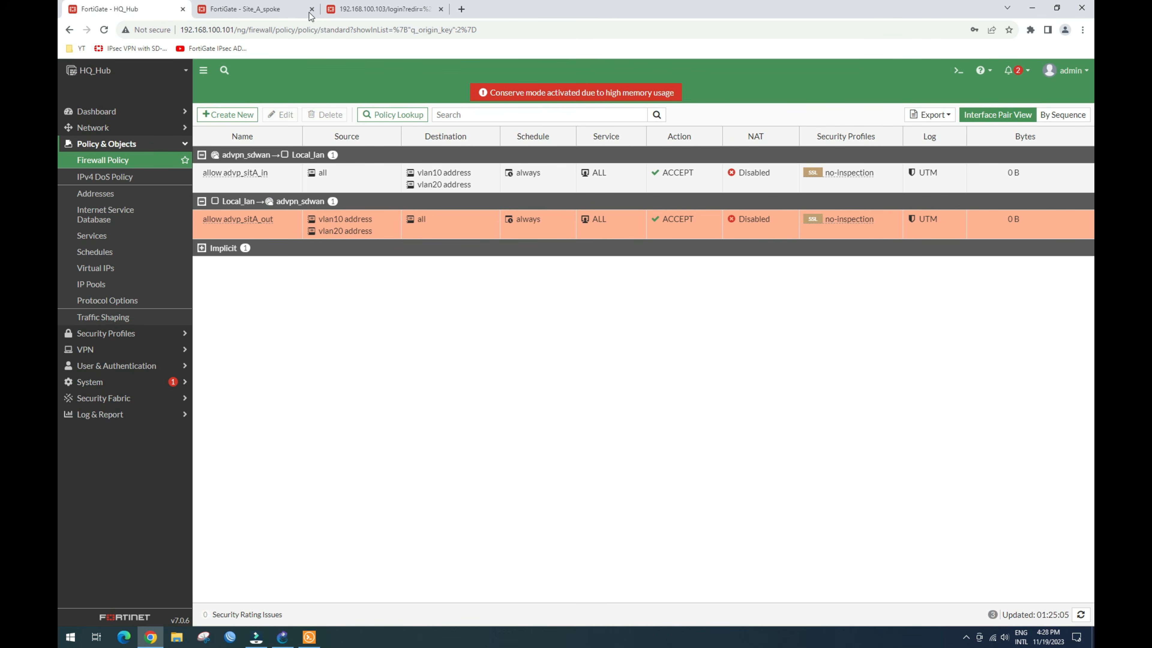
left_click(383, 8)
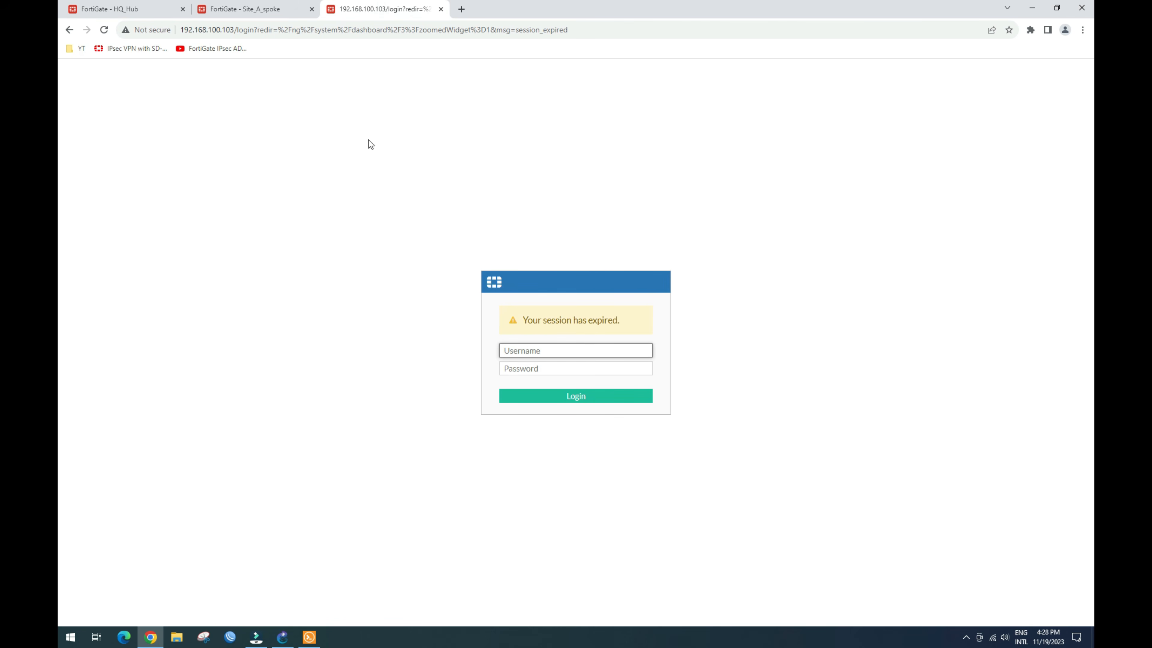
left_click(131, 9)
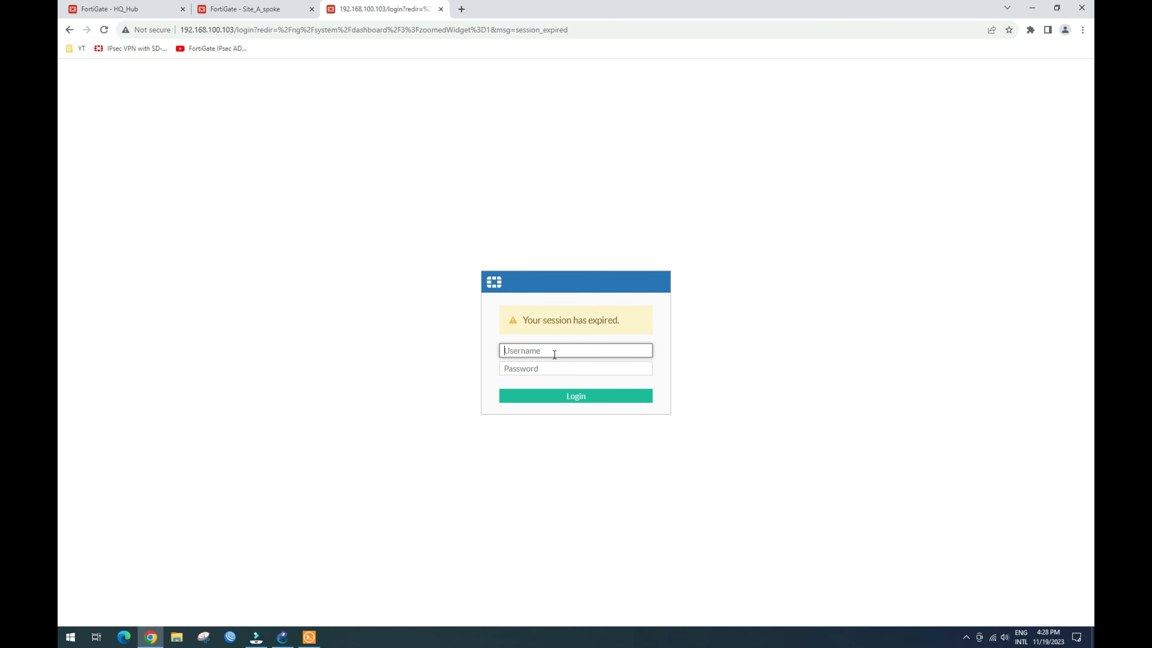
type("admin")
key("Tab")
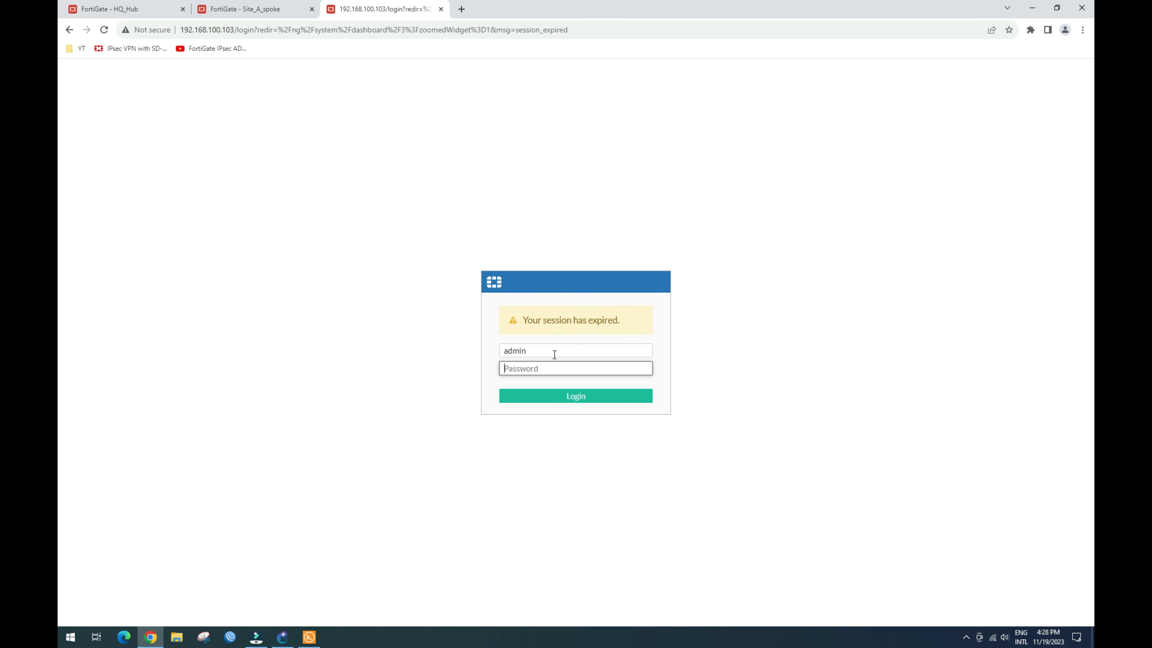
type("•••••")
key("Return")
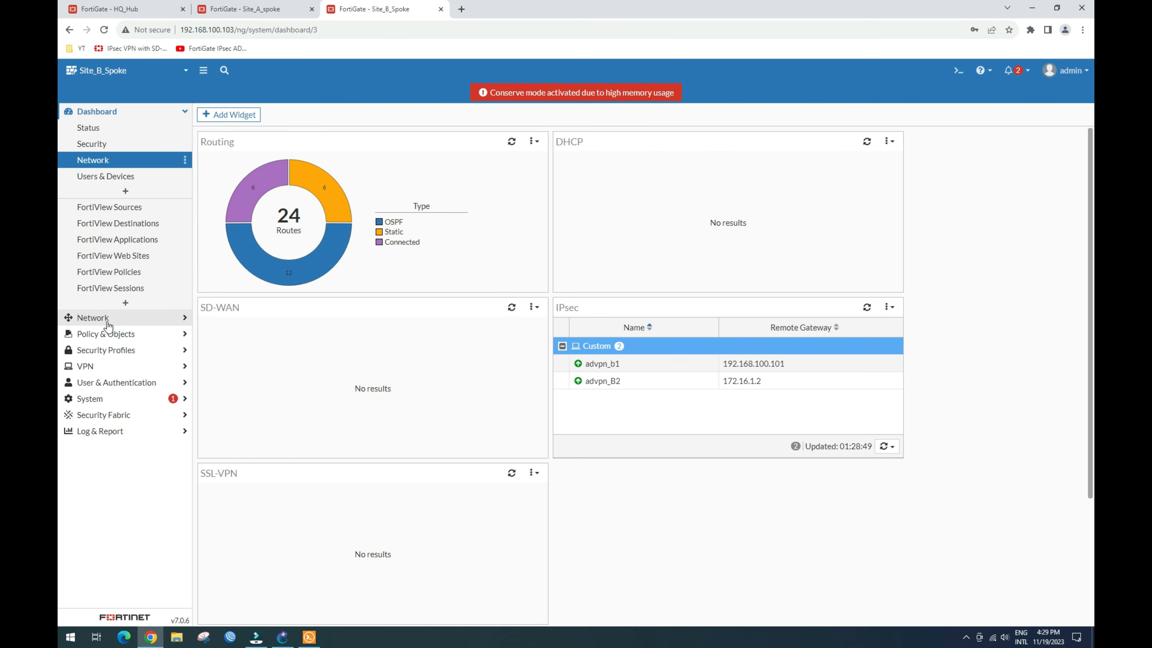
left_click(128, 333)
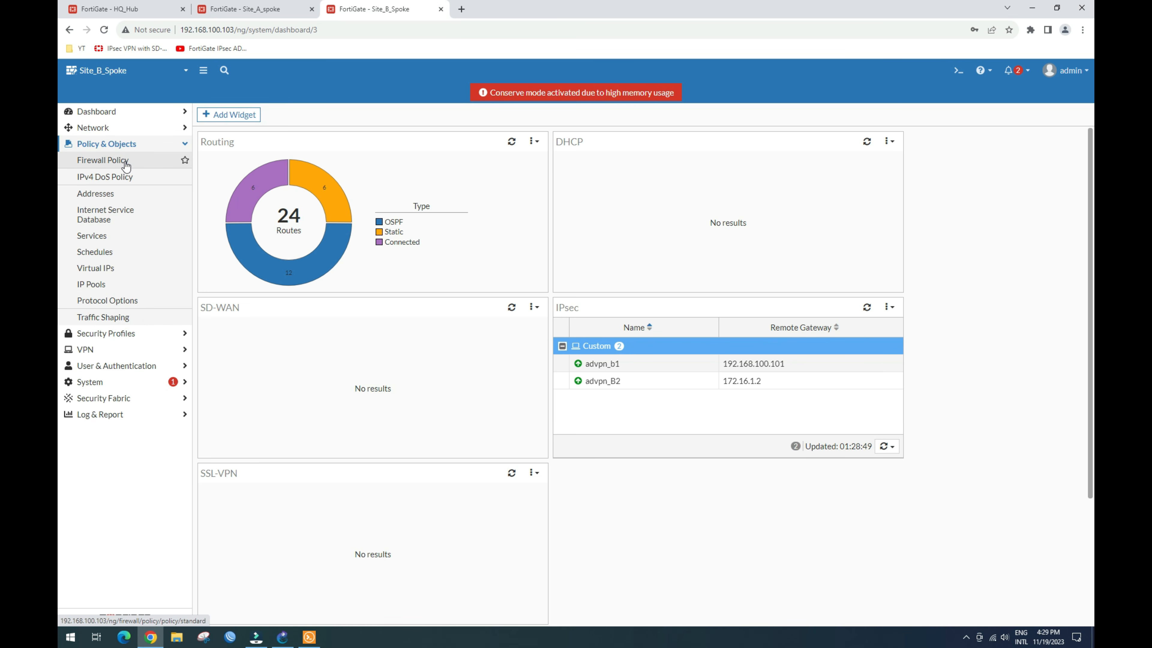
left_click(122, 160)
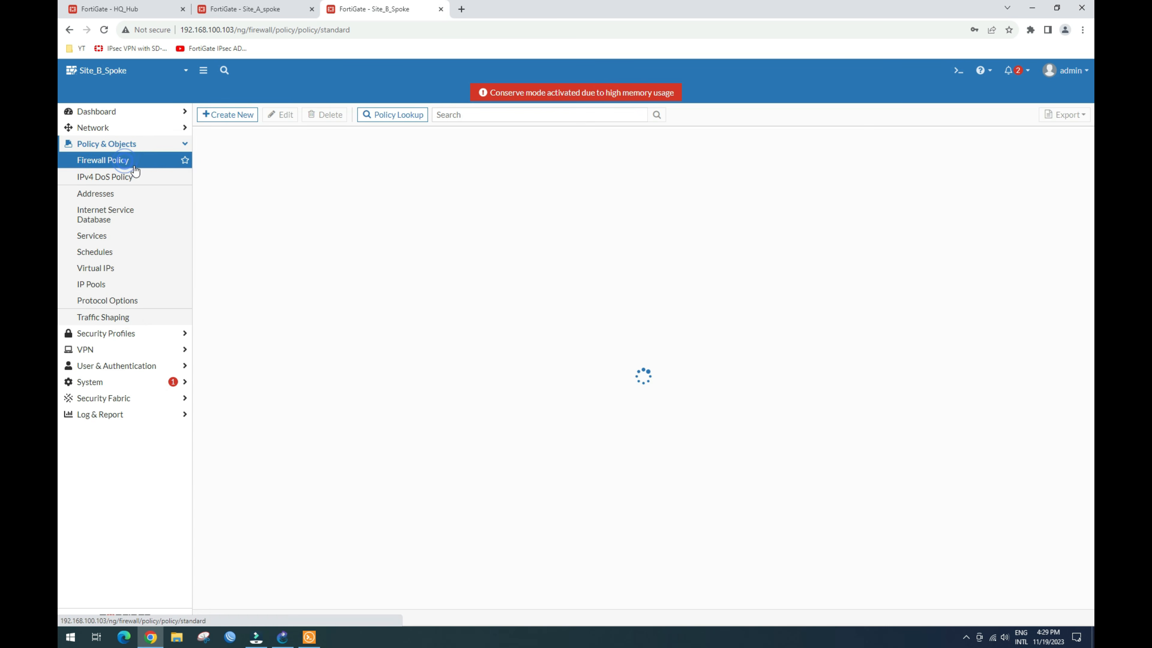
Step: Start a new policy with incoming advpn_B_sdwan and outgoing local-lan interfaces
left_click(222, 115)
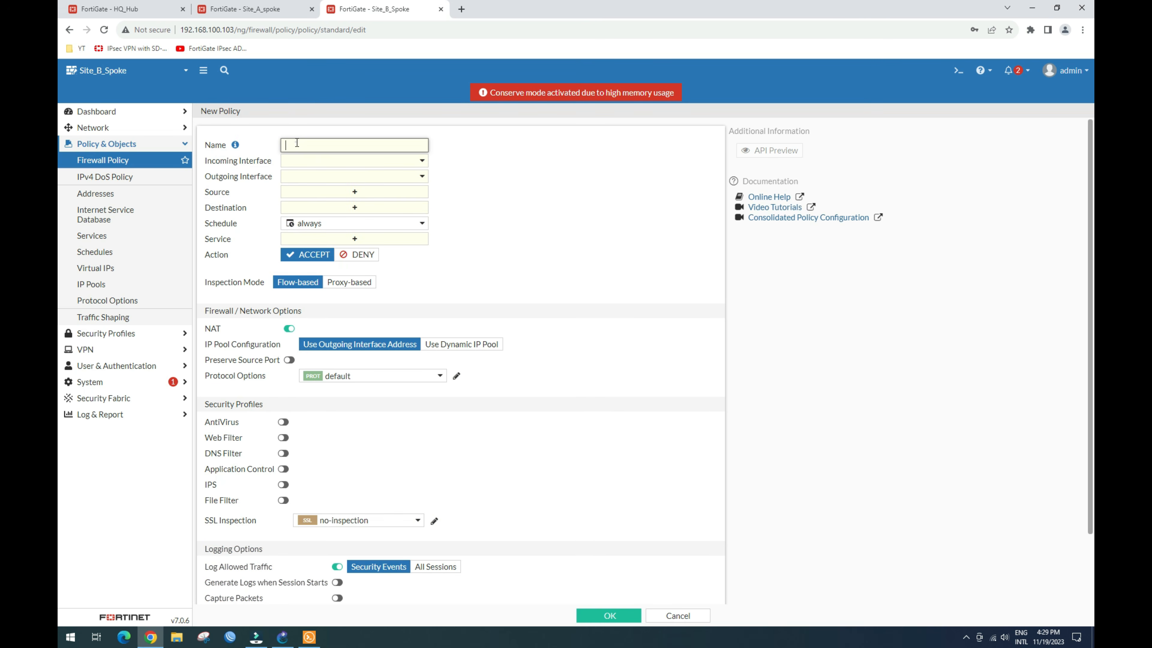
type("2.168.1")
key("BackSpace")
type("allow_HQ_in")
left_click(385, 165)
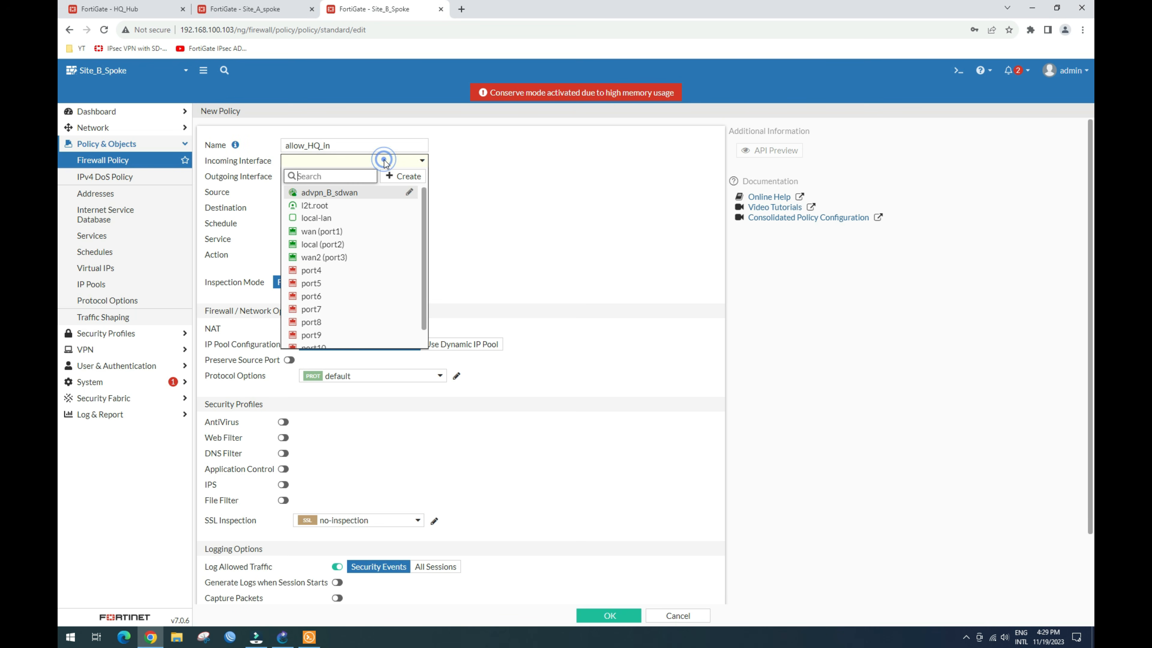
left_click(344, 197)
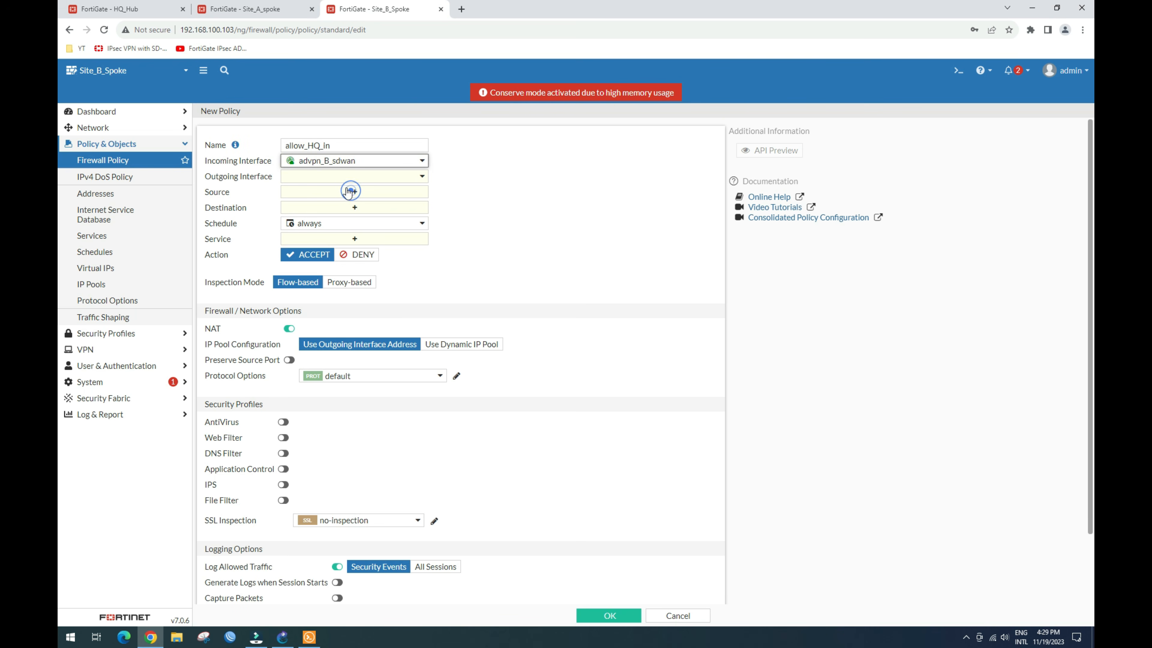
left_click(354, 179)
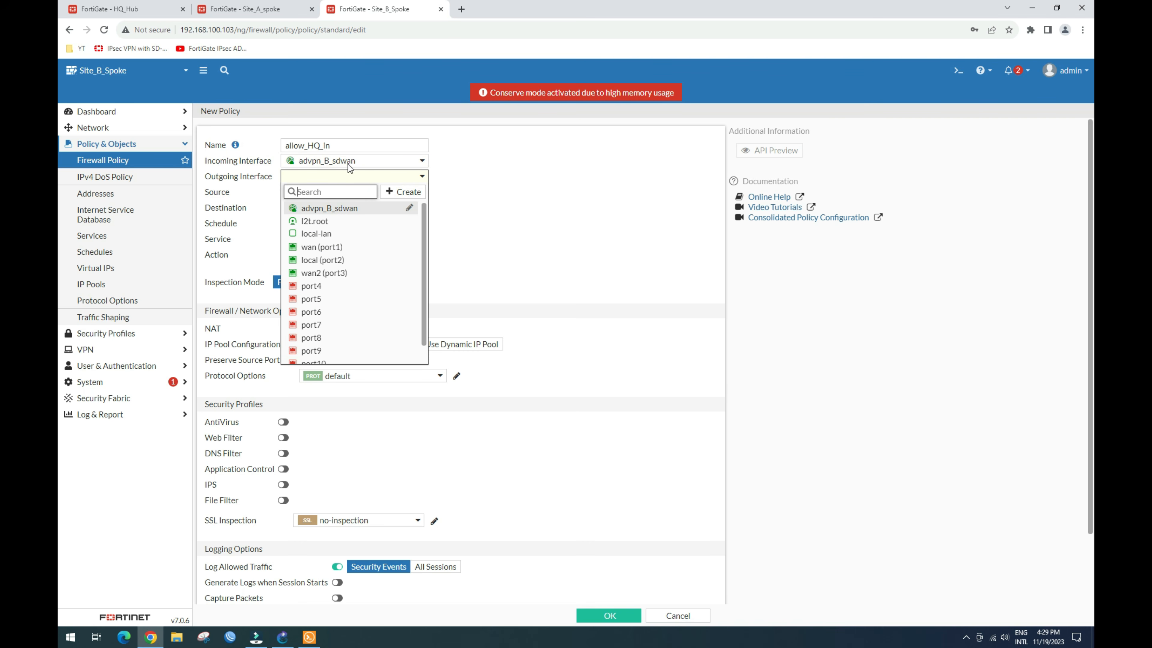
left_click(337, 234)
Step: Set source and destination to all, service ALL, and disable NAT
left_click(369, 191)
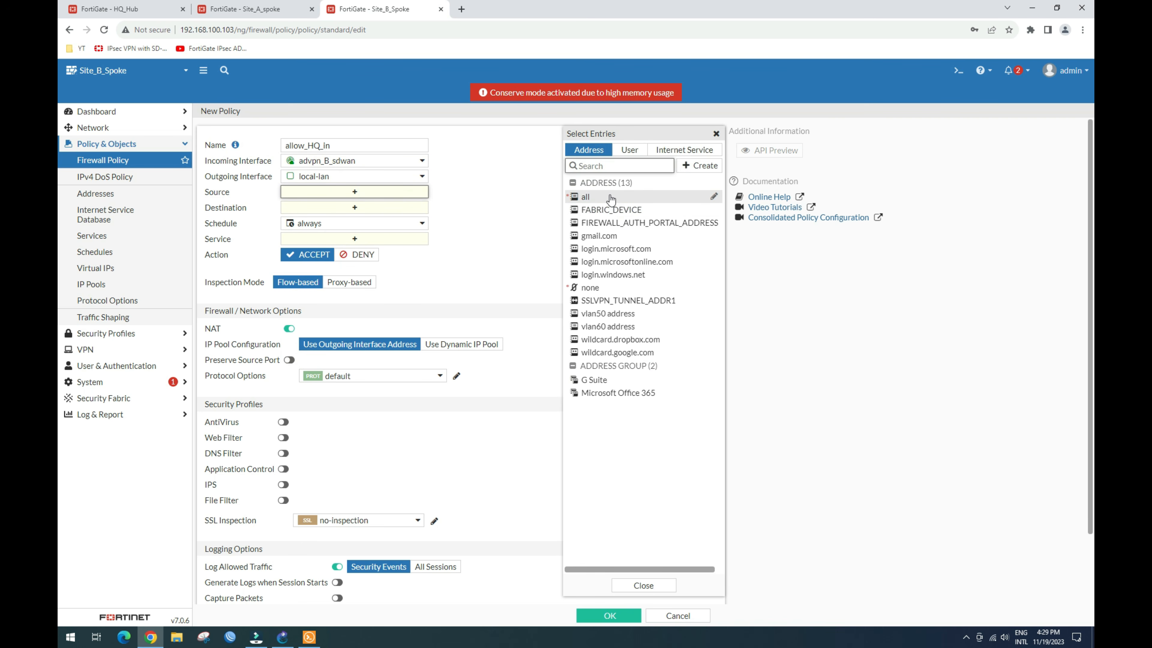
left_click(610, 198)
left_click(361, 219)
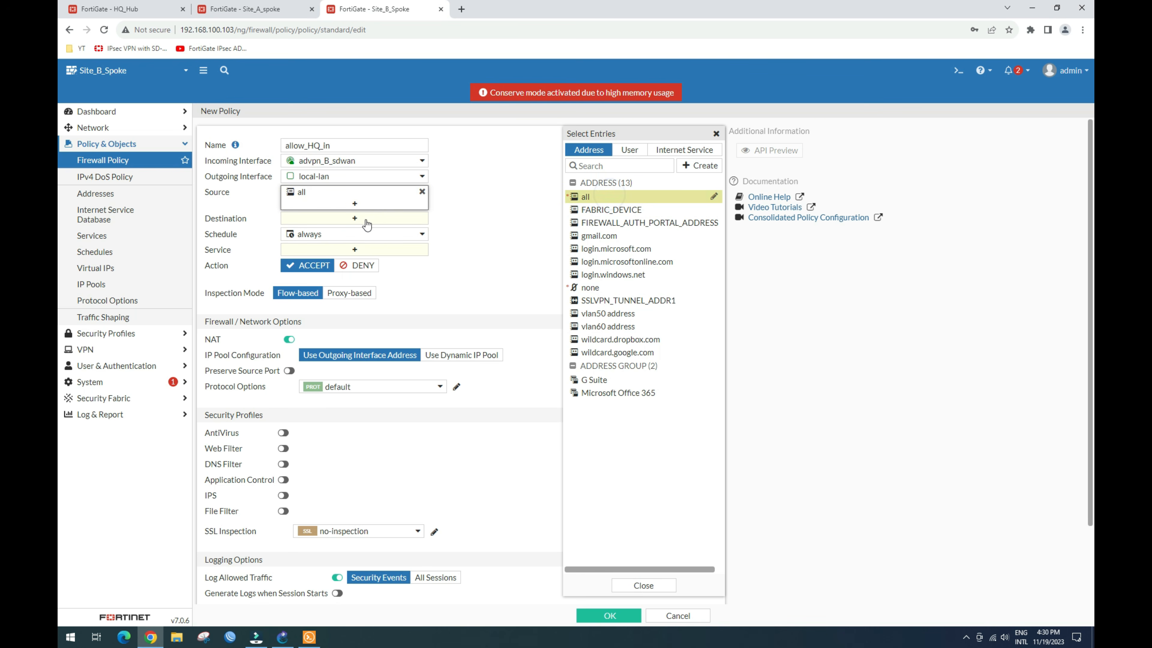
left_click(608, 201)
left_click(379, 258)
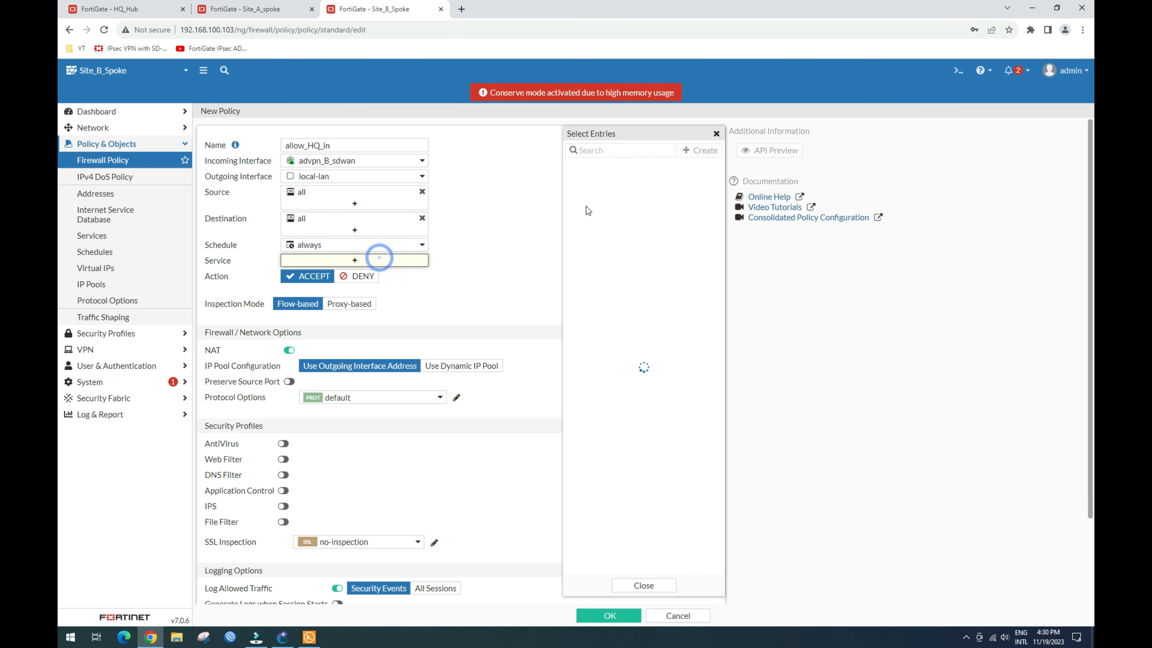
left_click(603, 191)
left_click(494, 255)
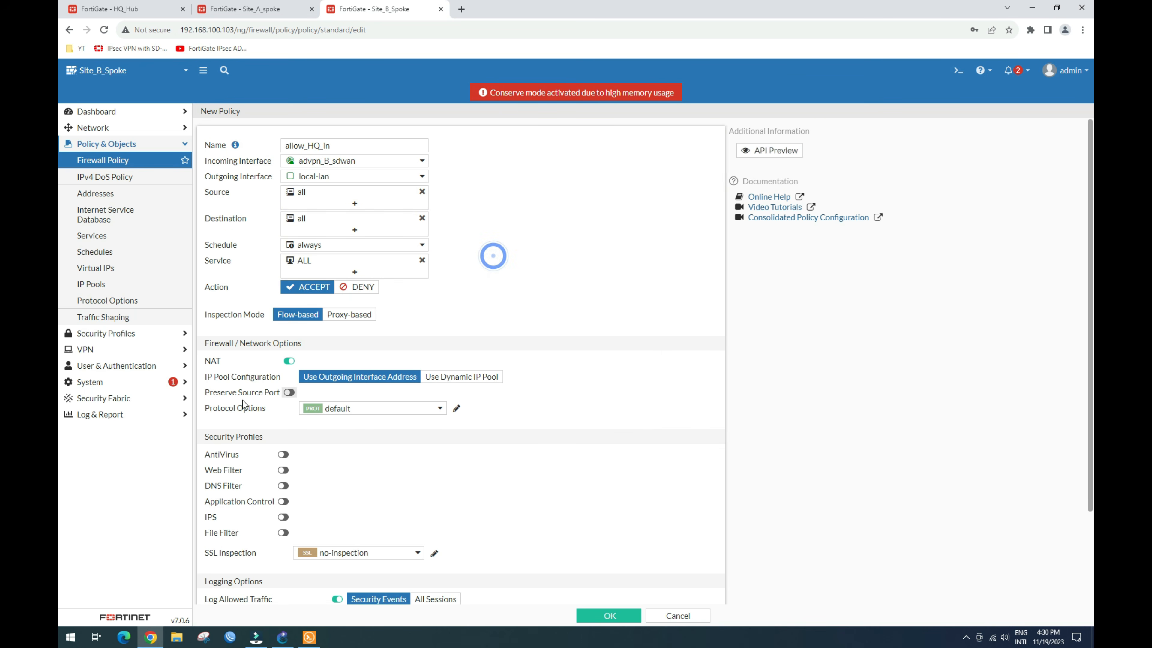
left_click(287, 362)
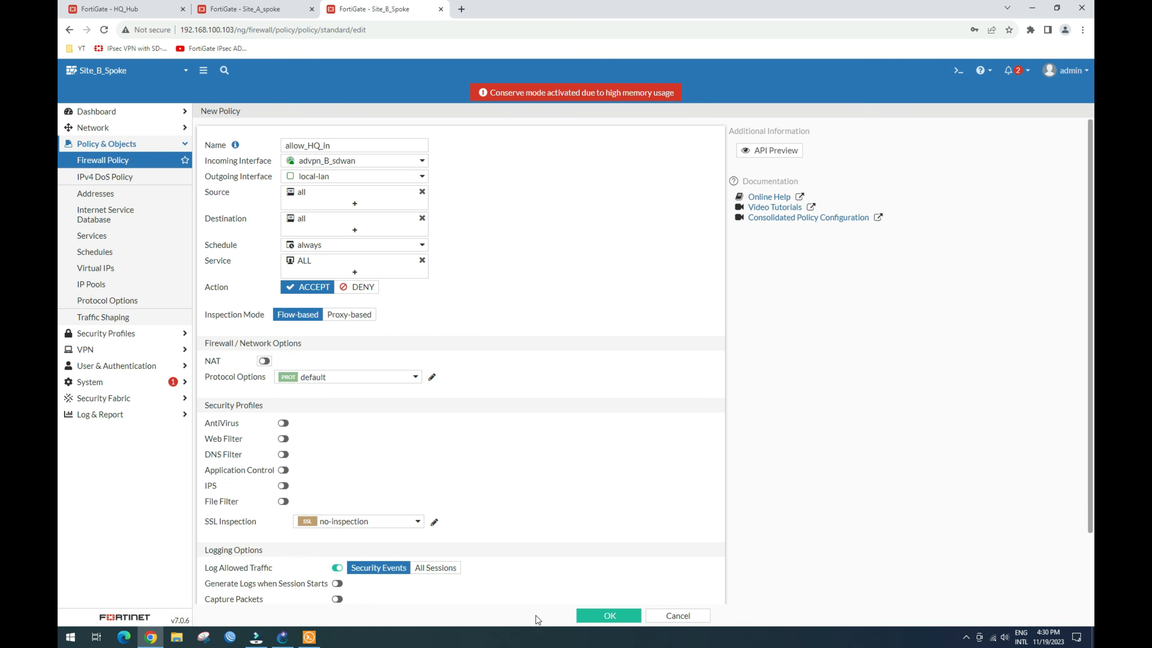
scroll(518, 599, "down", 2)
scroll(409, 363, "up", 2)
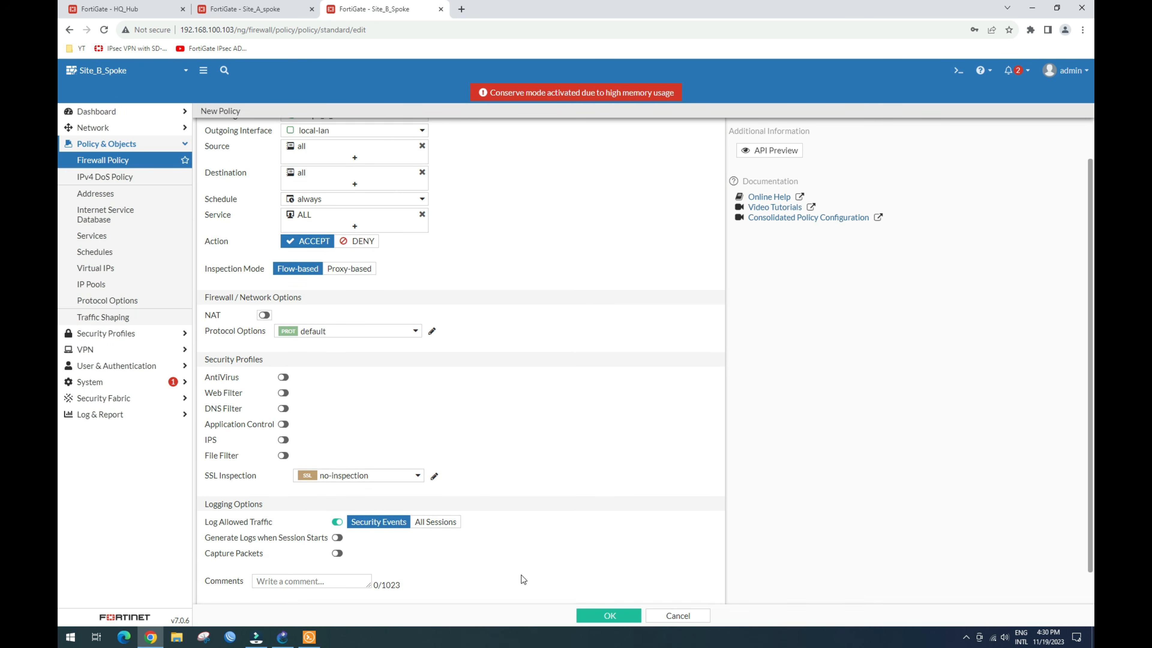
Step: Correct the policy name to allow_advpnHQ_in and save the policy
double_click(328, 145)
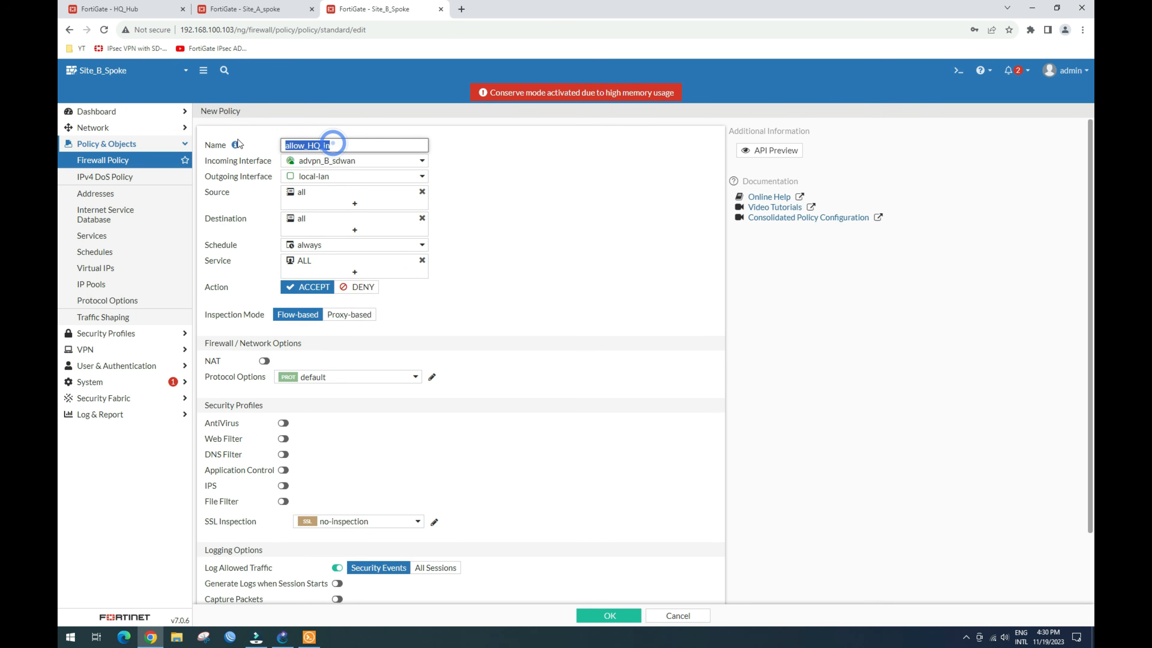
left_click(570, 237)
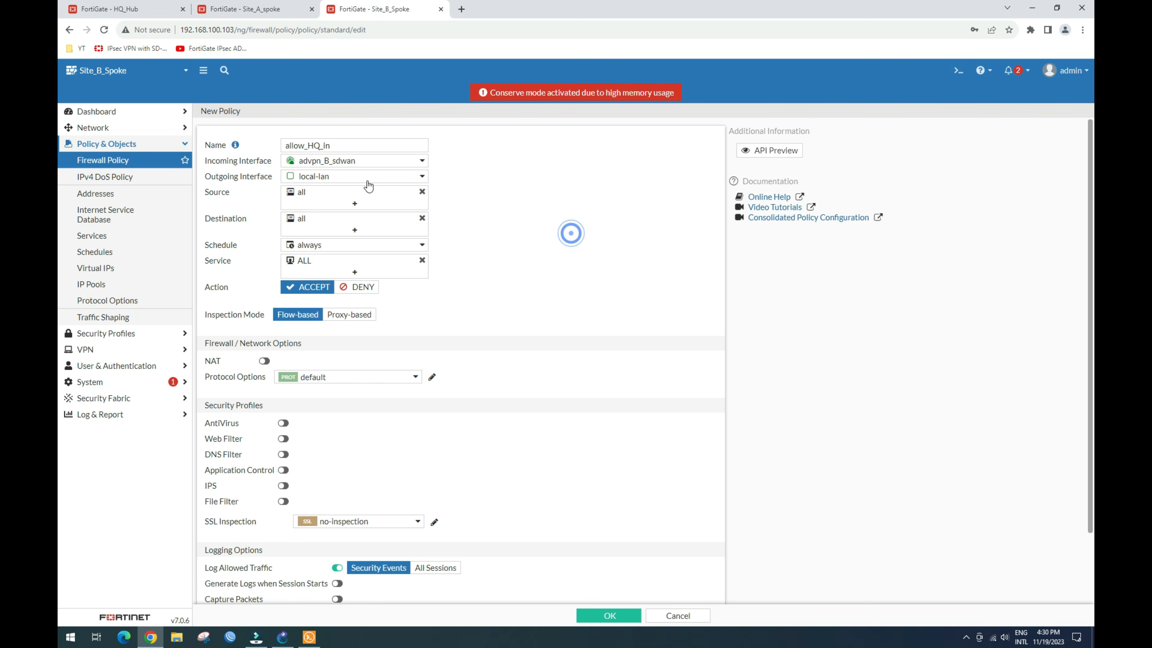
left_click(309, 145)
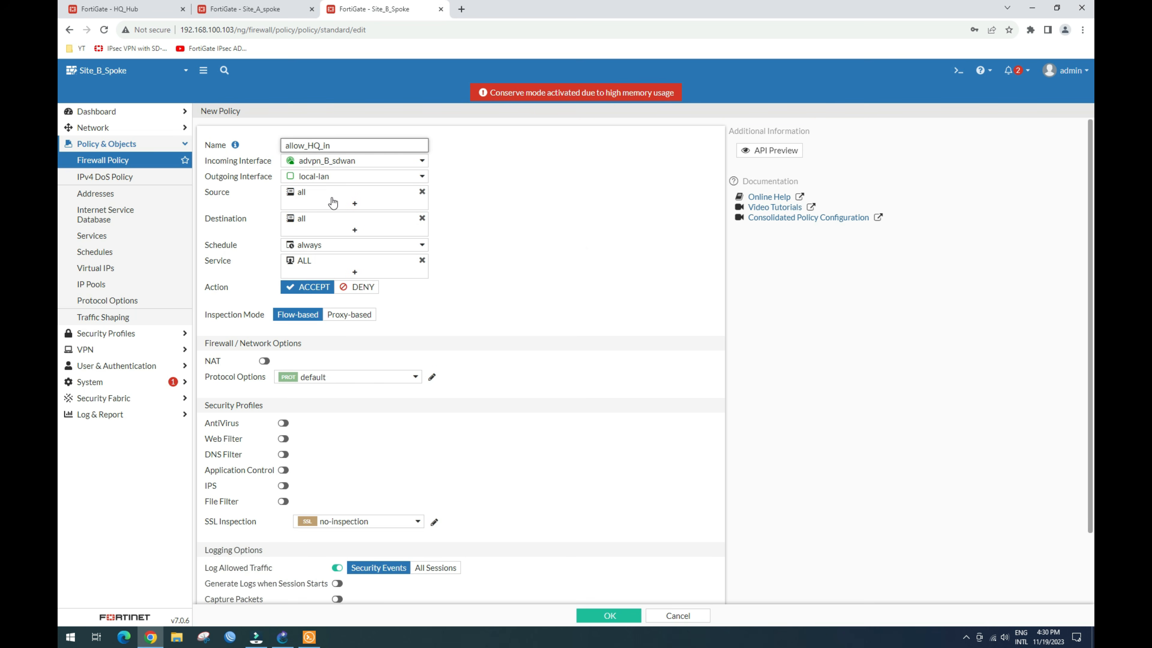
type("advpn")
double_click(359, 142)
key("ctrl+c")
mouse_move(238, 145)
left_click(551, 184)
left_click(607, 615)
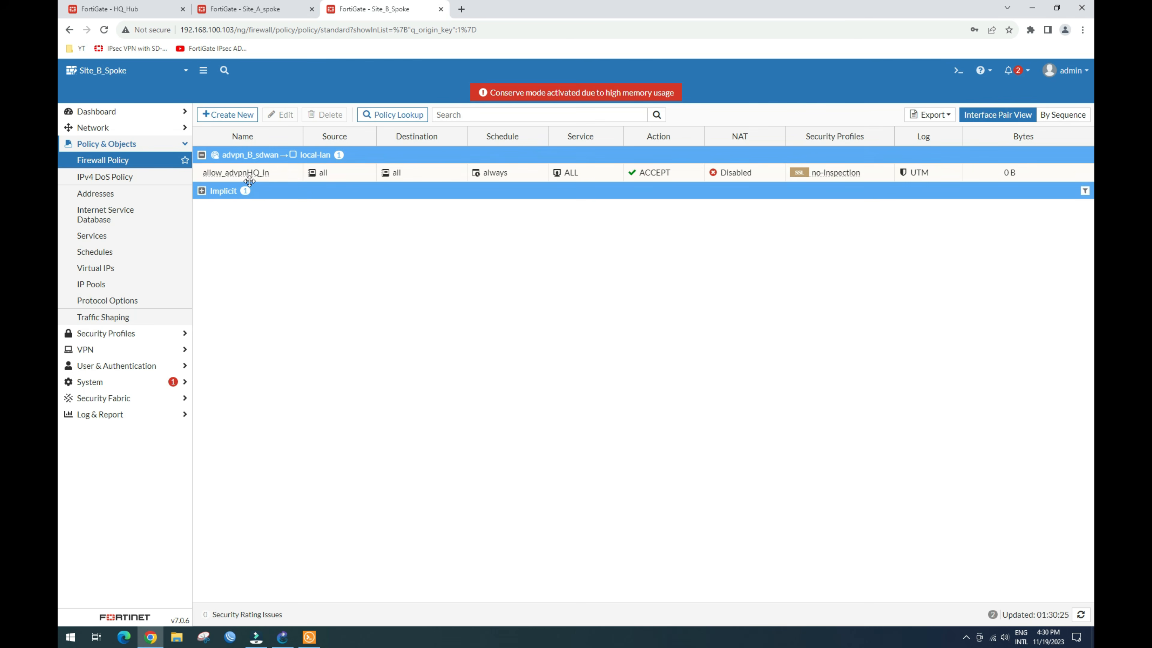
Step: Clone allow_advpnHQ_in in reverse and rename the copy to allow_advpnHQ_out
right_click(246, 174)
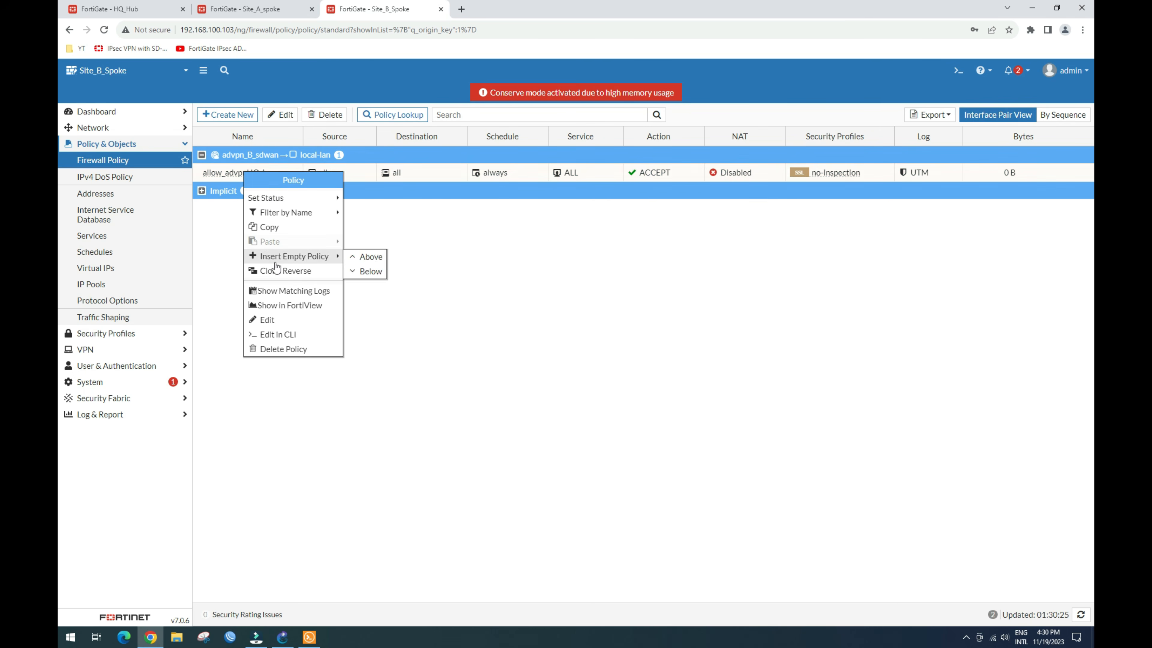
left_click(284, 271)
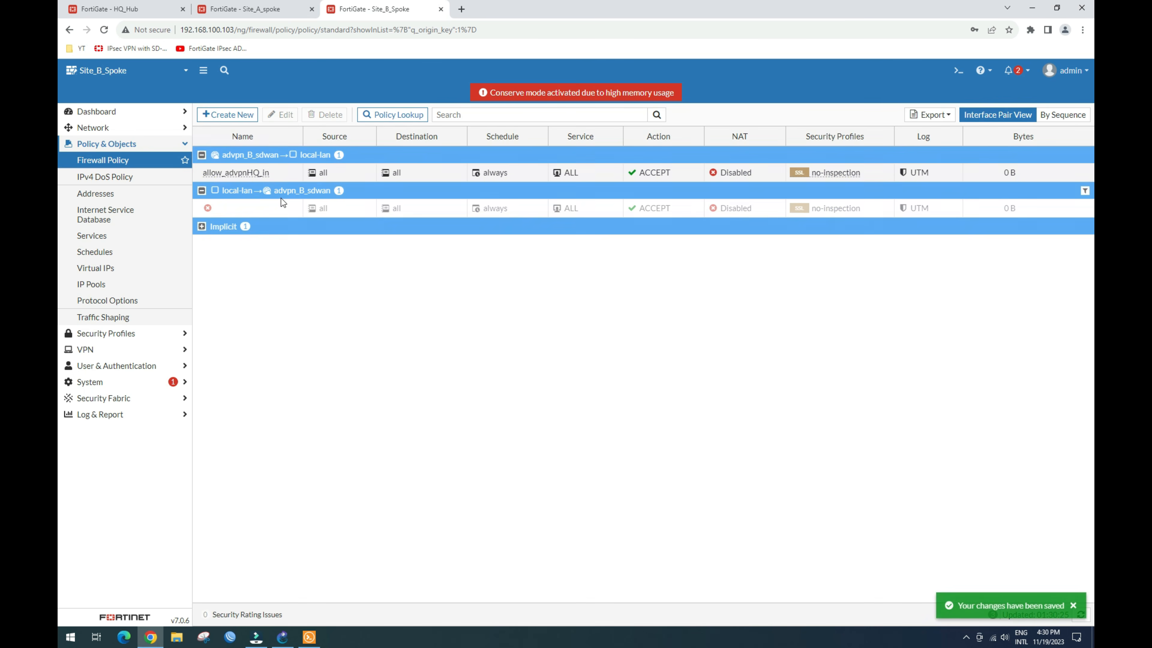
left_click(278, 115)
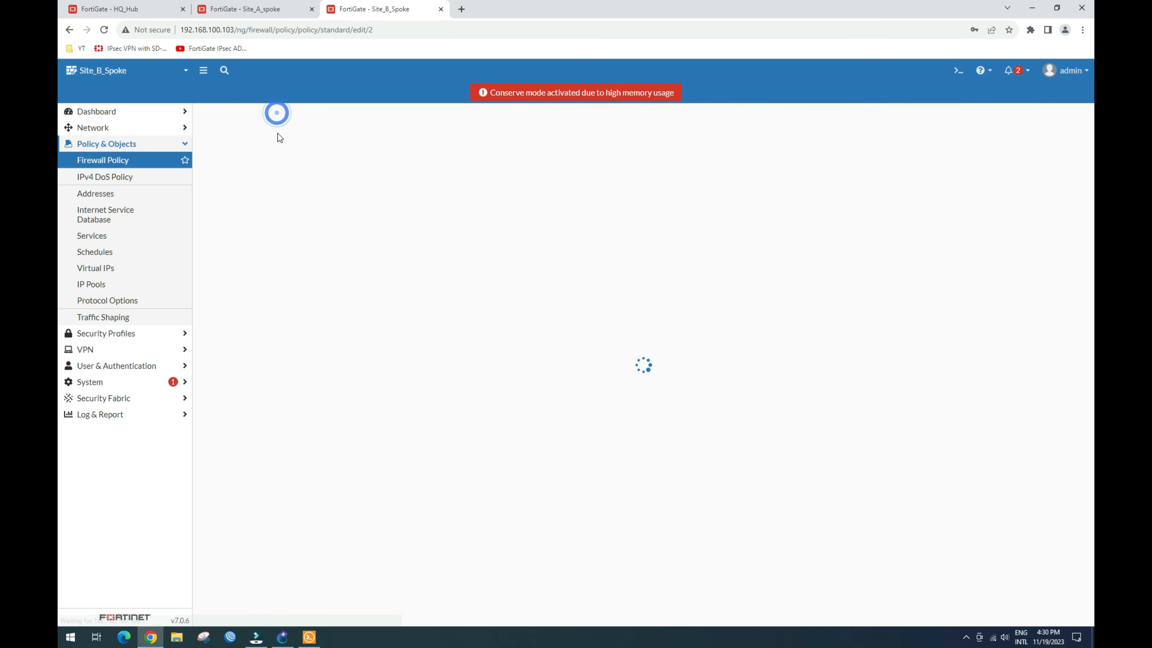
left_click(297, 143)
key("ctrl+v")
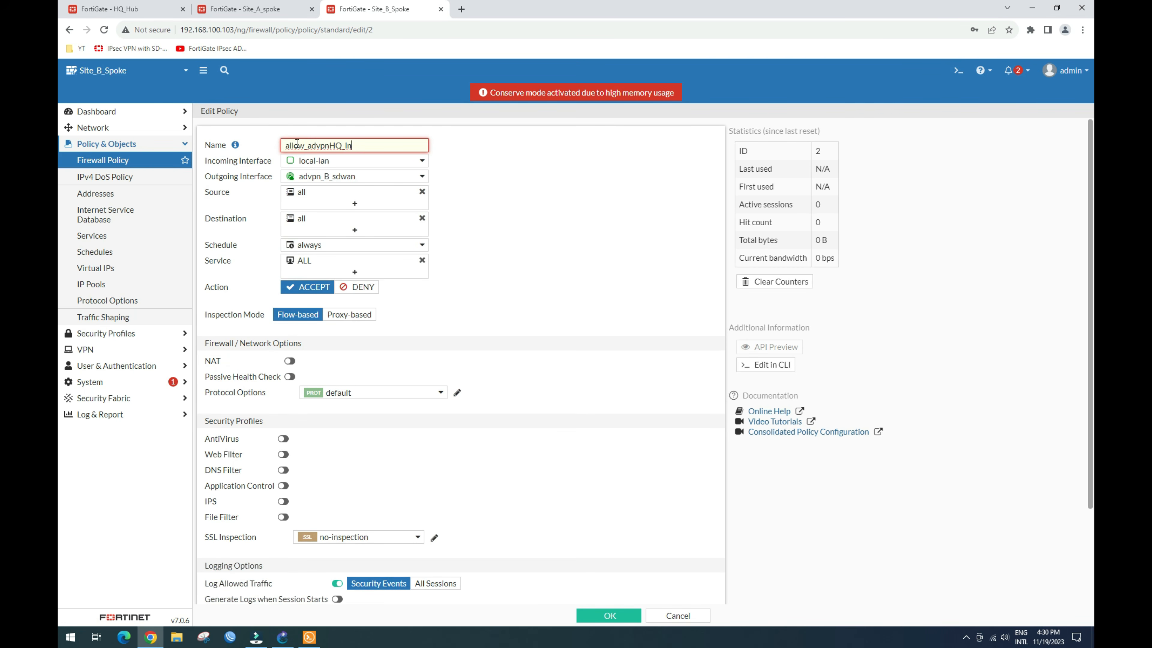
key("BackSpace")
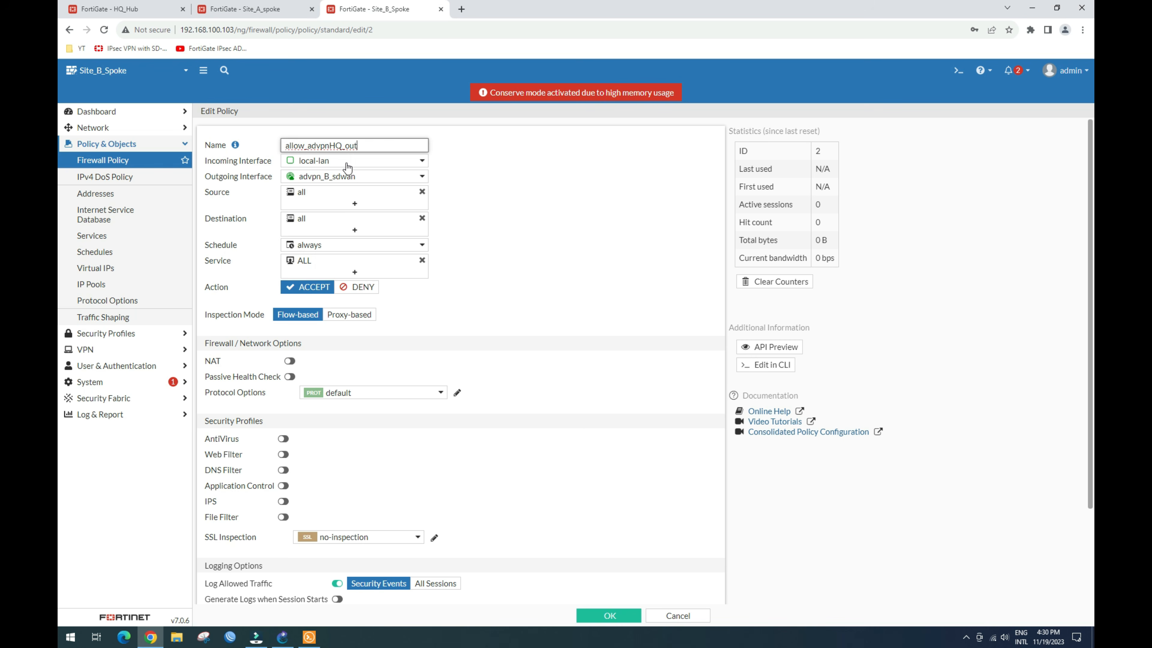
Step: Delete the copied comment and save allow_advpnHQ_out
scroll(404, 426, "down", 3)
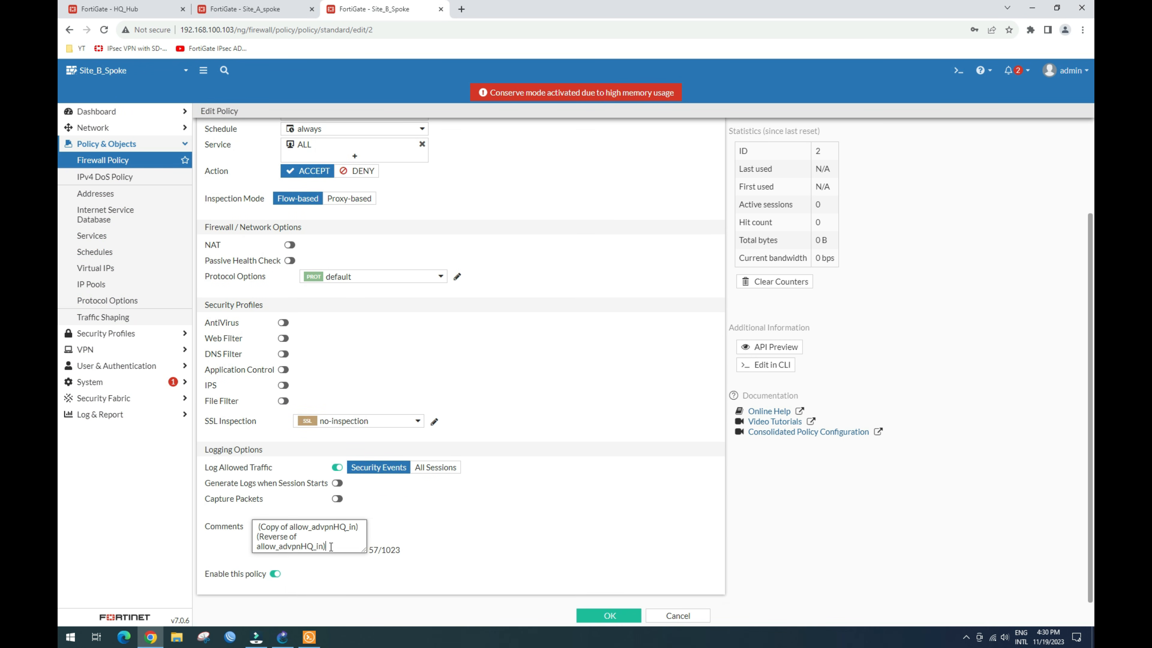
left_click_drag(257, 526, 327, 547)
key("BackSpace")
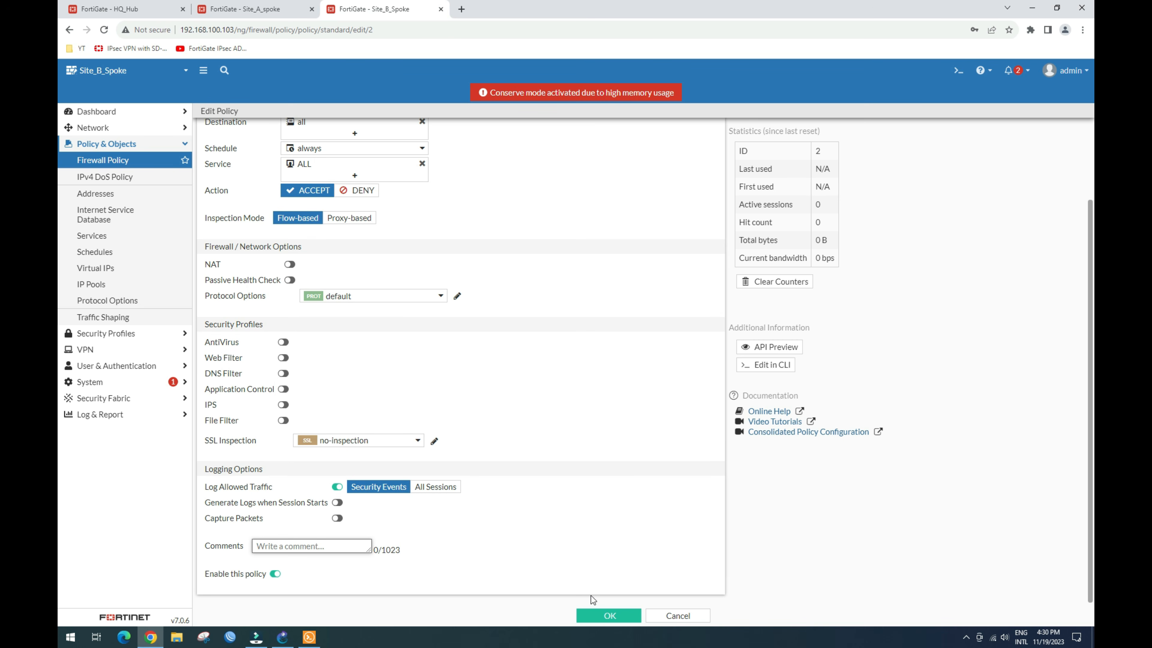
left_click(608, 616)
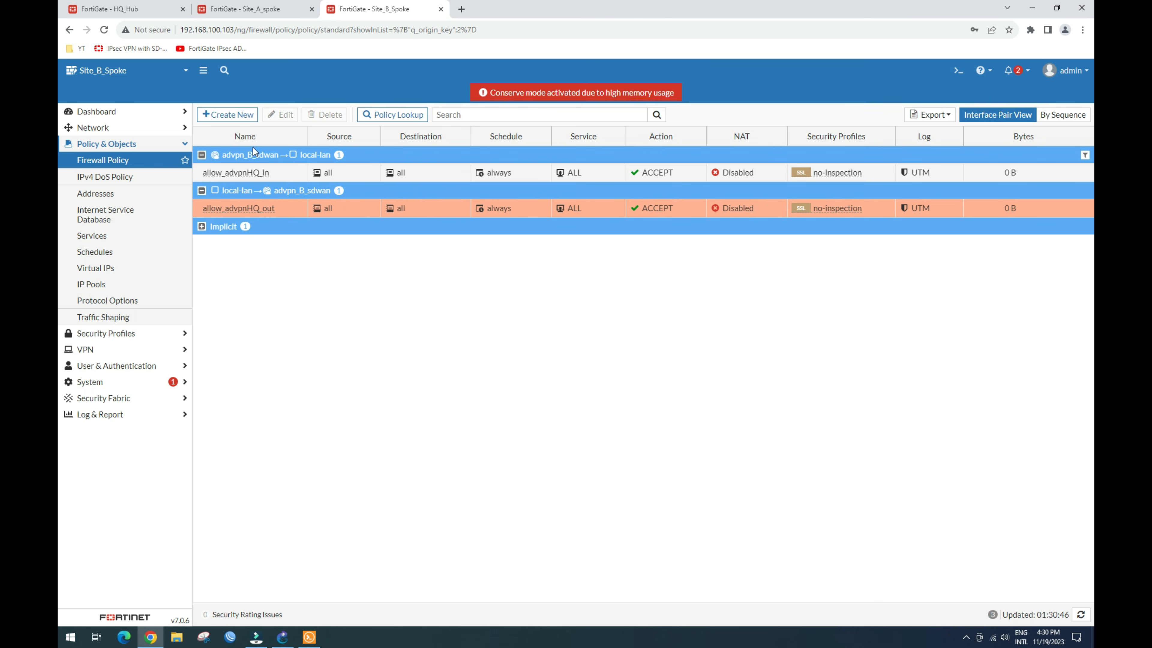
left_click(255, 8)
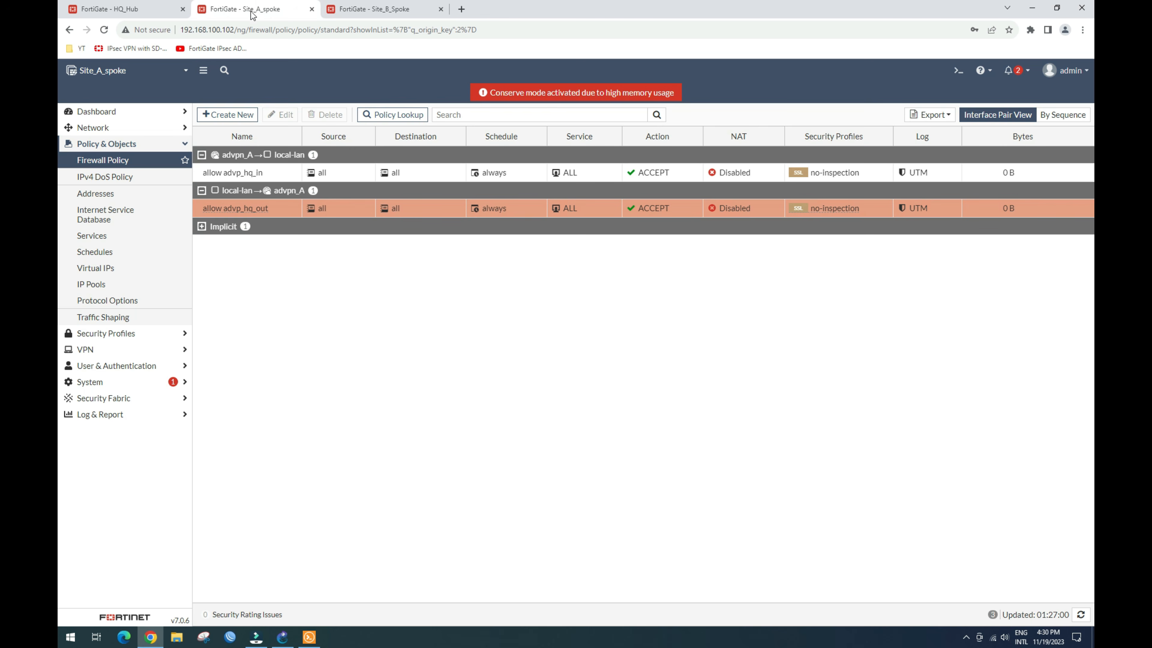
Step: On HQ_Hub, rename policy allow advp_sitA_in to allow advp_site_in and save
left_click(132, 11)
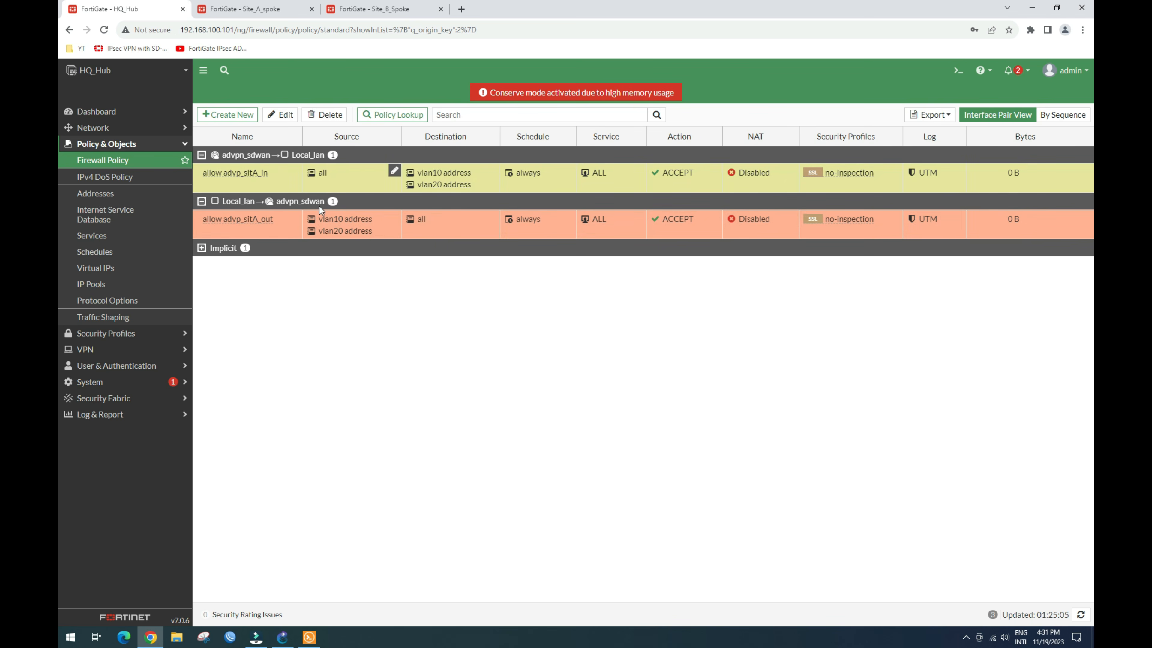
mouse_move(325, 231)
left_click(278, 115)
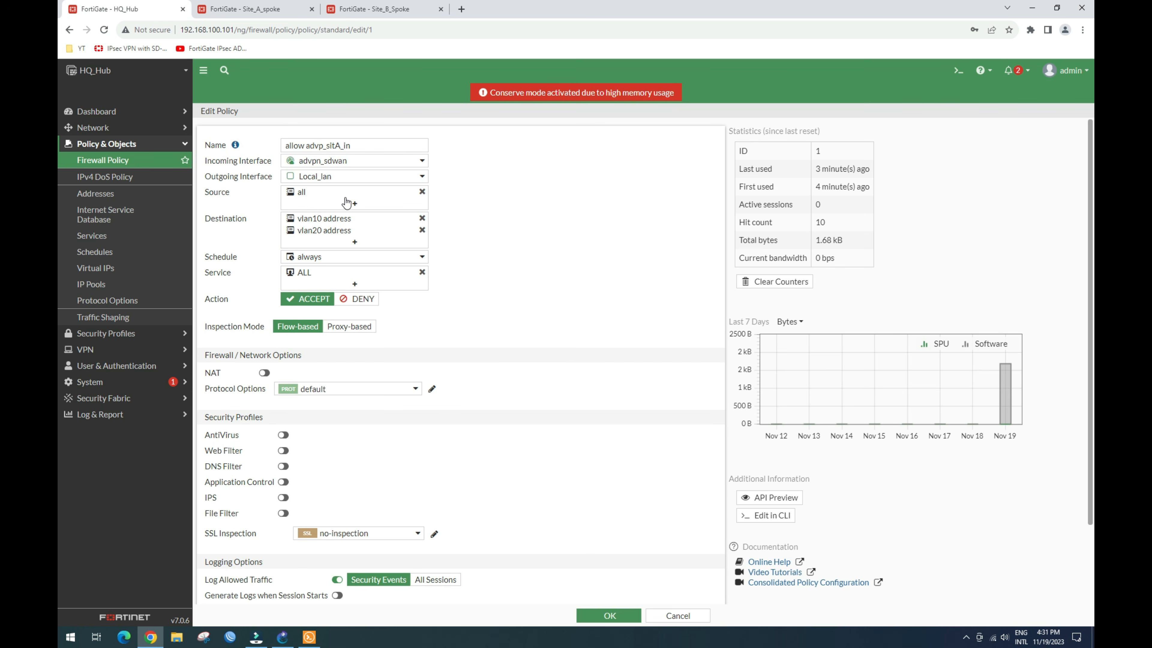
mouse_move(323, 200)
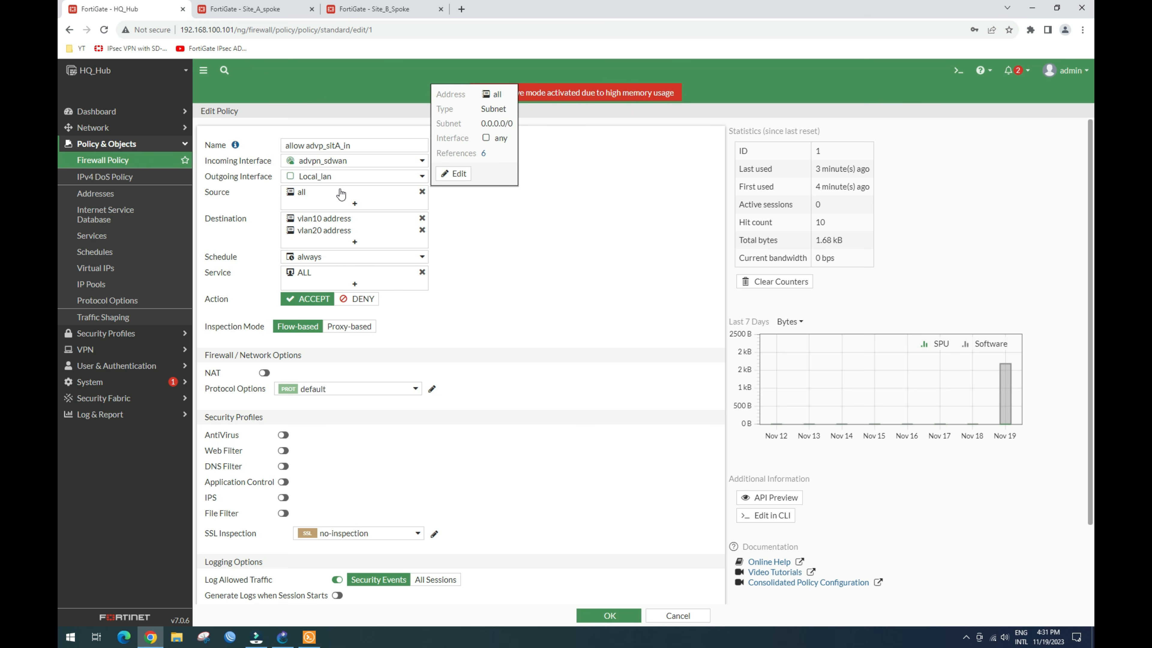
left_click(341, 146)
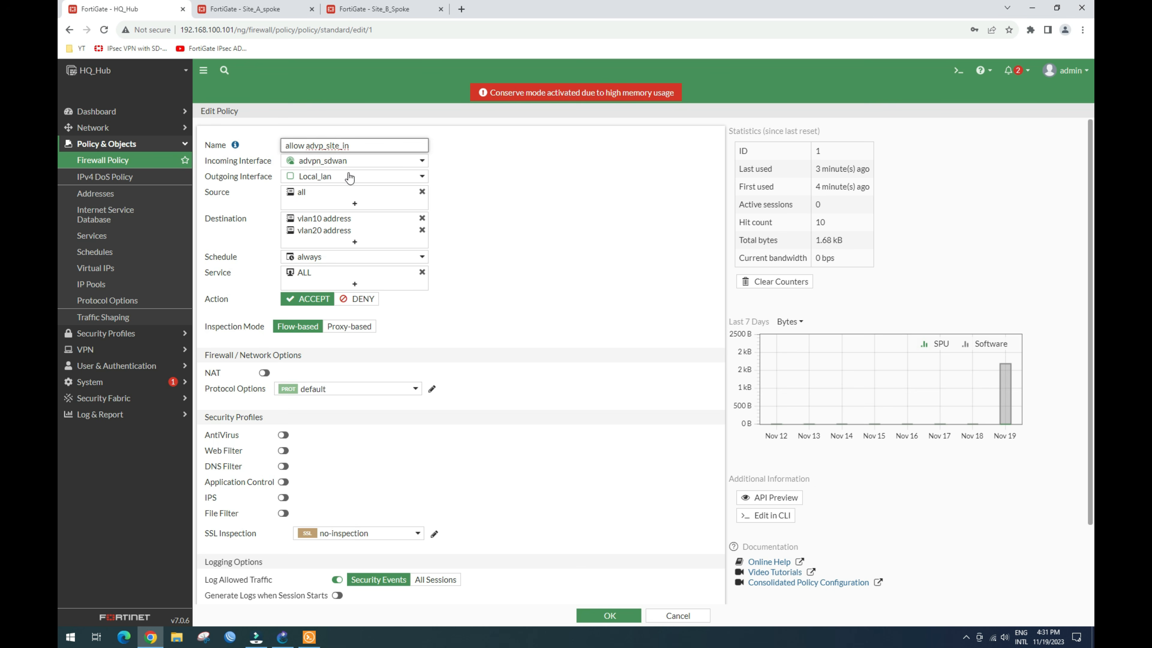
mouse_move(357, 181)
left_click(600, 613)
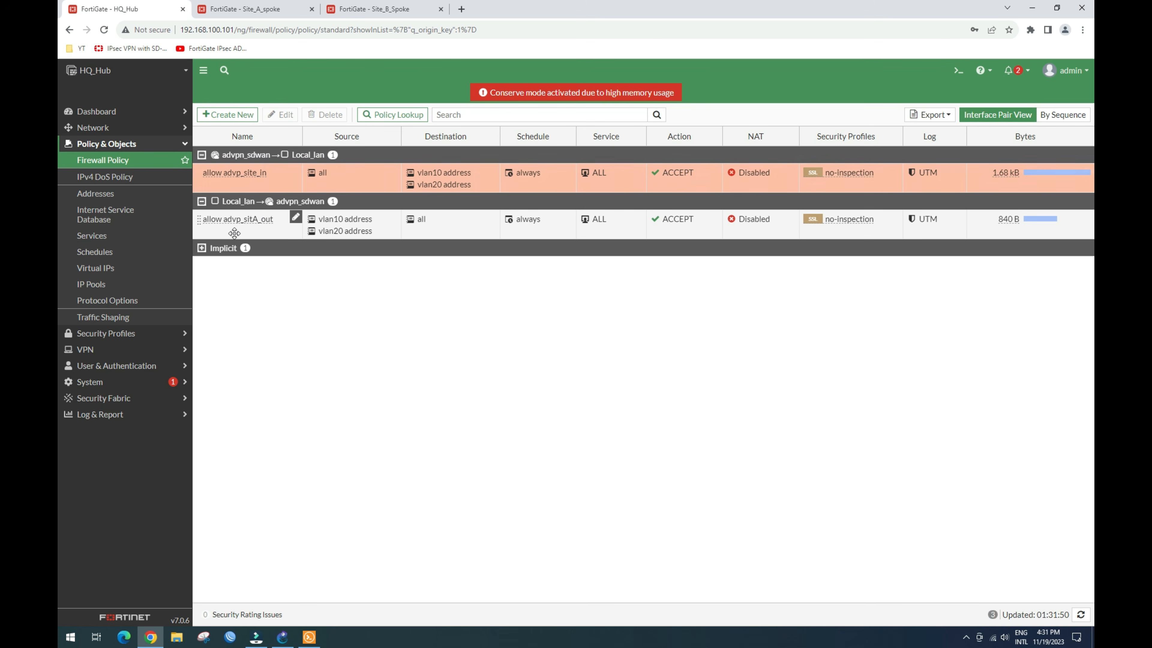
Step: Rename HQ_Hub's outbound policy from allow advp_sitA_out to allow advp_site_out and save it
left_click(255, 226)
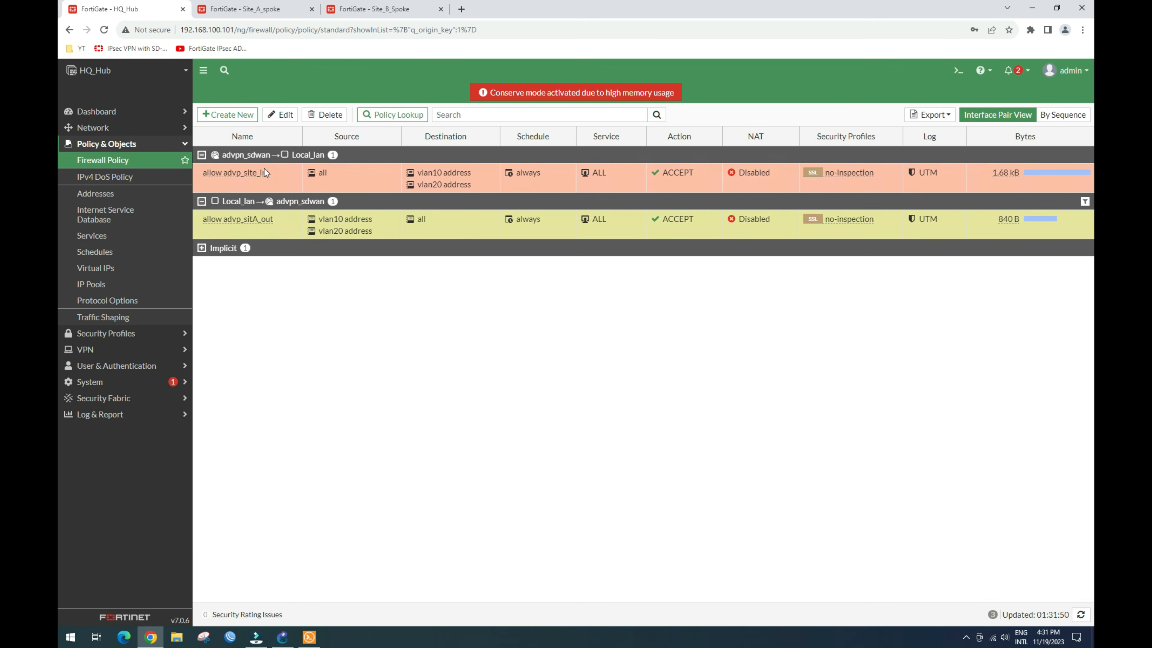
left_click(281, 114)
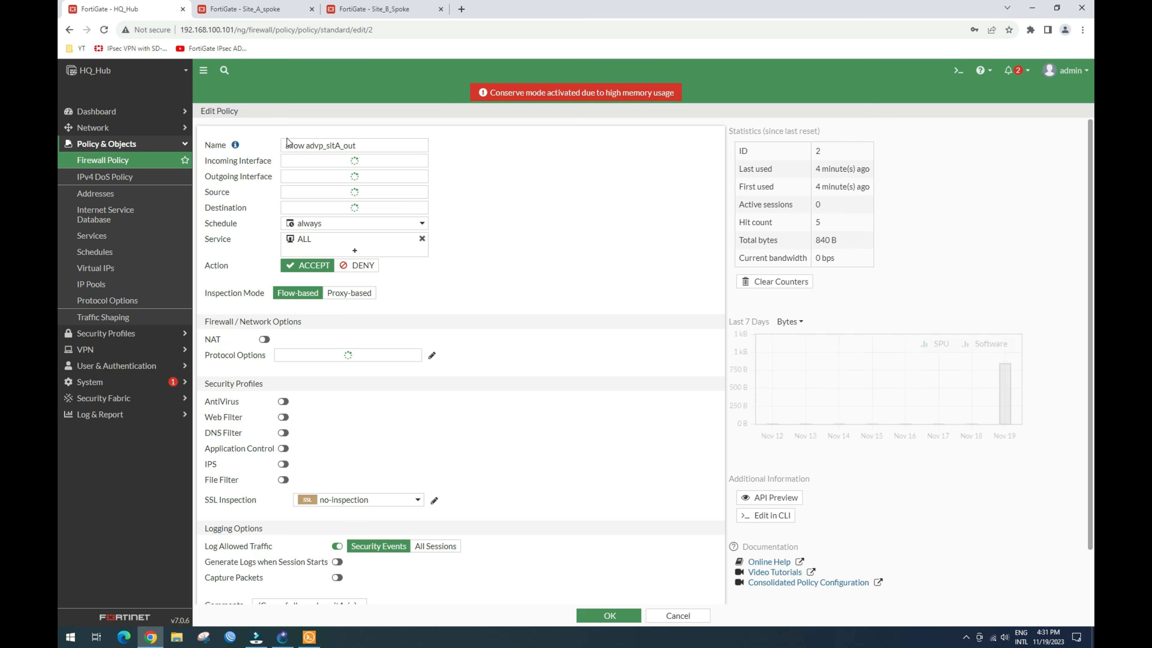
left_click(339, 145)
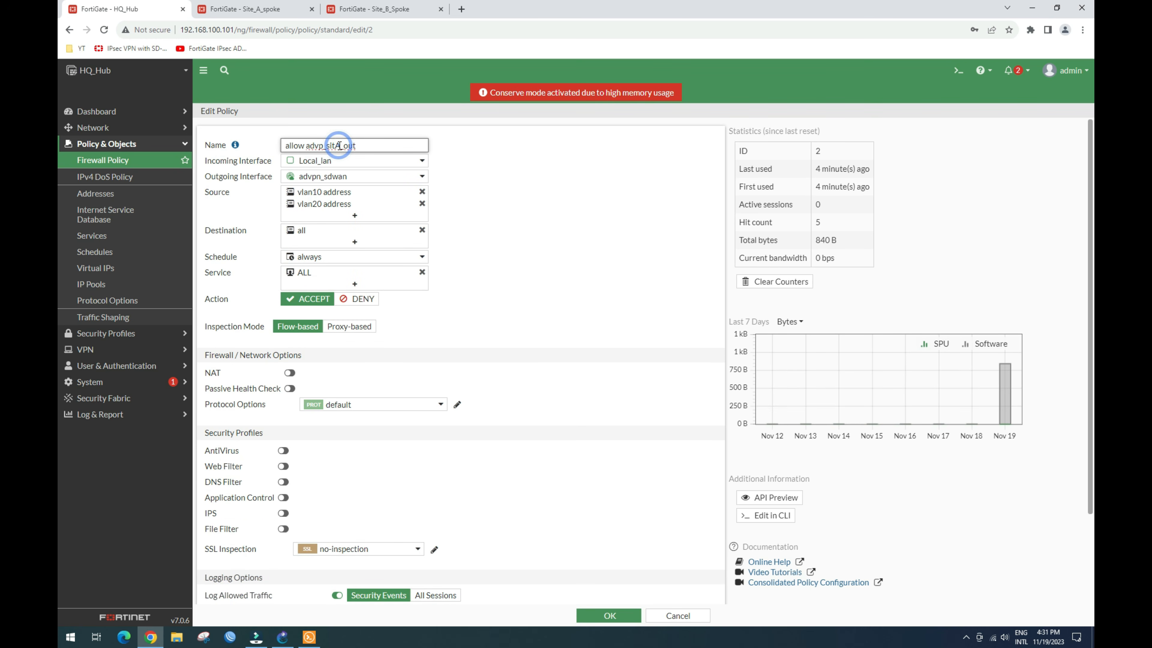
key("BackSpace")
type("e")
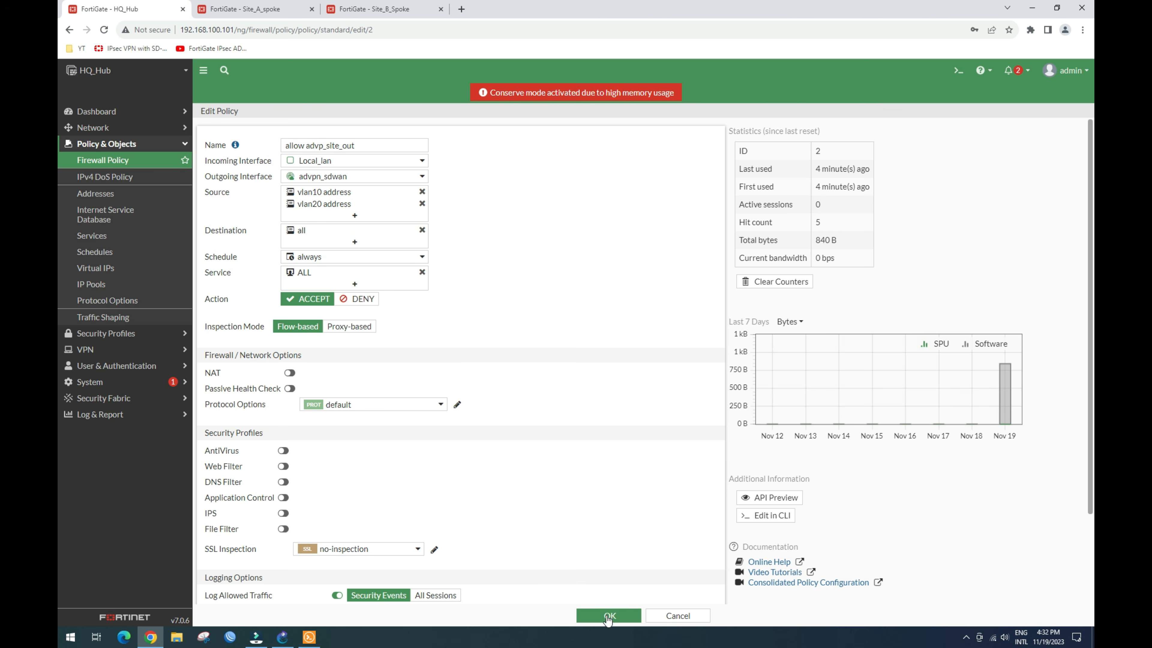
left_click(608, 616)
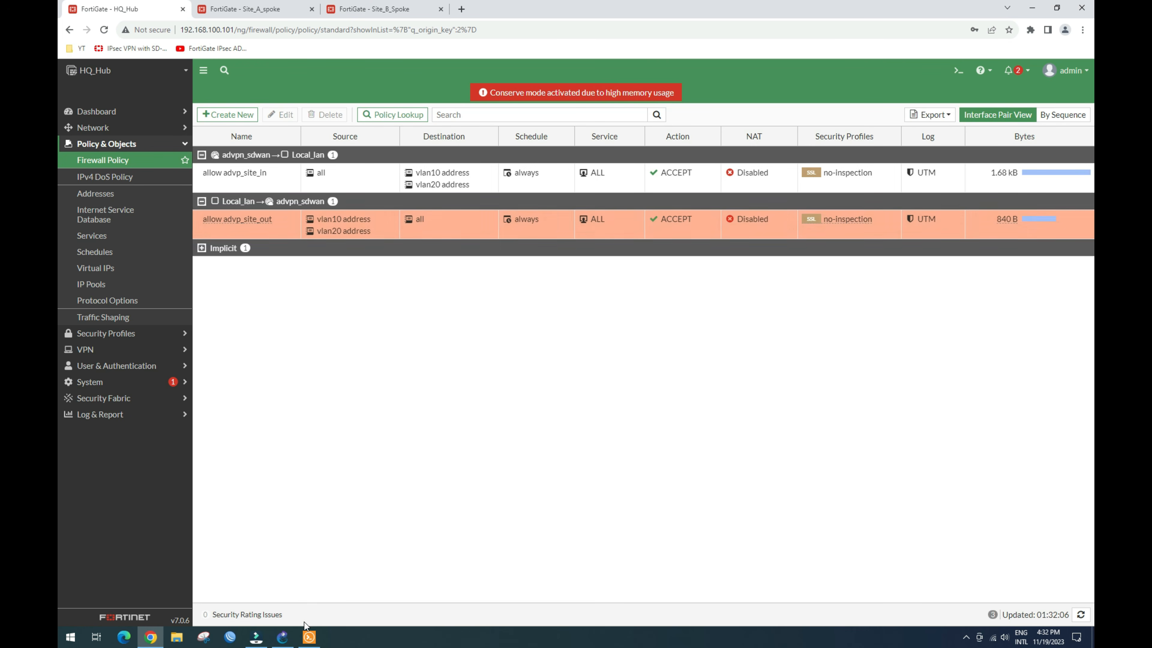
left_click(282, 637)
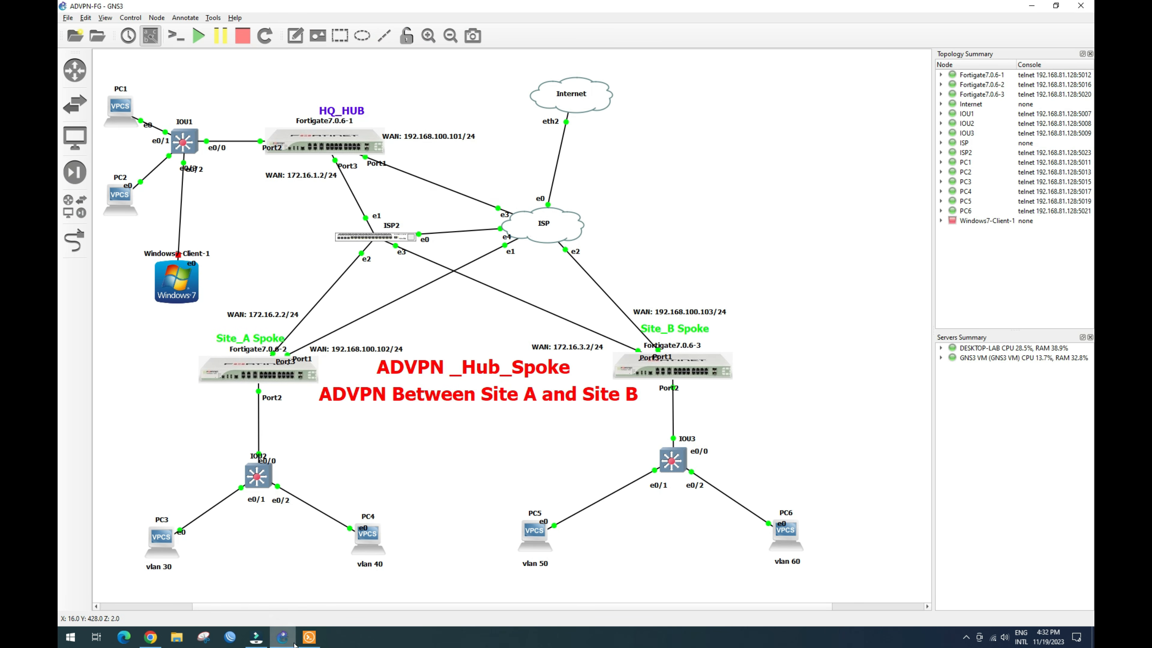
Step: Get PC5 a DHCP address (192.168.50.2/24) with ip dhcp in its console
double_click(534, 532)
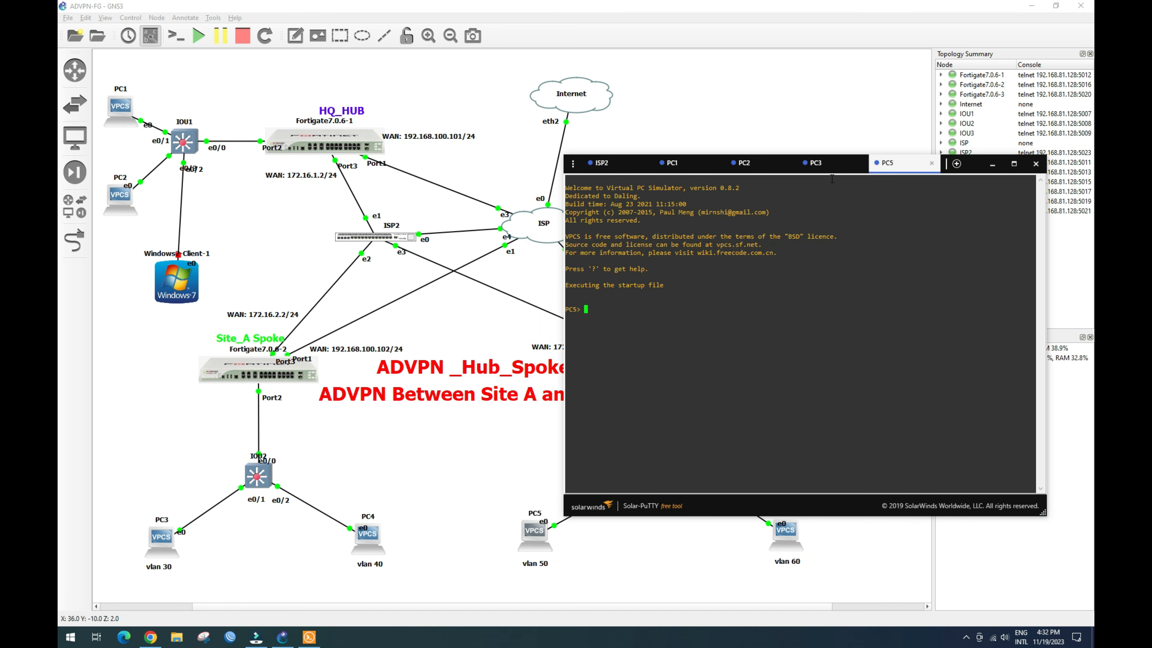
left_click_drag(908, 132, 937, 38)
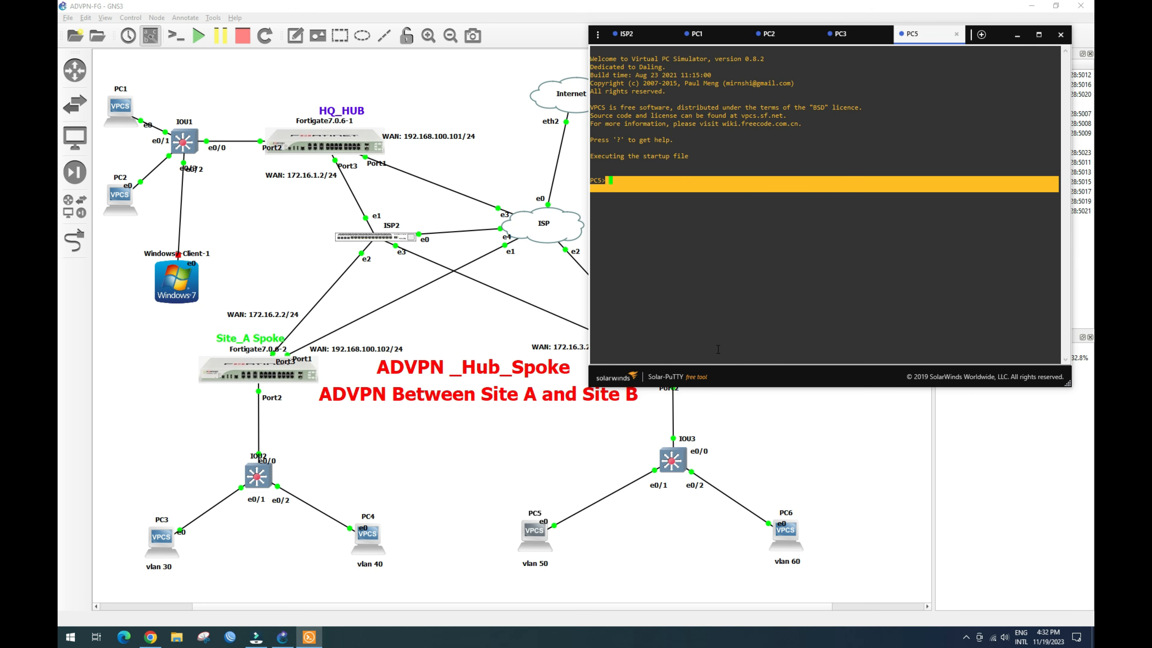
type("ip")
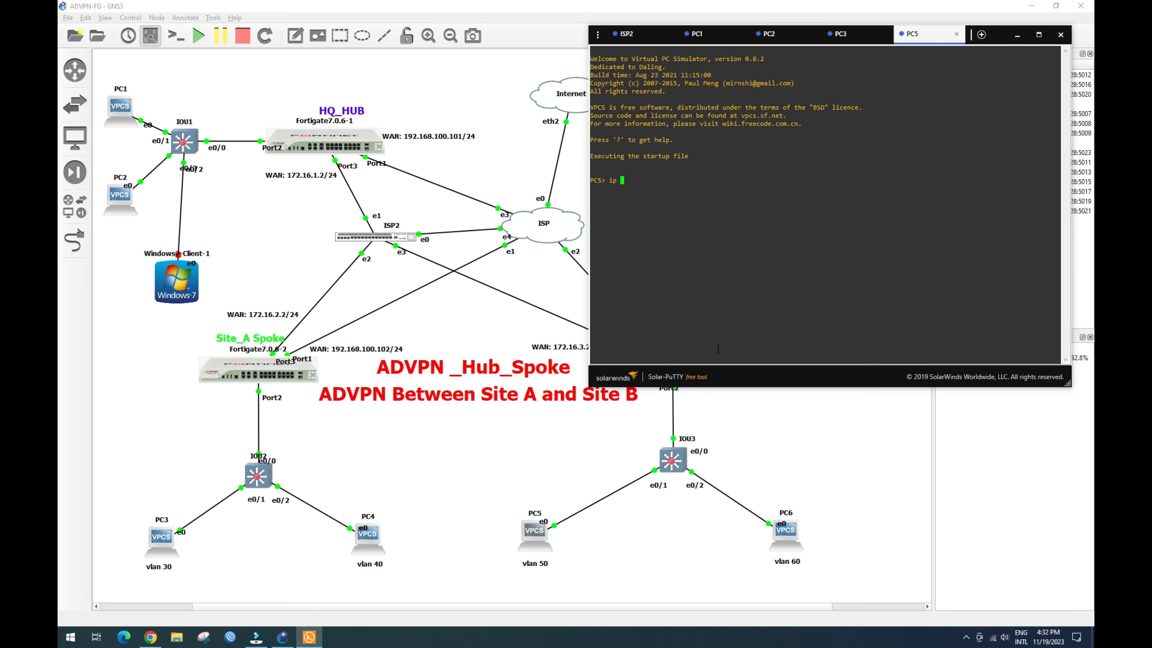
type(" dhcp")
key("Return")
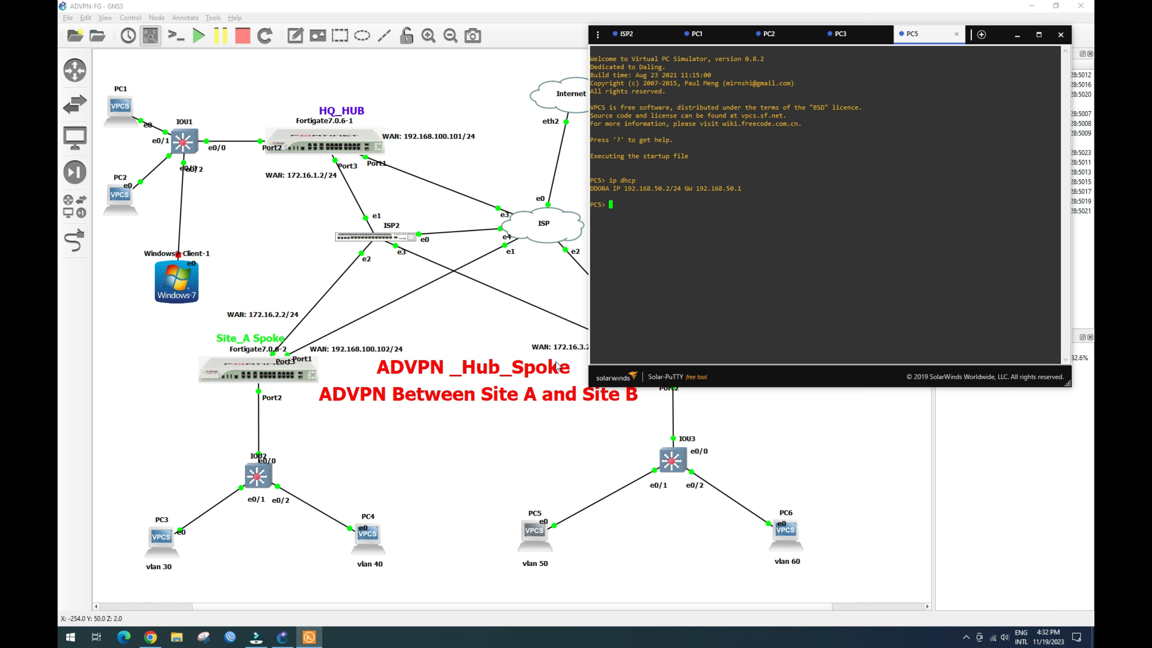
Step: Ping HQ hosts 192.168.10.2 and 192.168.20.2 from PC5, getting replies from both
left_click(645, 209)
type("ng 192.168.10.2")
key("Return")
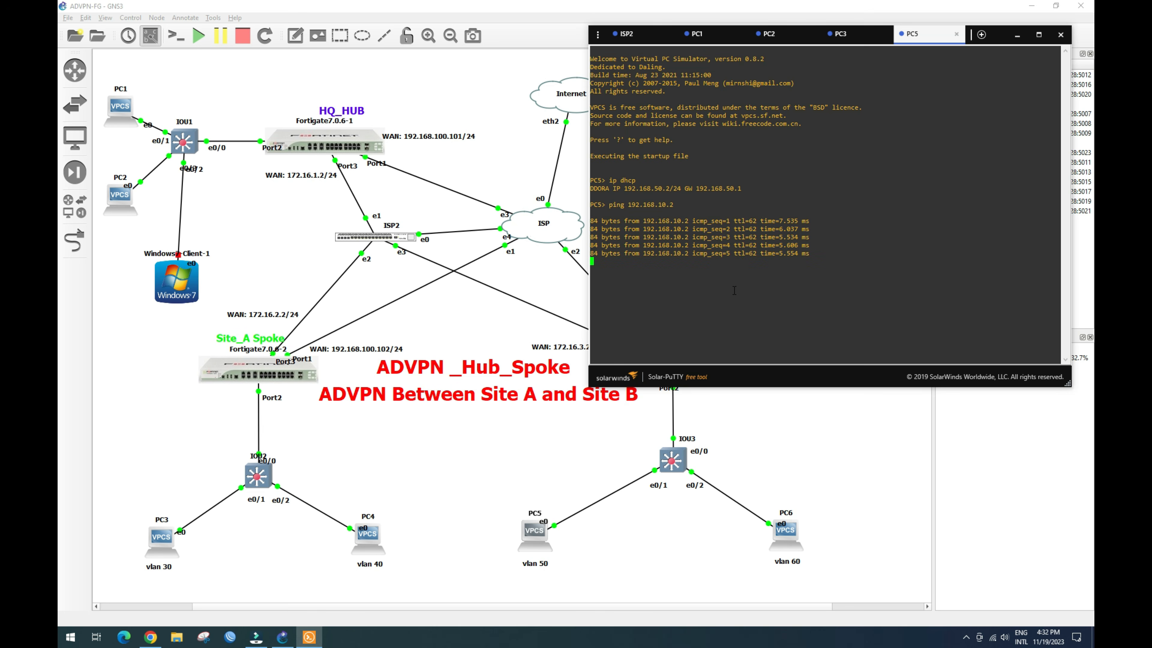
key("Up")
key("BackSpace")
type("2")
key("Return")
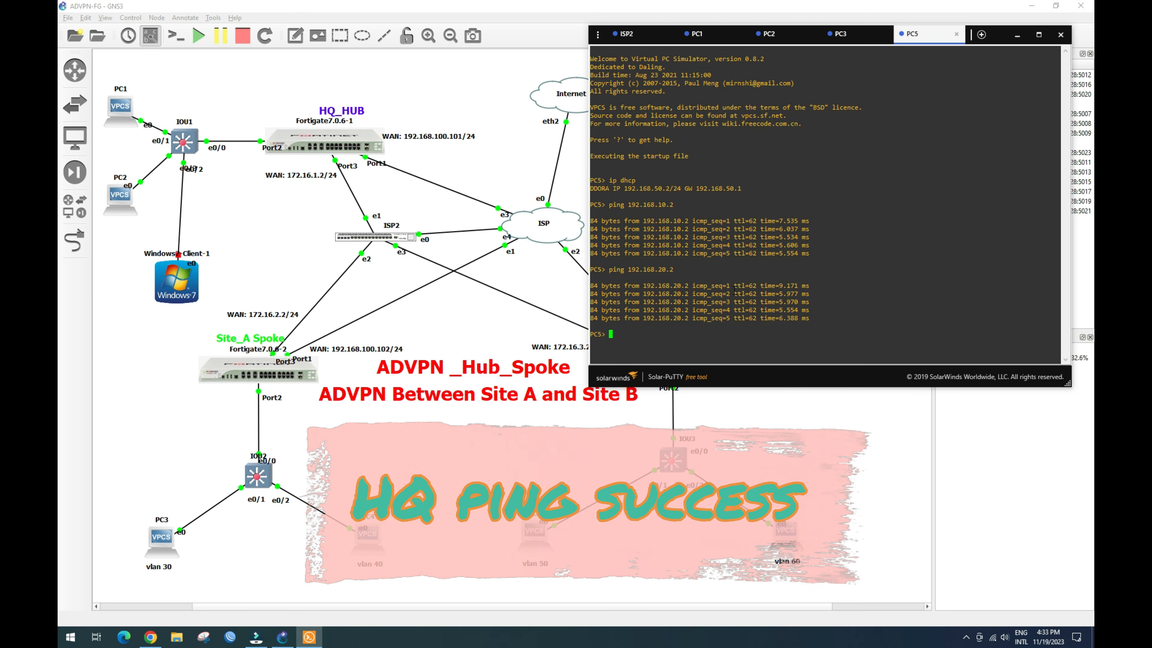
Step: Try pinging 192.168.30.2 from PC5, which times out
key("Up")
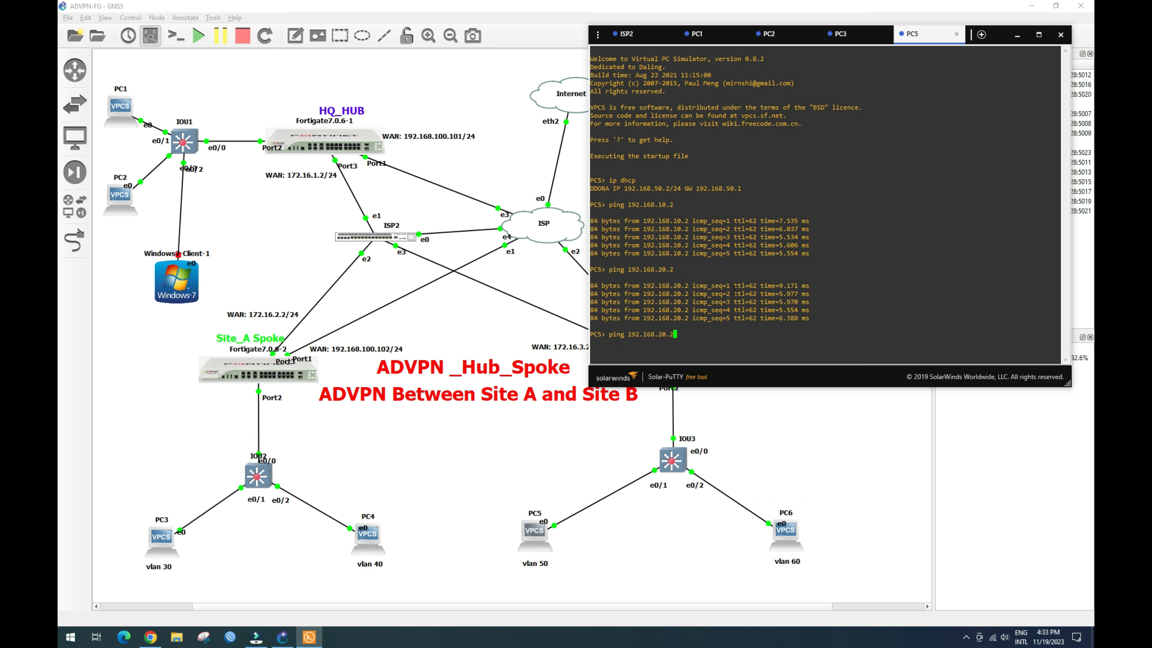
key("BackSpace")
type("3")
key("Return")
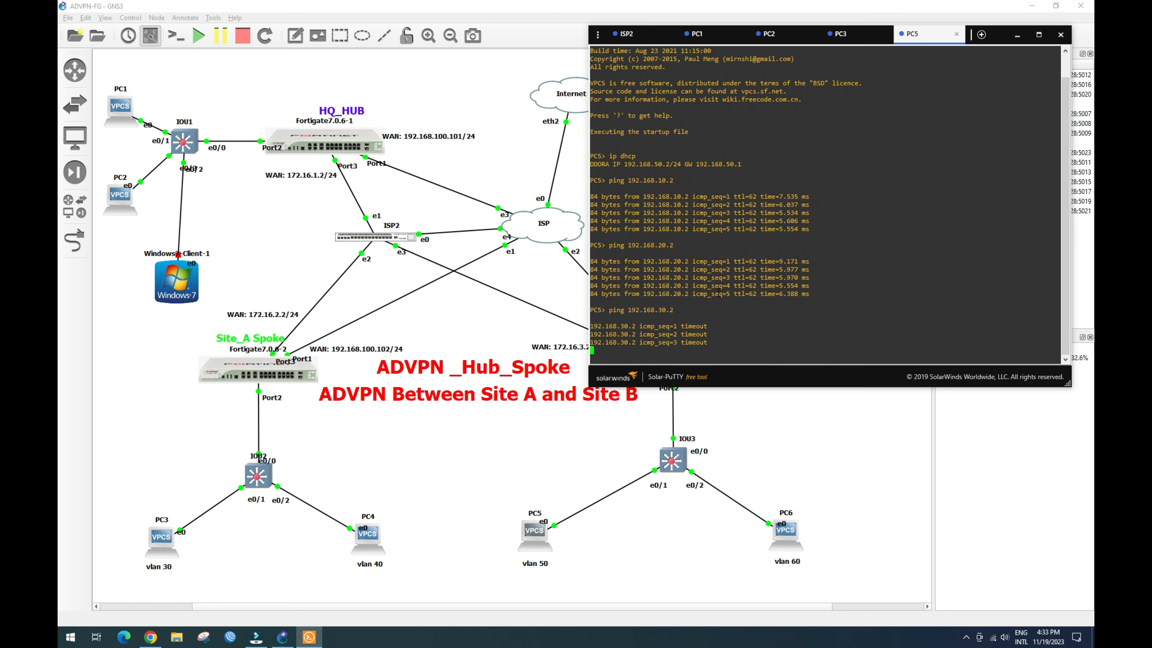
left_click(791, 541)
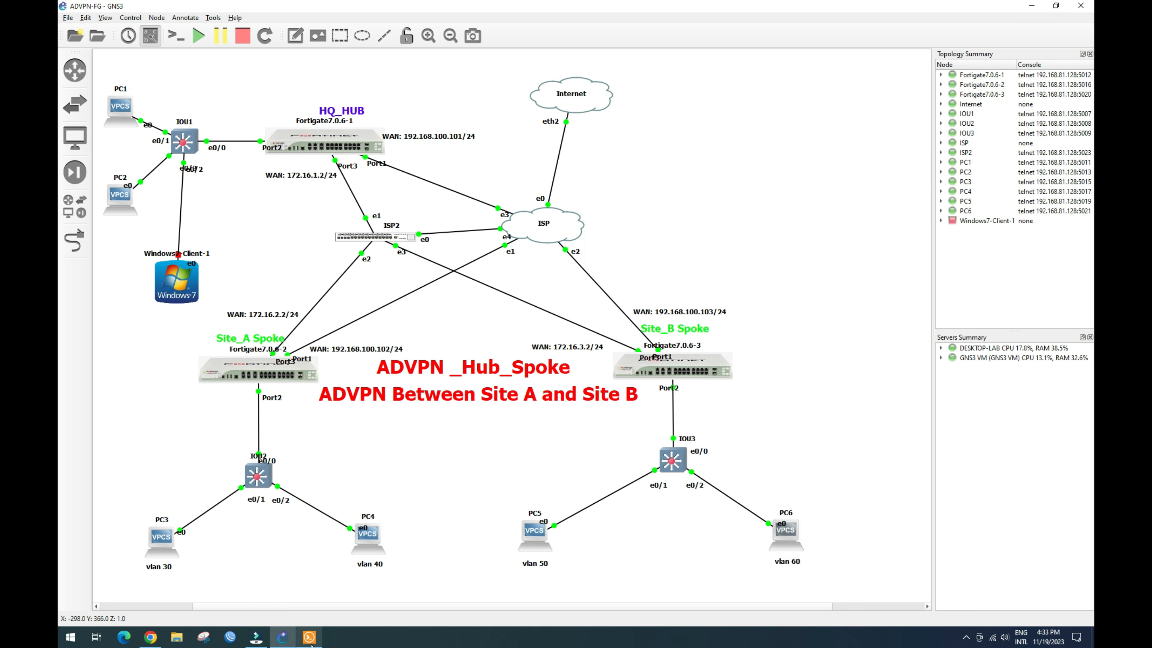
Step: Get PC6 a DHCP address (192.168.60.2/24) with ip dhcp in its console
left_click(309, 638)
left_click(649, 182)
type("ip dhcp")
key("Return")
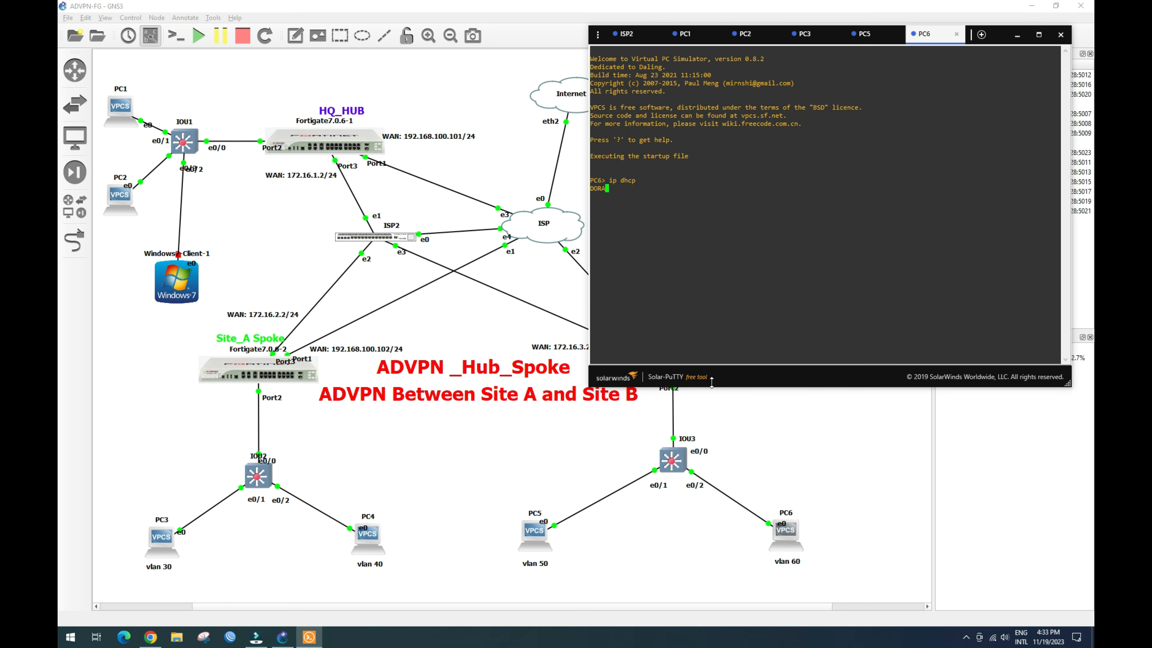
Step: Ping 192.168.10.2 and 192.168.20.2 from PC6, receiving replies from both
type("ping 192.168.10.2")
key("Return")
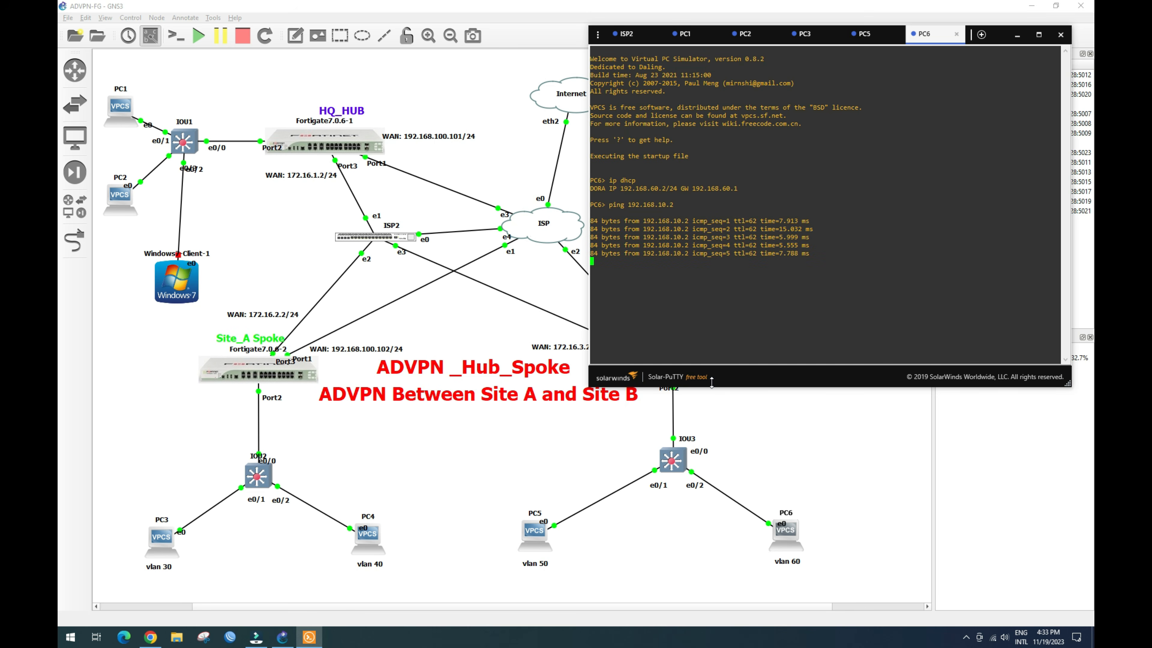
key("Up")
key("BackSpace")
type("2")
key("Return")
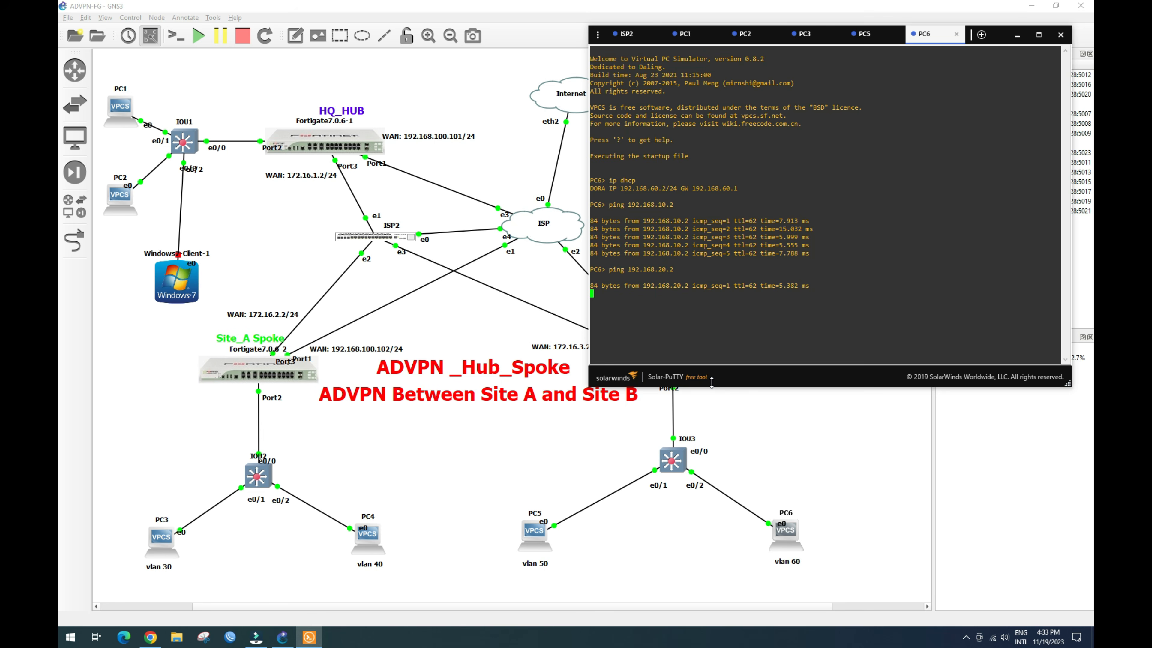
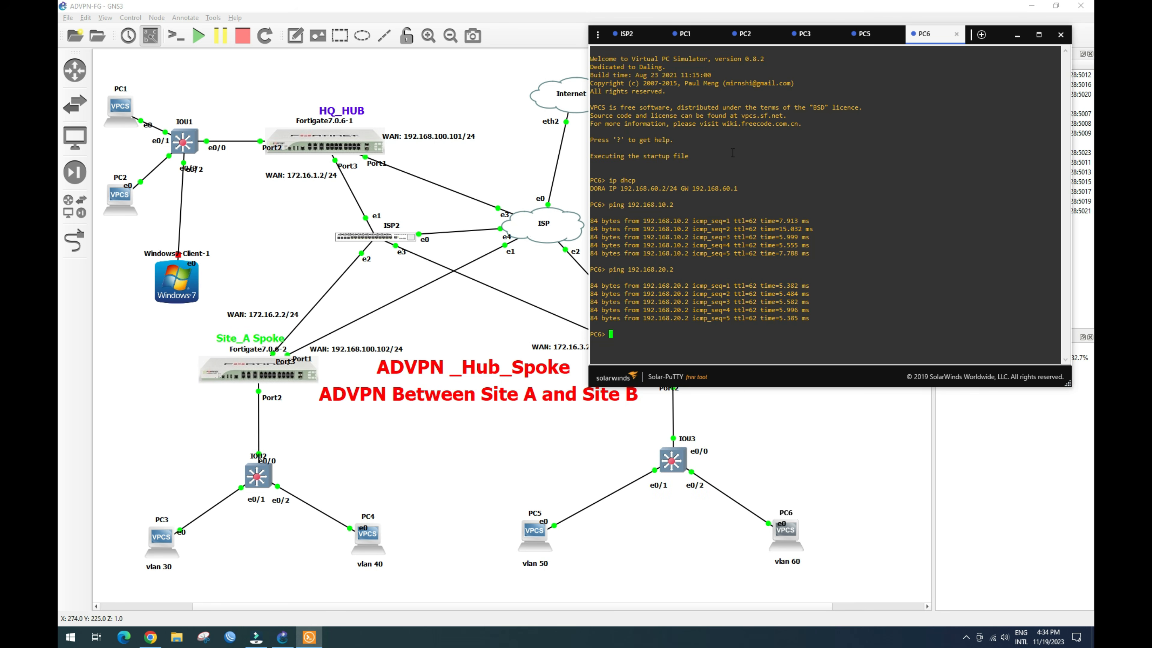
Step: Get PC4 a DHCP address with ip dhcp in its console
left_click(373, 545)
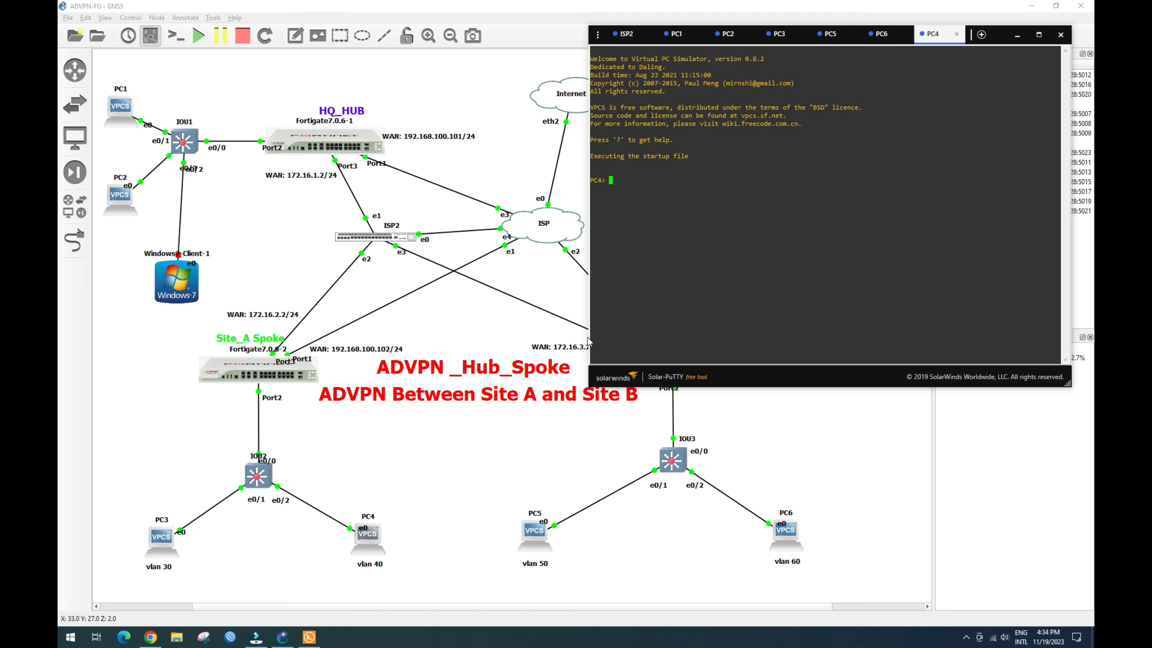
type("ip dhcp")
key("Return")
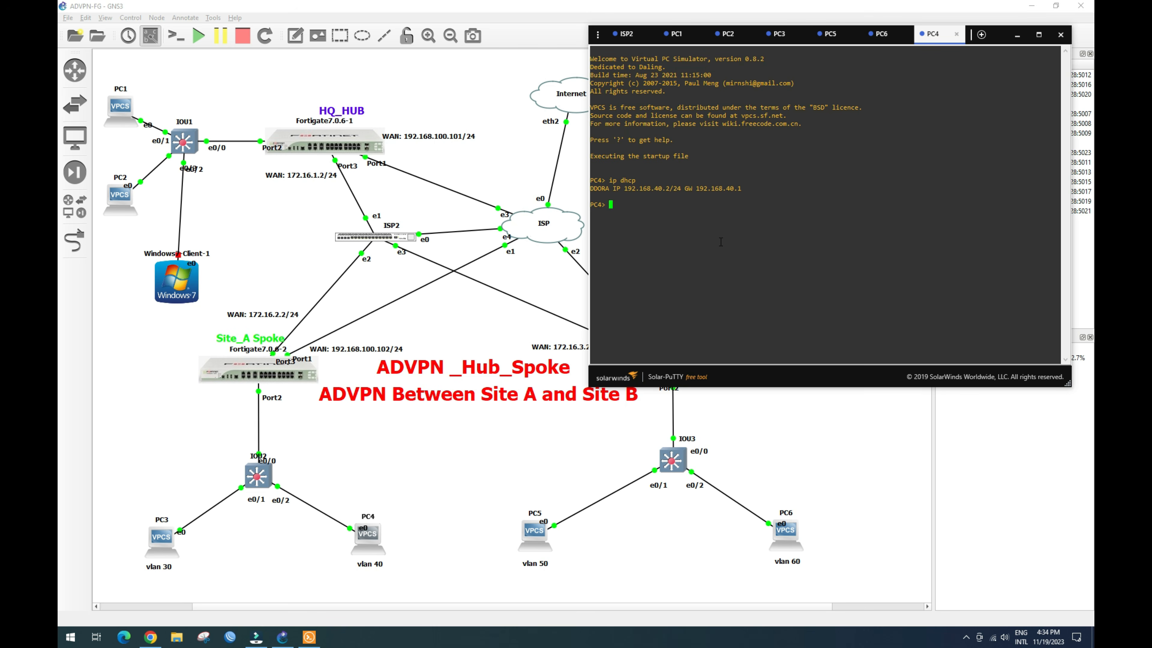
Step: Ping 192.168.10.2 from PC4 successfully, then return to the HQ_Hub firewall policy page
type("ing 192.168.10.2")
key("Return")
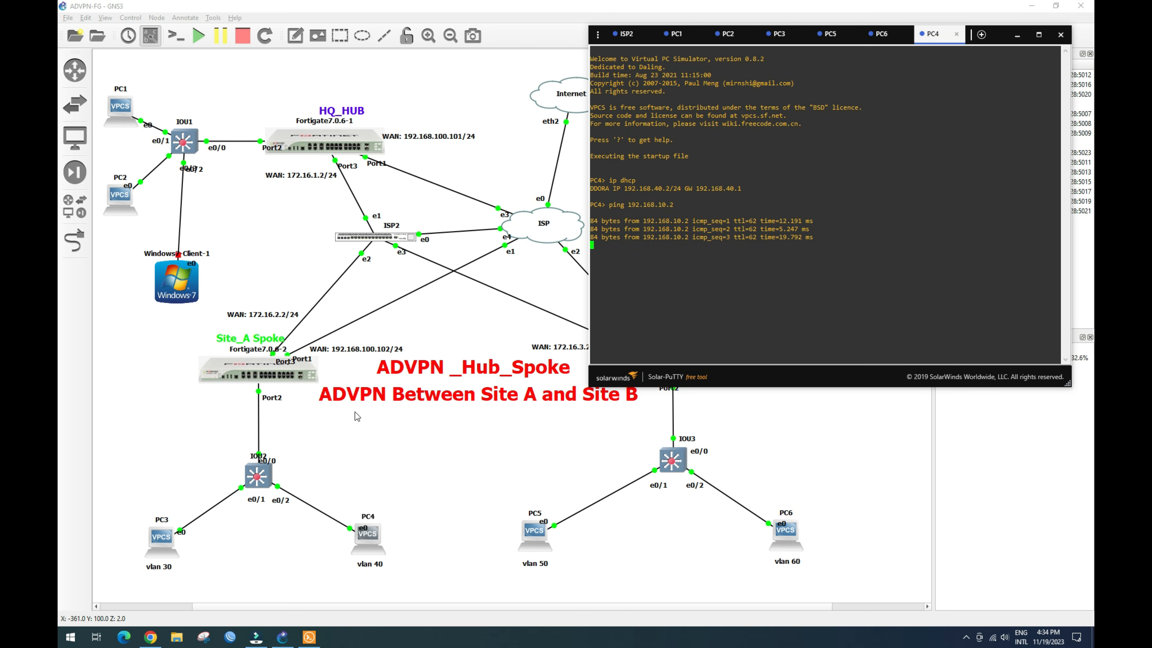
left_click(151, 637)
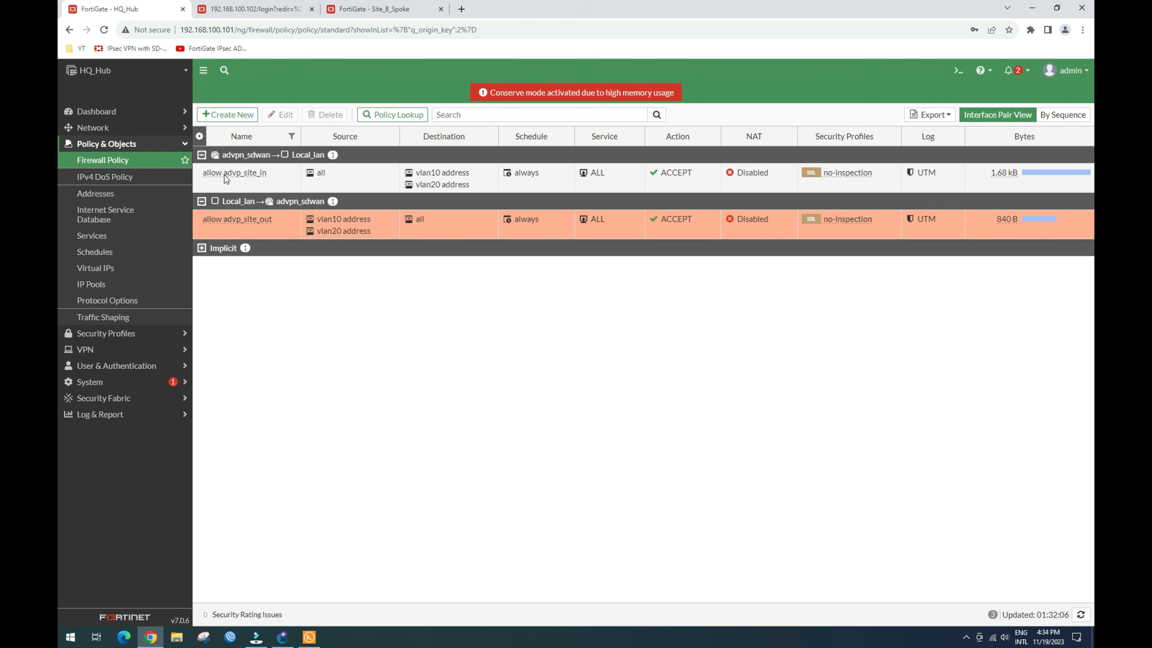
Step: Create a new policy named allow_ADVPN_SITE_AB with advpn_sdwan as incoming and outgoing interface
left_click(233, 114)
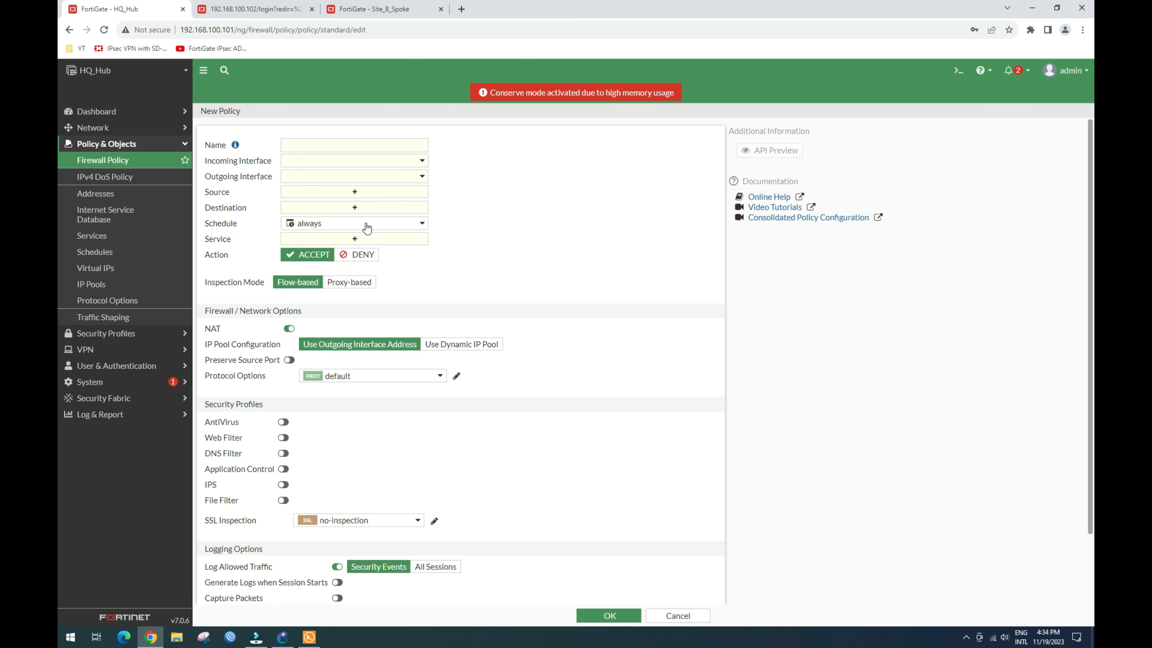
left_click(346, 147)
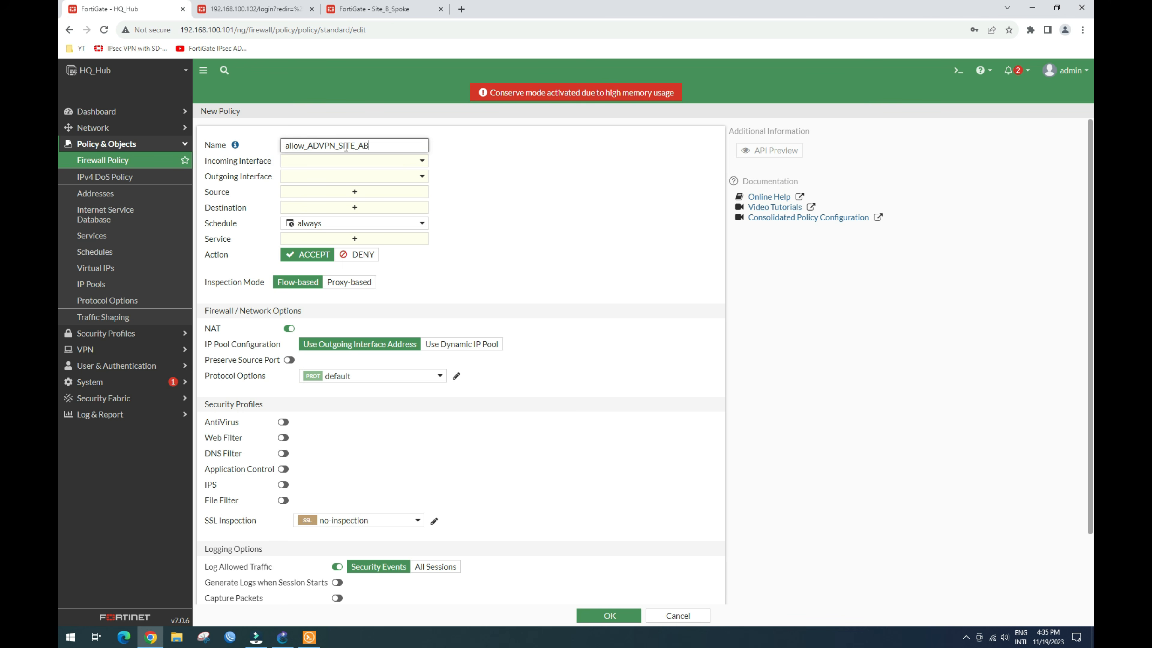
left_click(420, 162)
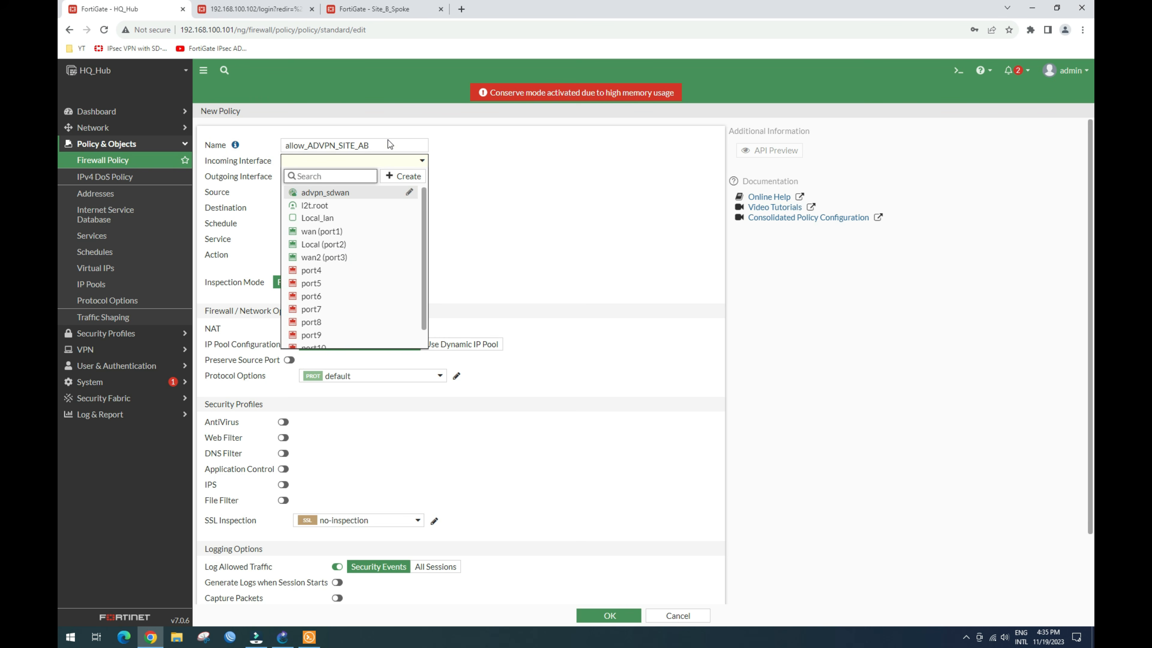
left_click(335, 198)
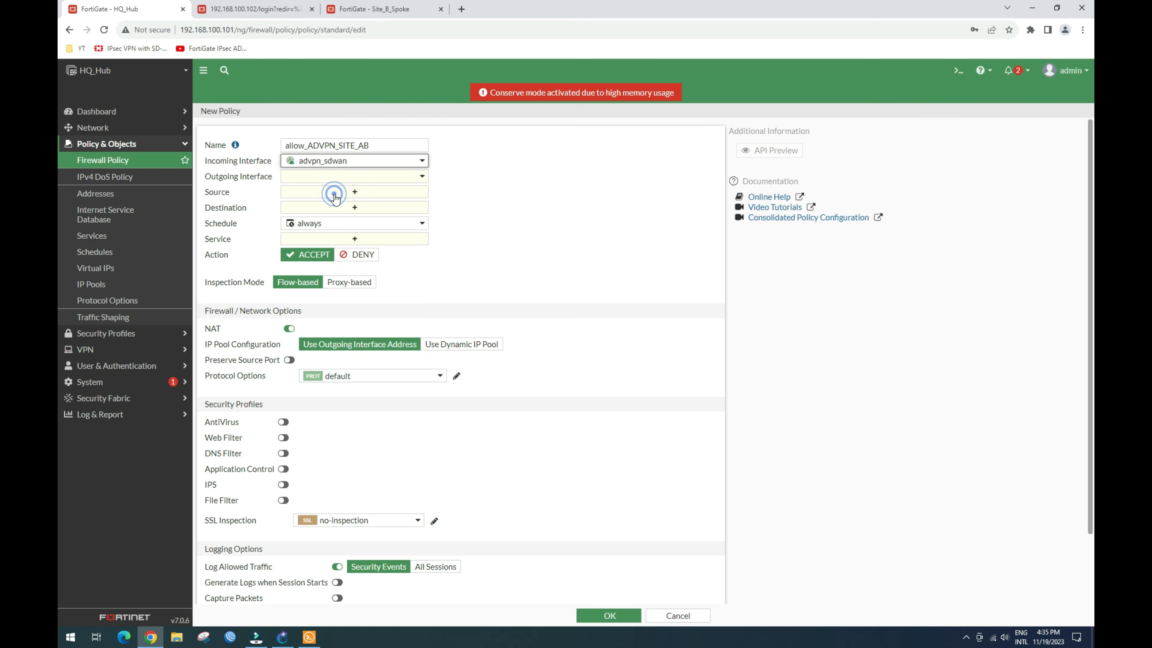
left_click(373, 176)
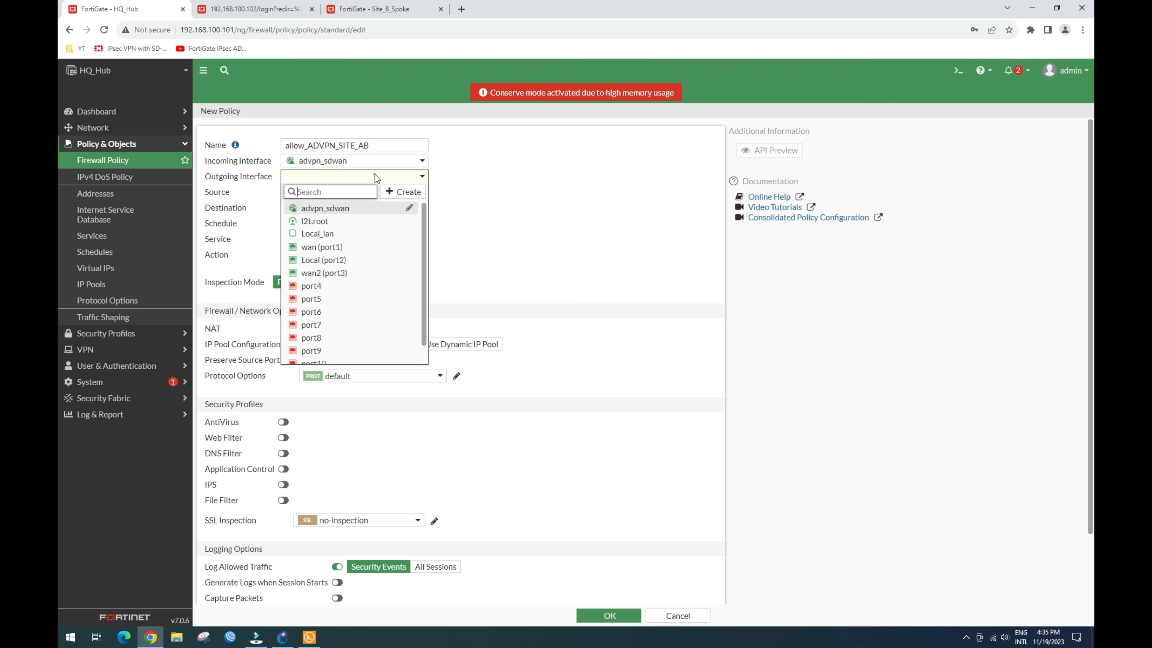
left_click(351, 210)
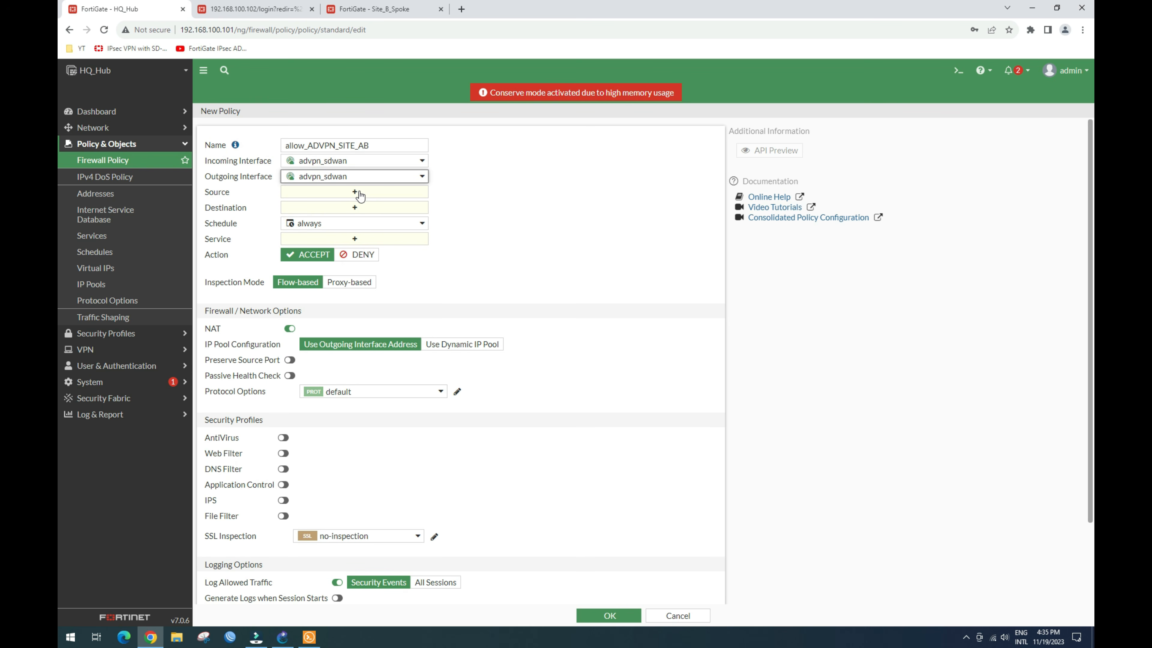
Step: Set the policy's source and destination to all and its service to ALL
left_click(354, 192)
left_click(584, 196)
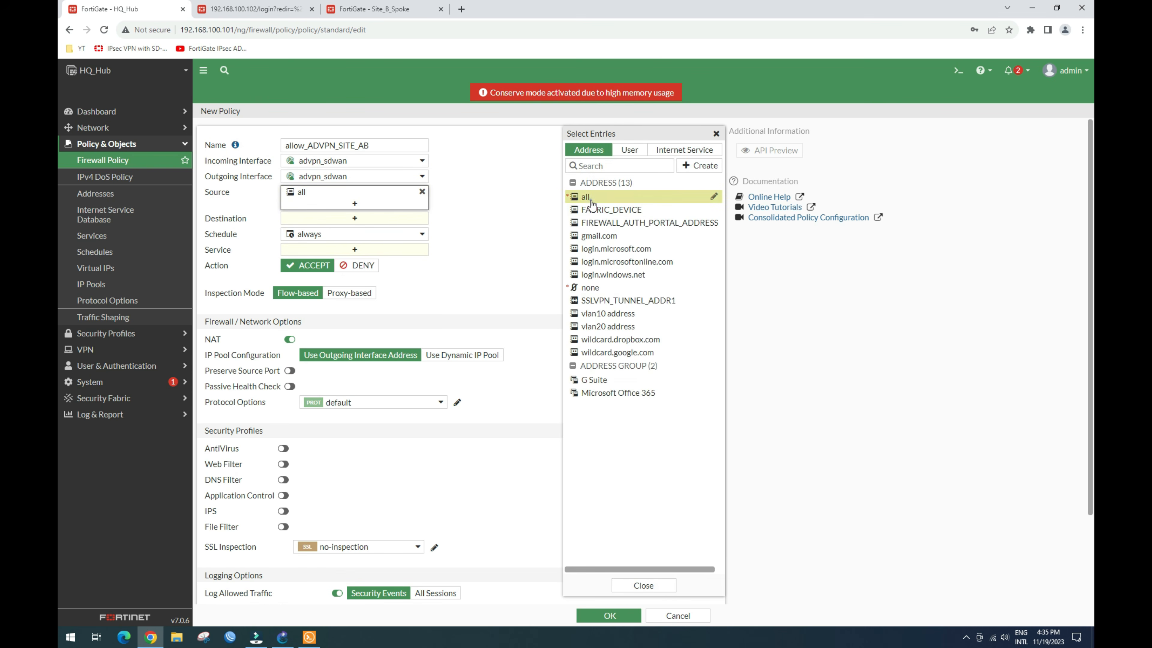
left_click(386, 219)
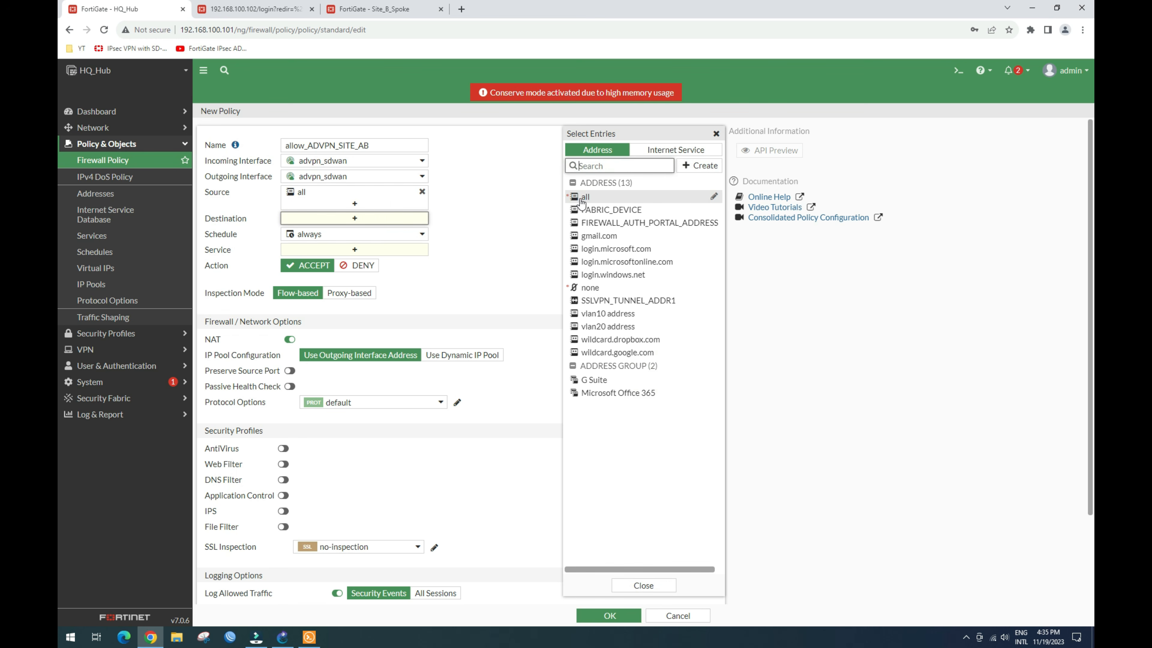
left_click(582, 199)
left_click(398, 257)
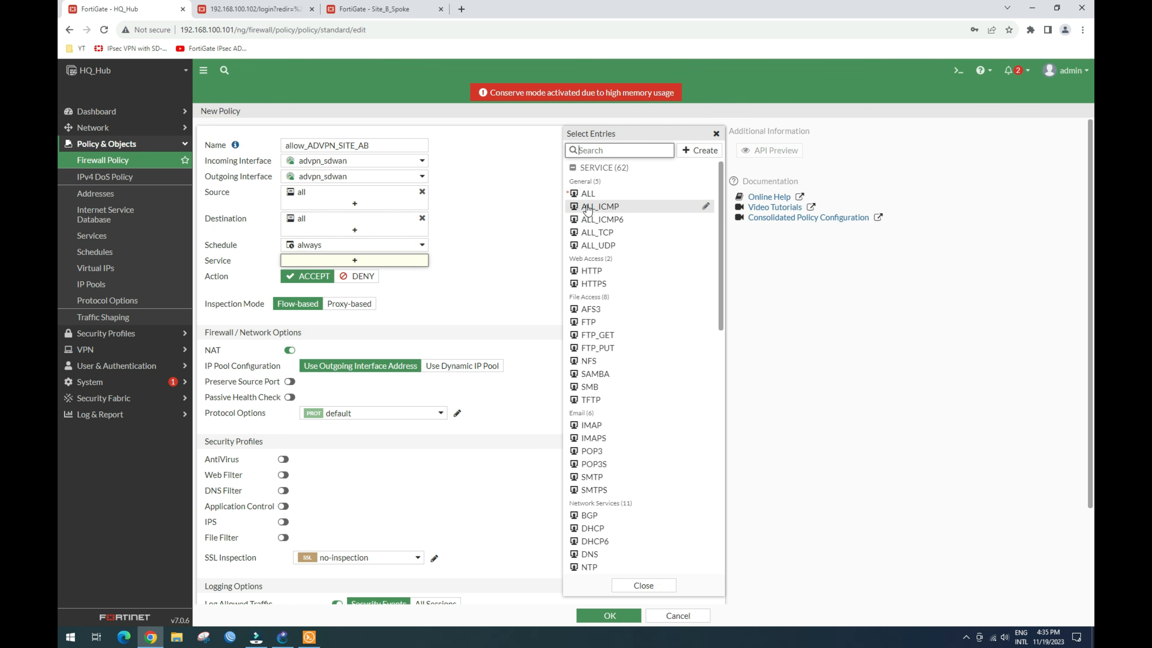
left_click(586, 193)
left_click(459, 267)
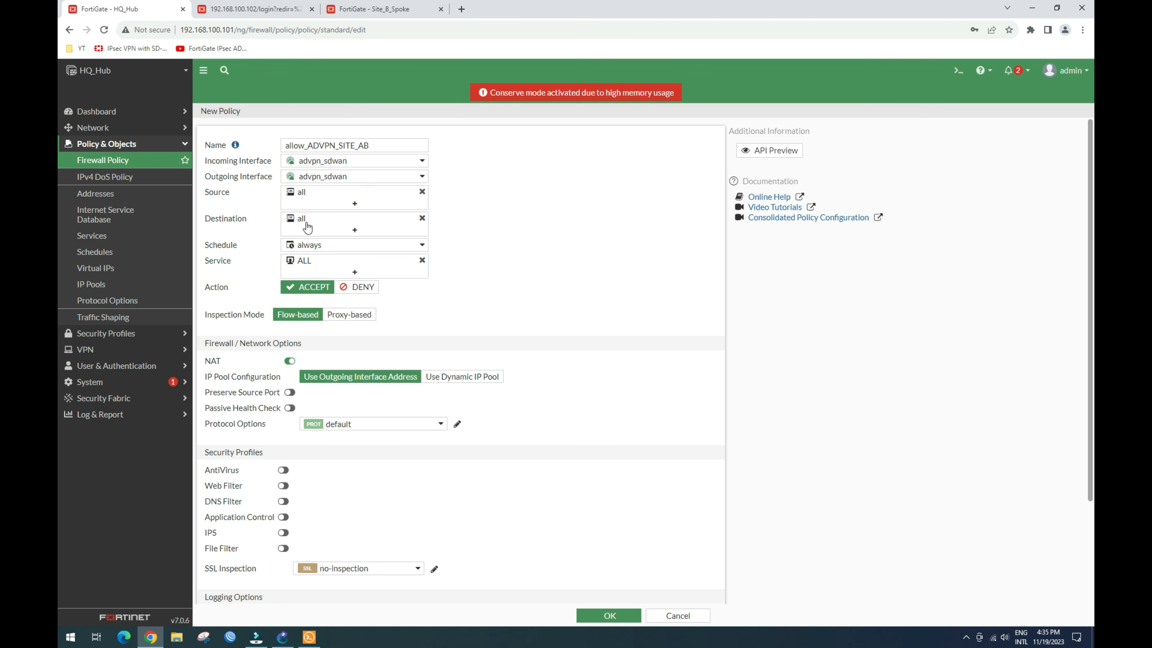
Step: Disable NAT, log all sessions, and save the allow_ADVPN_SITE_AB policy
left_click(289, 361)
scroll(462, 571, "down", 2)
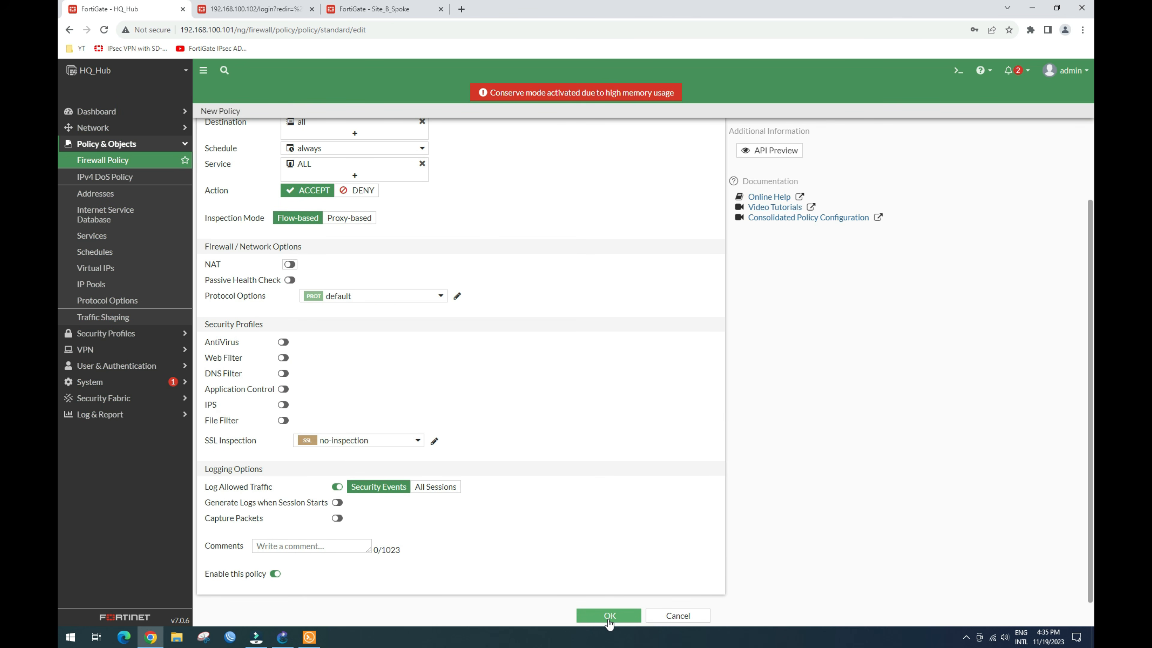
left_click(429, 490)
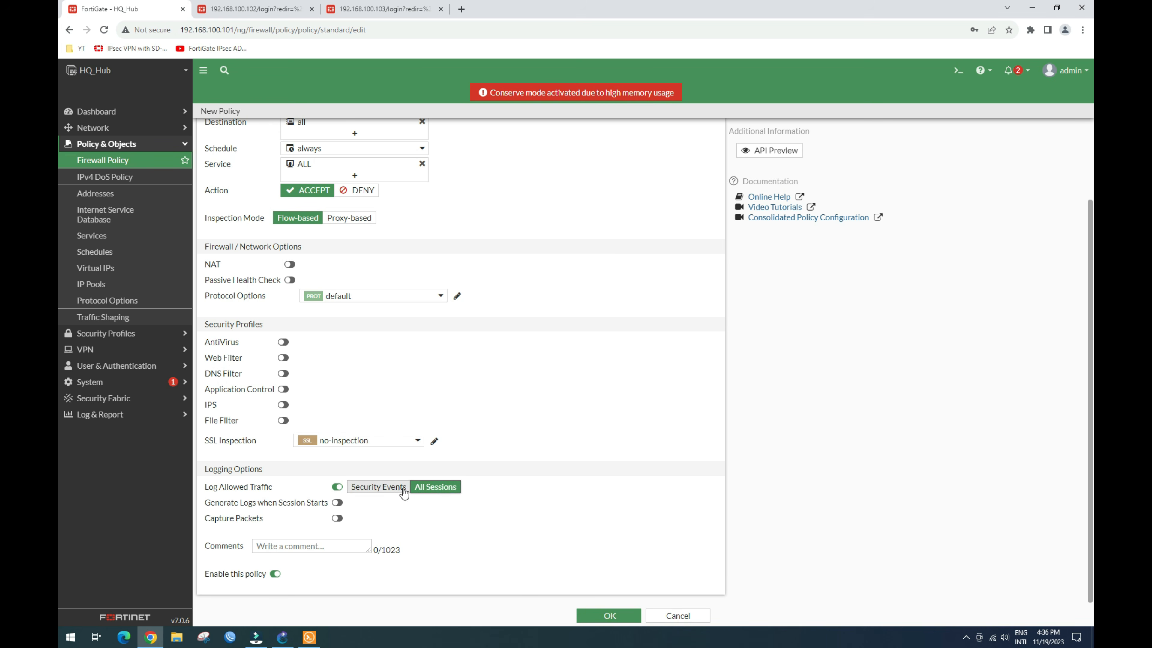
left_click(426, 488)
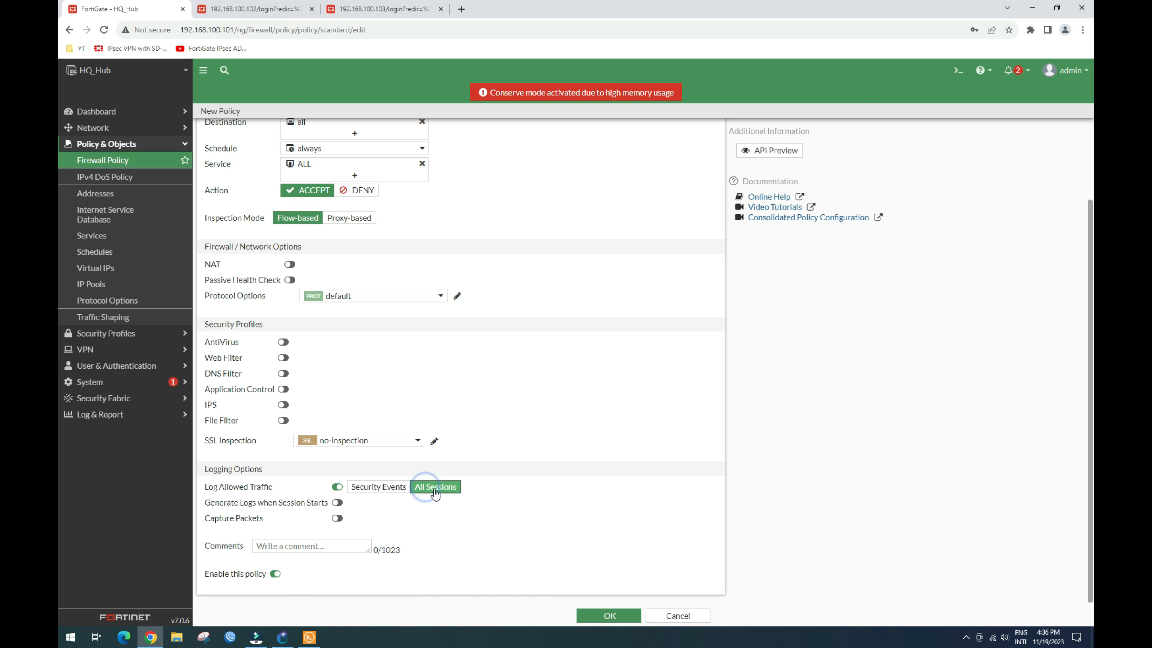
left_click(621, 617)
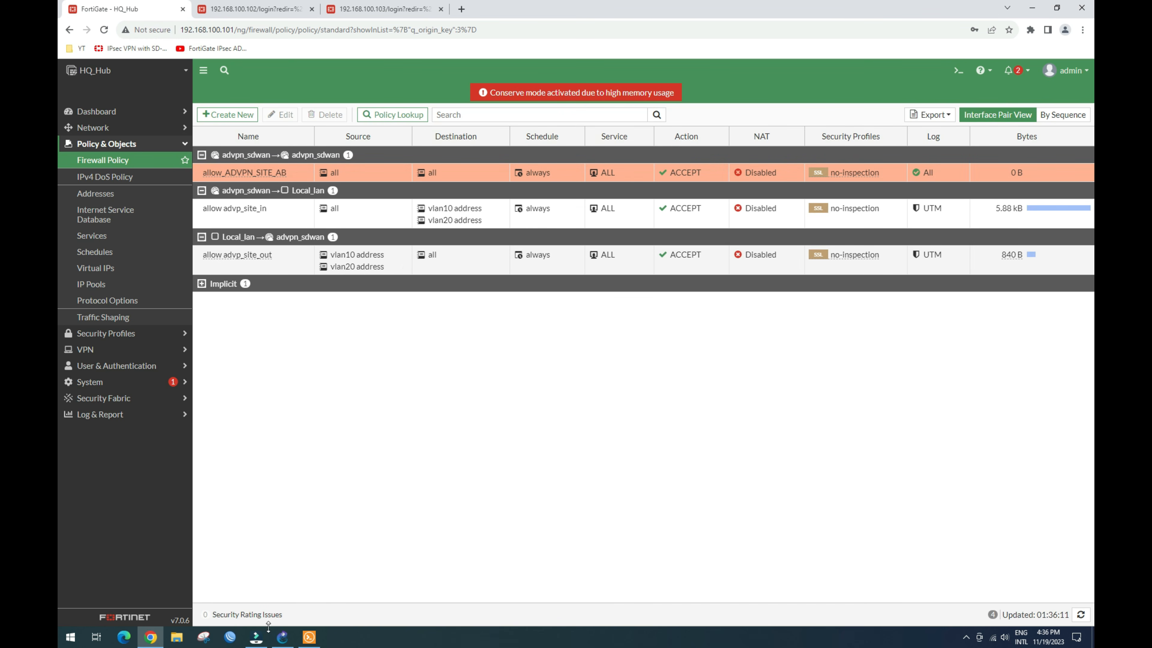
left_click(282, 637)
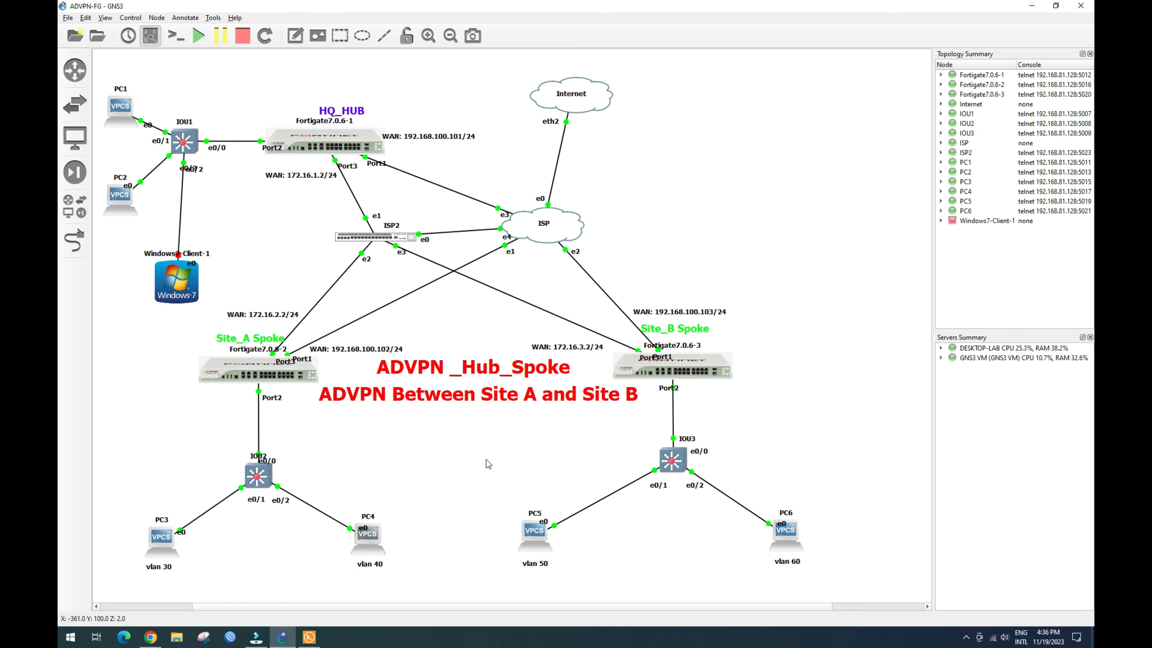
Step: Ping 192.168.50.2 at Site B from PC4, getting five successful replies
mouse_move(309, 636)
left_click(353, 594)
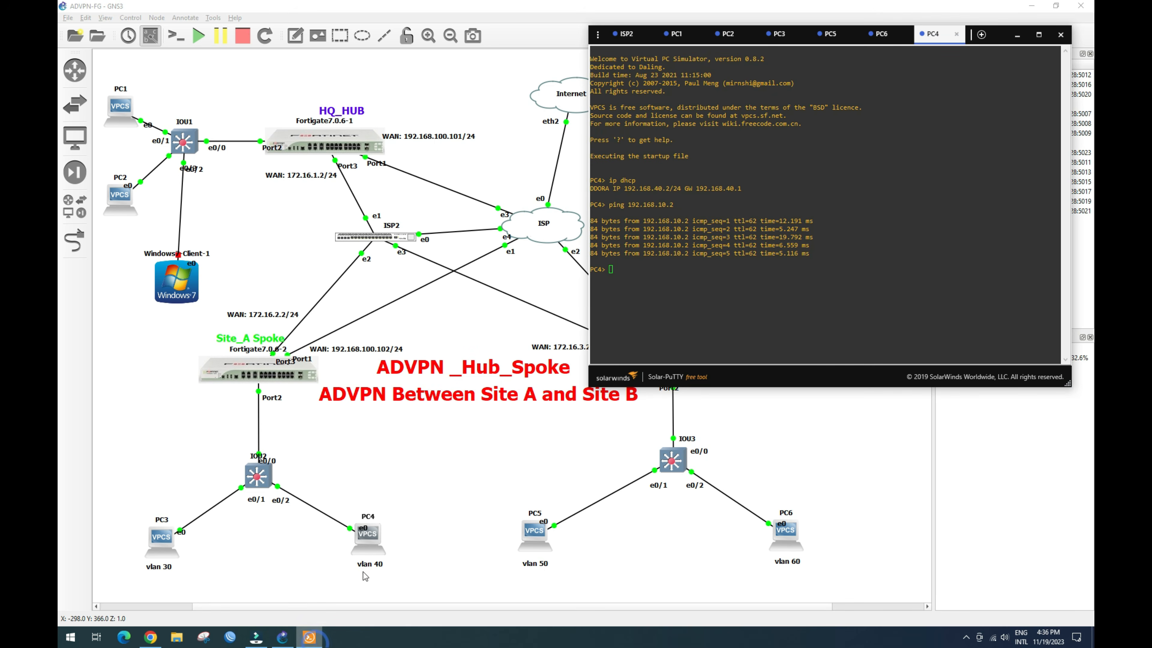
left_click(644, 270)
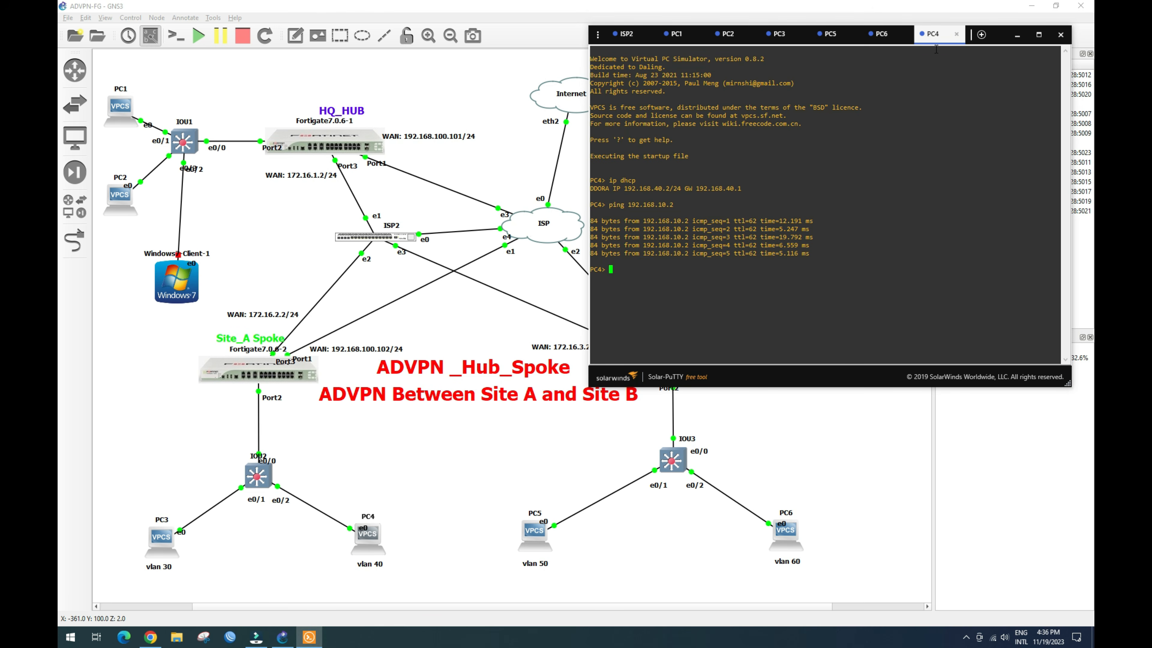
left_click_drag(650, 190, 738, 189)
left_click(657, 190)
left_click(627, 265)
key("Up")
key("Left")
key("Left")
key("Return")
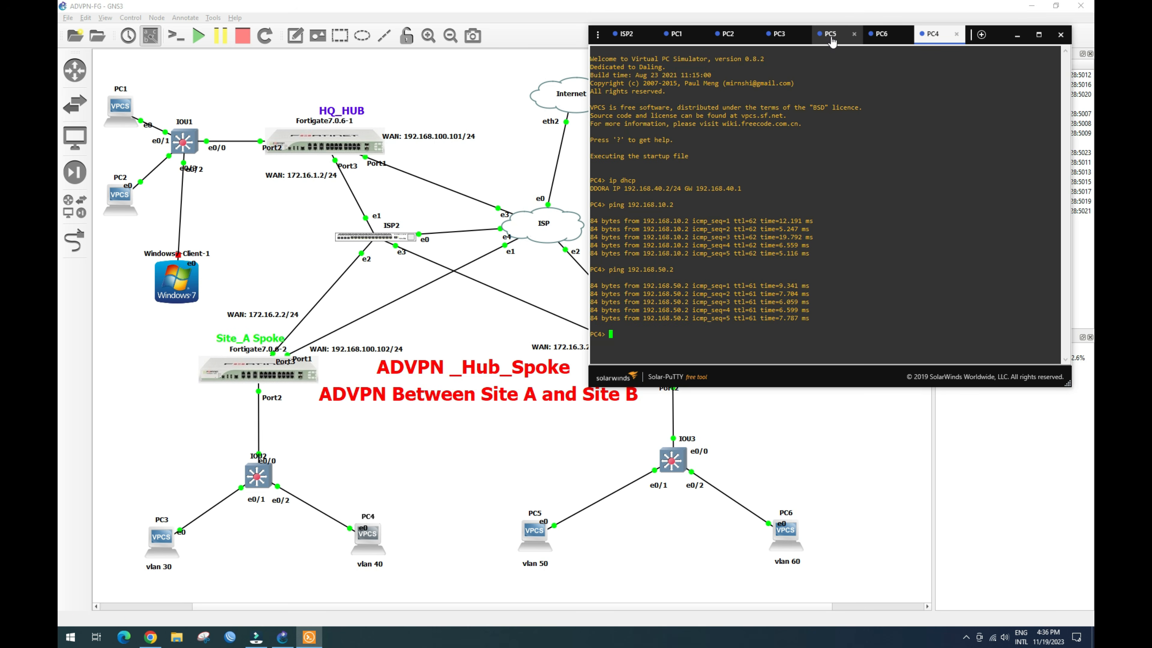
Step: Ping 192.168.30.2 from PC6 and receive replies
left_click(885, 41)
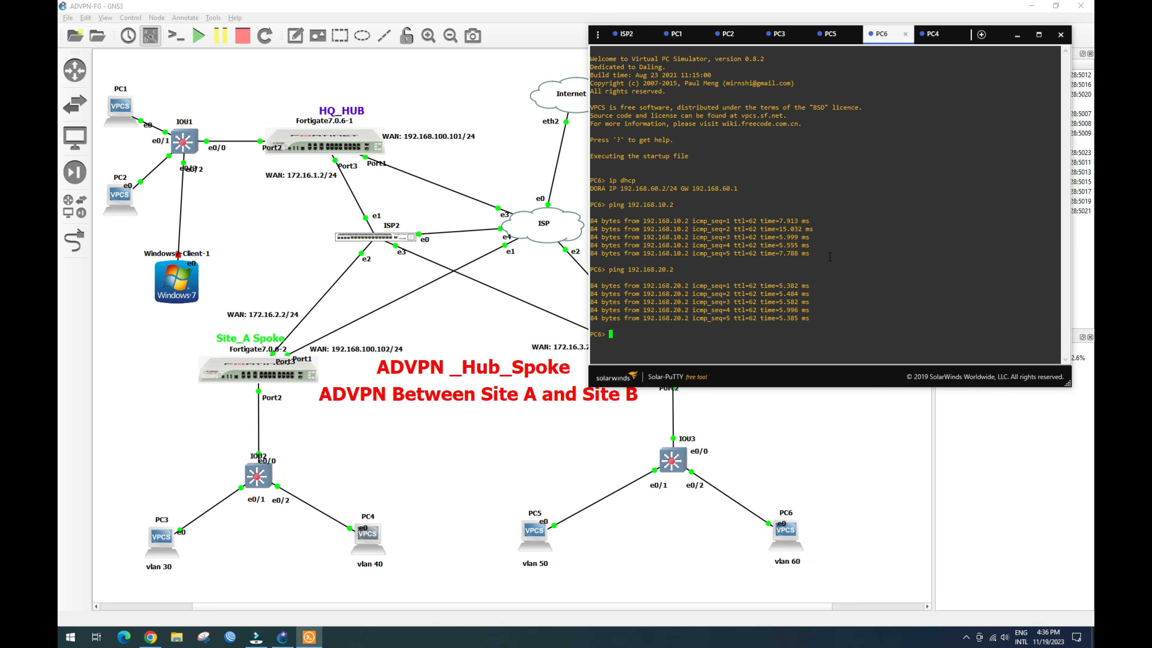
key("Up")
key("Return")
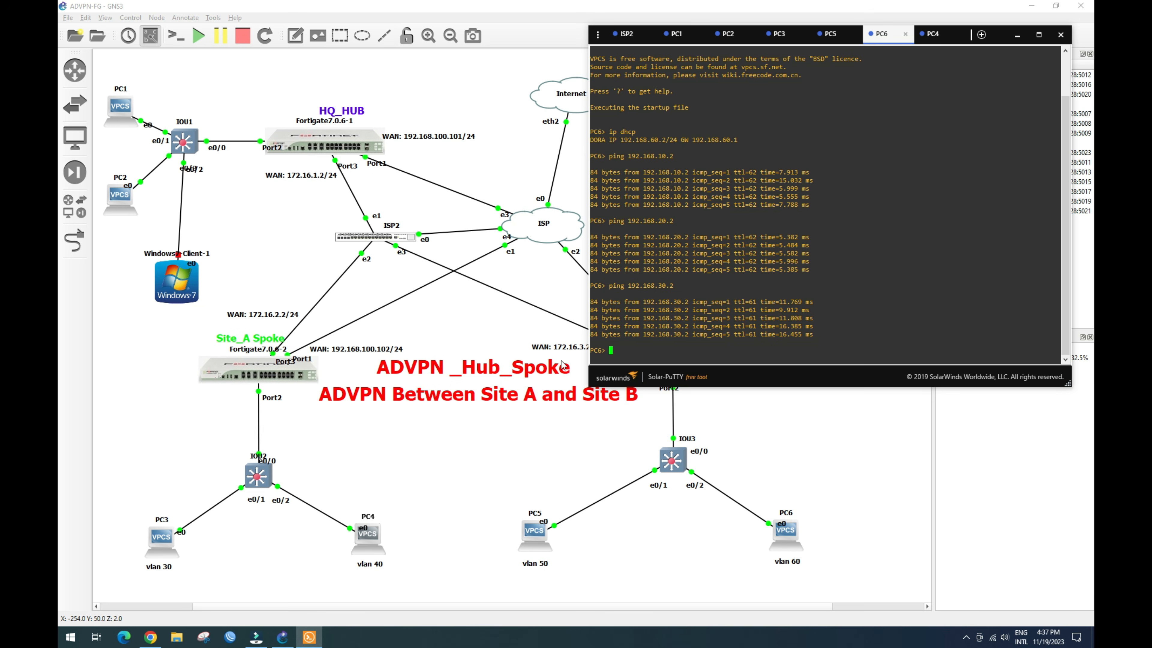
Step: Open the hub's SD-WAN configuration and expand the advpn_sdwan zone
left_click(150, 637)
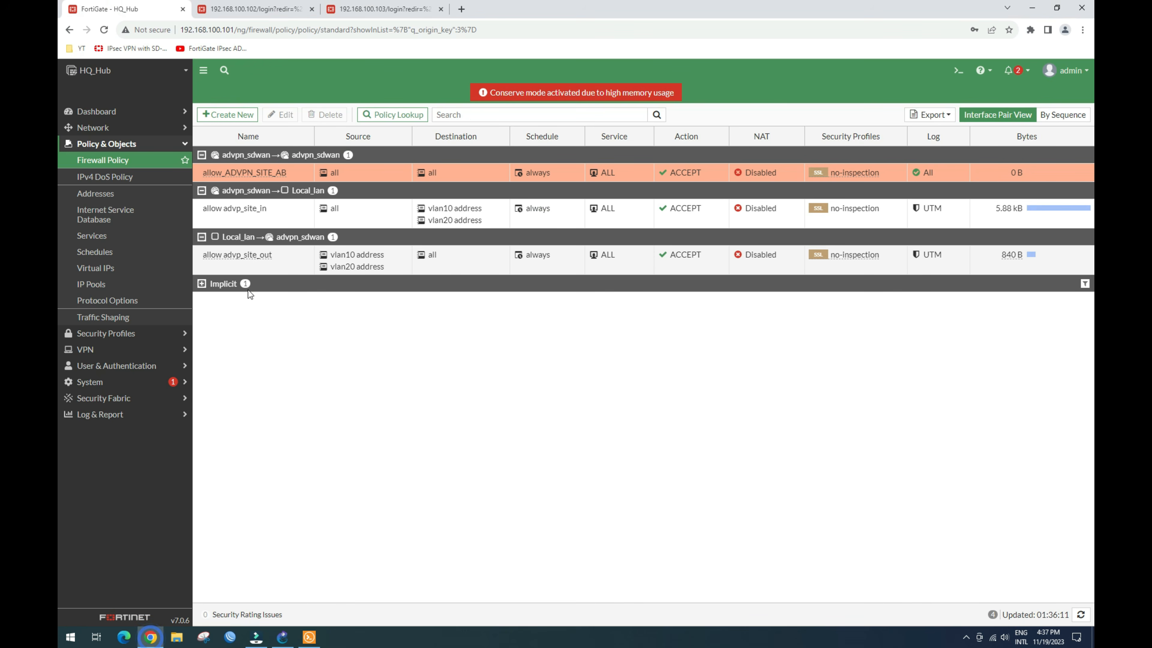
left_click(109, 126)
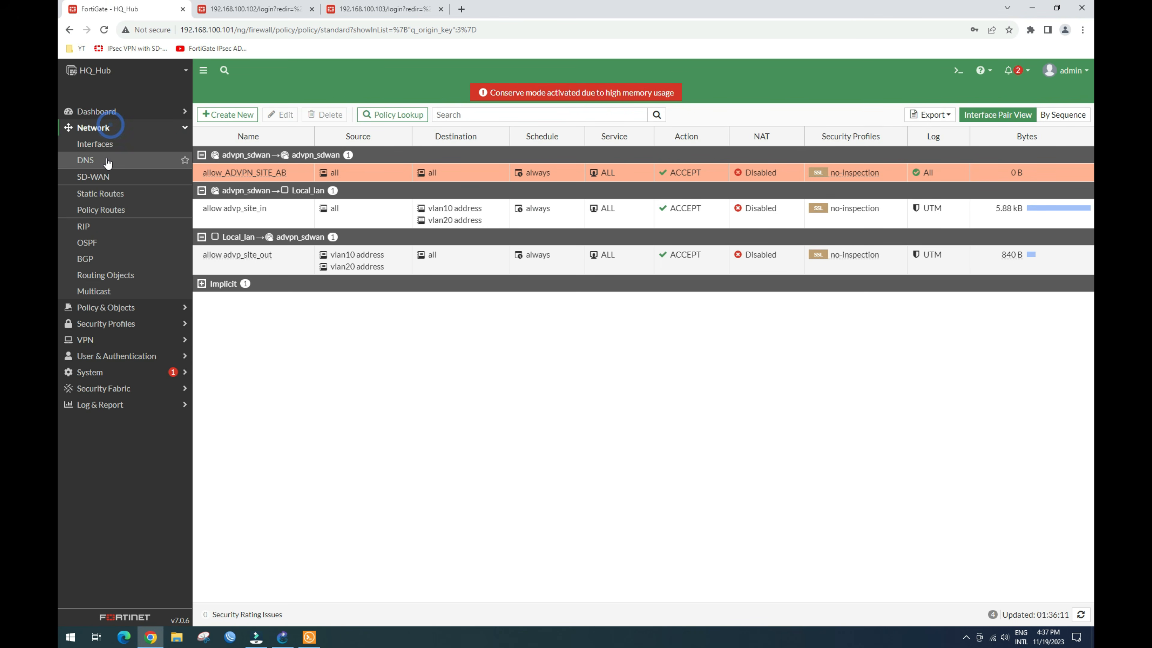
left_click(104, 176)
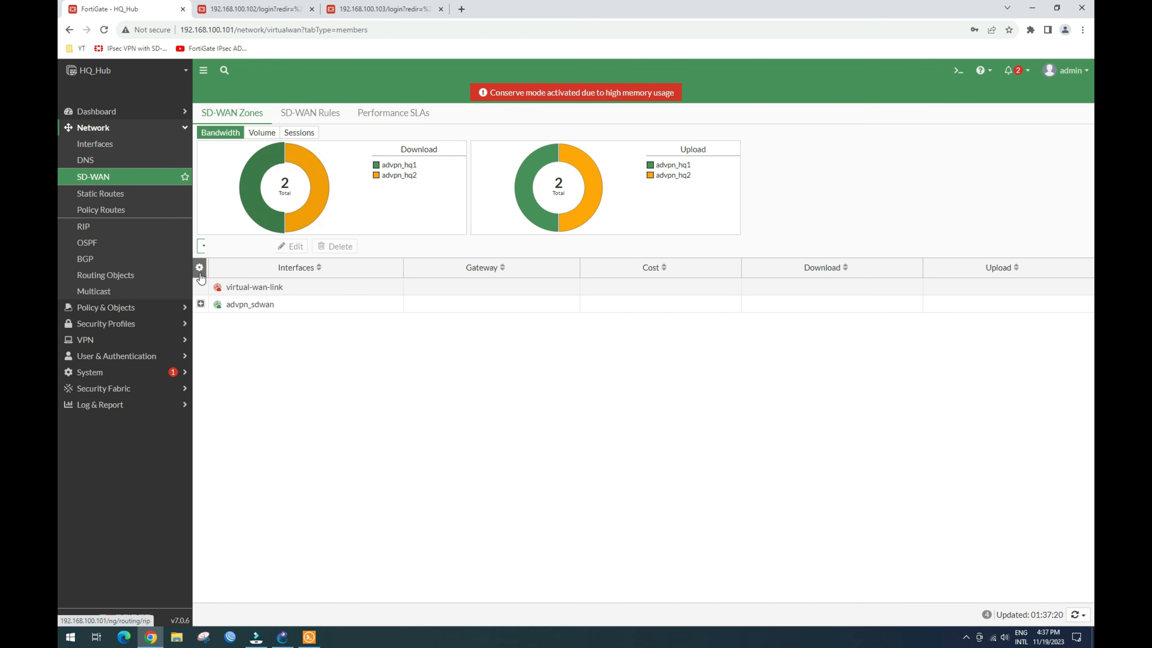
left_click(201, 304)
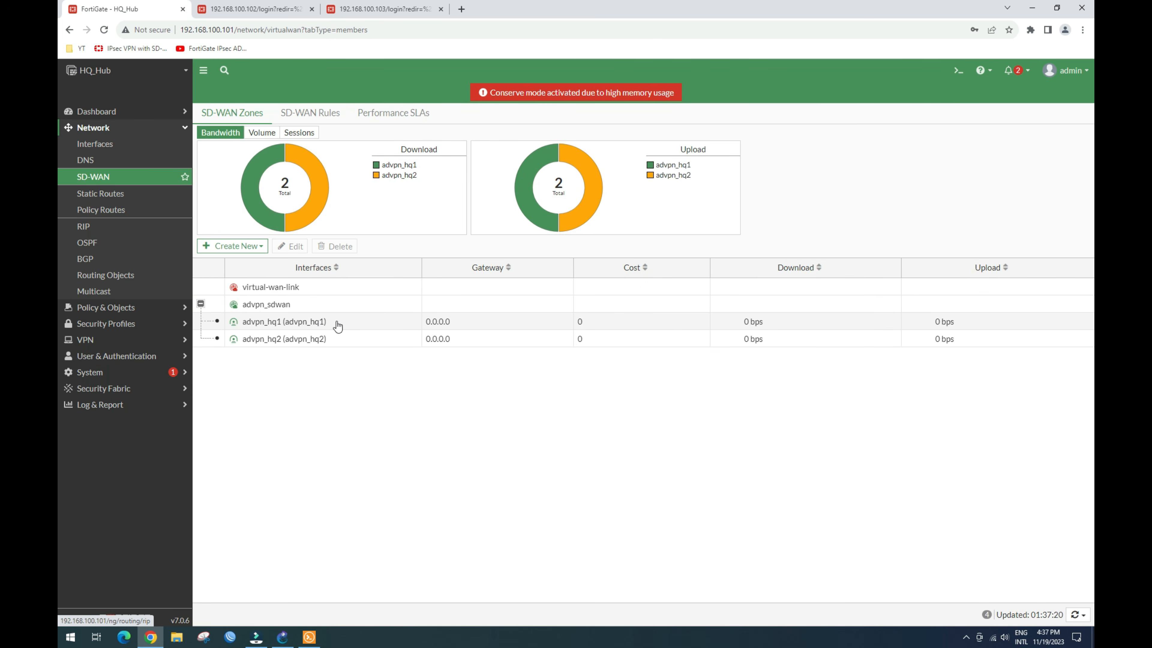
Step: Inspect the advpn_hq1 and advpn_hq2 members of the advpn_sdwan zone
left_click(392, 328)
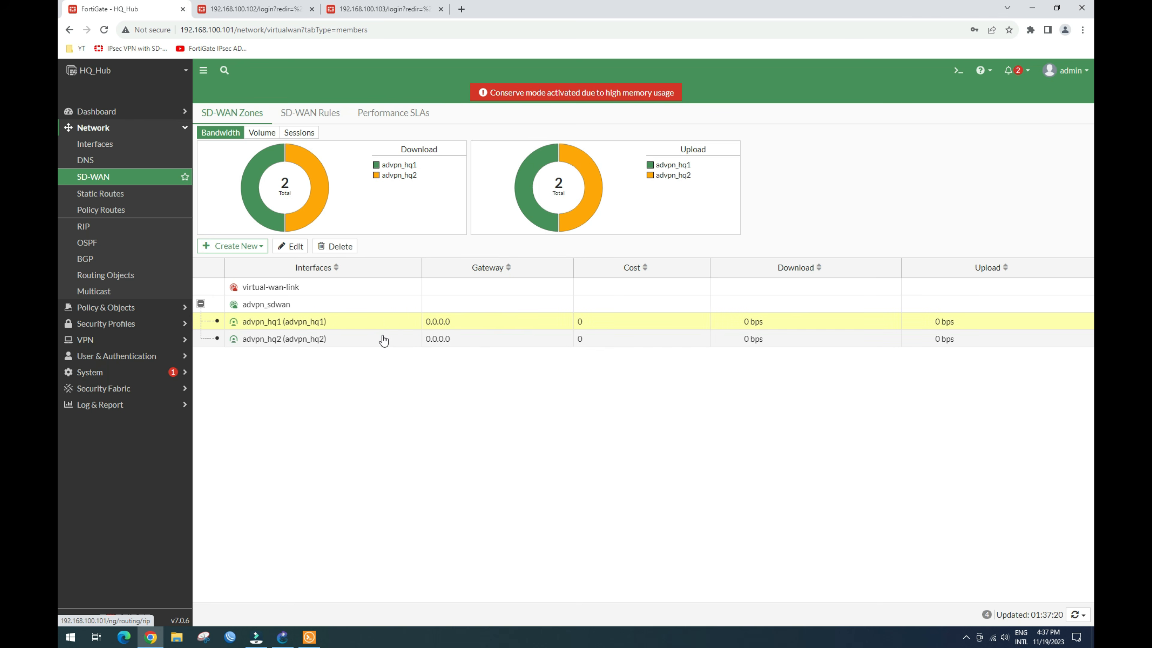
left_click(389, 326)
left_click(390, 327)
left_click(386, 342)
left_click(383, 327)
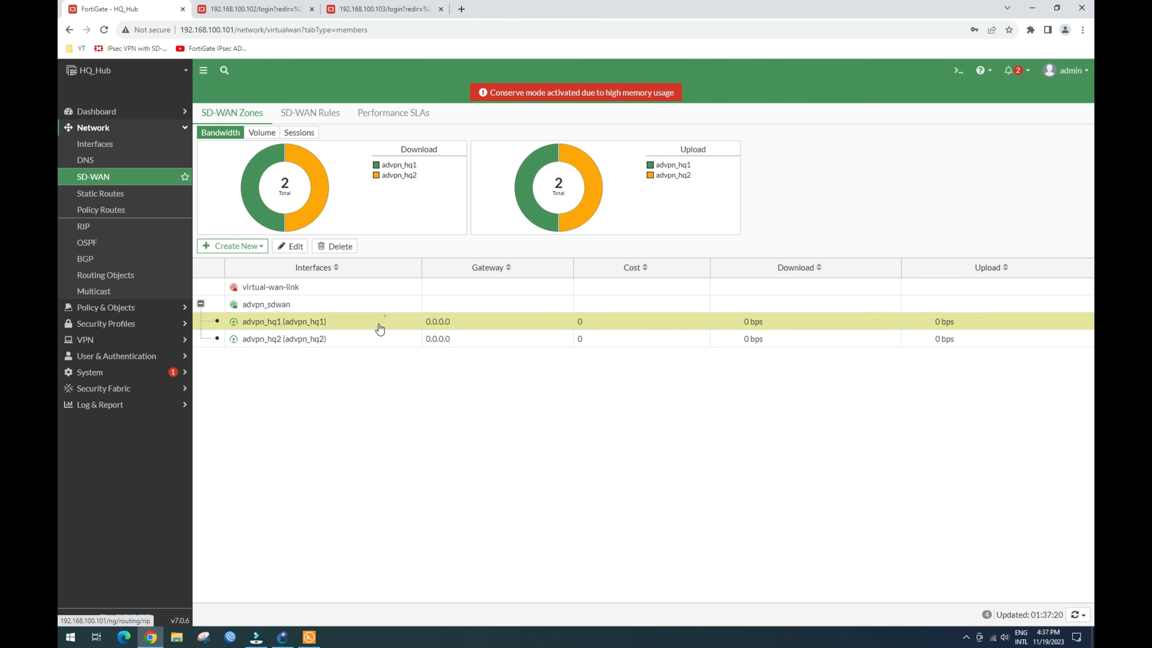
left_click(357, 335)
left_click(359, 324)
left_click(360, 339)
left_click(363, 323)
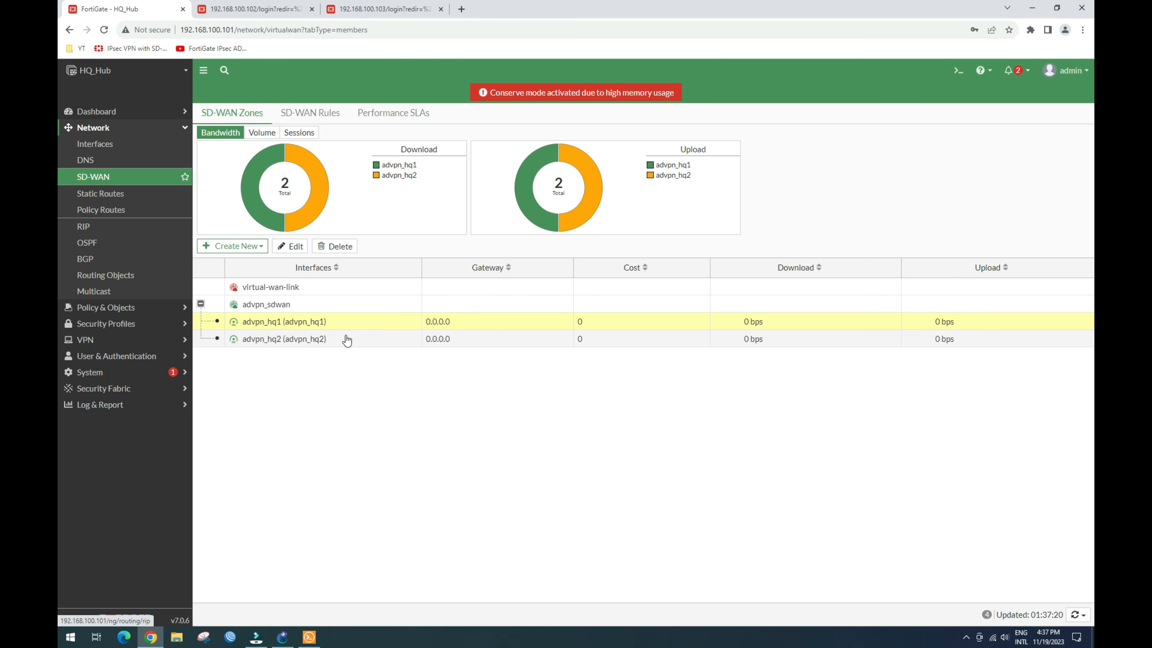
left_click(360, 337)
left_click(363, 321)
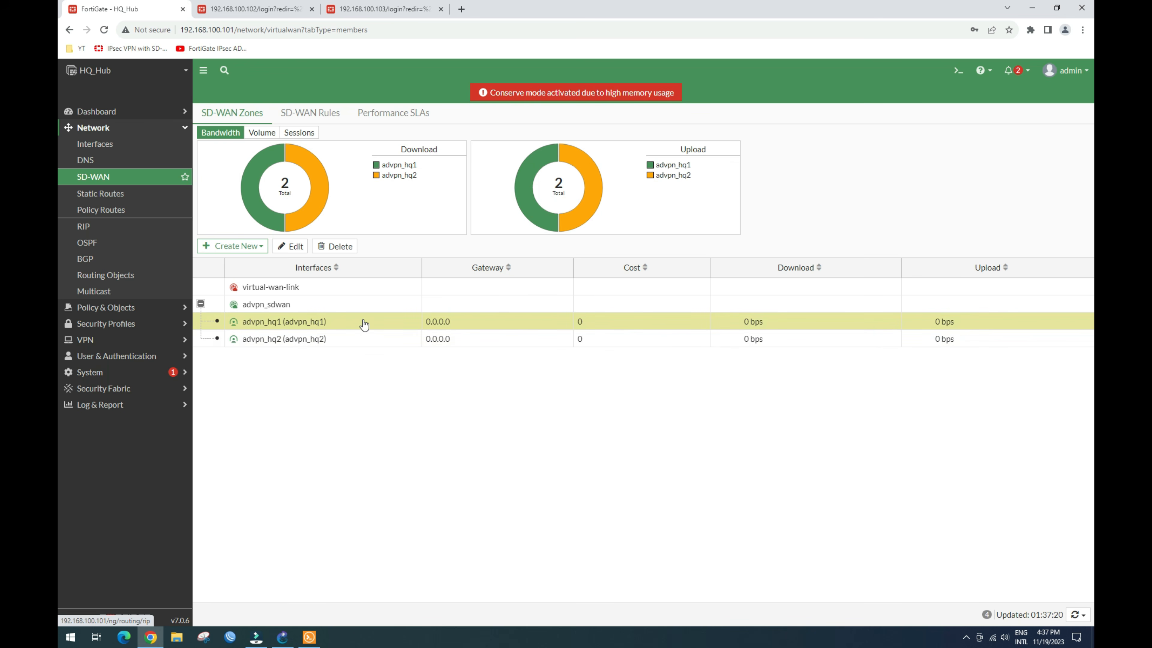
left_click(357, 336)
left_click(363, 323)
left_click(362, 321)
left_click(357, 336)
left_click(368, 321)
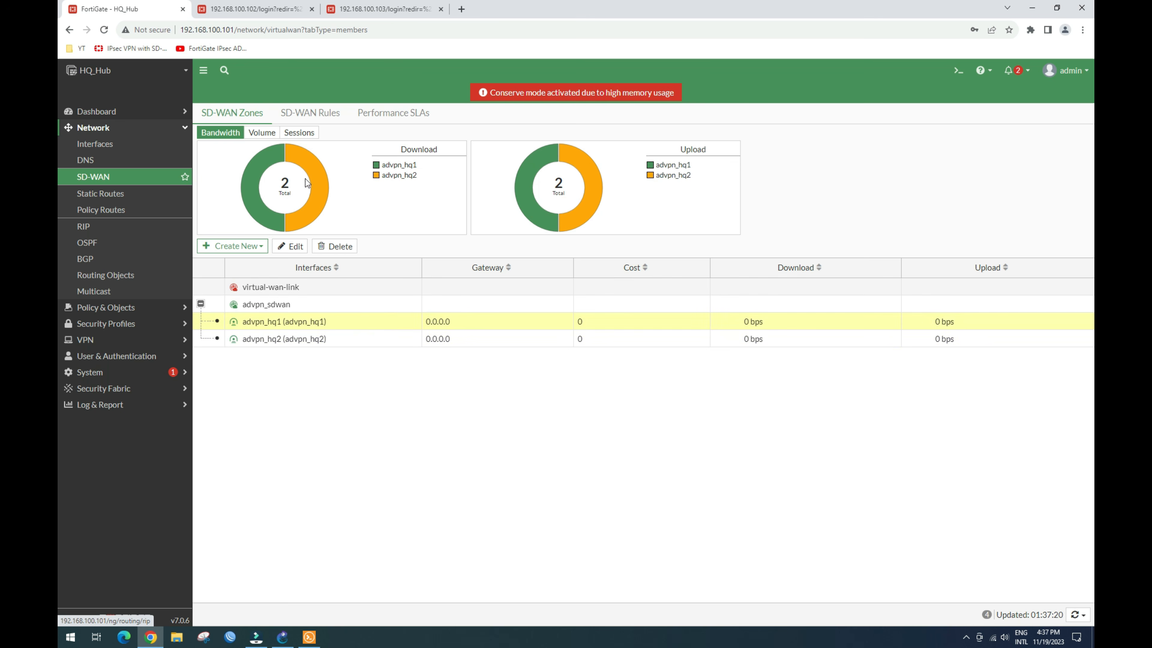
Step: Check the SD-WAN Rules list, then re-examine the advpn_hq1 and advpn_hq2 zone members
left_click(321, 113)
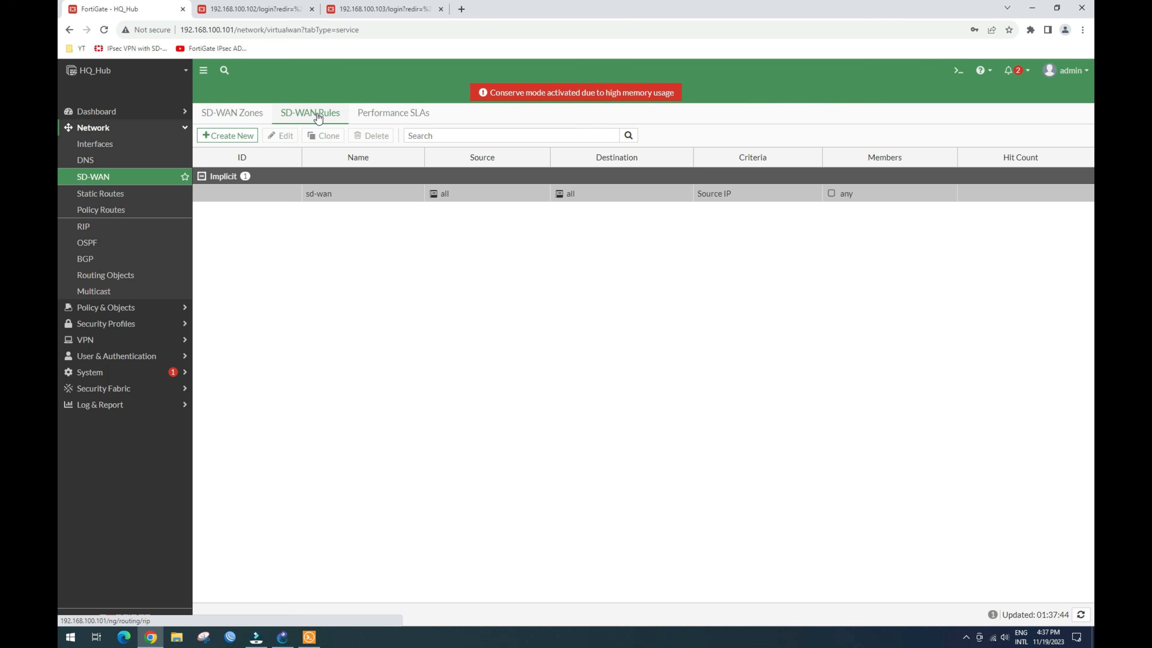
left_click(242, 116)
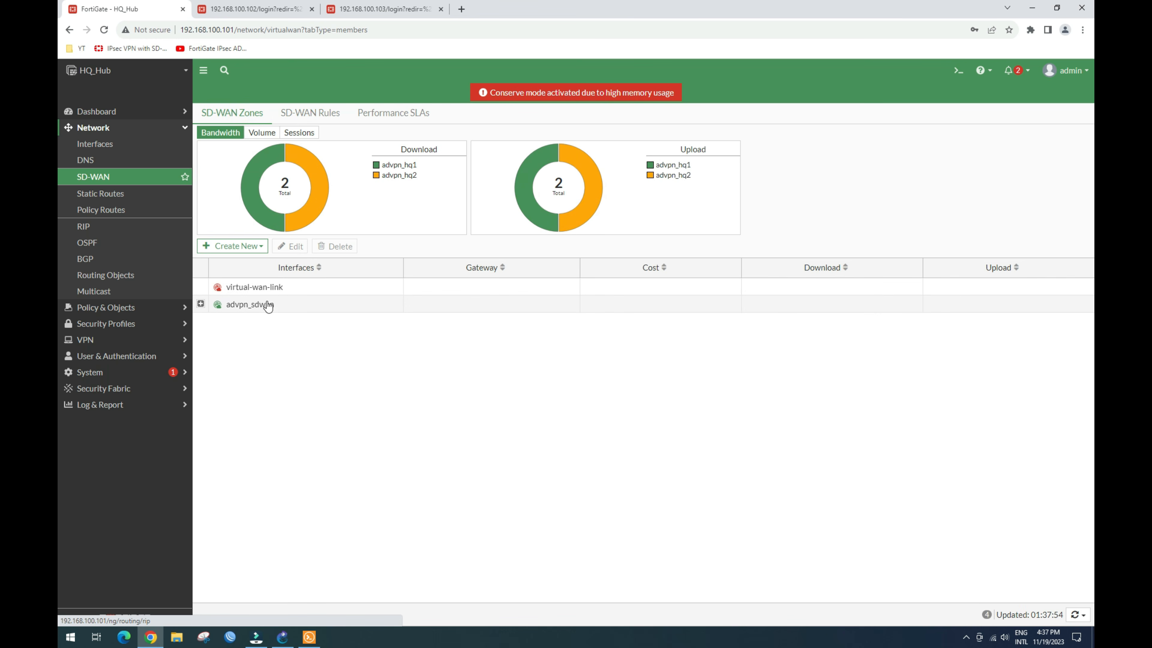
left_click(201, 305)
left_click(337, 325)
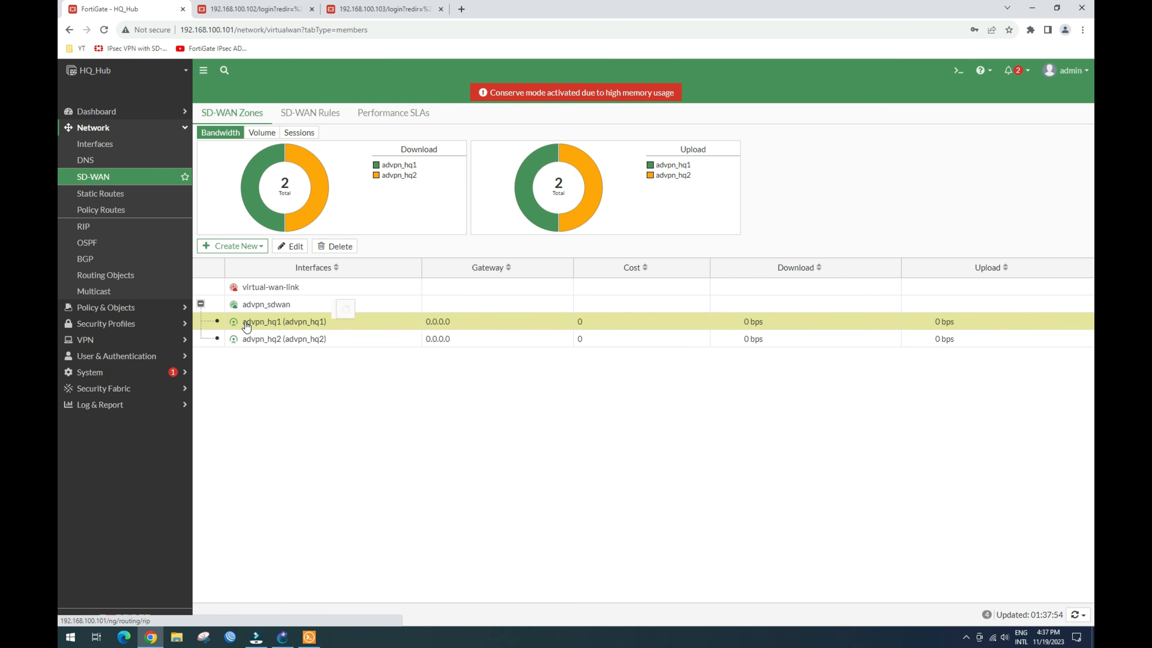
left_click(345, 339)
left_click(377, 345)
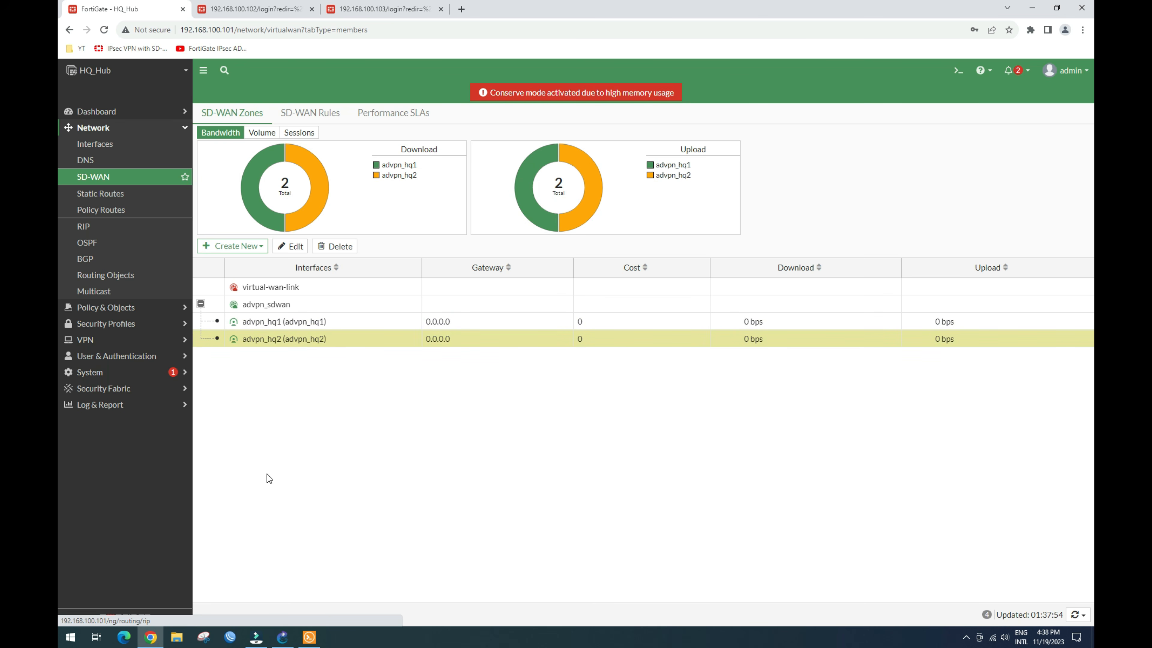
left_click(282, 633)
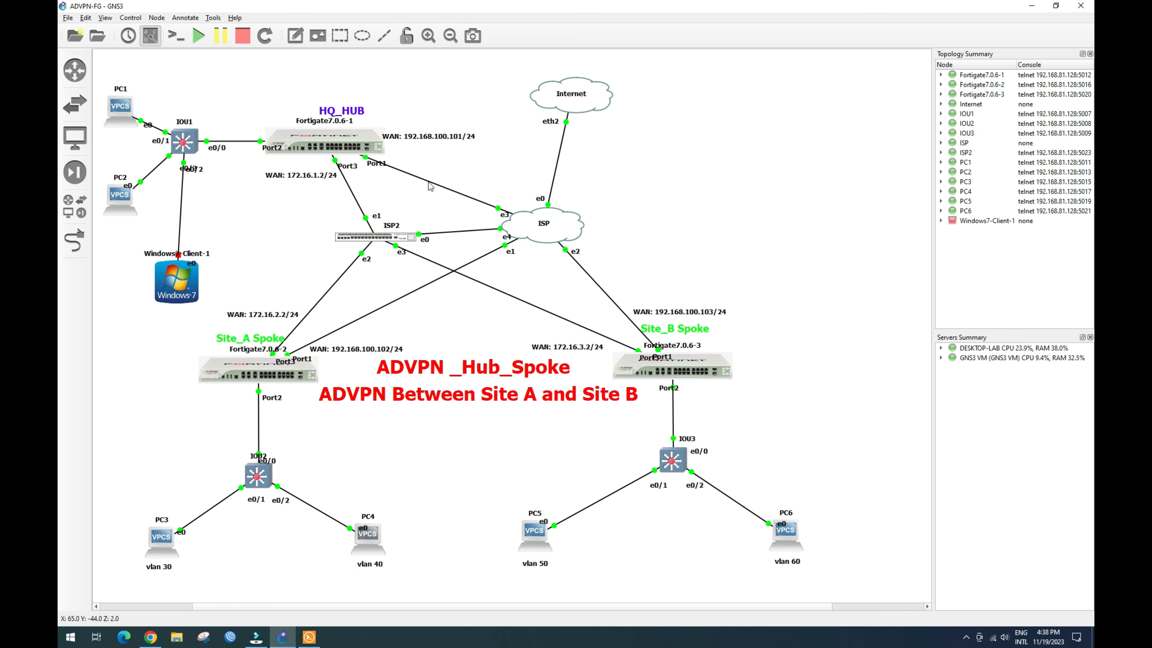
left_click(151, 639)
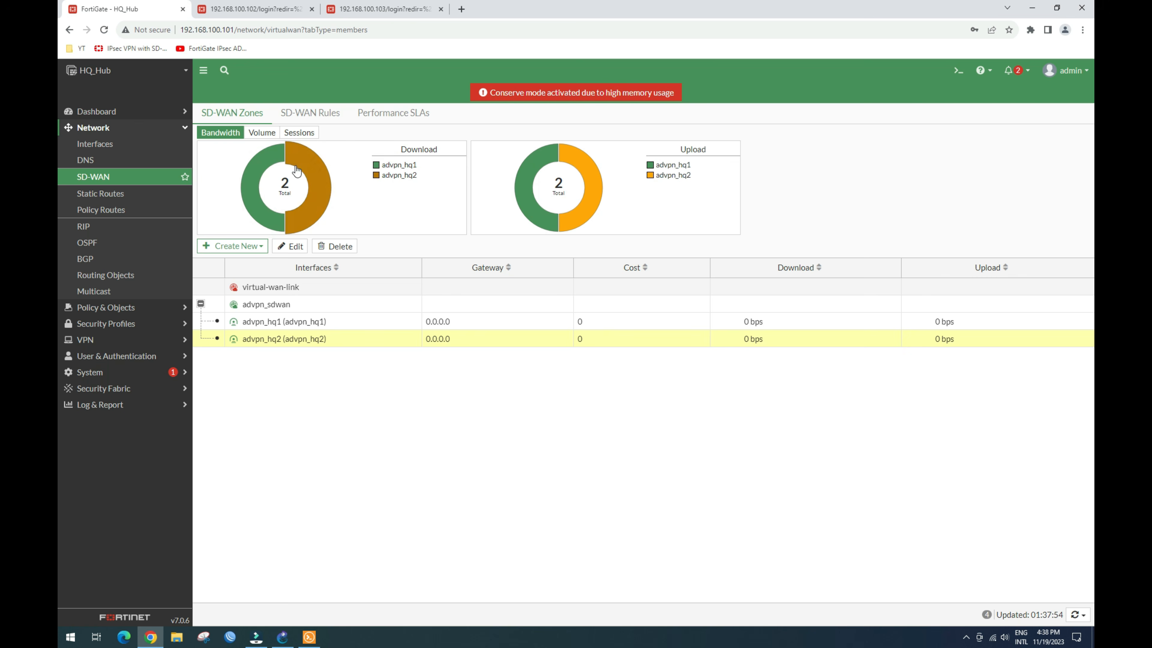
left_click(307, 112)
left_click(384, 114)
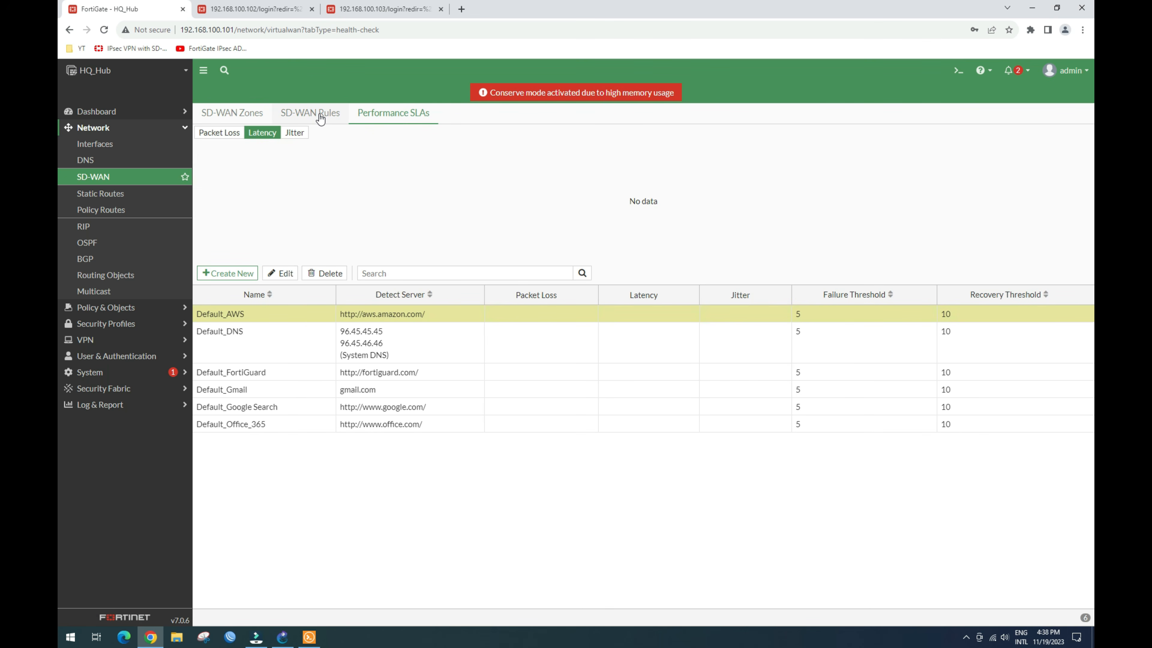
left_click(318, 114)
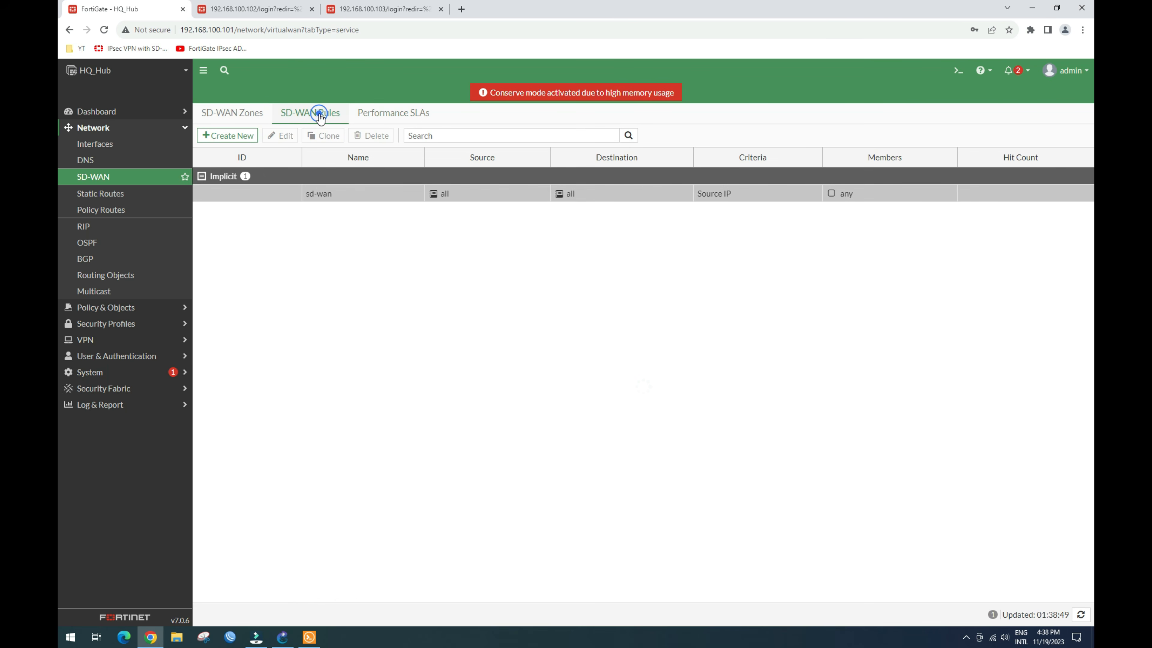
left_click(396, 117)
left_click(319, 117)
left_click(393, 115)
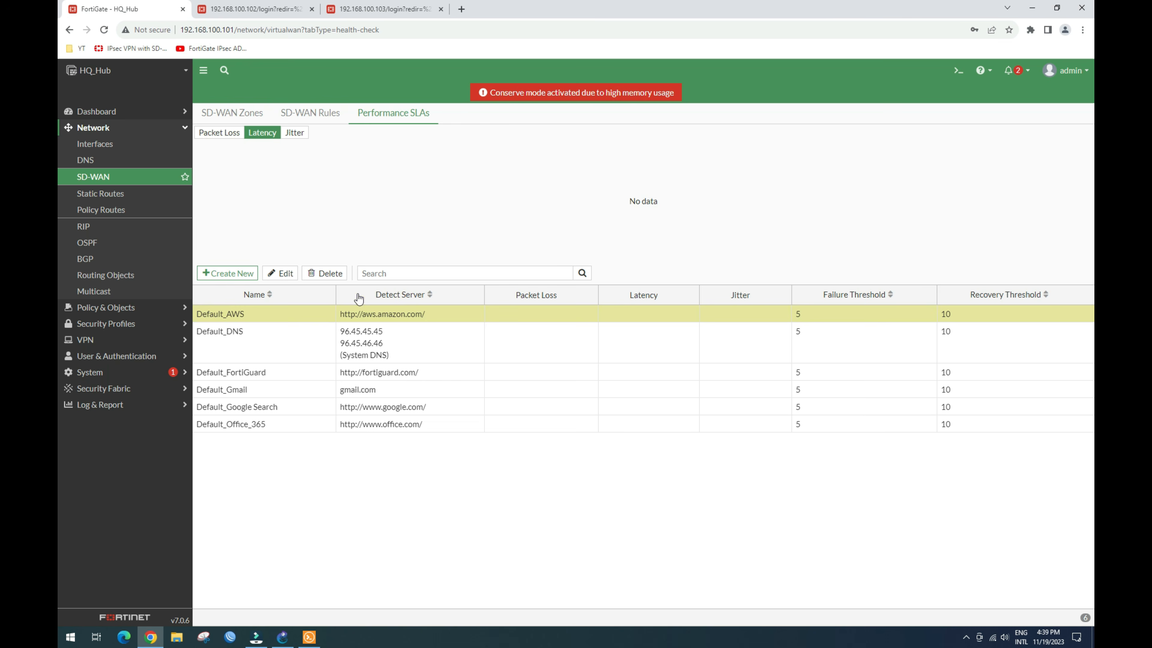
left_click(303, 116)
left_click(379, 114)
left_click(329, 114)
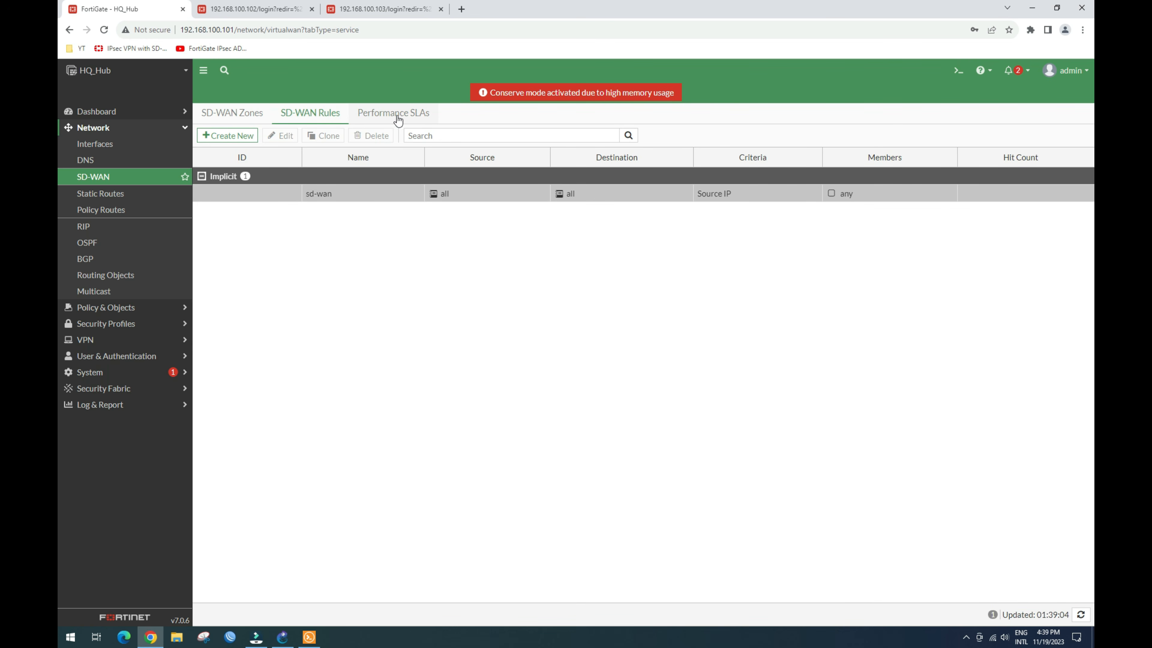
left_click(397, 119)
left_click(312, 116)
left_click(229, 113)
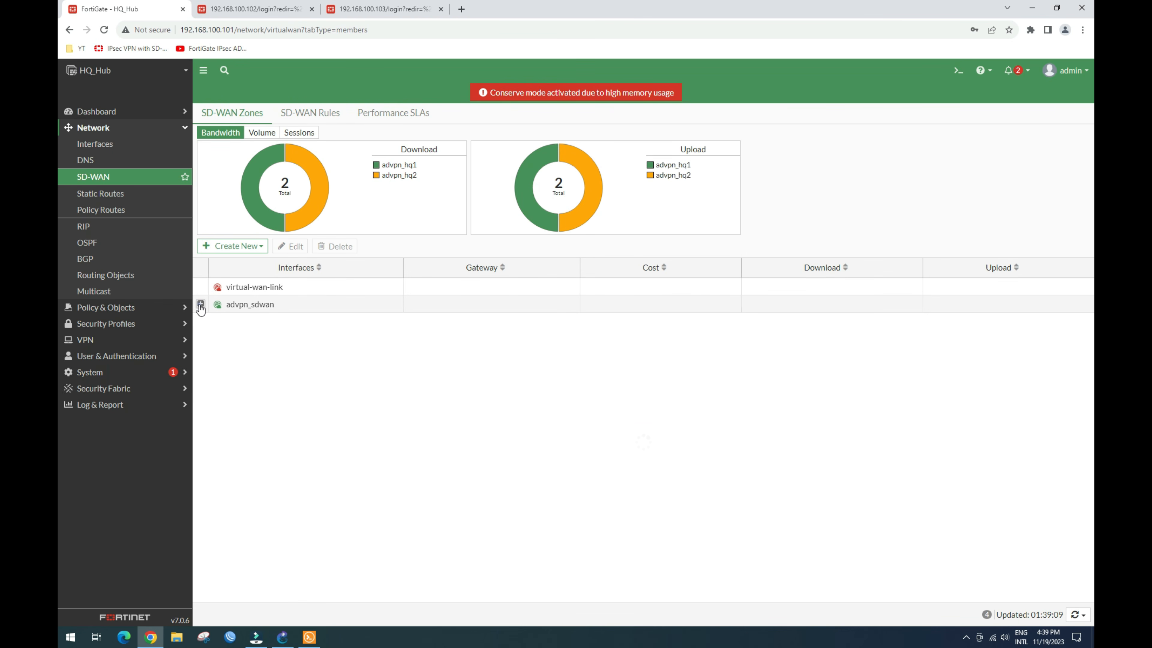
left_click(200, 304)
left_click(307, 326)
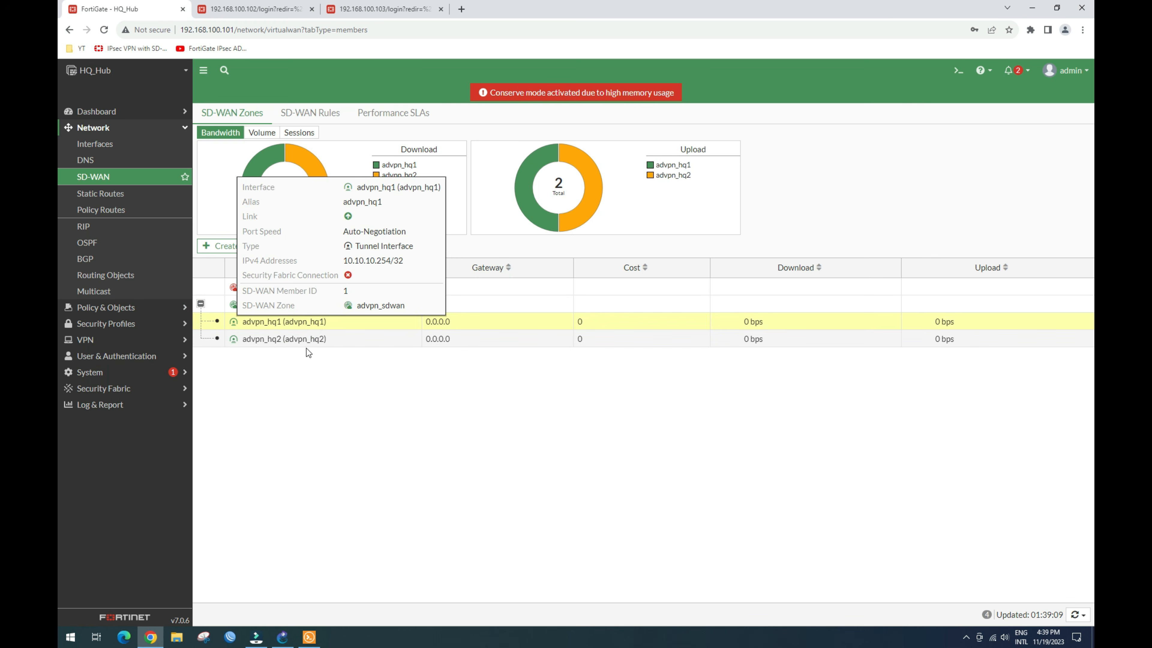
left_click(298, 340)
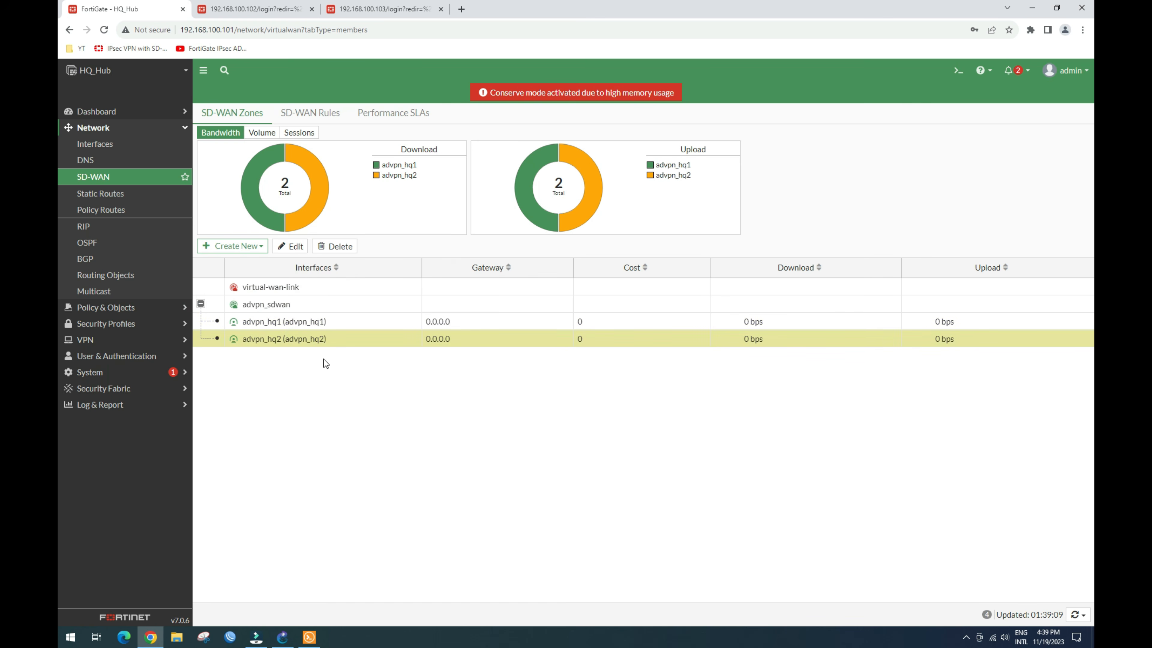
left_click(283, 637)
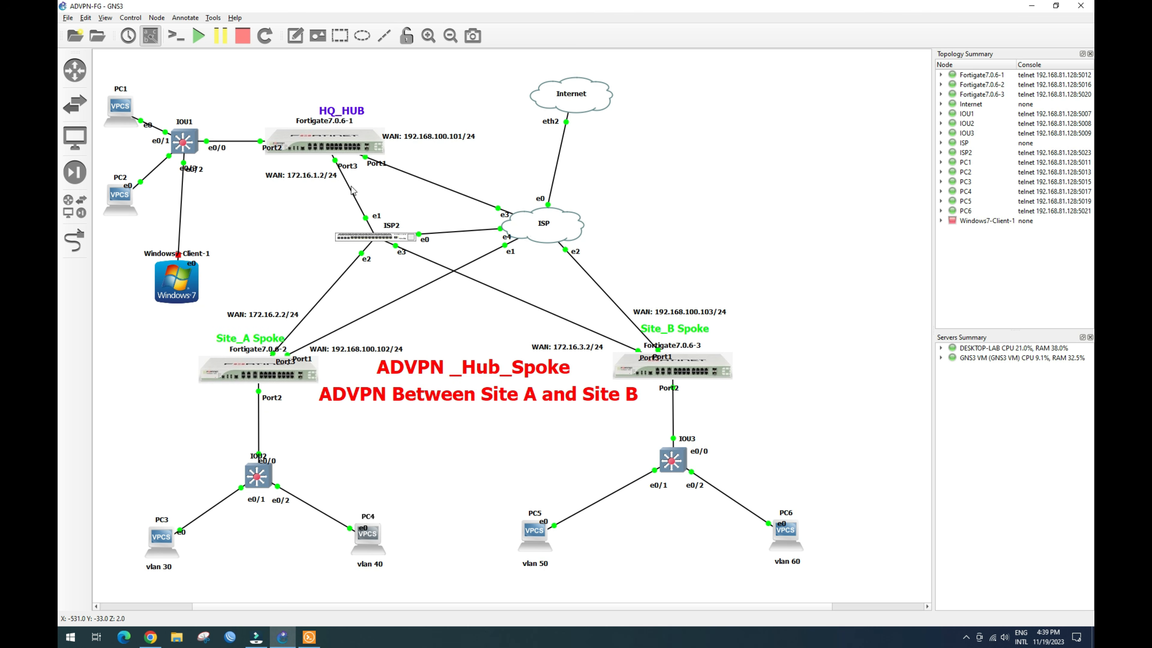
Step: Suspend the GNS3 link between the hub FortiGate's Port1 and the ISP cloud
right_click(424, 183)
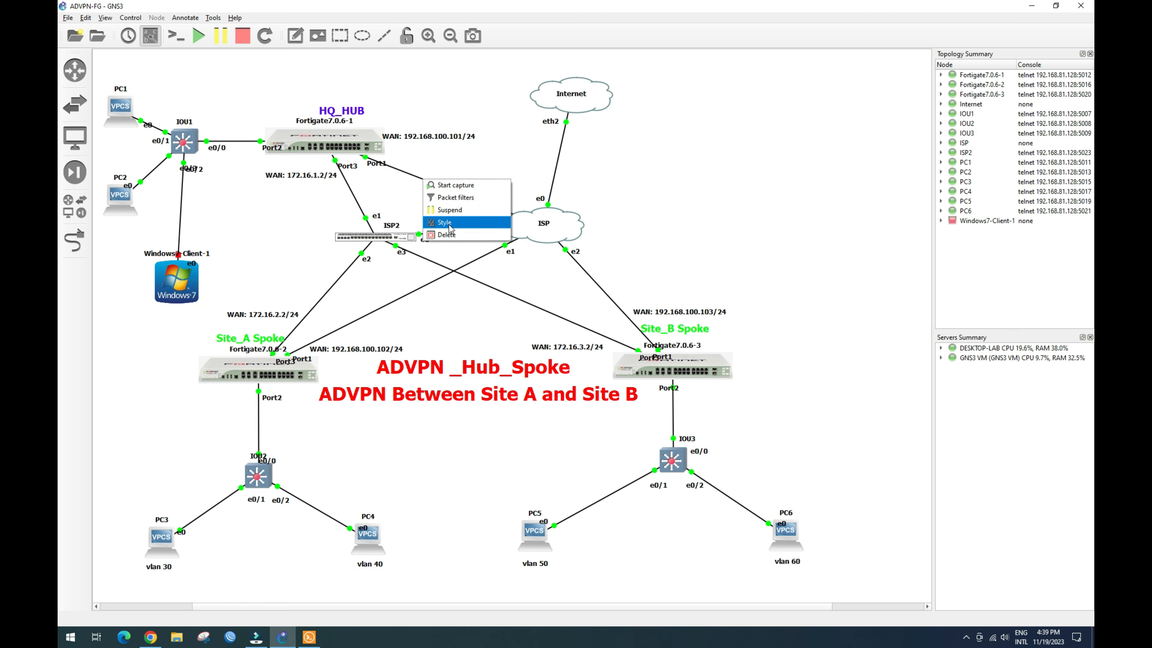
left_click(444, 211)
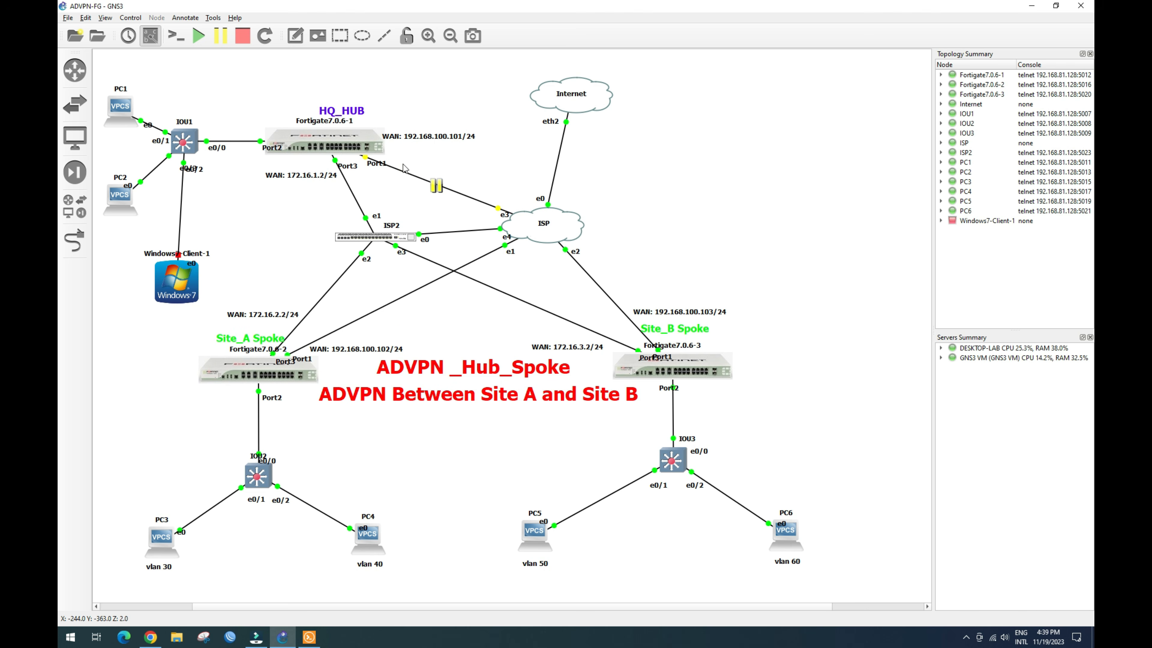
left_click(315, 636)
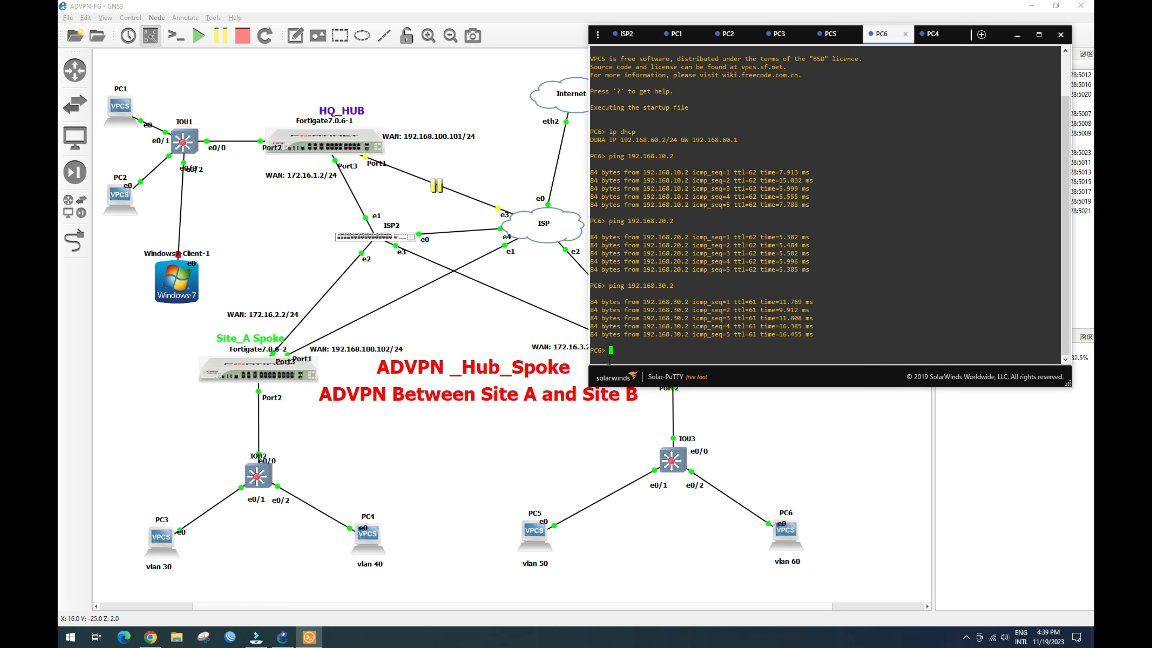
Step: Re-ping 192.168.30.2 from PC6 with the hub link suspended
left_click(644, 355)
left_click(630, 353)
left_click(622, 356)
key("Up")
key("Return")
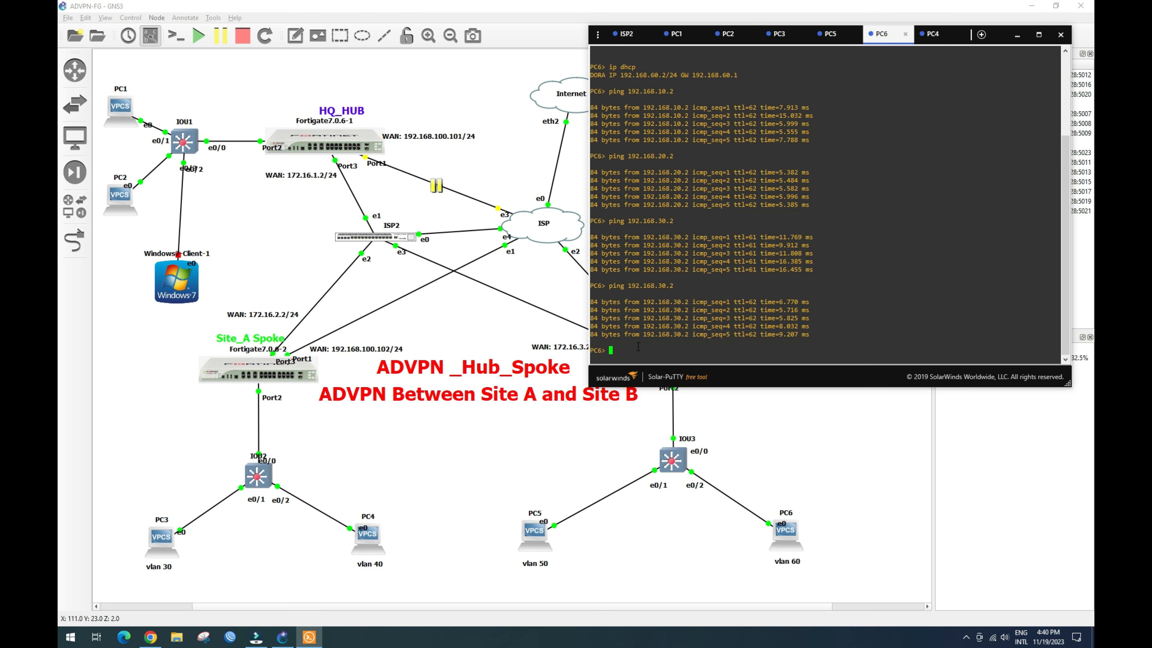
Step: Ping 192.168.10.2 from PC6, getting five successful replies over the remaining path
key("Up")
key("BackSpace")
type("1")
key("Return")
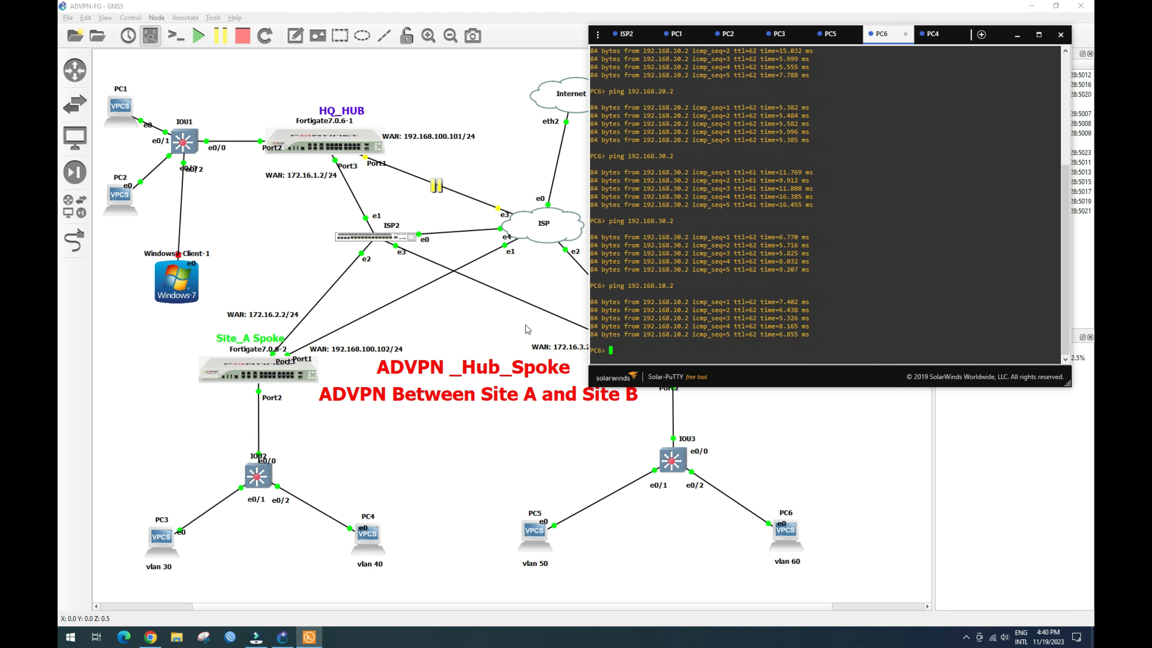
left_click(499, 333)
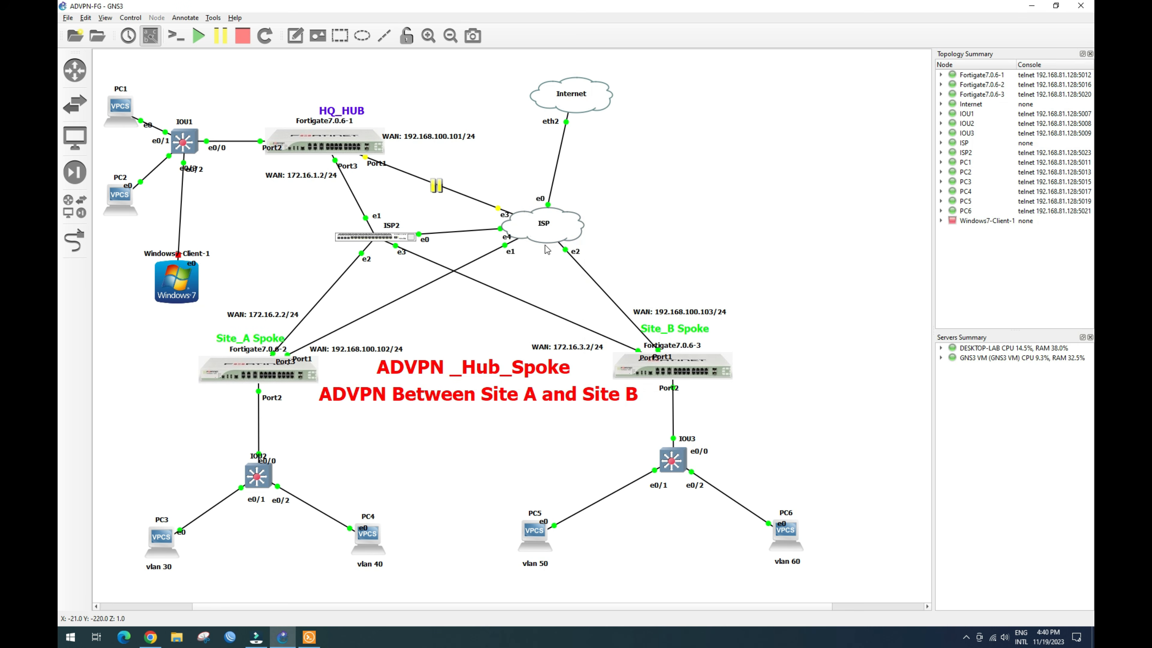
Step: Suspend the GNS3 link between ISP2 and the Site_B spoke's Port1
right_click(514, 299)
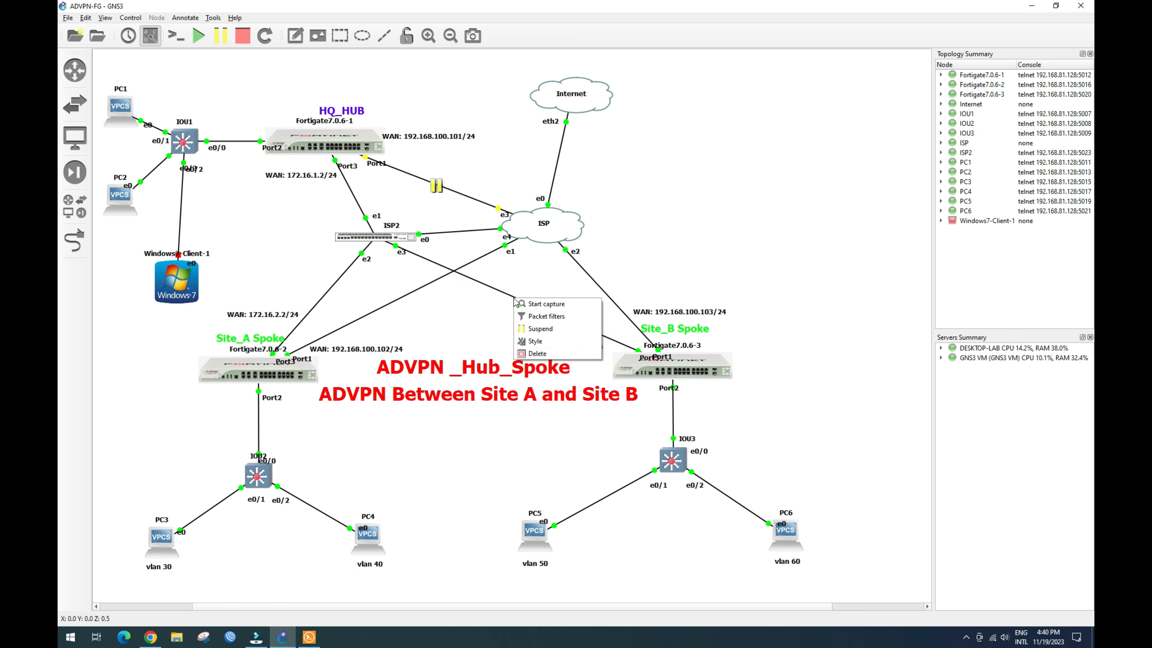
left_click(538, 333)
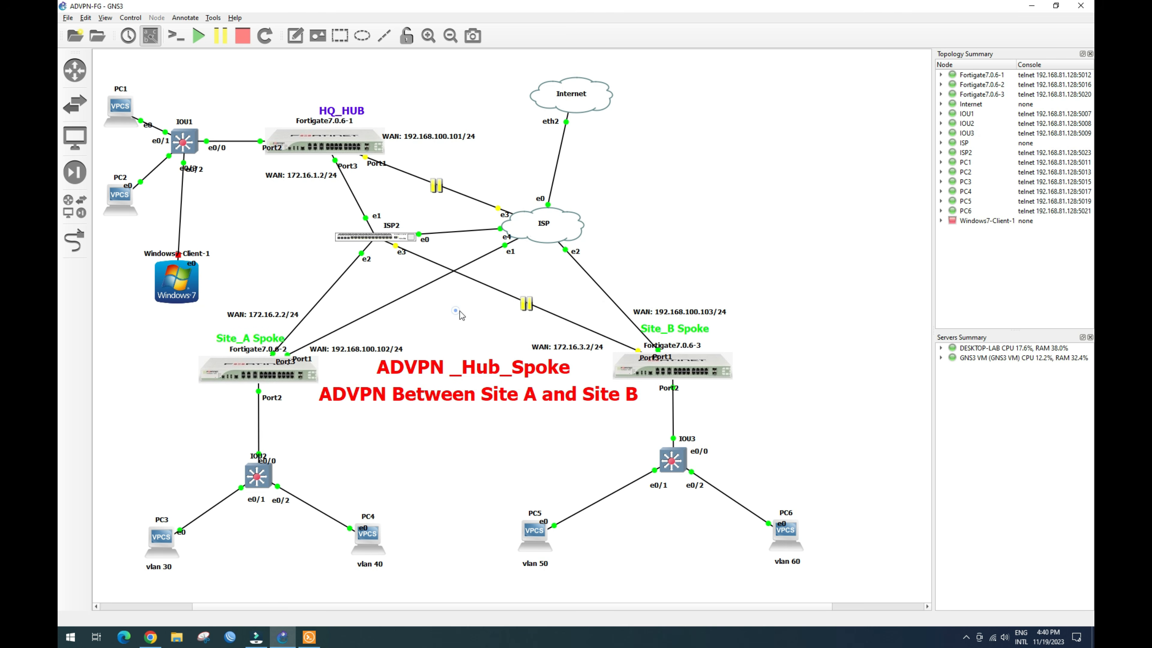
left_click(309, 641)
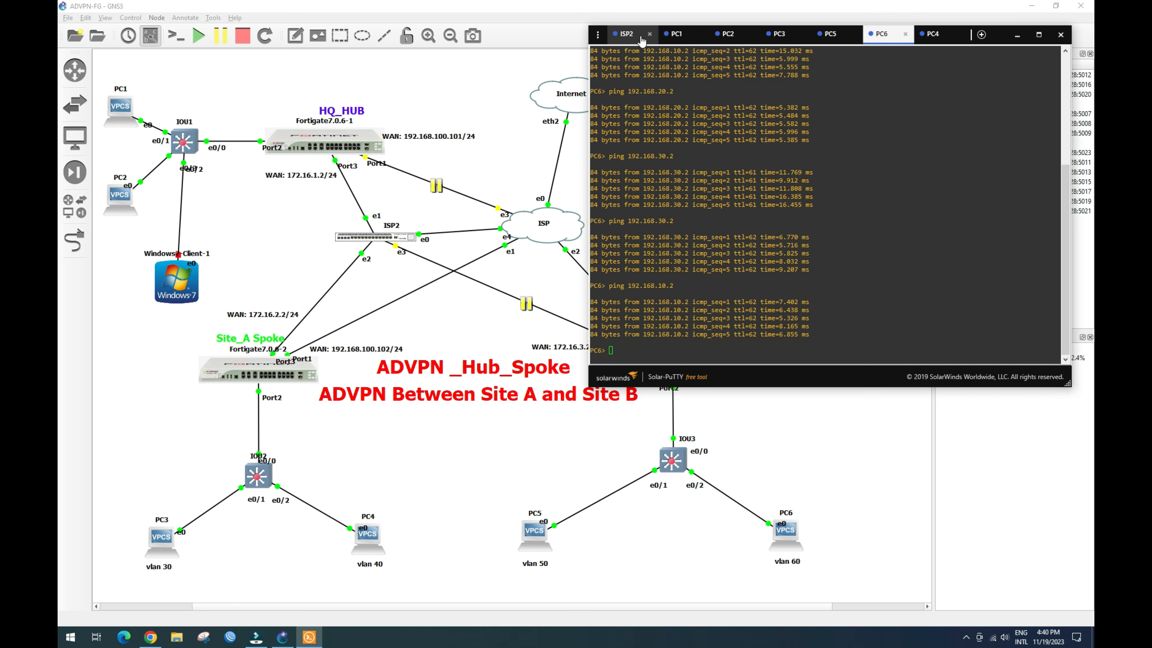
Step: Ping 192.168.60.2 repeatedly from PC1 and see every attempt time out
left_click(681, 39)
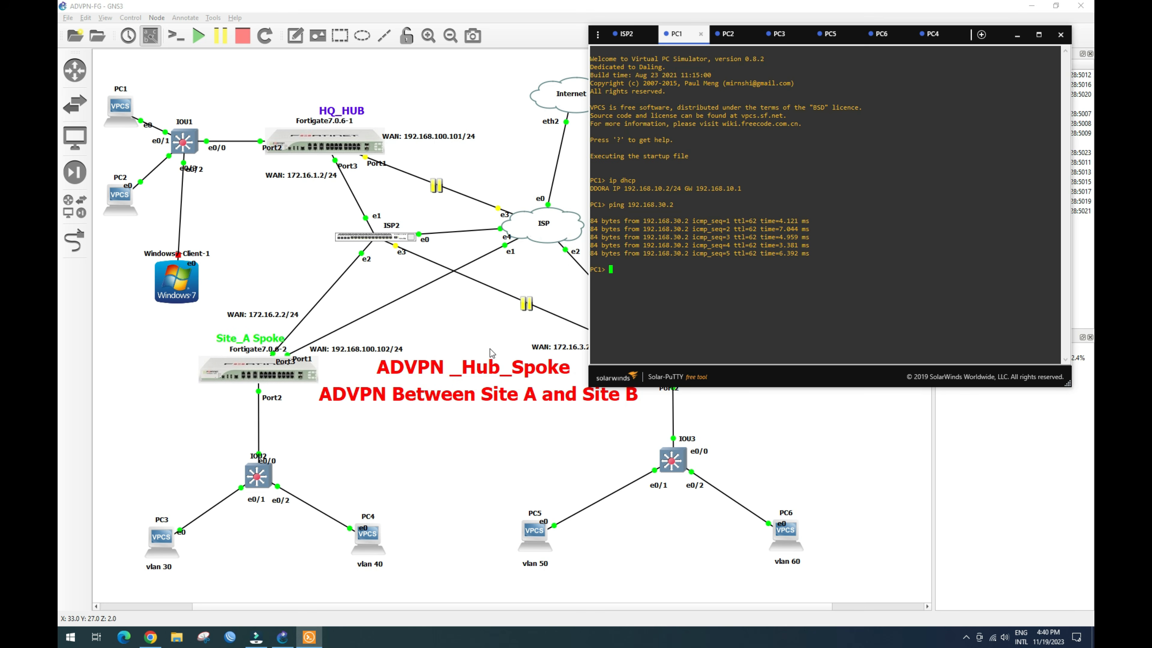
type("ping 192.168.60.2")
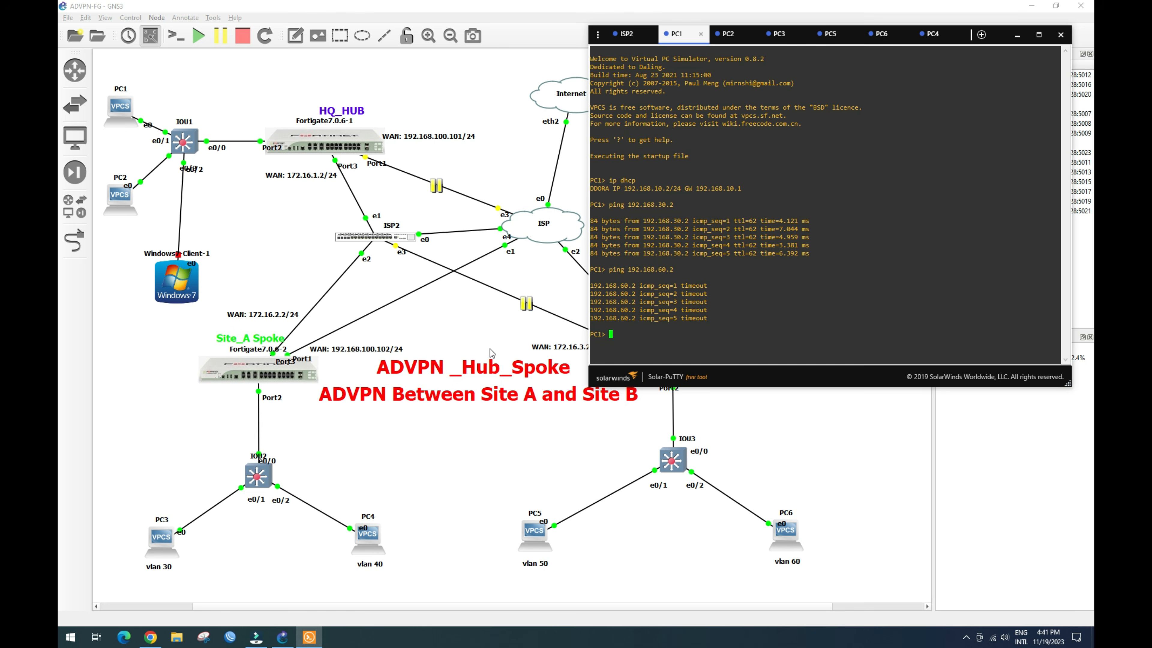
key("Up")
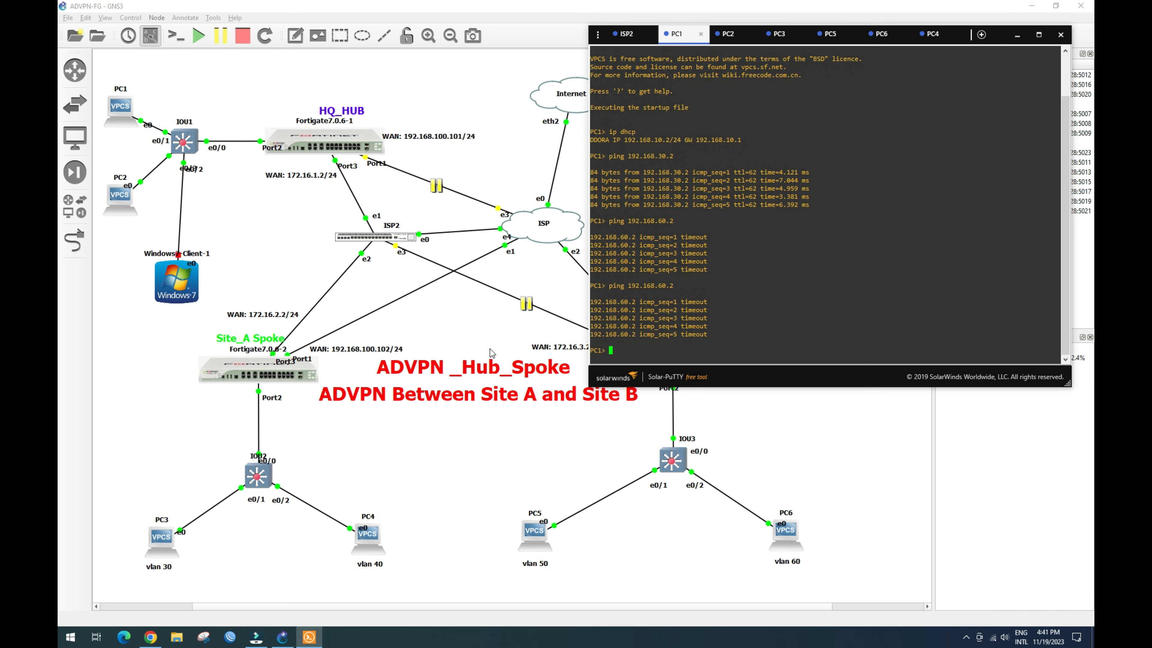
key("Up")
key("Return")
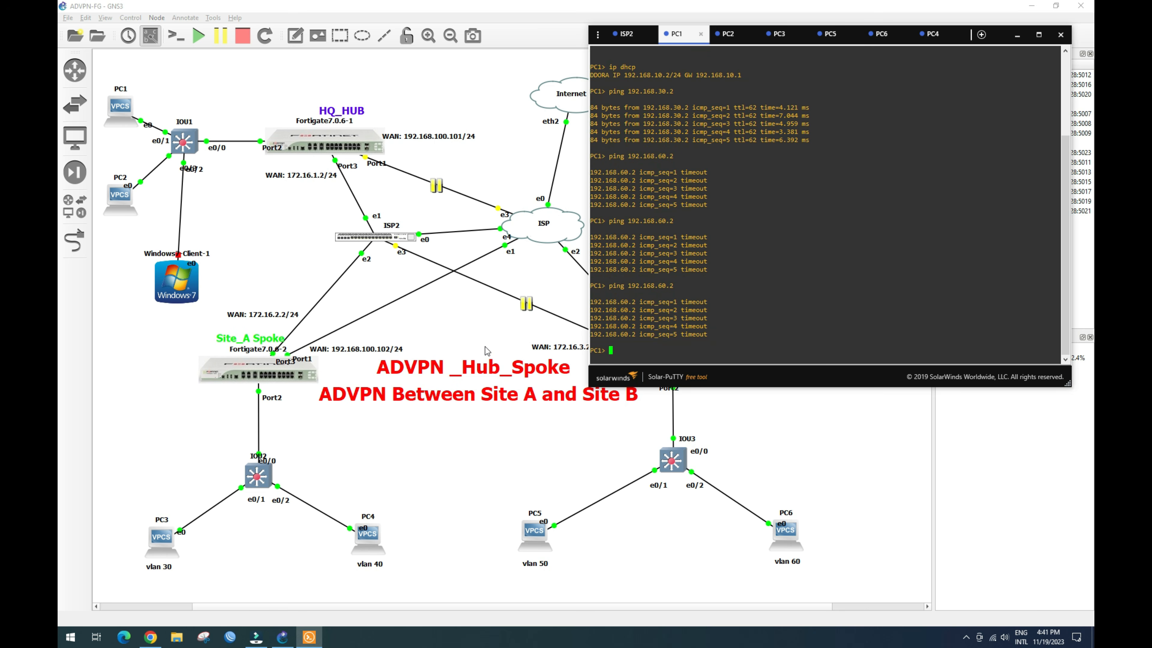
left_click(151, 637)
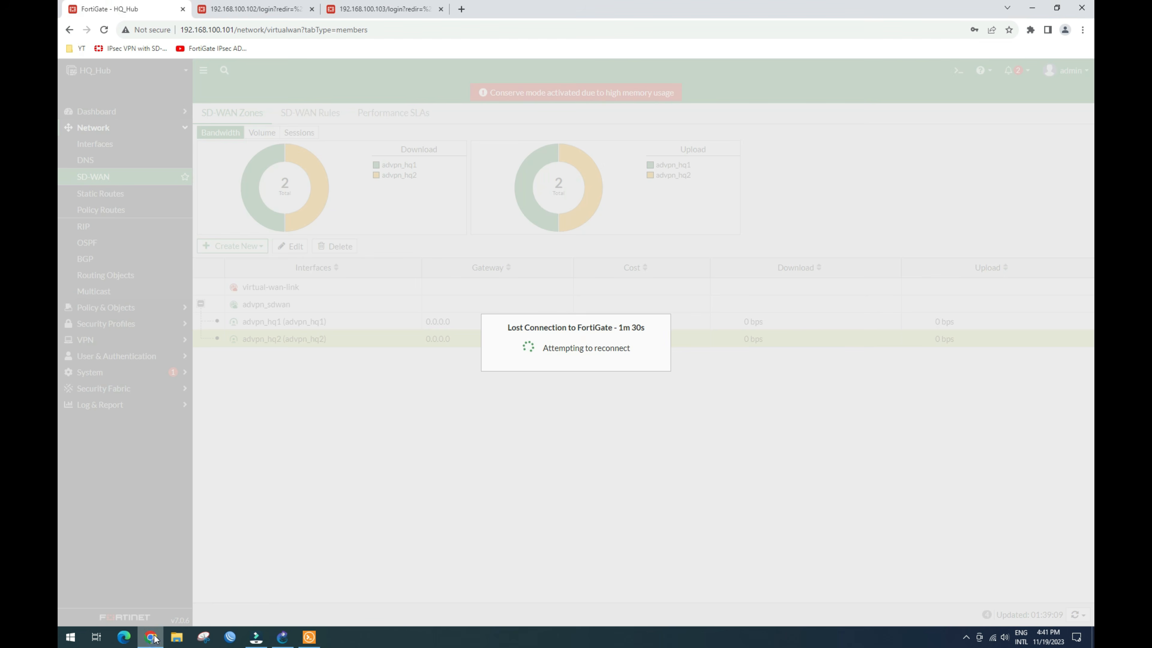
Step: Sign back in to the Site_A spoke at 192.168.100.102 with the username and password
left_click(231, 16)
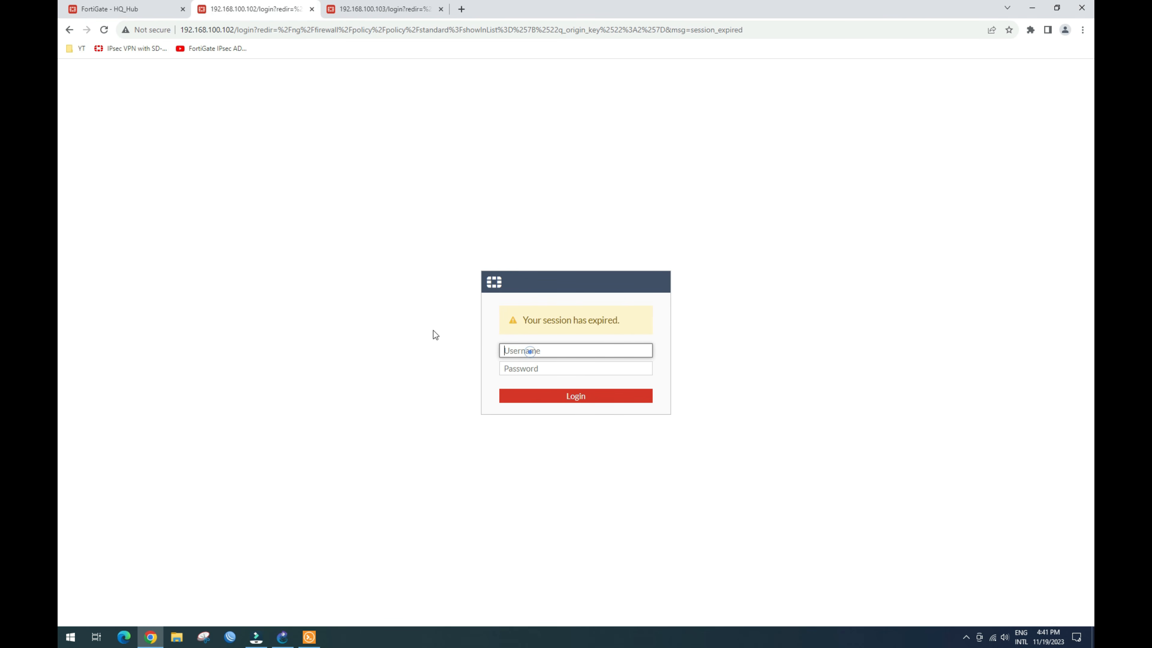
type("in")
key("Tab")
type("••")
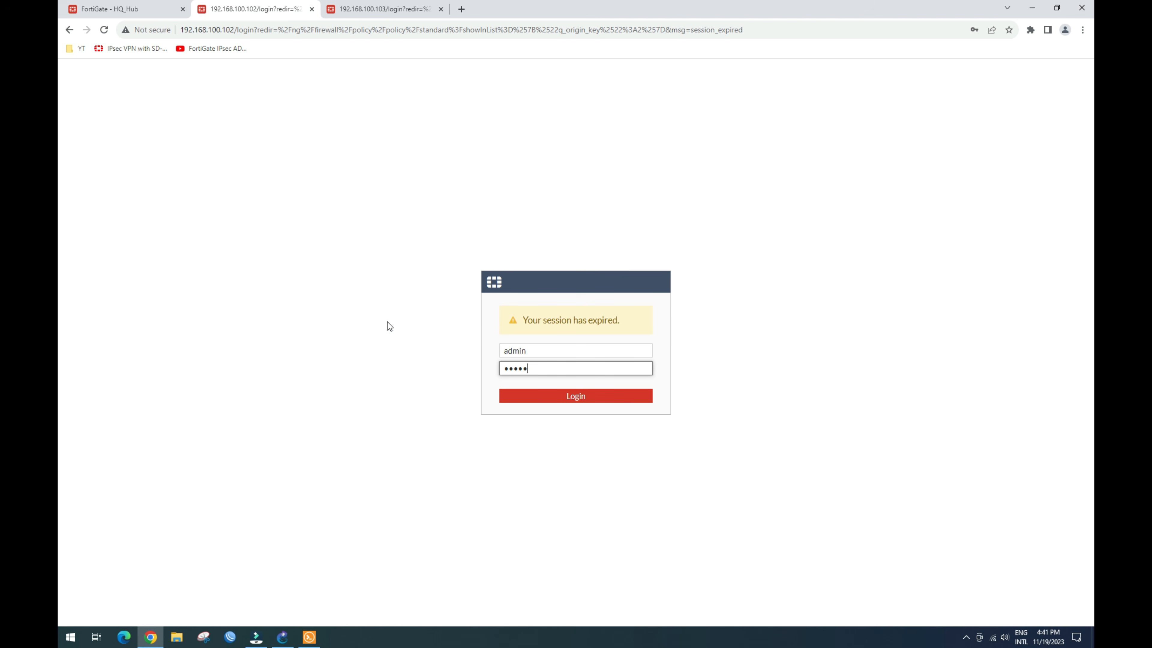
key("Return")
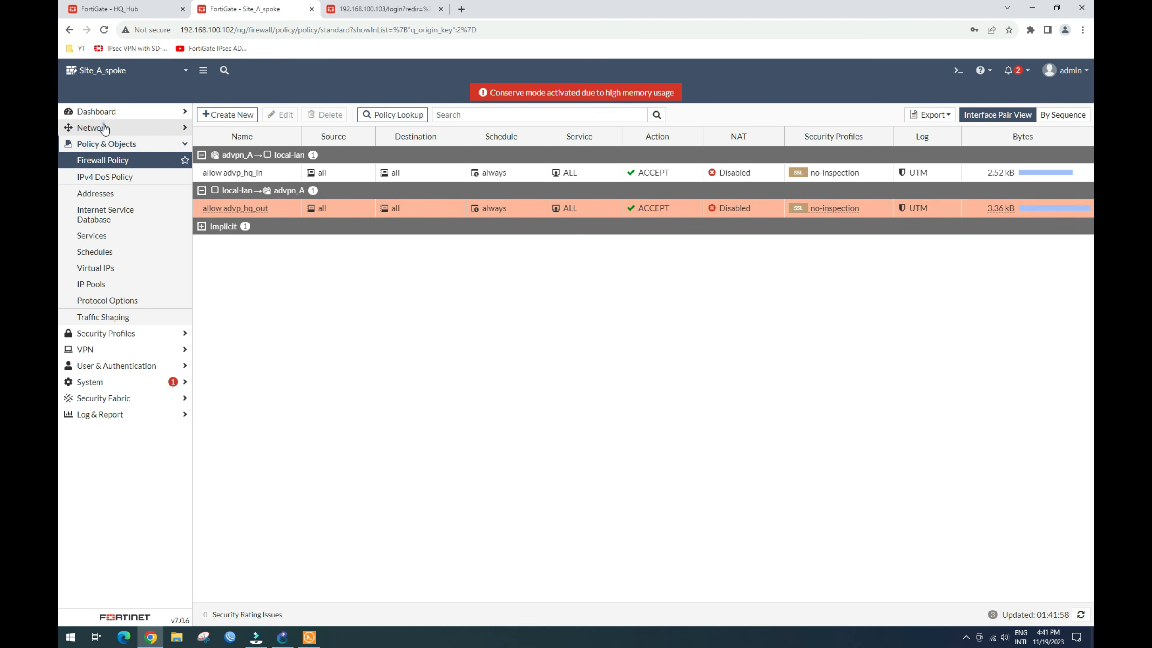
Step: Open Site_A_spoke's Network dashboard and expand the Routing widget to full view
left_click(105, 127)
left_click(105, 112)
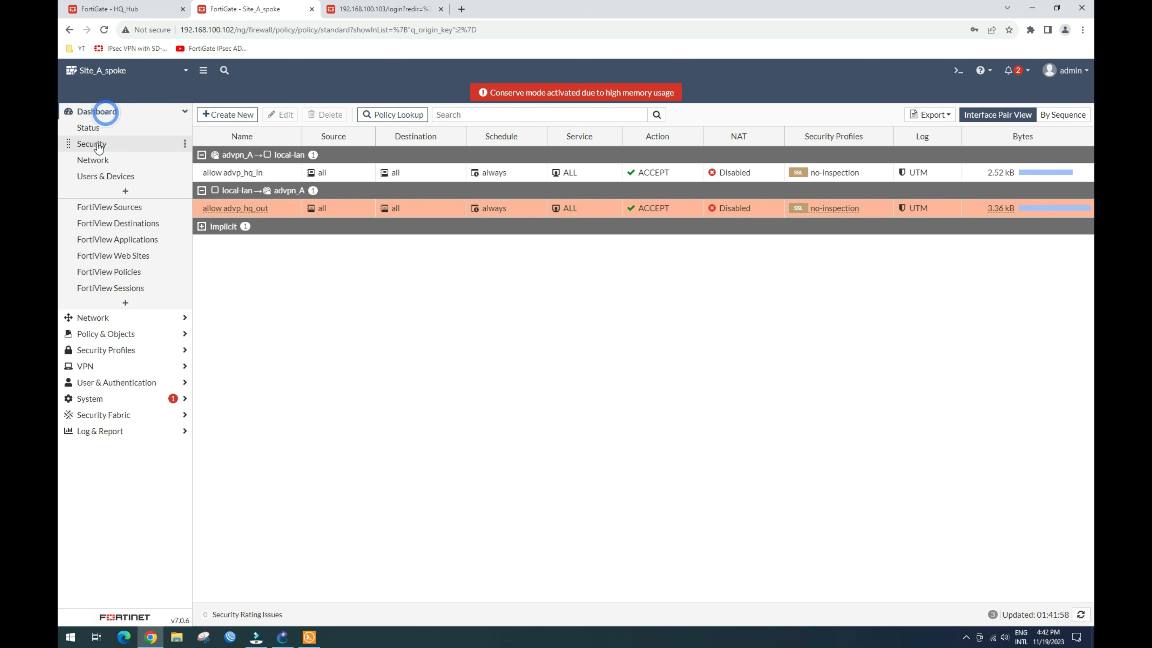
left_click(99, 163)
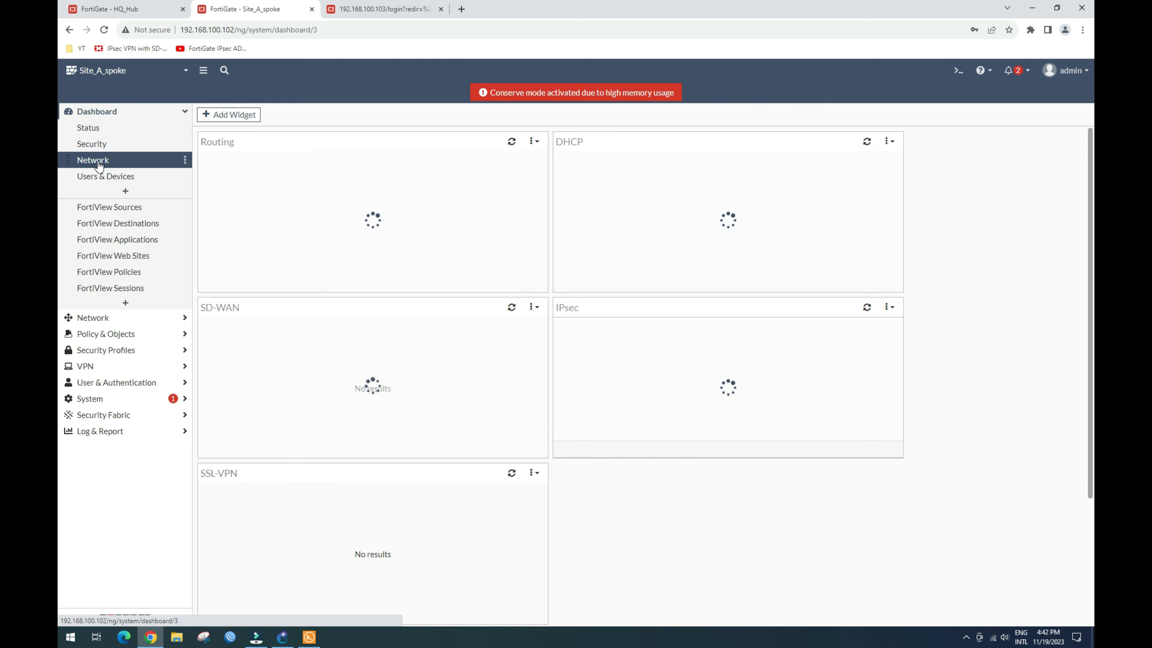
left_click(291, 228)
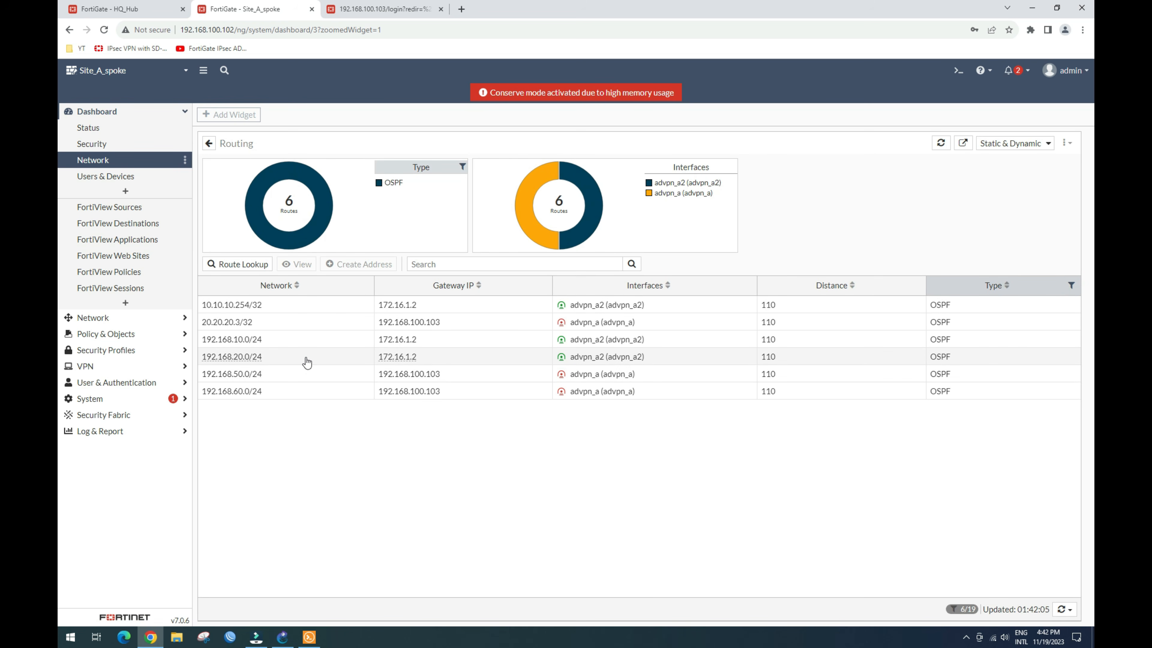
Step: Review OSPF routes 20.20.20.3/32, 192.168.50.0/24 and 192.168.60.0/24, then reach the 192.168.100.103 login
left_click(341, 325)
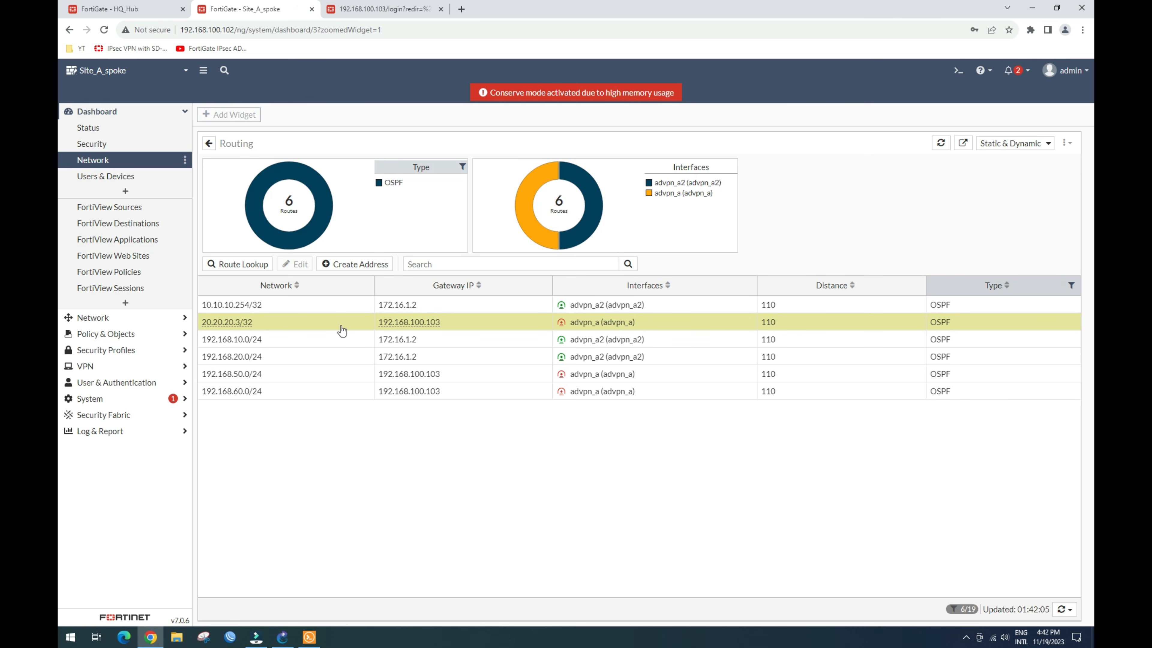
left_click(330, 374)
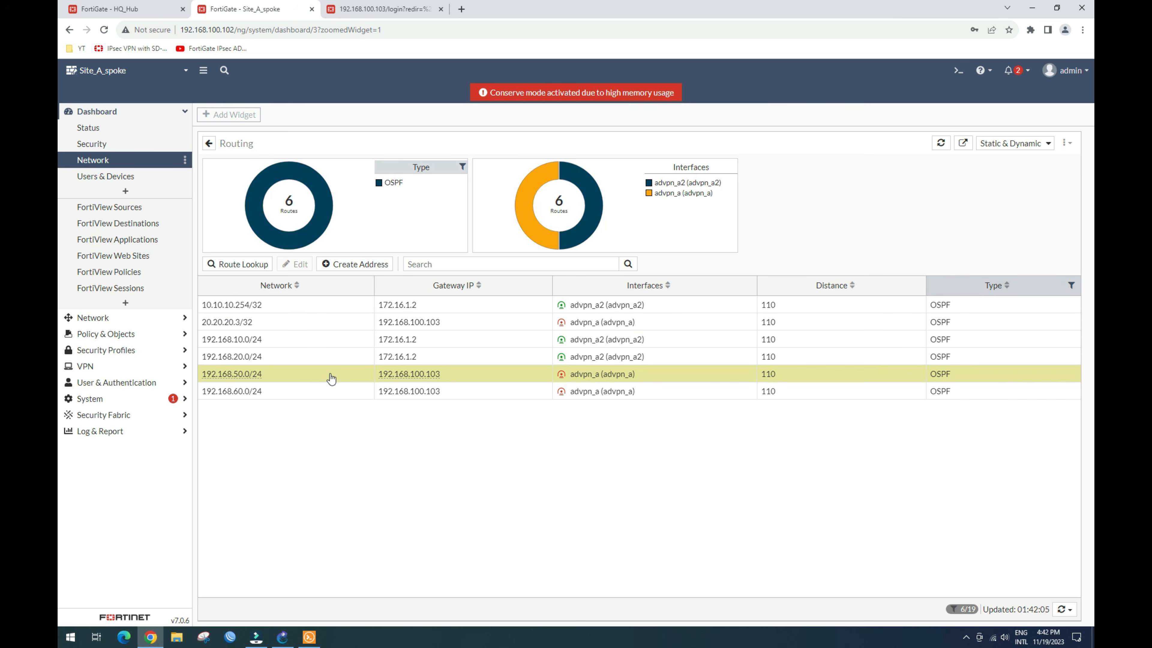
left_click(328, 394)
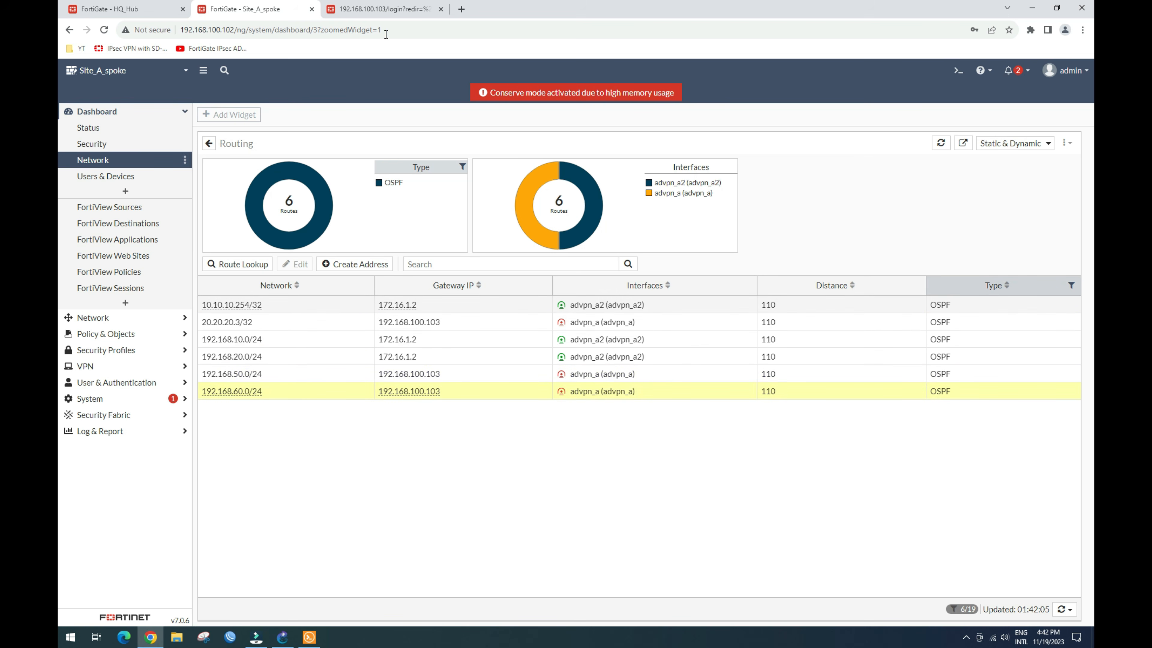
left_click(388, 11)
left_click(530, 353)
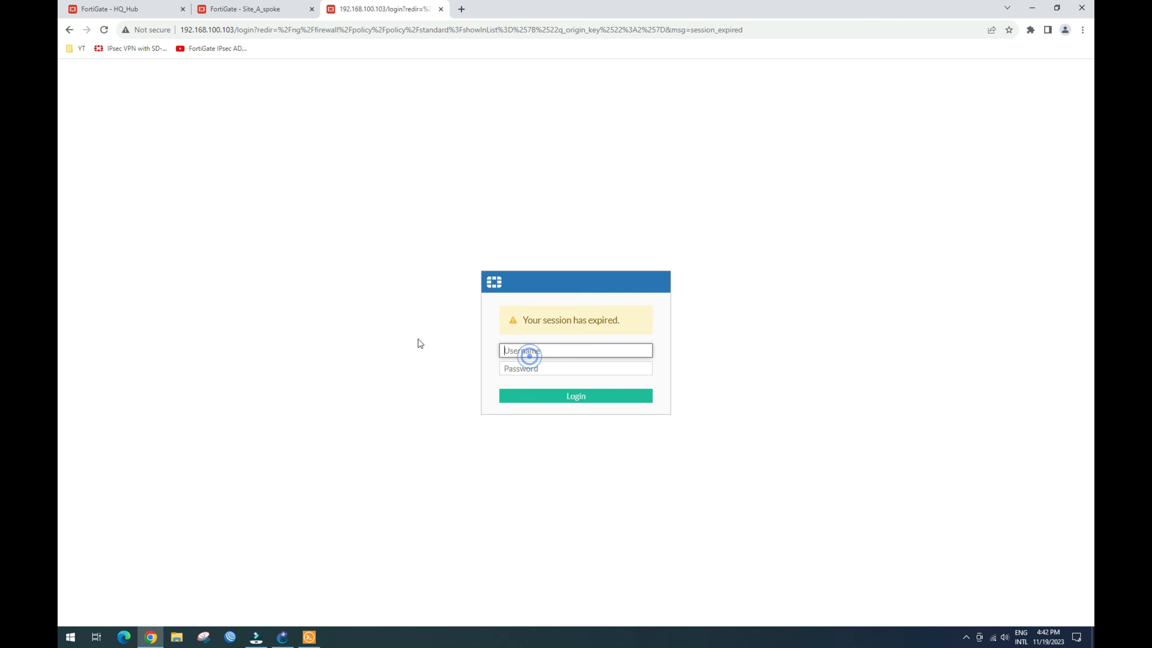
Step: Log in to Site_B_Spoke at 192.168.100.103 with the admin account
type("a")
key("Tab")
type("admin")
key("Return")
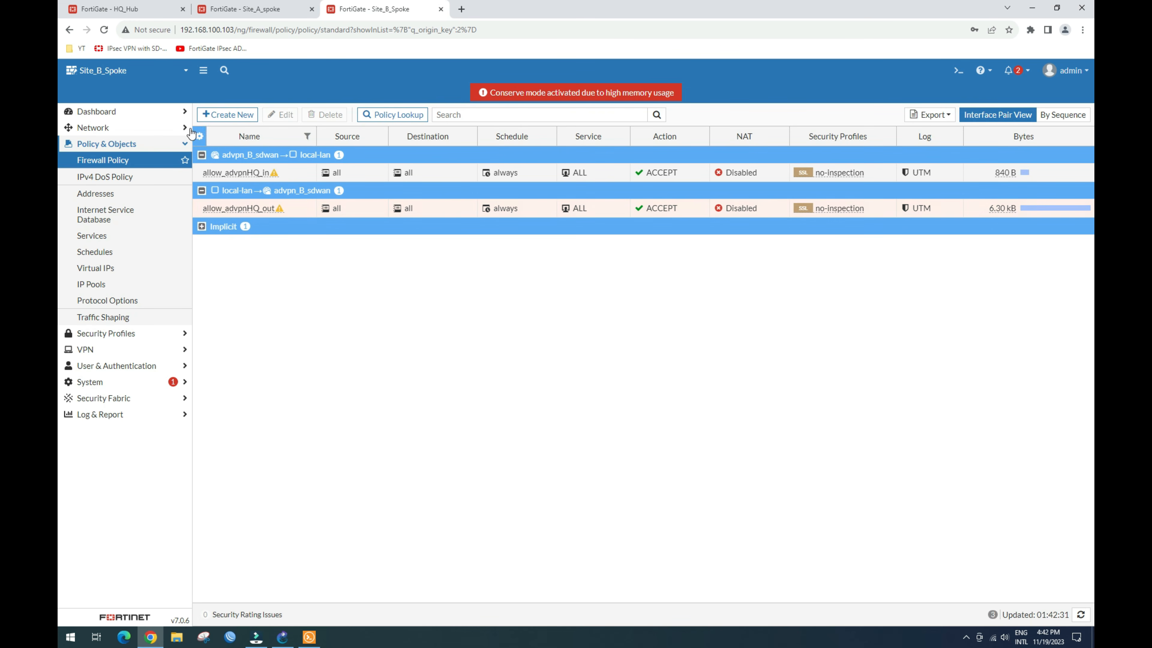
Step: Show Site_B_Spoke's full routing table with its seven OSPF routes via advpn_b1
left_click(111, 111)
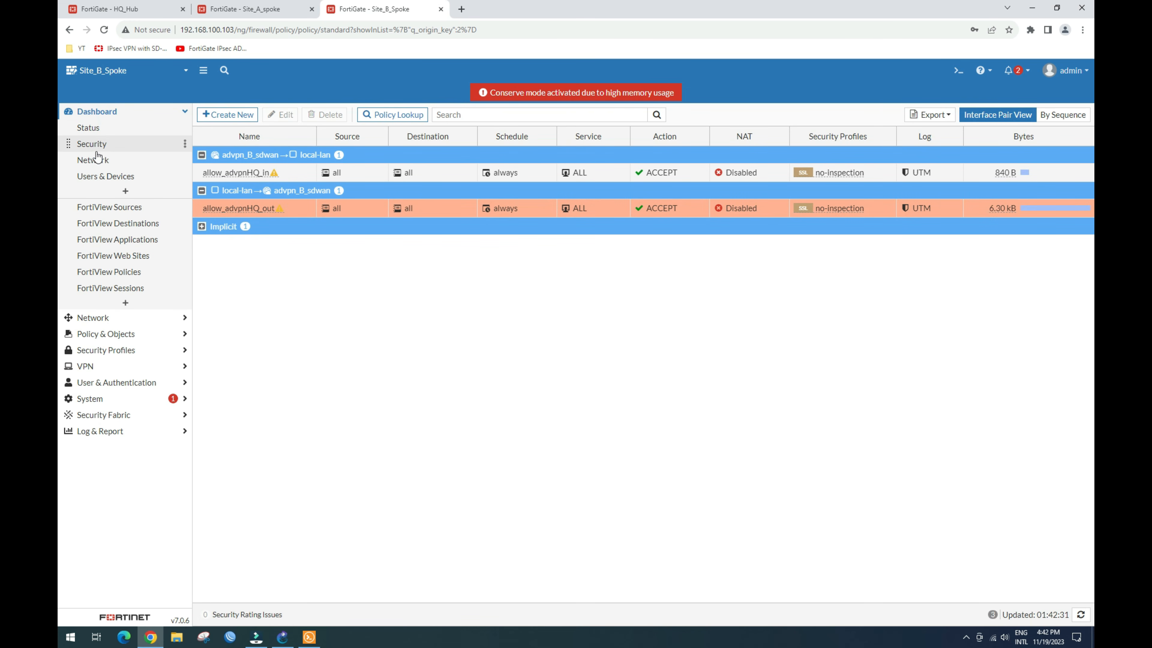
left_click(100, 162)
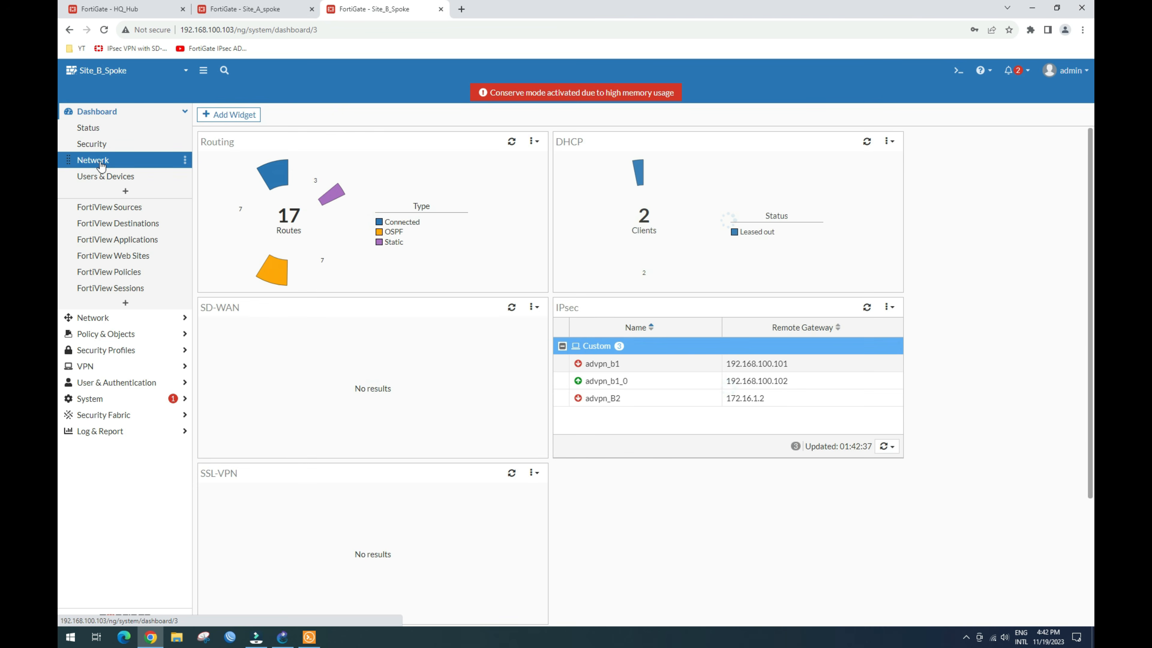
left_click(287, 218)
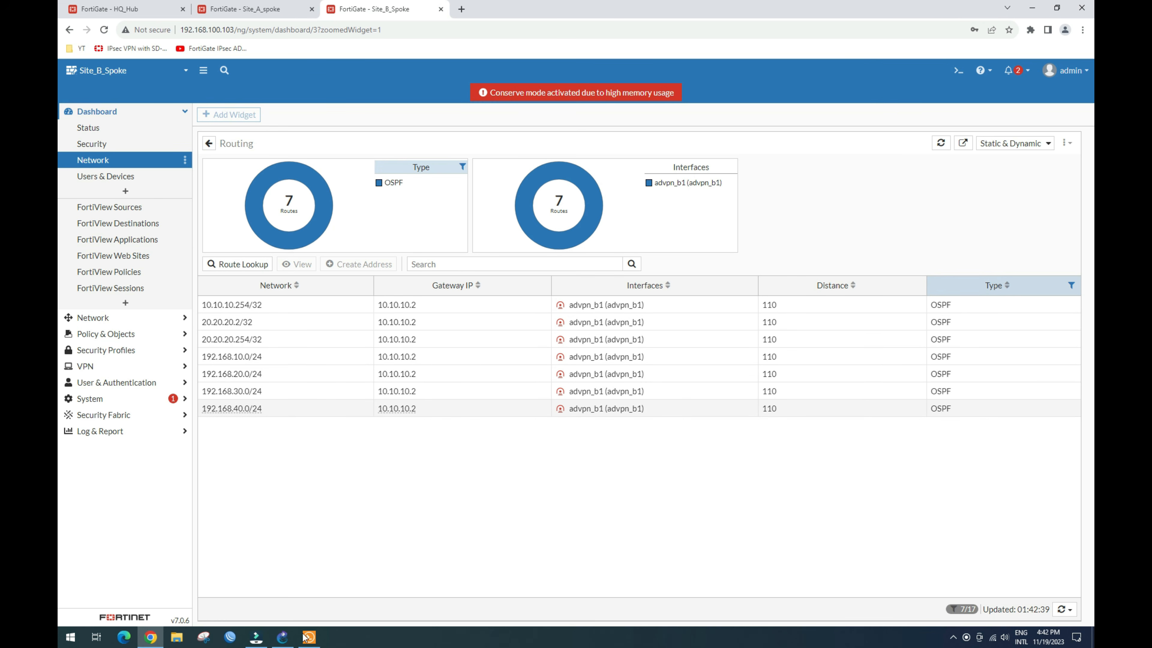
left_click(283, 635)
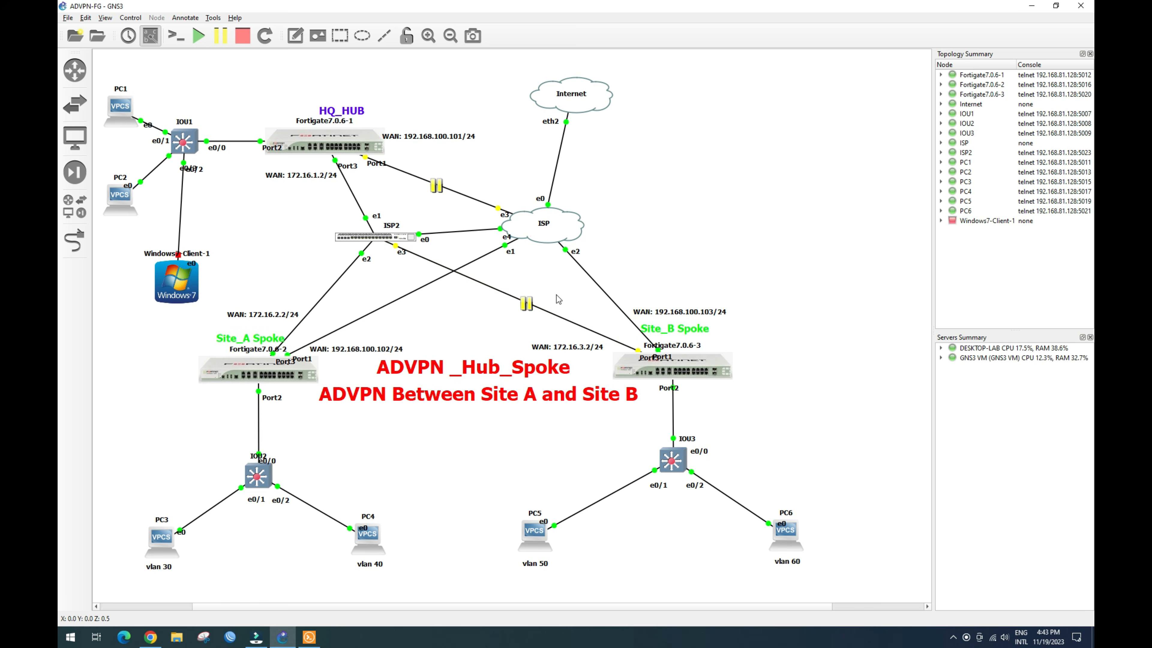
Step: Resume the suspended ISP2–Site_B link in the GNS3 topology
right_click(527, 303)
right_click(527, 303)
left_click(541, 324)
Step: Rerun ping 192.168.60.2 from PC1 until five replies come back
left_click(309, 637)
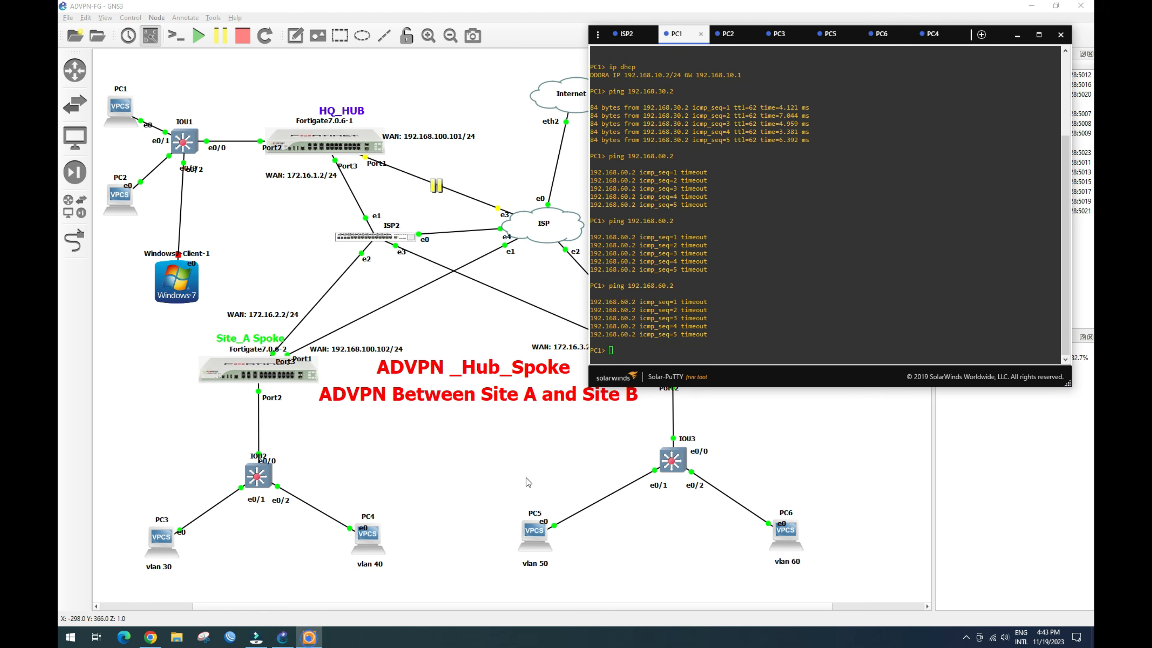
left_click(641, 345)
key("Up")
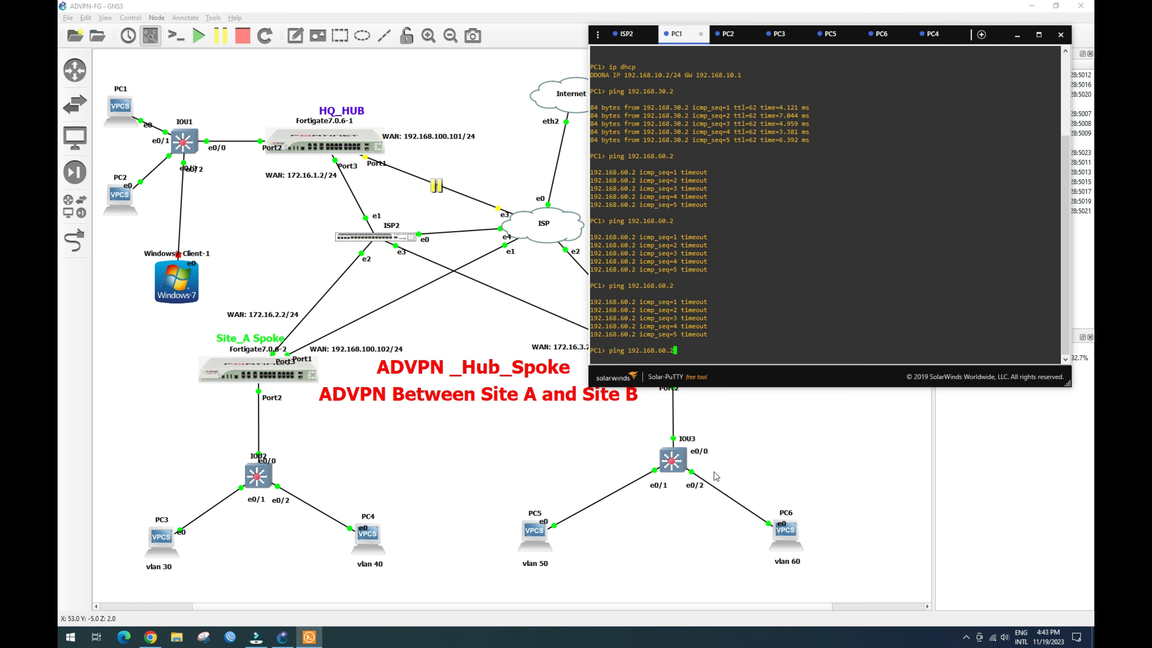
key("Return")
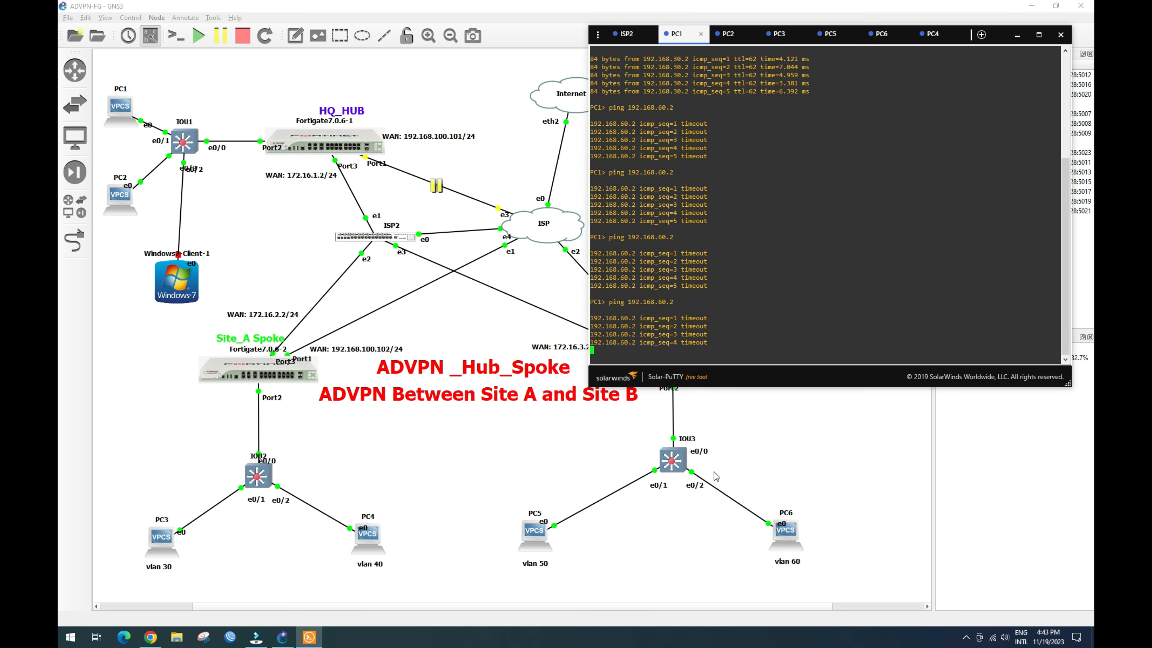
key("Up")
key("Return")
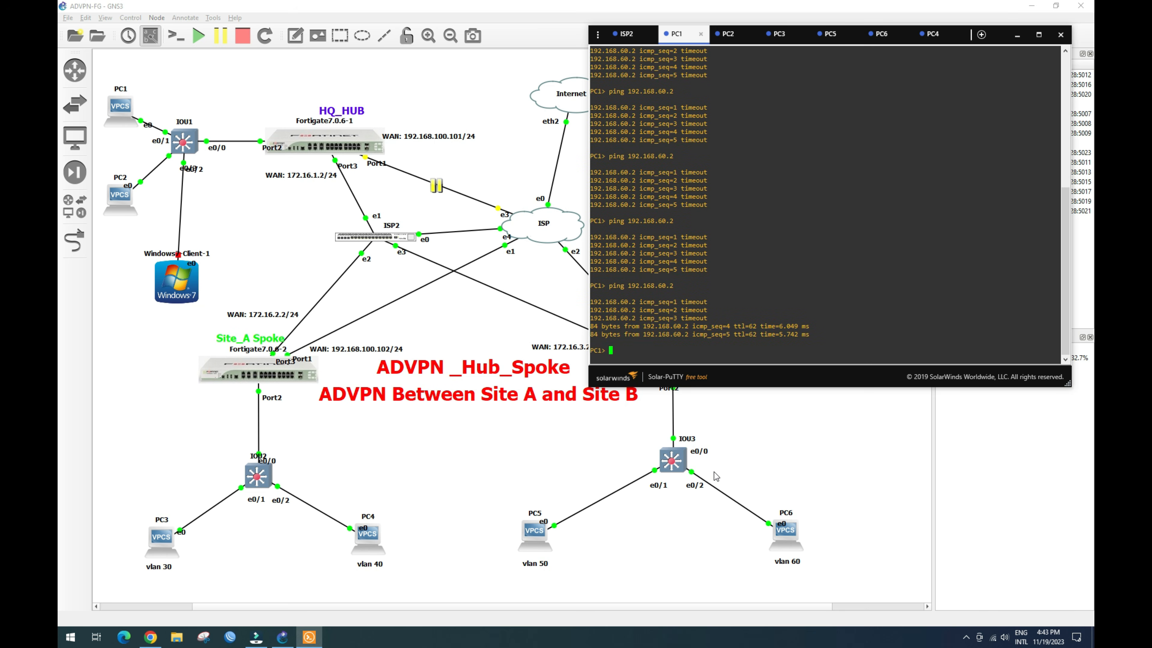
key("Up")
key("Return")
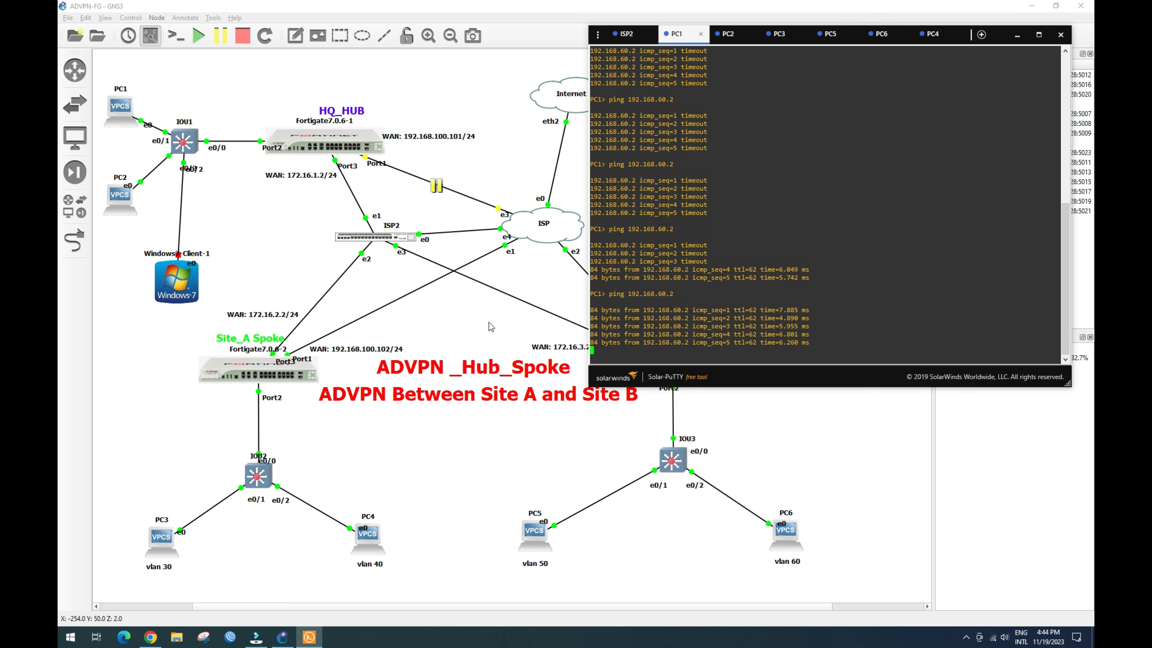
left_click(490, 313)
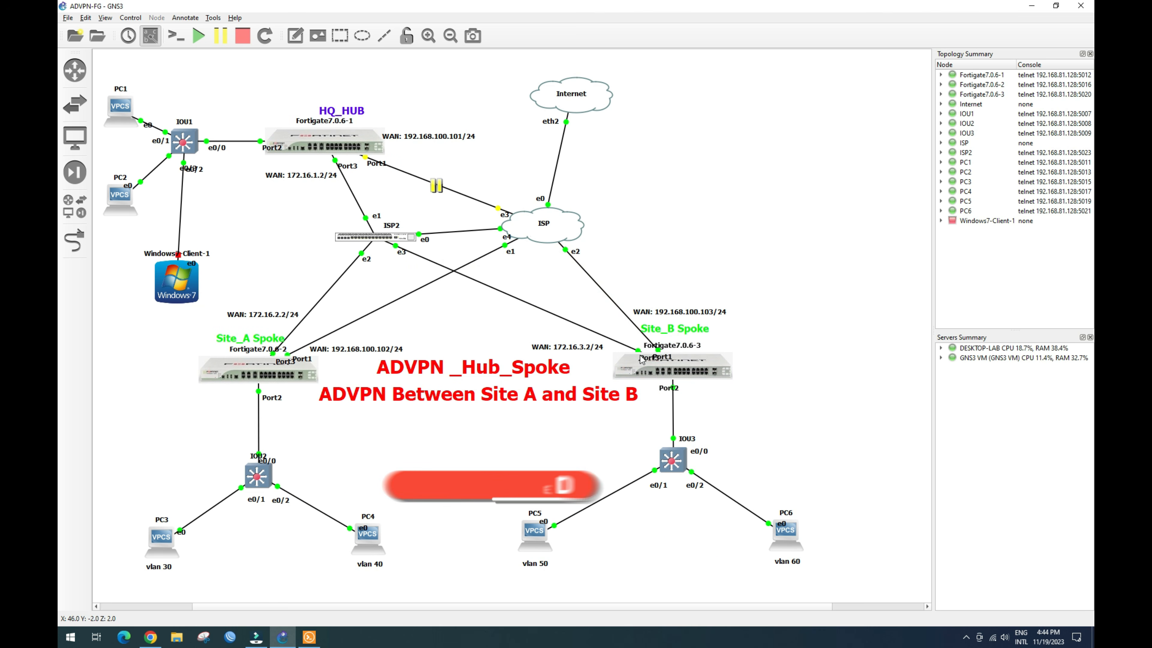
Step: Resume the hub's ISP link and suspend the ISP2–Site_A spoke link
right_click(445, 189)
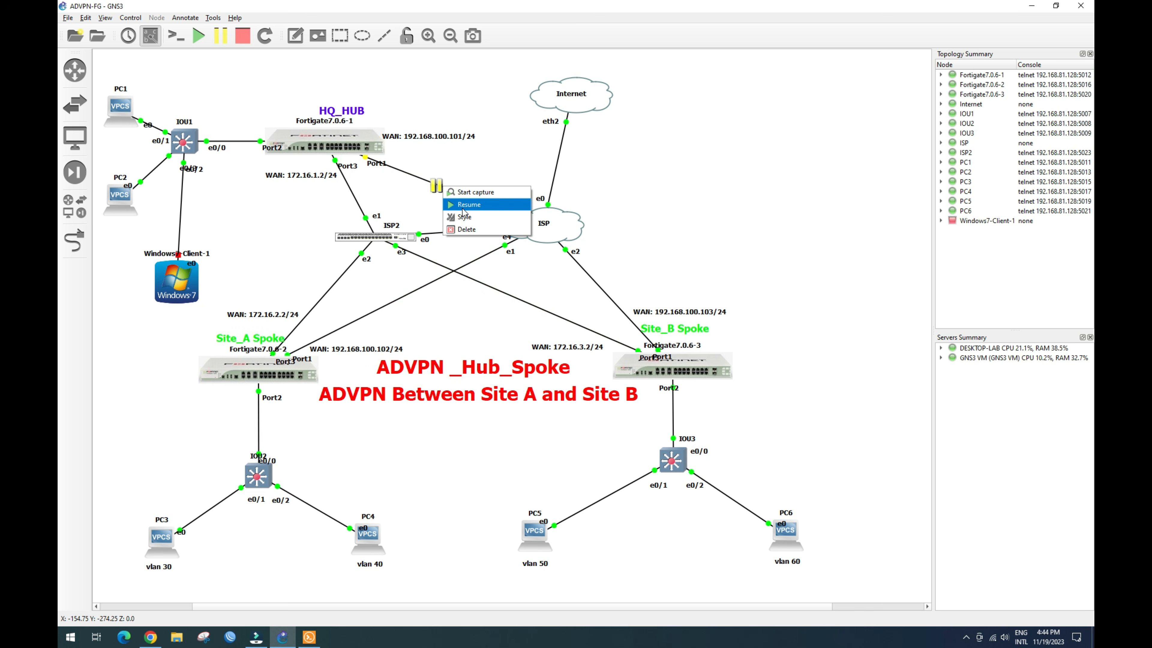
left_click(464, 207)
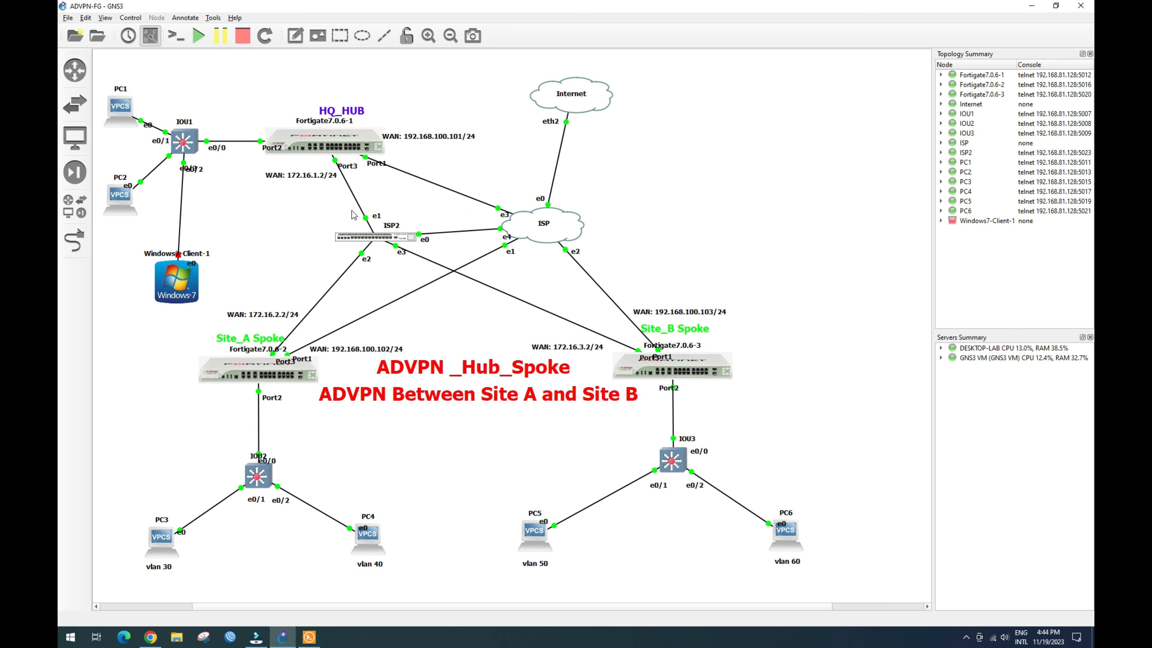
right_click(341, 275)
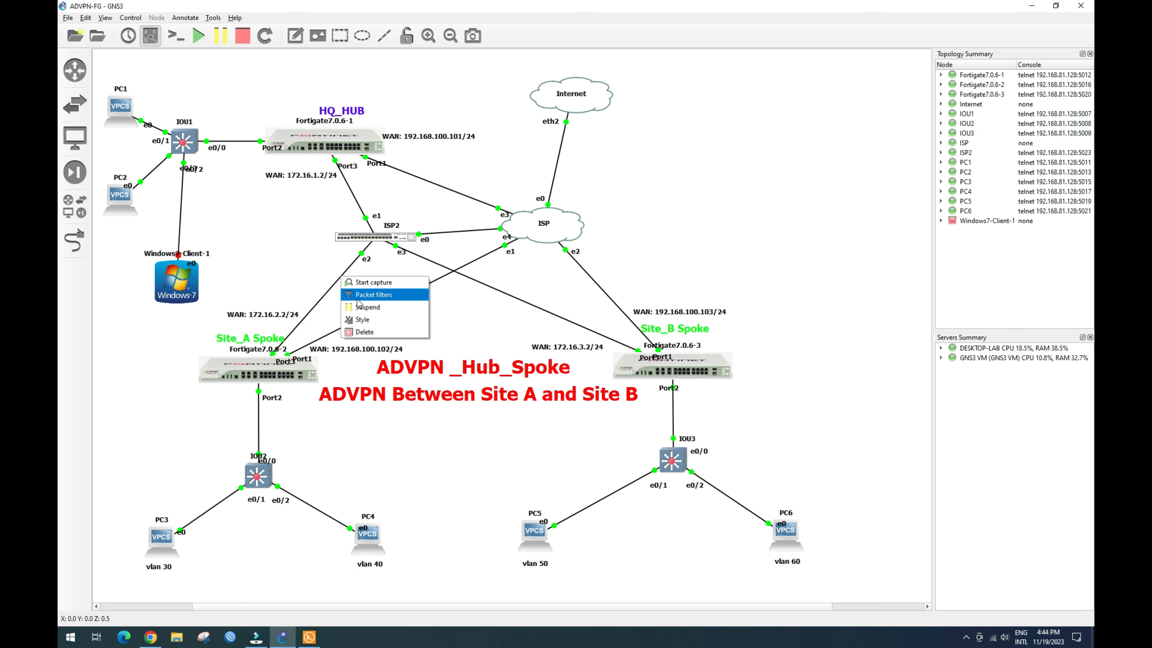
left_click(367, 307)
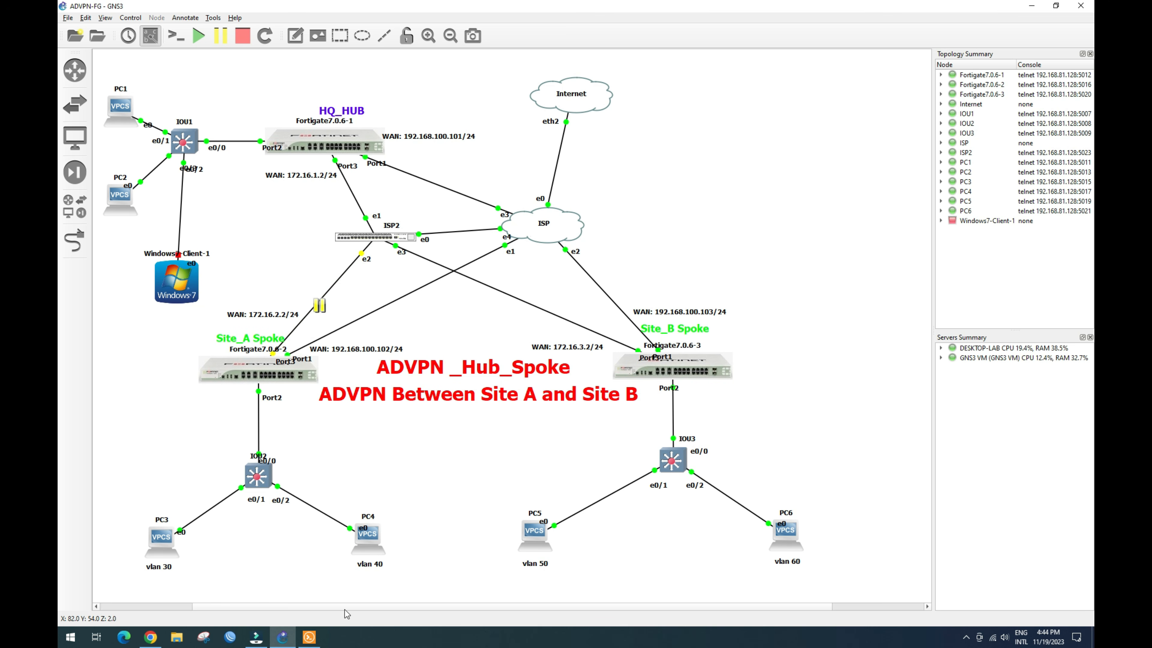
left_click(309, 637)
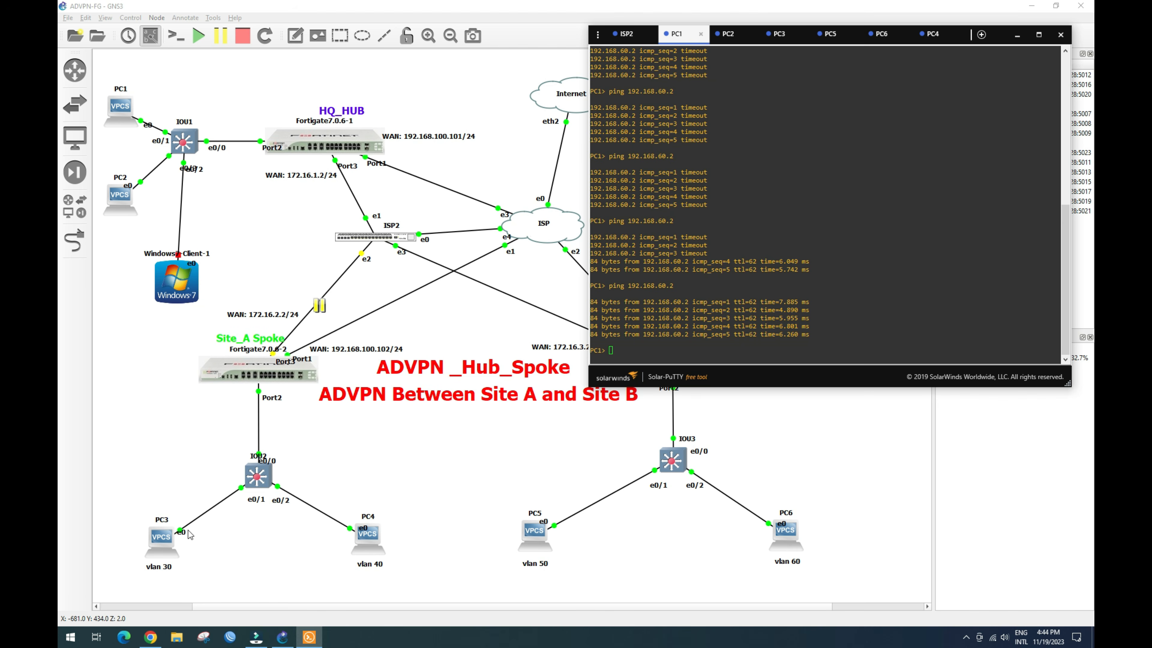
Step: From PC3, ping 192.168.60.2 by editing the previous ping command
left_click(784, 36)
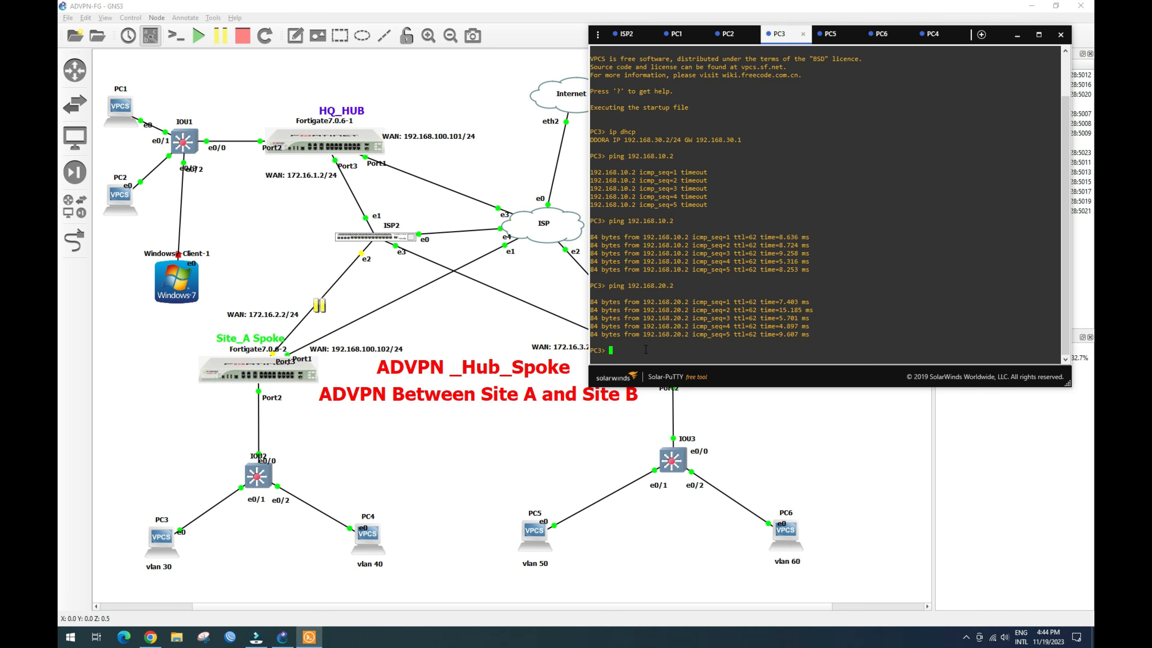
key("Up")
key("Left")
type("6")
key("Return")
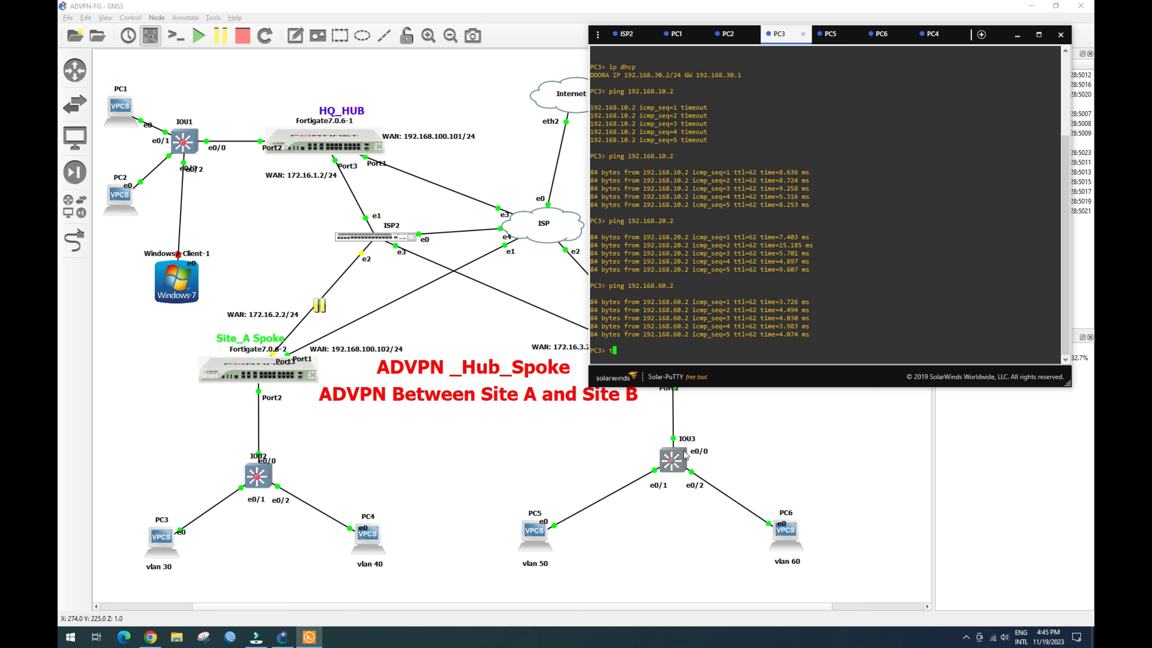
Step: Trace the route to 192.168.60.2 and highlight hop 2, 10.10.10.3
type("ce 192.168.60.2")
key("Return")
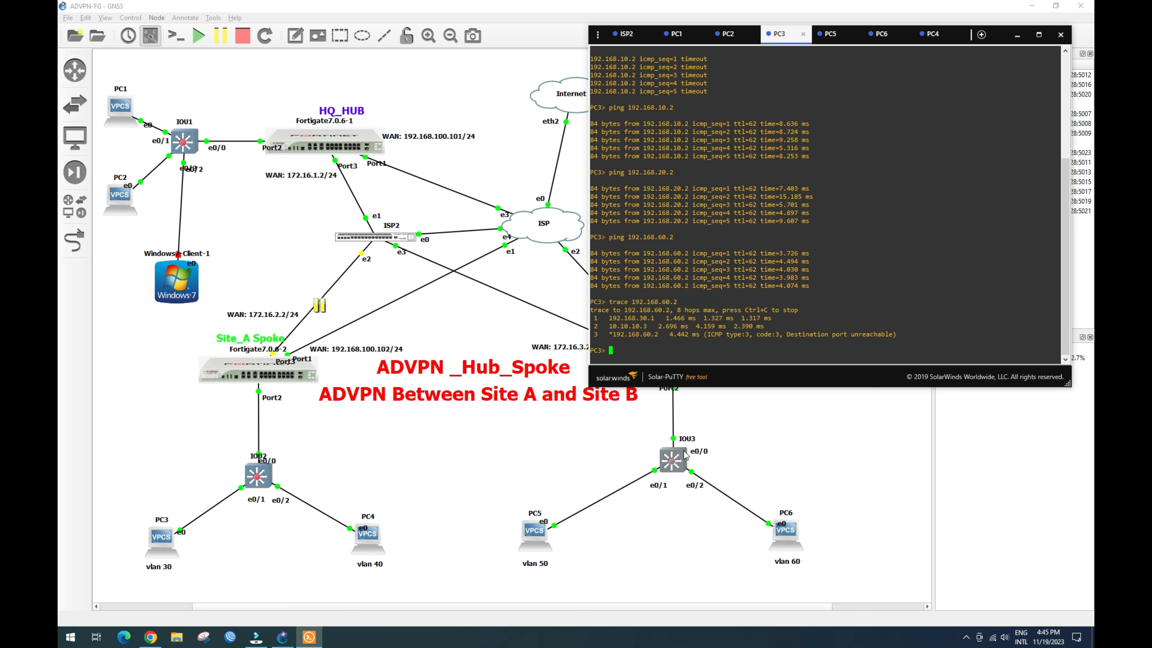
left_click_drag(602, 326, 661, 328)
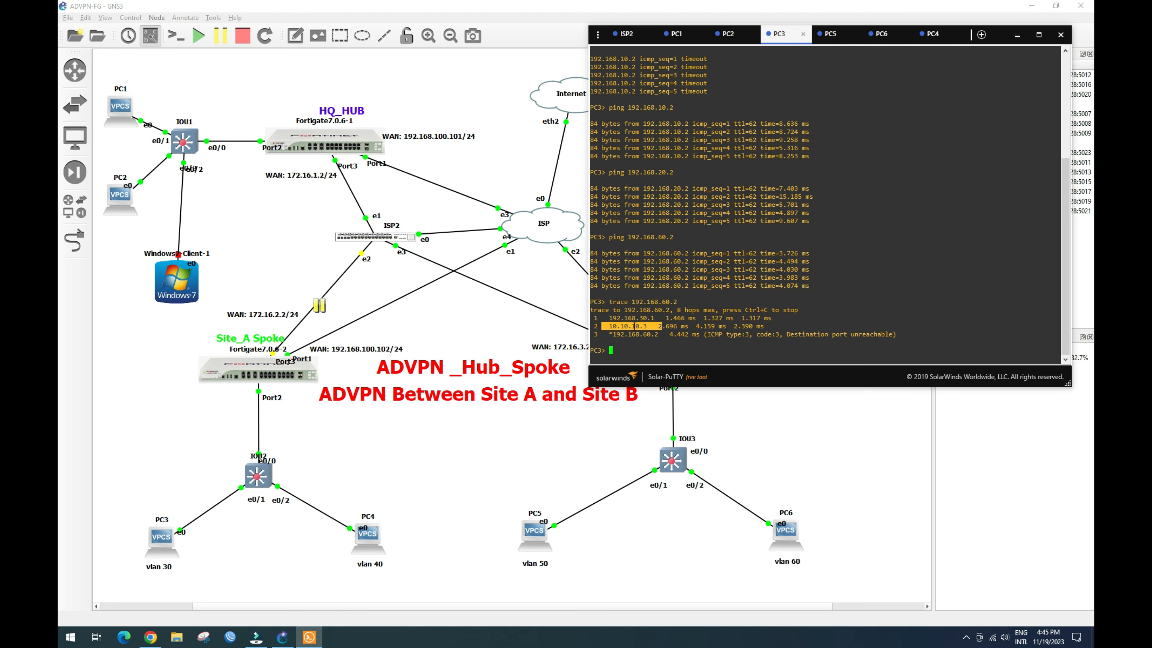
left_click_drag(609, 325, 665, 326)
Step: Bring the GNS3 topology forward and show the Fortigate7.0.6-3 node's port tooltip
left_click(497, 315)
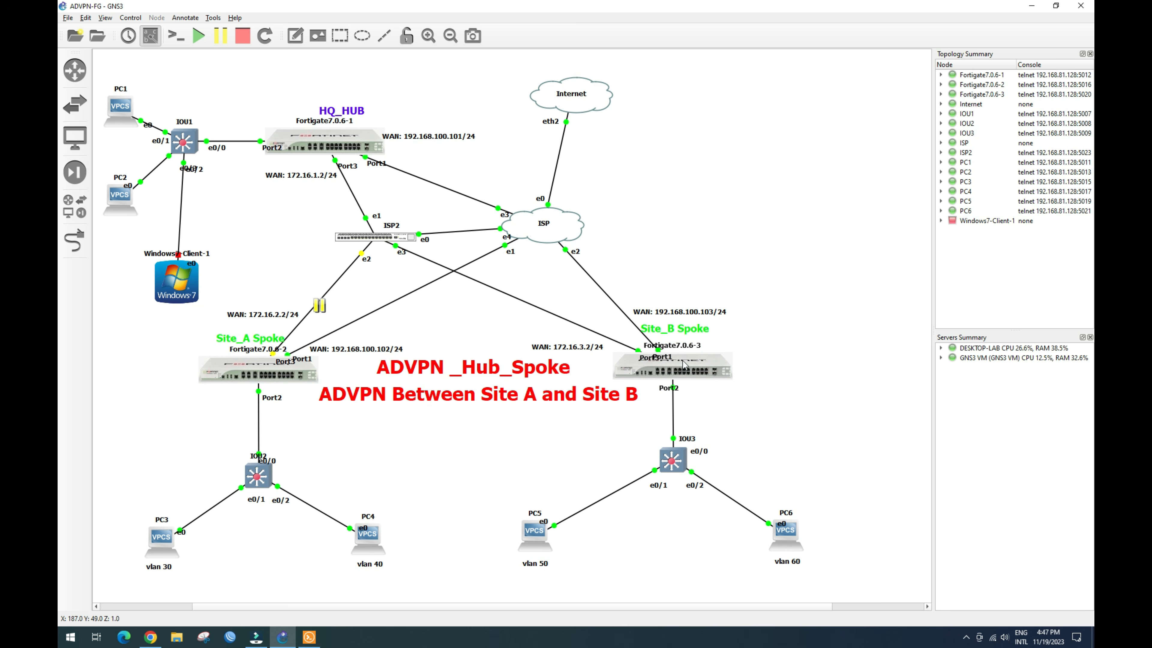
mouse_move(685, 363)
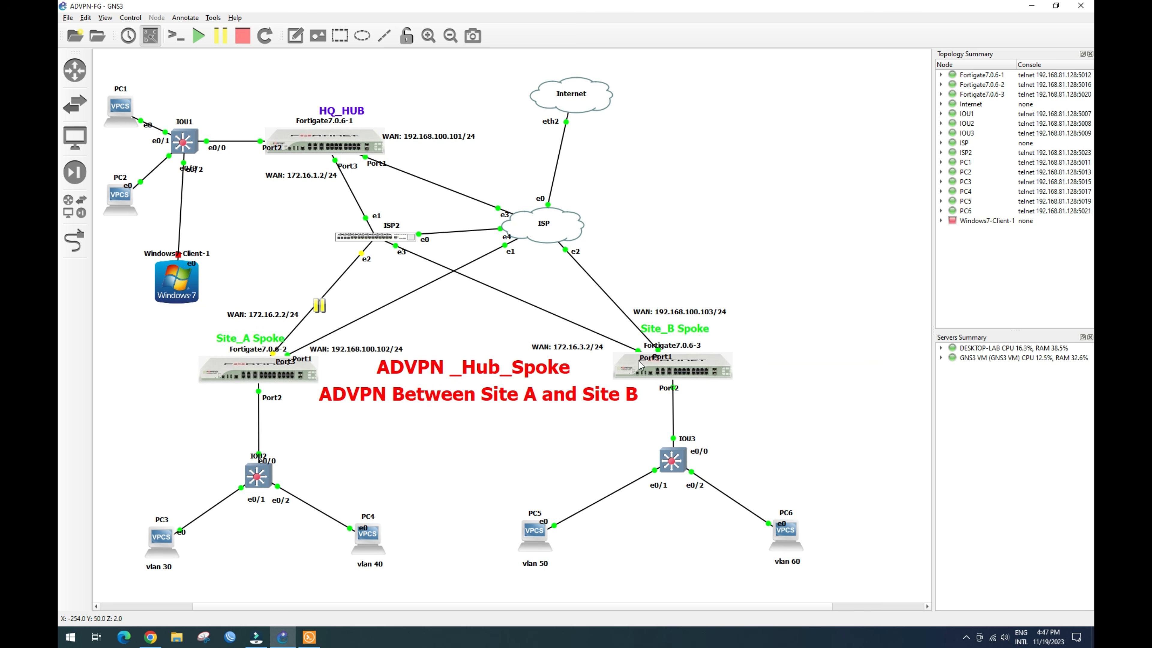